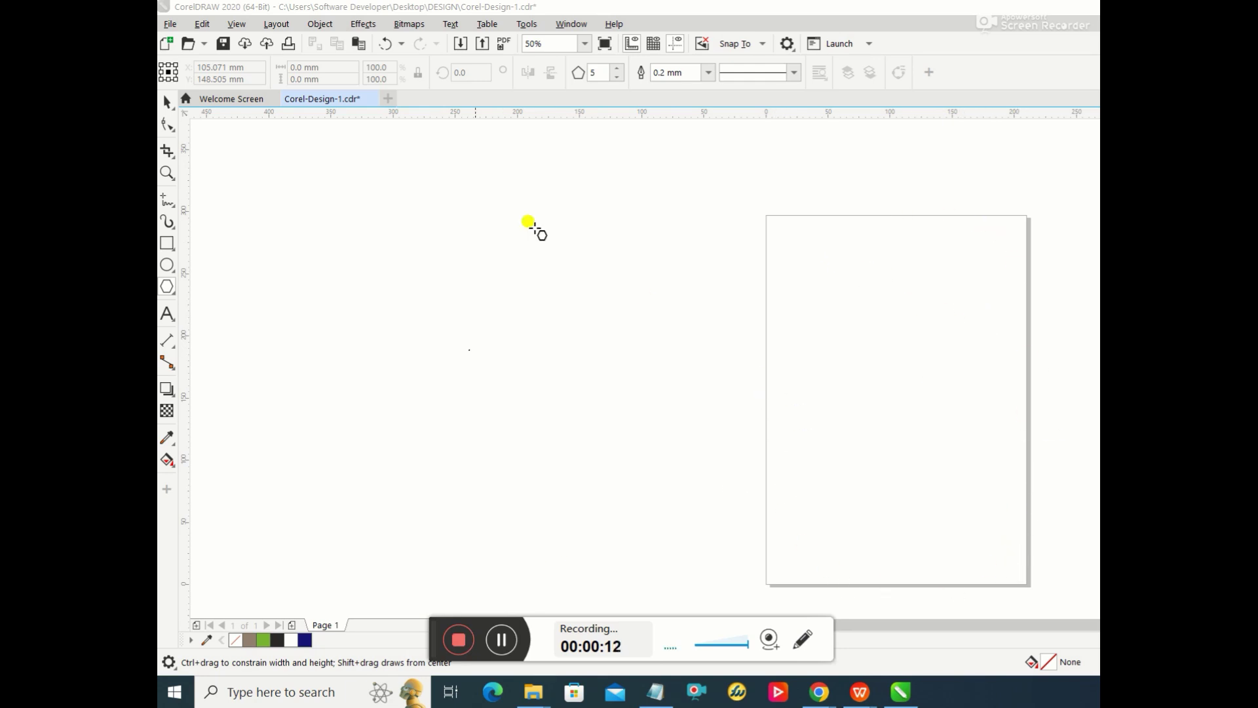
Step: Draw a rectangle in the empty area beside the page and set its size to 217 mm wide by 297 mm high
click(168, 242)
drag(345, 205, 615, 563)
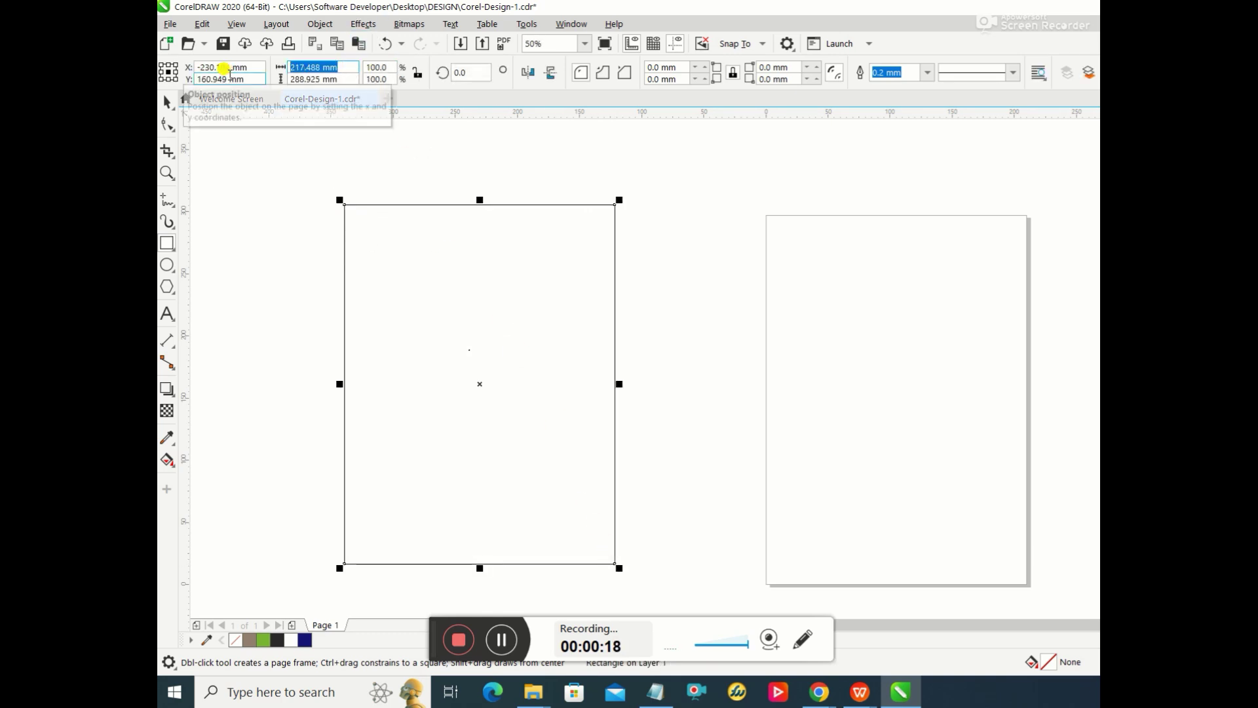
text(217)
key(Tab)
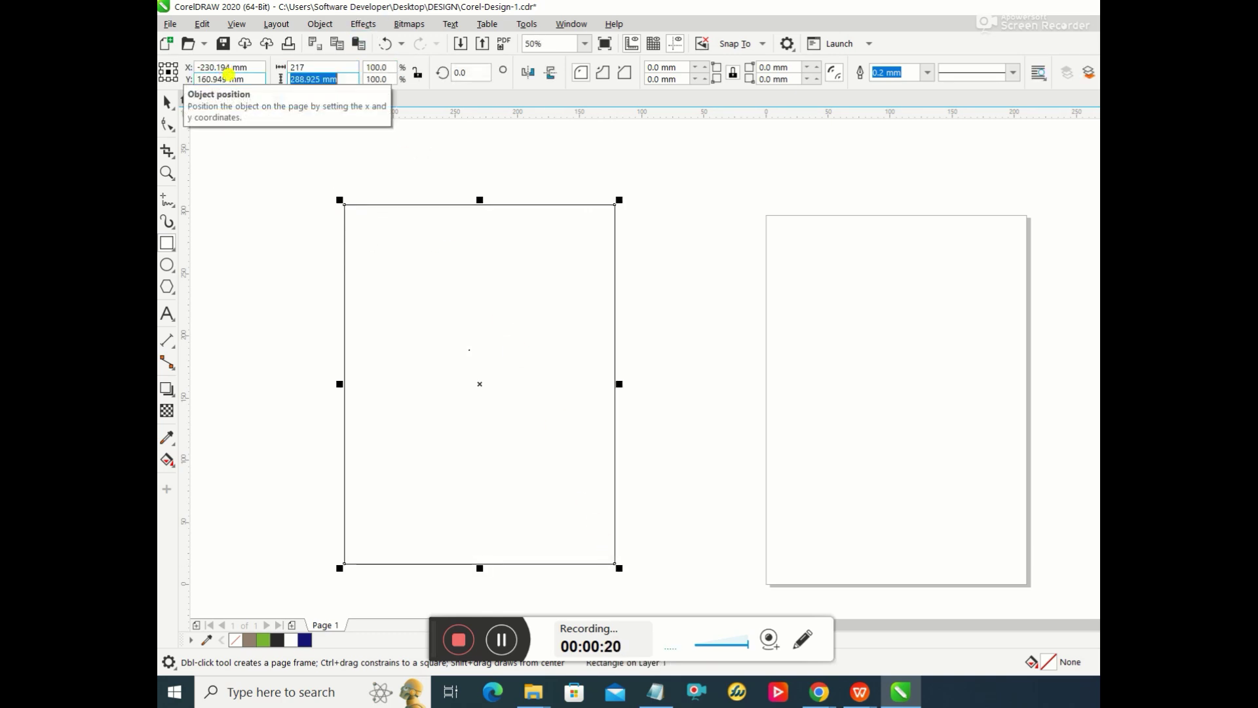
text(297)
key(Return)
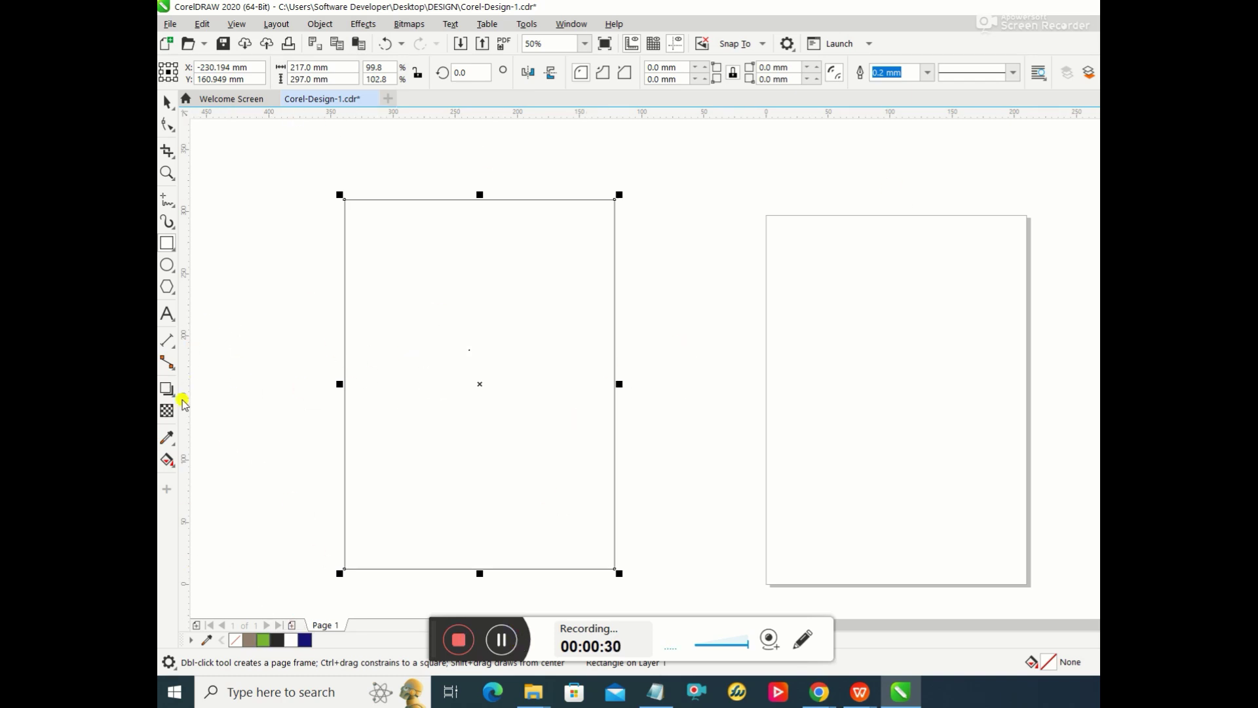
Step: Draw a parallelogram from the Common Shapes, about 122 by 104 mm, inside the large rectangle
click(176, 292)
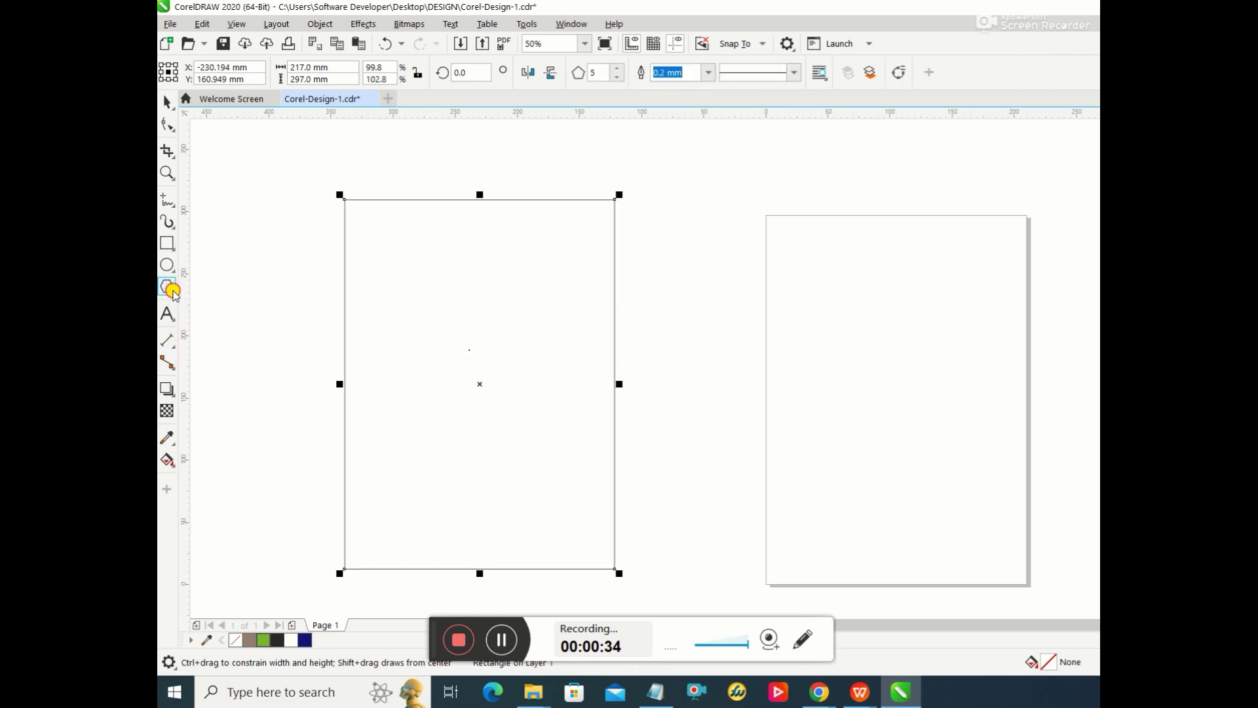
click(171, 290)
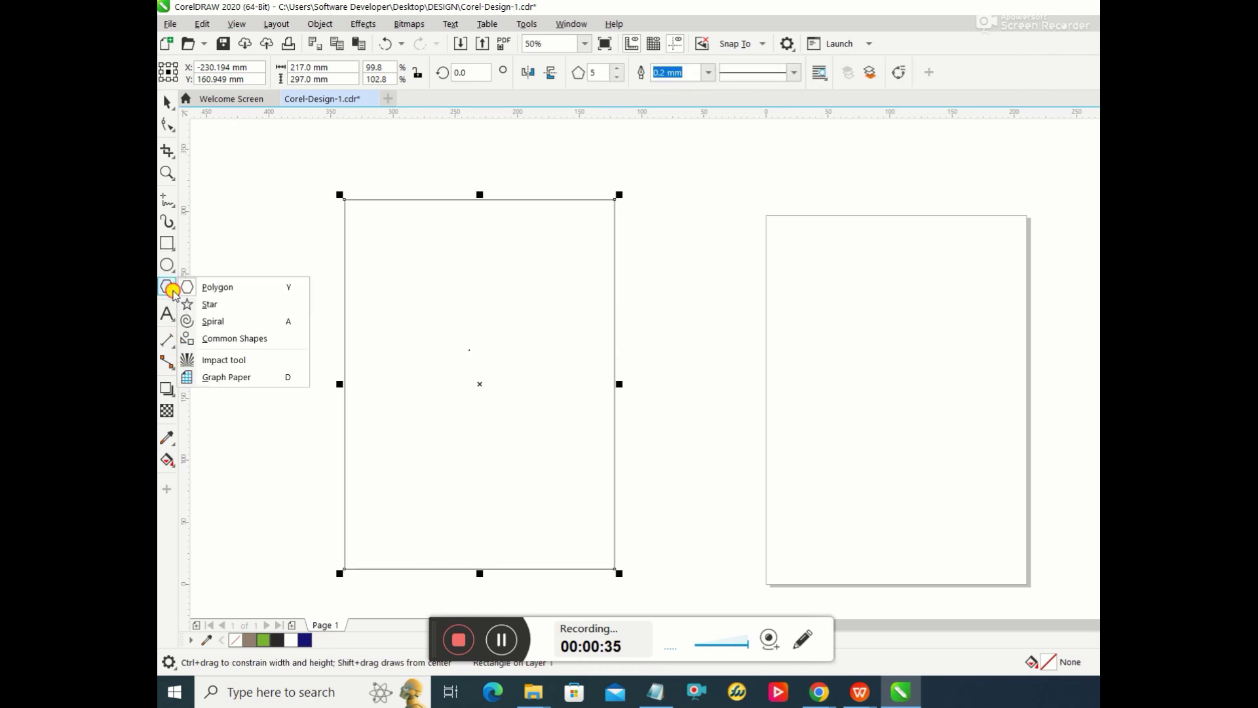
click(272, 342)
drag(374, 307, 520, 433)
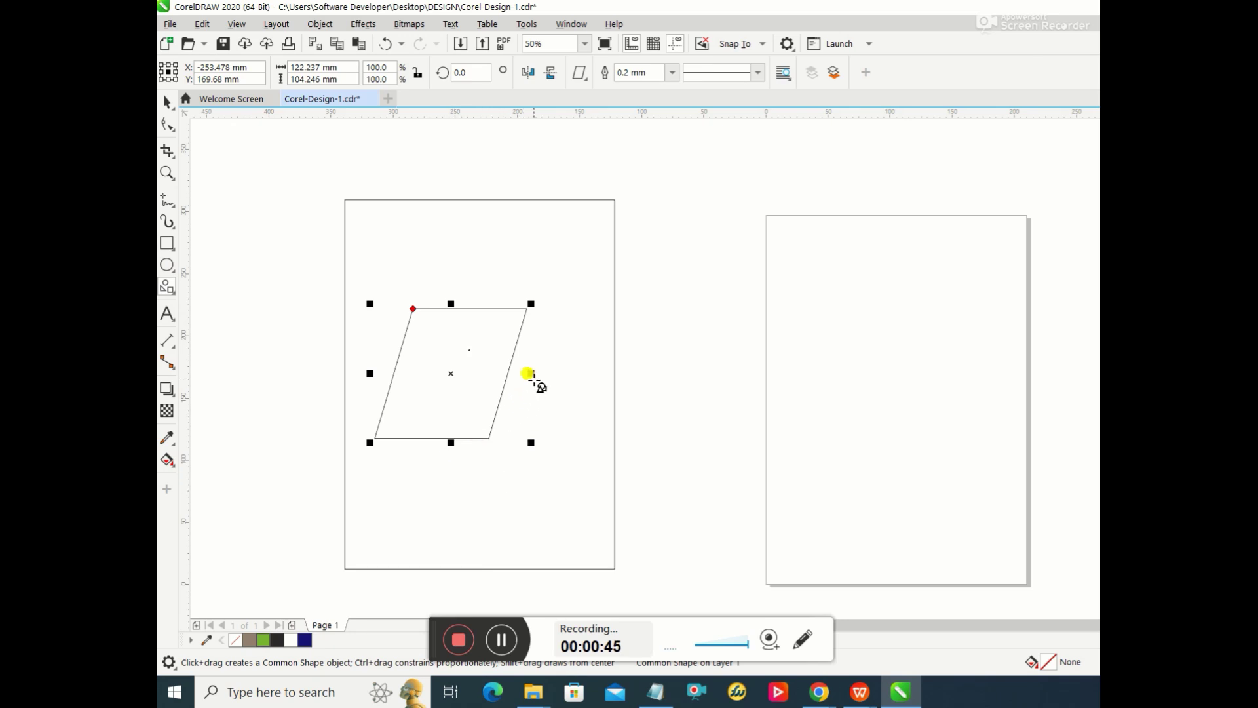
Step: Mirror the parallelogram horizontally to about 132 mm wide and move it into the rectangle's upper left area
drag(533, 373, 215, 351)
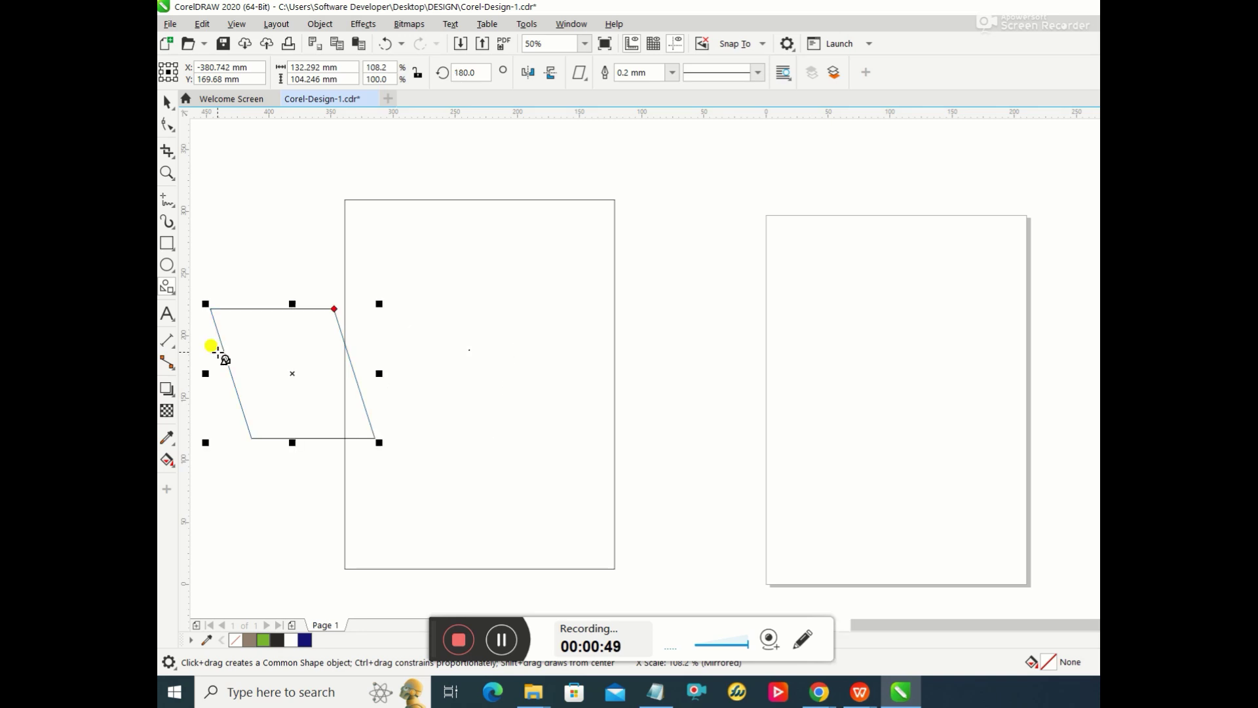
click(168, 103)
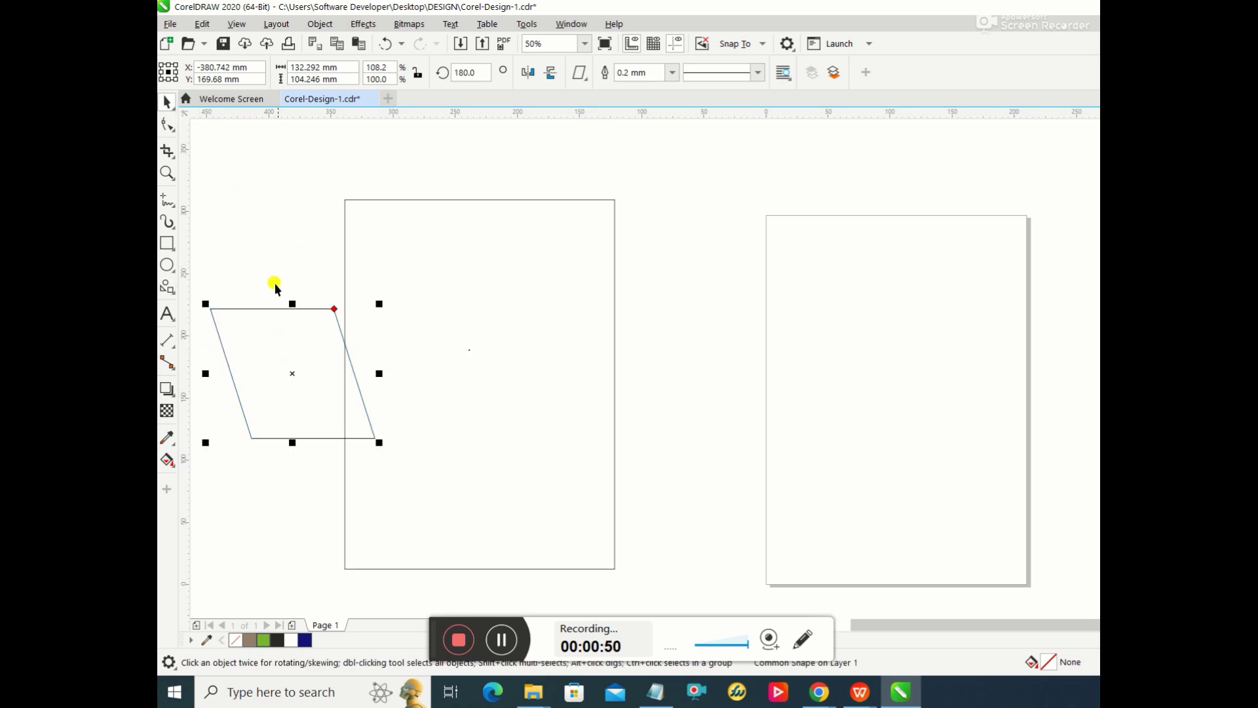
drag(292, 303, 399, 280)
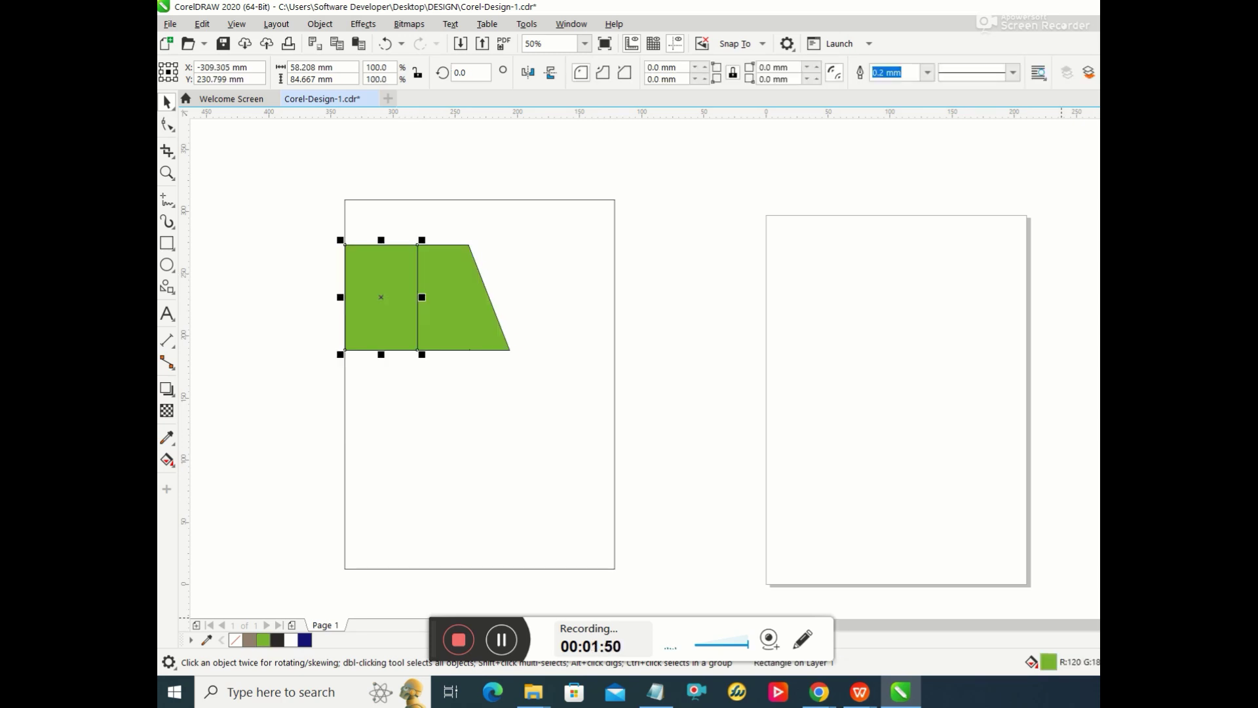
Step: Remove the outline of the small green rectangle by setting its outline width to None
key(F12)
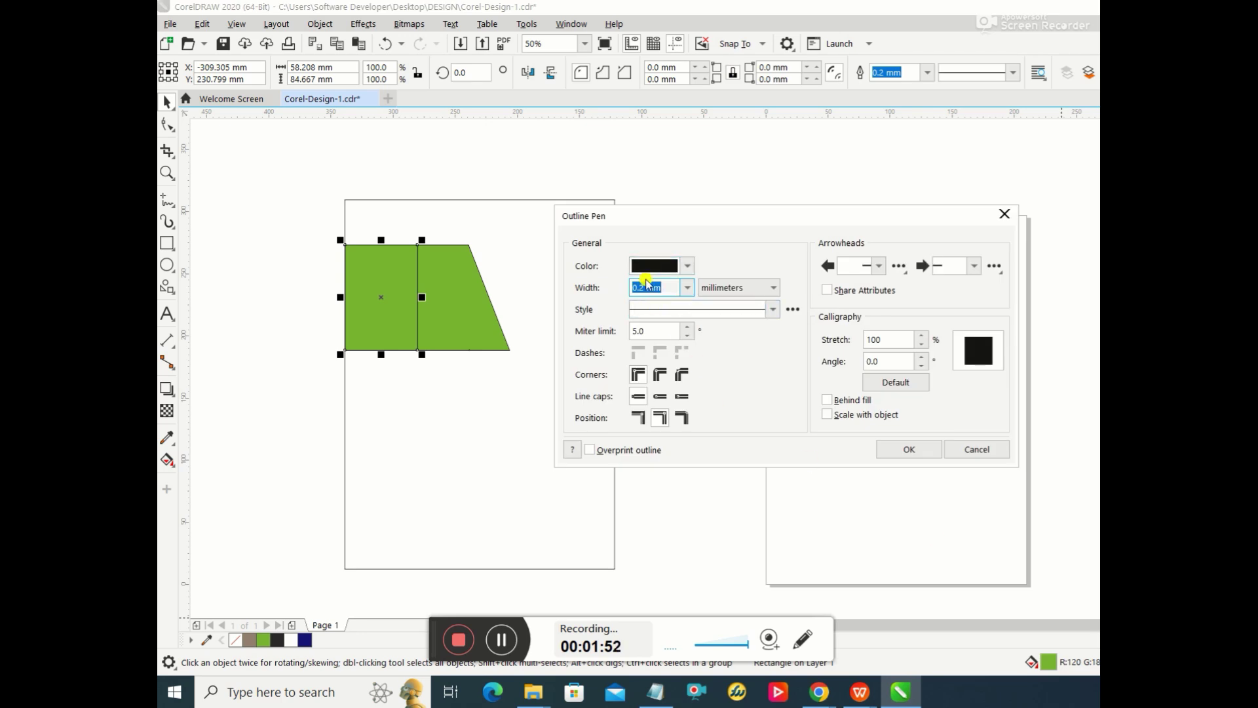
click(678, 269)
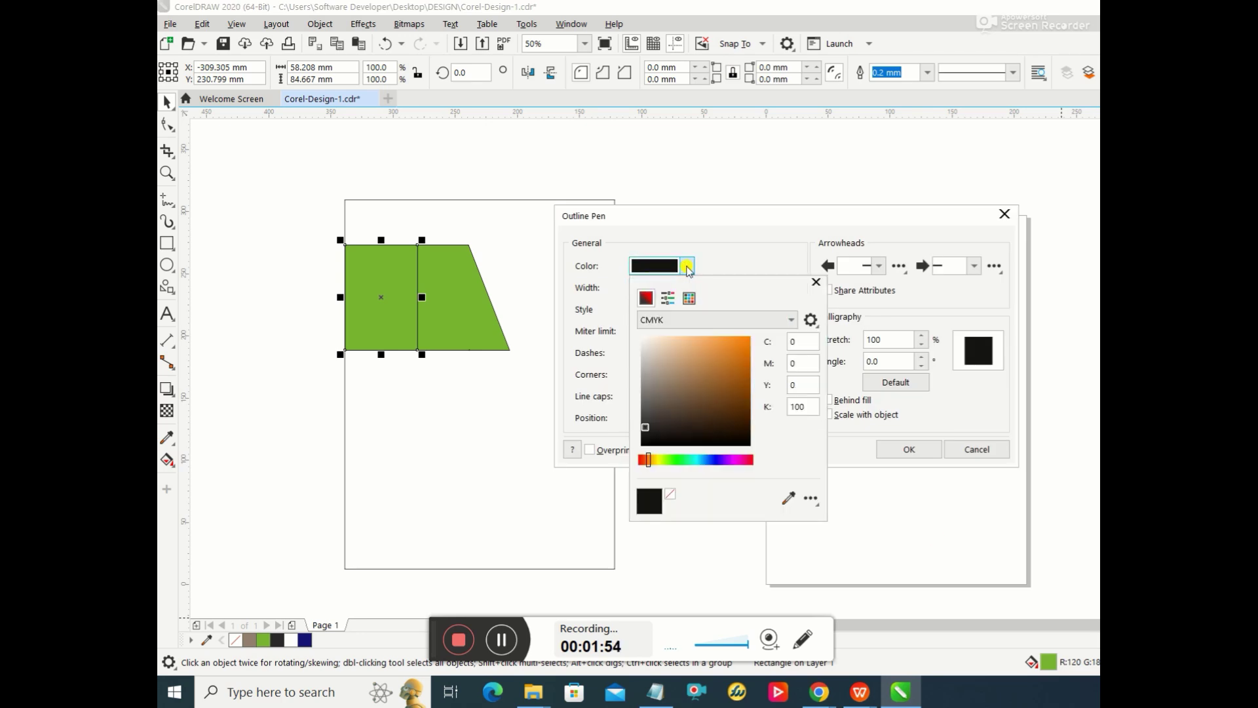
click(684, 267)
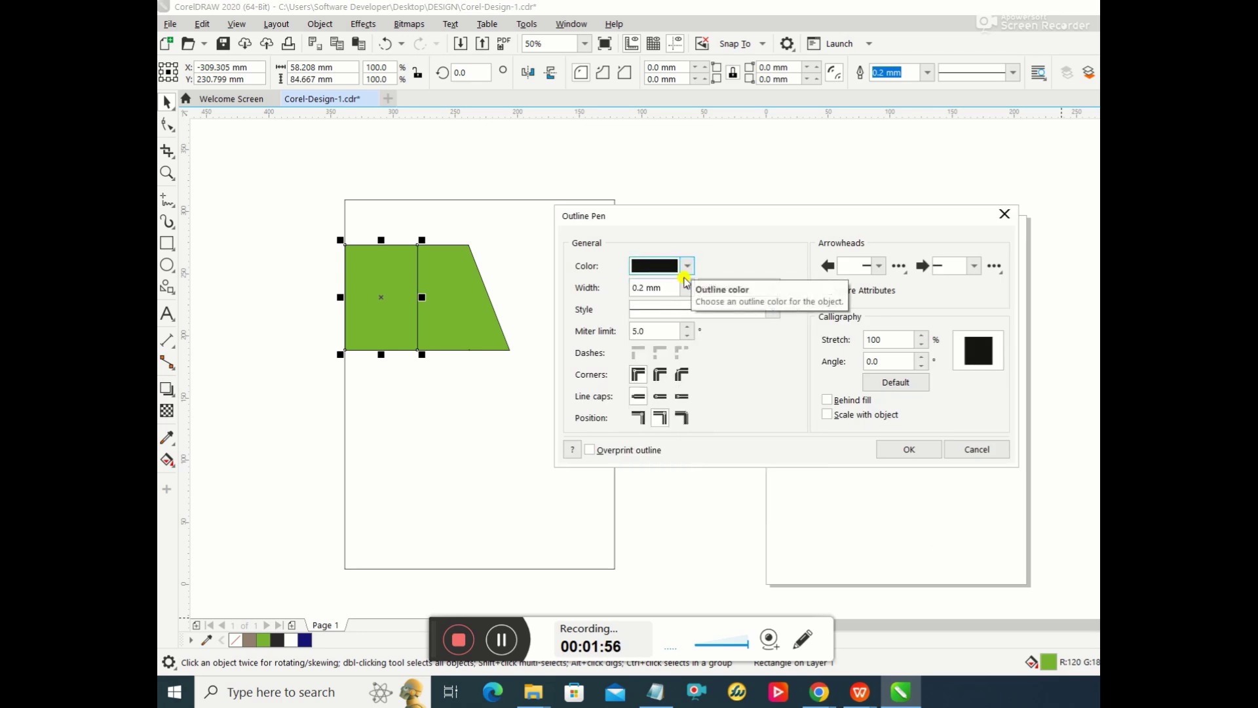
click(684, 289)
click(662, 299)
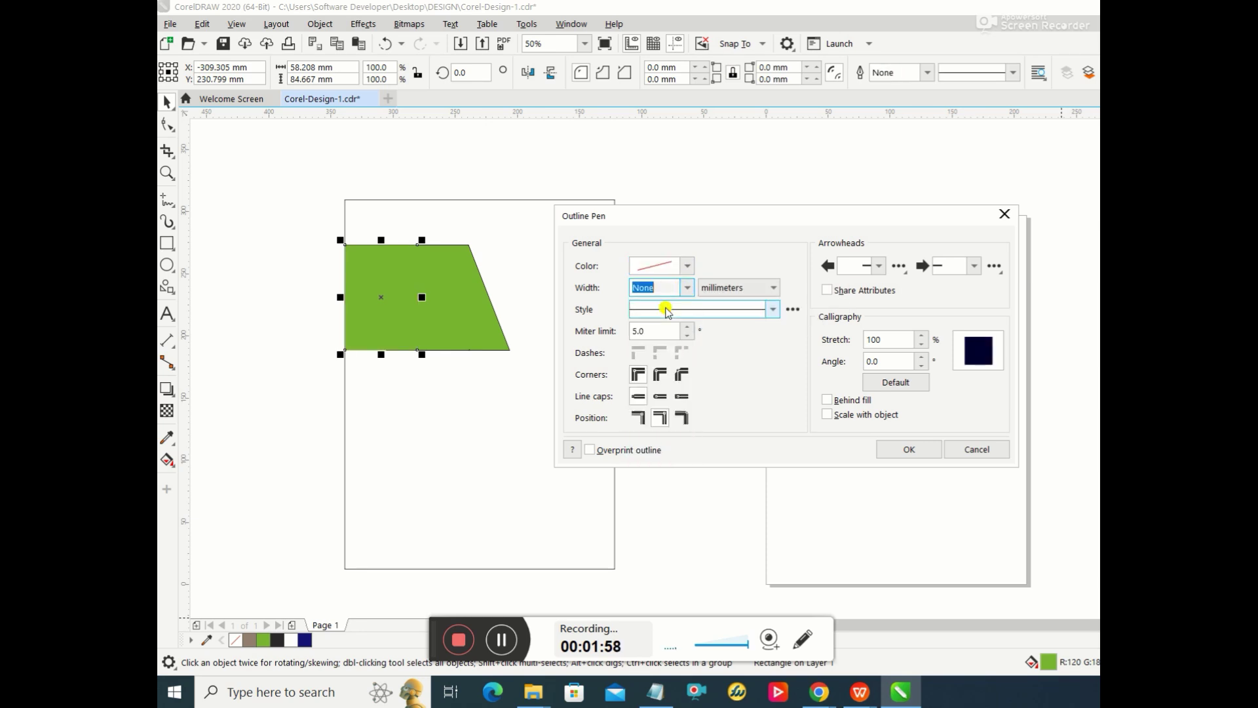
click(910, 448)
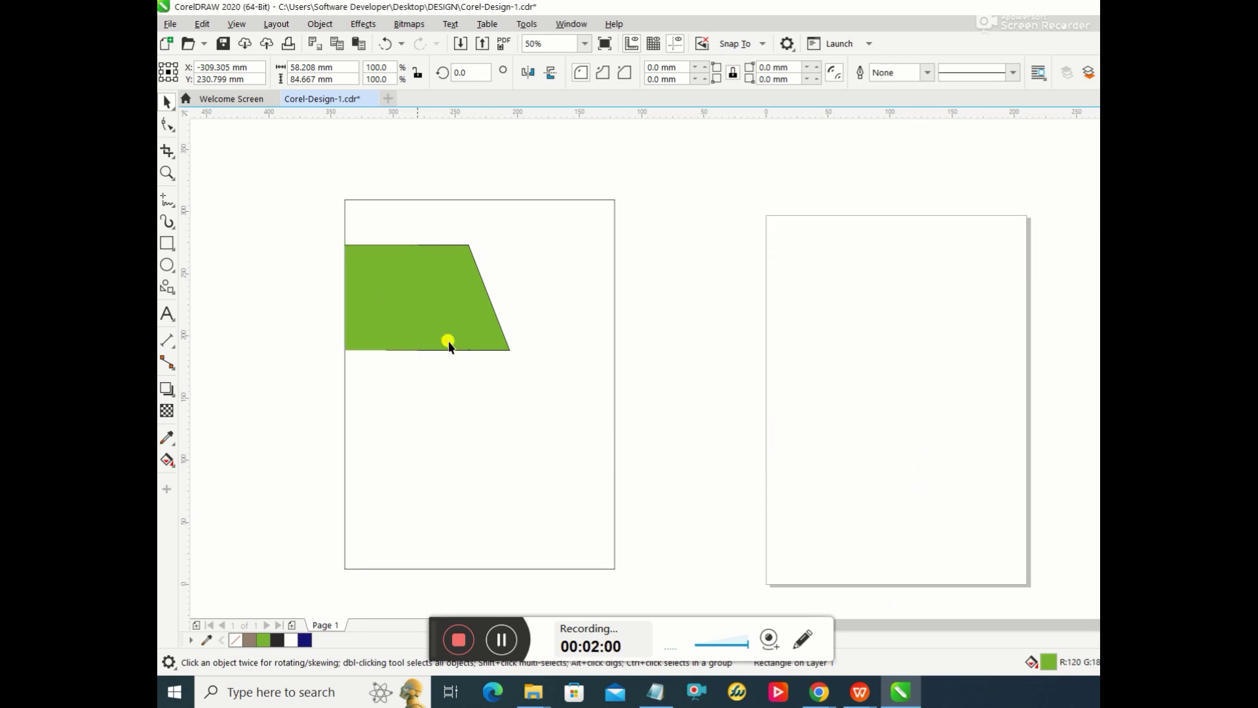
Step: Remove the outline of the green parallelogram by setting its outline width to None
click(432, 246)
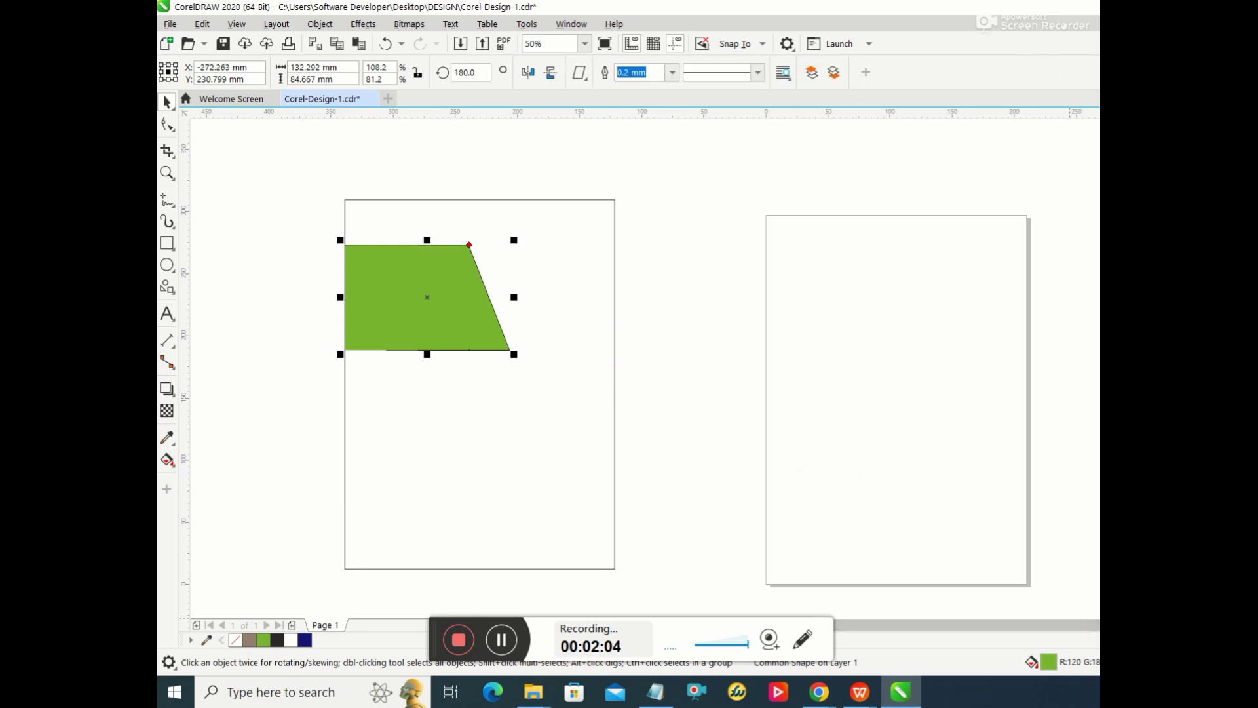
key(F12)
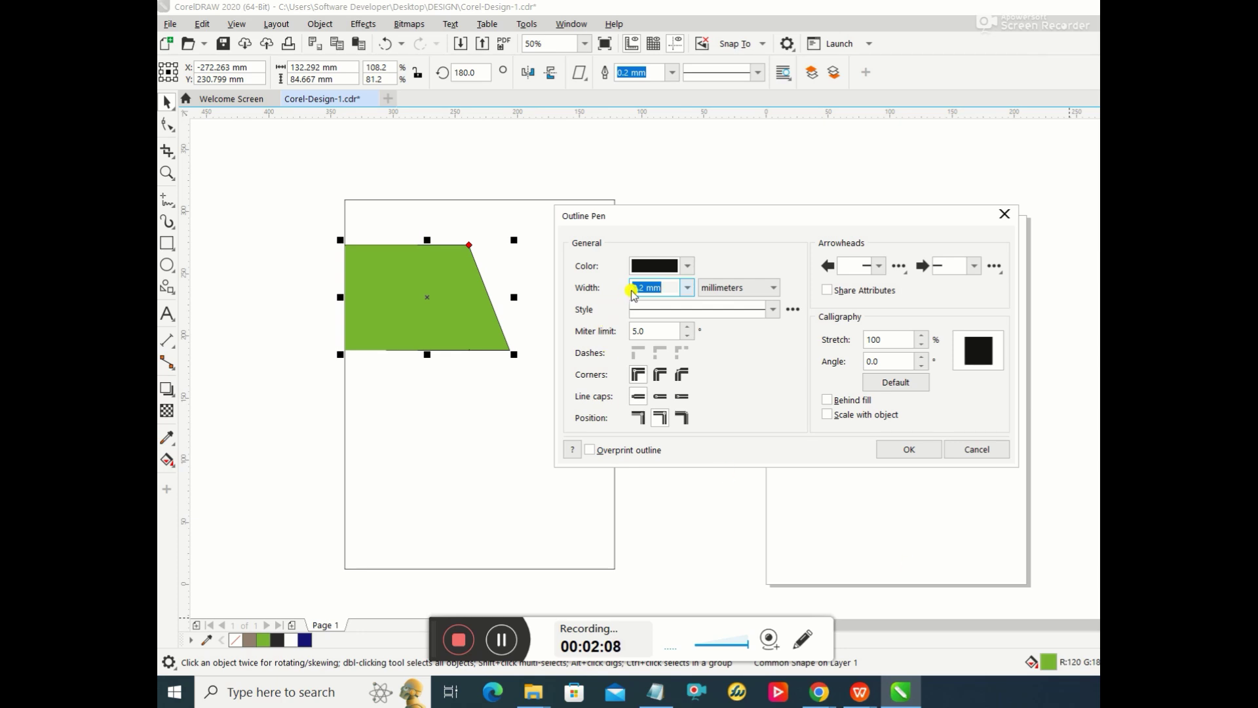
click(685, 288)
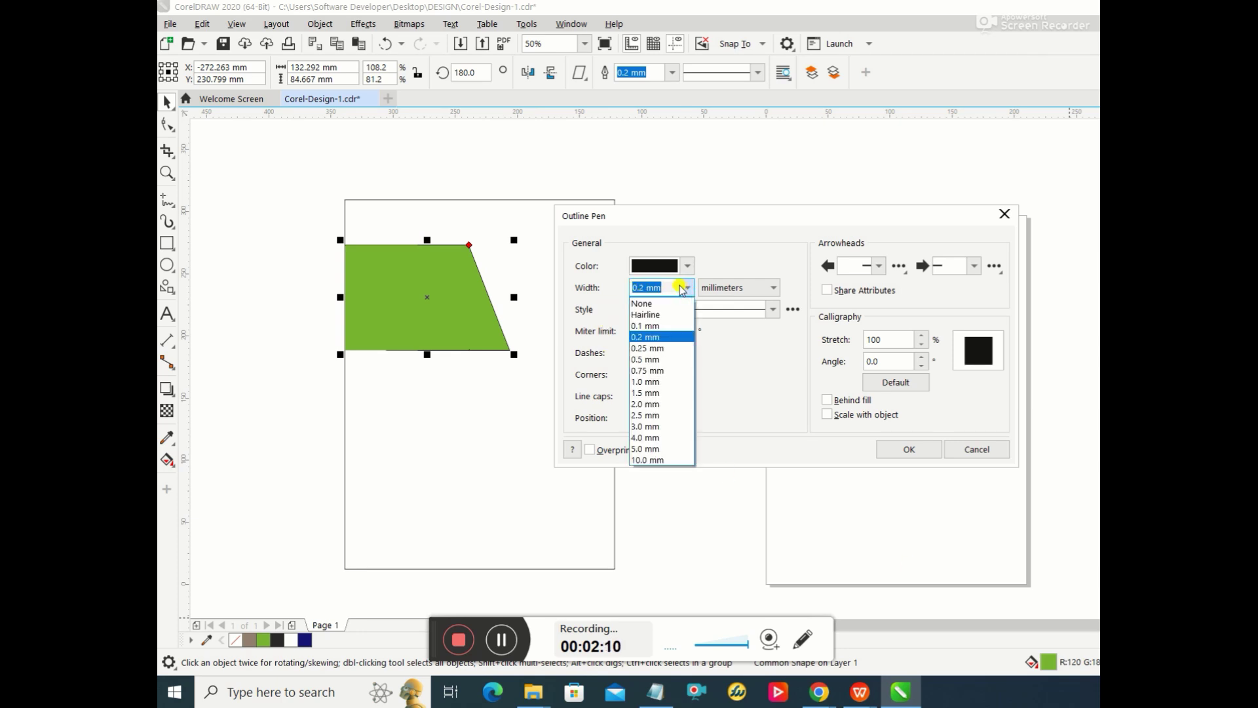
click(645, 304)
click(909, 448)
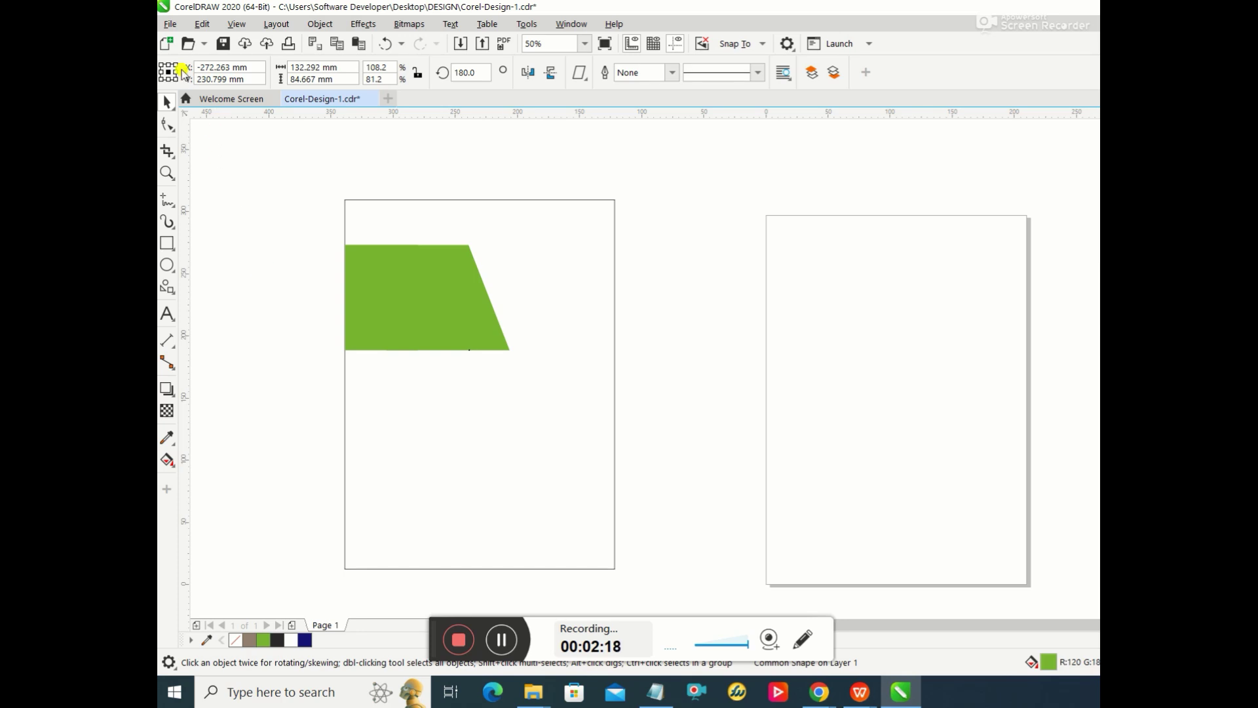
Step: Import the building image beside the green shape and stretch it to about 108 mm wide
click(169, 24)
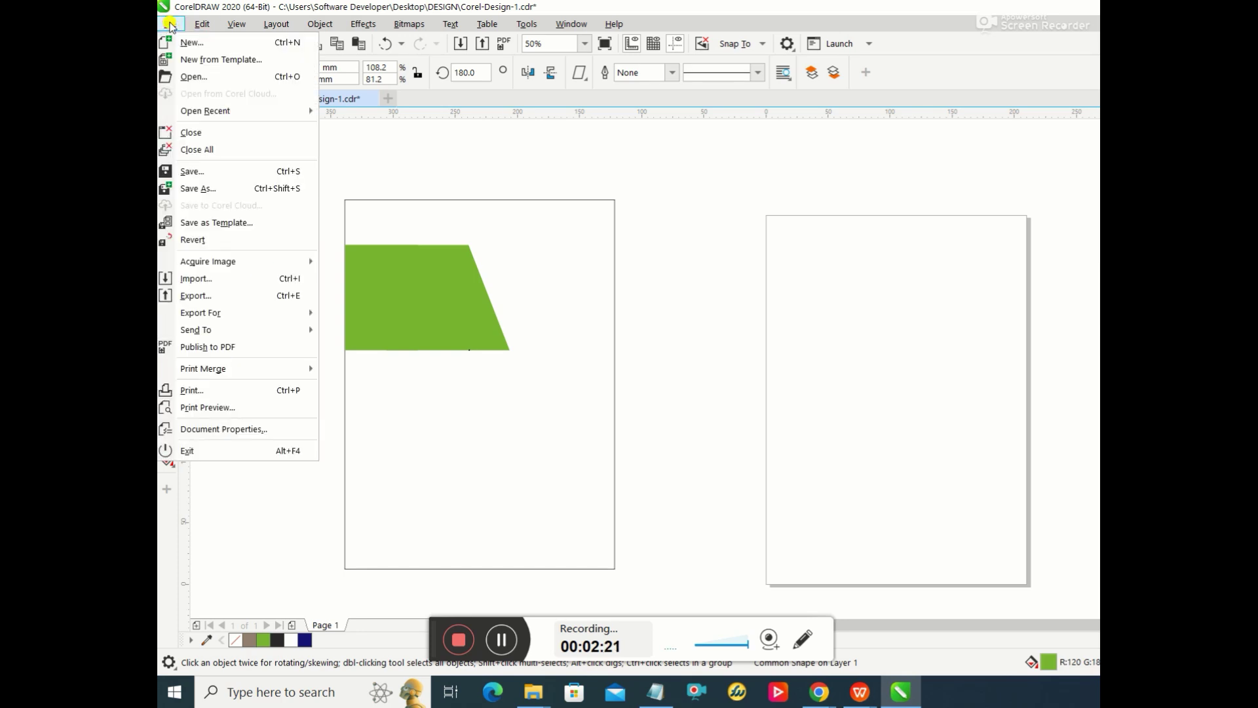
click(227, 280)
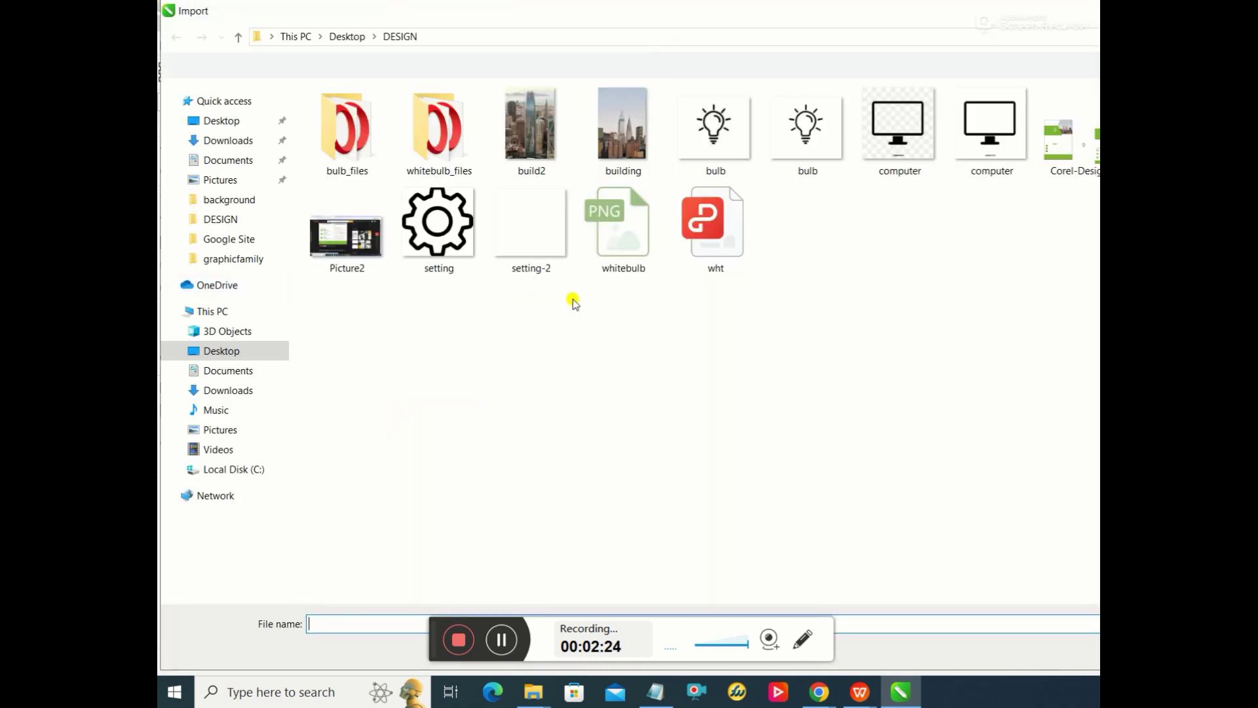
double_click(619, 126)
click(530, 276)
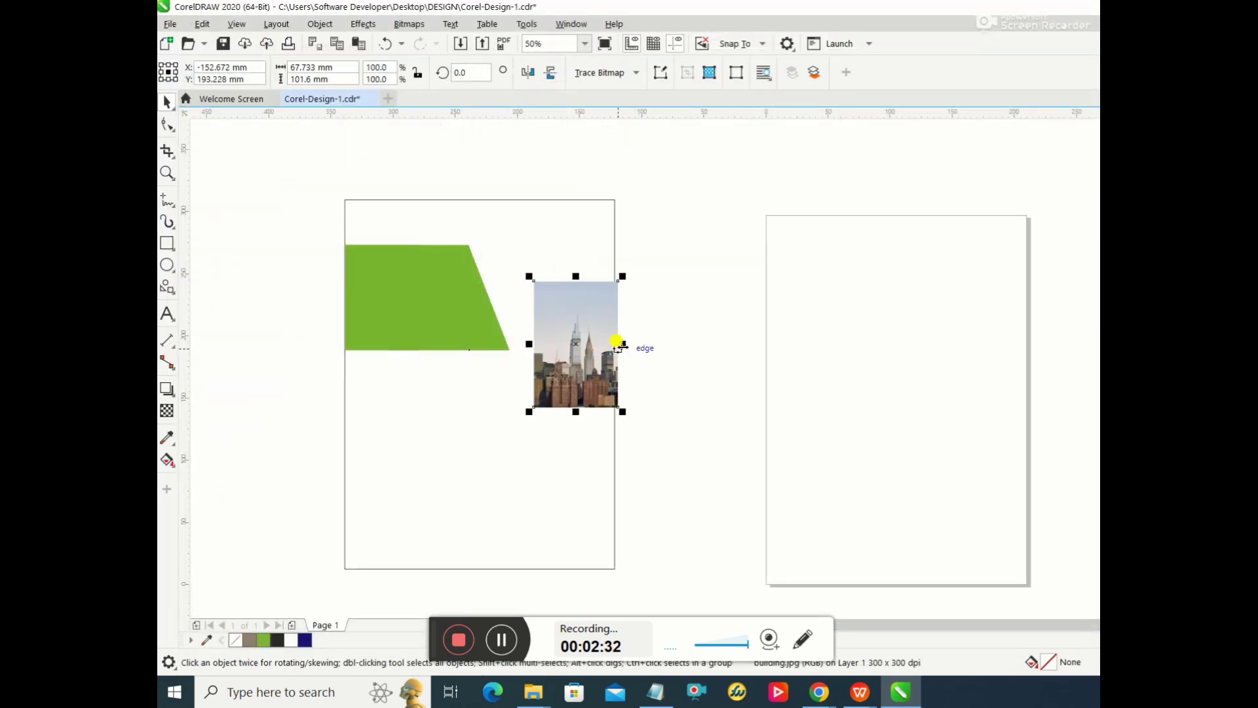
drag(618, 343, 672, 344)
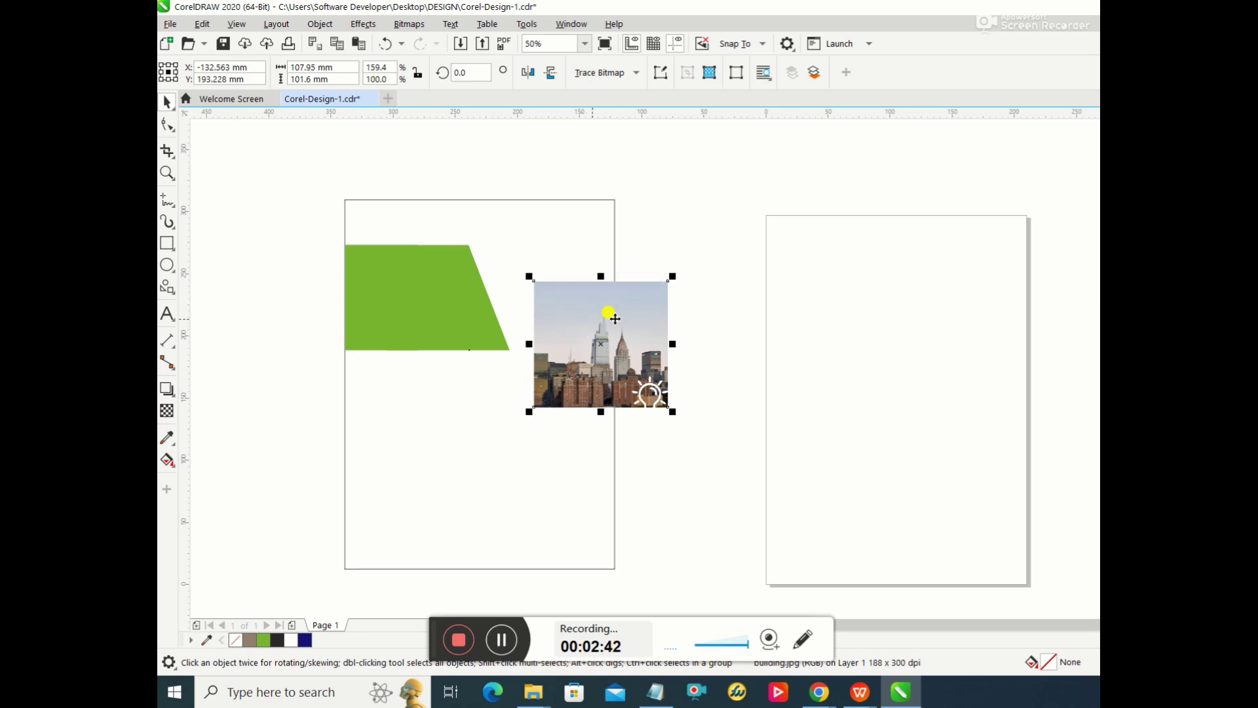
Step: Crop the strip of sky off the top of the building image, keeping about 76 mm of its height
click(167, 150)
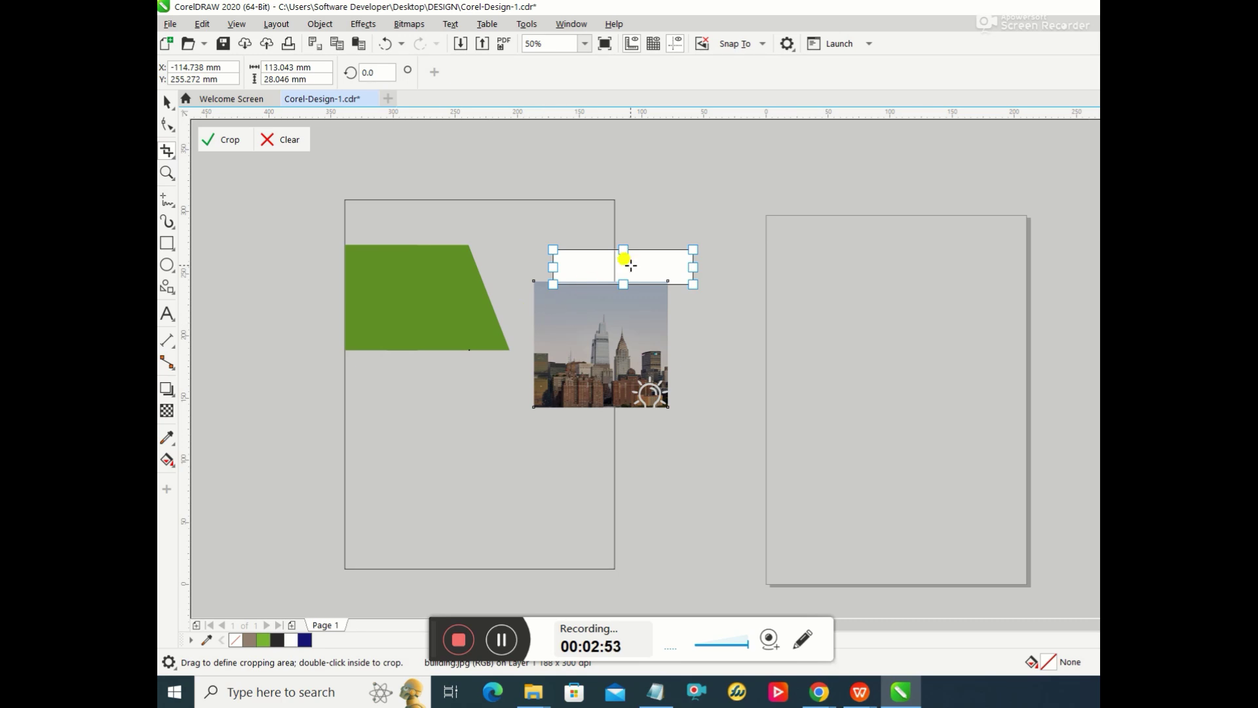
drag(629, 262, 611, 328)
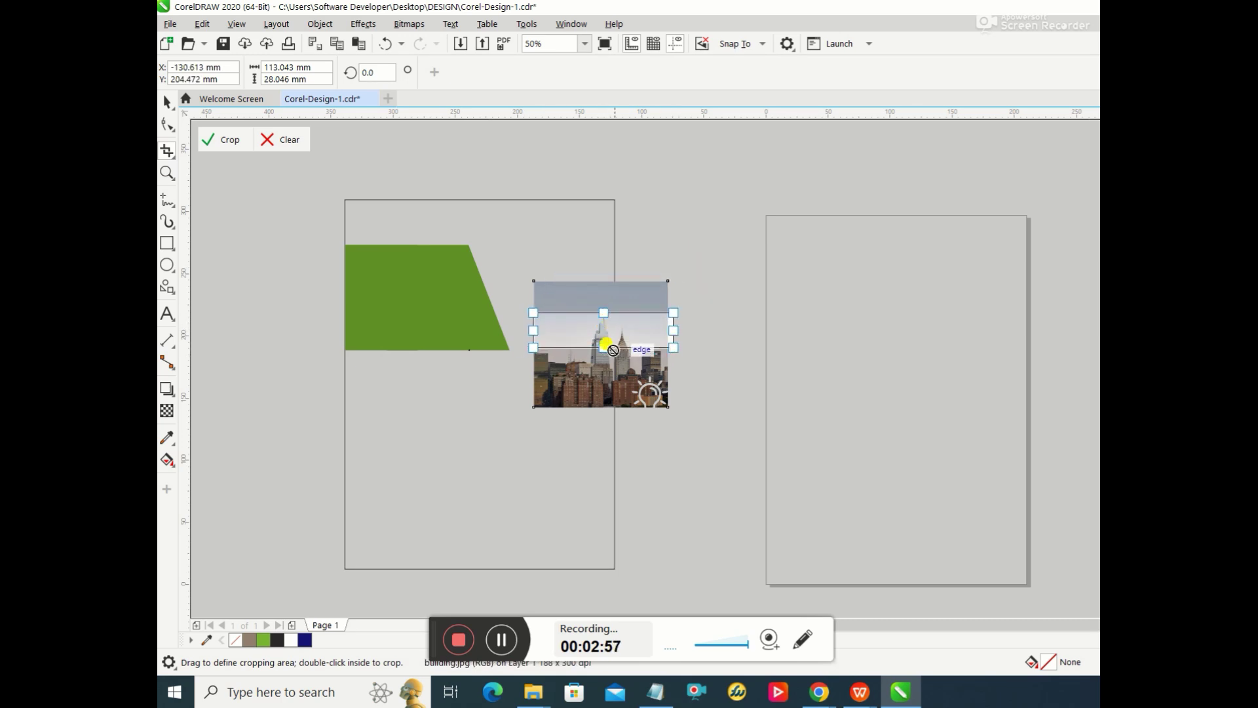
drag(603, 348, 592, 404)
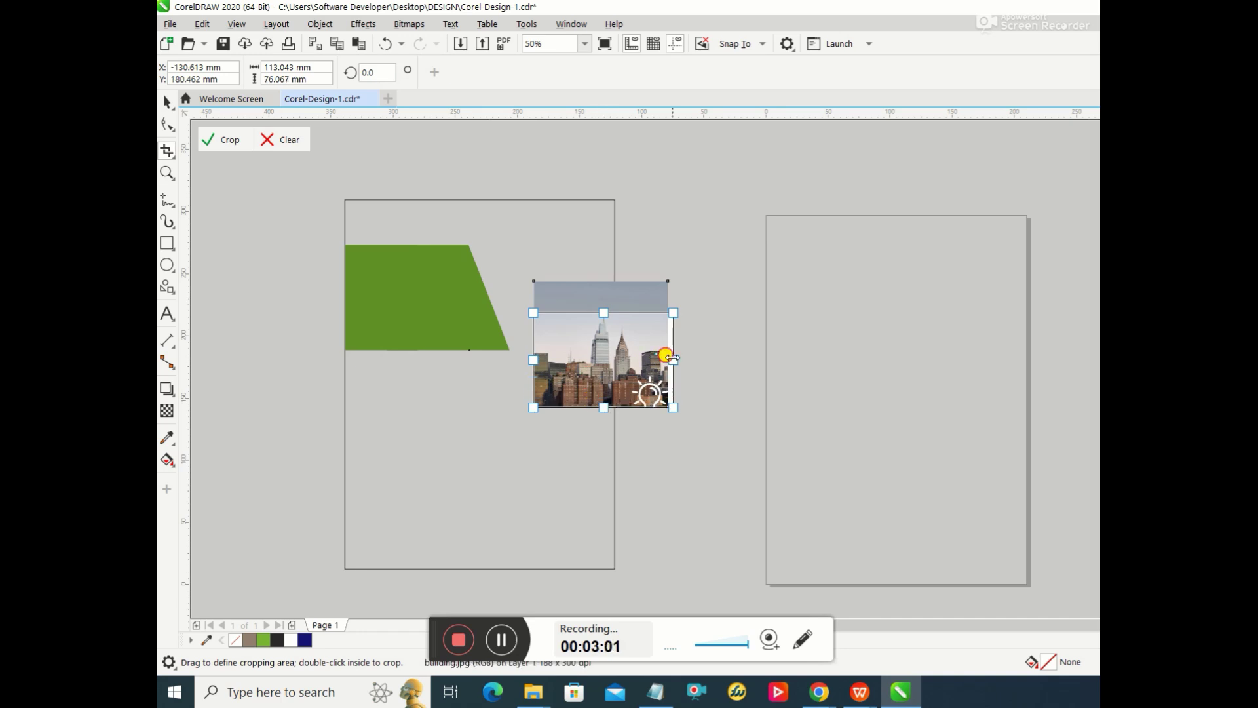
double_click(655, 360)
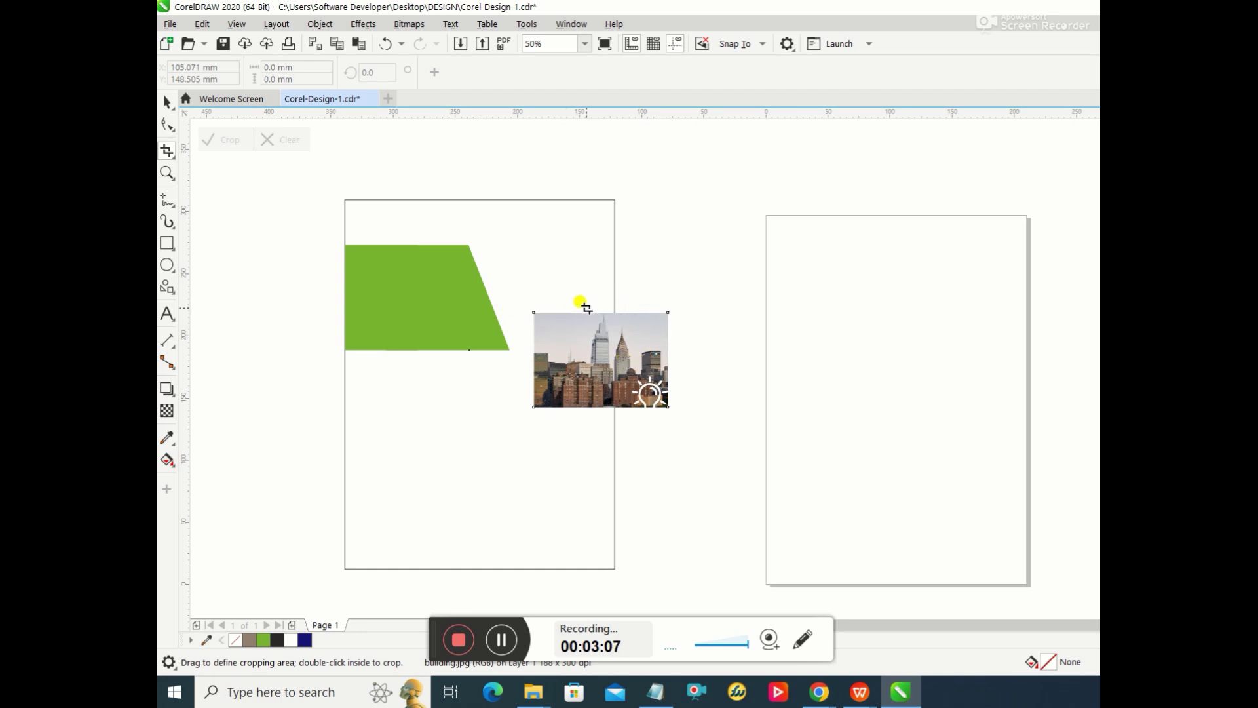
Step: Stretch the cropped building image to about 84 mm high and move it into the large rectangle's upper right corner
click(168, 100)
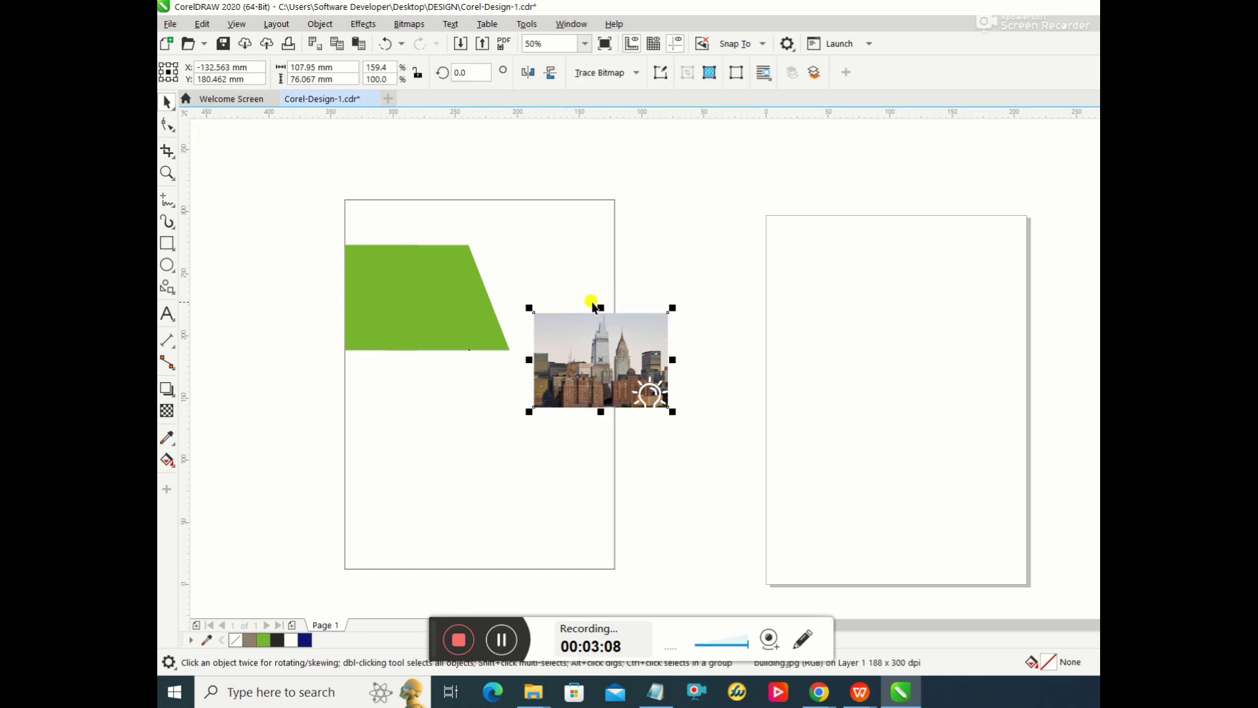
drag(600, 307, 600, 297)
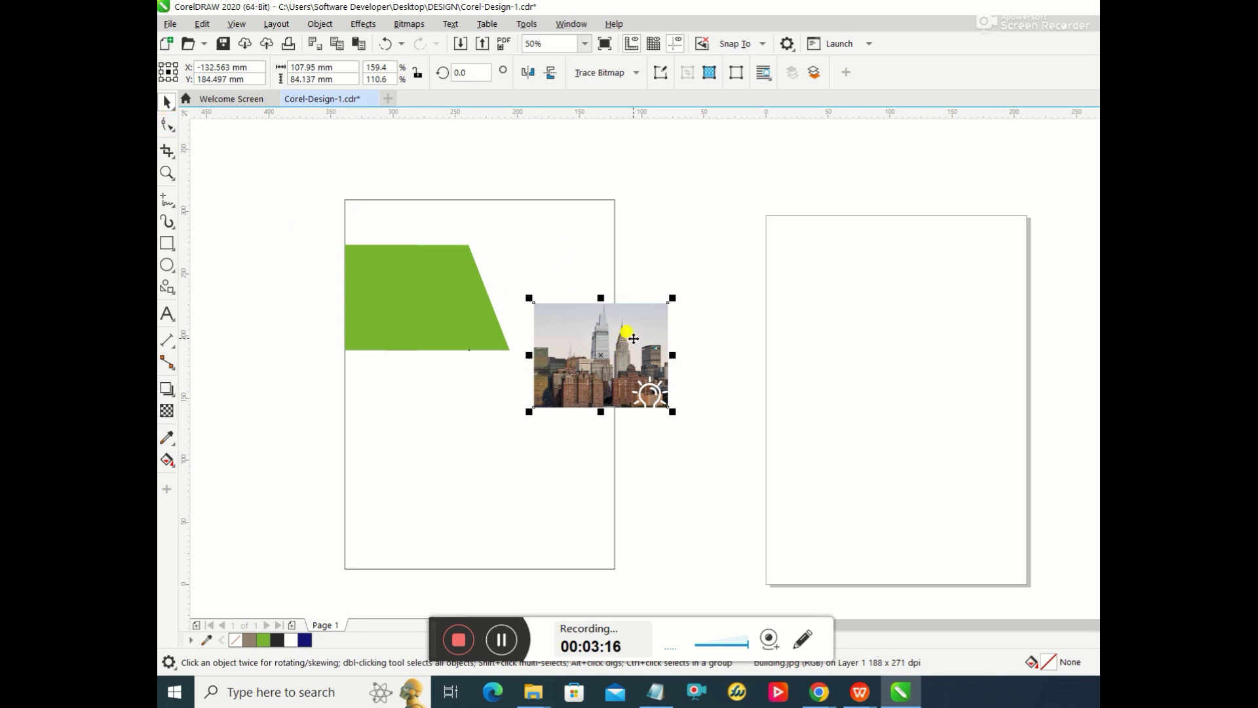
drag(630, 344, 585, 245)
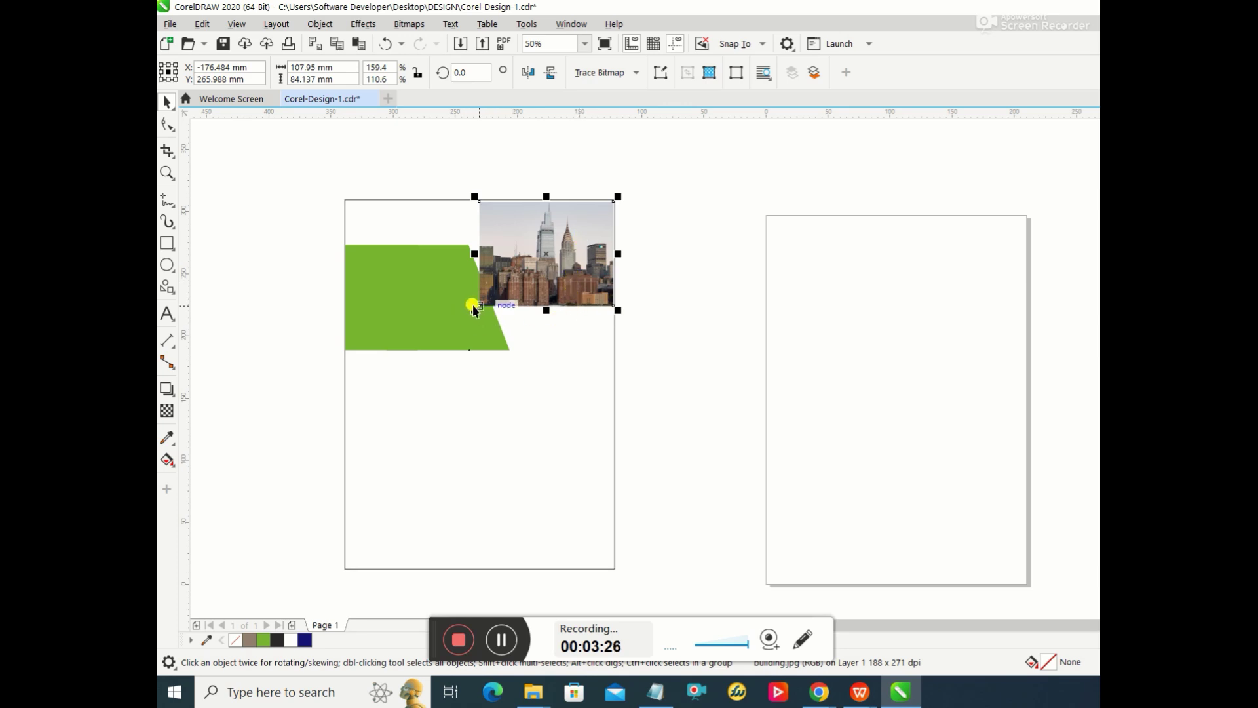
Step: Enlarge the building image to about 106 mm high and extend its left edge farther over the green shape
drag(473, 306, 547, 337)
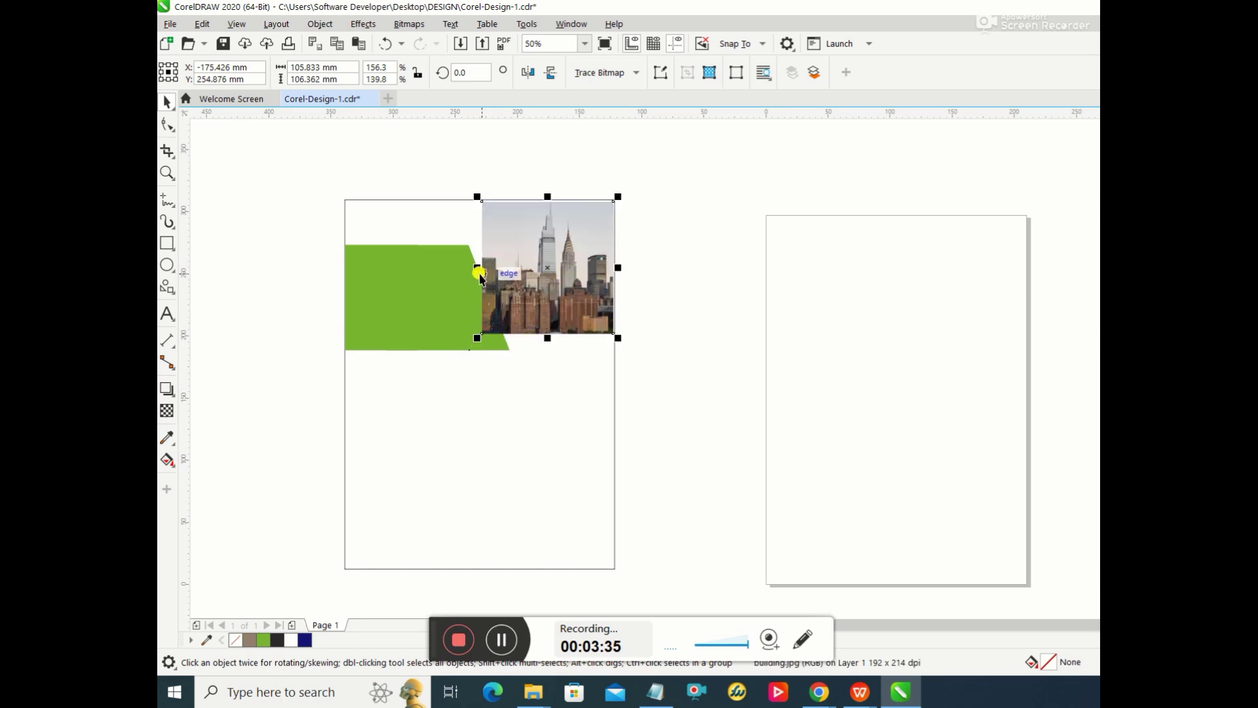
drag(480, 267, 459, 268)
click(666, 359)
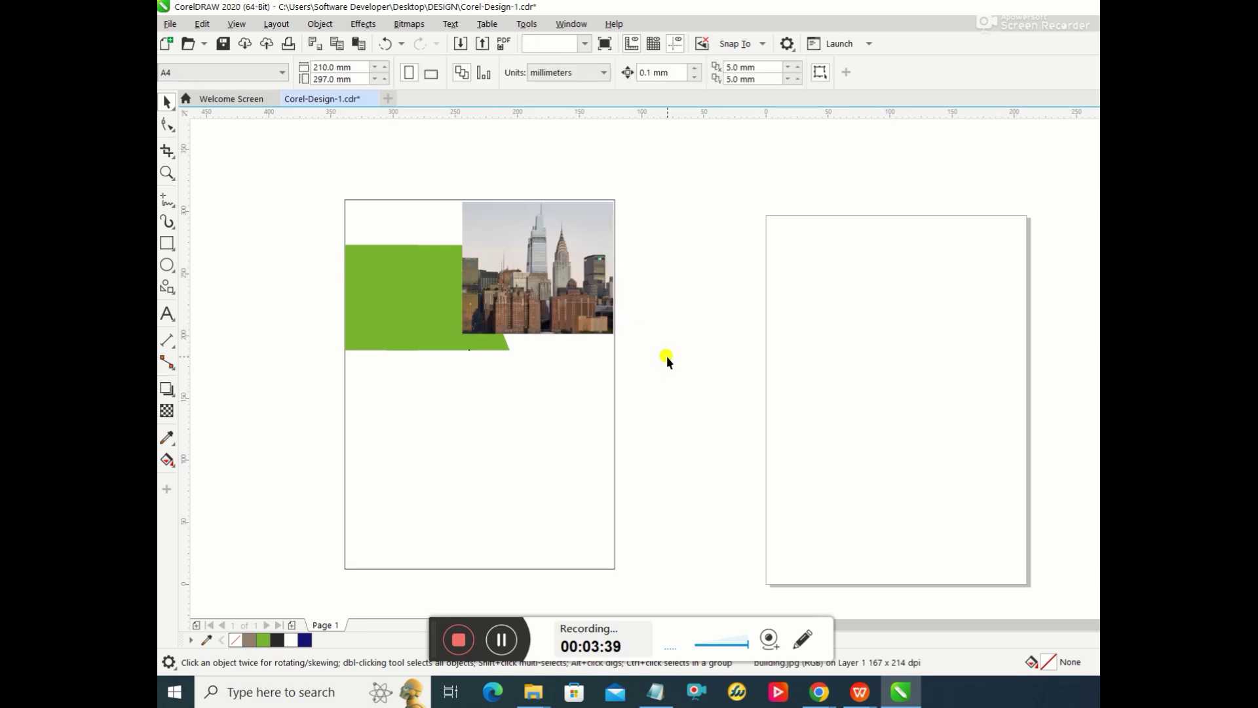
Step: Bring the green parallelogram to the front so it overlaps the building image with its slanted edge
click(397, 280)
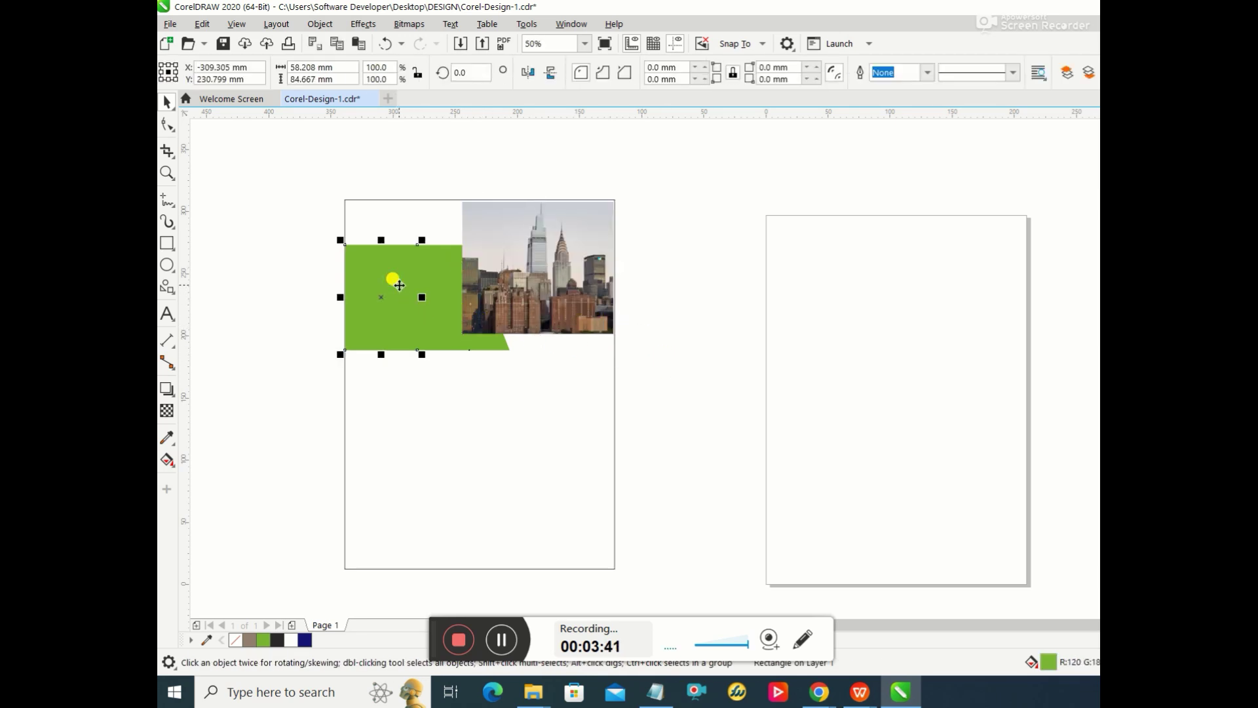
click(440, 286)
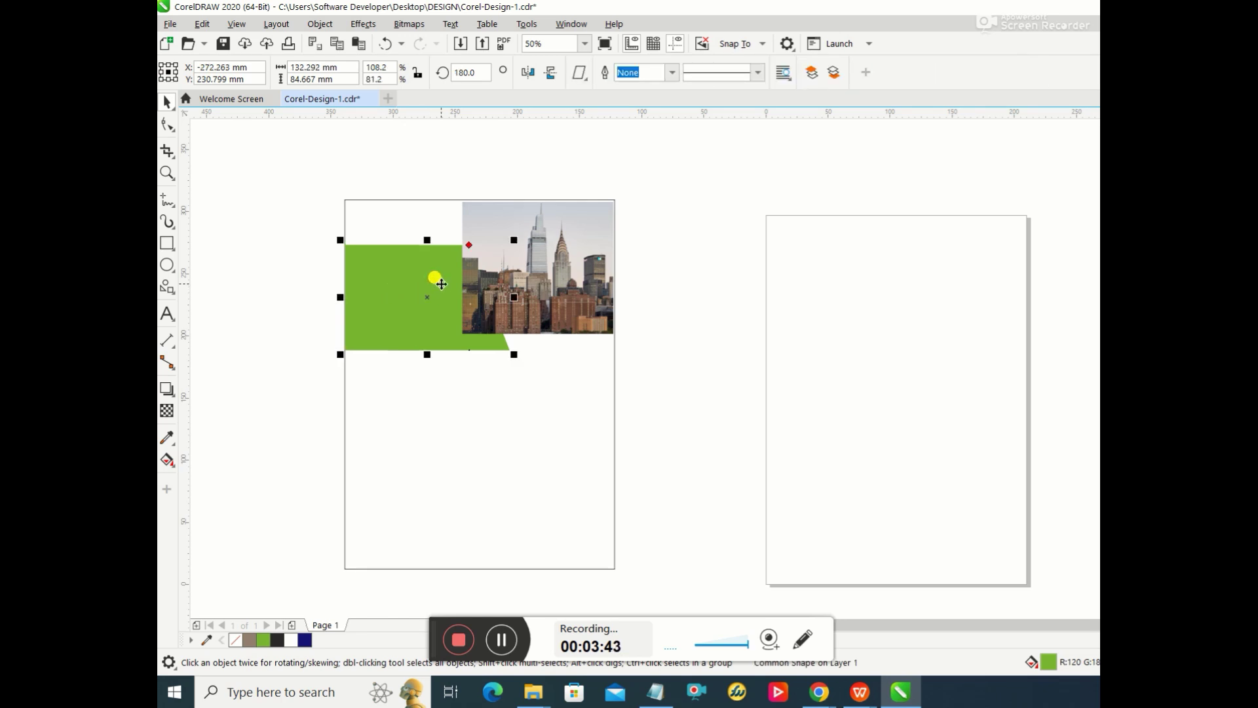
key(shift+Page_Up)
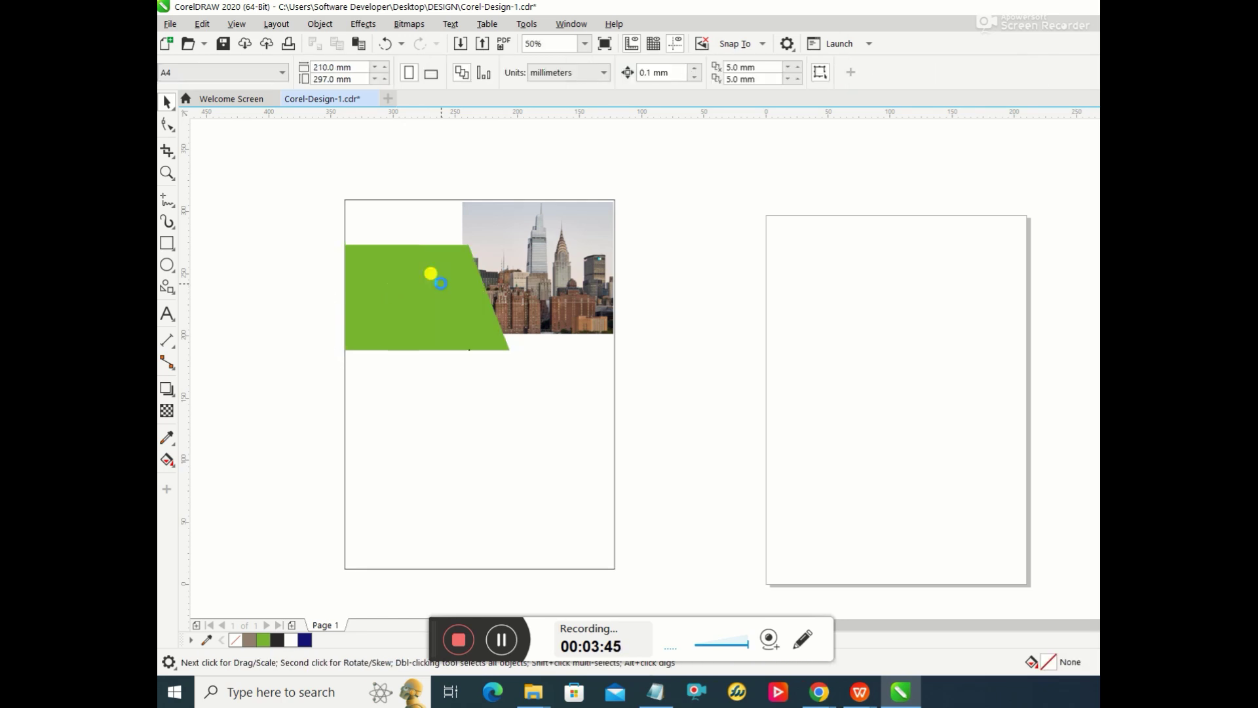
click(647, 274)
Step: Import the wht PDF with its text kept as text and place it inside the large rectangle below the green parallelogram
click(171, 25)
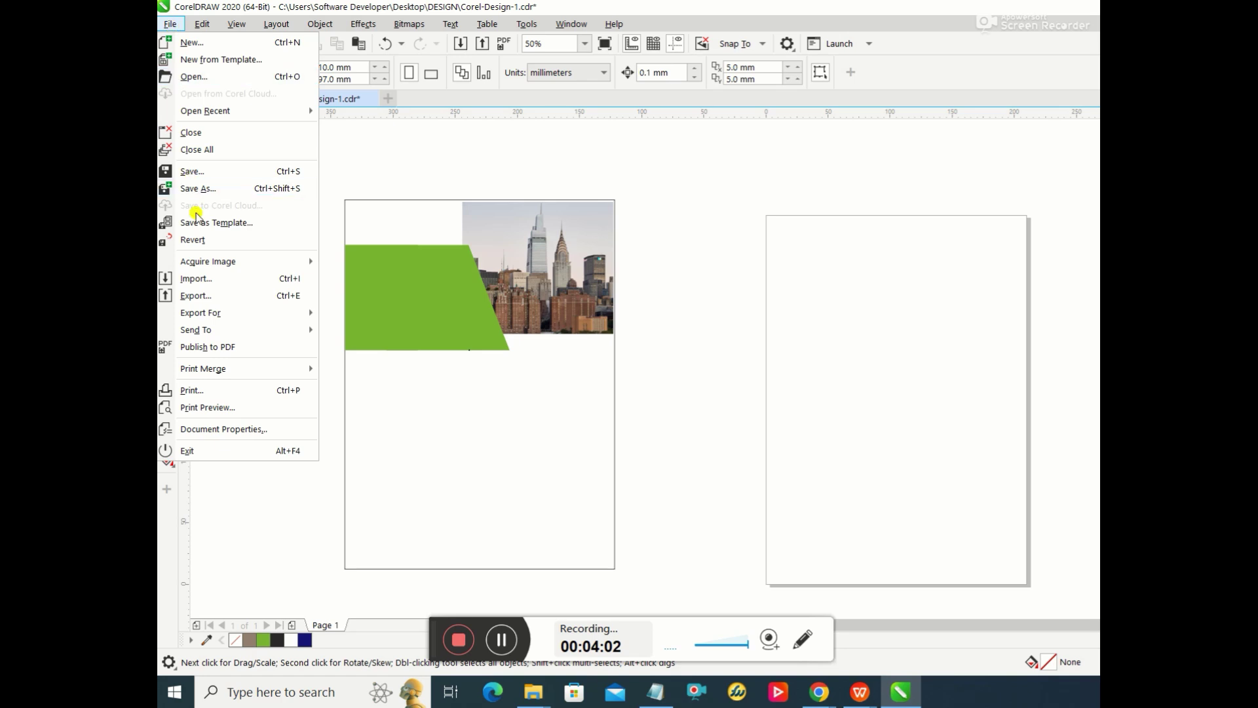
click(222, 278)
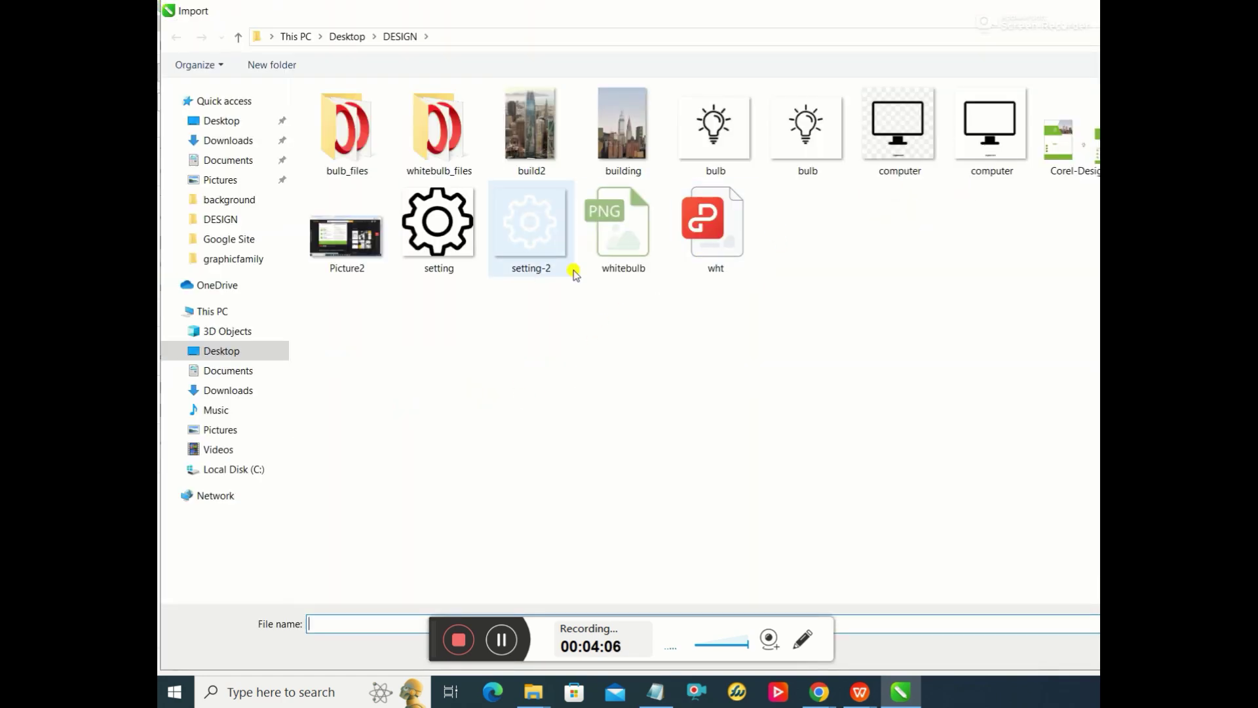
double_click(711, 257)
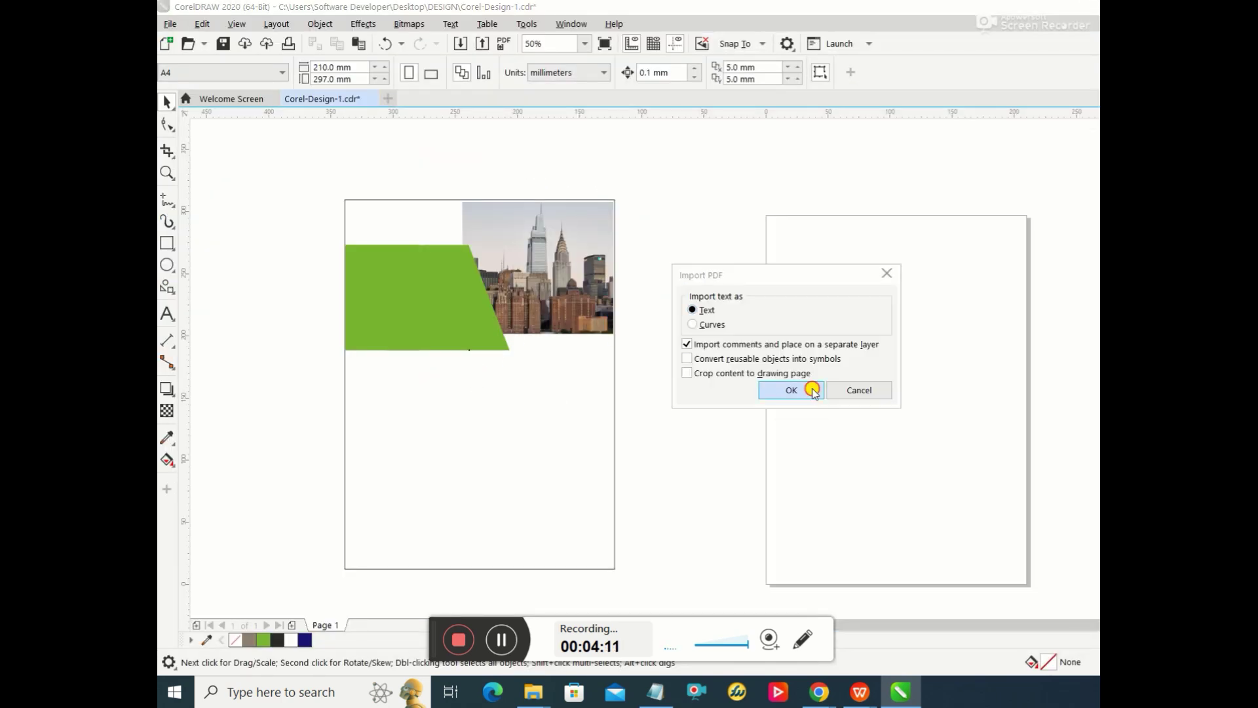
click(807, 389)
click(439, 379)
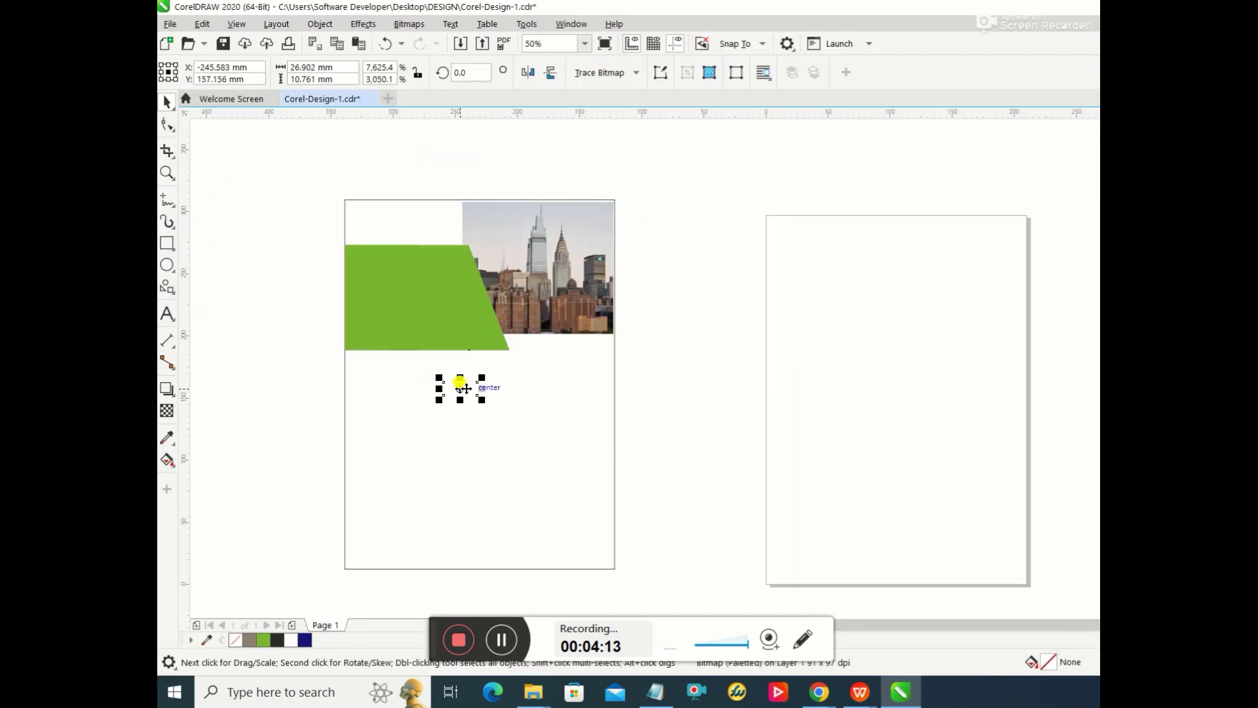
Step: Enlarge the imported white bitmap to about 55 mm wide and 76 mm high in the blank area below the parallelogram
drag(462, 387, 520, 483)
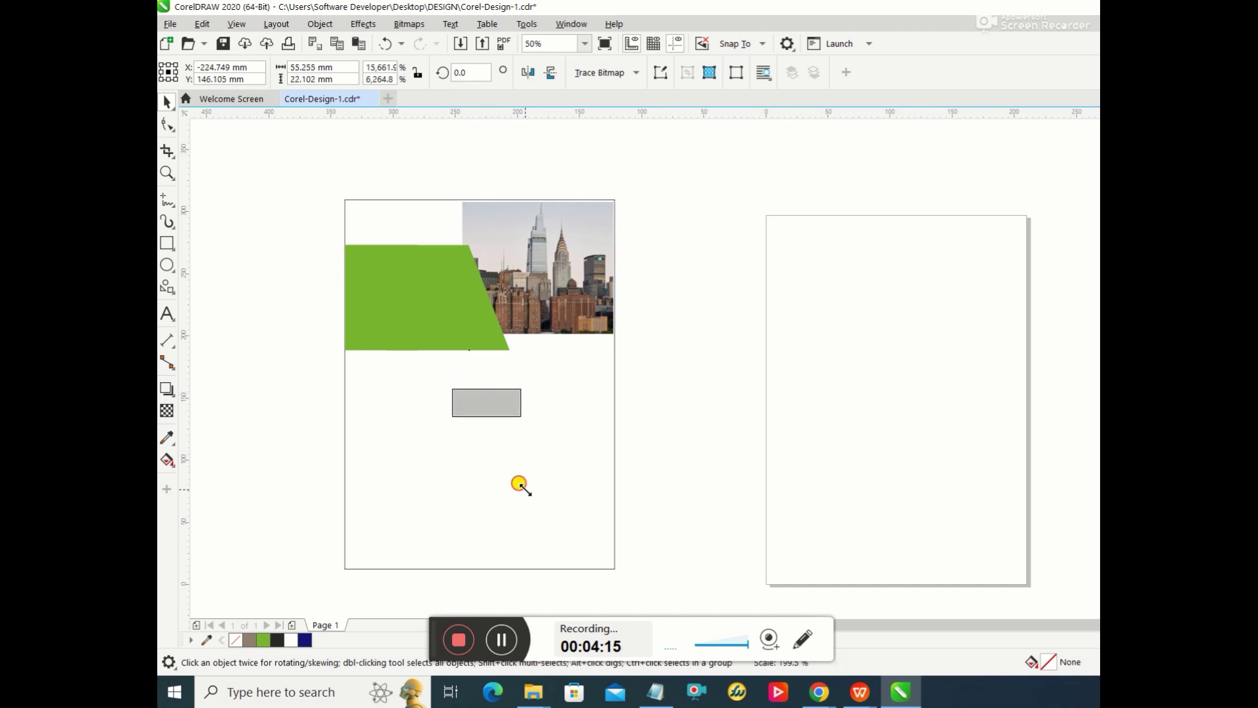
drag(483, 416, 488, 514)
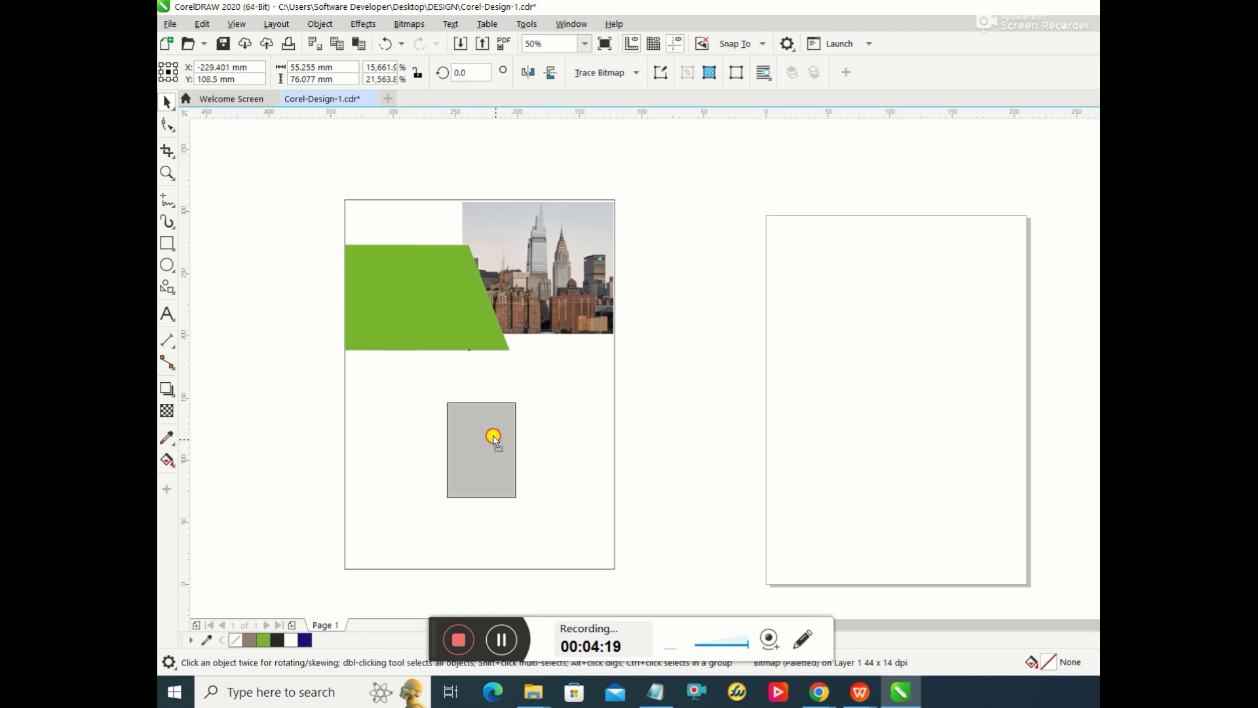
drag(494, 439, 502, 451)
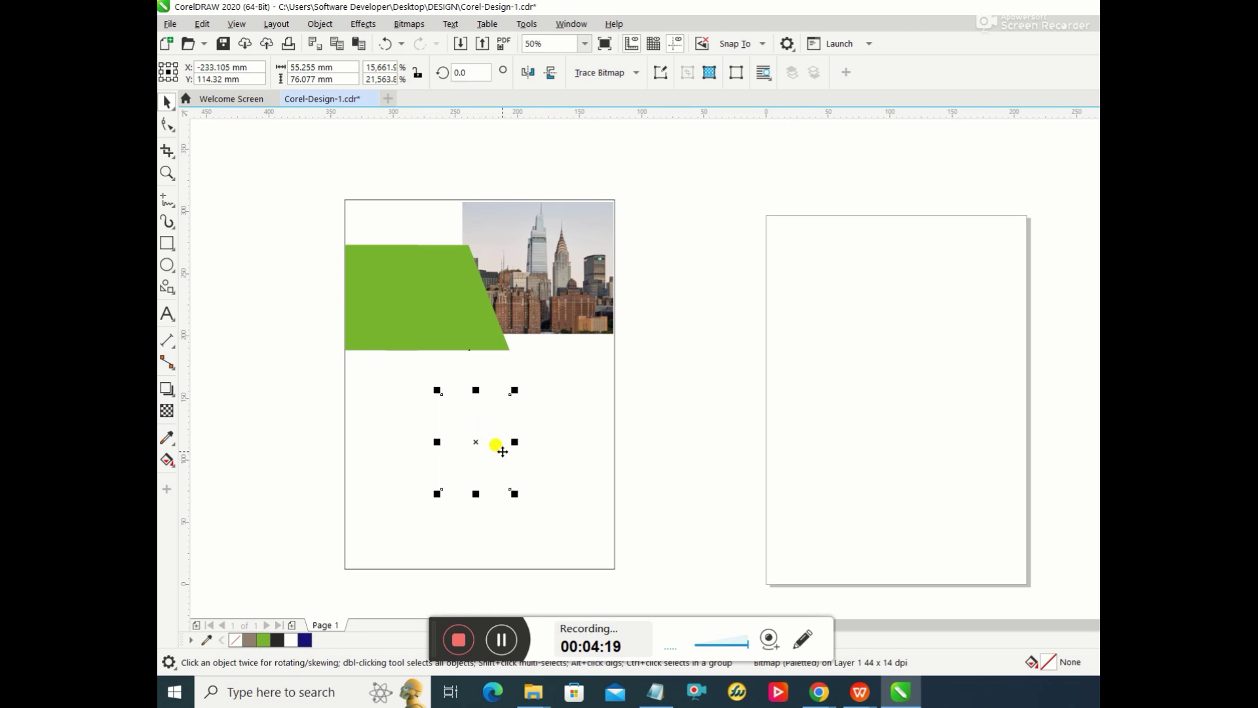
Step: Rotate the white bitmap about 34° clockwise and move it over the building image's upper left corner
click(486, 416)
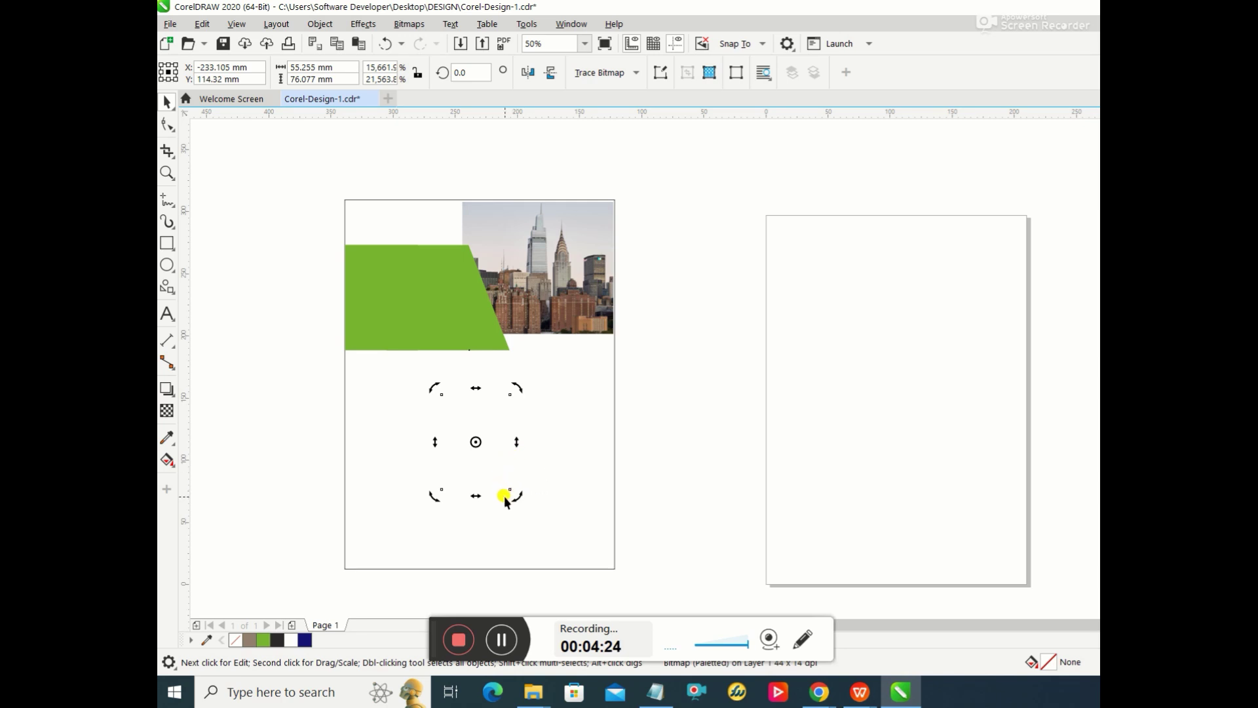
drag(508, 486, 511, 488)
drag(488, 498, 478, 495)
click(483, 421)
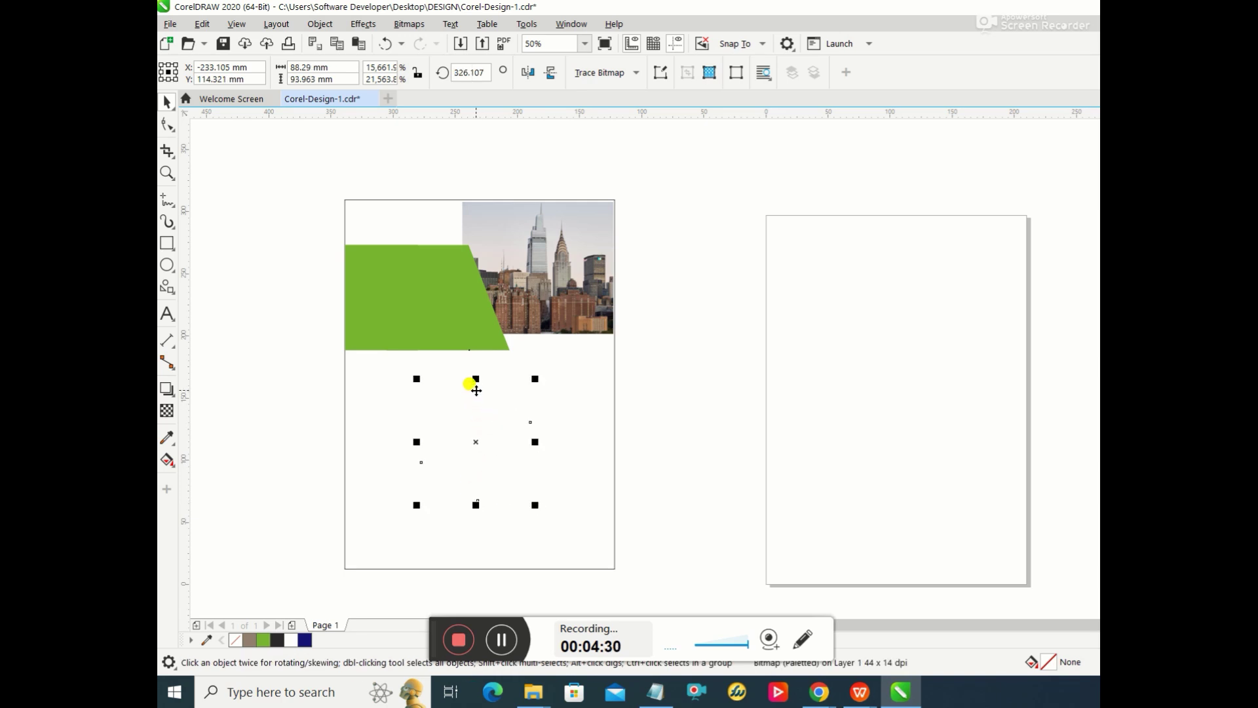
drag(474, 380, 429, 235)
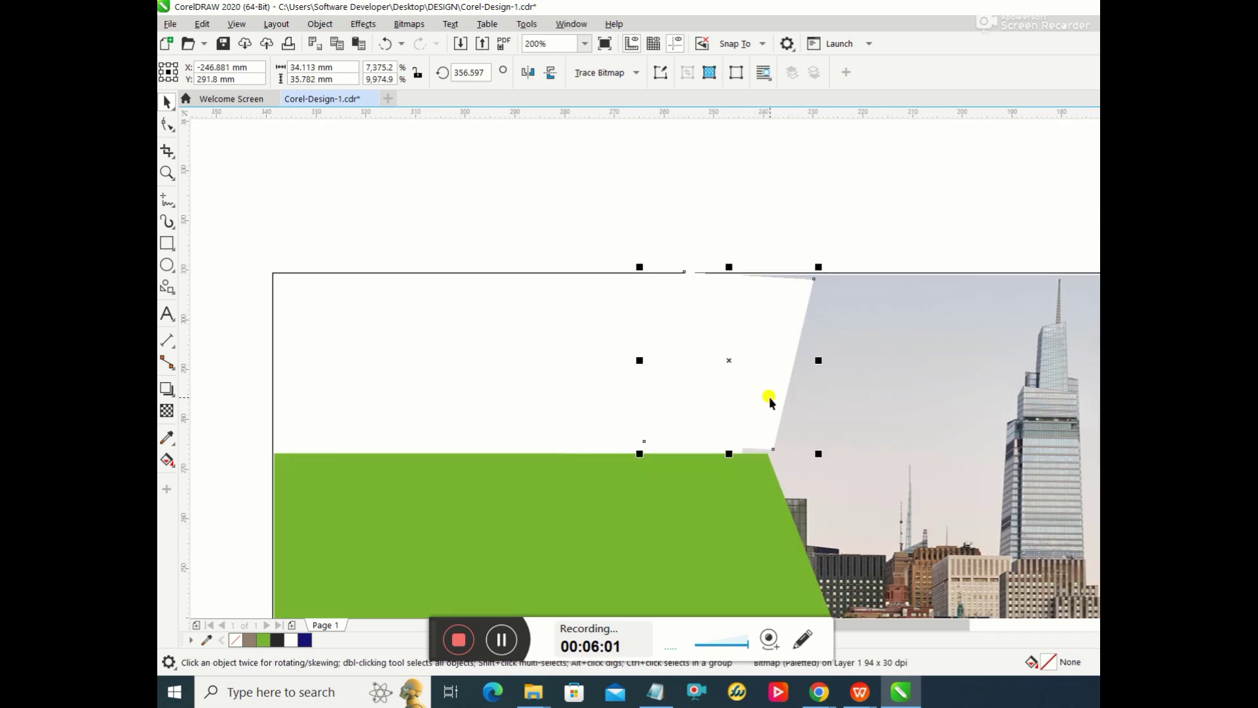
Step: Level the white bitmap to about 360° rotation and move its slanted edge to meet the green parallelogram's upper right corner
drag(765, 392, 773, 391)
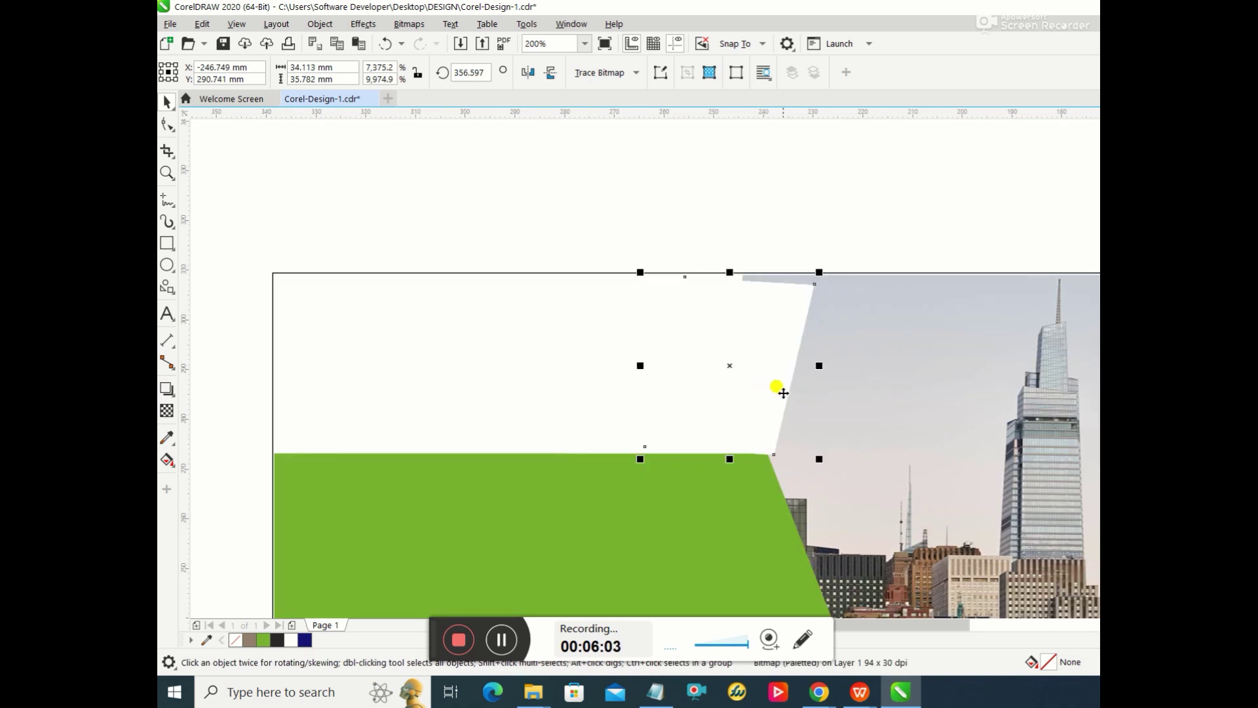
click(785, 322)
drag(823, 264, 818, 261)
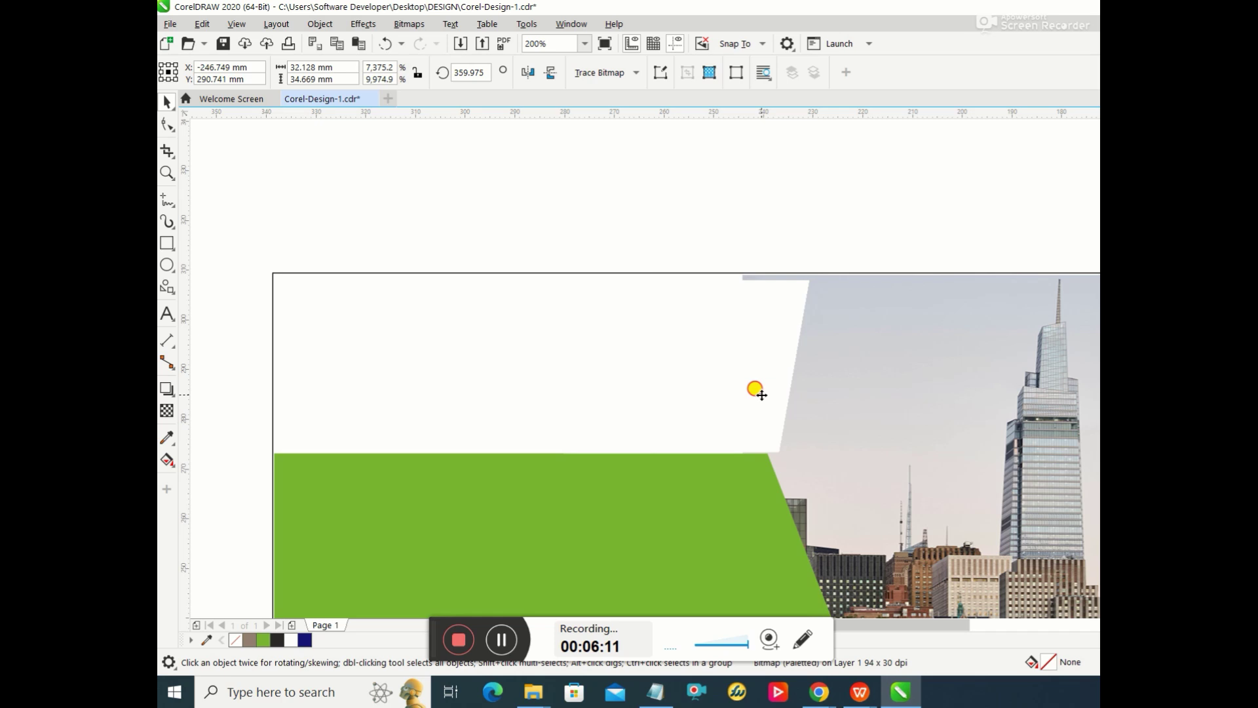
drag(758, 393, 746, 395)
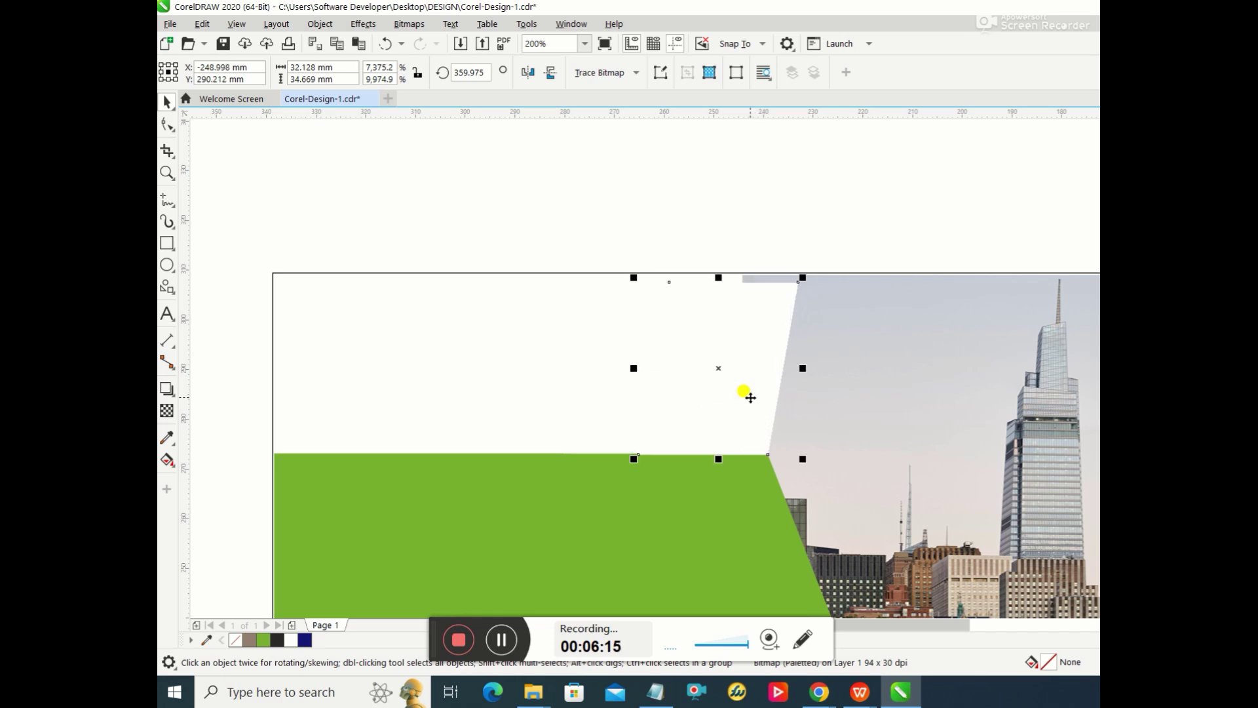
Step: Stretch the white bitmap up to the large rectangle's top edge and trim its lower edge to the parallelogram, about 36.3 mm high overall
click(723, 296)
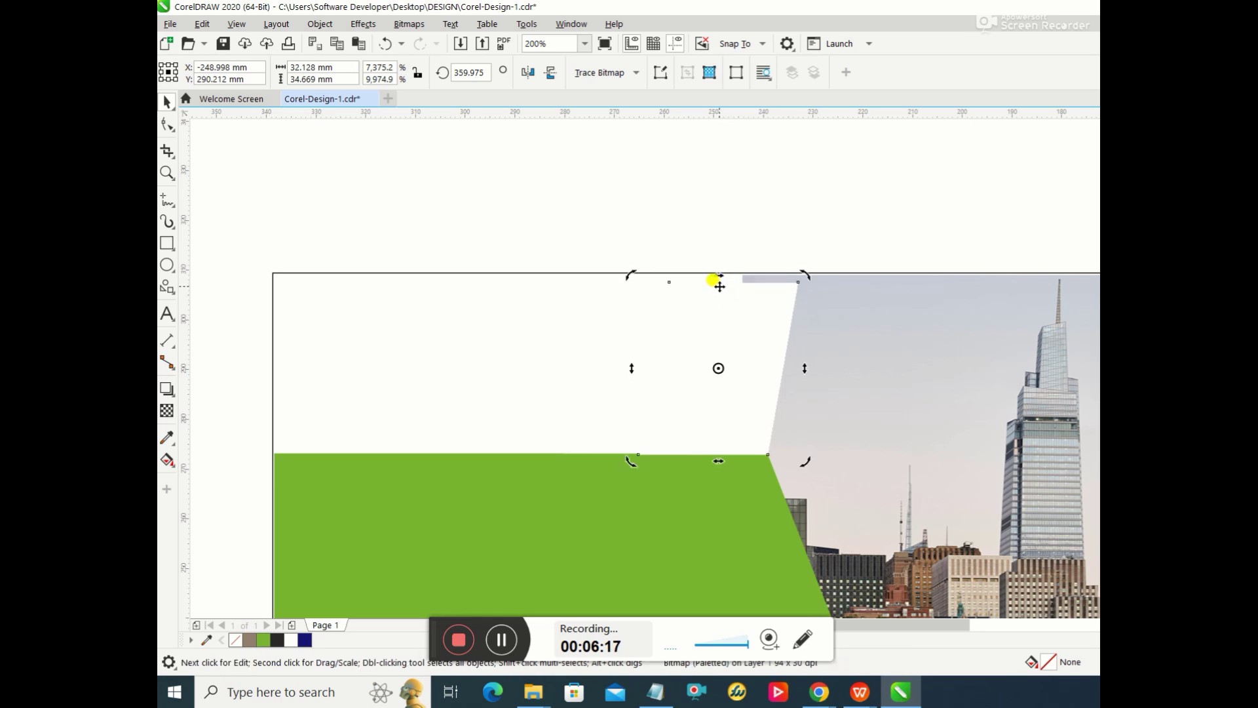
click(724, 306)
drag(718, 280, 718, 265)
click(879, 241)
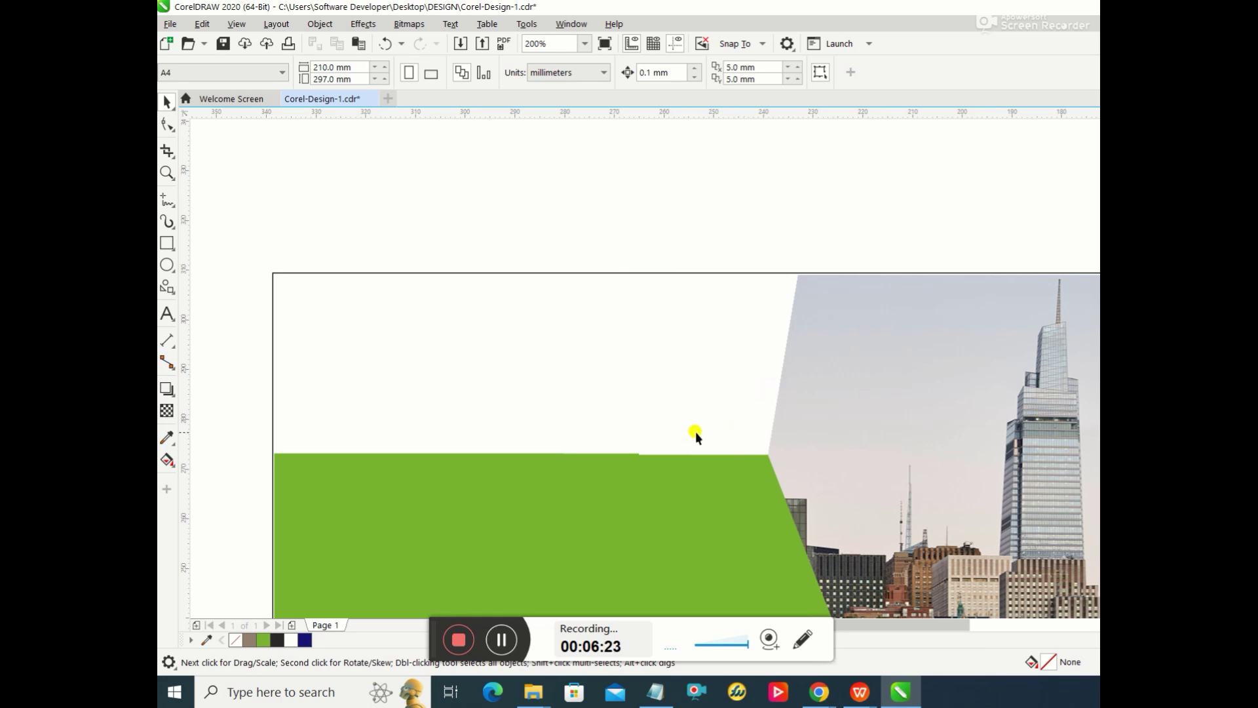
click(716, 379)
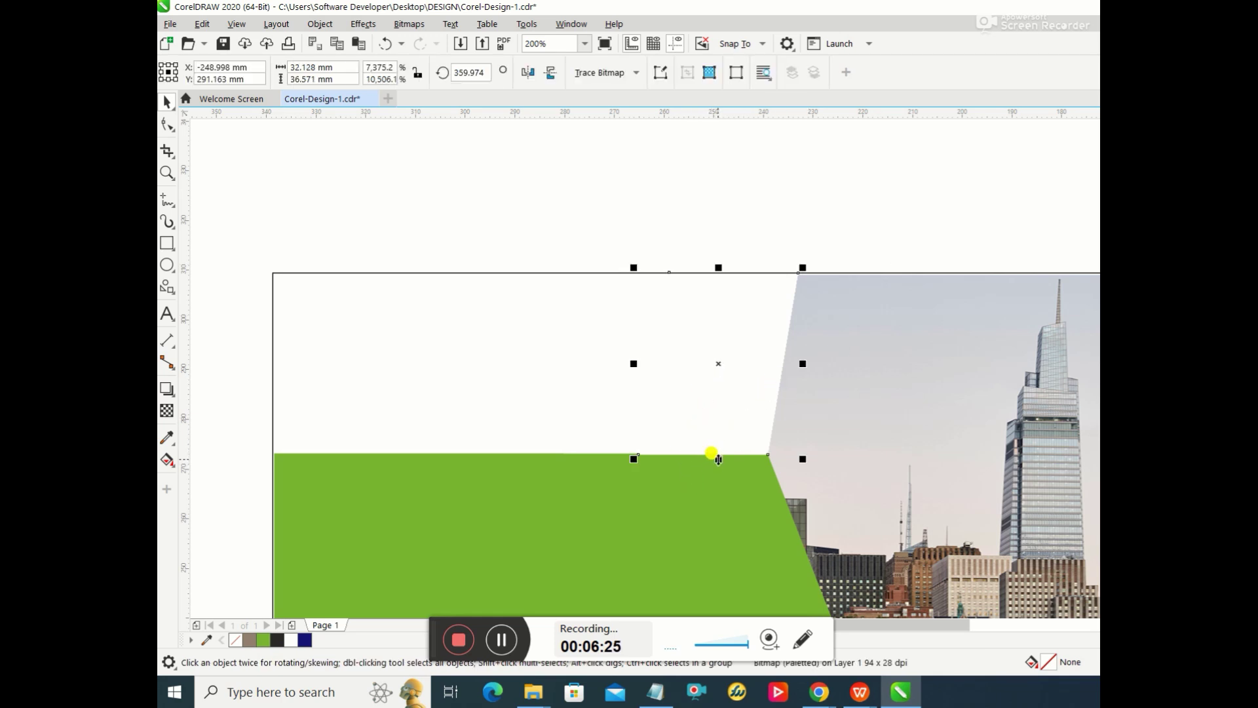
drag(718, 458, 716, 455)
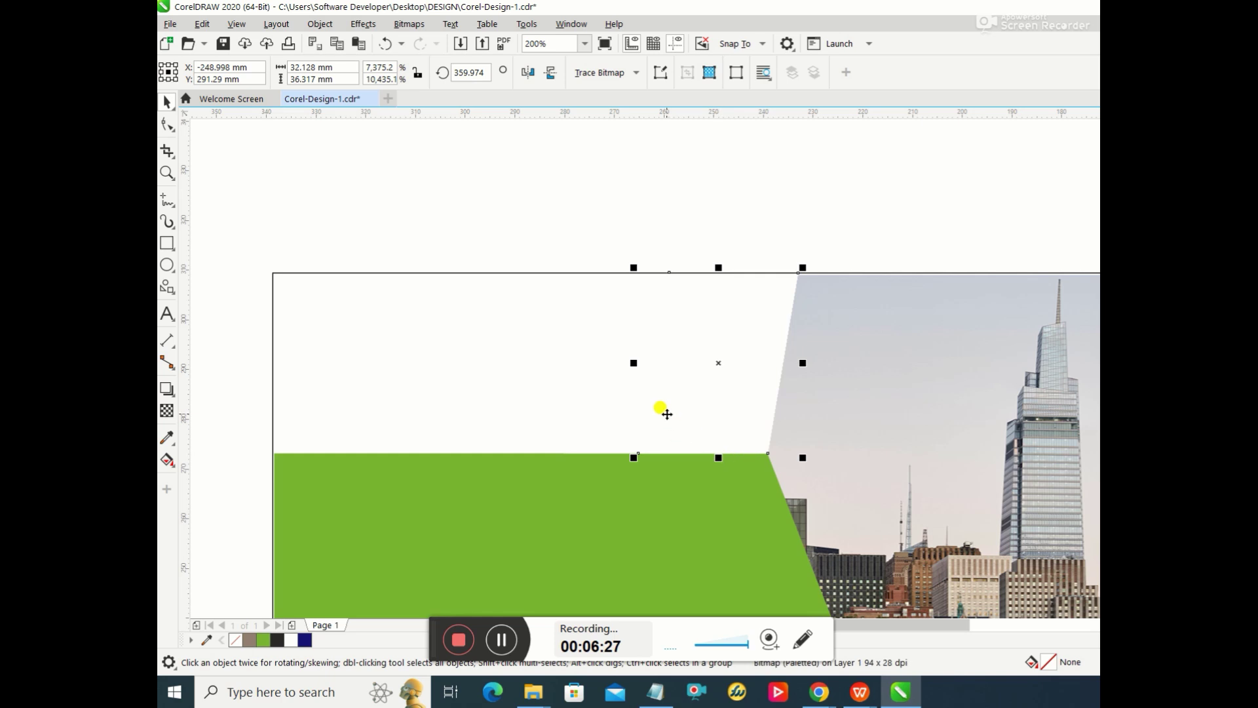
click(705, 404)
click(979, 228)
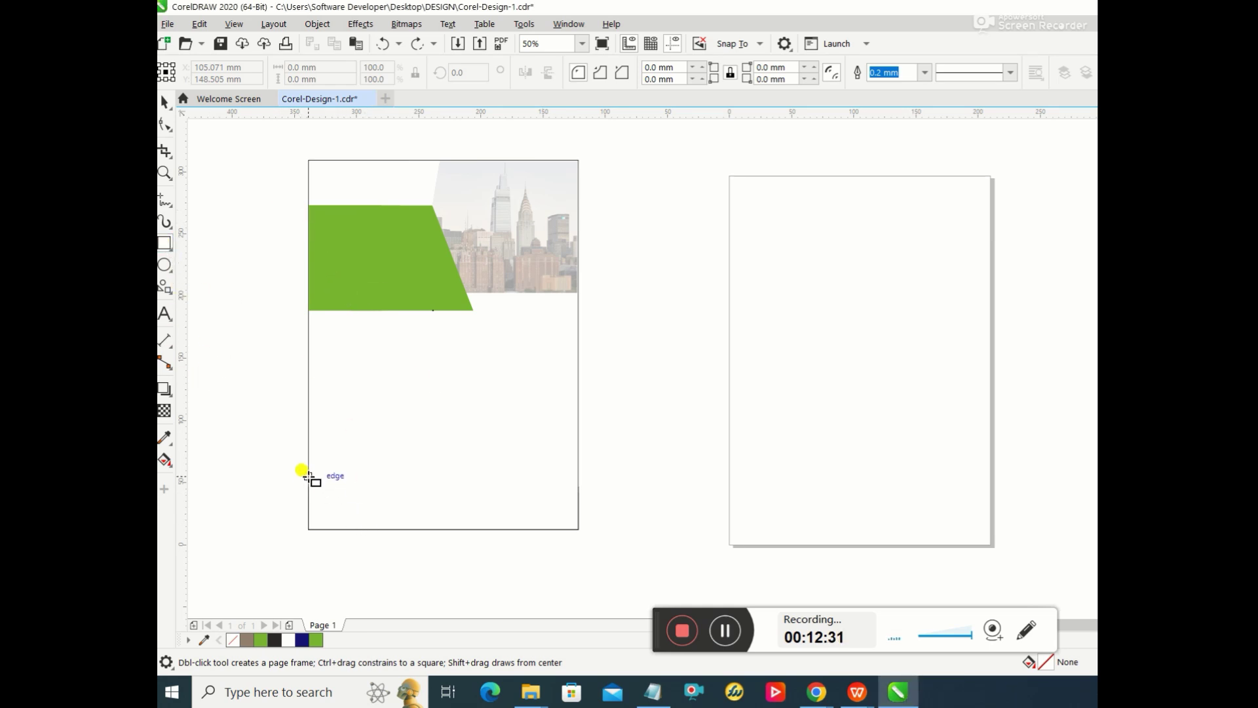
Step: Draw a 217 by about 42.5 mm rectangle along the bottom of the large rectangle and bring it to the front of the page
drag(308, 477, 578, 528)
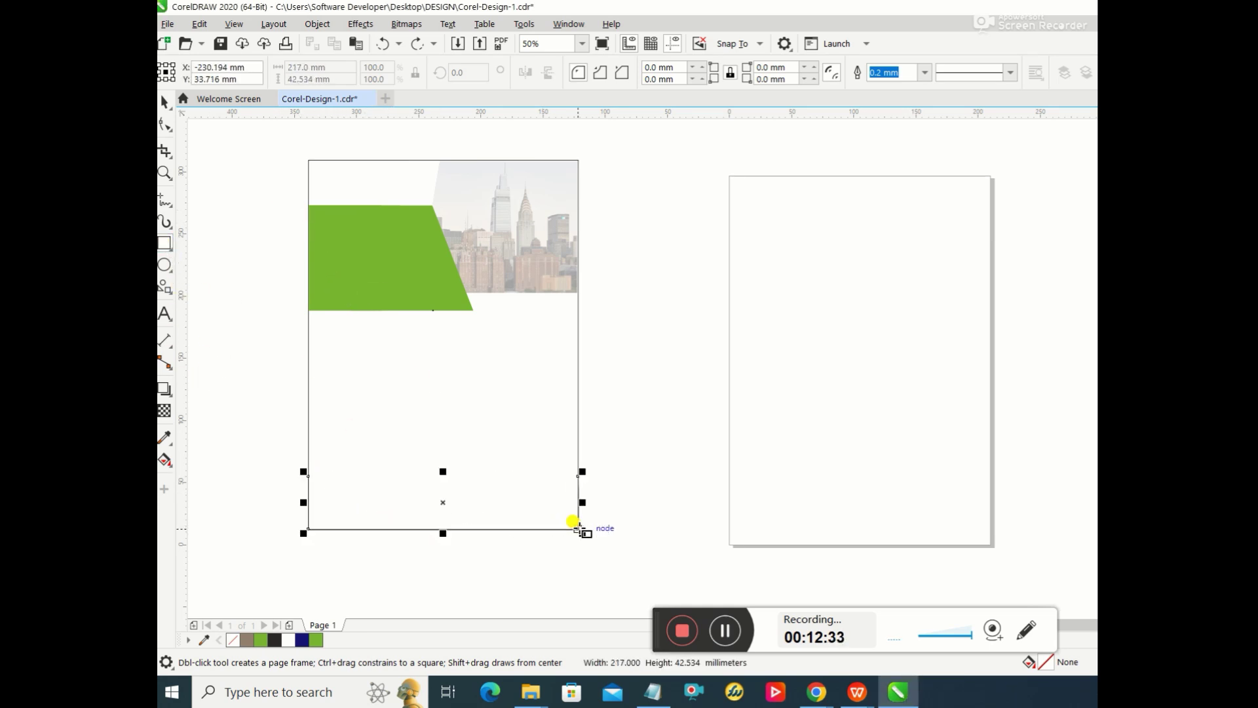
click(316, 25)
mouse_move(378, 276)
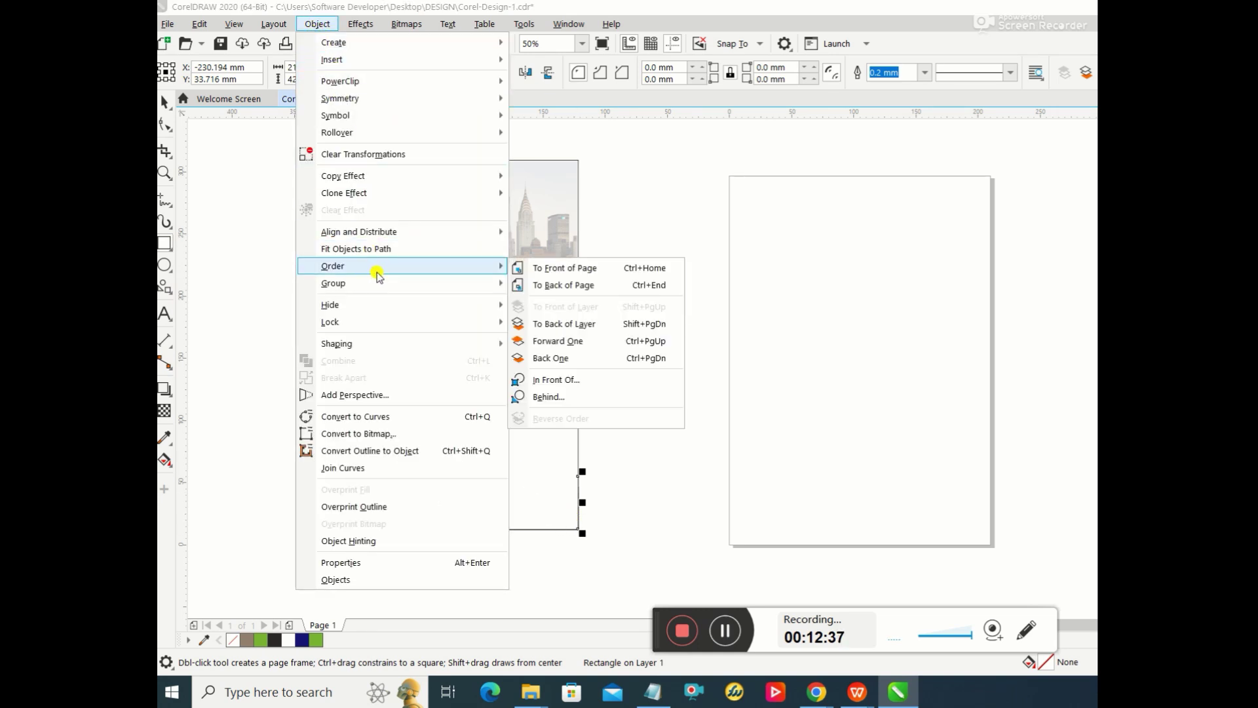
click(566, 270)
click(840, 387)
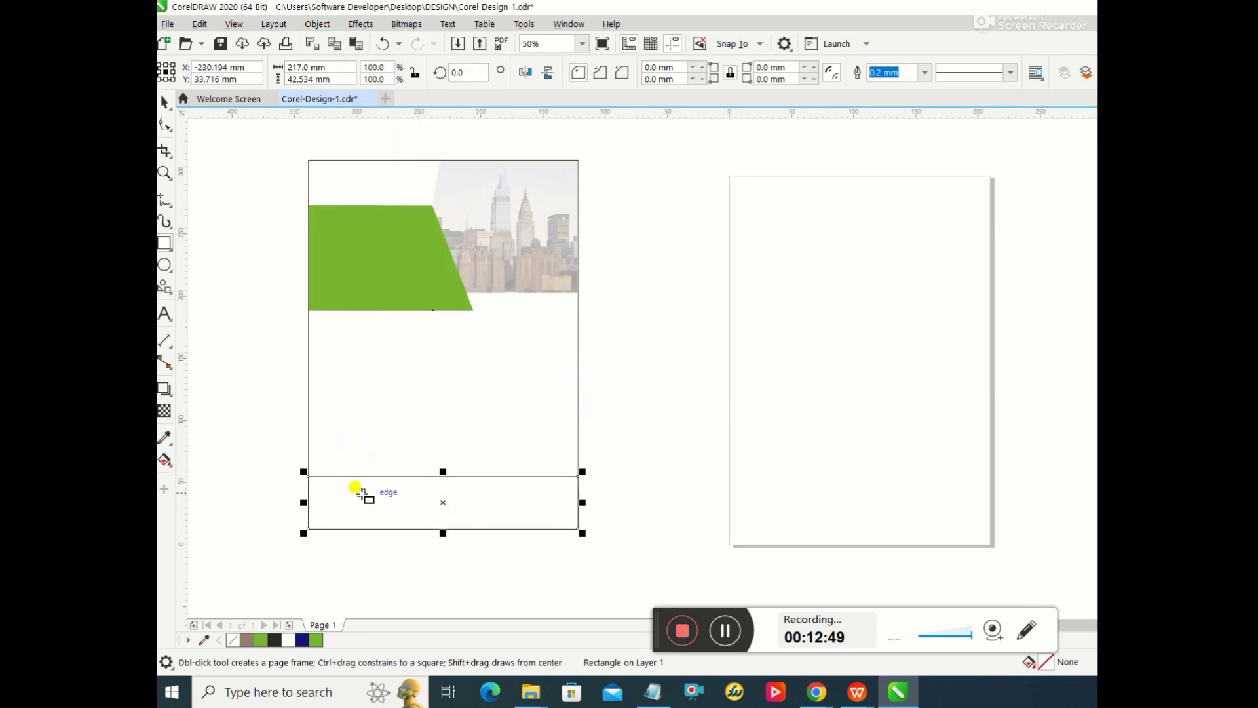
Step: Fill the bottom rectangle with the green sampled from the parallelogram
click(165, 438)
click(388, 269)
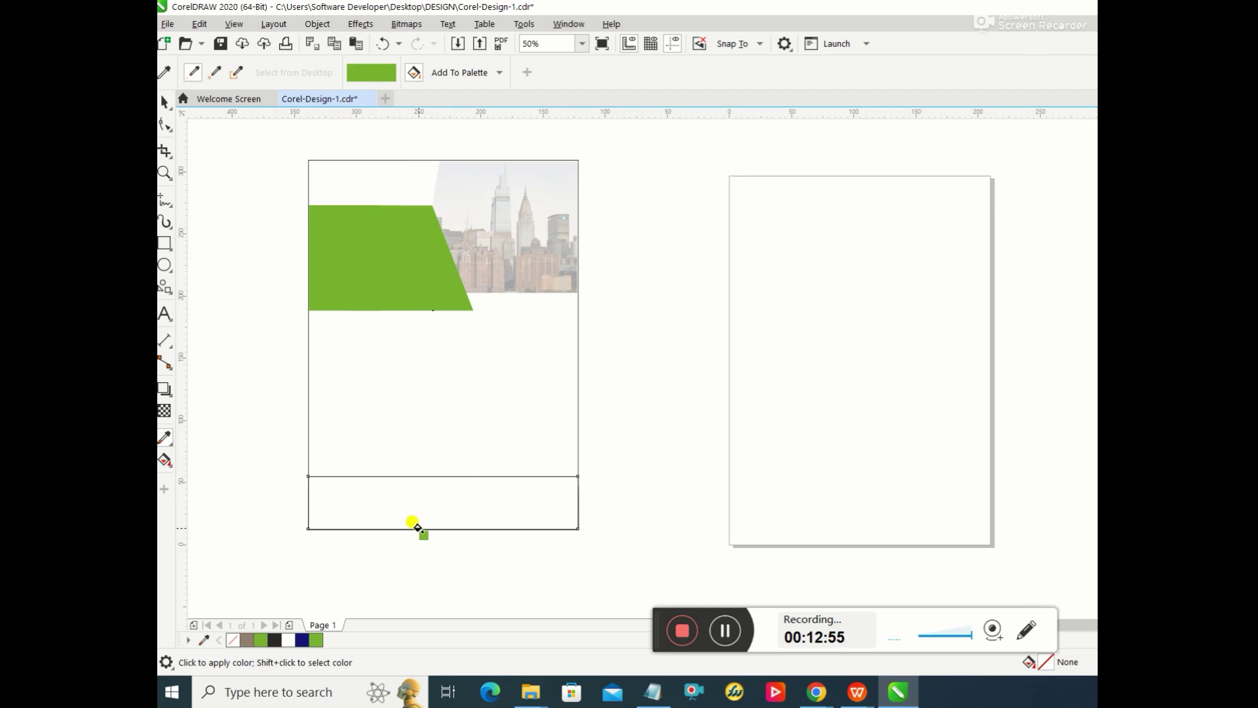
click(417, 526)
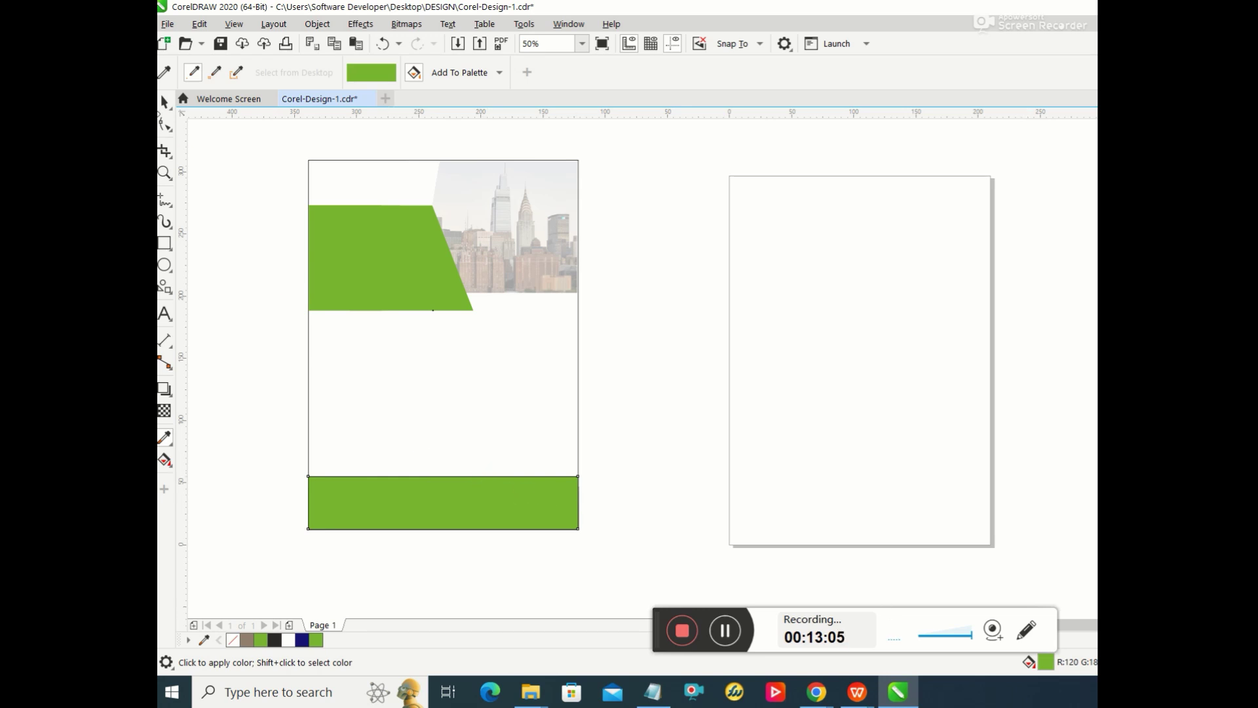
Step: Remove the bottom green rectangle's outline by setting its outline width to None
key(space)
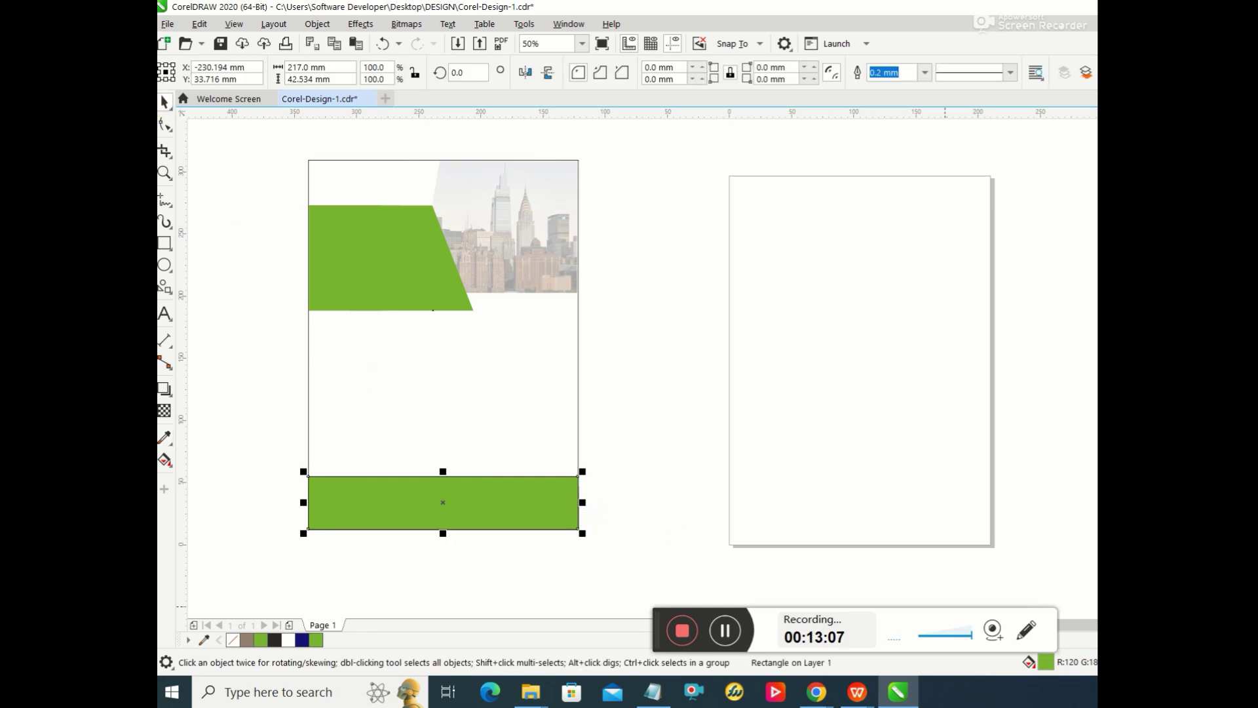
key(F12)
click(653, 286)
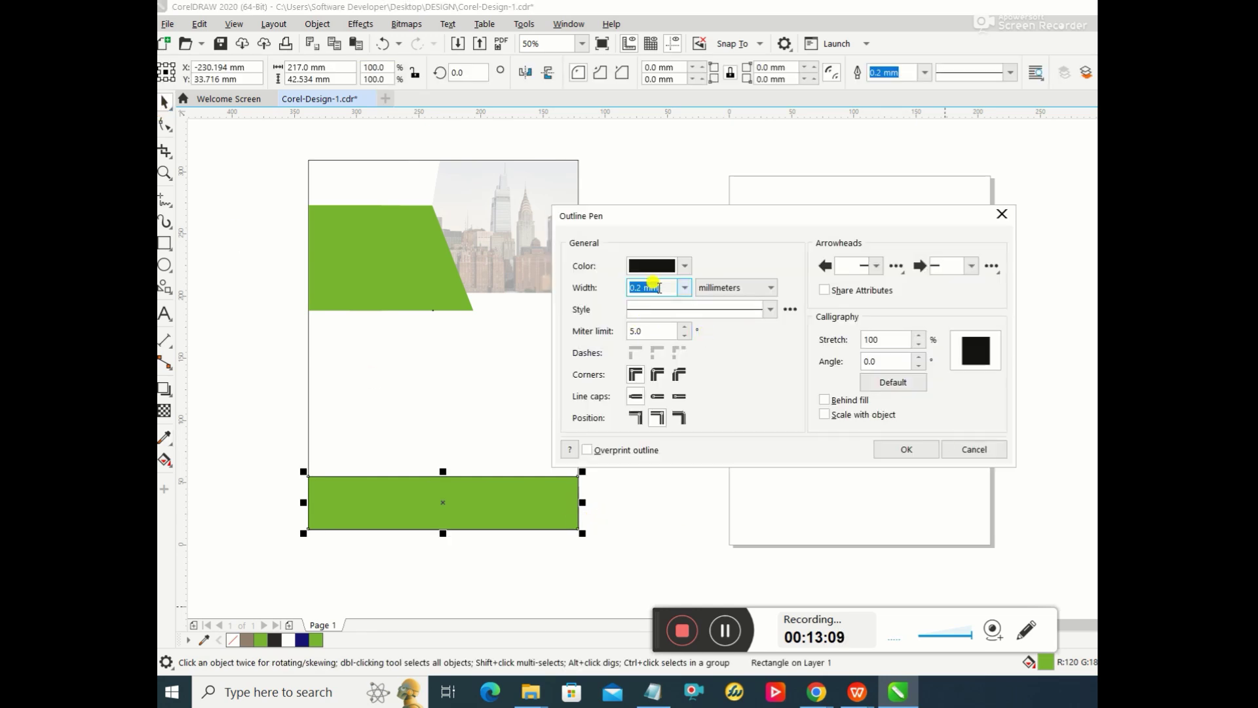
click(685, 288)
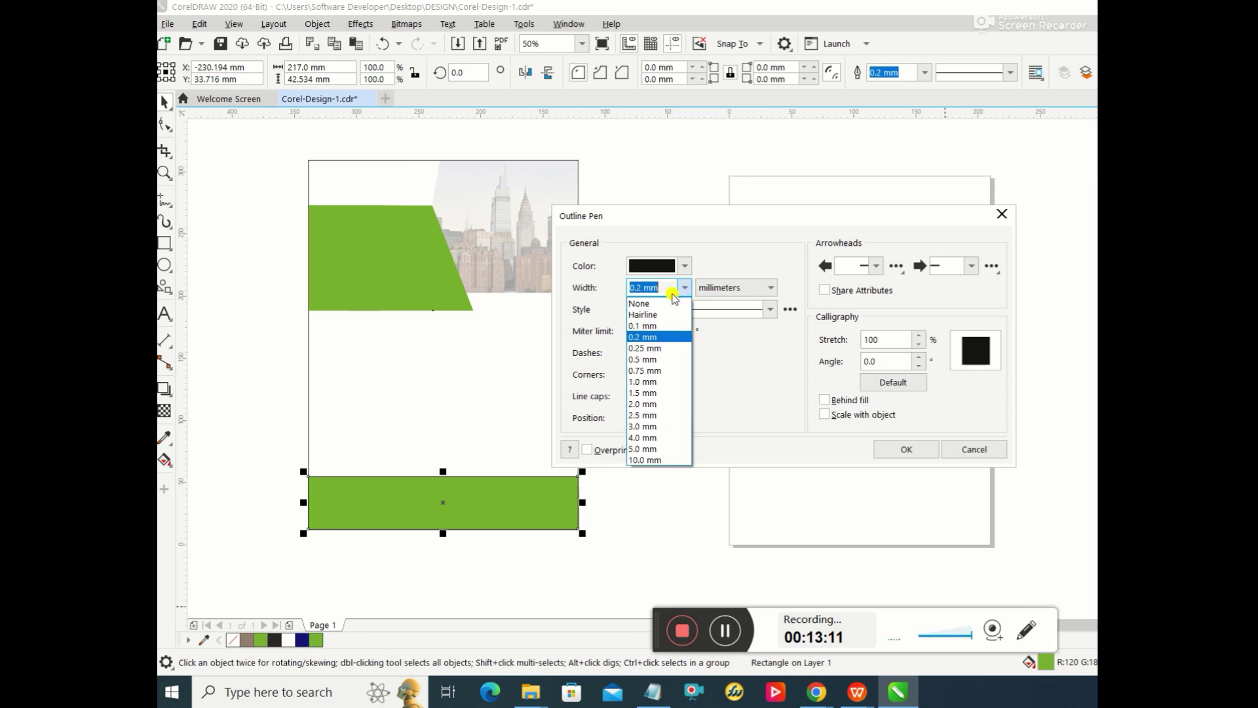
click(649, 299)
click(906, 450)
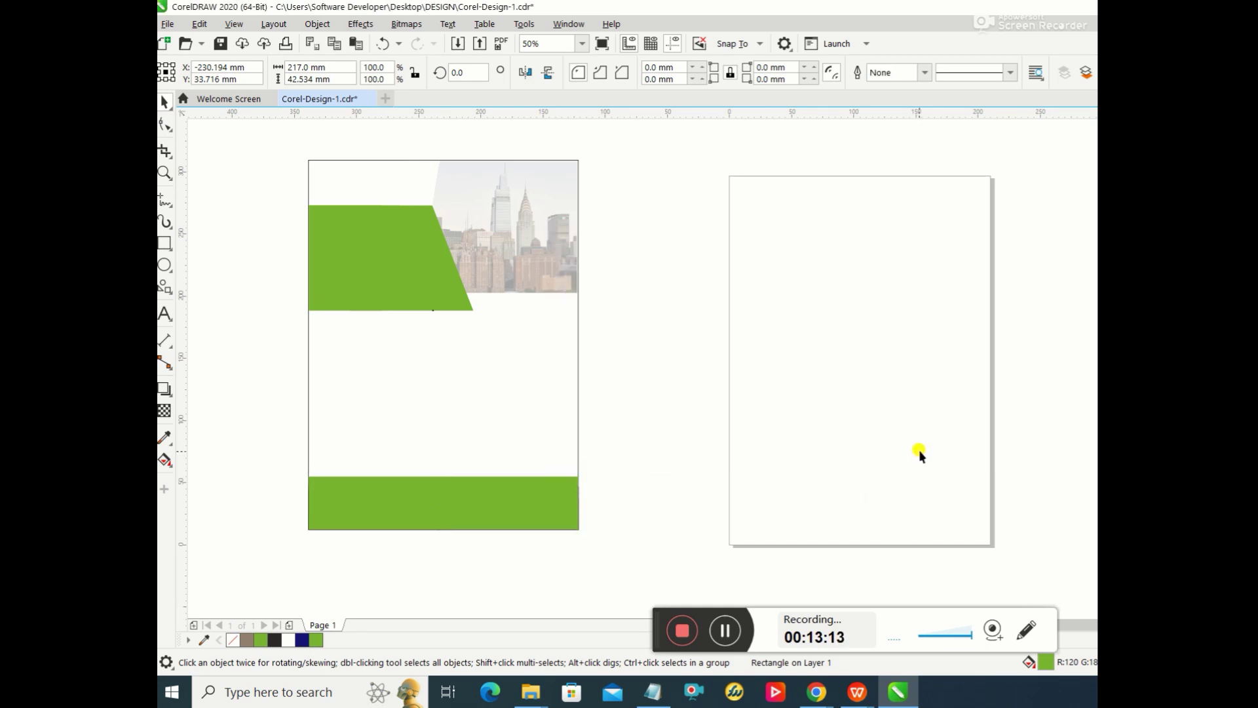
click(668, 411)
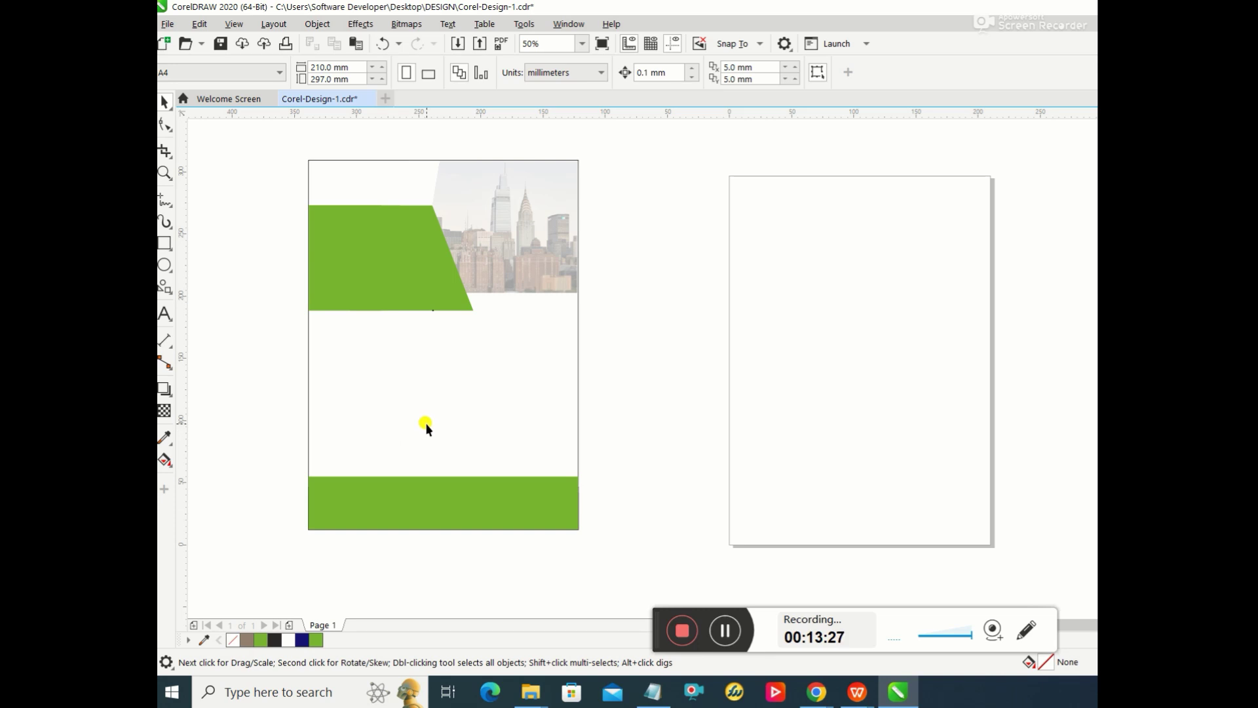
Step: Draw a five-sided polygon about 14 by 15 mm in the blank area below the green parallelogram
click(171, 268)
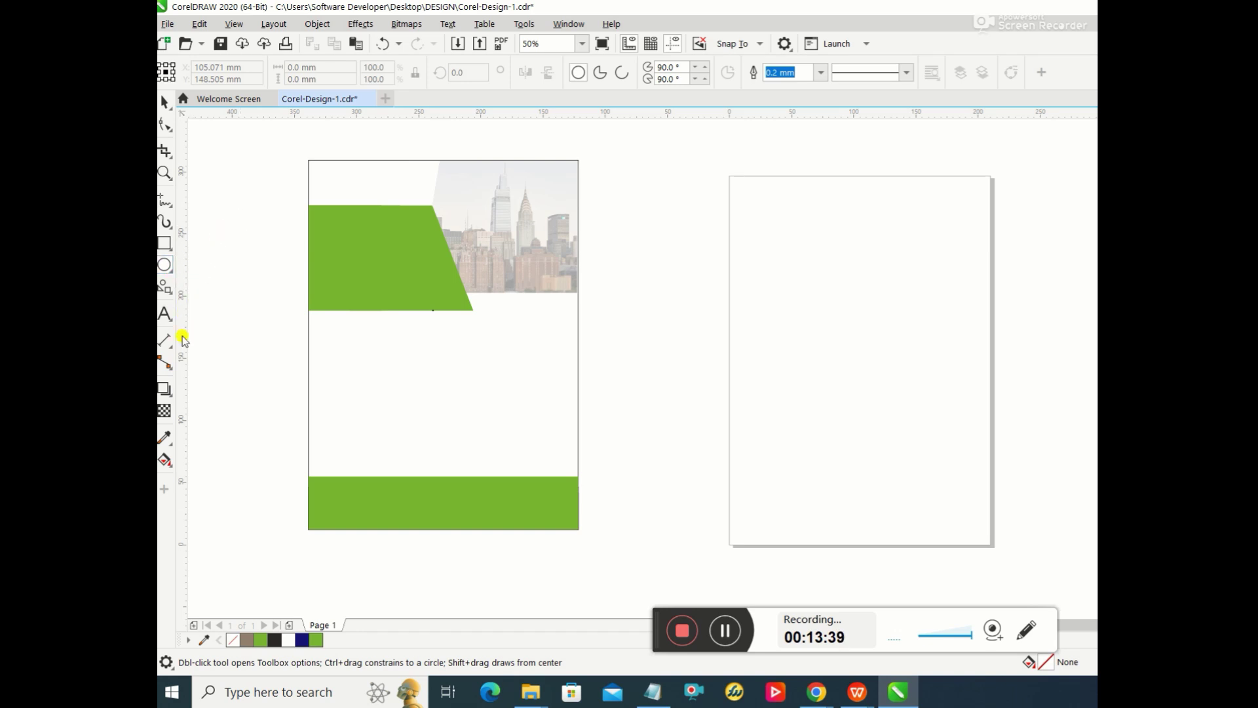
click(171, 289)
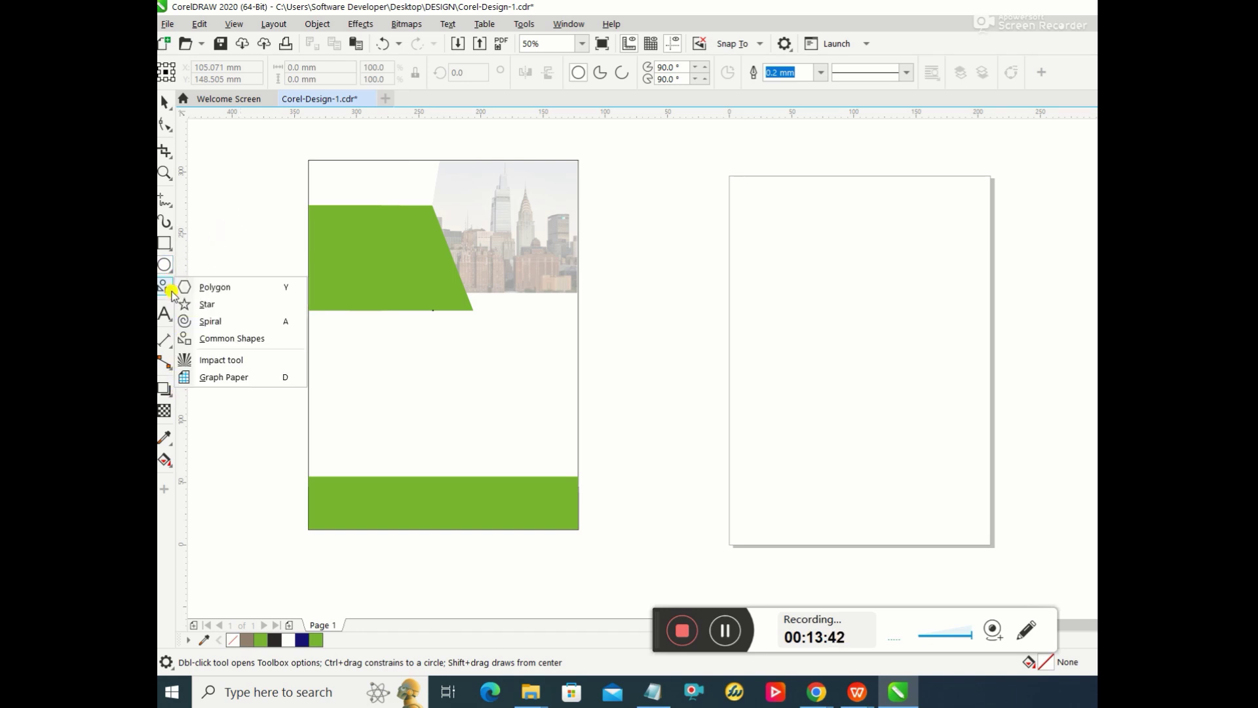
click(217, 289)
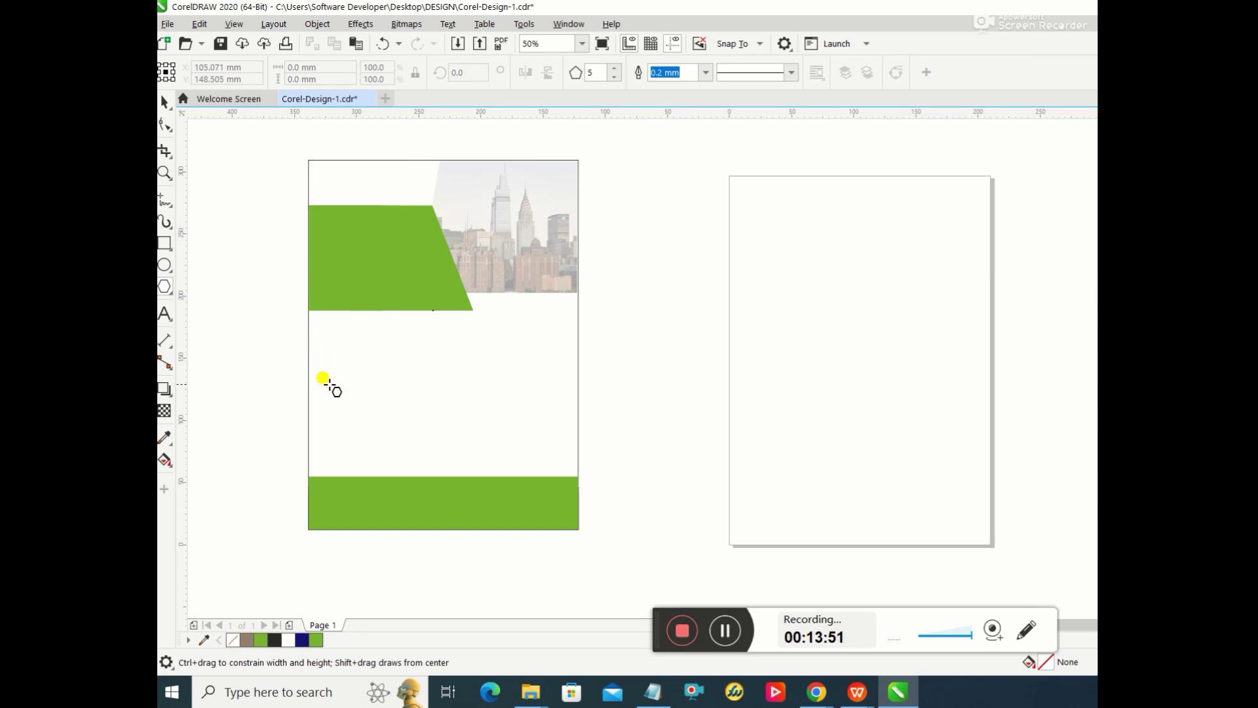
mouse_move(336, 372)
mouse_down()
mouse_move(368, 407)
mouse_move(351, 387)
mouse_up()
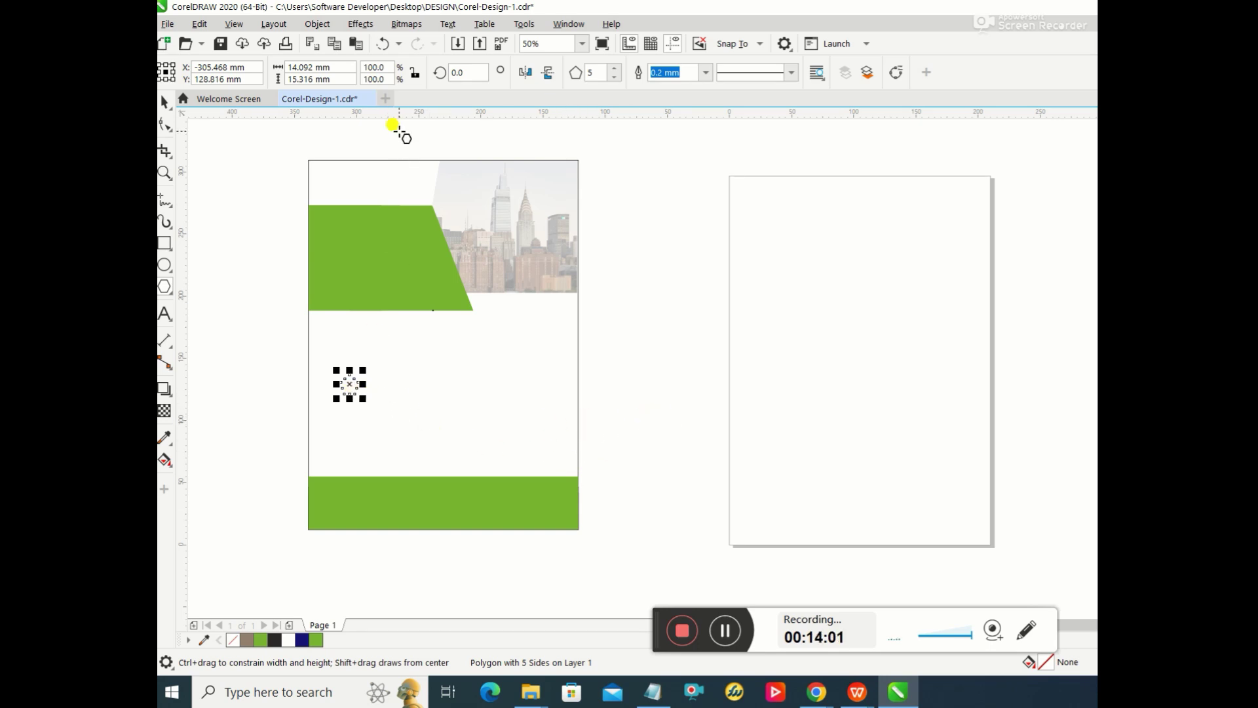
Step: Bring the pentagon to the front of the page, accepting its move to another layer
click(318, 24)
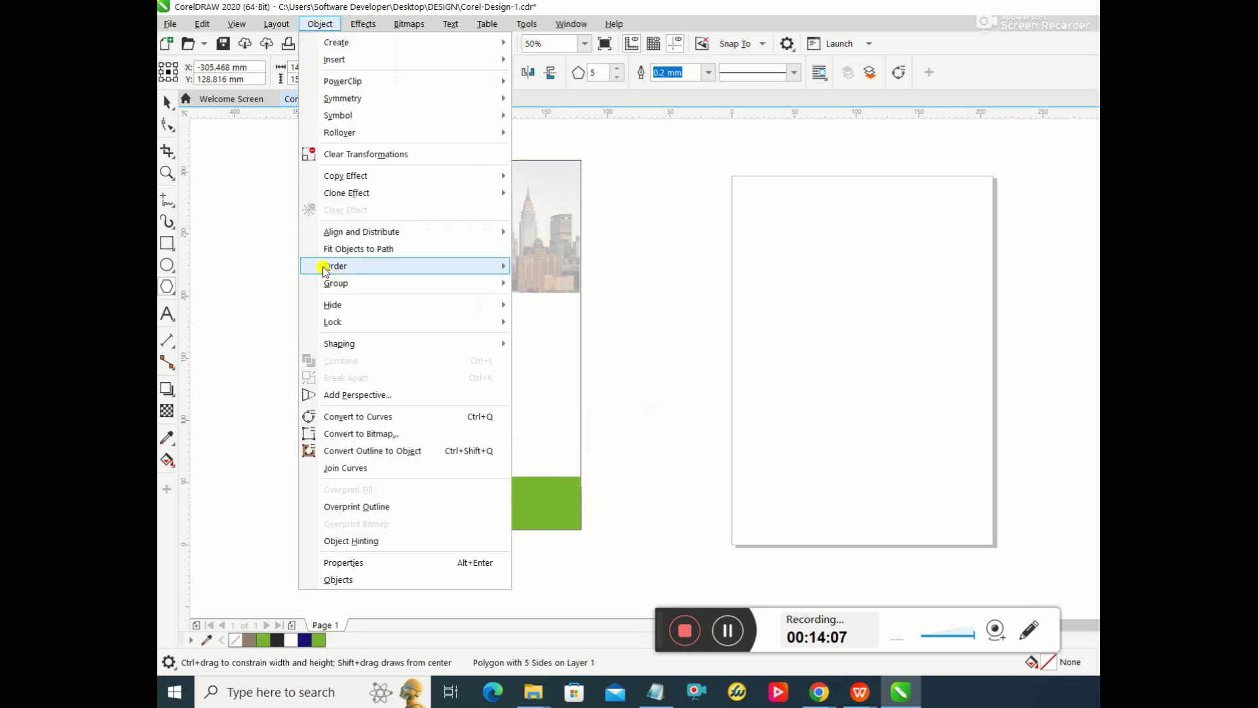
mouse_move(337, 269)
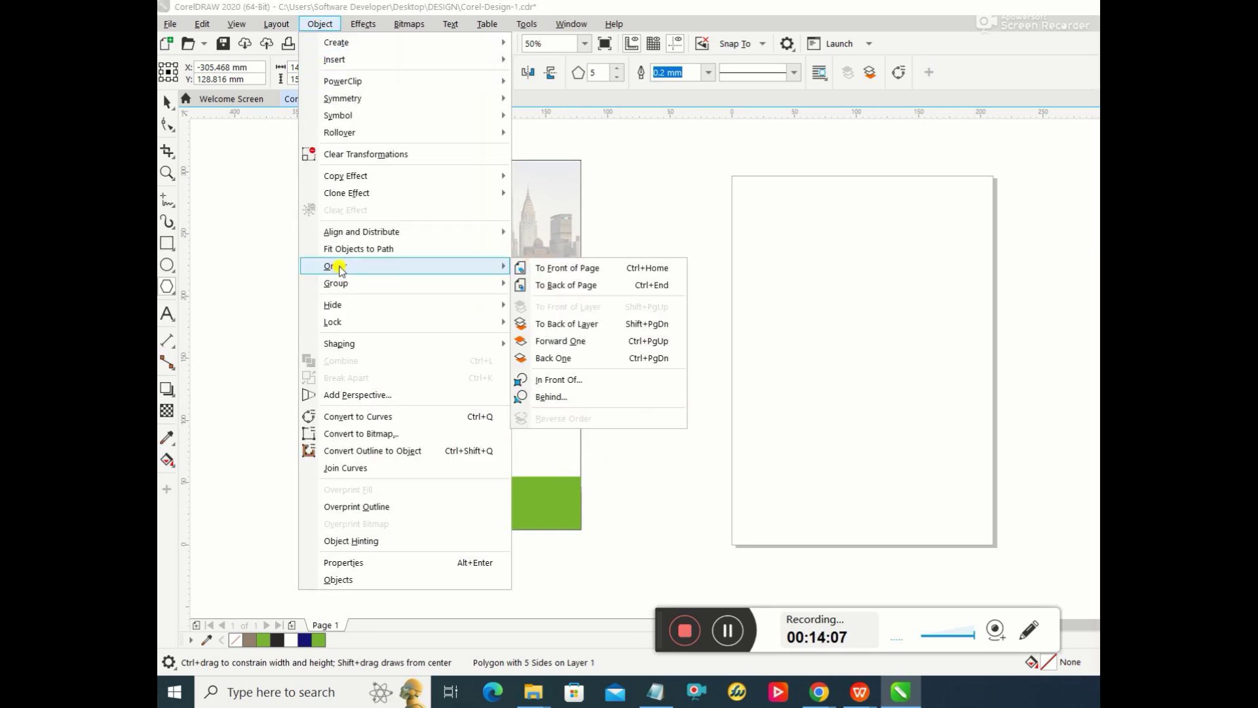
click(562, 269)
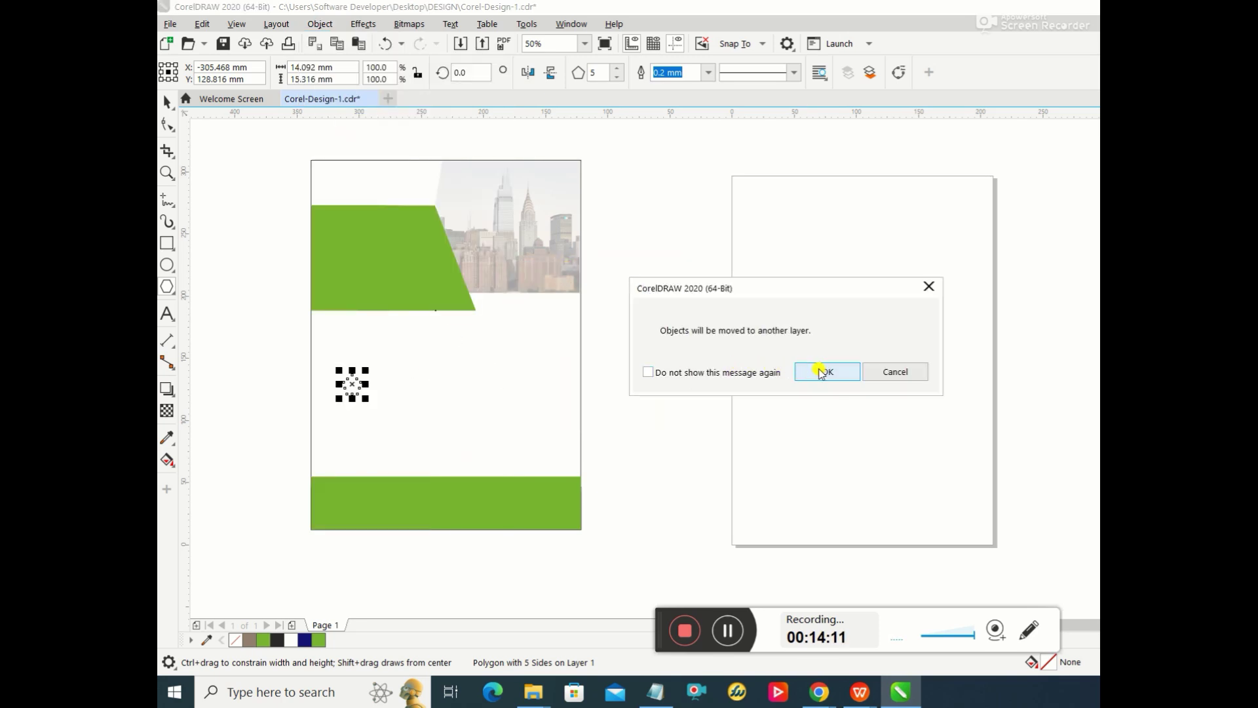
click(822, 371)
click(167, 101)
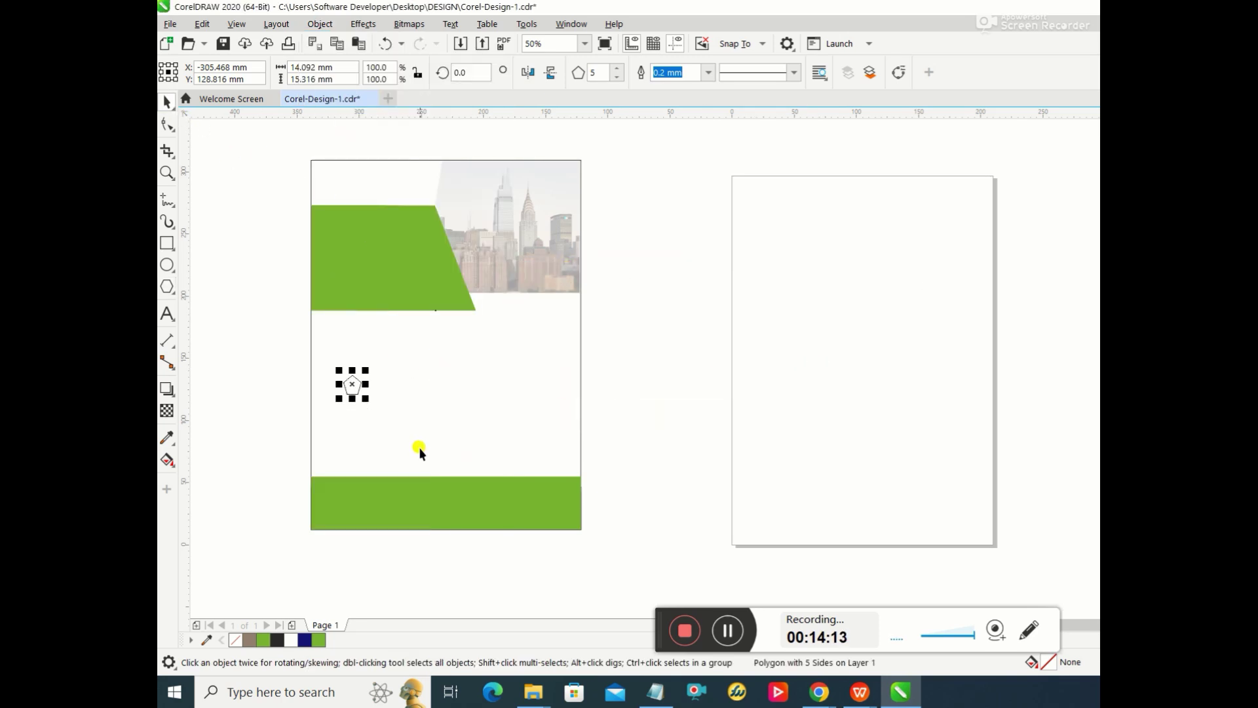
click(278, 371)
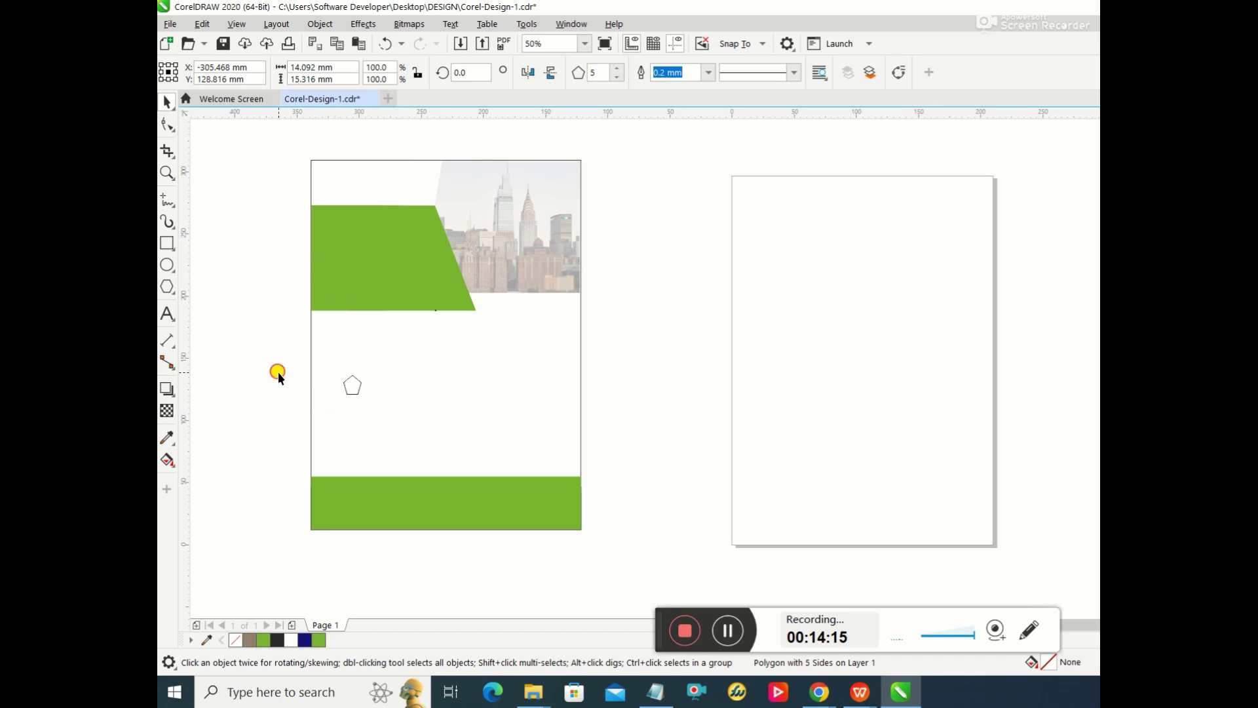
Step: Duplicate the pentagon in place and nudge the copy straight down to about Y 73.8 mm, just above the bottom green band
click(353, 387)
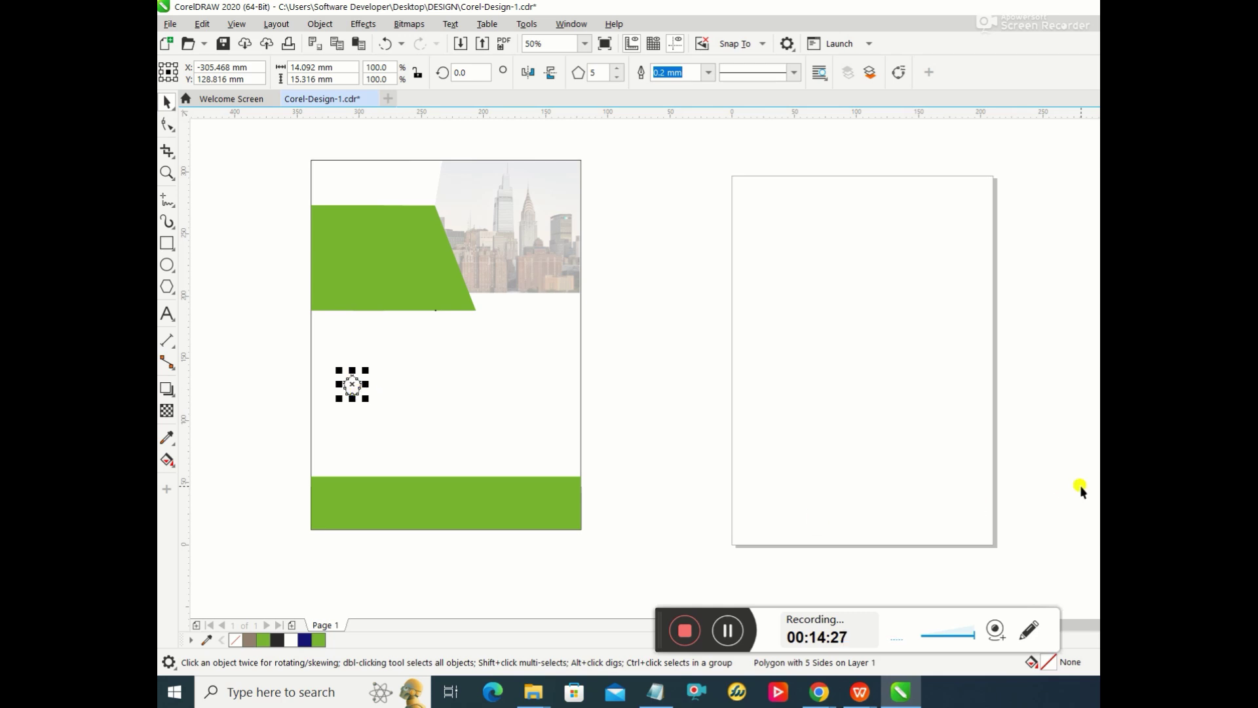
key(Down)
key(Down)
key(Down)
key(Down)
key(Down)
key(Down)
key(Down)
key(Down)
key(Down)
key(Down)
key(Down)
key(Down)
key(Down)
key(Down)
key(Down)
key(Down)
key(Down)
key(Down)
key(Down)
key(Down)
key(Down)
key(Down)
key(Down)
key(Down)
key(Down)
key(Down)
key(Down)
key(Down)
key(Down)
key(Down)
key(Down)
key(Down)
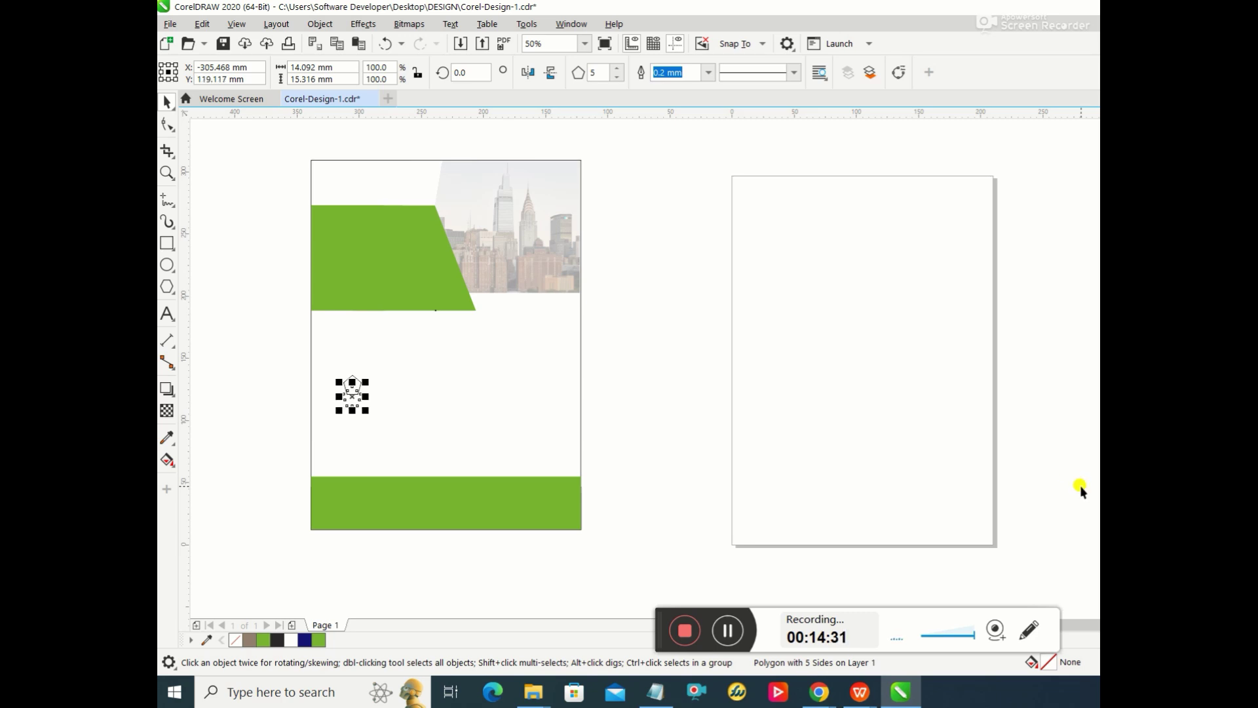
key(Down)
key(Down)
key(Down)
key(Down)
key(Down)
key(Down)
key(Down)
key(Down)
key(Down)
key(Down)
key(Down)
key(Down)
key(Down)
key(Down)
key(Down)
key(Down)
key(Down)
key(Down)
key(Down)
key(Down)
key(Down)
key(Down)
key(Down)
key(Down)
key(Down)
key(Down)
key(Down)
key(Down)
key(Down)
key(Down)
key(Down)
key(Down)
key(Down)
key(Down)
key(Down)
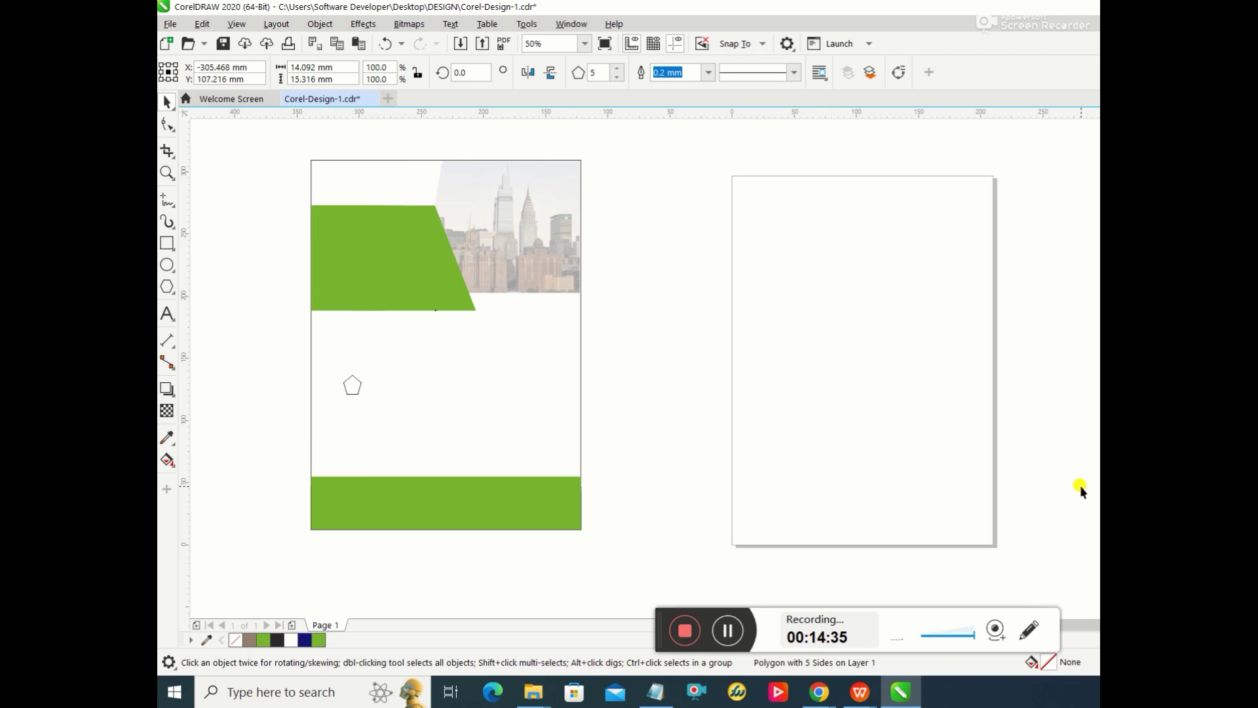
key(Down)
key(Down)
key(Down)
key(Down)
key(Down)
key(Down)
key(Down)
key(Down)
key(Down)
key(Down)
key(Down)
key(Down)
key(Down)
key(Down)
key(Down)
key(Down)
key(Down)
key(Down)
key(Down)
key(Down)
key(Down)
key(Down)
key(Down)
key(Down)
key(Down)
key(Down)
key(Down)
key(Down)
key(Down)
key(Down)
key(Down)
key(Down)
key(Down)
key(Down)
key(Down)
key(Down)
key(Down)
key(Down)
key(Down)
key(Down)
key(Down)
key(Down)
key(Down)
key(Down)
key(Down)
key(Down)
key(Down)
key(Down)
key(Down)
key(Down)
key(Down)
key(Down)
key(Down)
key(Down)
key(Down)
key(Down)
key(Down)
key(Down)
key(Down)
key(Down)
key(Down)
key(Down)
key(Down)
key(Down)
key(Down)
key(Down)
key(Down)
key(Down)
key(Down)
key(Down)
key(Down)
key(Down)
key(Down)
key(Down)
key(Down)
key(Down)
key(Down)
key(Down)
key(Down)
key(Down)
key(Down)
key(Down)
key(Down)
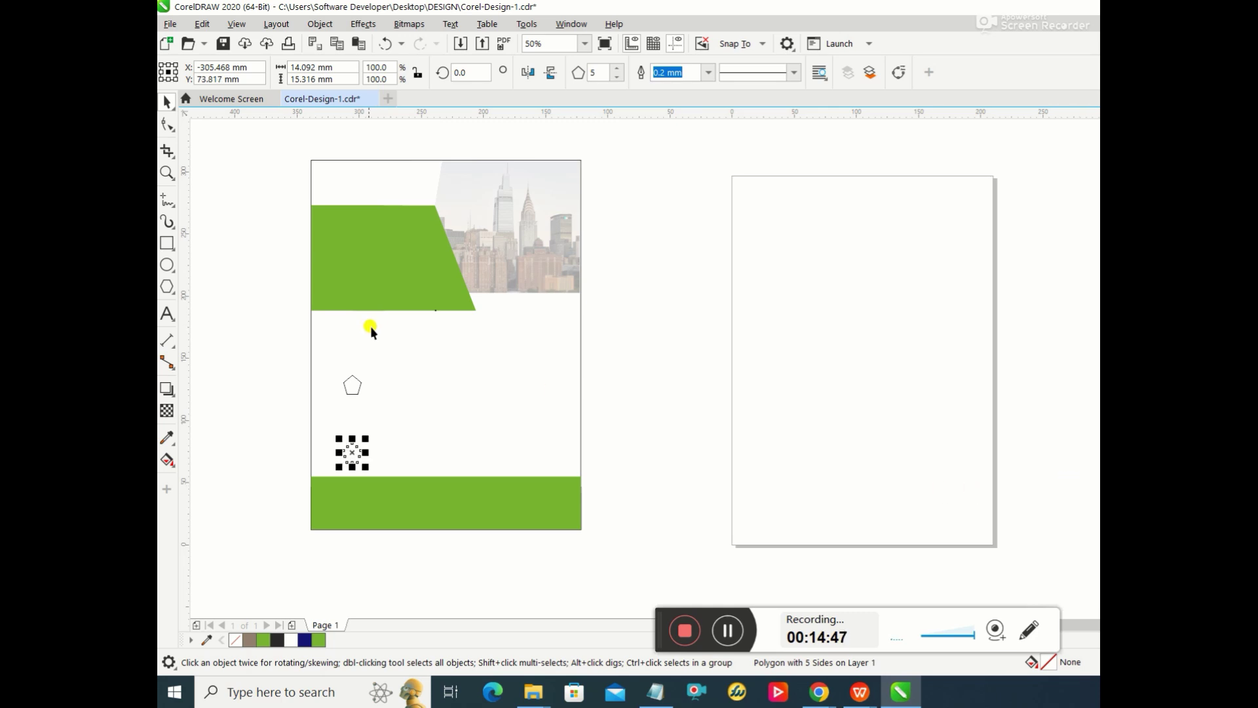
Step: Undo the last downward nudge of the pentagon copy
click(360, 376)
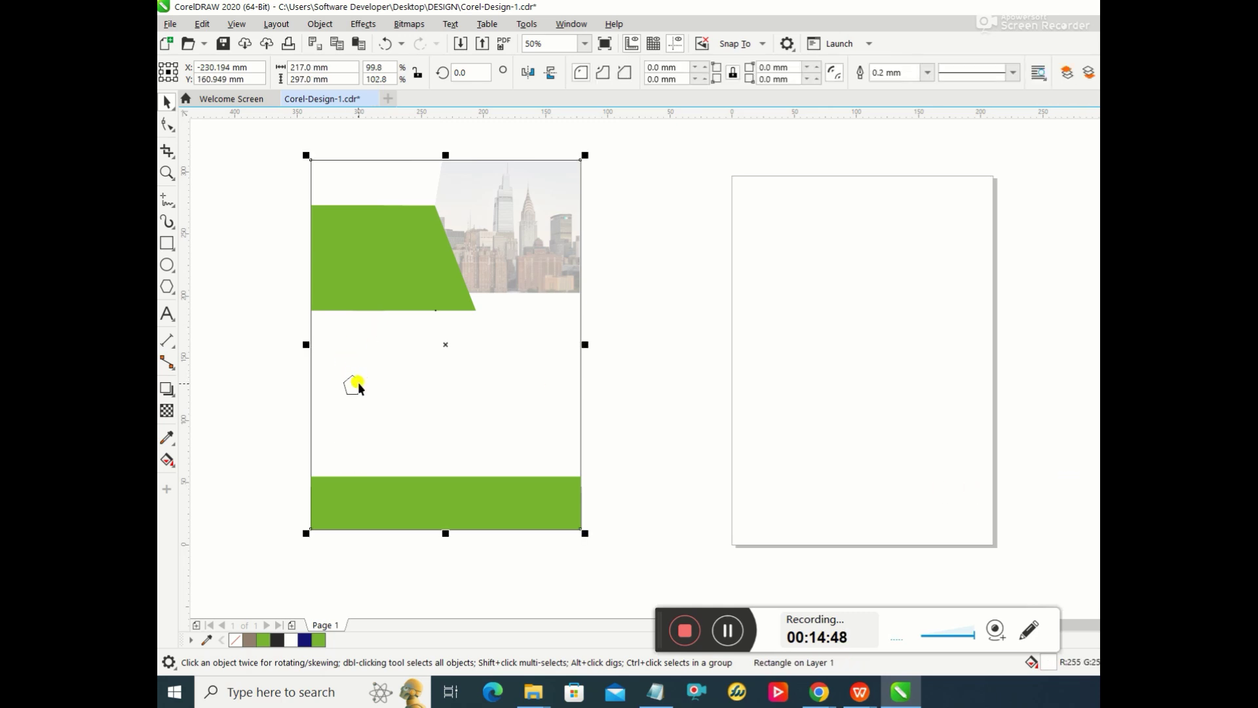
click(355, 454)
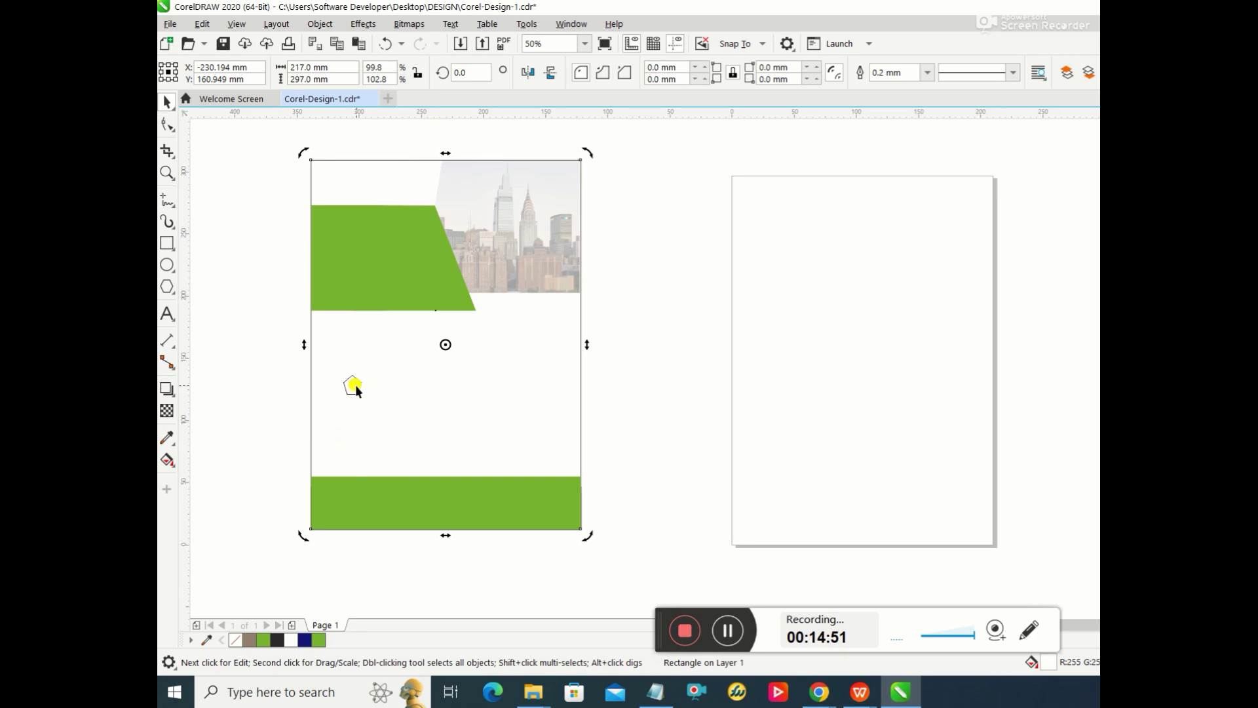
click(385, 43)
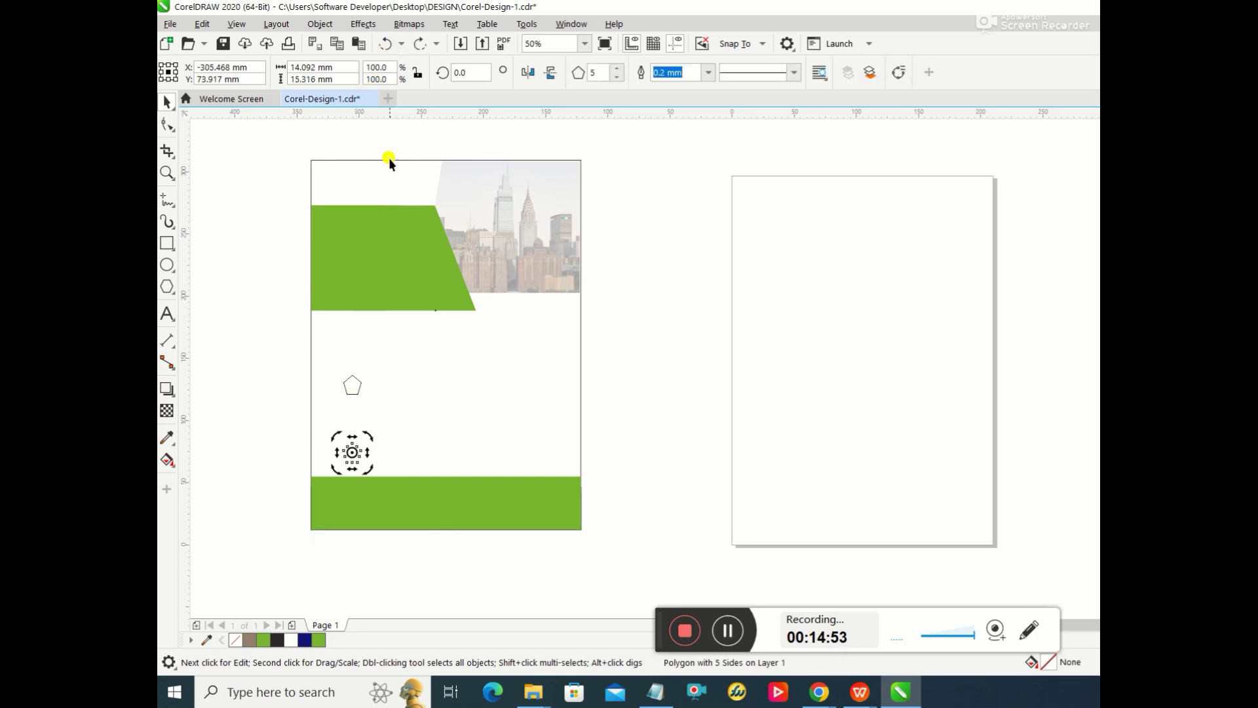
Step: Undo one more downward nudge of the lower pentagon copy
right_click(351, 465)
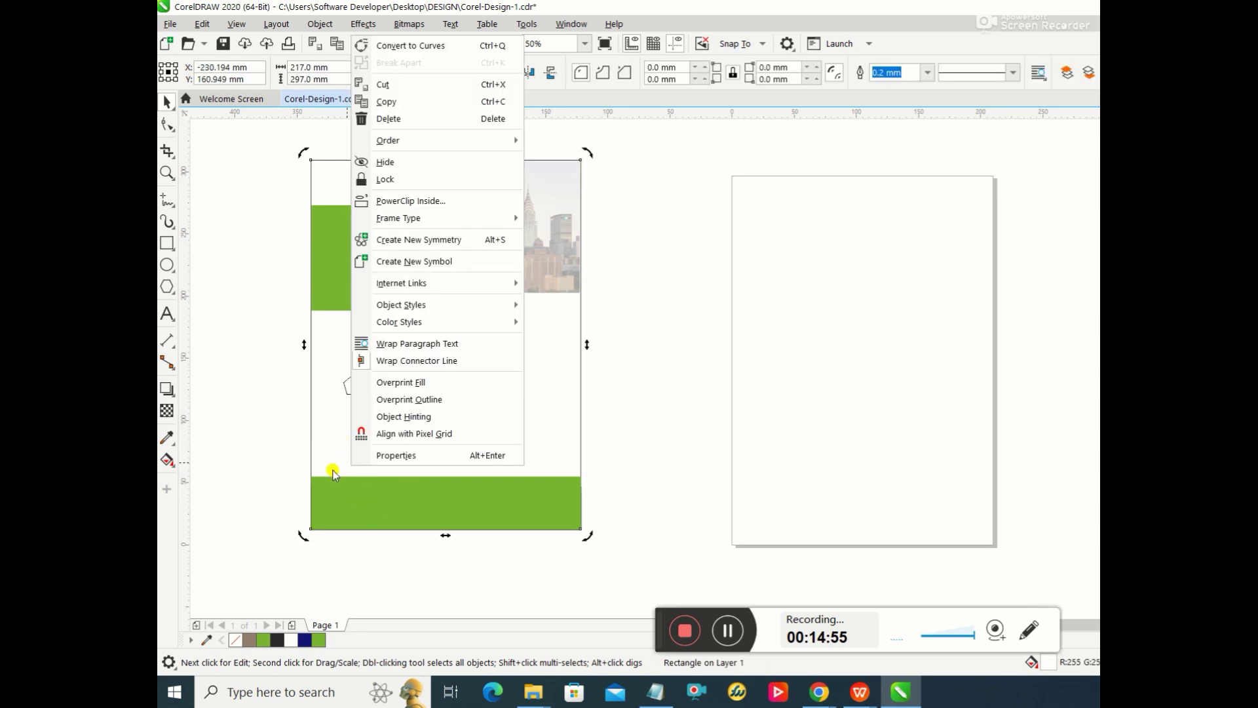
click(201, 217)
click(383, 45)
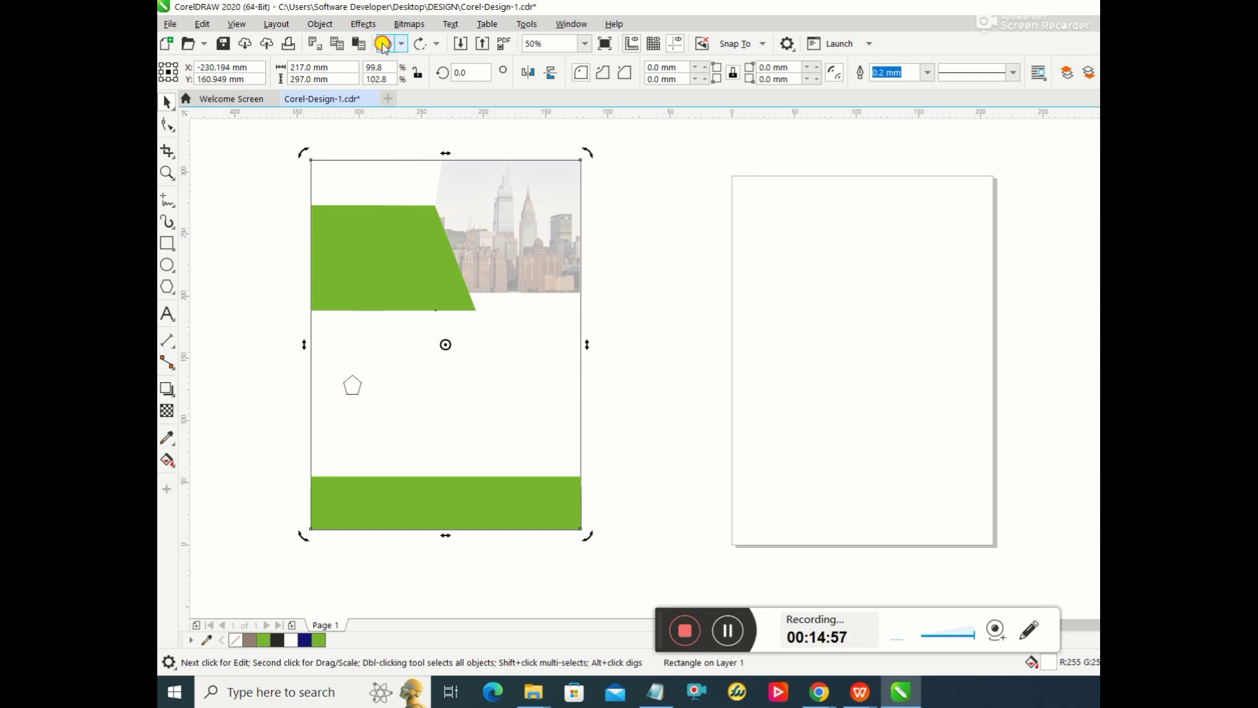
Step: Bring the lower pentagon to the front of the page, accepting its move to another layer
click(351, 451)
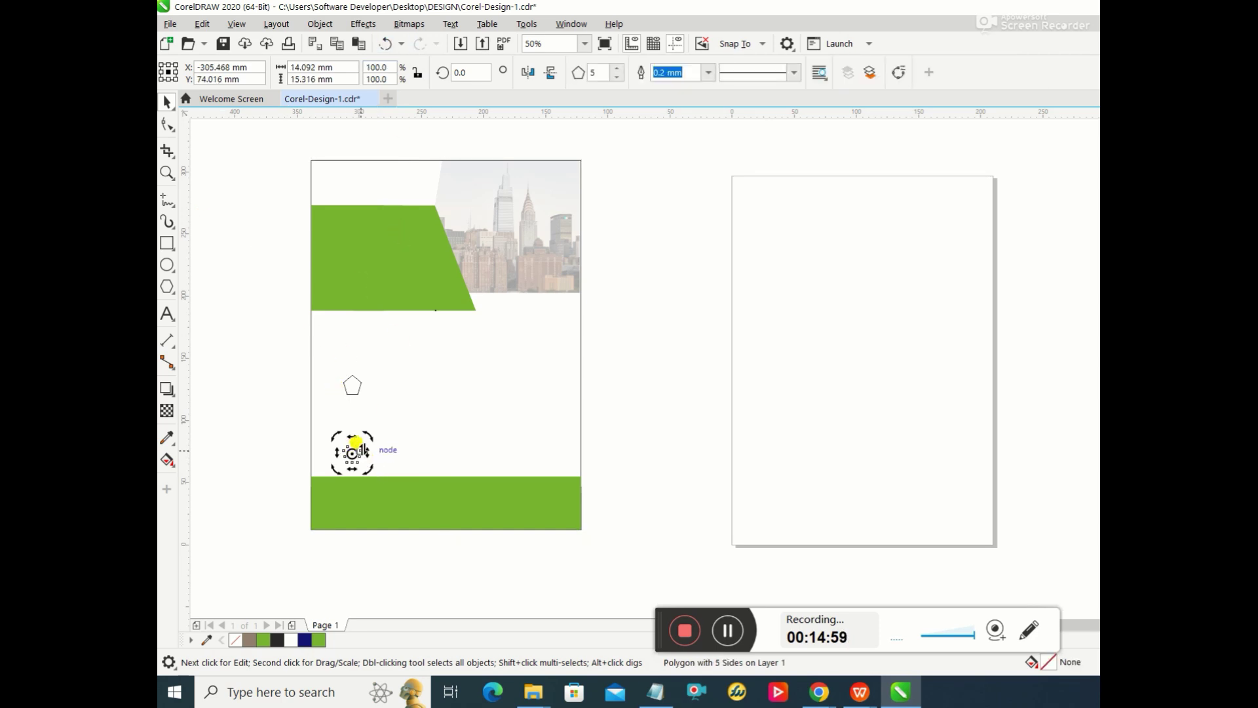
click(353, 450)
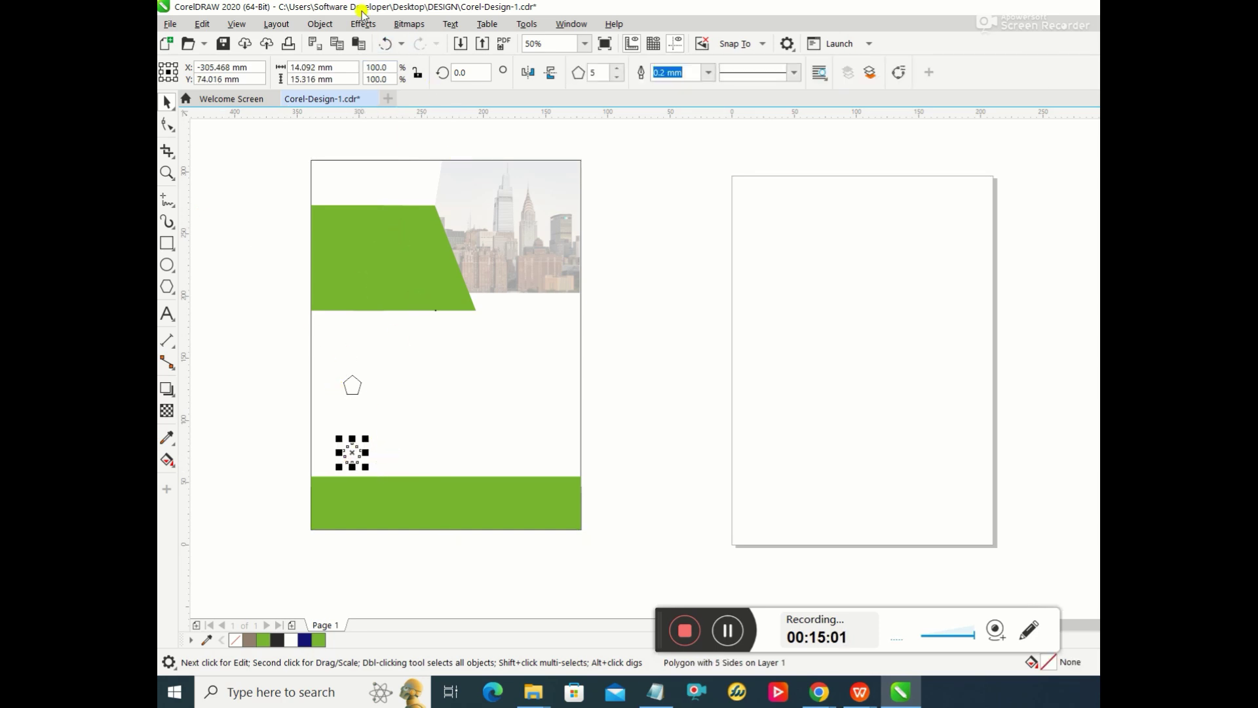
click(320, 23)
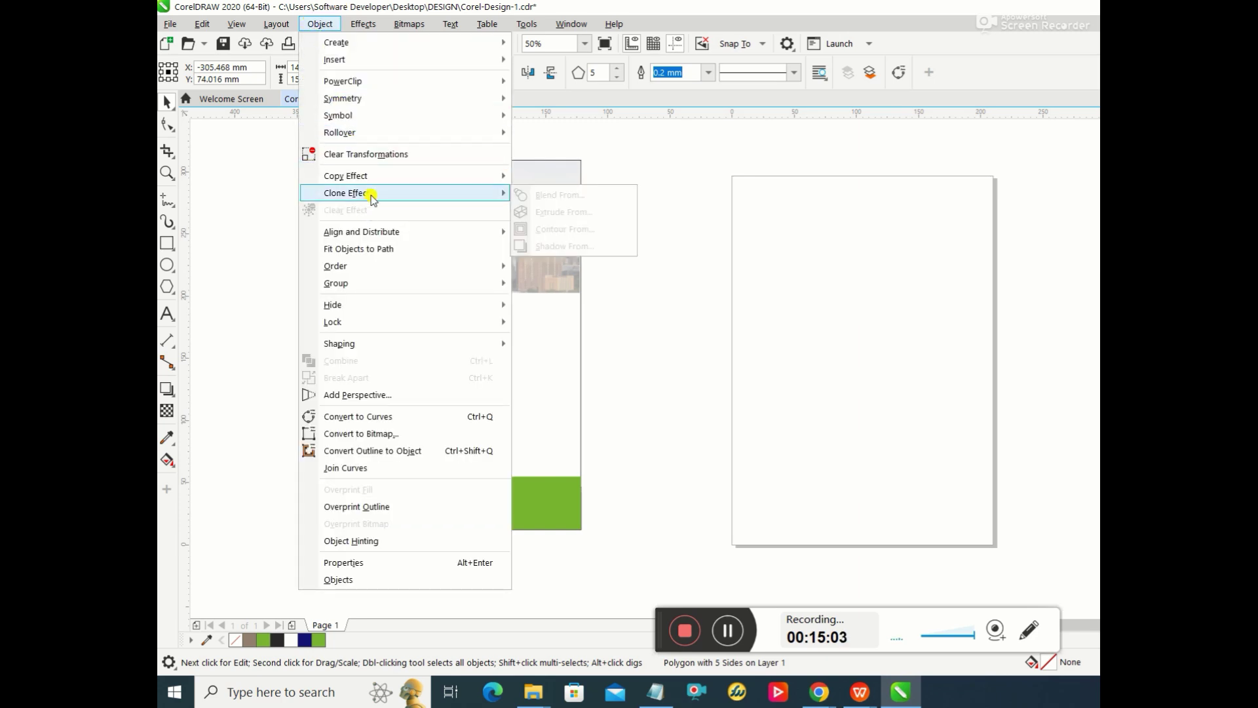
mouse_move(386, 267)
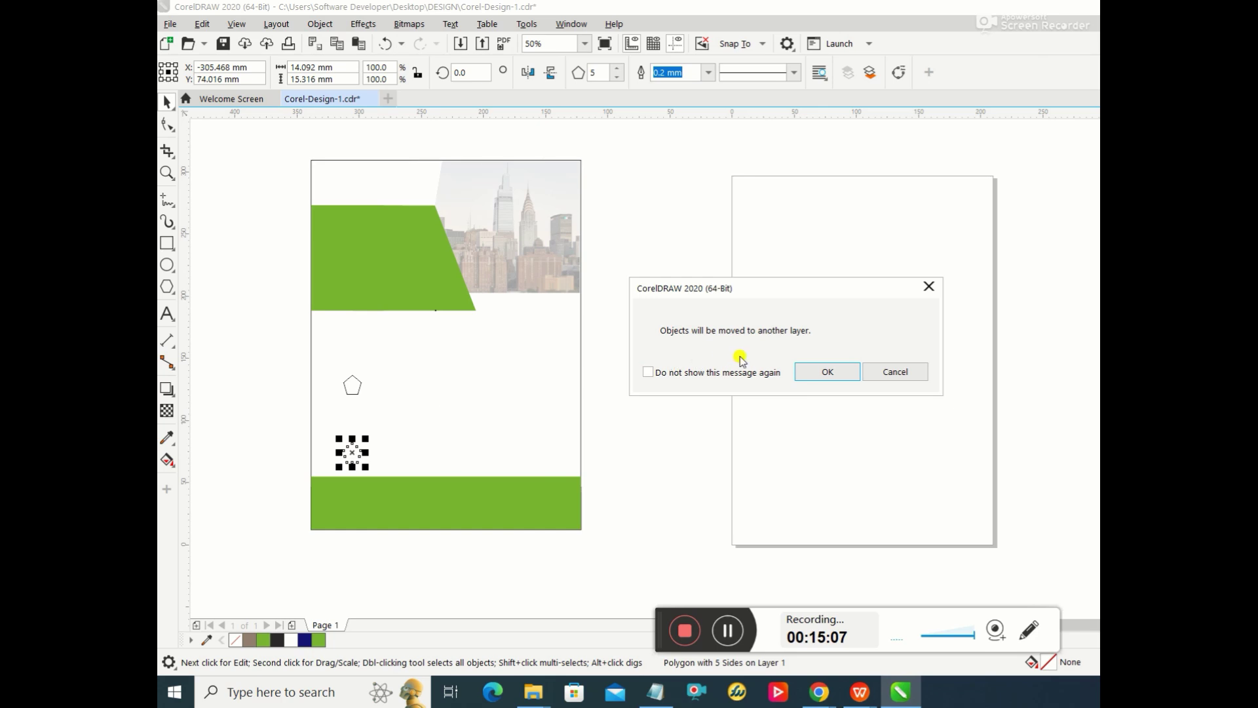
click(807, 372)
click(458, 418)
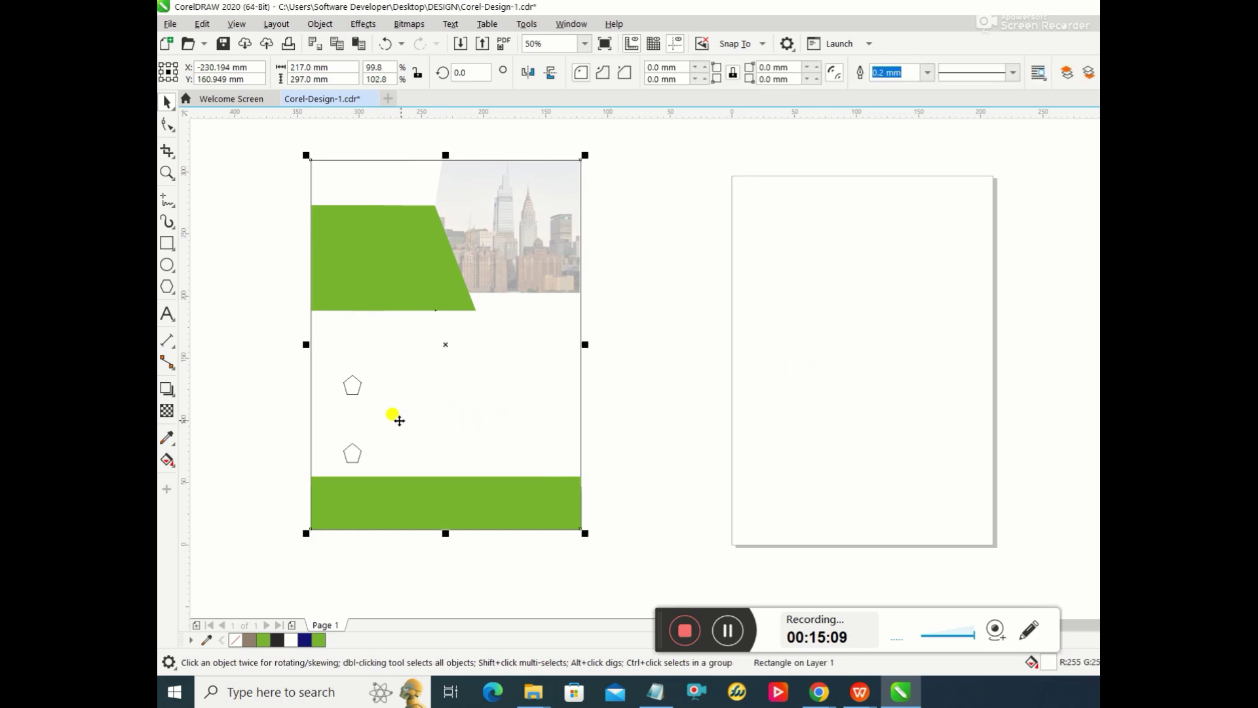
Step: Duplicate the upper pentagon in place and nudge the copy straight down to about Y 101.4 mm, midway between the two pentagons
click(353, 386)
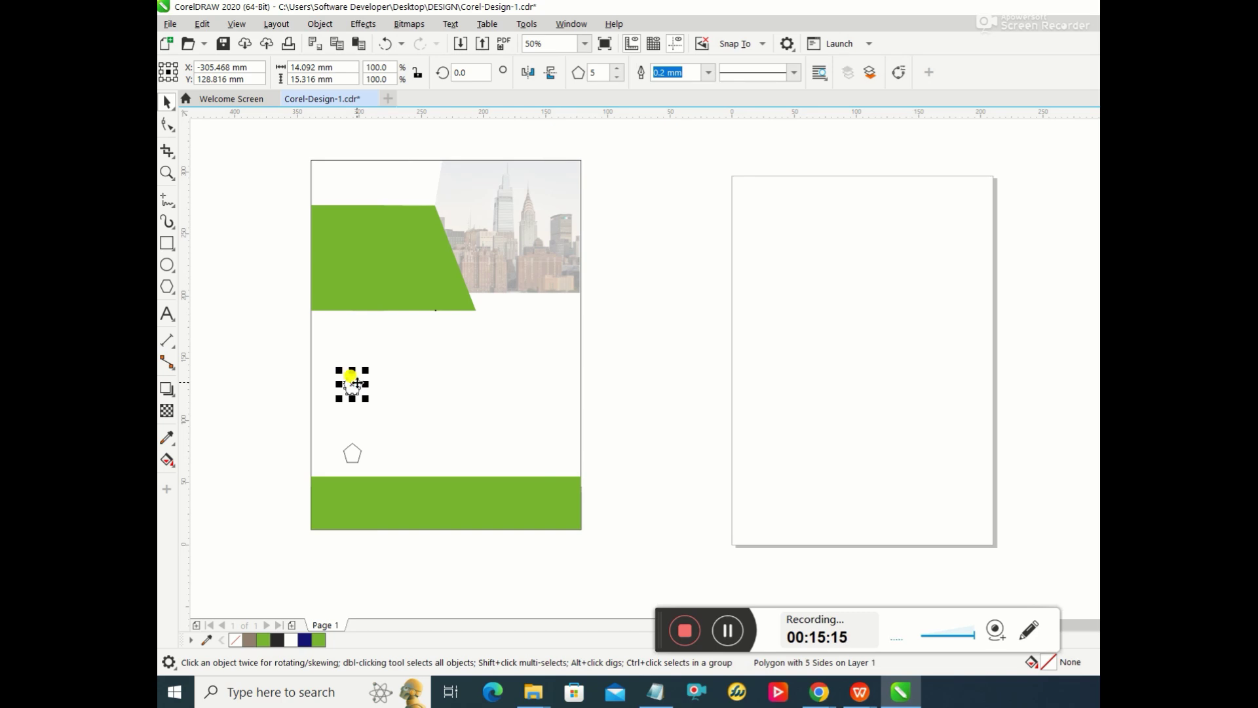
drag(356, 383, 357, 387)
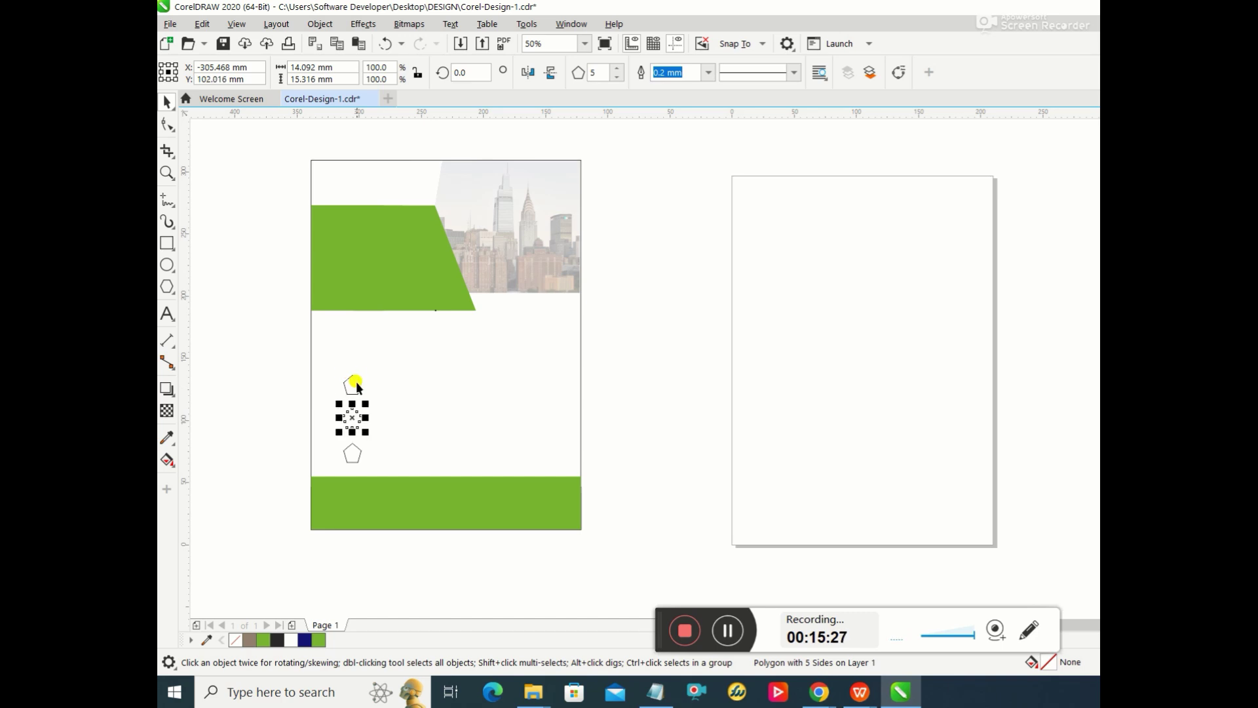
key(Down)
key(Down)
key(Down)
Step: Bring the middle pentagon to the front of the page, accepting its move to another layer
click(319, 24)
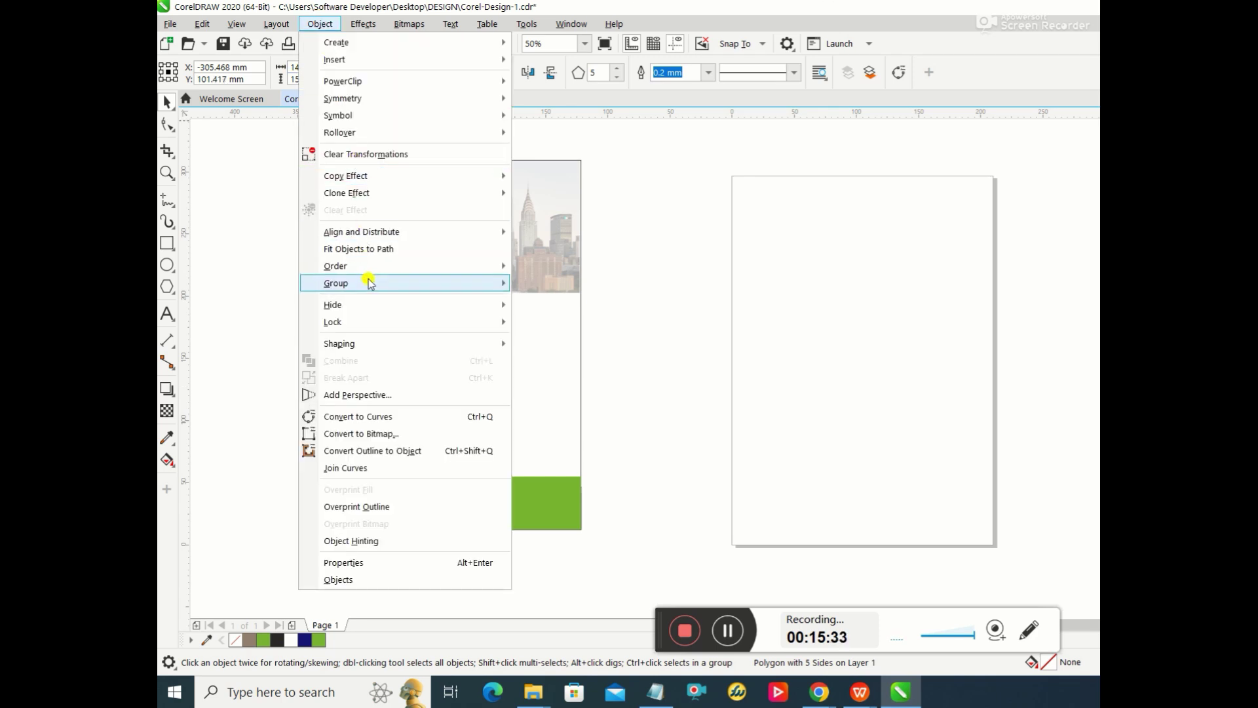
mouse_move(374, 266)
click(618, 272)
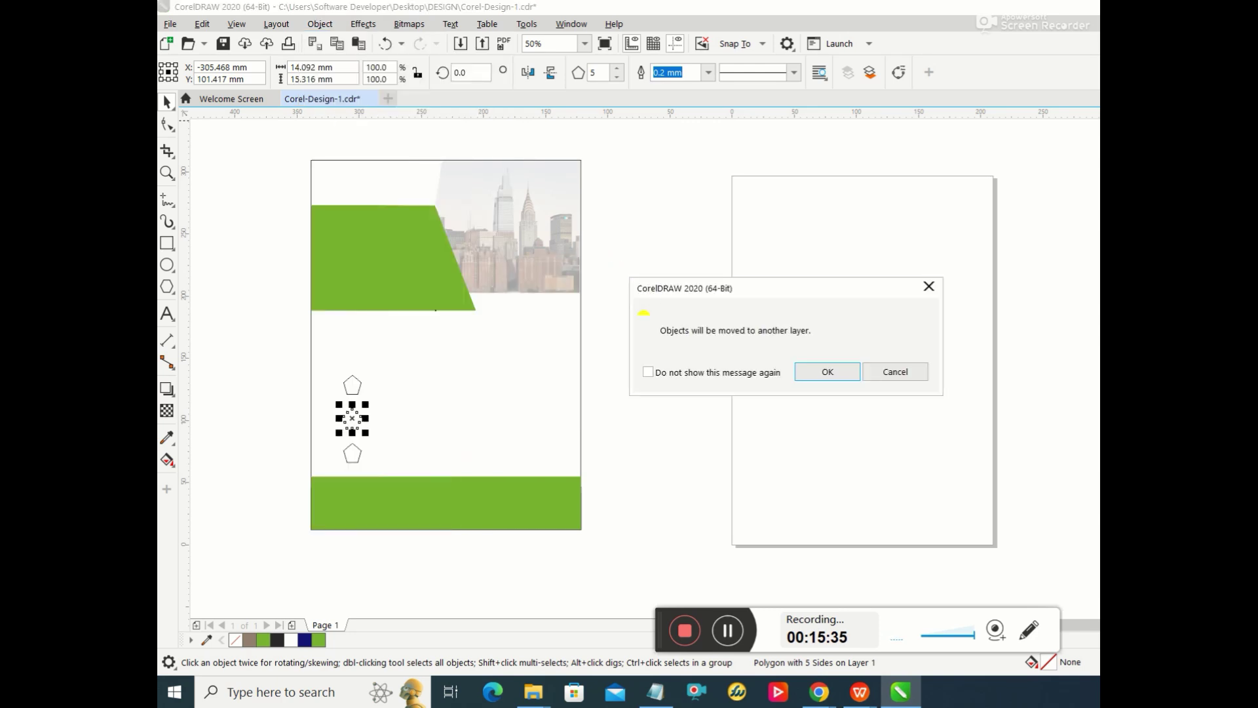
click(843, 370)
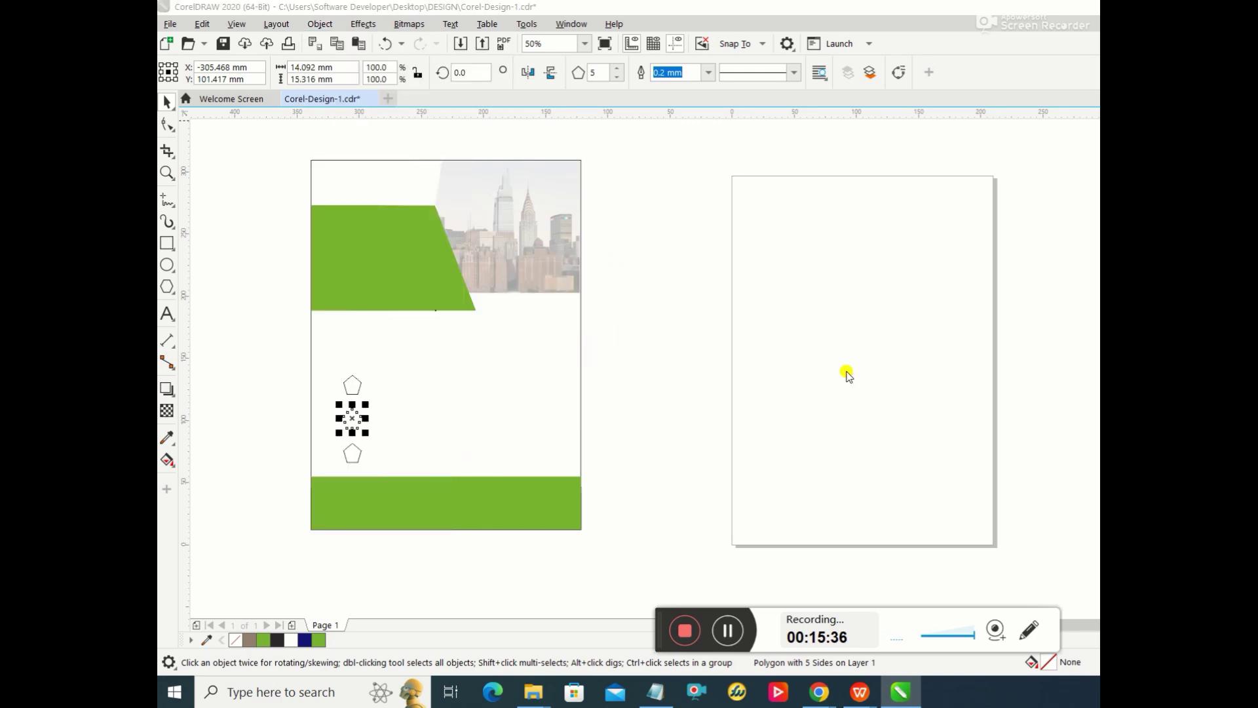
click(533, 368)
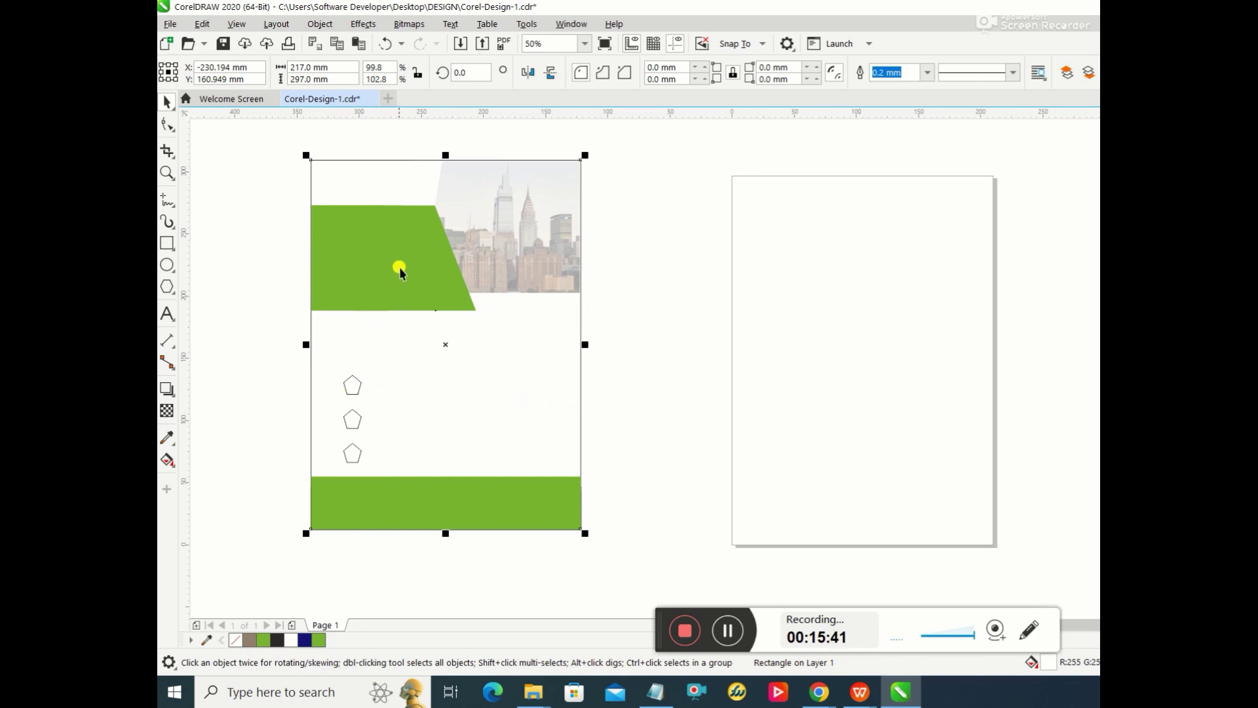
Step: Sample the green of the large parallelogram with the Color Eyedropper and fill the top pentagon with it
click(166, 437)
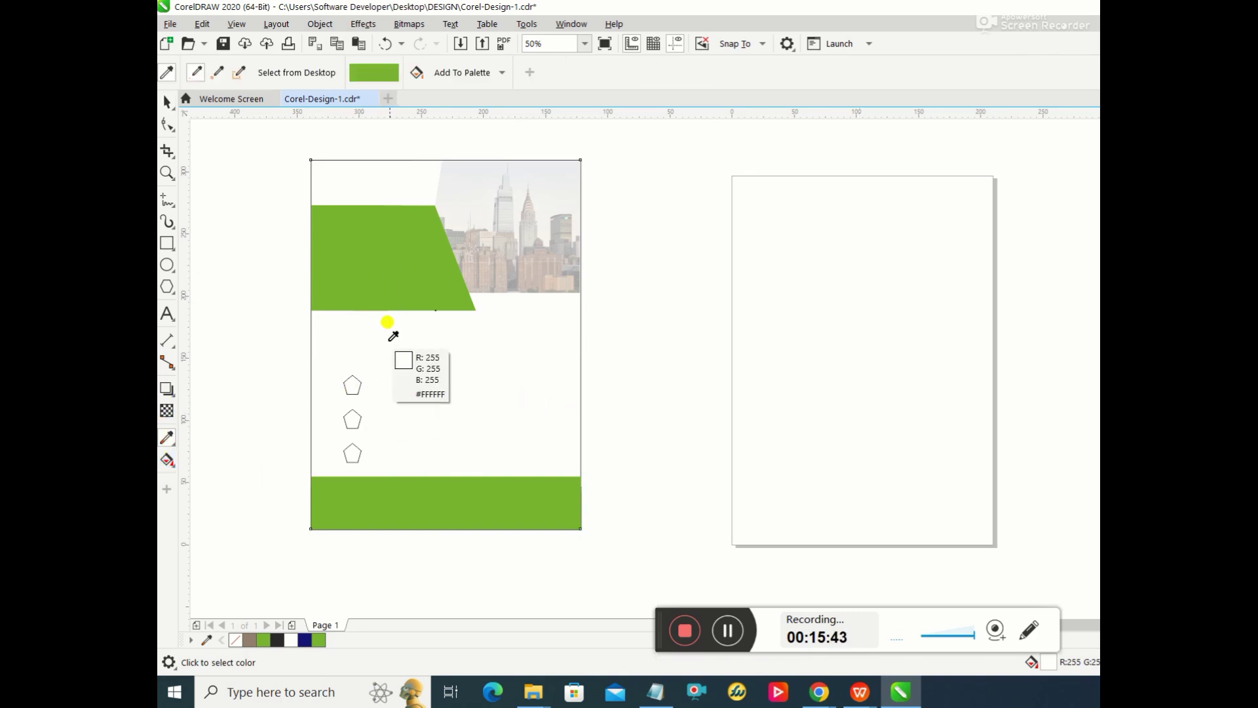
click(395, 253)
click(352, 386)
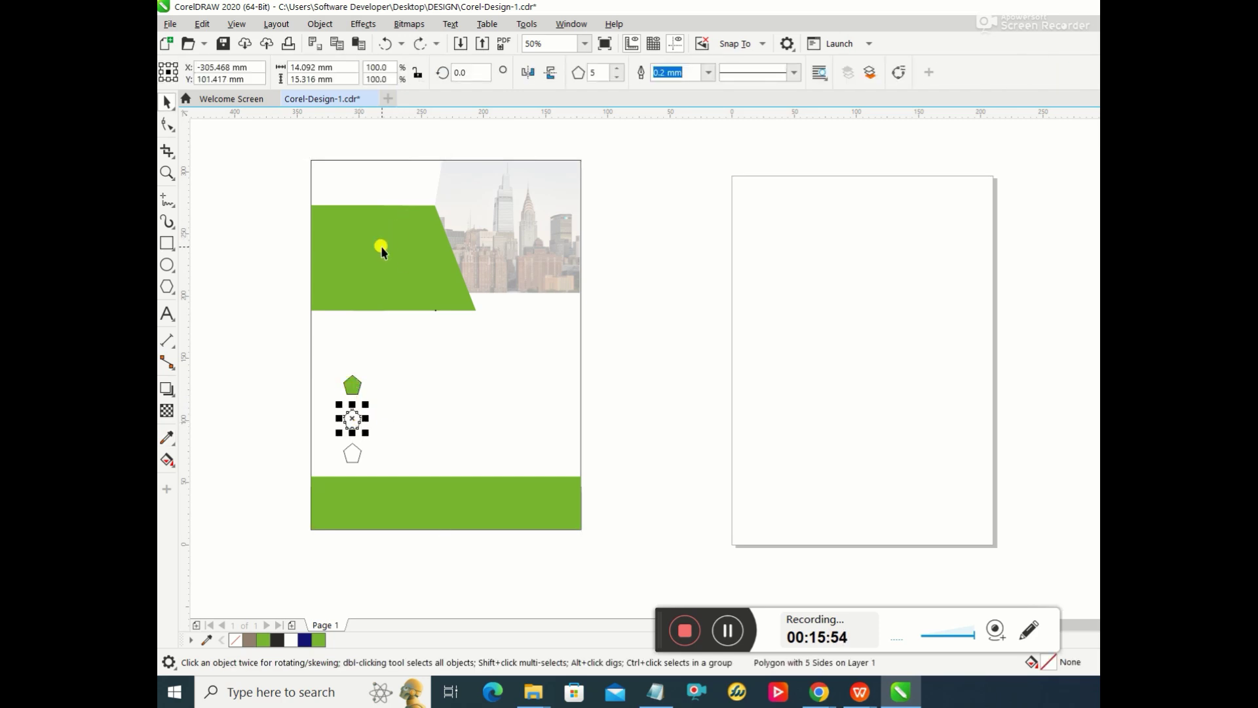
Step: Fill the middle pentagon with the parallelogram's green (#78B732) using the Color Eyedropper
click(381, 251)
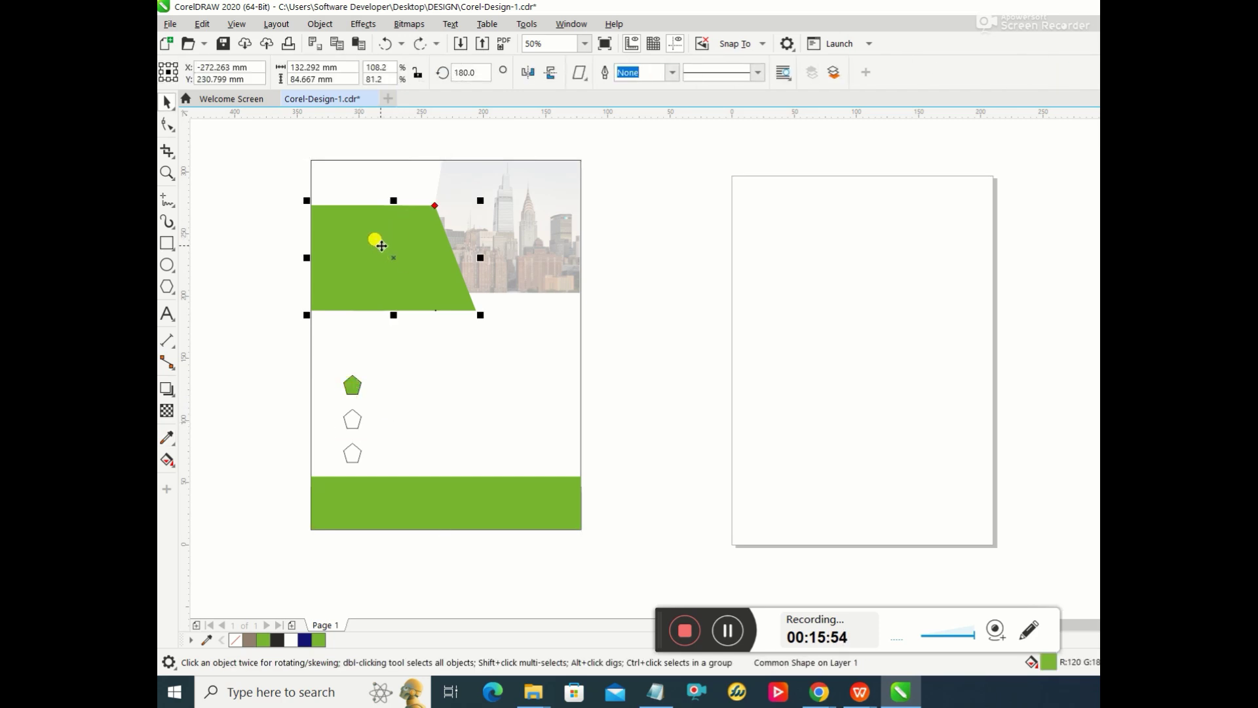
click(165, 438)
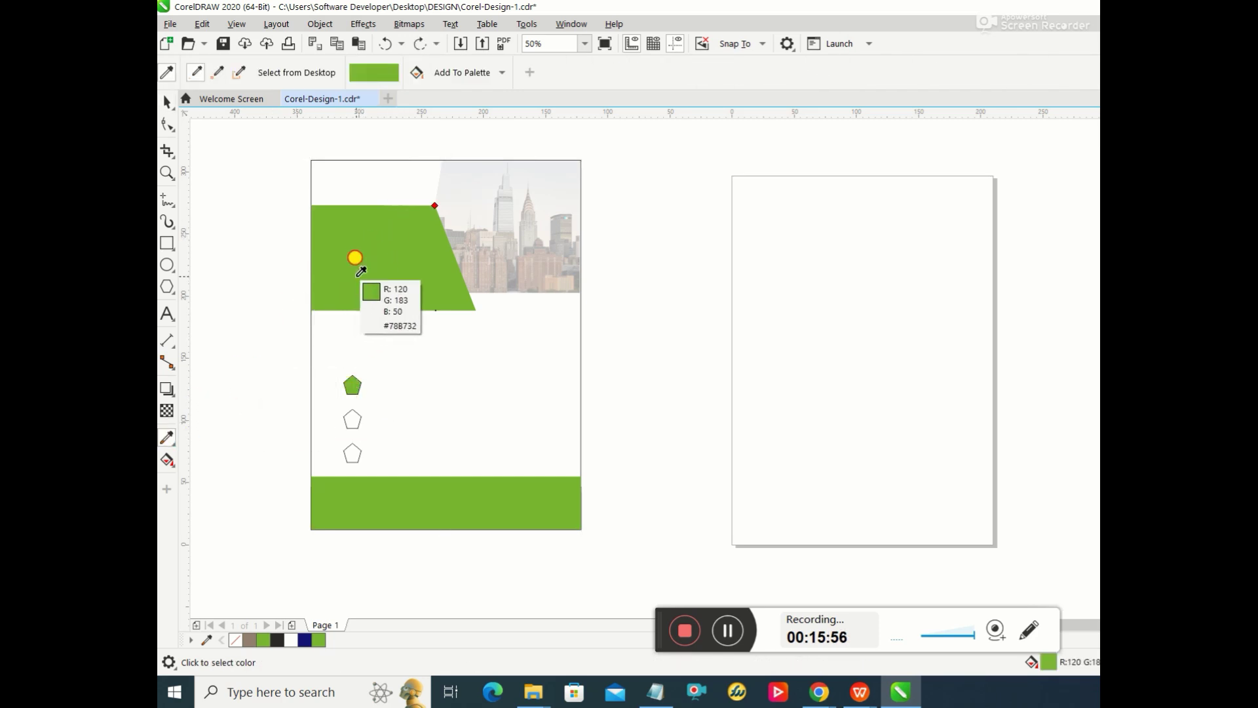
click(356, 258)
click(351, 417)
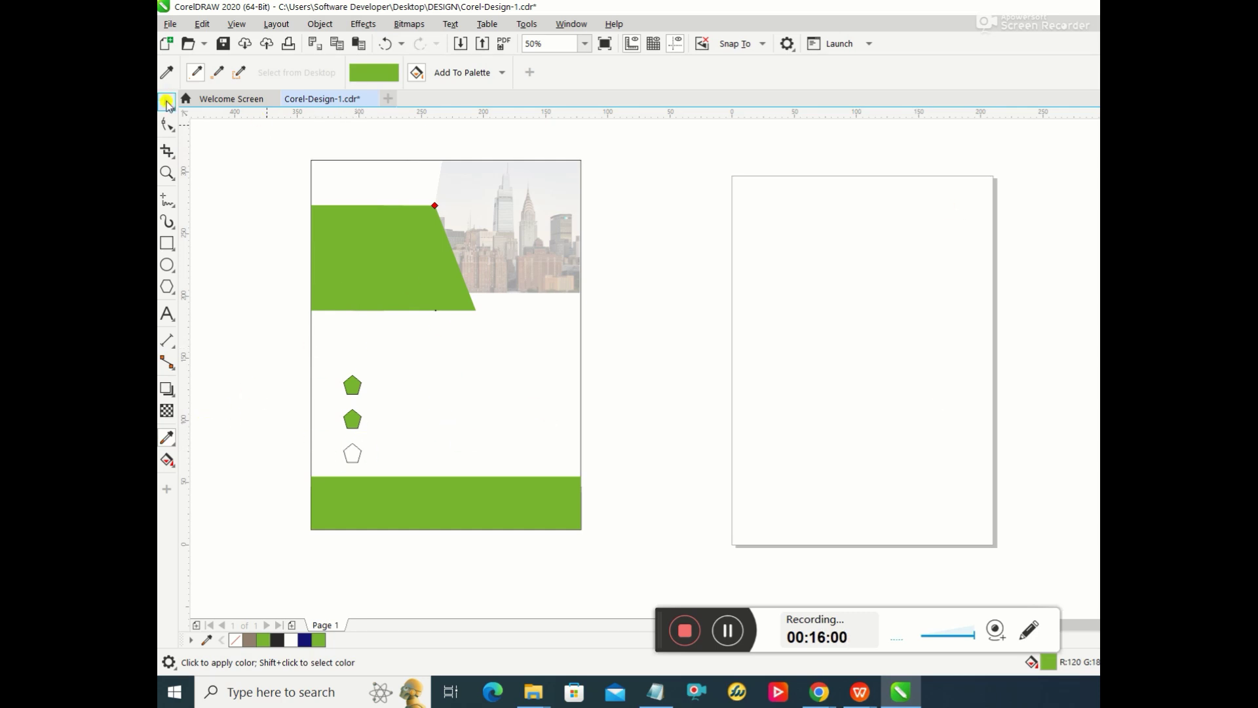
click(166, 102)
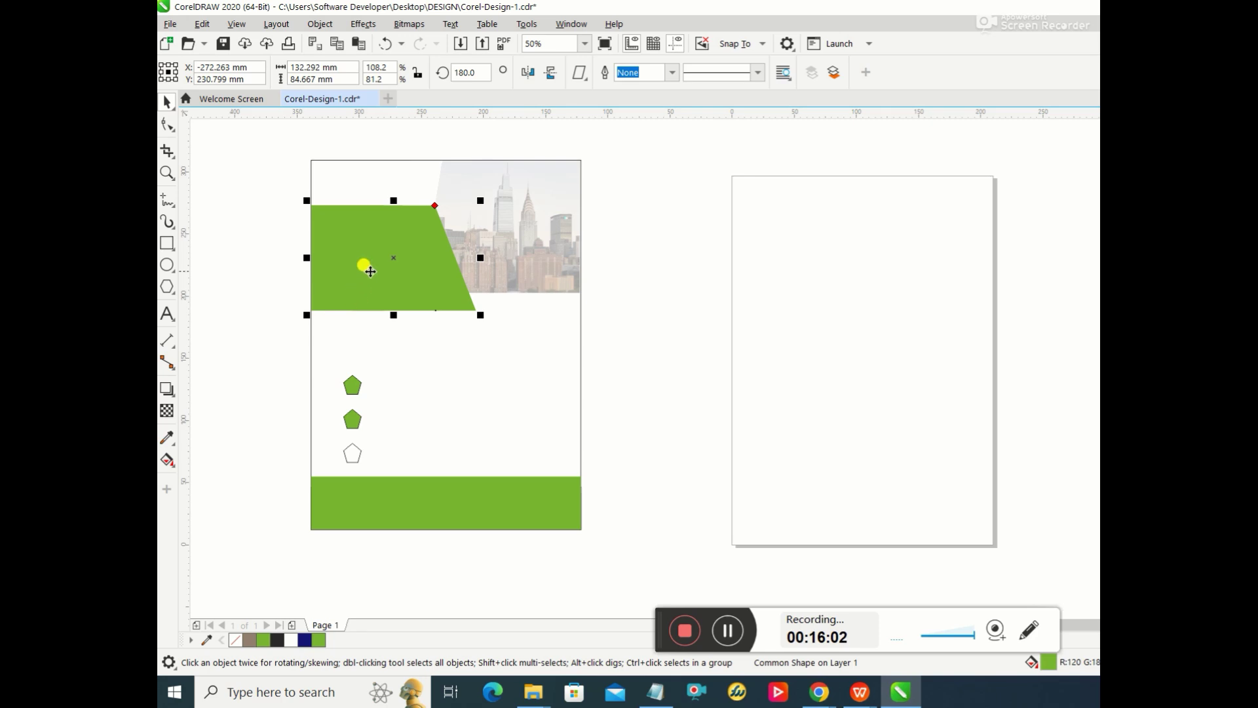
Step: Fill the bottom pentagon with the same green sampled from the parallelogram
click(352, 452)
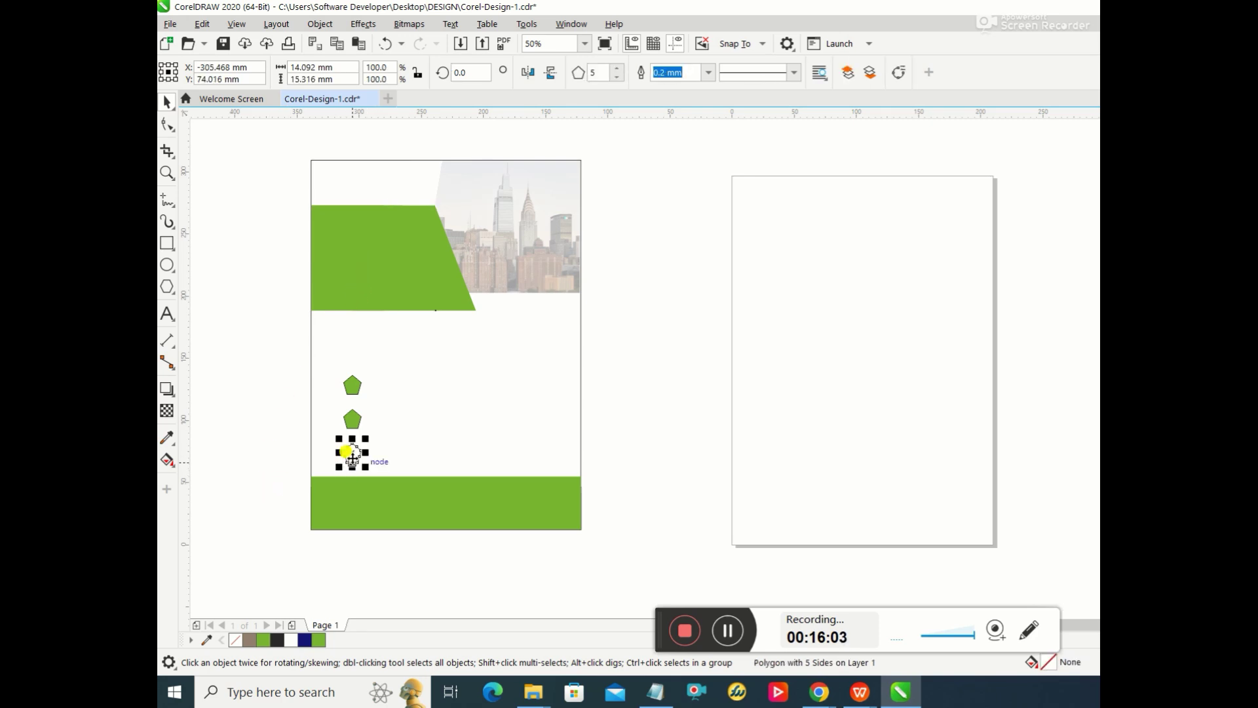
click(166, 437)
click(360, 281)
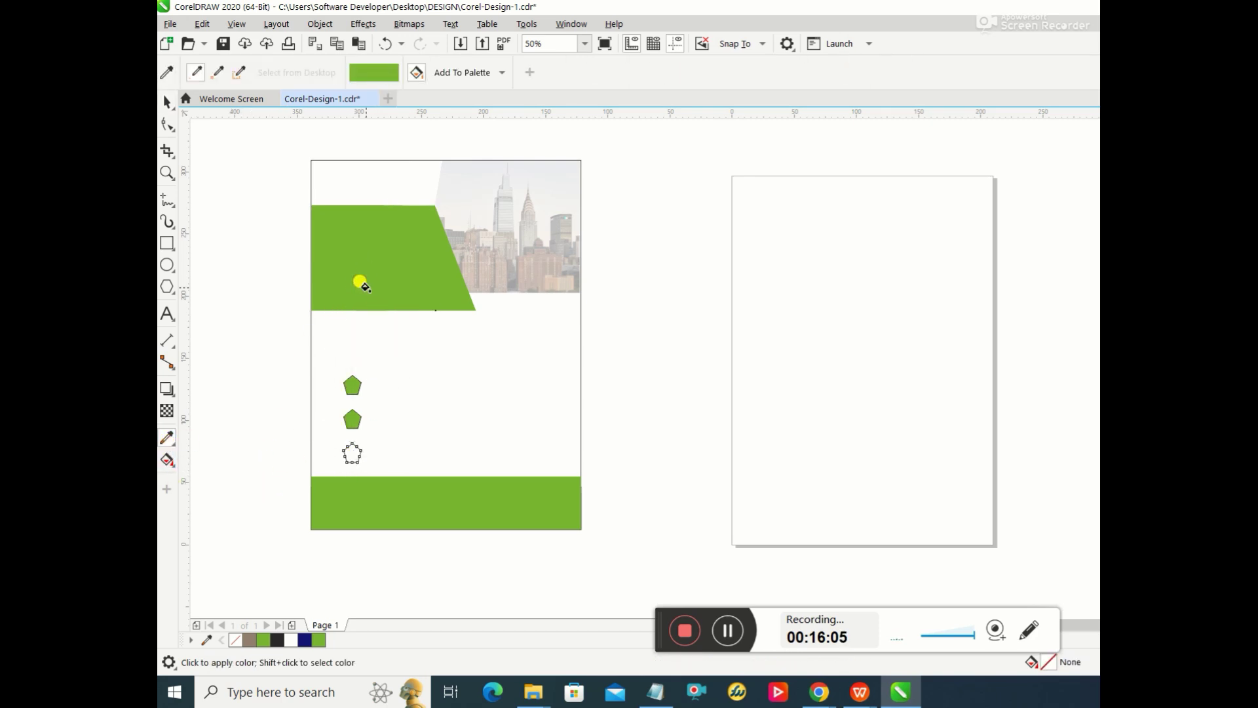
click(352, 451)
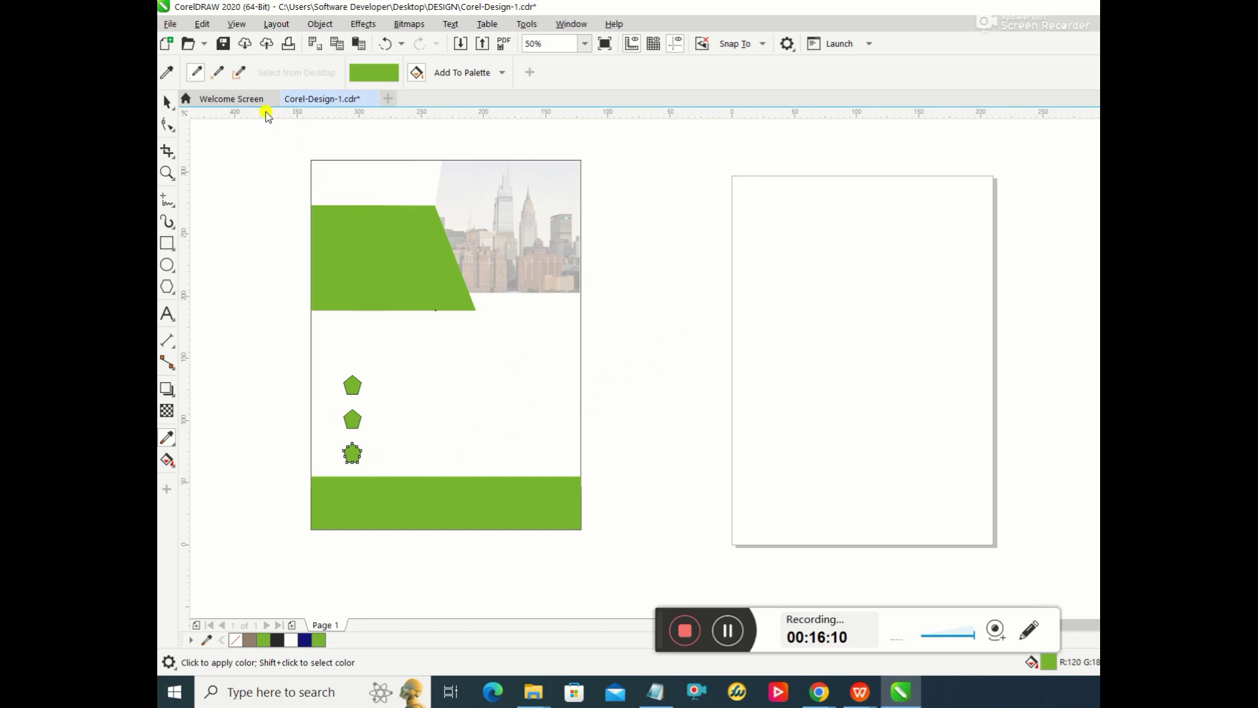
click(167, 102)
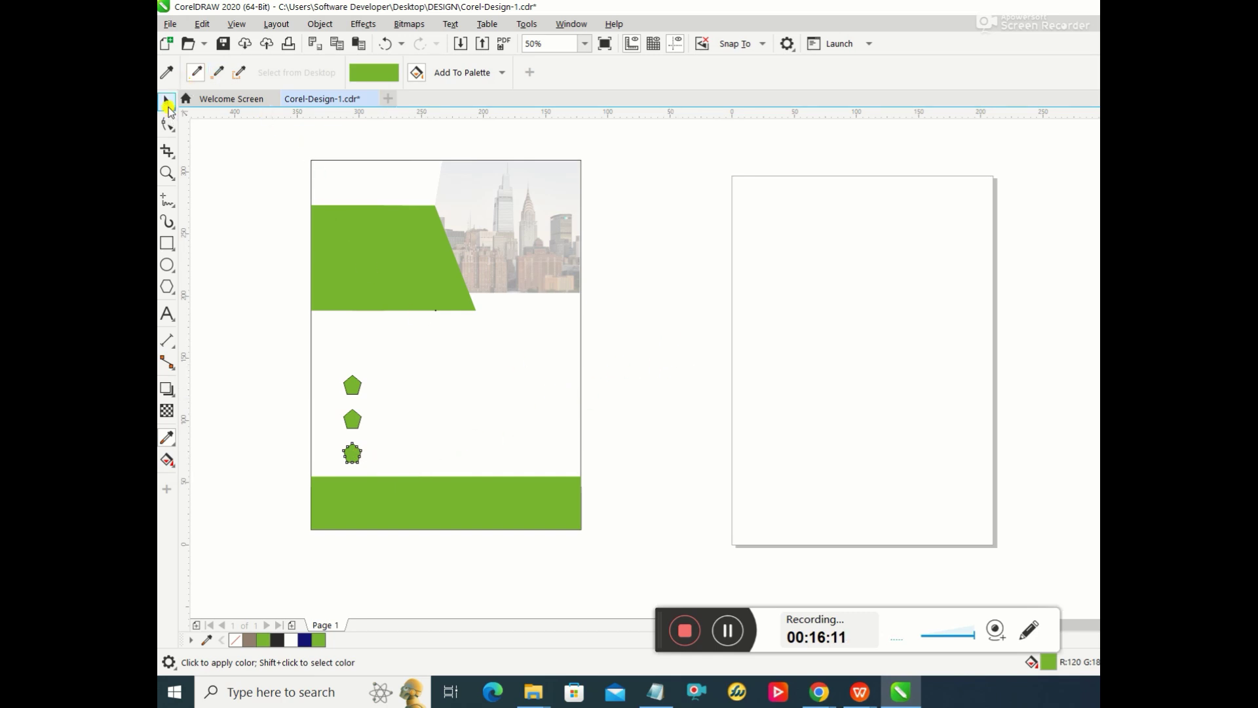
click(514, 411)
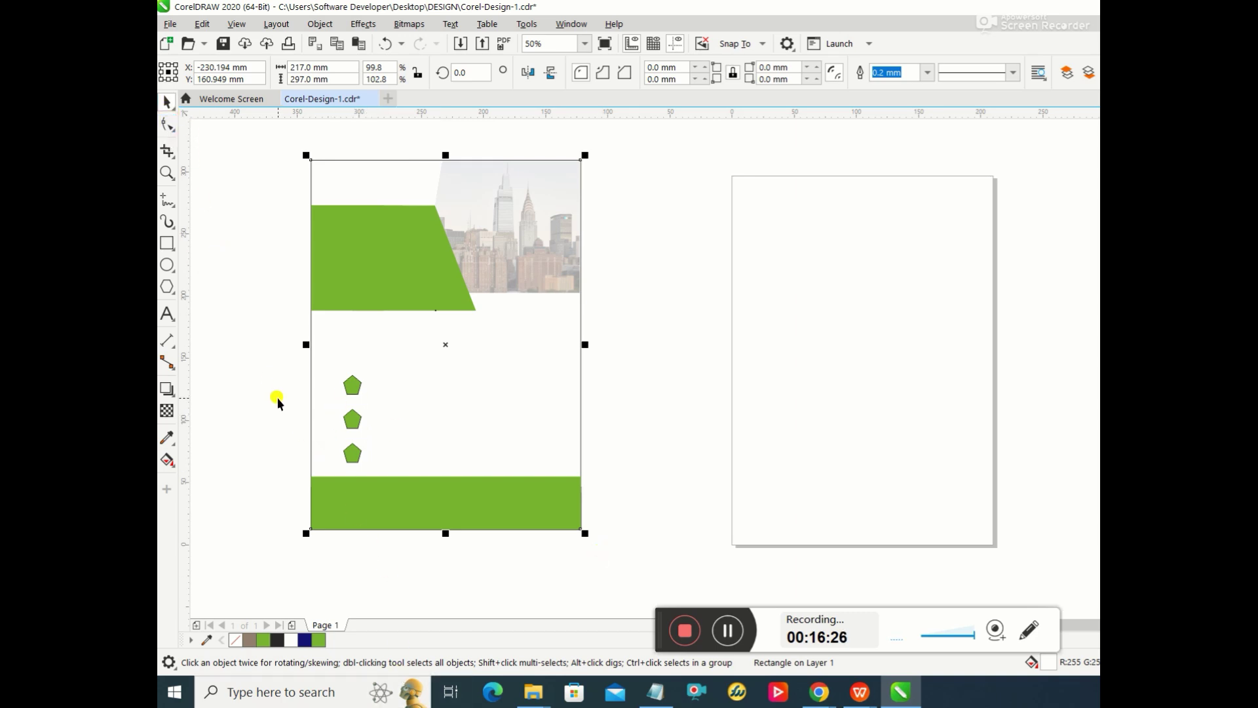
Step: Remove the top pentagon's outline by setting its outline pen width to None
click(351, 387)
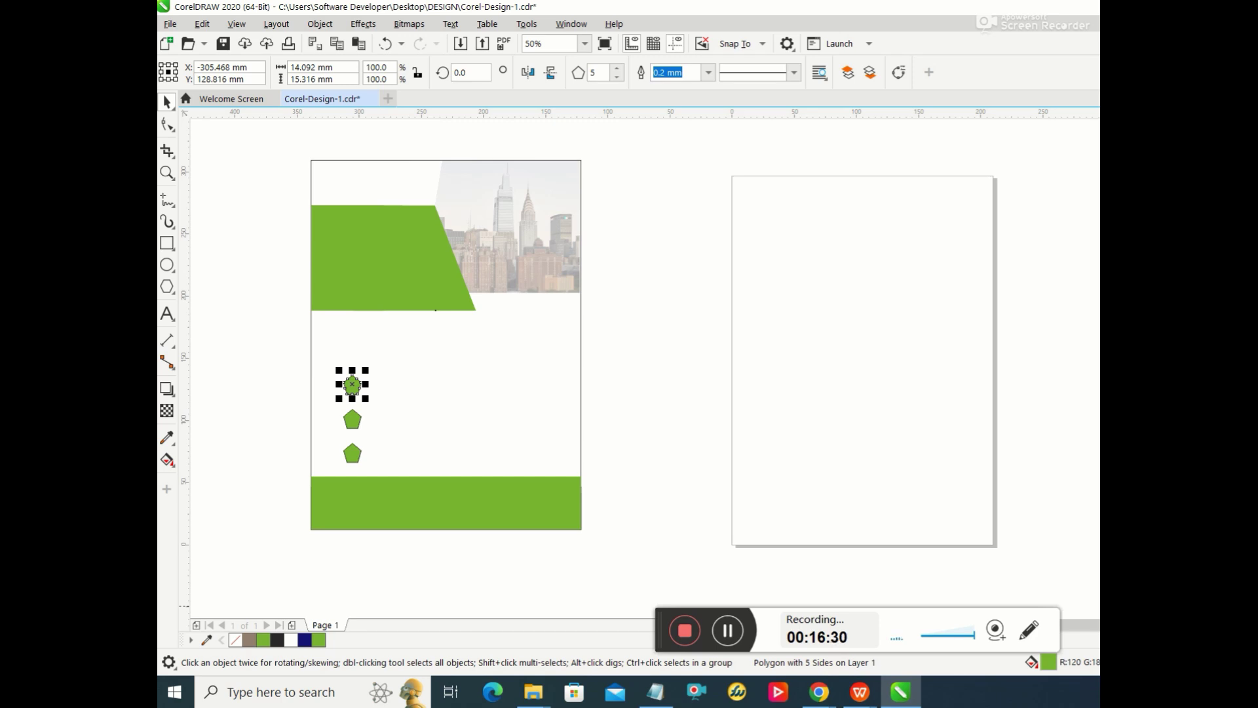
key(F12)
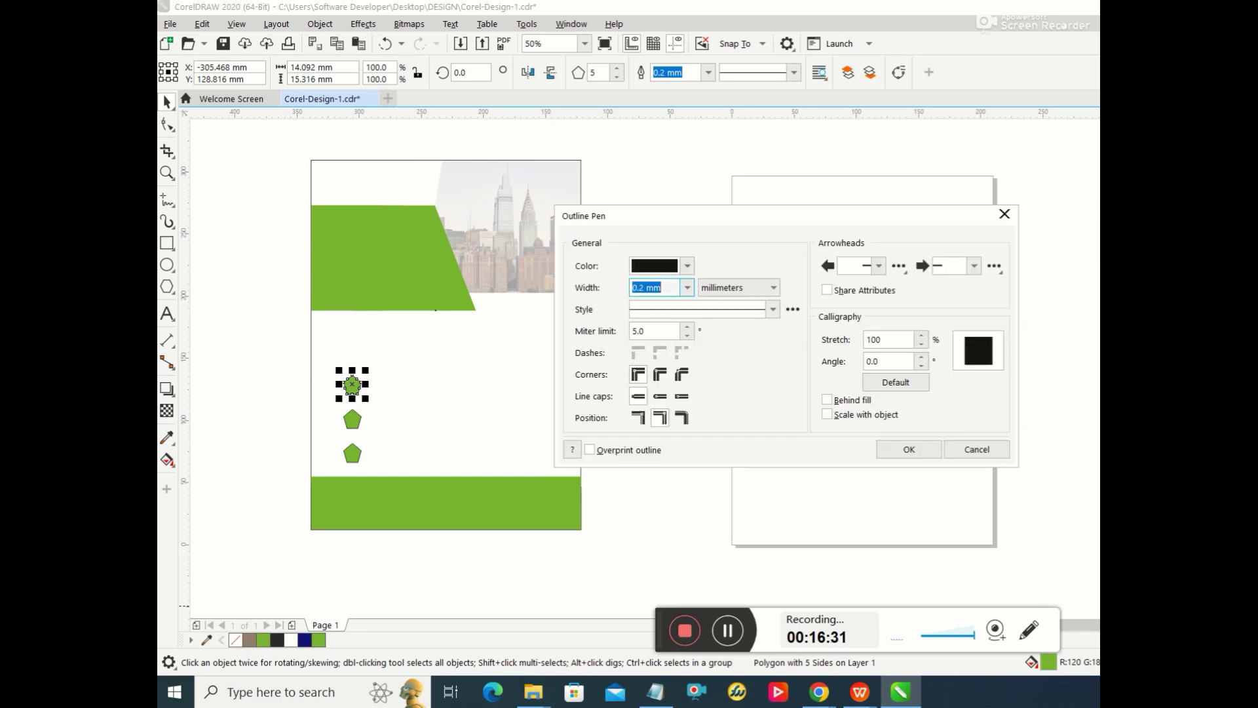
click(669, 282)
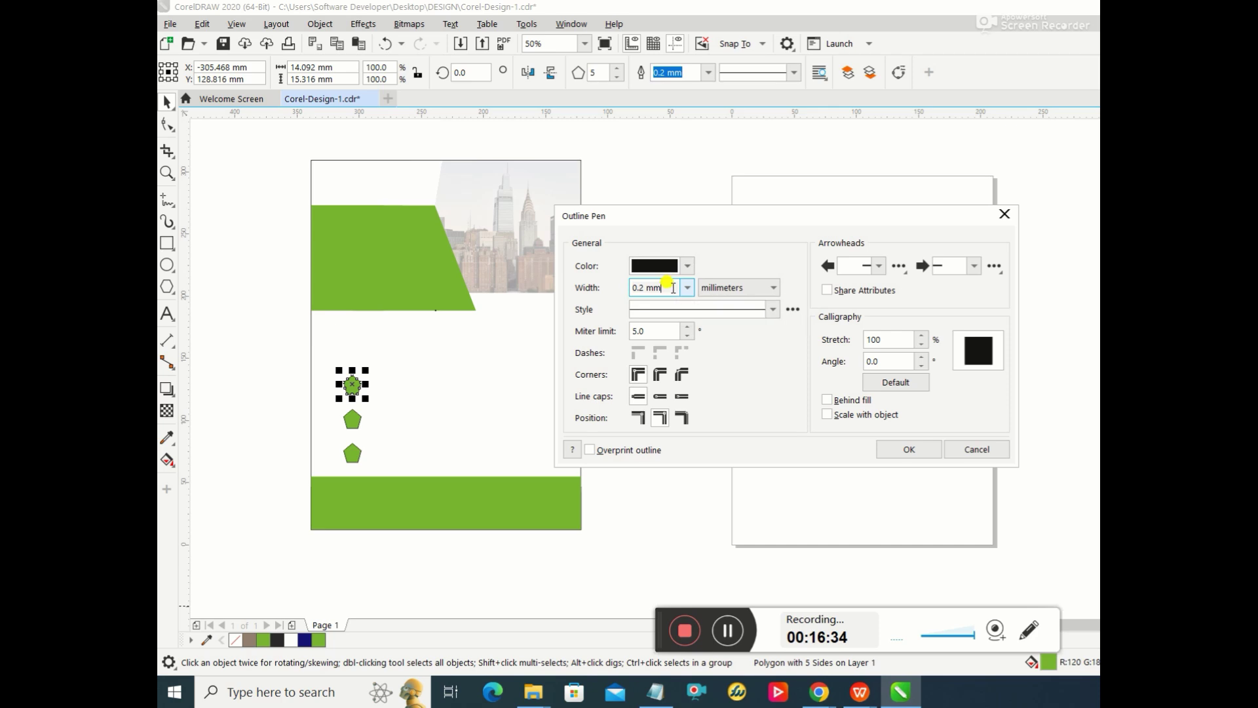
click(687, 287)
click(659, 298)
click(900, 448)
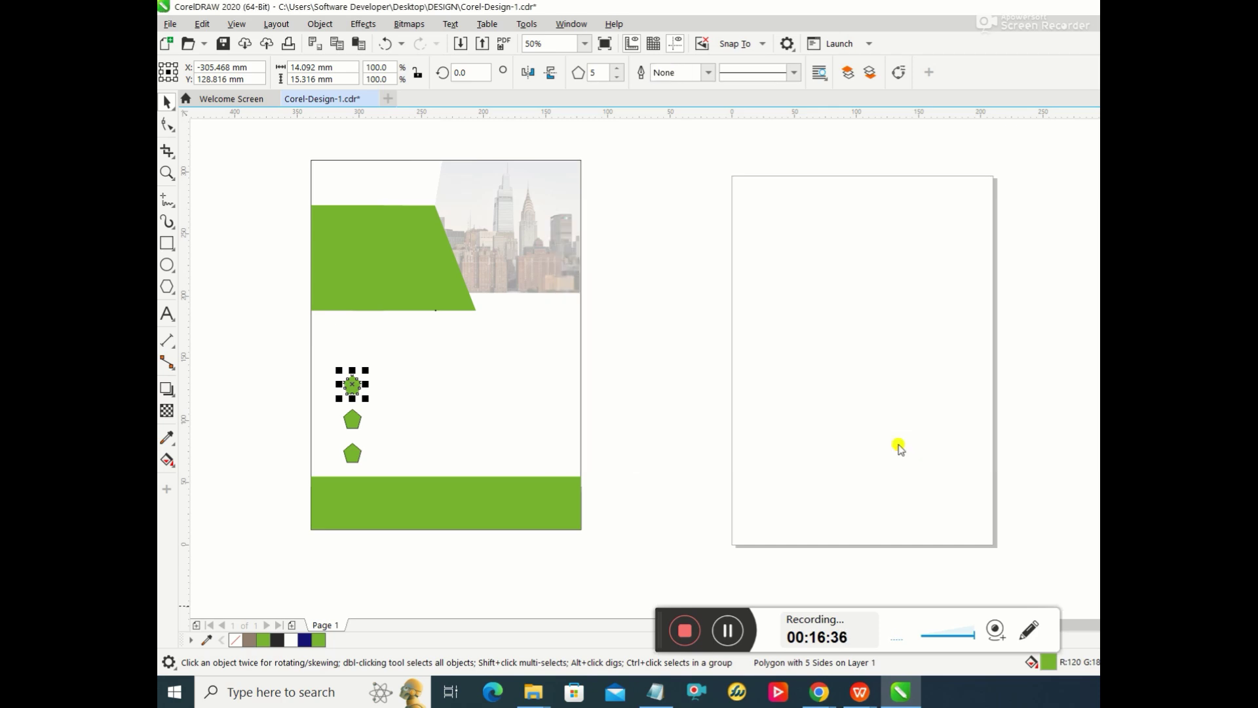
Step: Set the middle pentagon's outline pen width to None
click(357, 420)
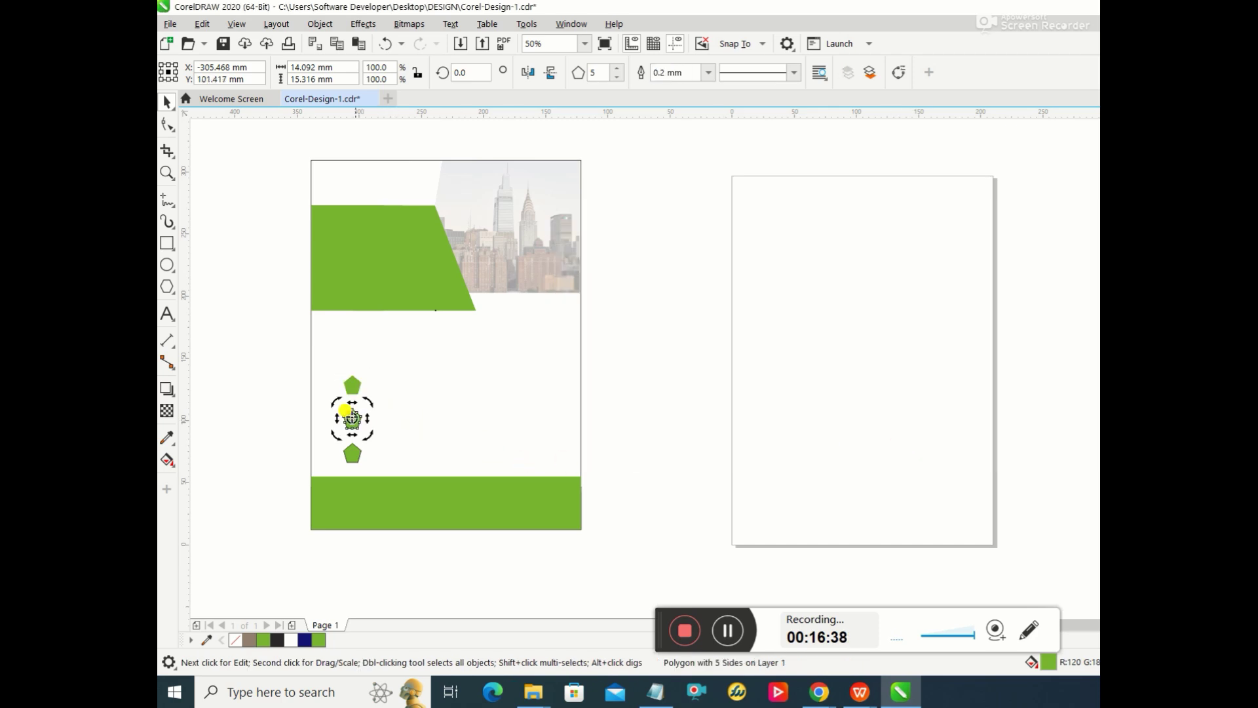
click(348, 426)
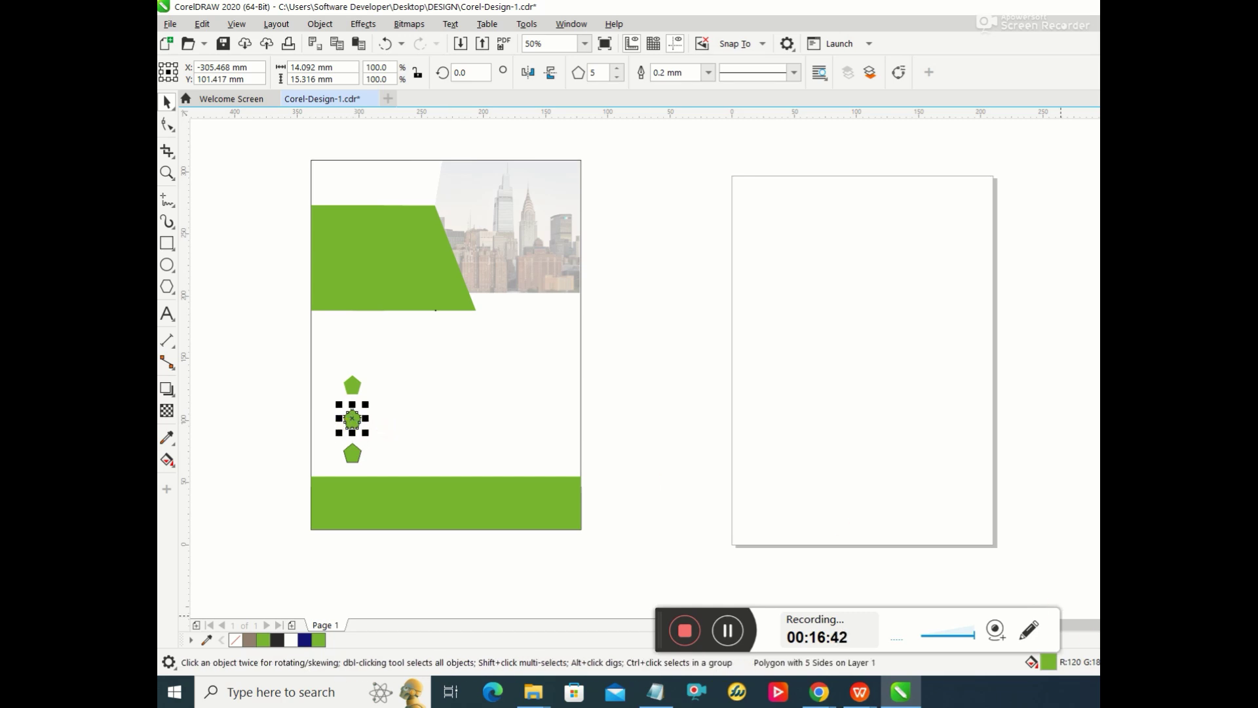
key(F12)
click(687, 288)
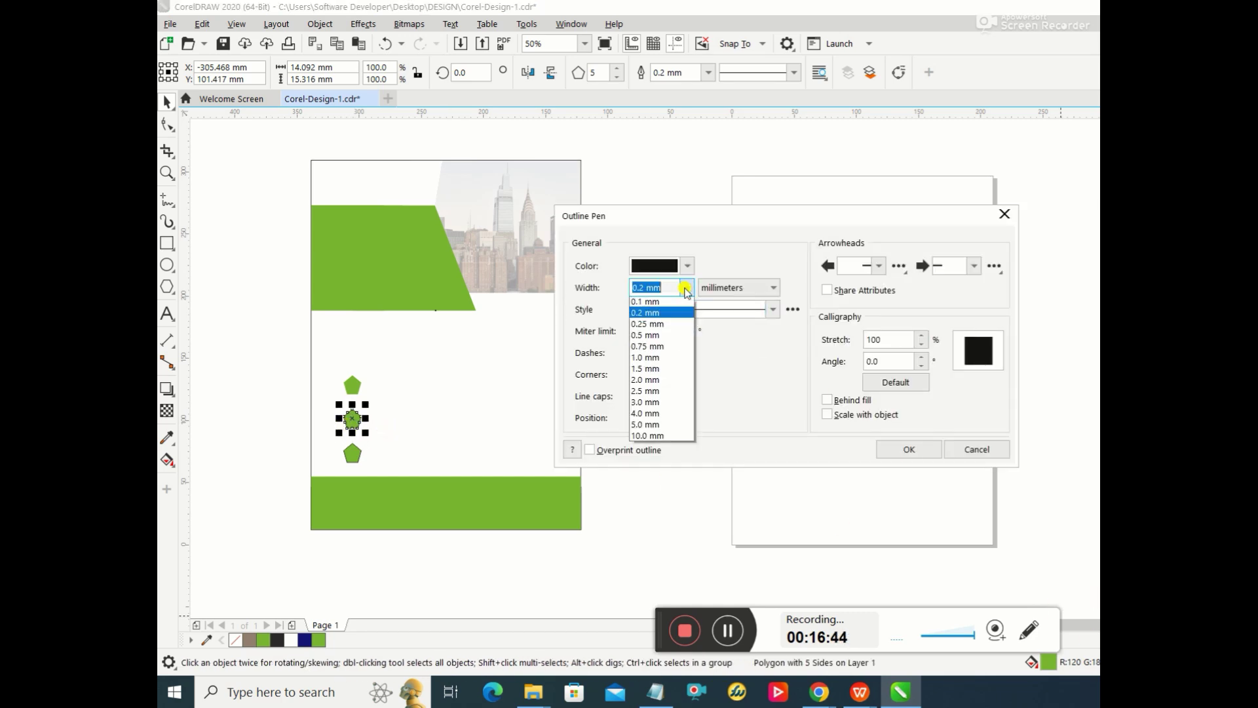
click(669, 304)
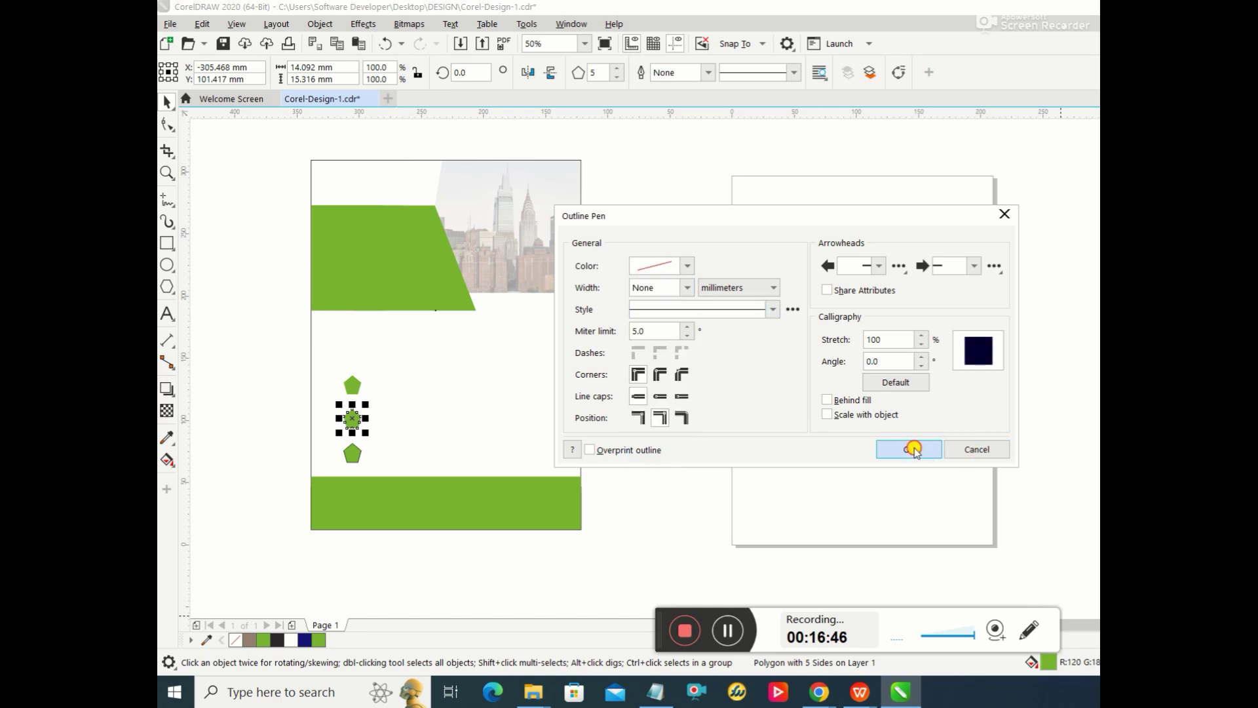
click(911, 447)
Step: Remove the bottom pentagon's outline by setting its outline pen width to None
click(346, 447)
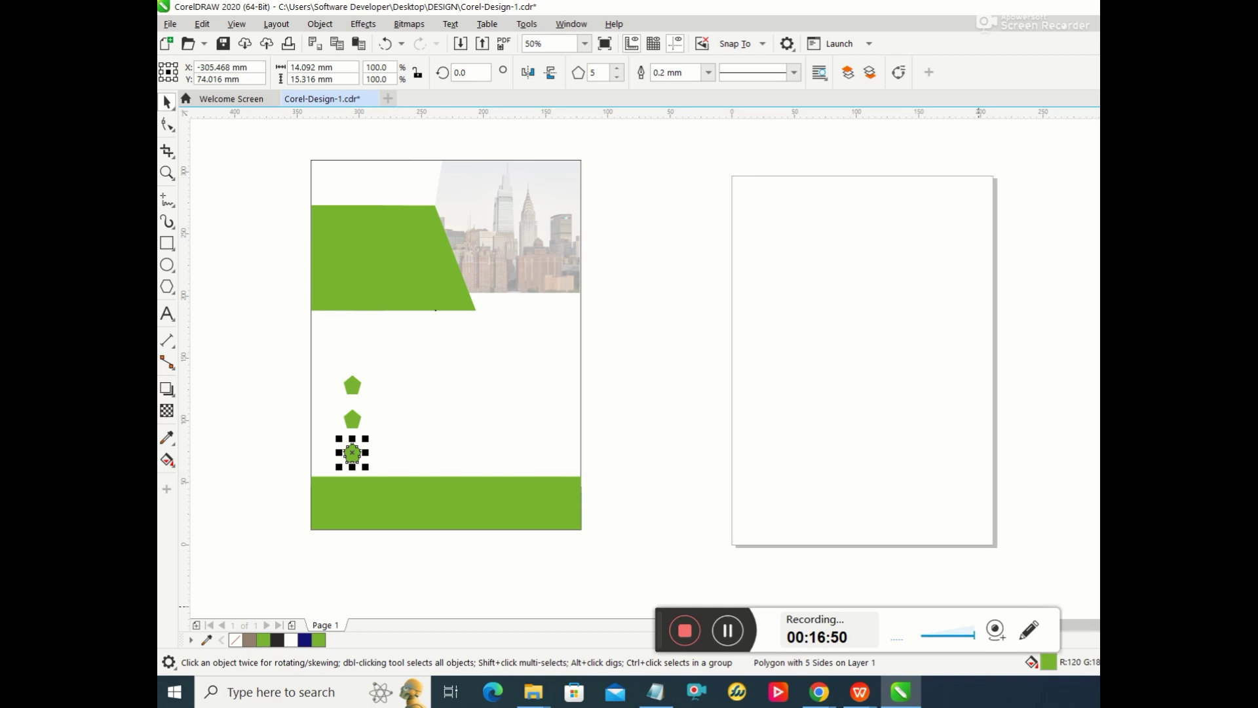
key(F12)
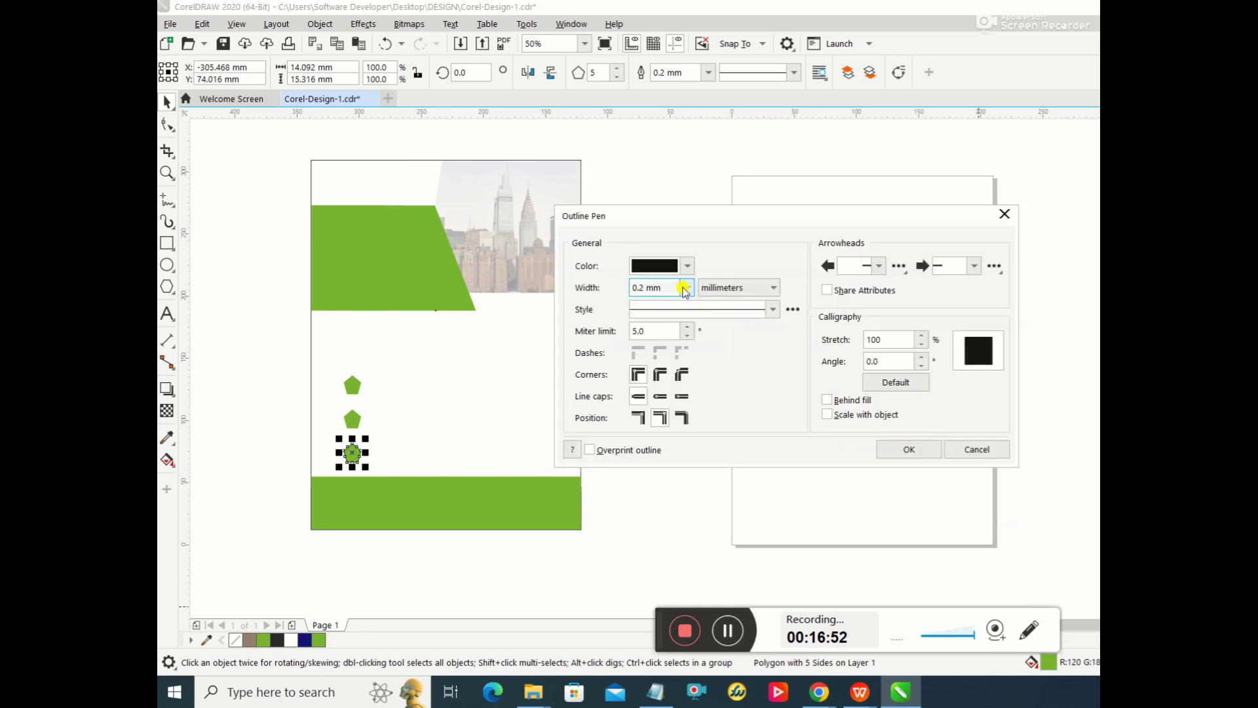
click(687, 287)
click(657, 302)
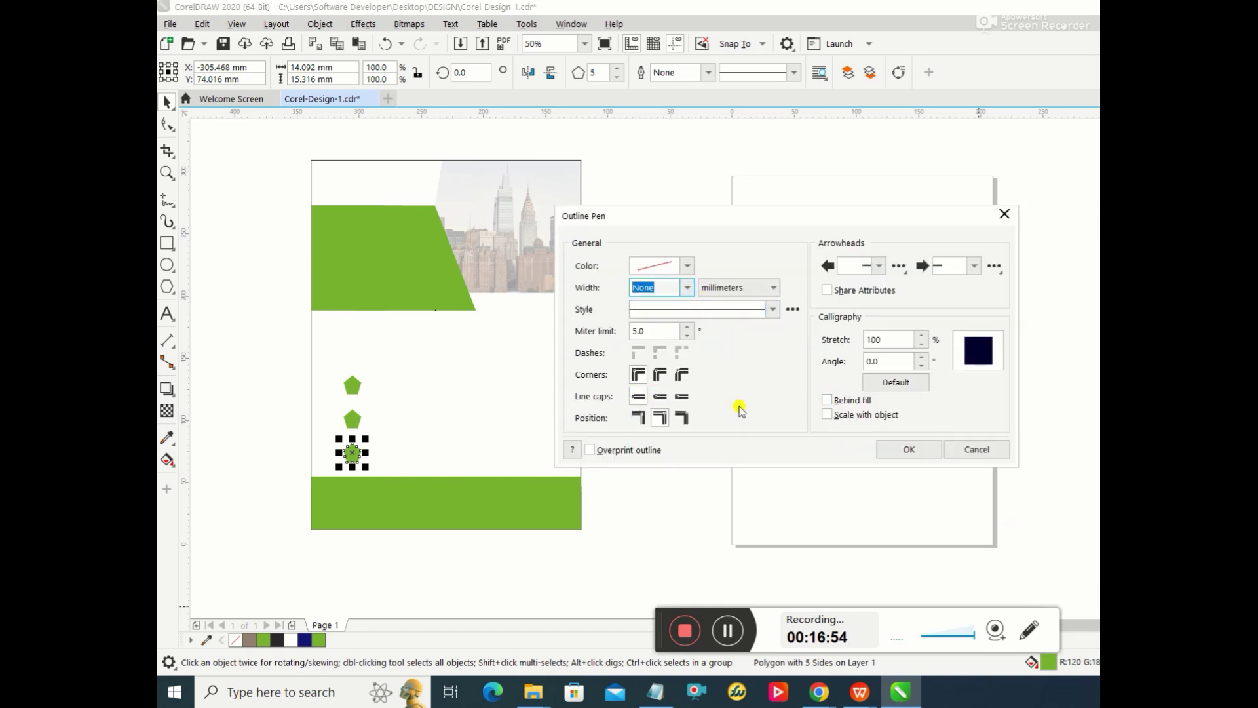
click(909, 449)
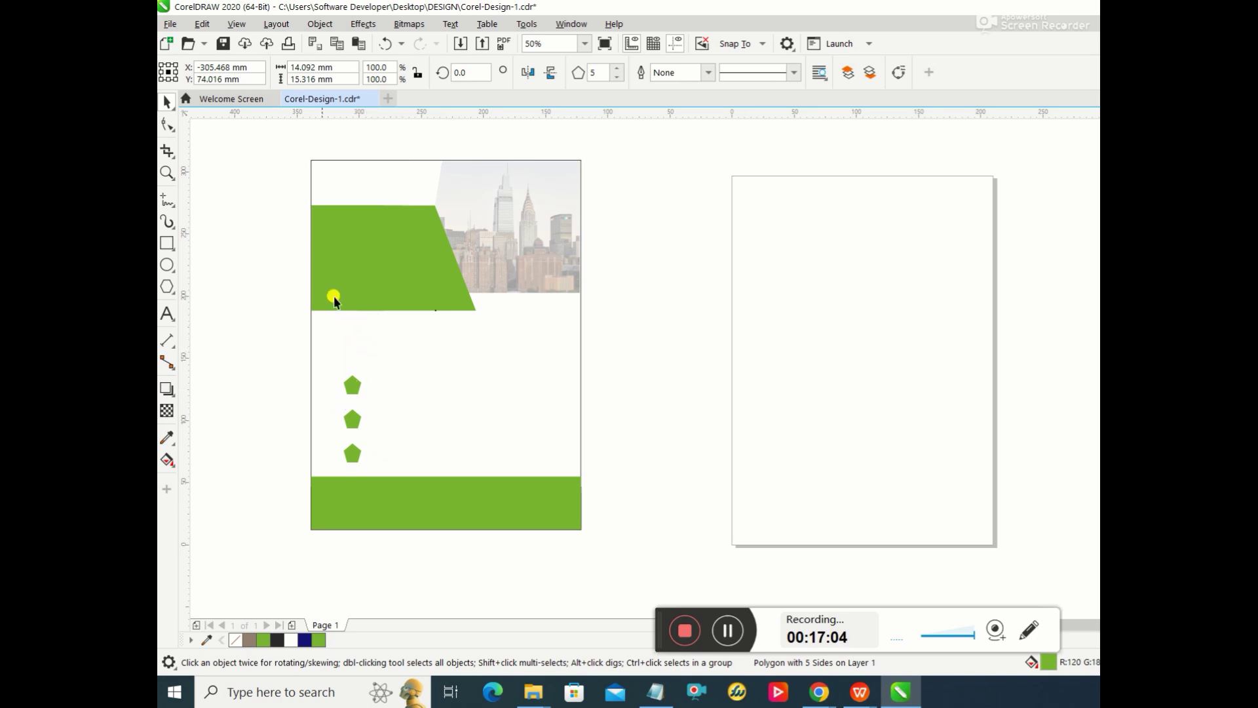
Step: Import computer.jpg from the DESIGN folder and place it at original size in the empty space beside the flyer
click(170, 24)
click(208, 278)
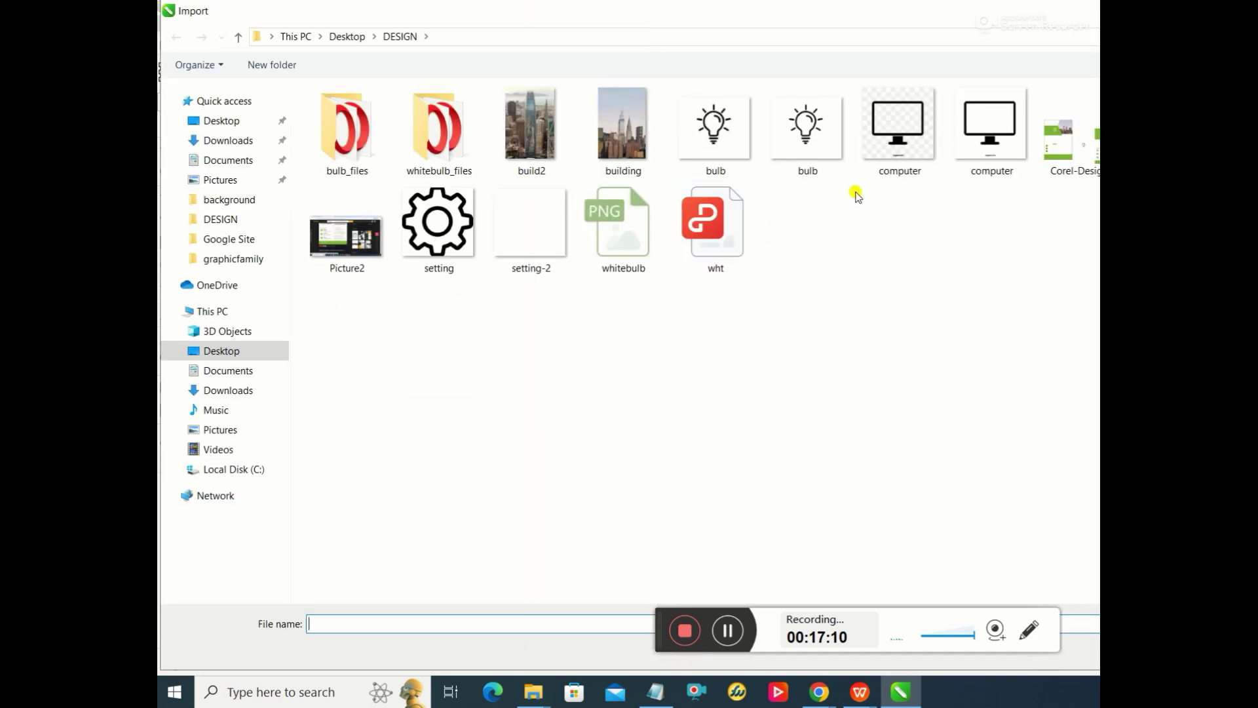
double_click(897, 127)
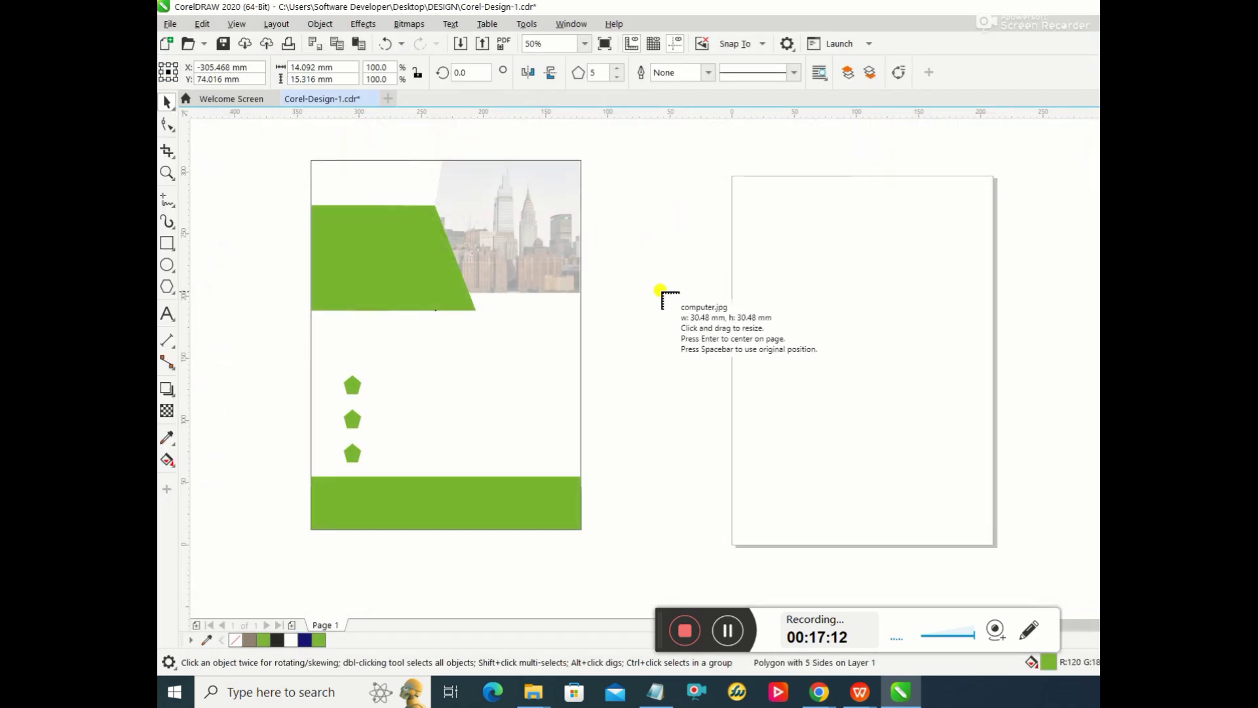
click(610, 262)
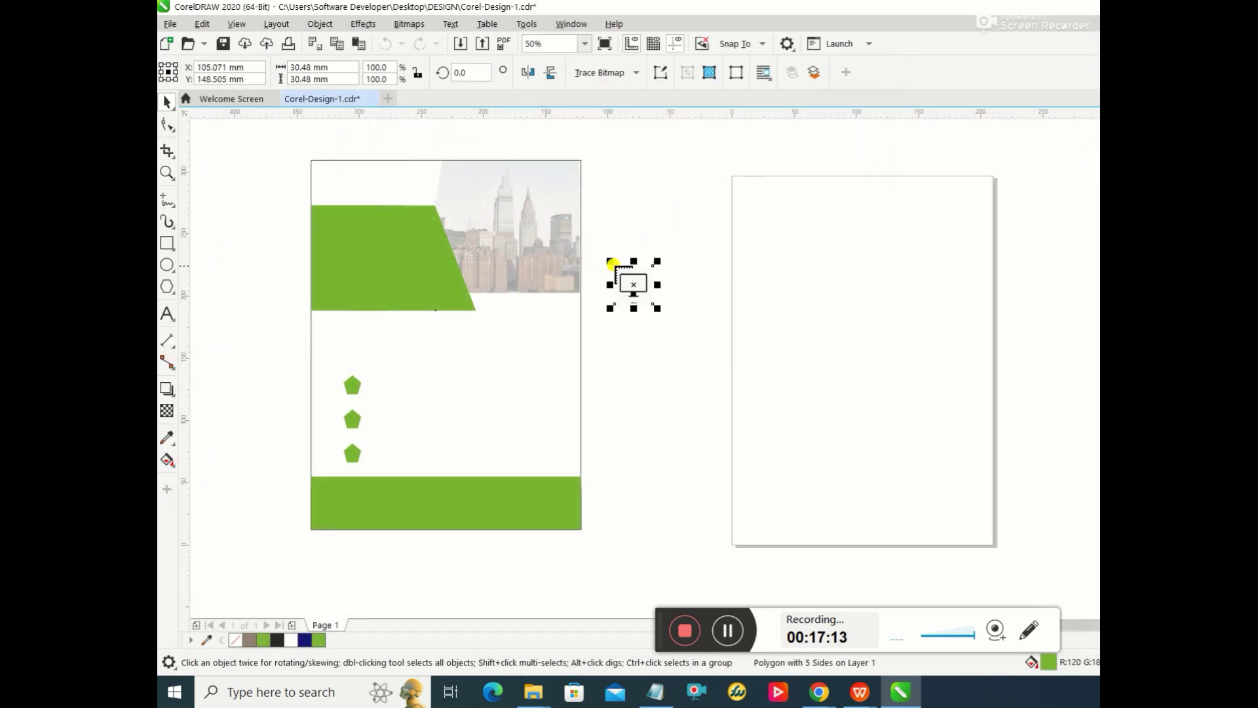
Step: Import bulb.png from the DESIGN folder and place it at original size just below the computer icon
click(170, 24)
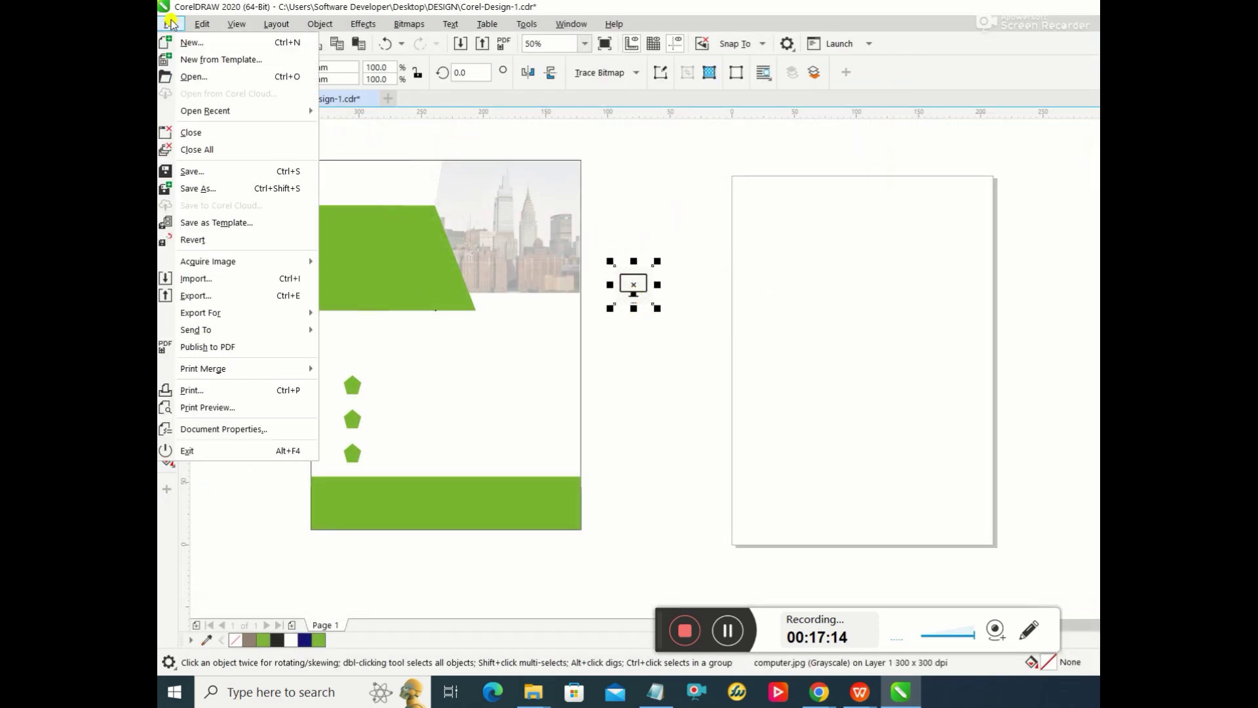
click(213, 280)
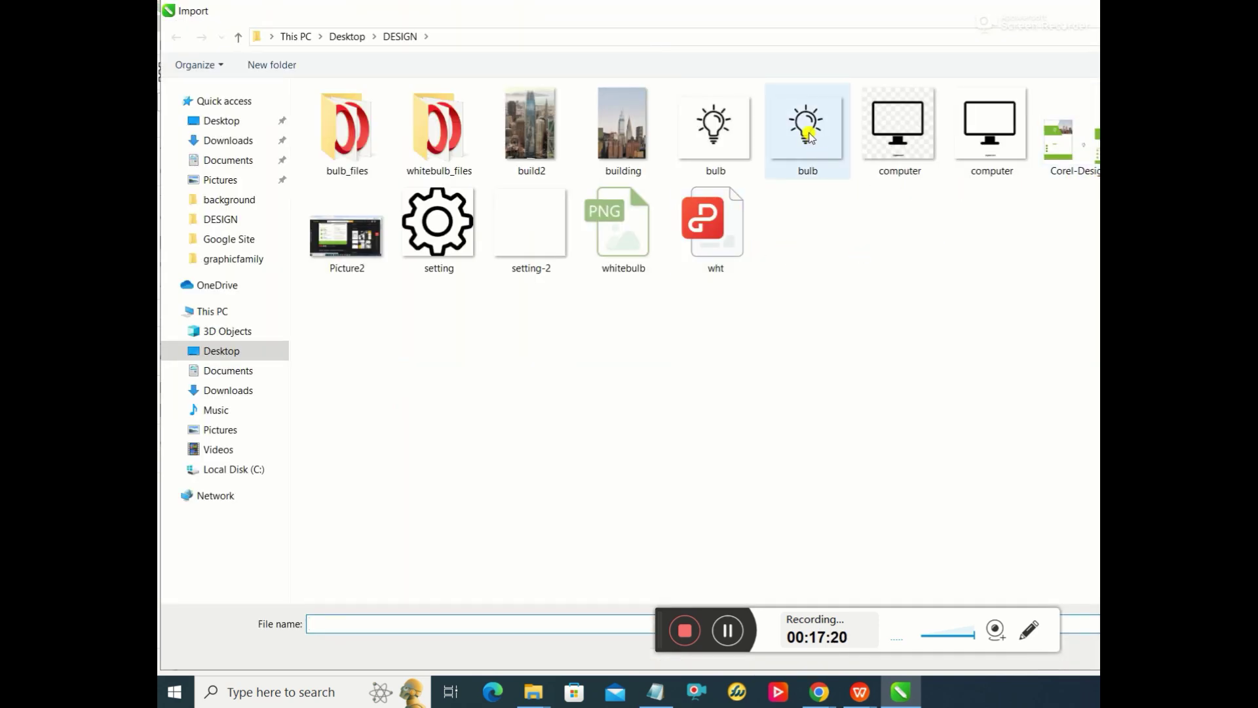
double_click(808, 131)
click(620, 318)
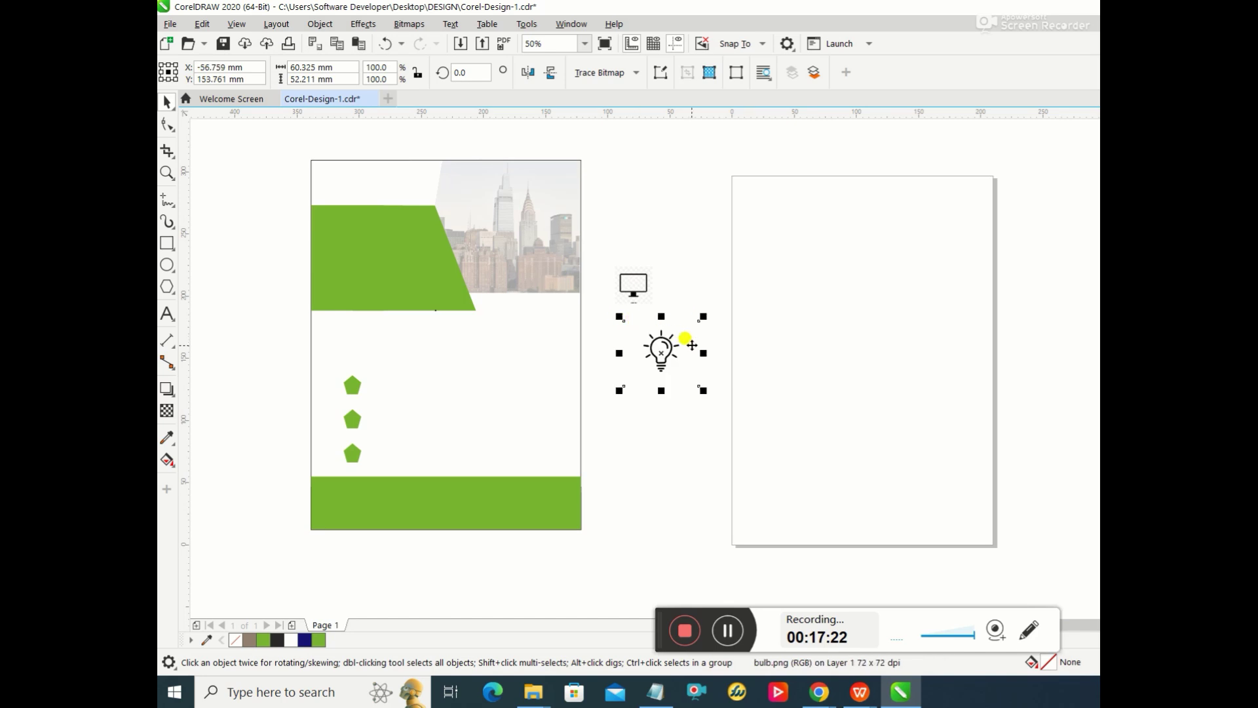
Step: Import setting.png from the DESIGN folder and place the gear icon at original size below the bulb icon
click(172, 25)
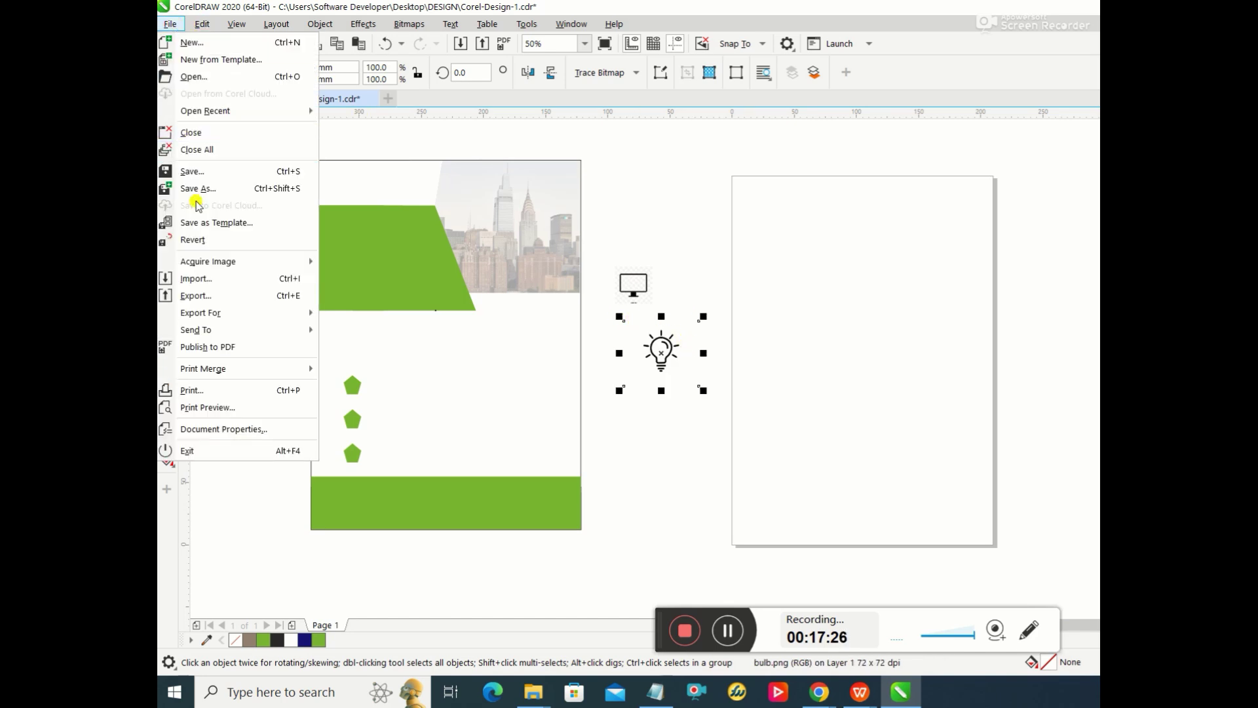
click(203, 281)
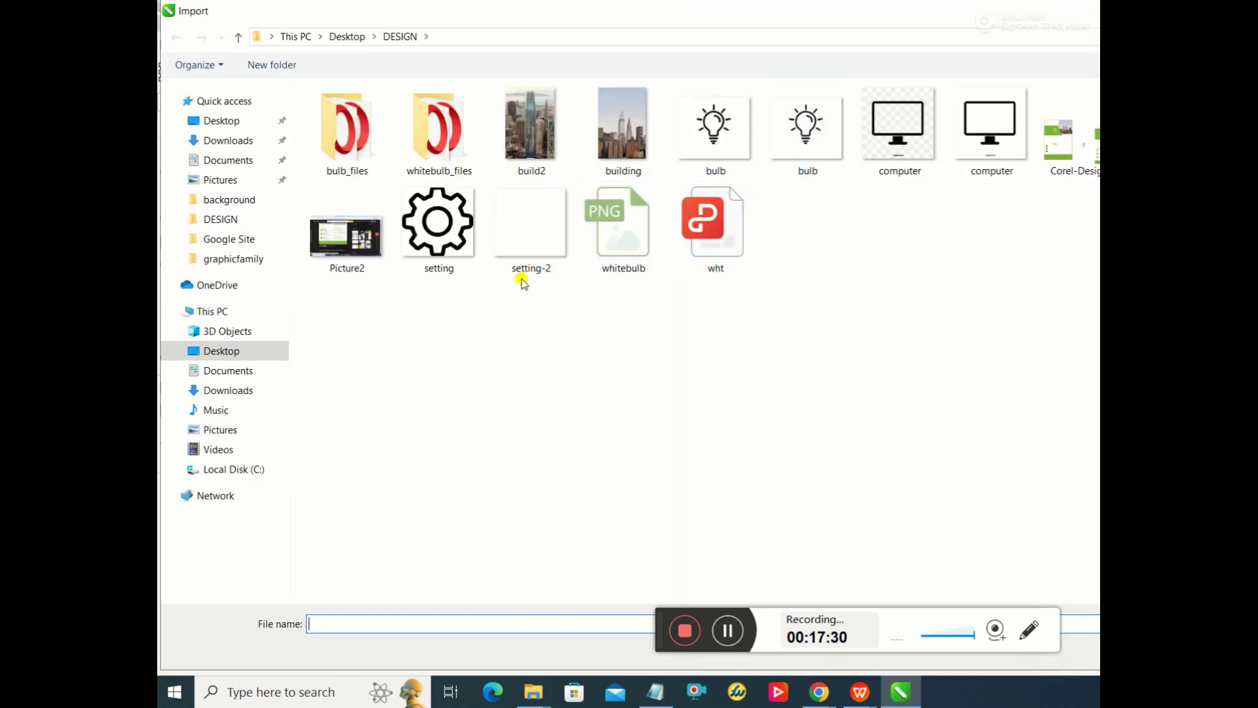
double_click(446, 226)
click(621, 423)
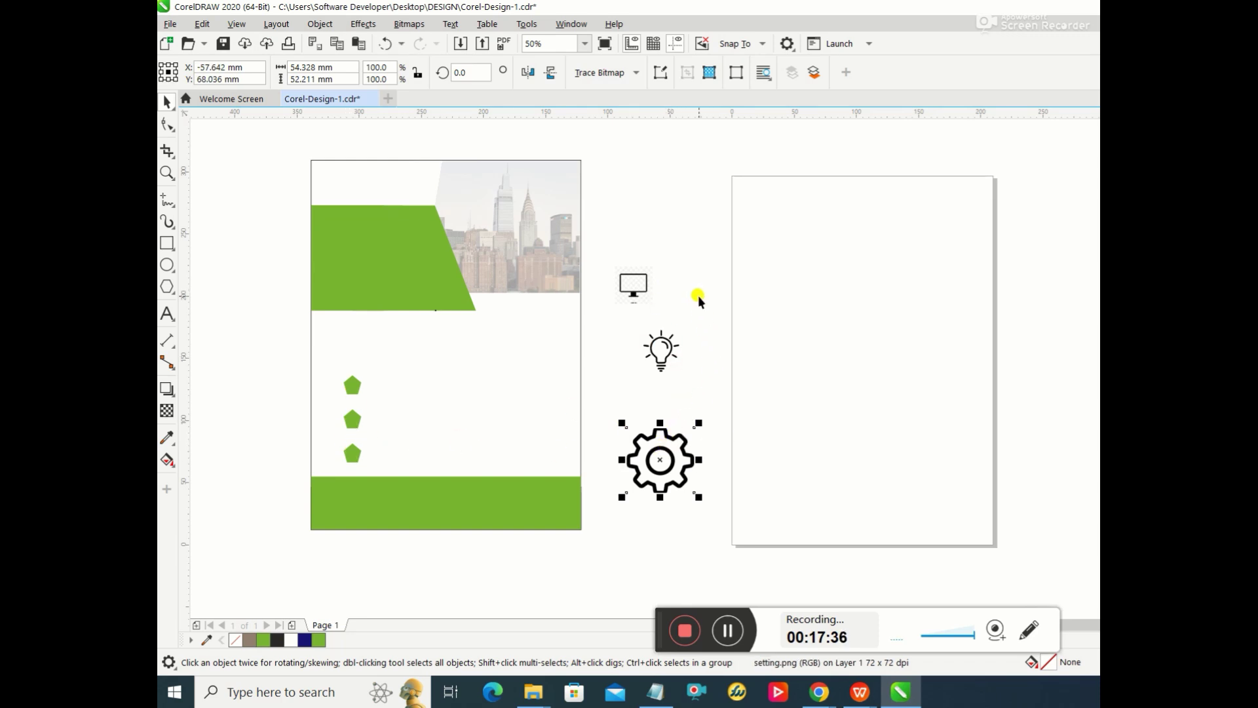
Step: Shift the bulb and gear icons so they line up roughly in a column beneath the computer icon
click(660, 347)
drag(665, 344, 651, 359)
drag(668, 453, 642, 443)
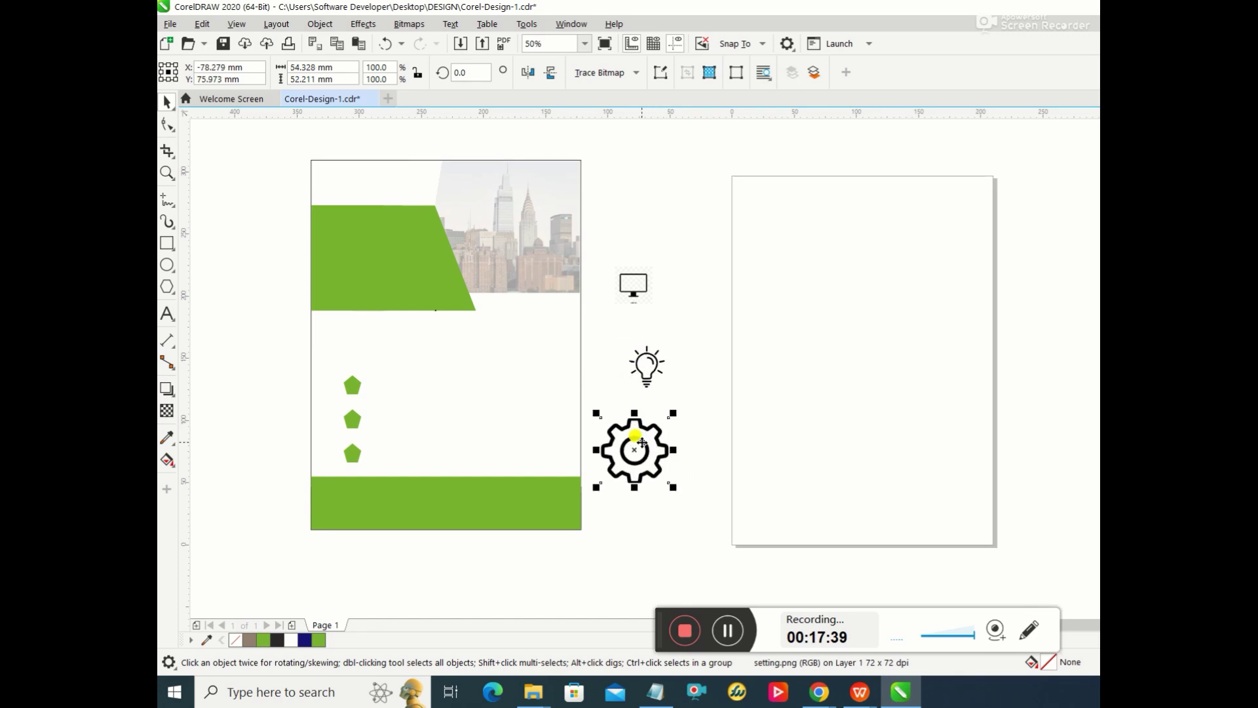
Step: Move the computer icon onto the green parallelogram near its slanted edge and order it to the front of the page
click(646, 289)
drag(644, 285, 424, 252)
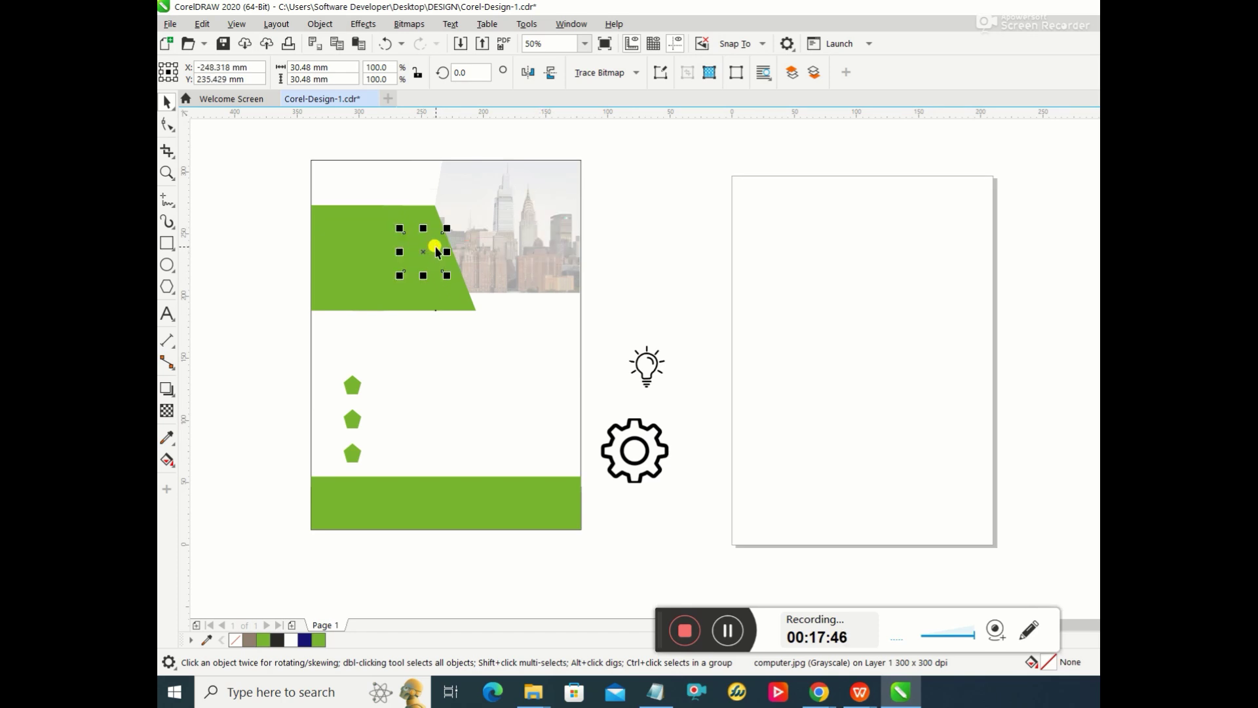
click(316, 24)
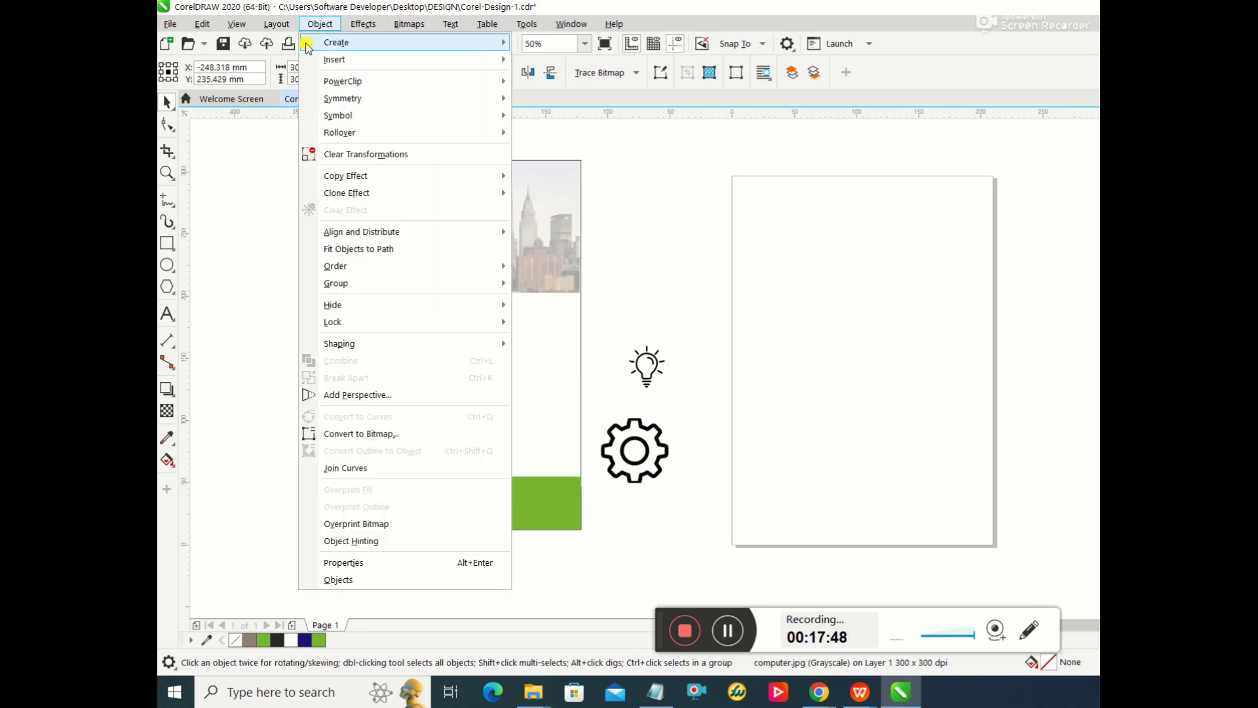
mouse_move(352, 269)
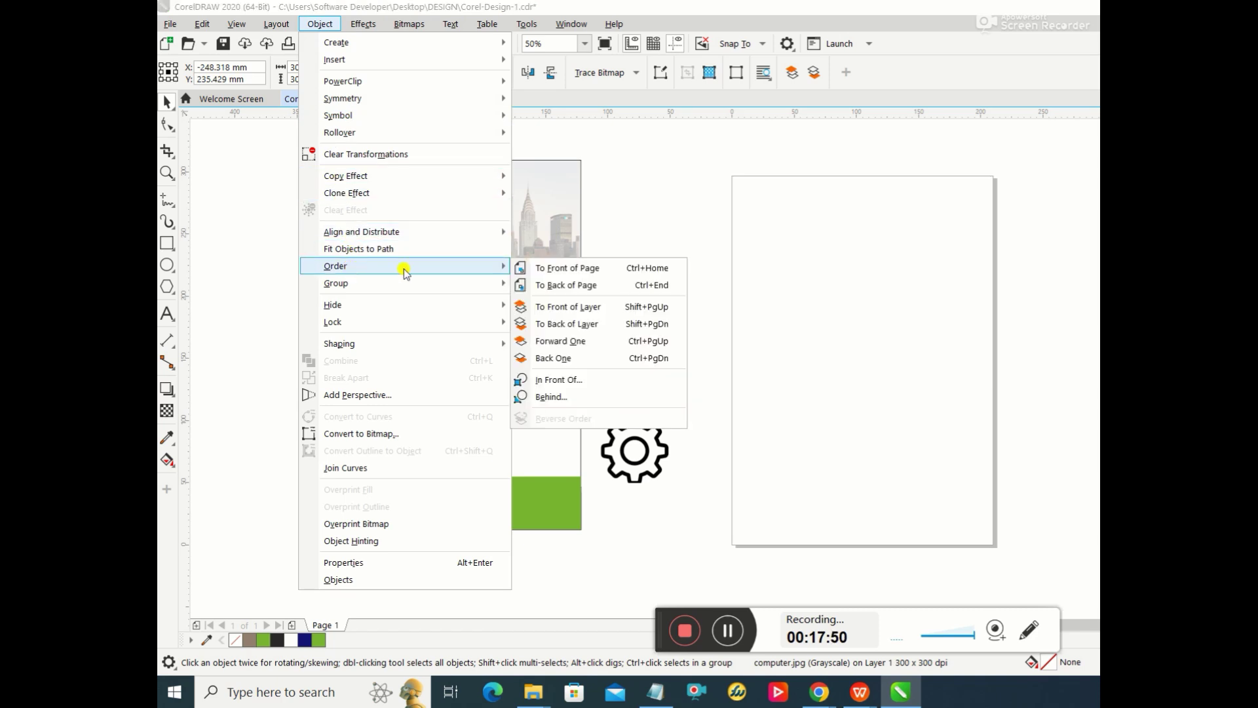
click(543, 269)
click(844, 370)
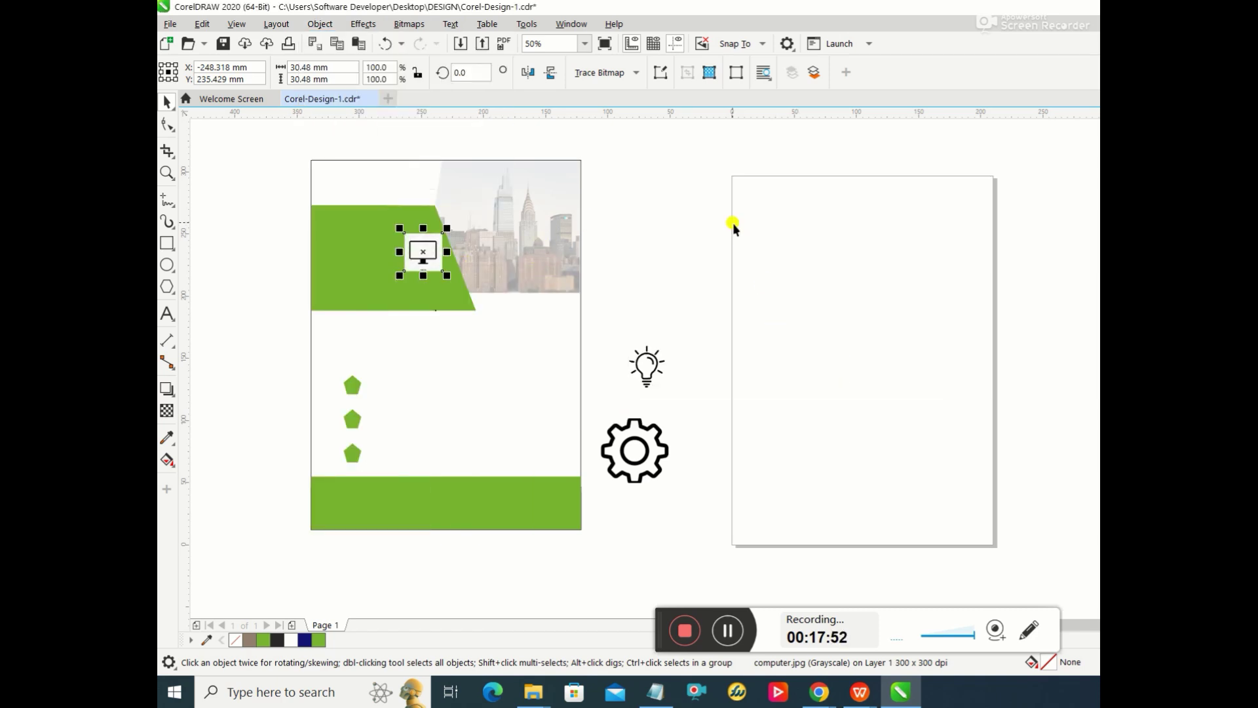
click(653, 222)
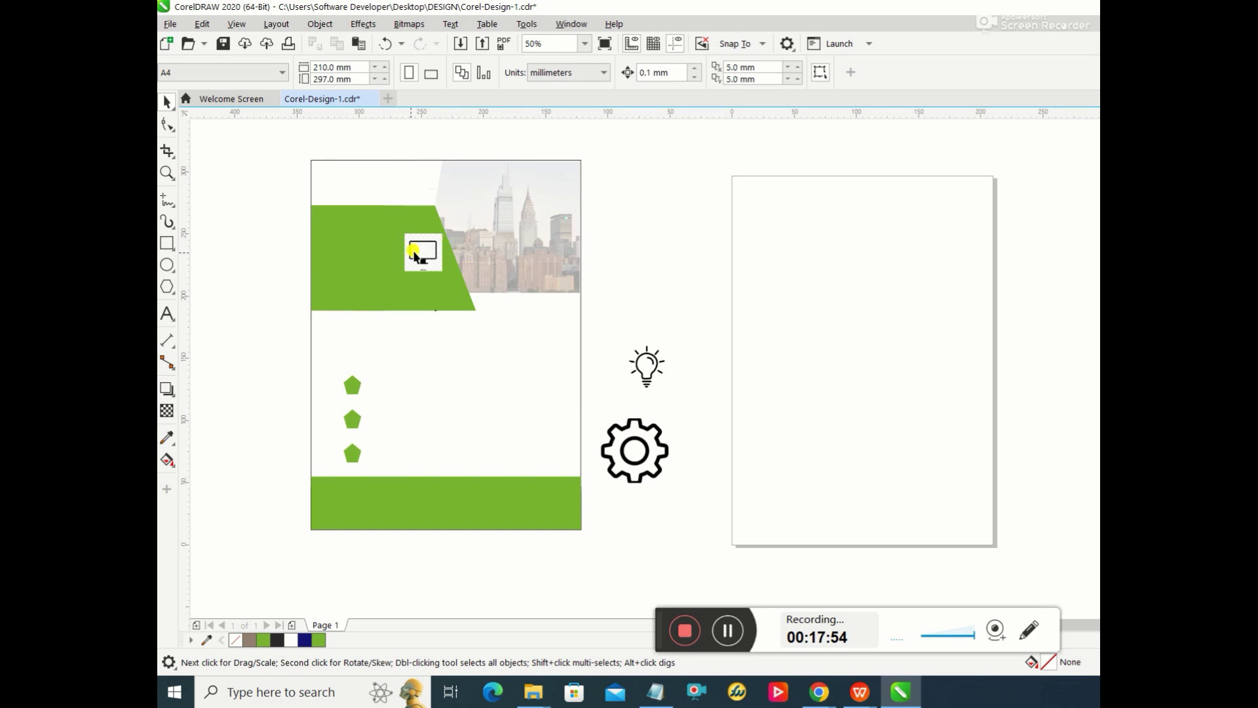
Step: Order the bulb icon to the front of the page over the green parallelogram and return it beside the flyer
drag(647, 365, 346, 259)
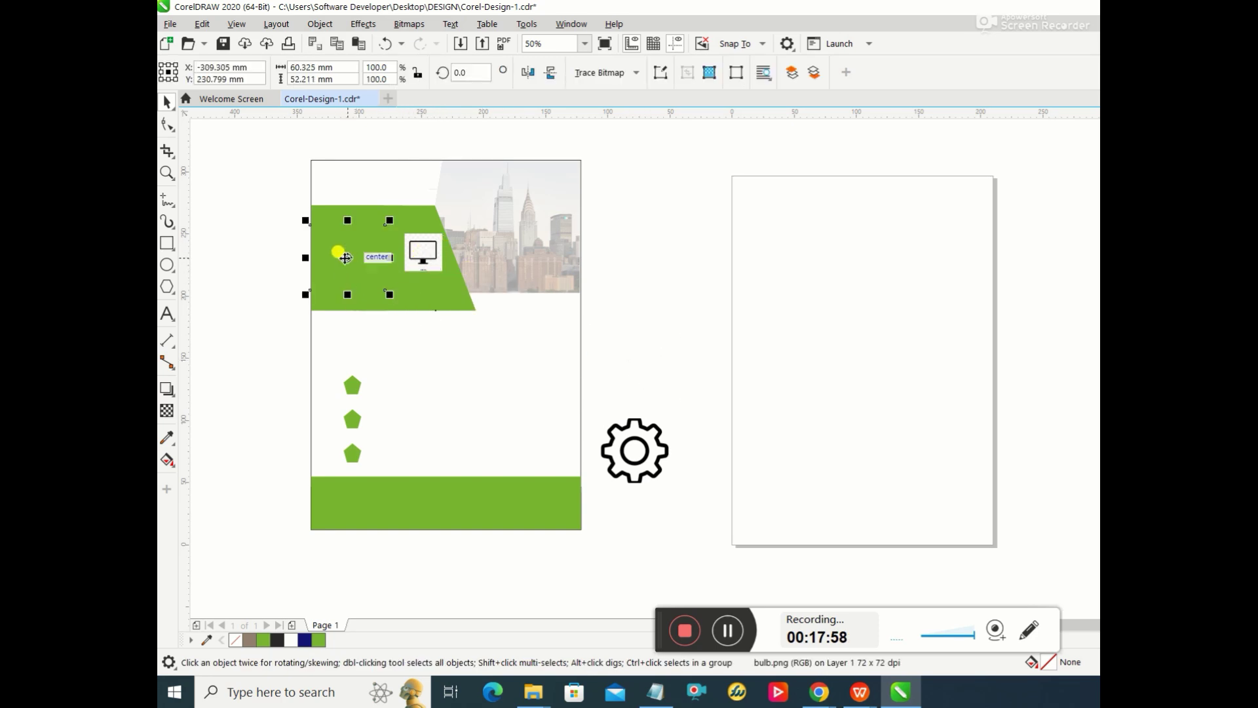
click(319, 26)
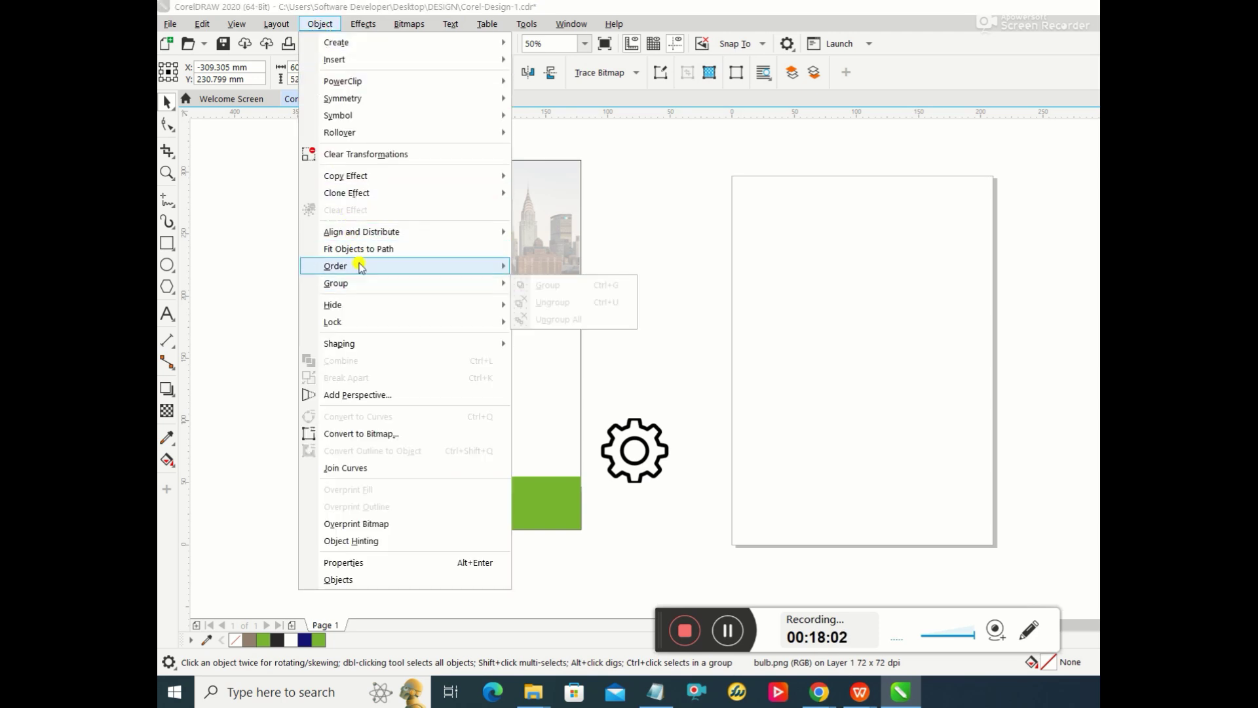
mouse_move(359, 266)
click(558, 284)
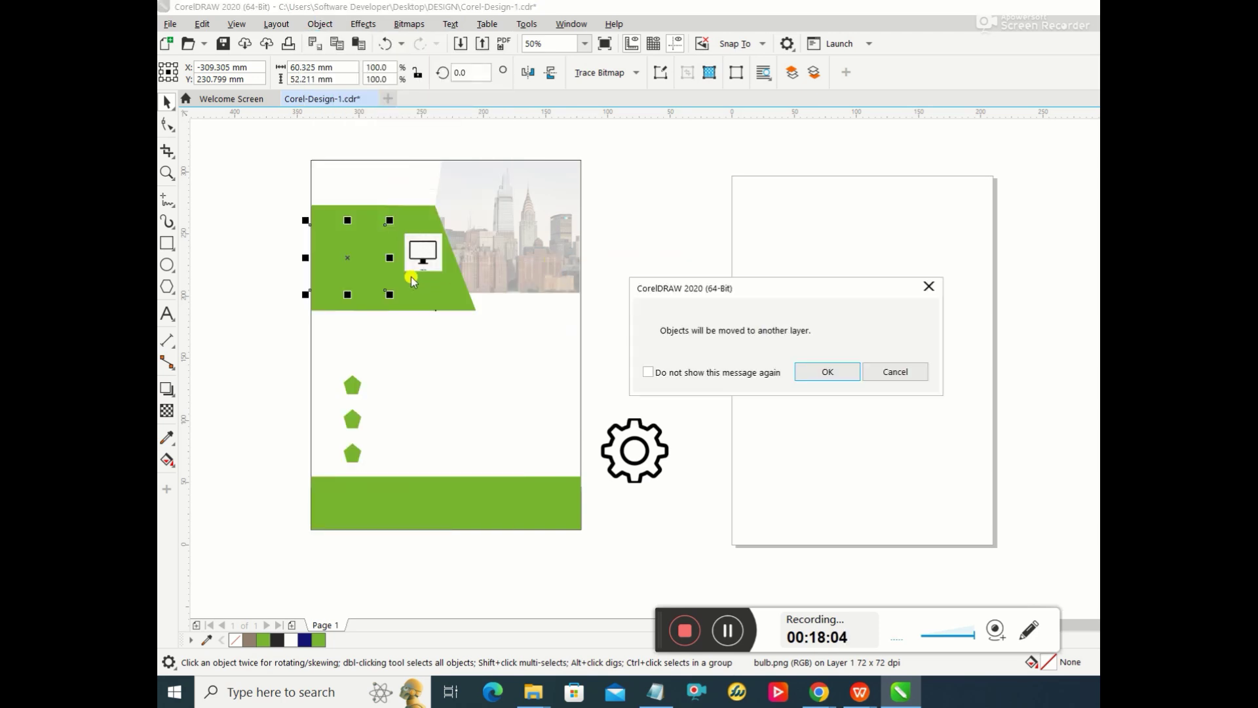
click(825, 371)
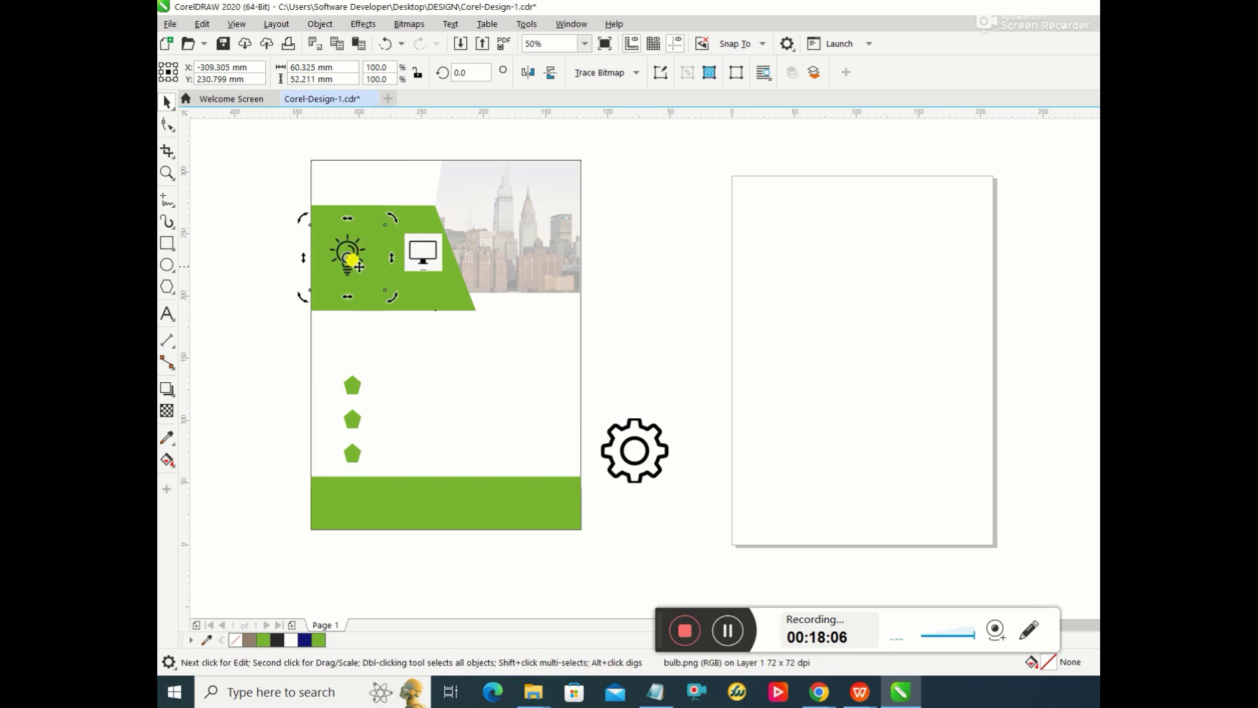
drag(347, 255, 635, 296)
Step: Order the gear icon to the front of the page over the green parallelogram and return it below the bulb
drag(634, 450, 364, 274)
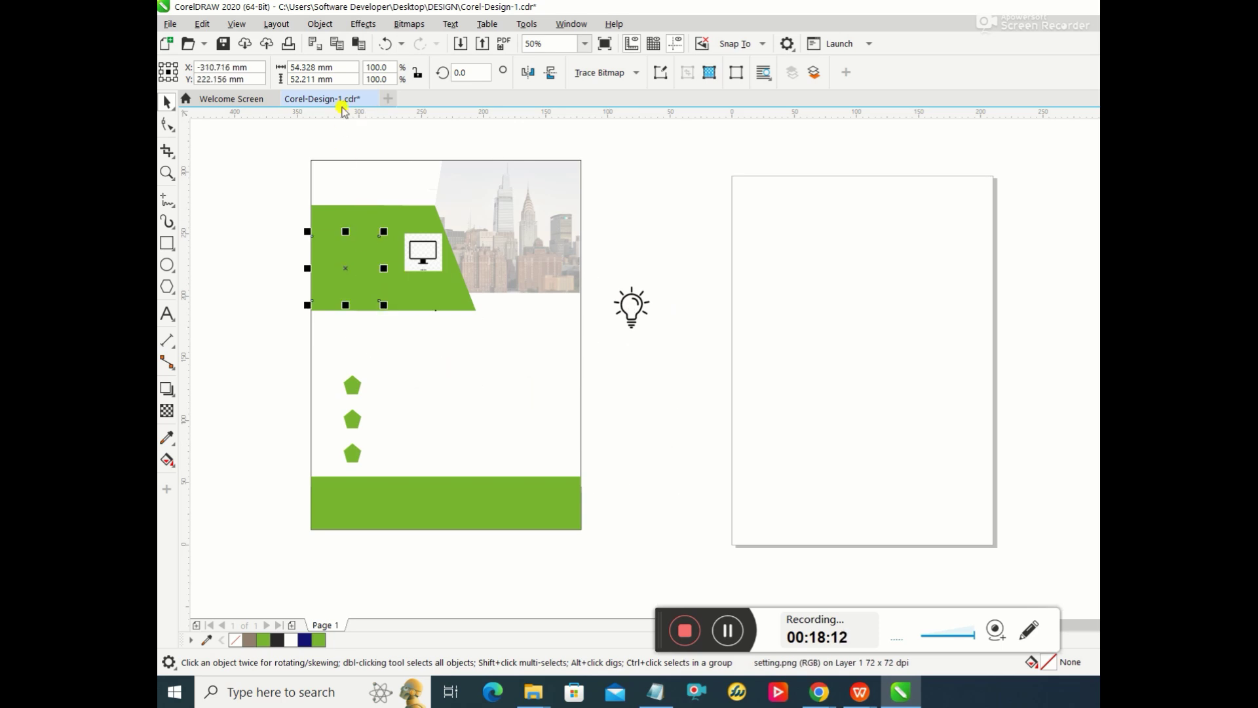
click(316, 24)
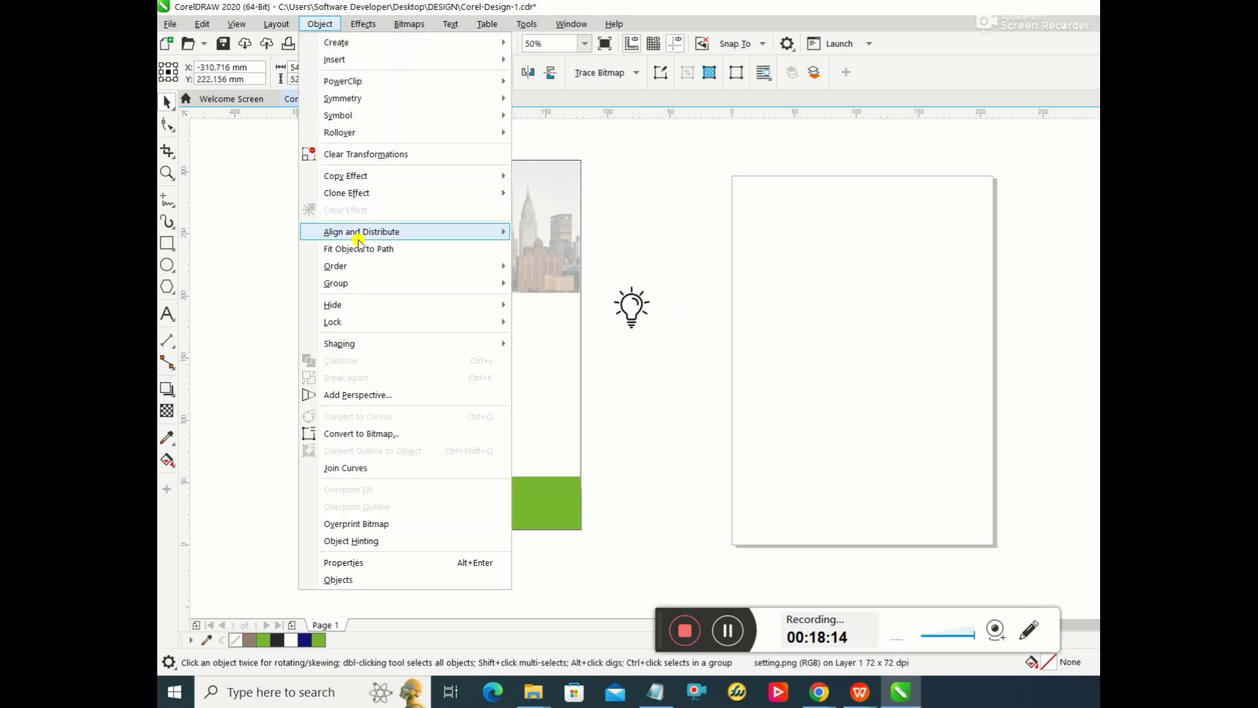
mouse_move(365, 266)
click(571, 268)
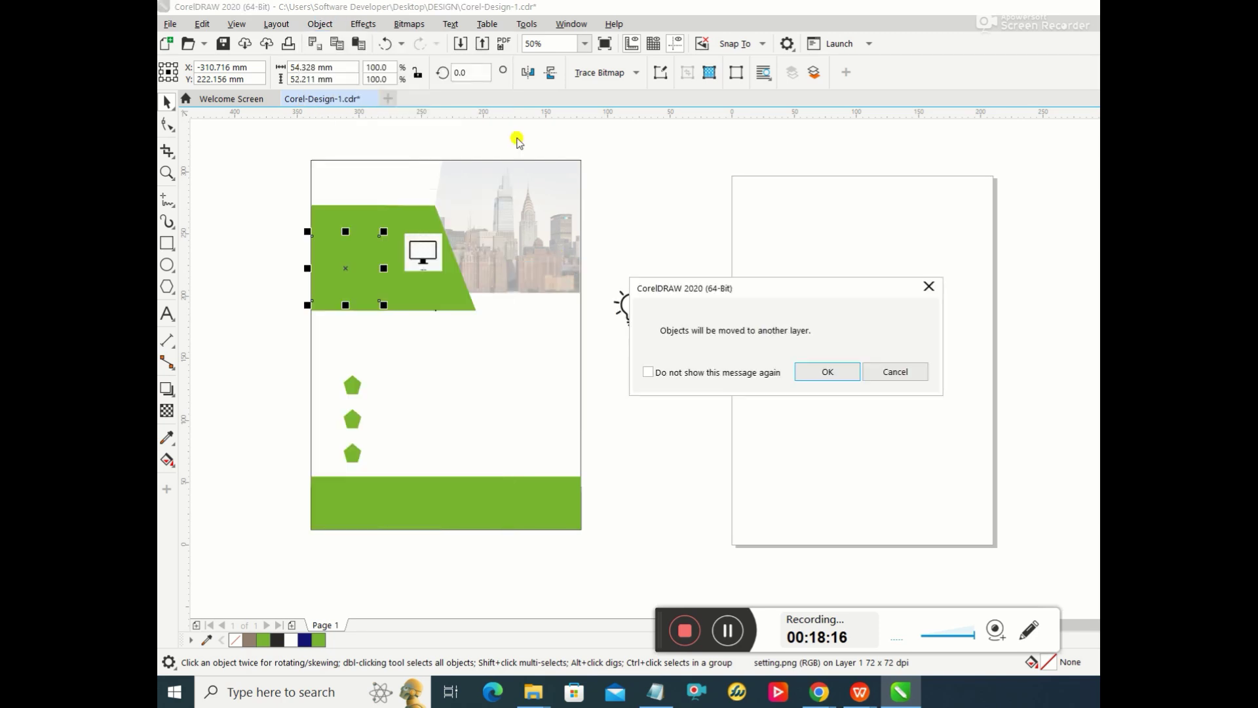
click(803, 369)
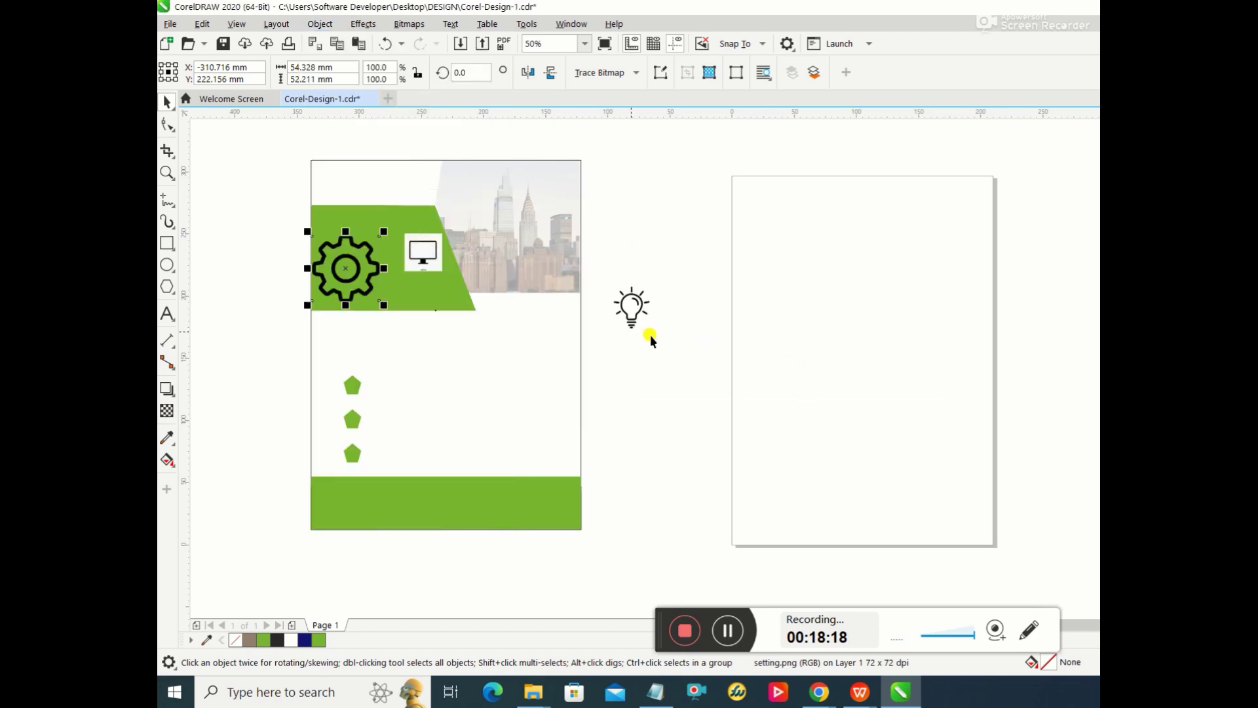
click(357, 262)
click(362, 262)
drag(347, 259, 666, 412)
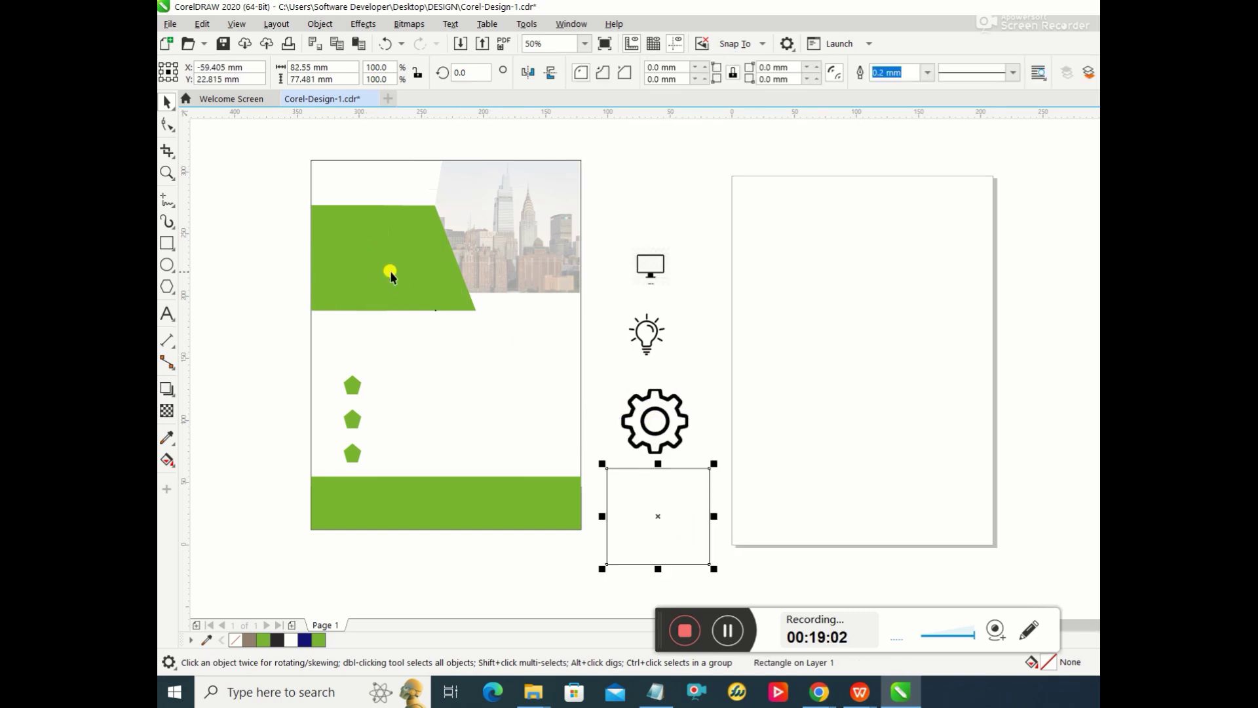
Step: Fill the square below the gear icon with the parallelogram's green using the Color Eyedropper
click(165, 437)
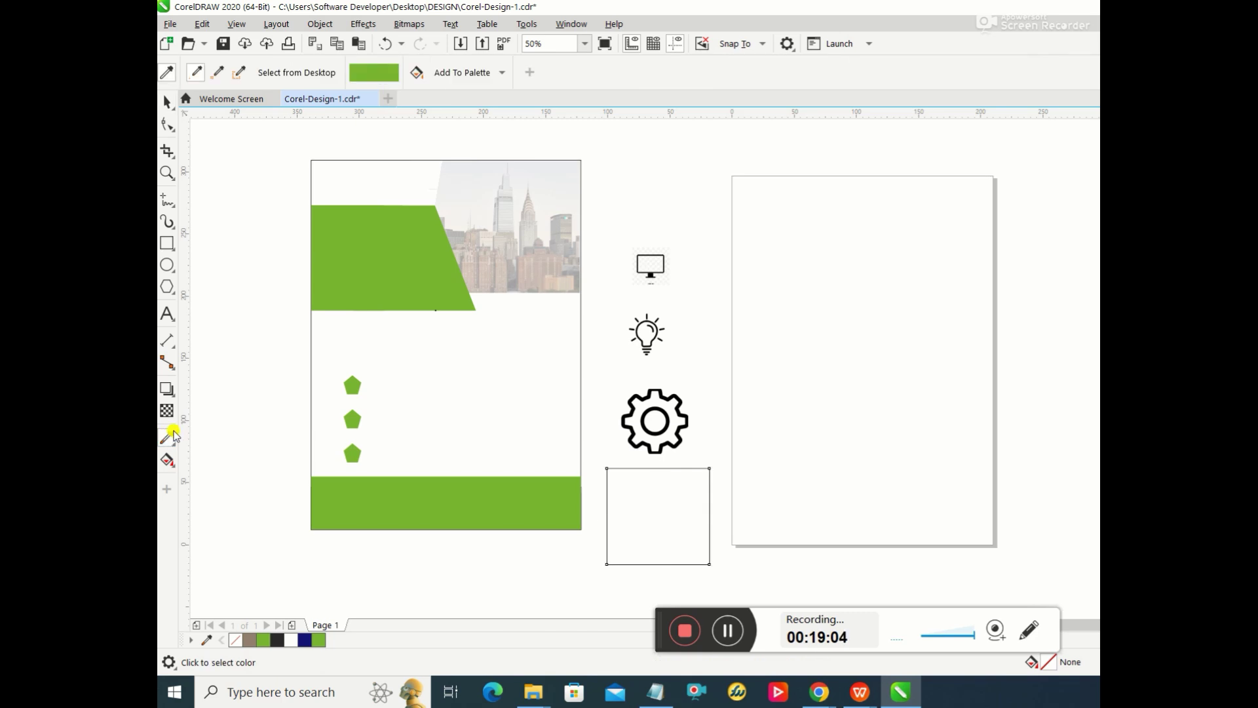
click(365, 262)
click(612, 483)
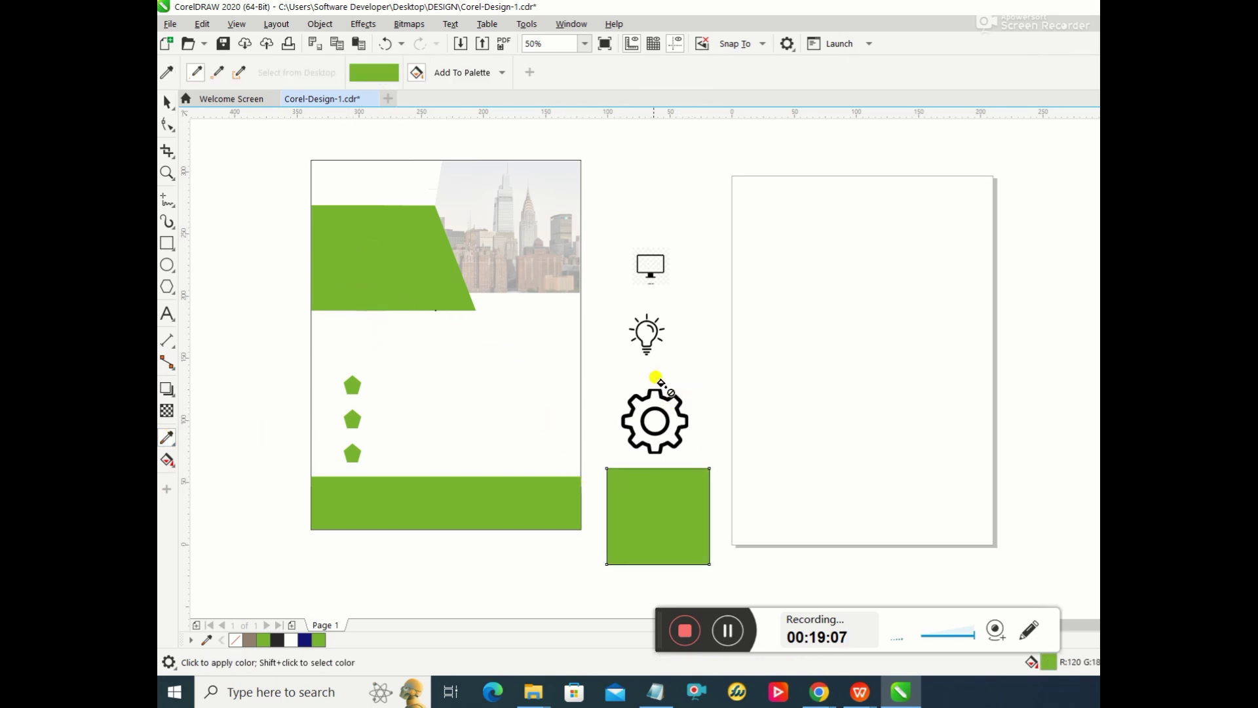
Step: Shrink the gear icon to about 33 by 32 mm and centre it on the green square
click(167, 102)
drag(659, 406, 659, 510)
mouse_move(658, 525)
mouse_down()
mouse_move(661, 502)
mouse_move(697, 549)
mouse_move(658, 514)
mouse_up()
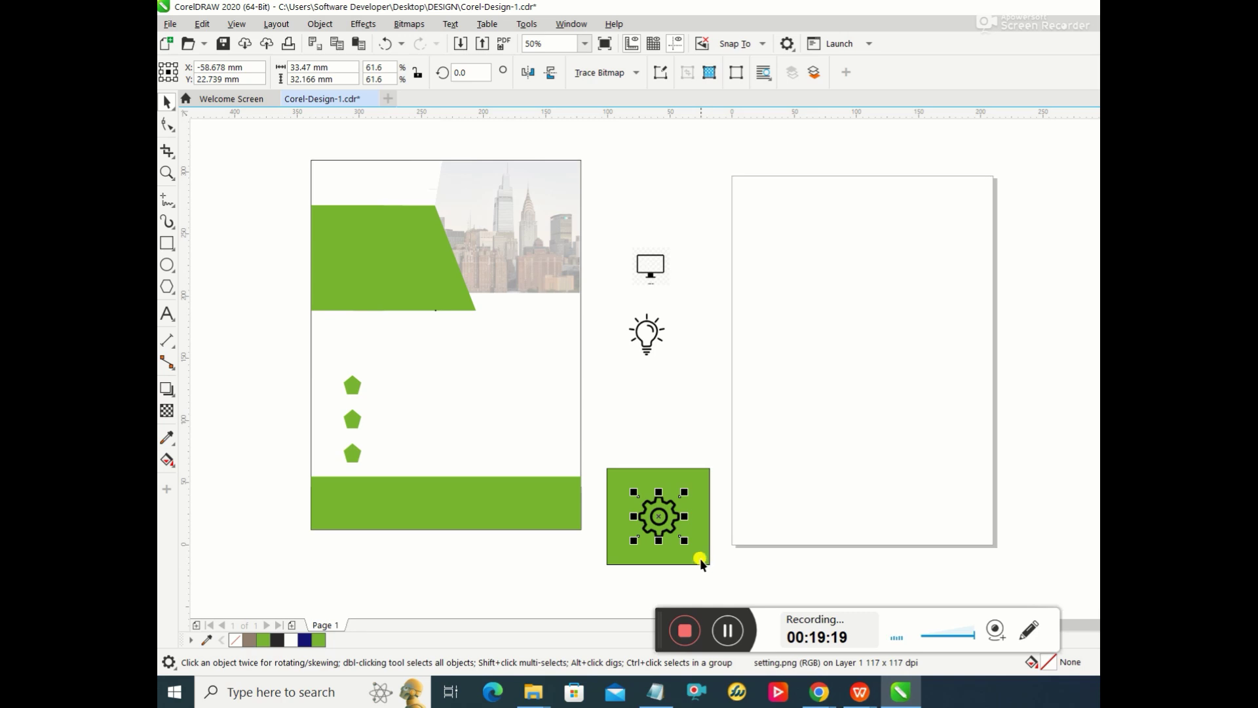
Step: Shrink the green square from two opposite corners until it closely frames the gear icon
click(700, 559)
click(701, 560)
click(704, 552)
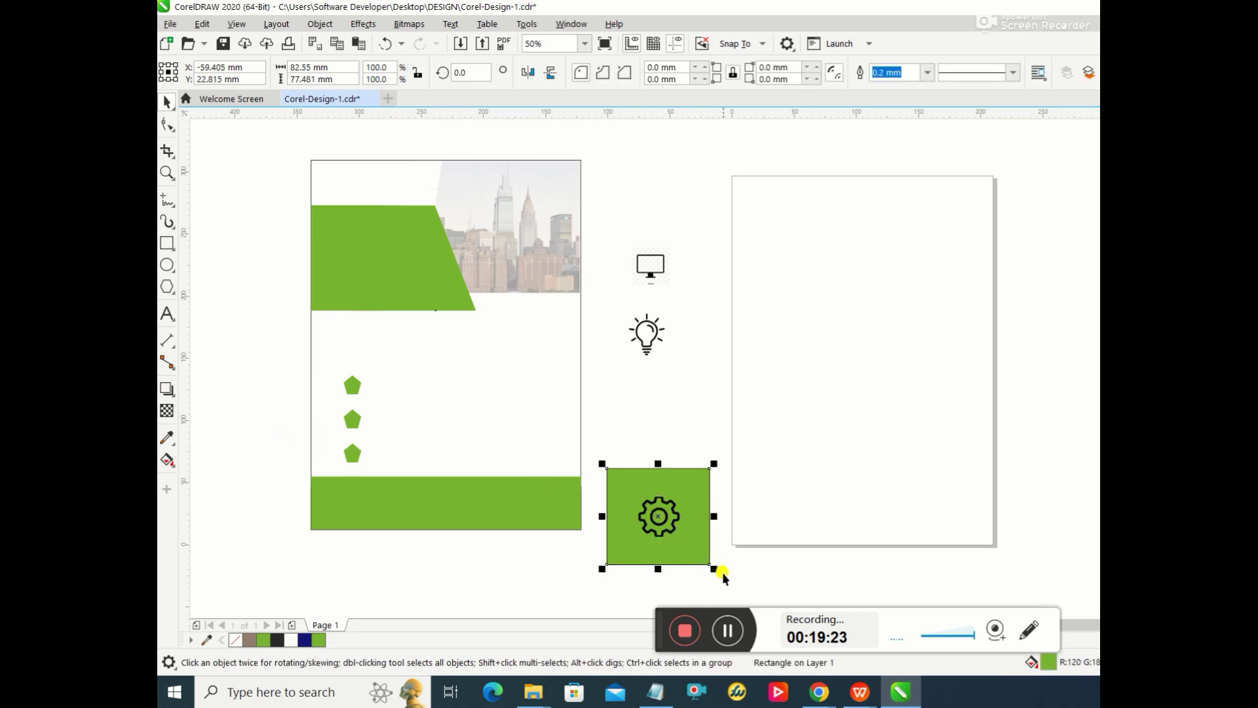
click(672, 551)
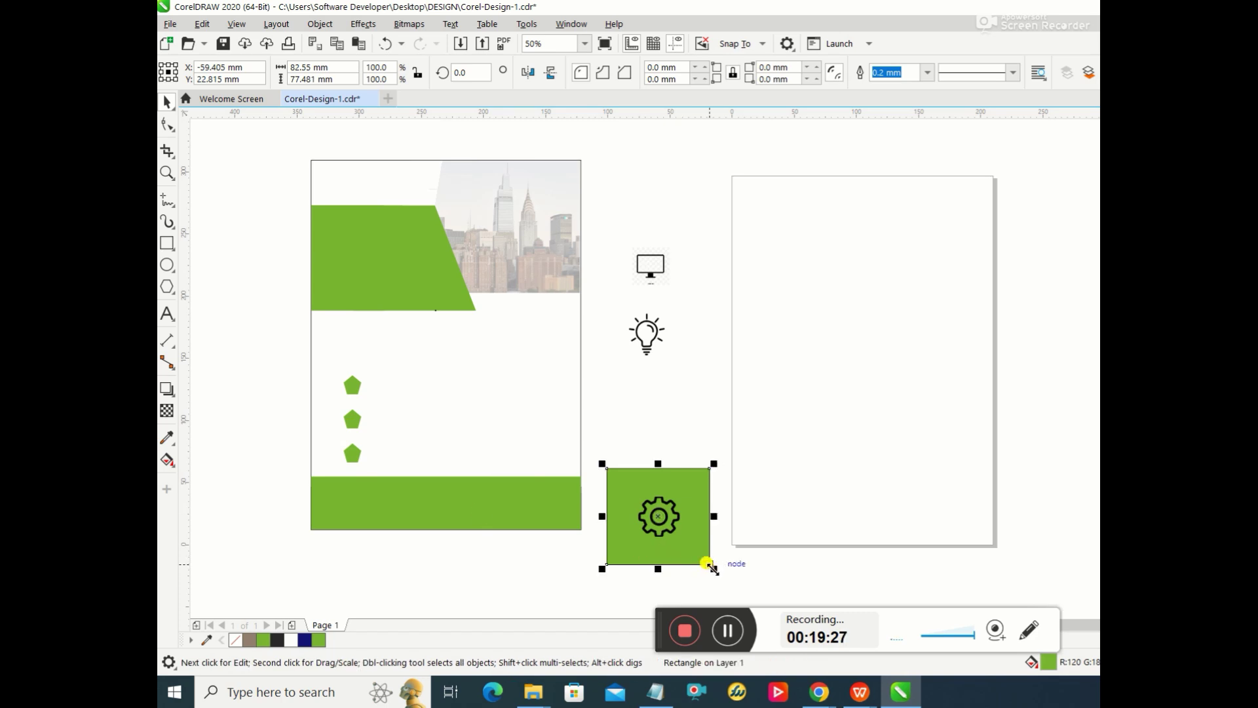
drag(708, 565, 683, 540)
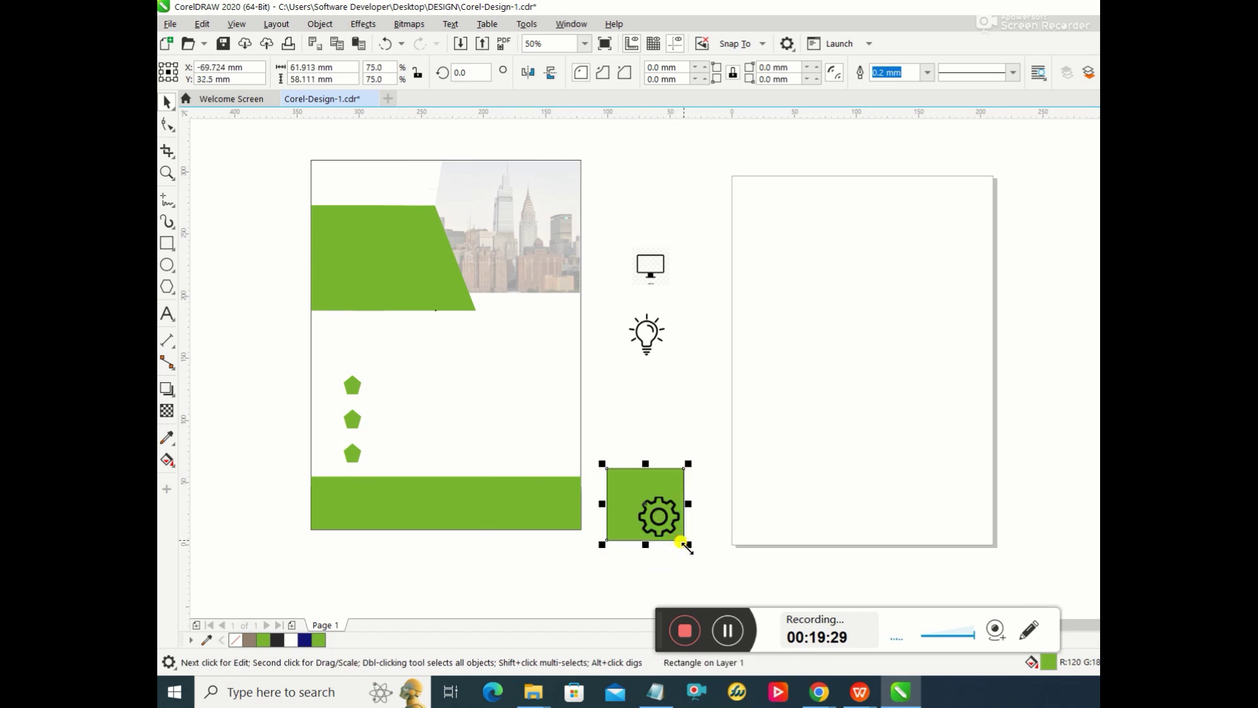
click(614, 473)
click(614, 473)
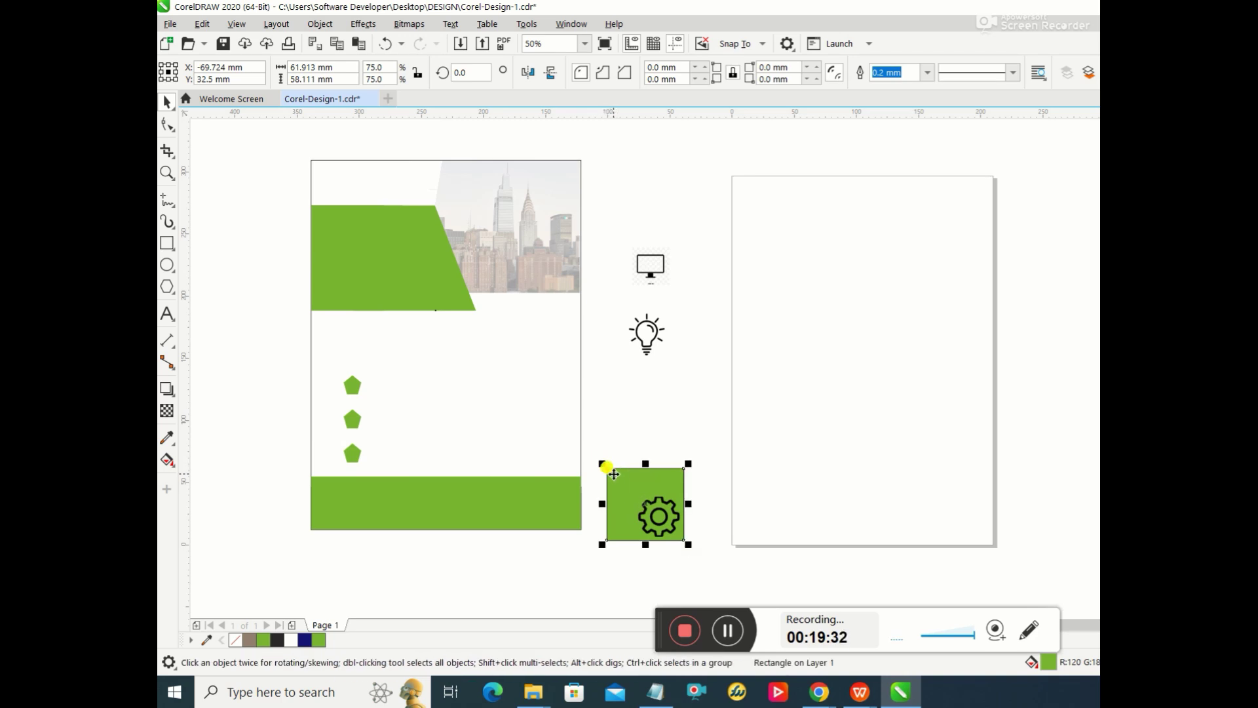
click(604, 471)
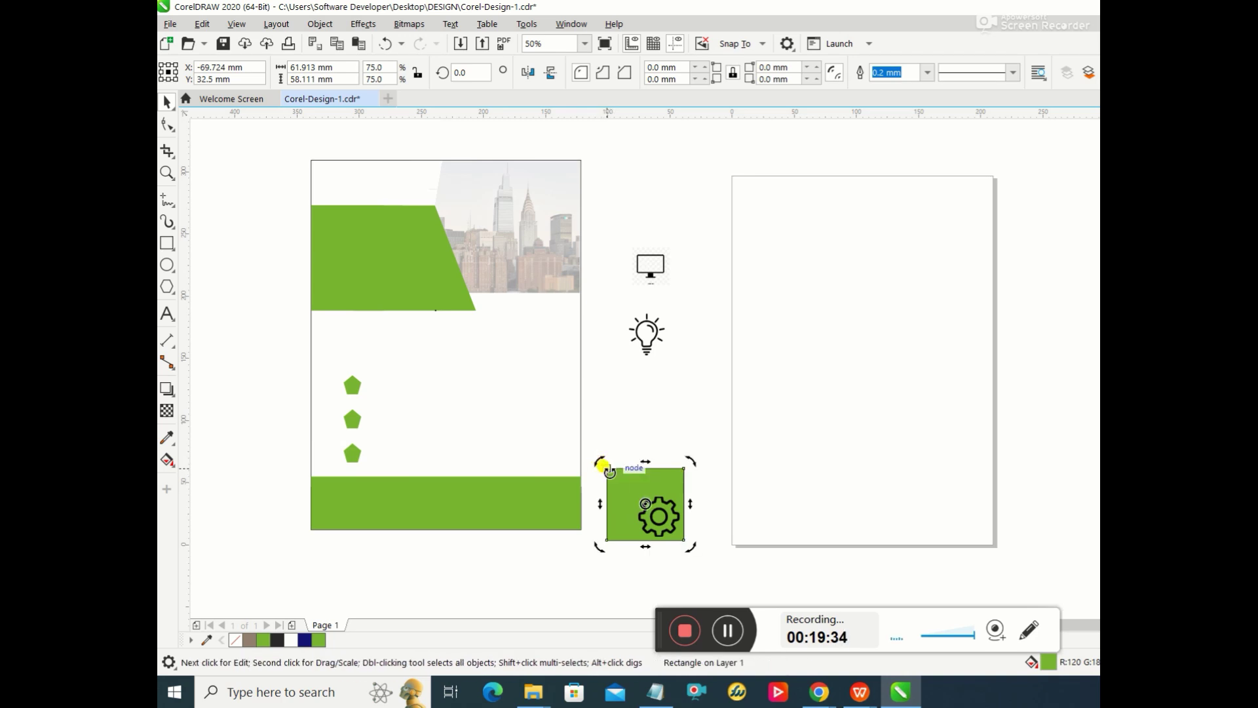
click(603, 472)
drag(595, 458, 632, 491)
click(714, 537)
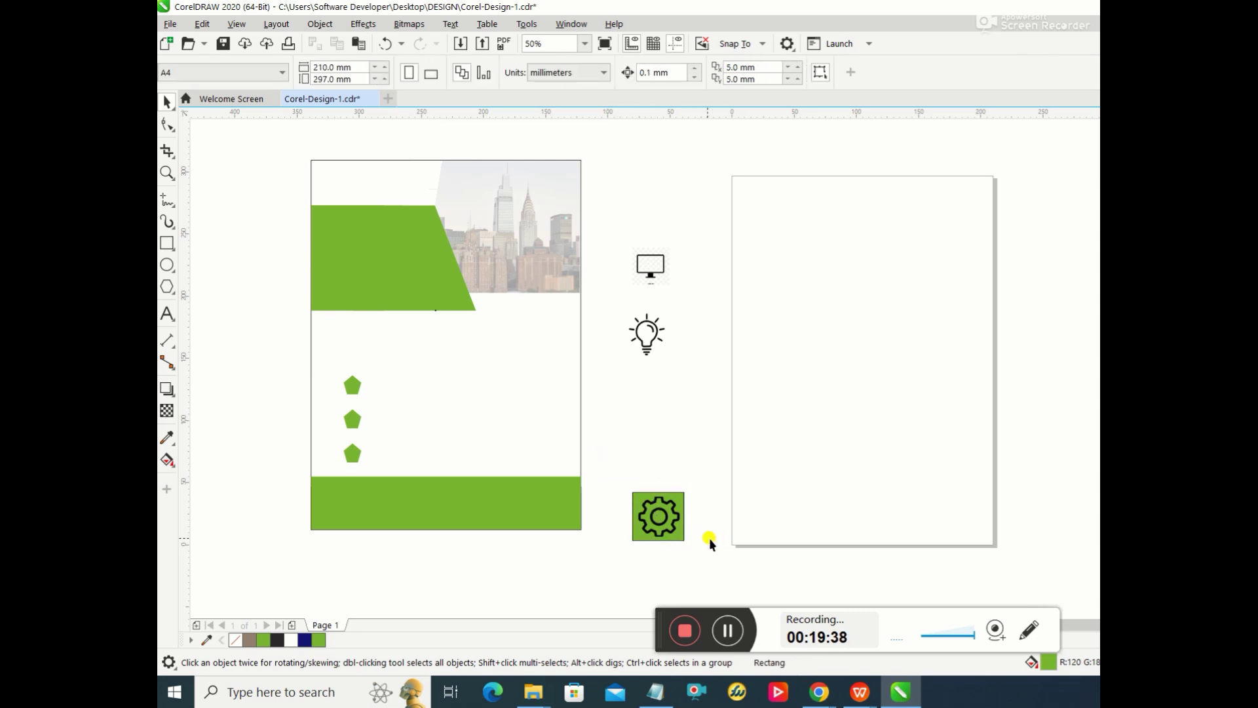
click(673, 522)
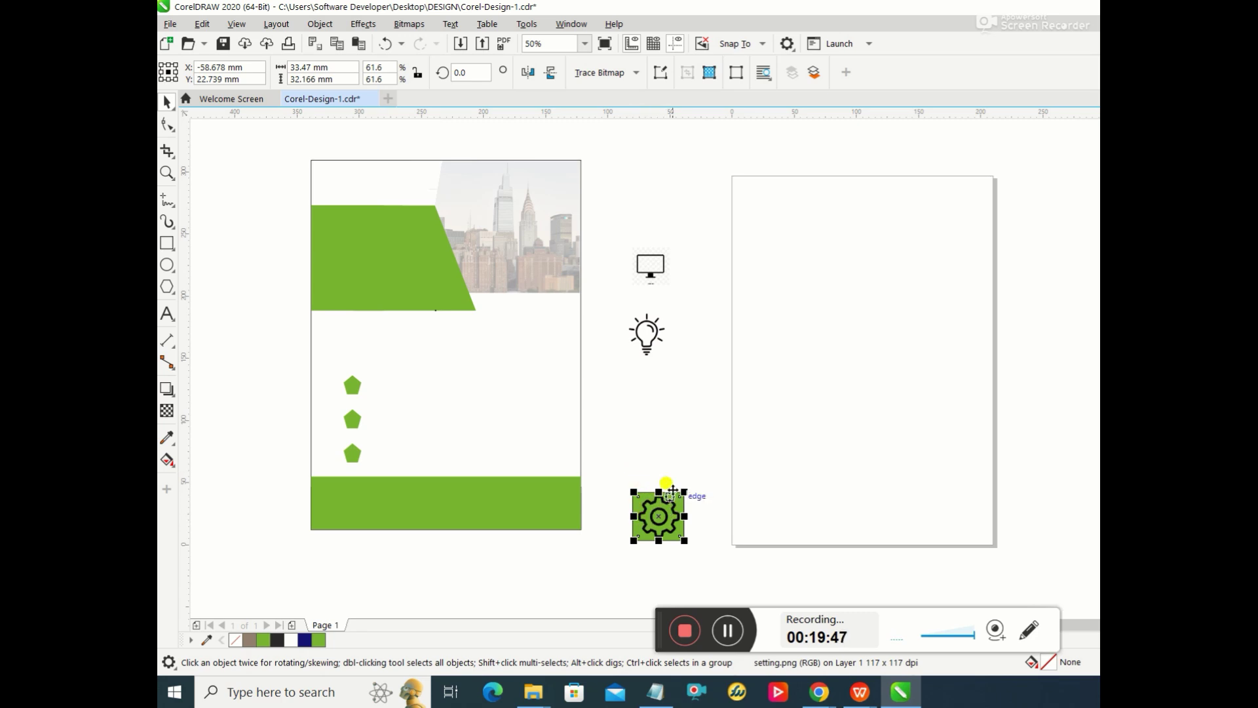
click(647, 266)
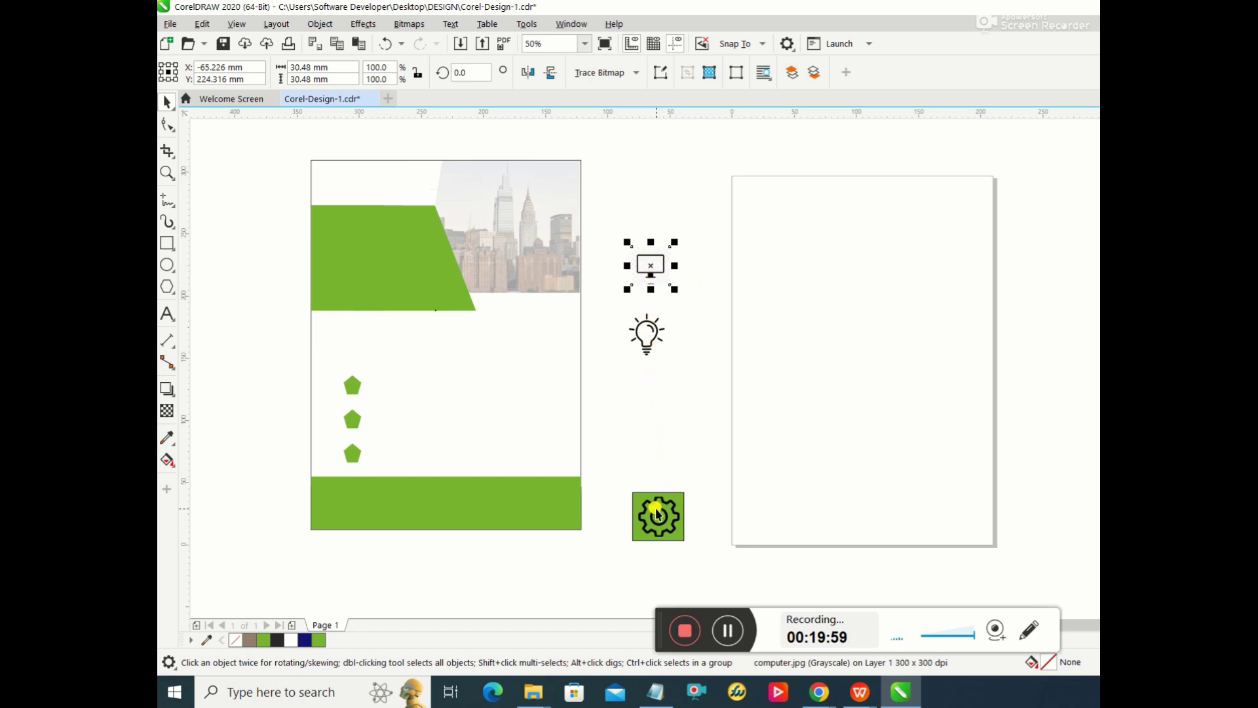
click(682, 422)
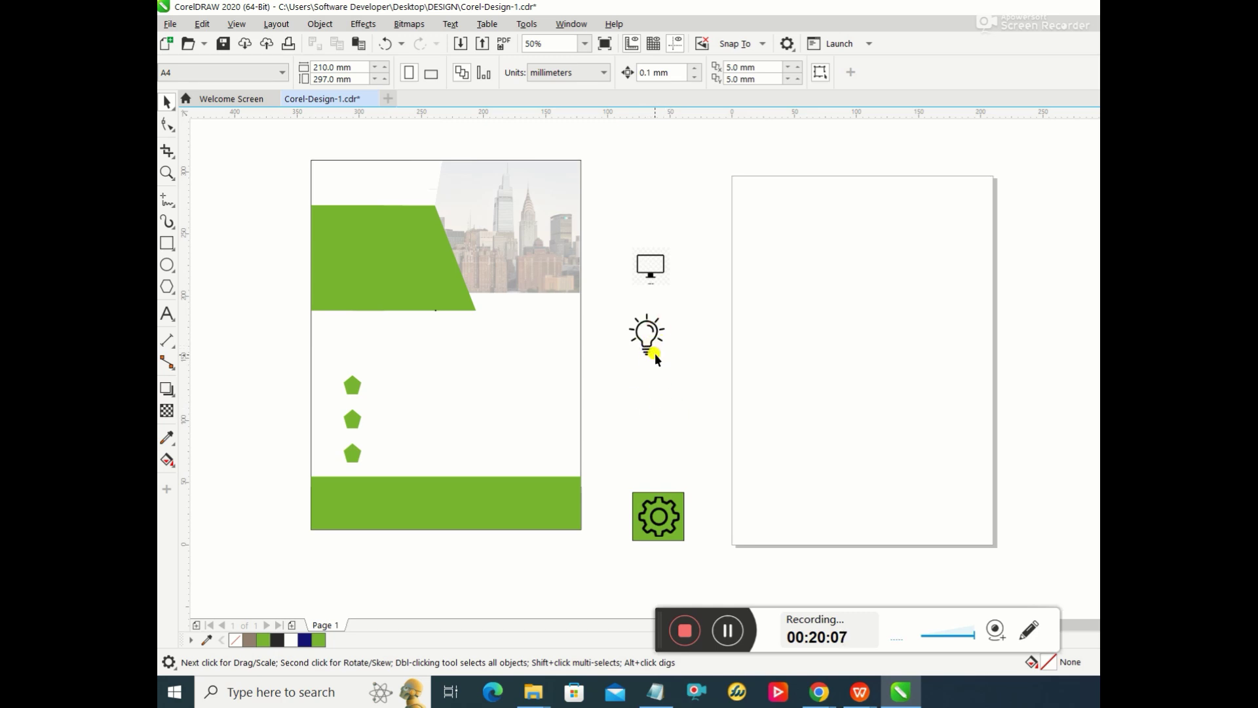
click(652, 269)
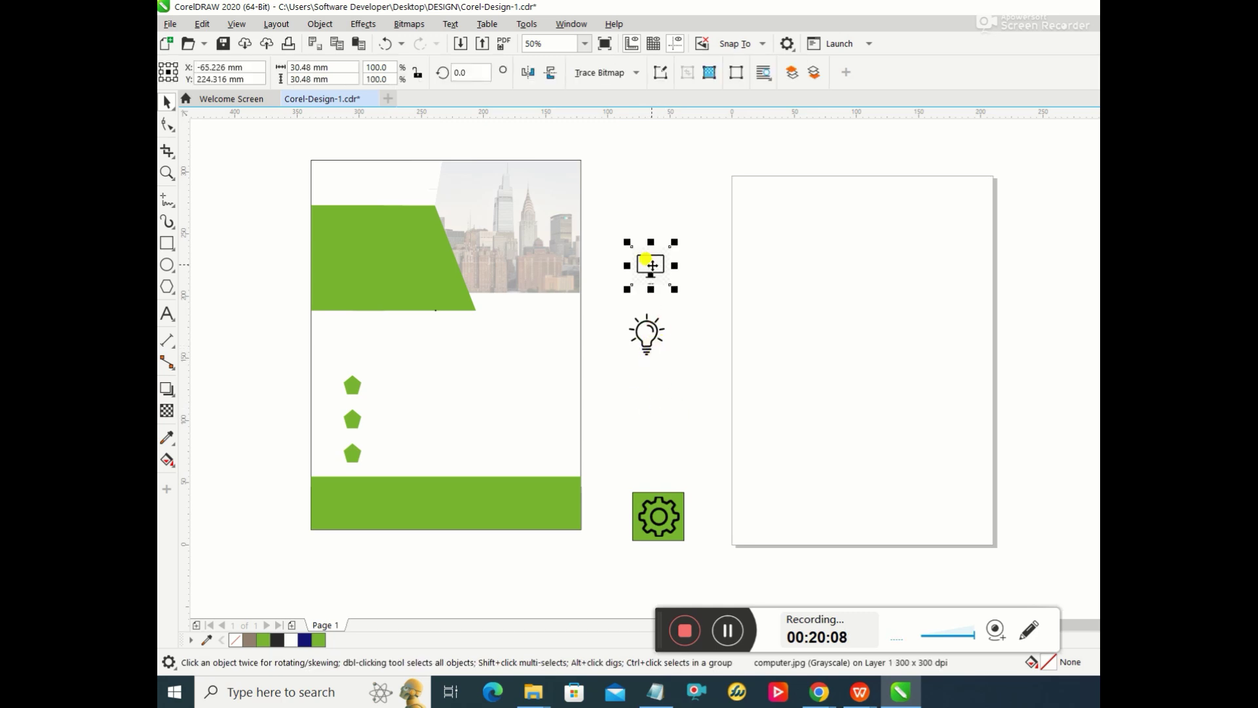
click(645, 331)
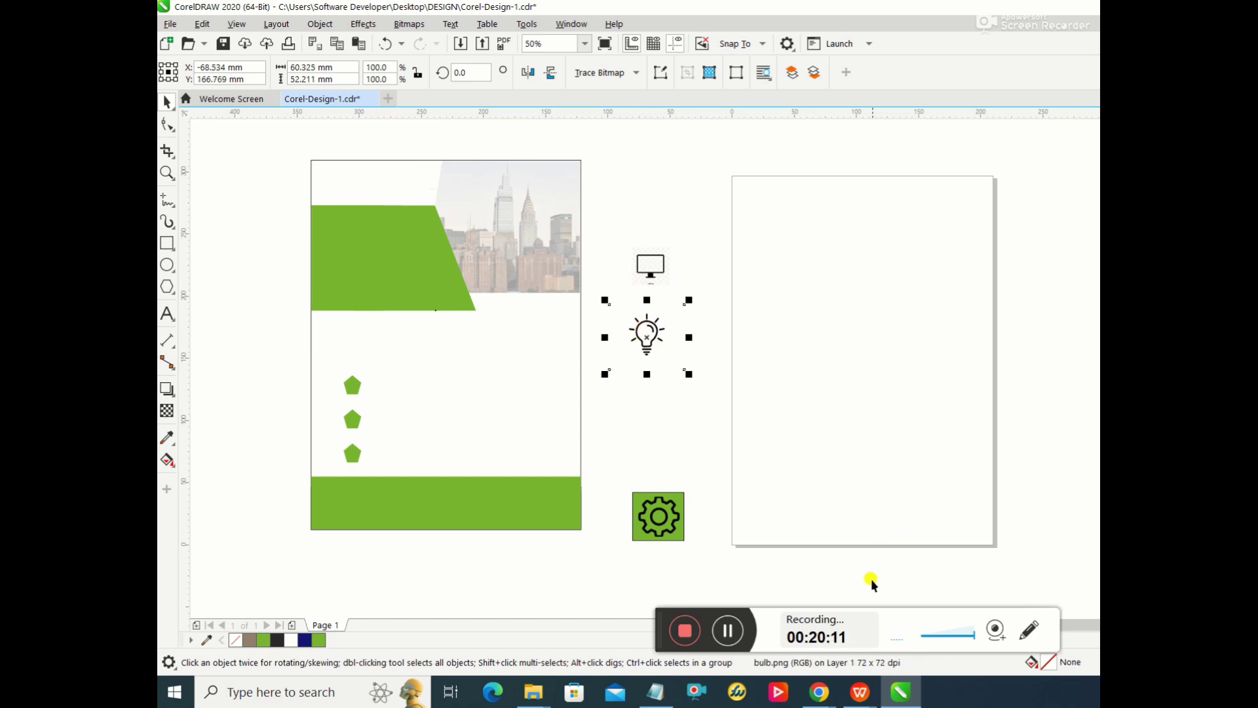
drag(656, 618, 670, 604)
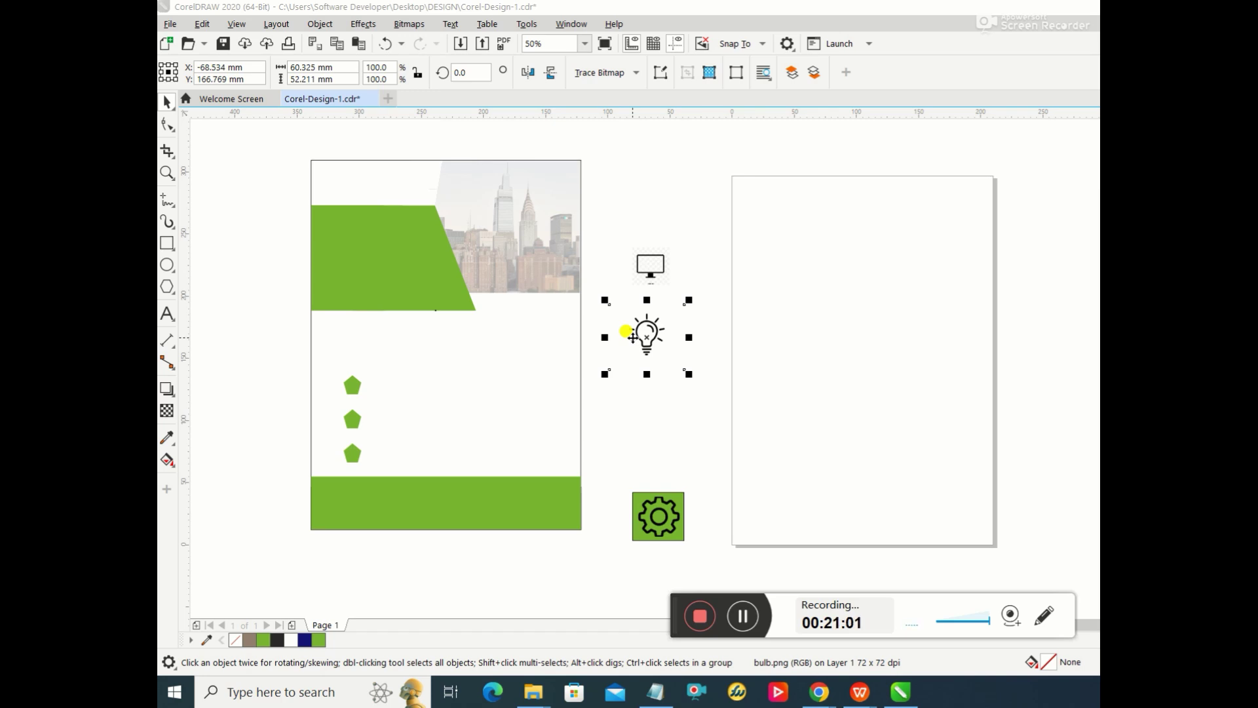
click(651, 264)
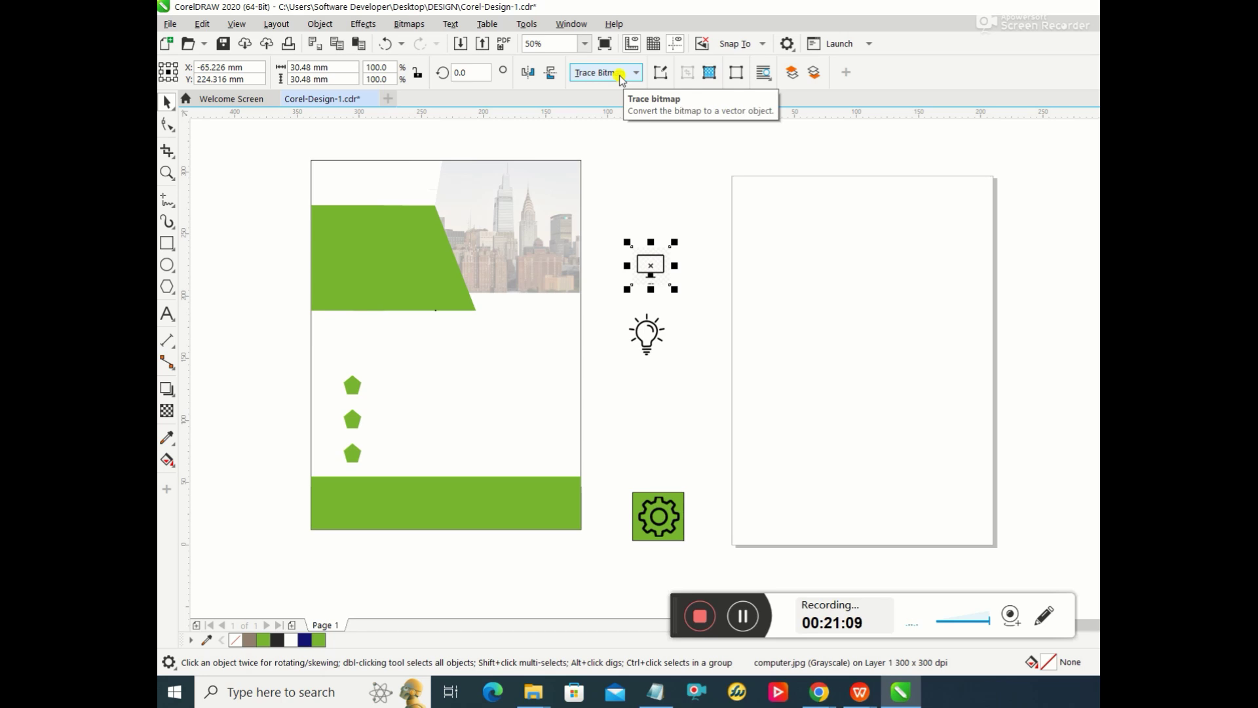
click(421, 24)
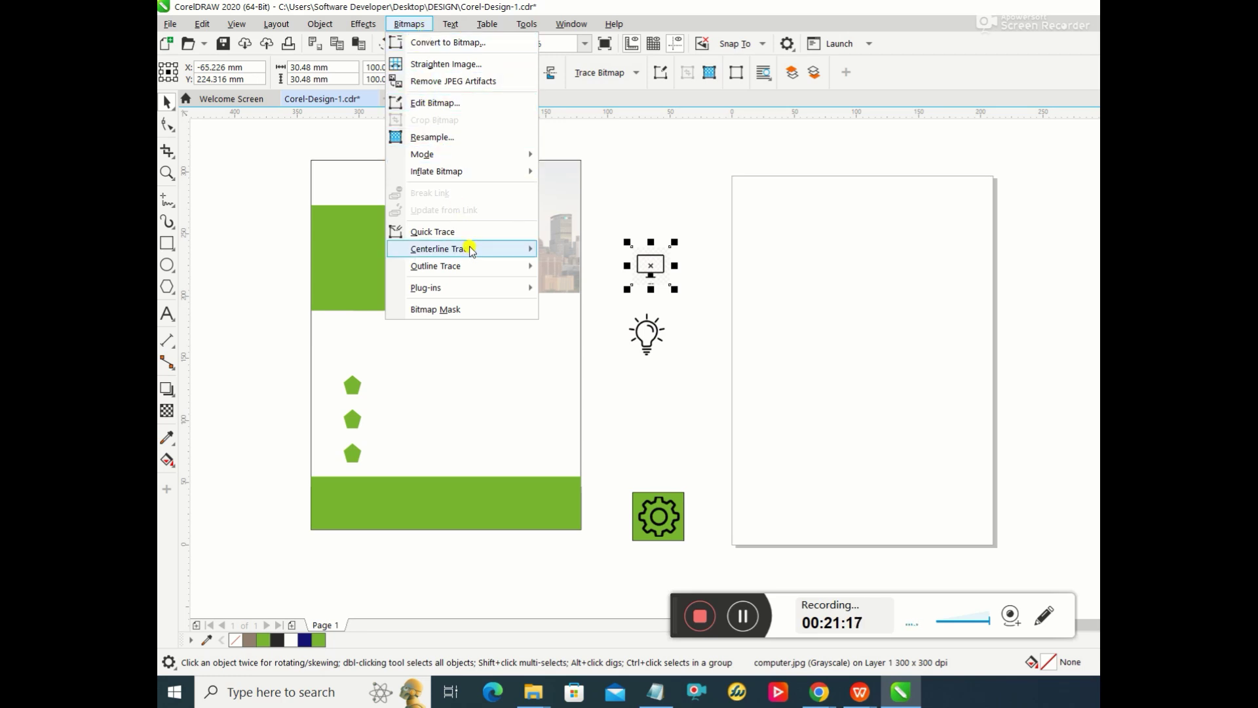
mouse_move(464, 268)
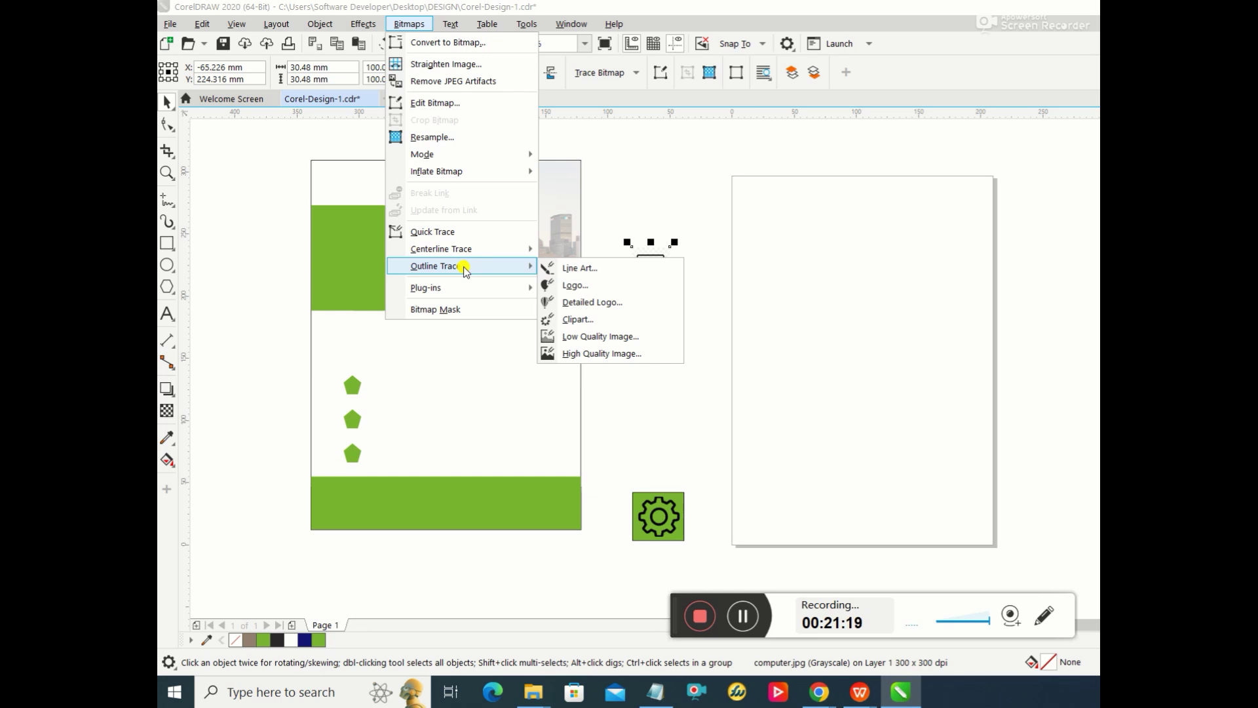
click(670, 244)
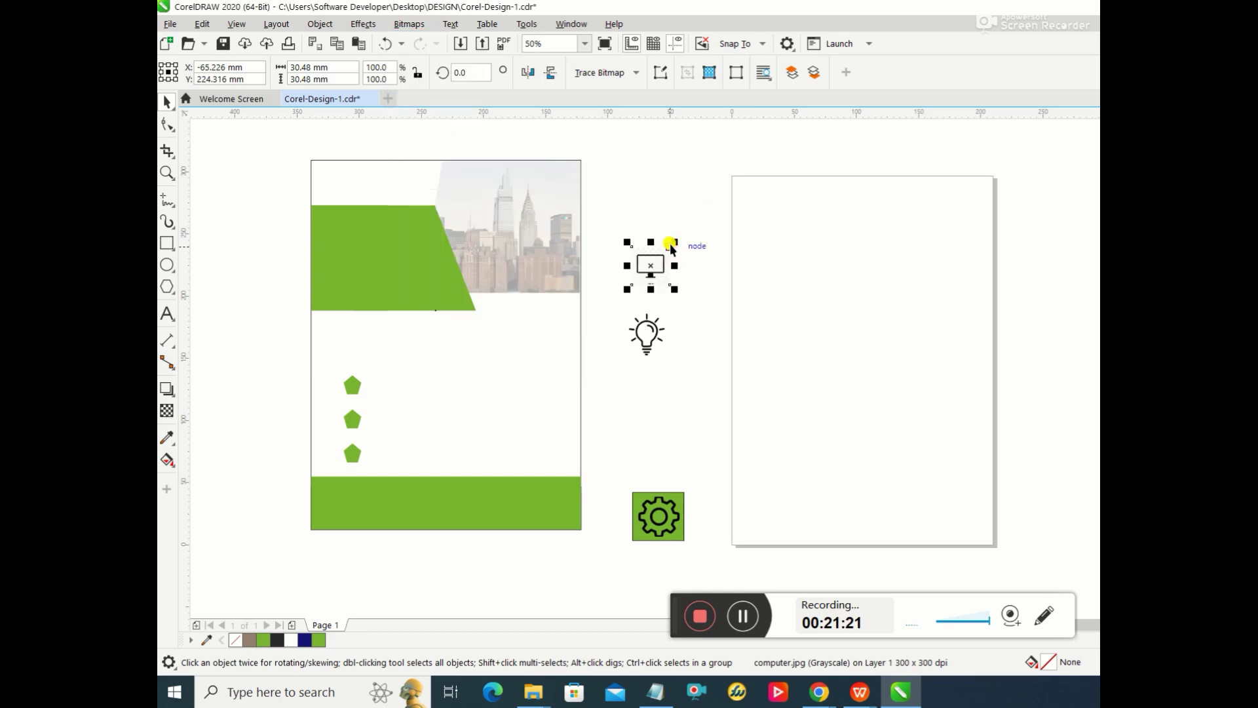
Step: Outline-trace the computer bitmap as a Detailed logo, with removal set to Color from entire image
click(650, 263)
click(655, 267)
click(613, 72)
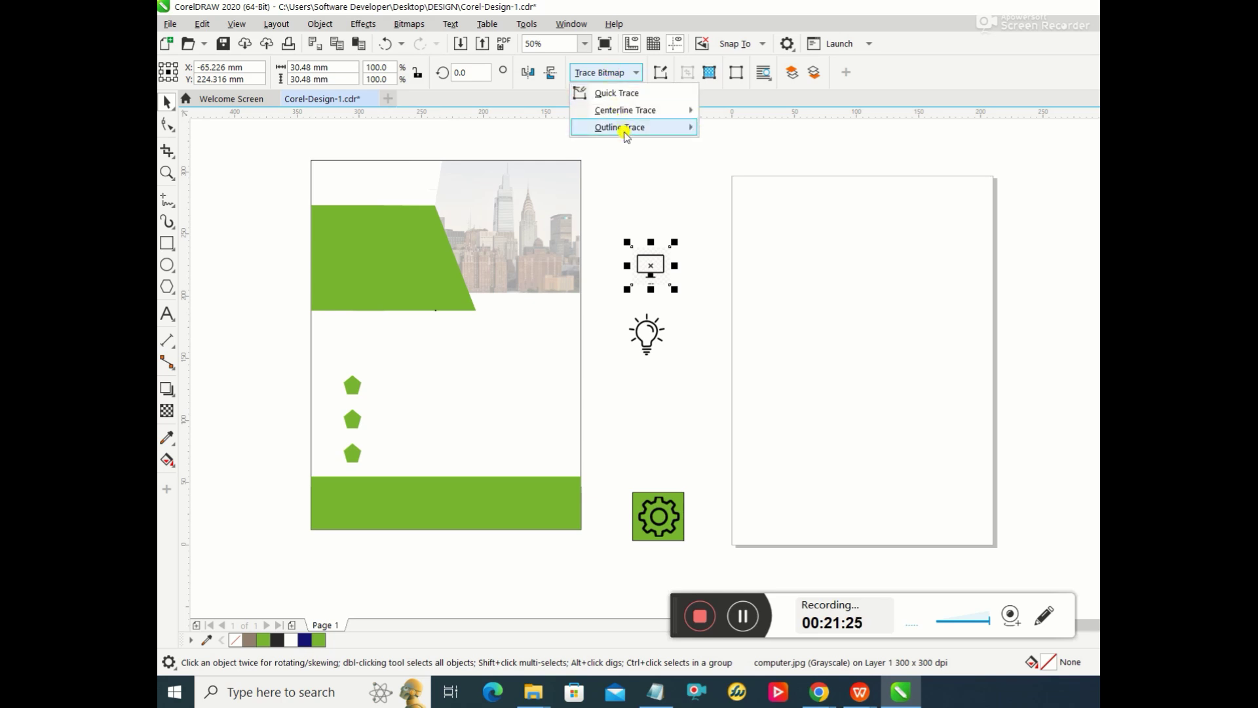
mouse_move(618, 133)
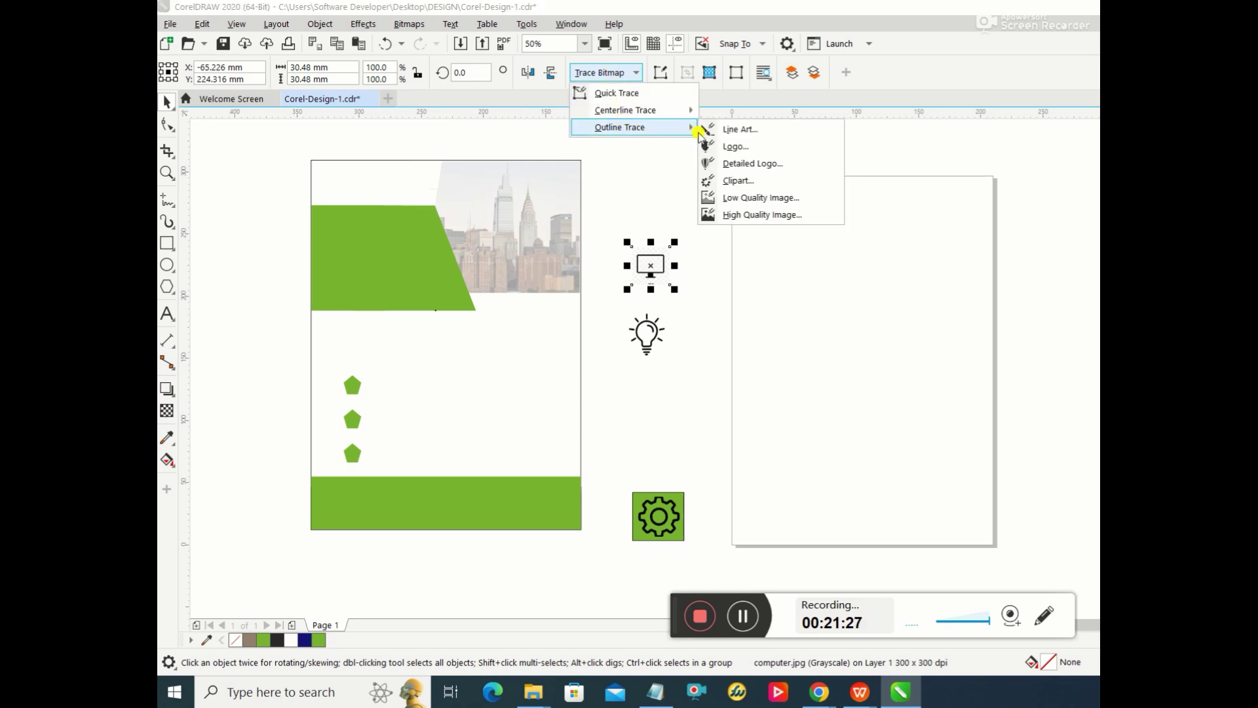
click(742, 171)
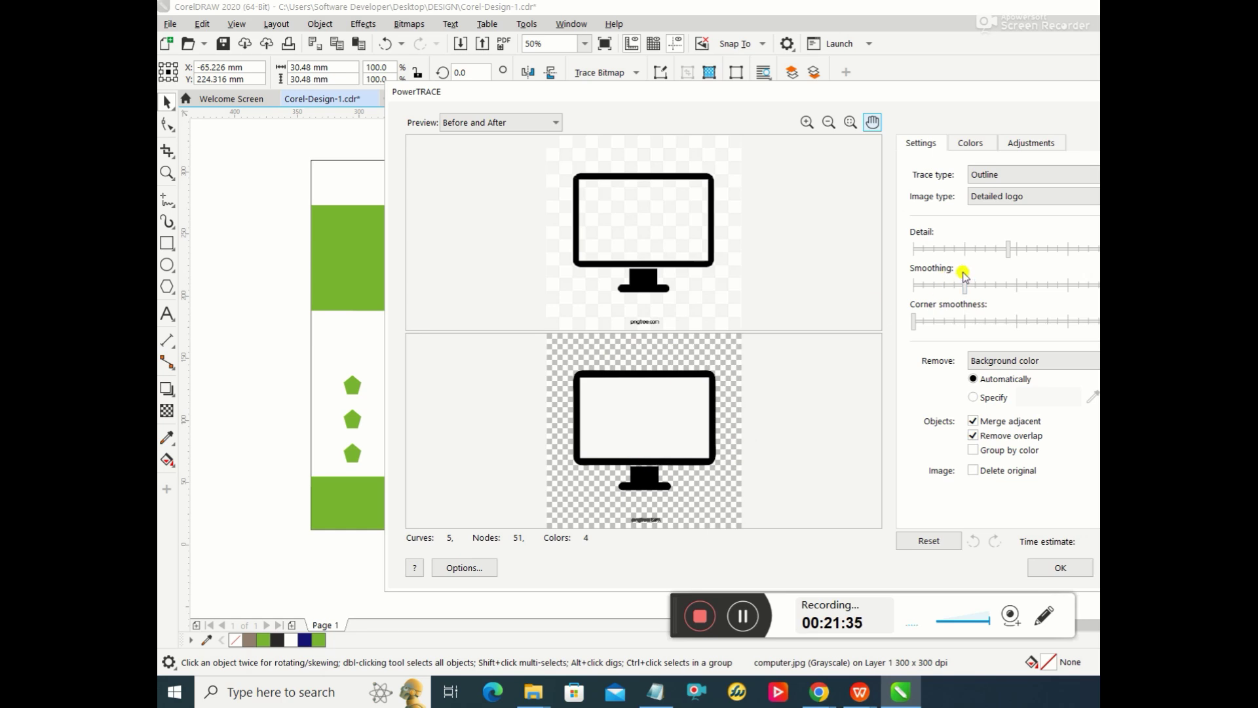
drag(952, 92, 829, 92)
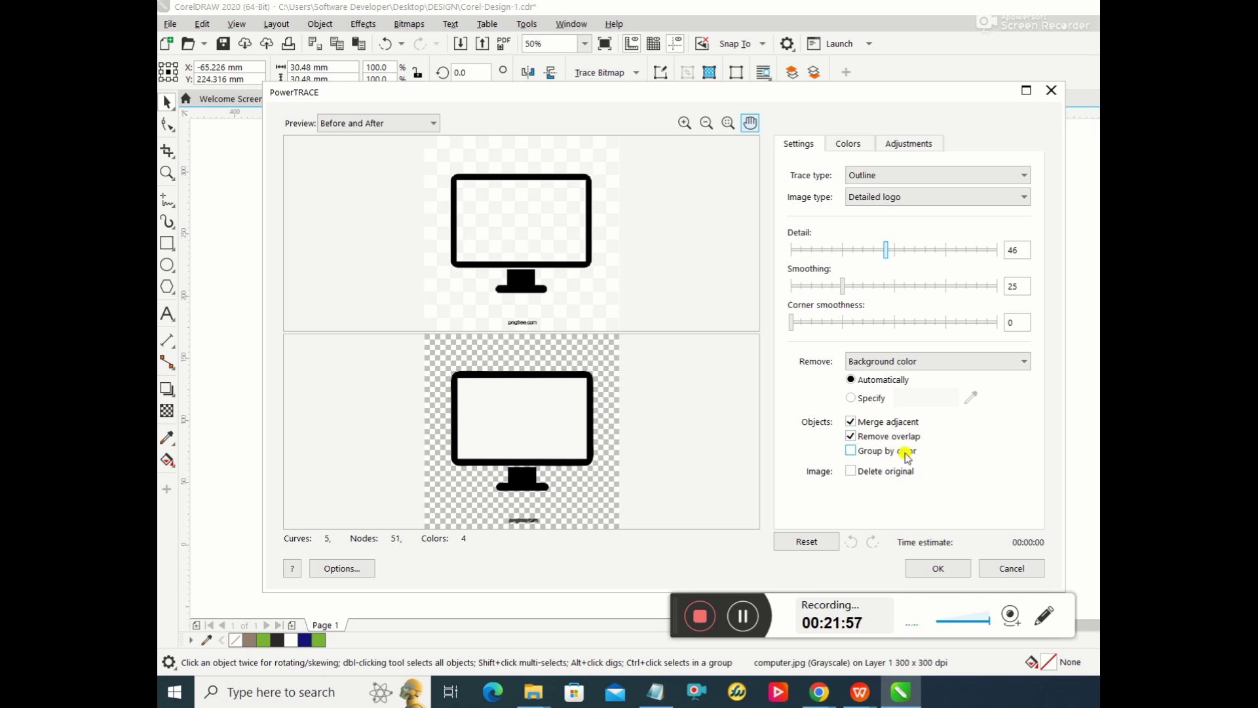
click(886, 361)
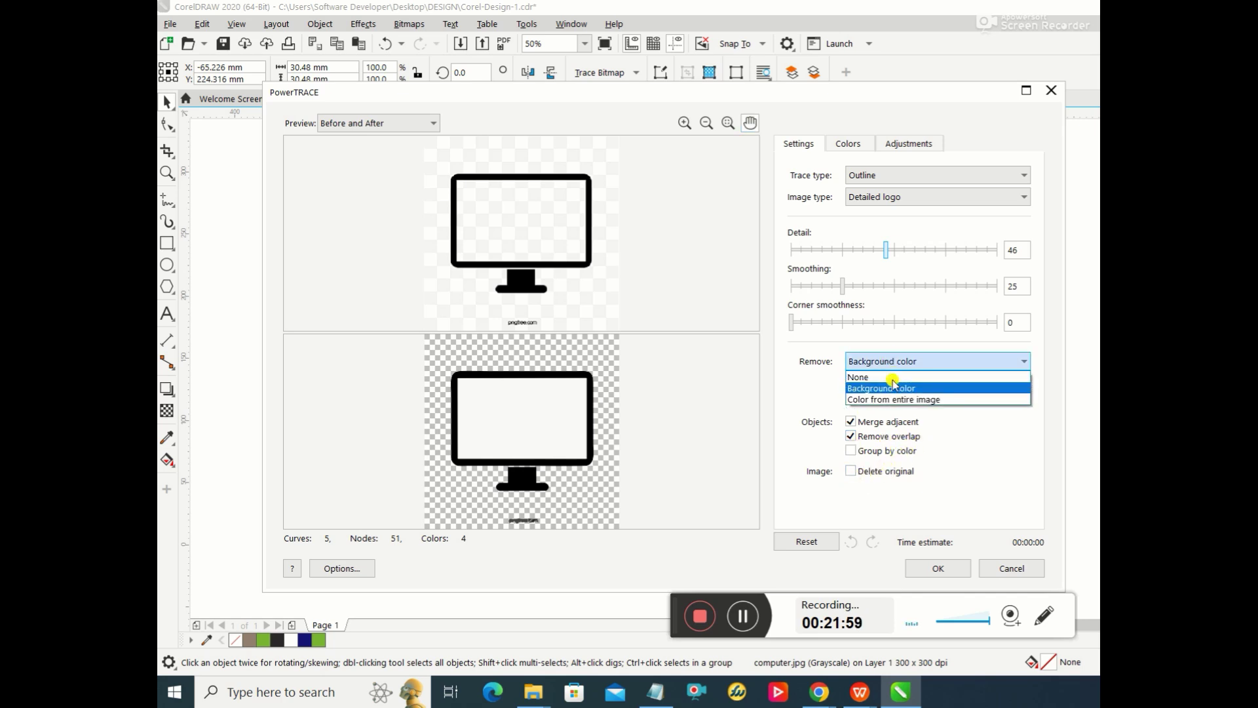
click(894, 399)
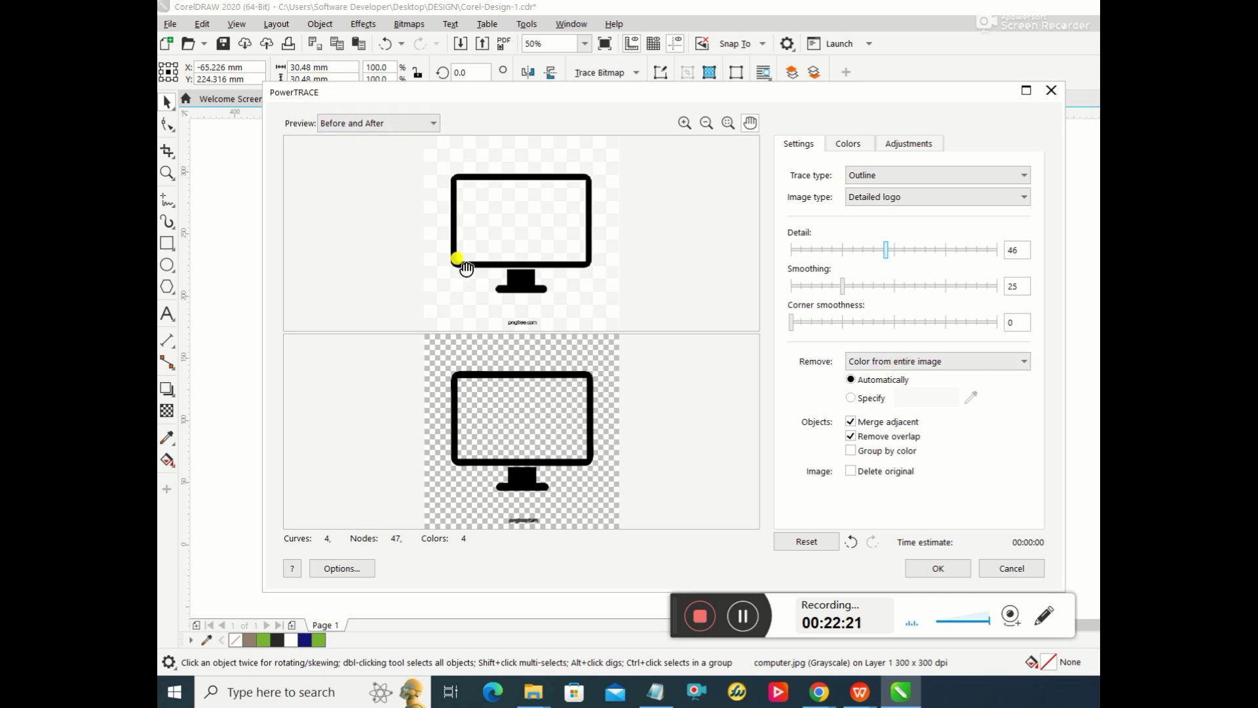
click(938, 569)
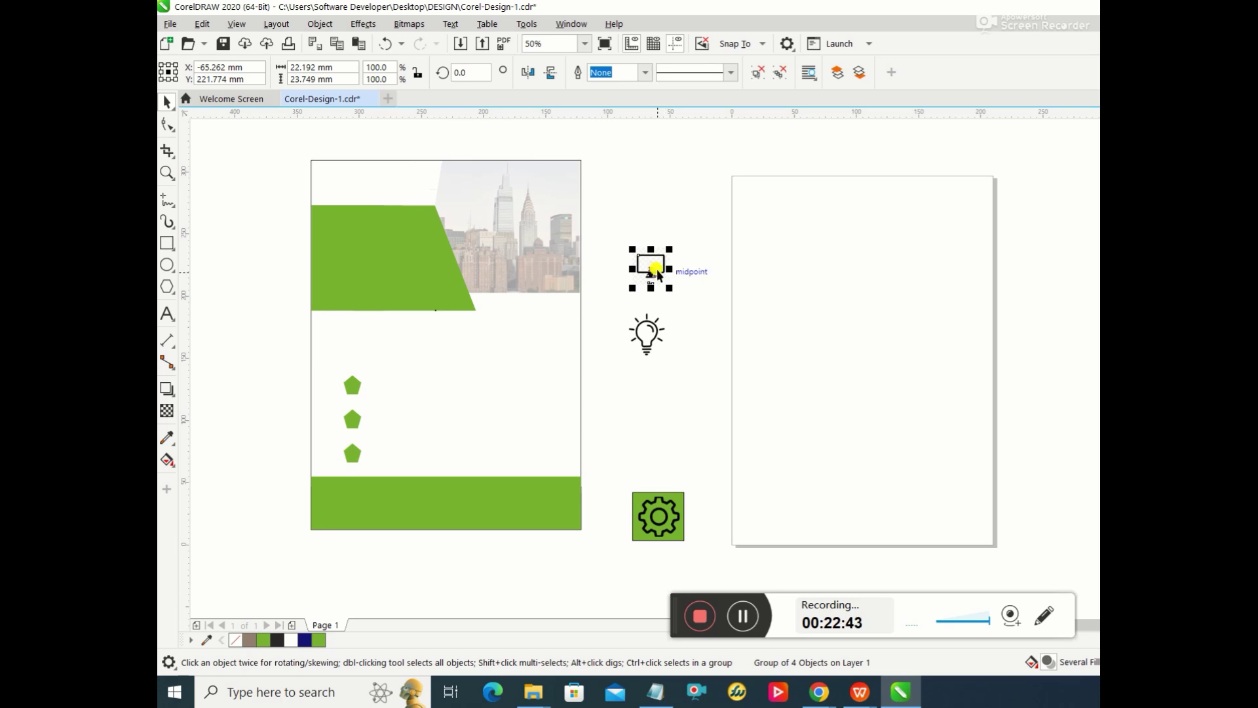
Step: Move the traced computer icon off the original bitmap and place it just above
drag(657, 272, 663, 220)
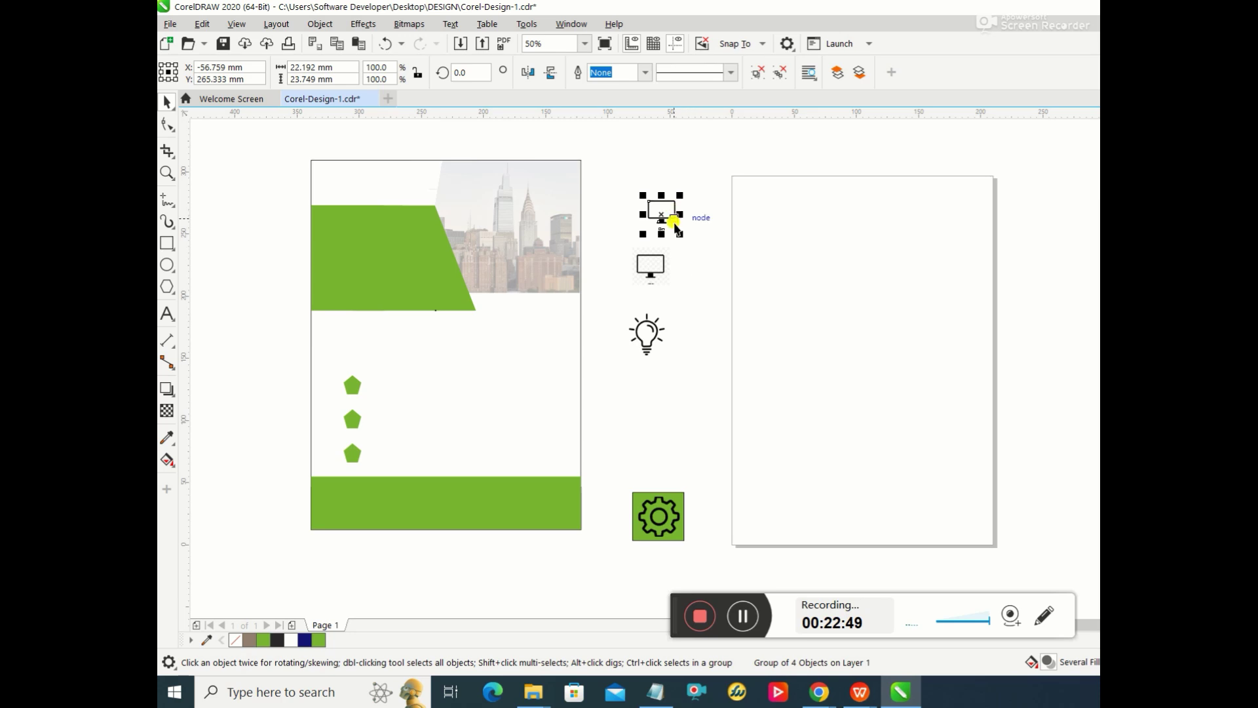
click(652, 269)
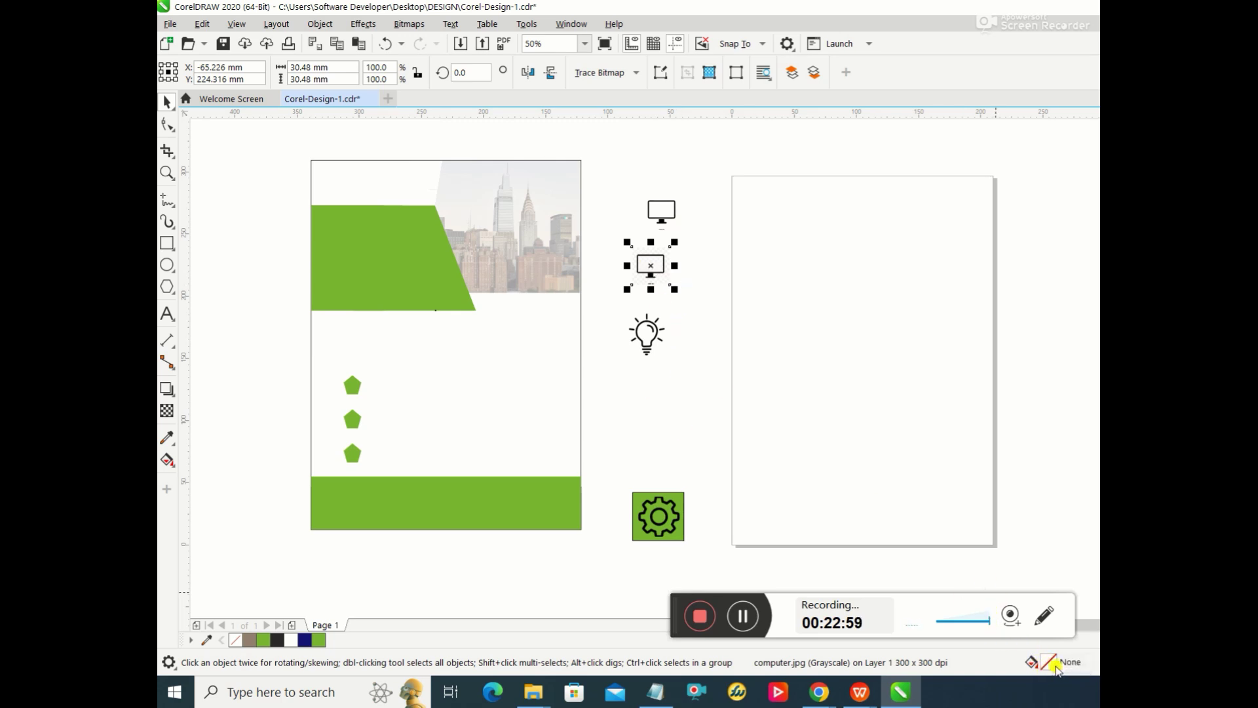
click(664, 227)
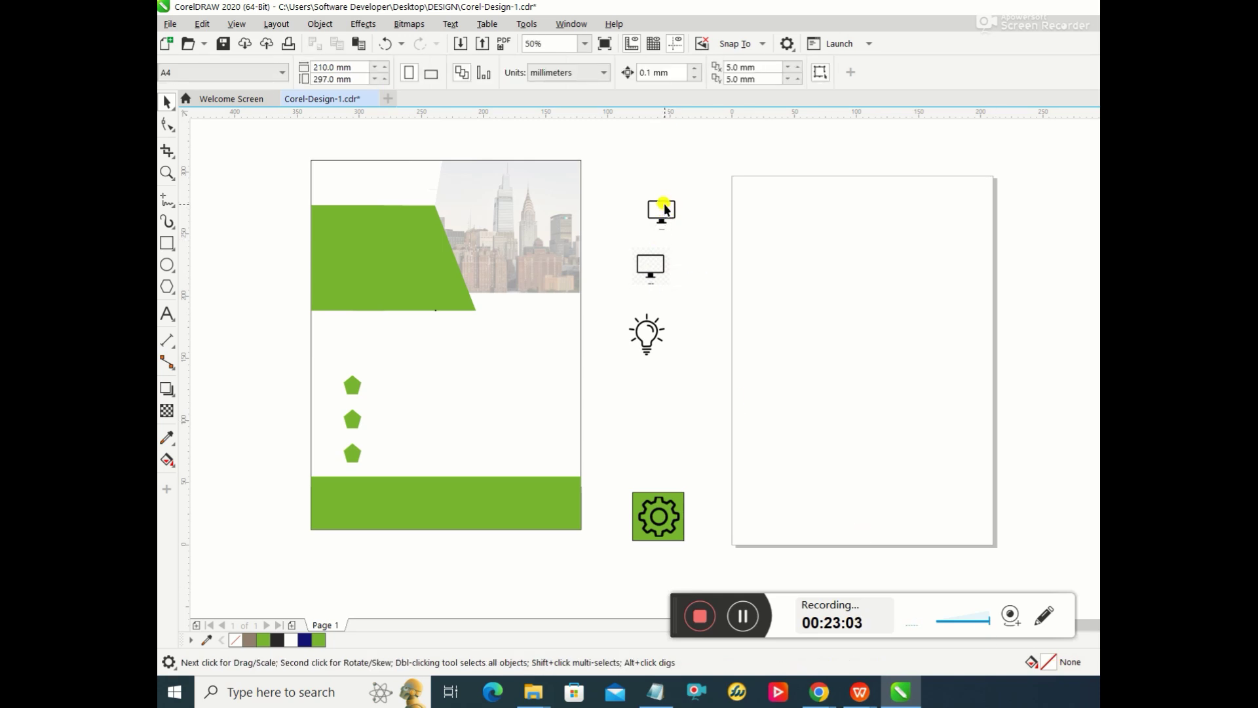
click(664, 208)
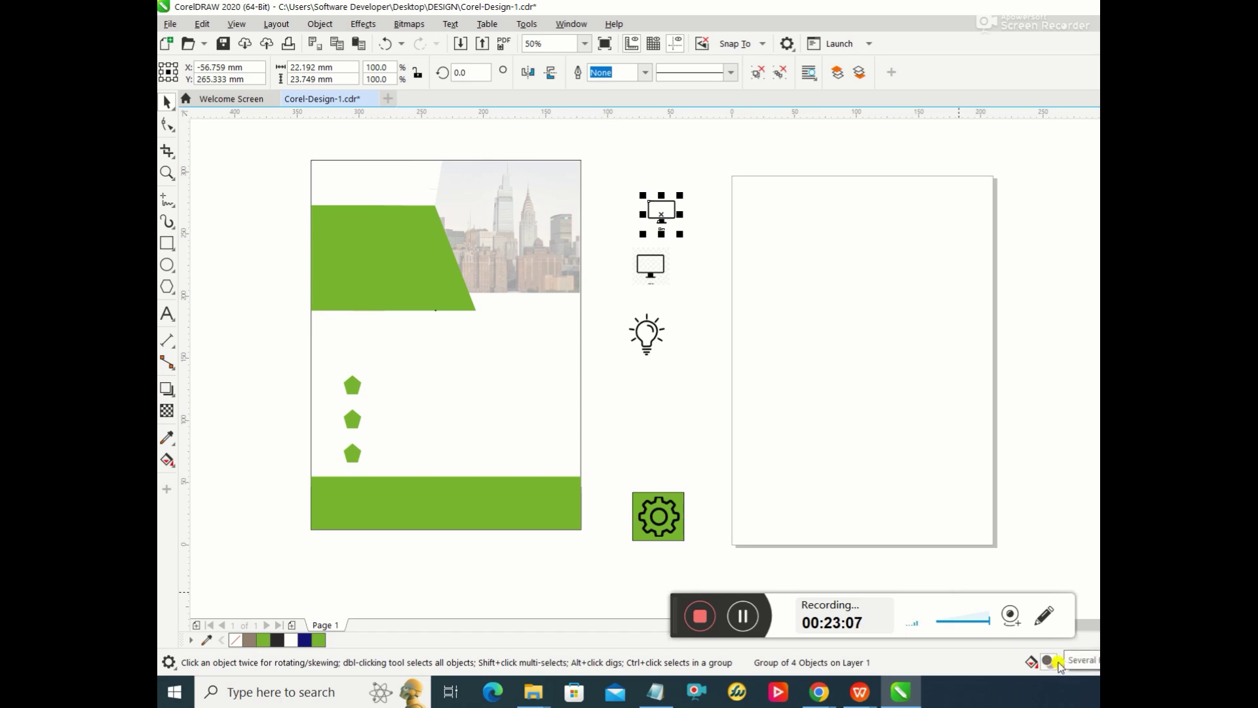
click(691, 243)
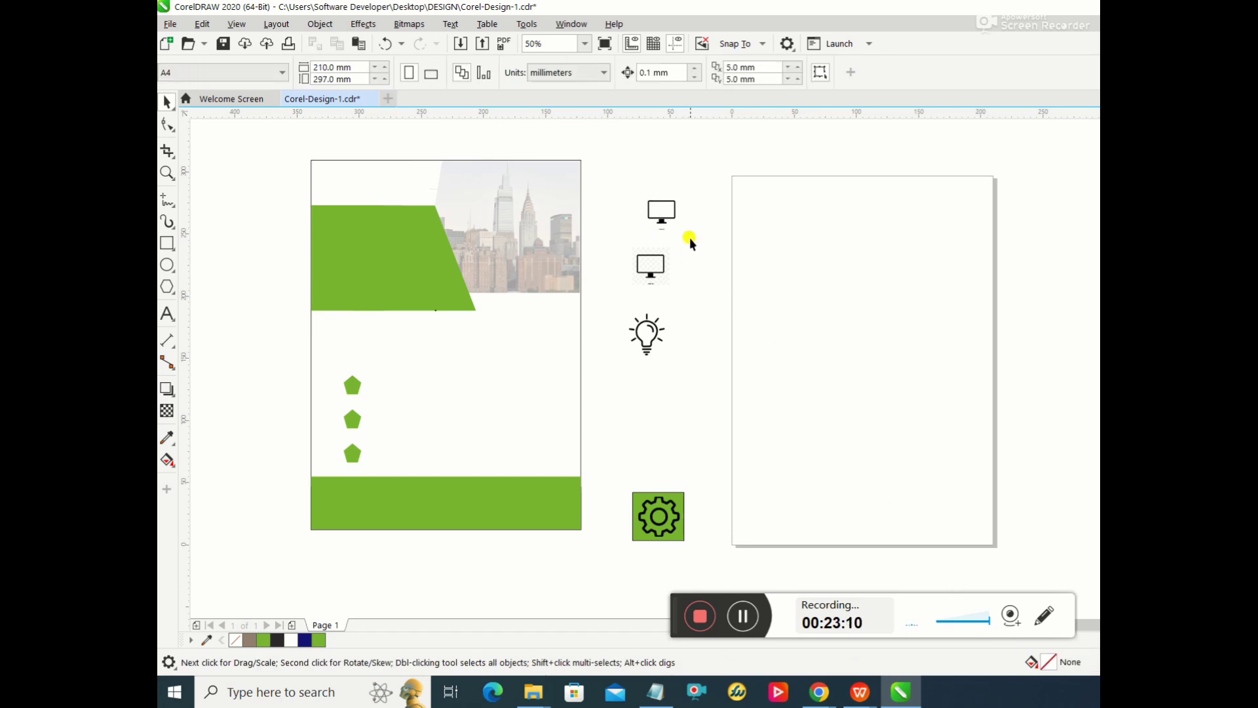
click(662, 211)
mouse_move(662, 211)
mouse_down()
mouse_move(401, 250)
mouse_move(657, 209)
mouse_up()
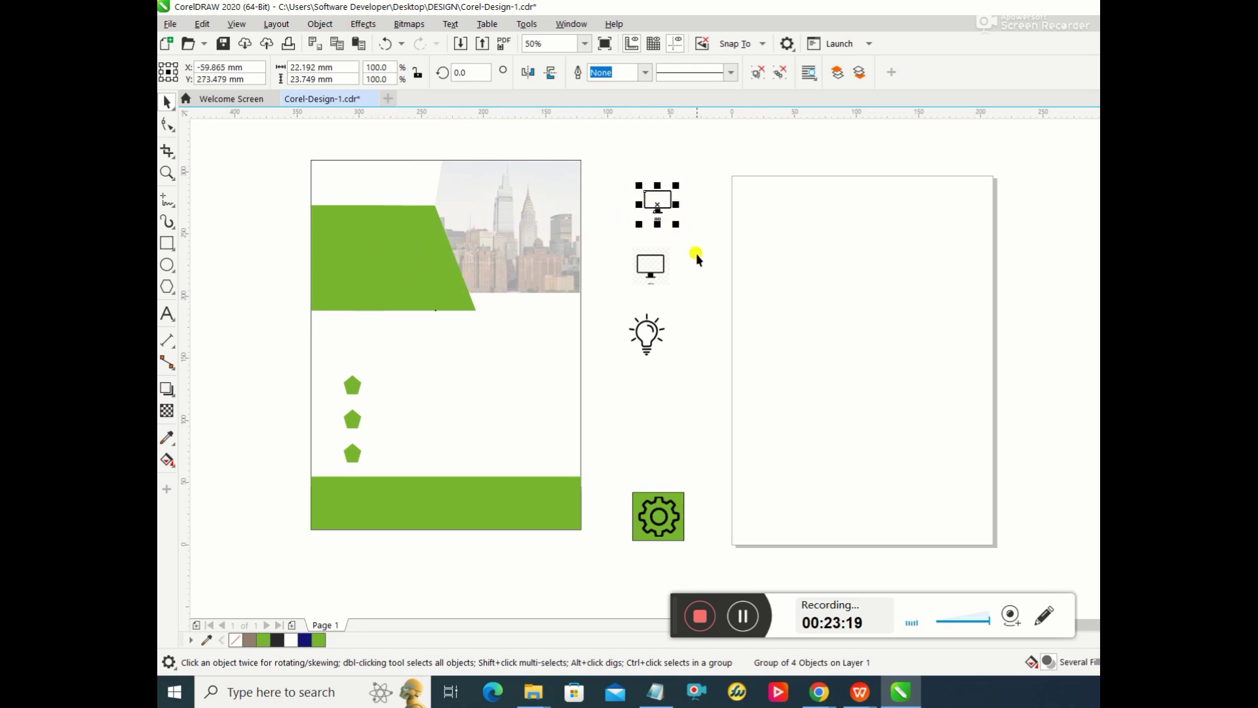
Step: Recolour the traced computer icon with a uniform White fill in the RGB color model
double_click(1048, 664)
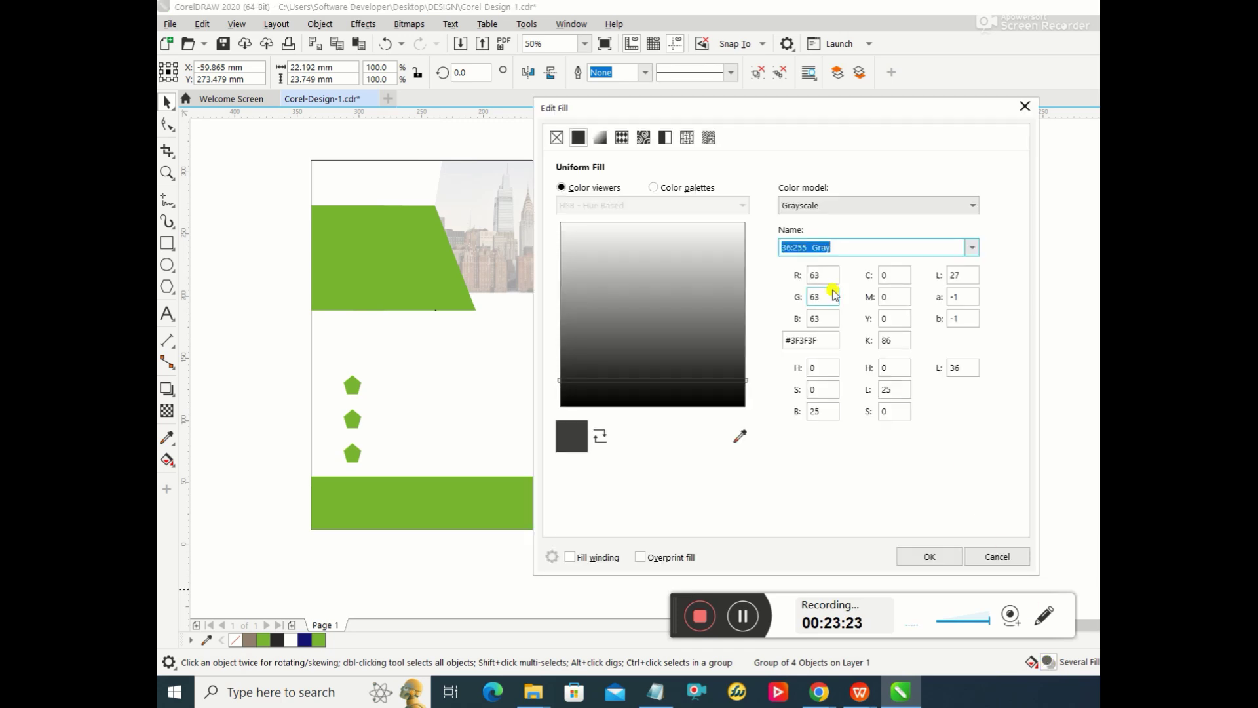
click(972, 247)
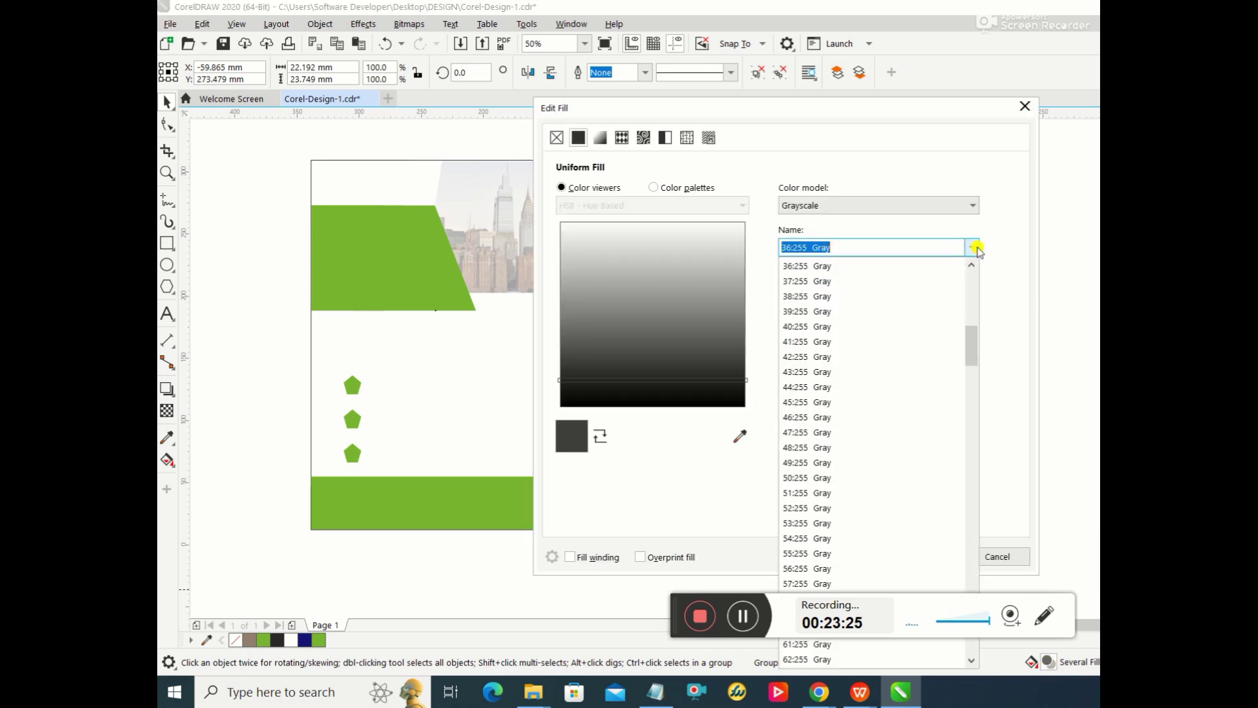
click(867, 202)
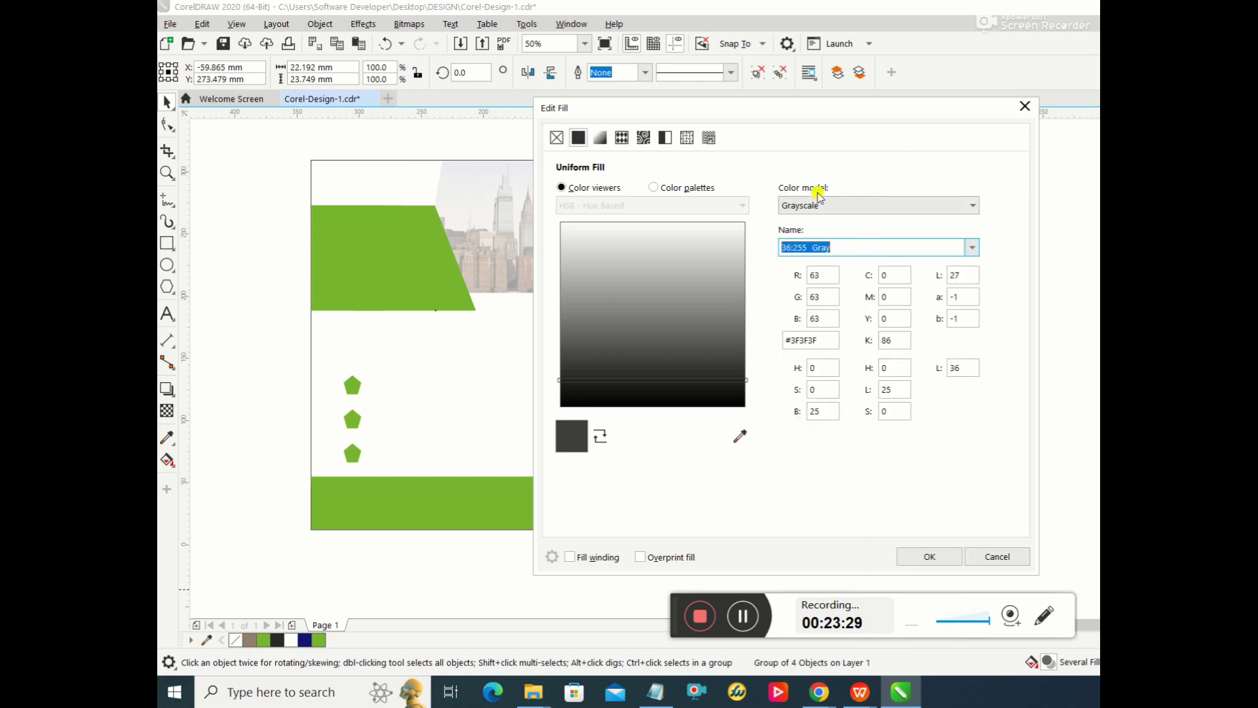
click(881, 205)
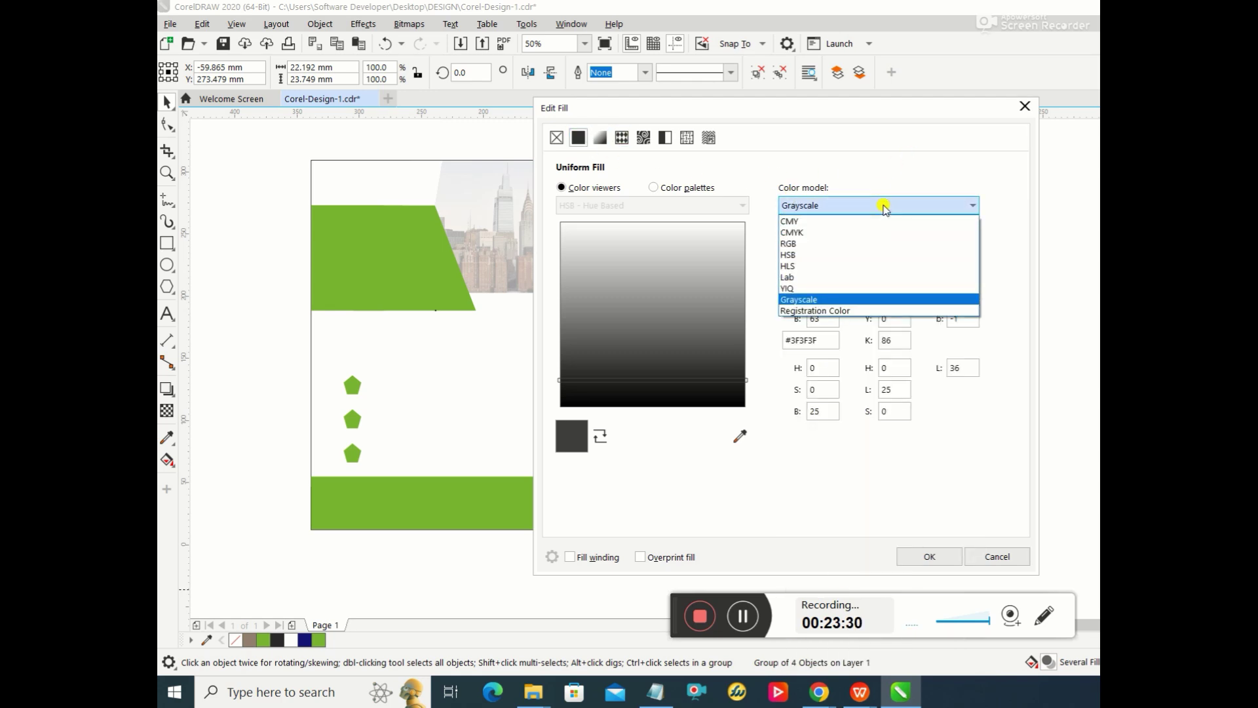
click(869, 243)
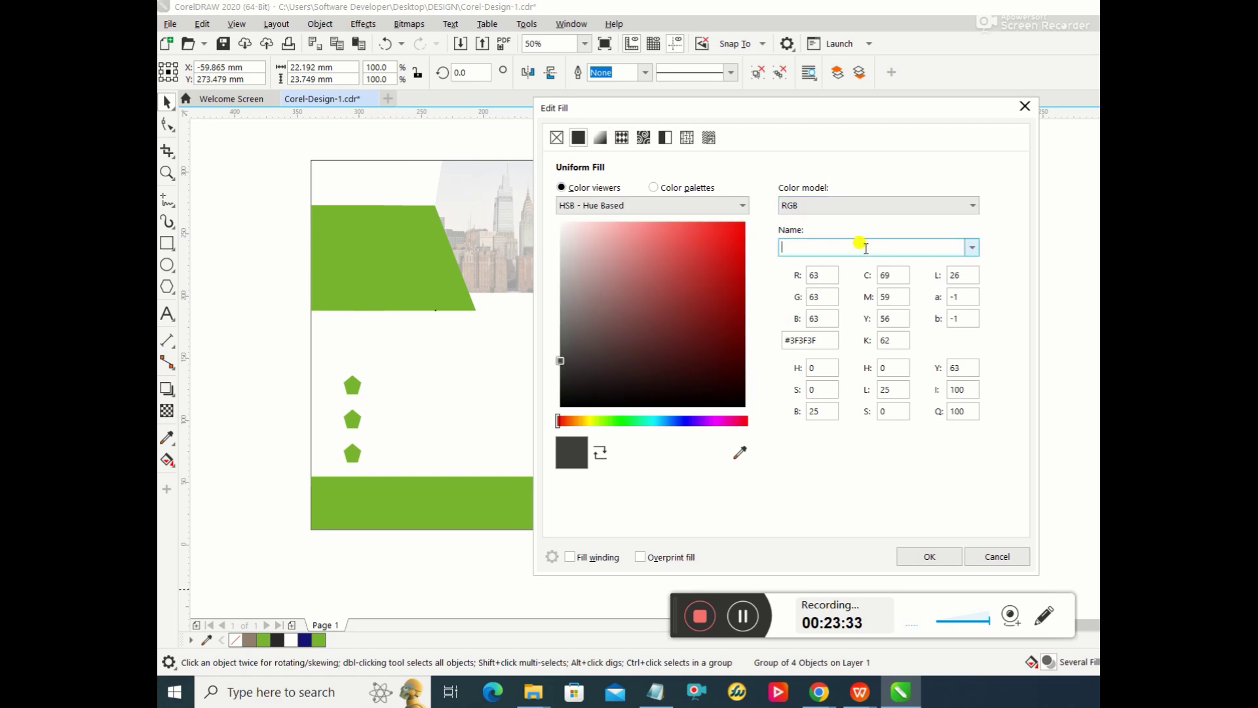
click(971, 247)
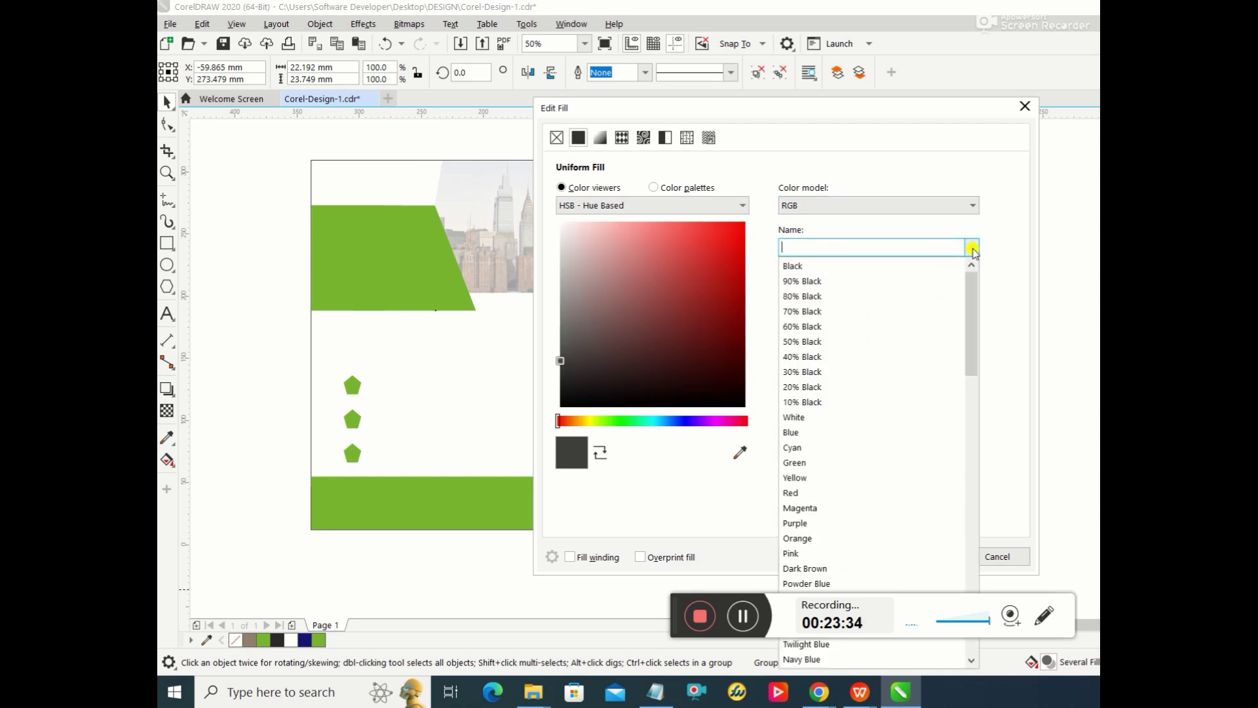
click(842, 418)
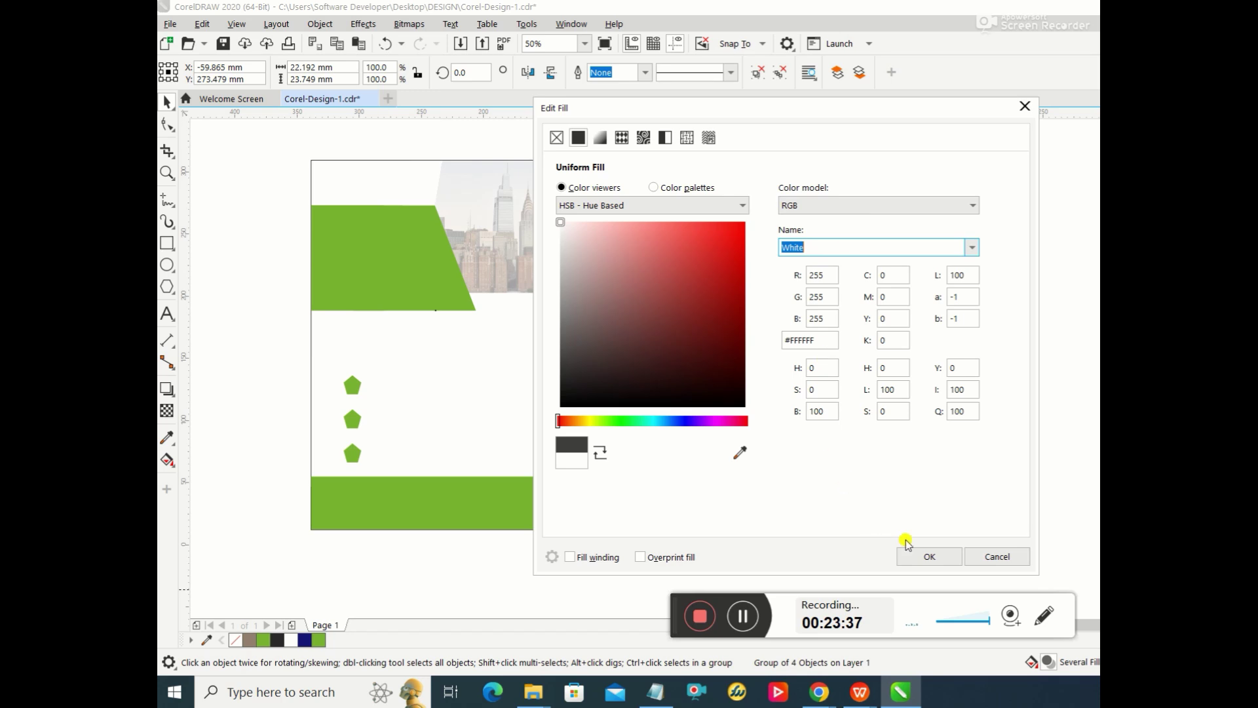
click(926, 554)
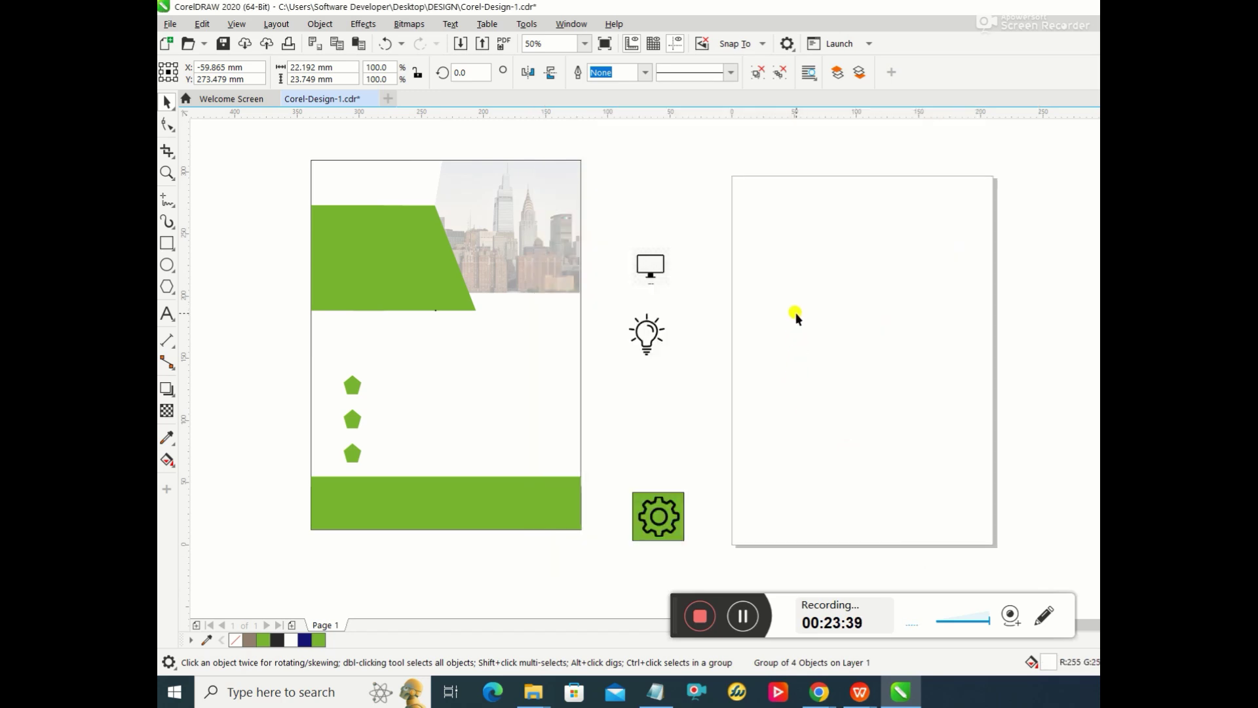
Step: Move the white computer icon onto the large green shape in the upper part of the flyer
click(659, 204)
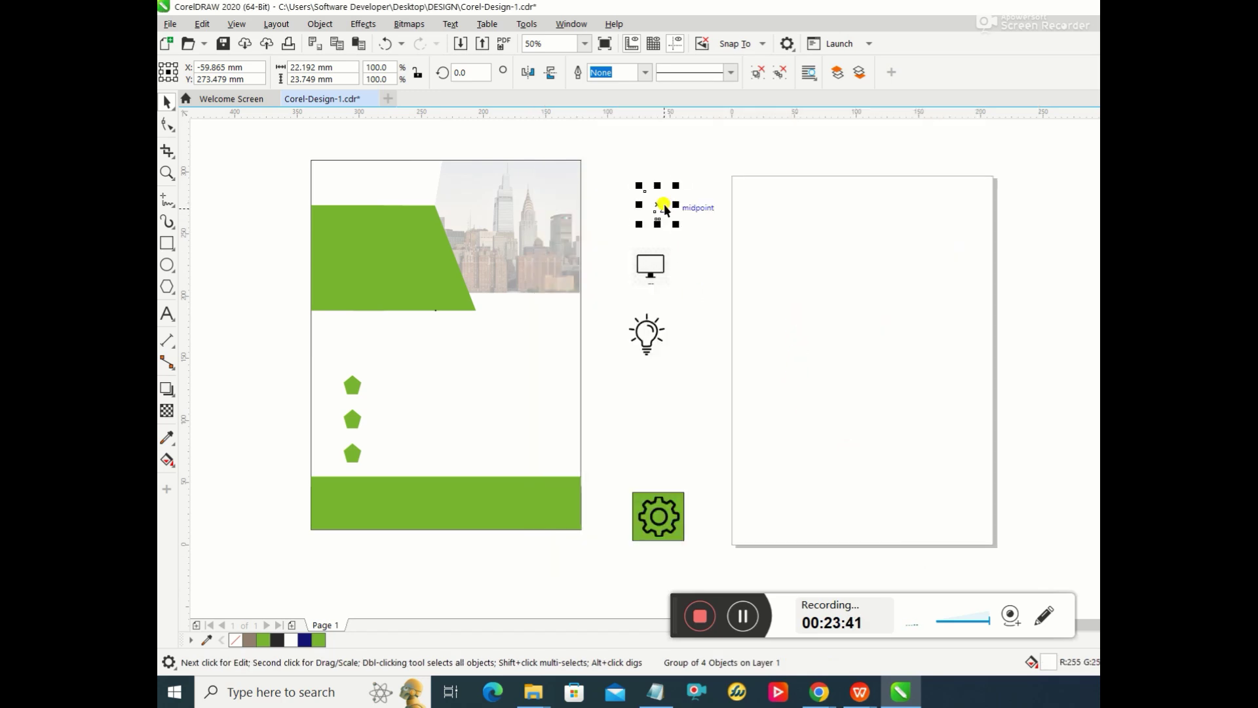
drag(659, 205, 388, 247)
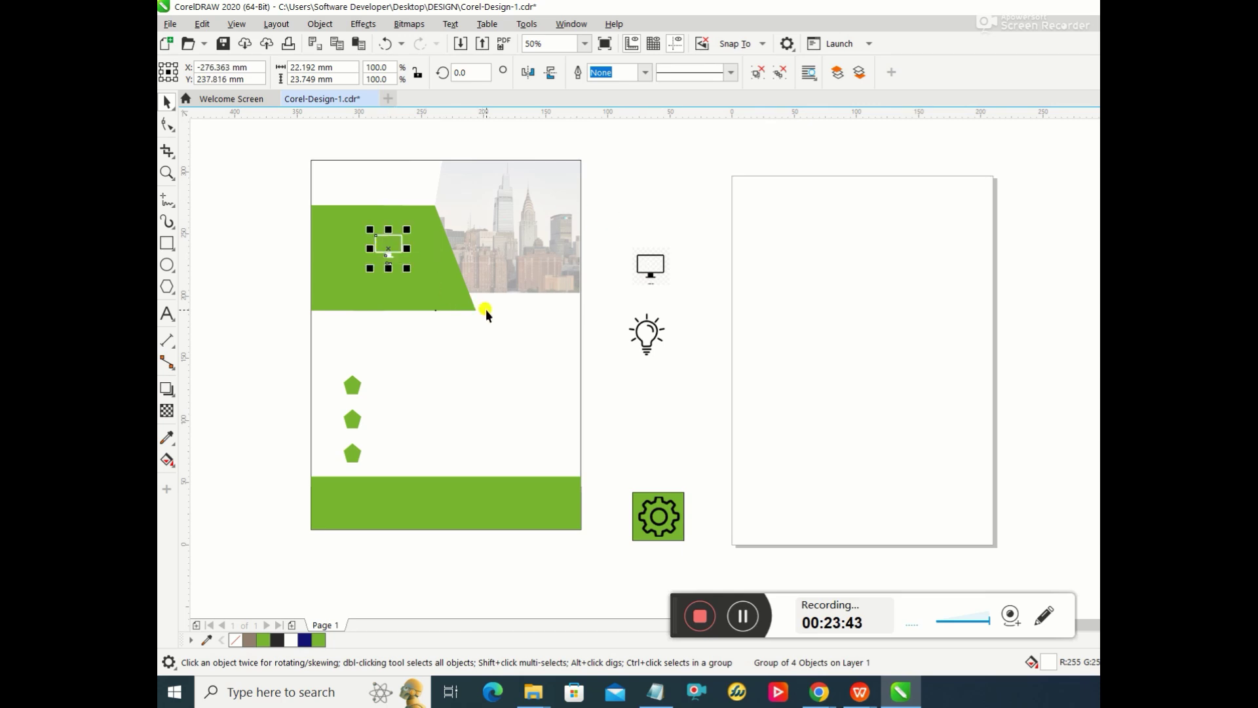
click(435, 271)
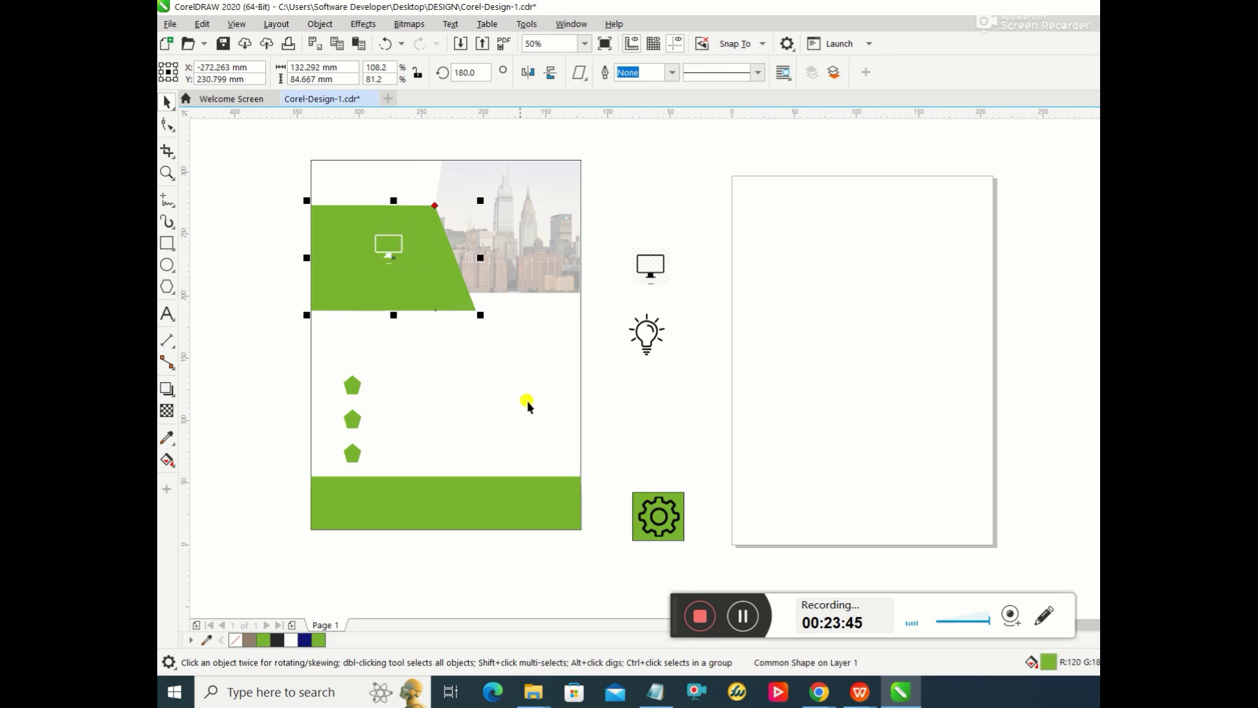
Step: Move the gear icon above the green square and place the white computer icon on the square
click(647, 532)
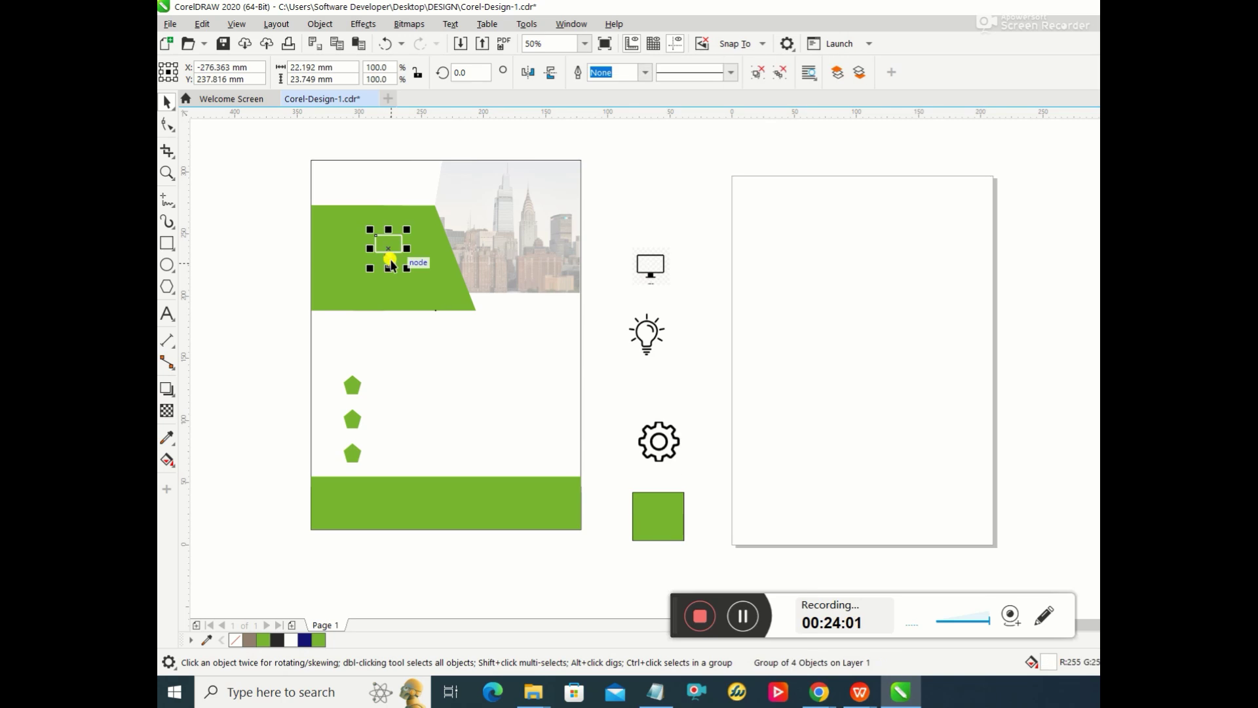
drag(391, 264, 656, 524)
click(708, 512)
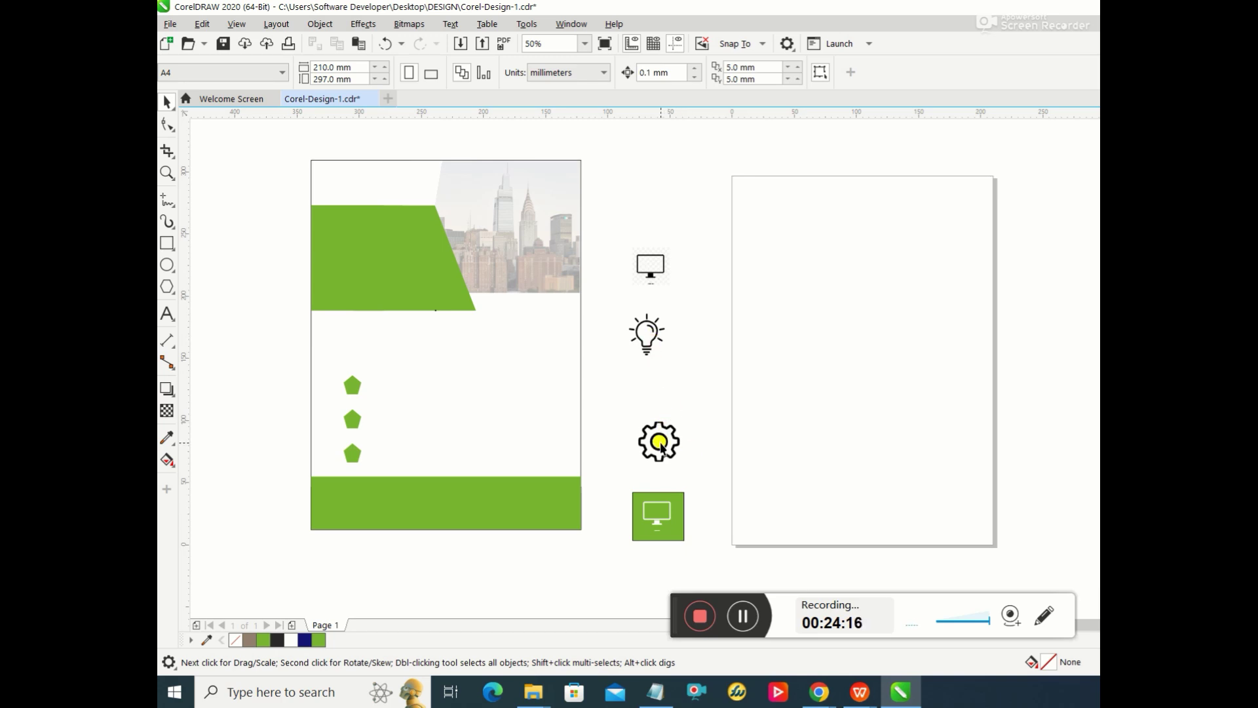
Step: Outline-trace the bulb bitmap as a Detailed logo, removing Color from entire image, and move the traced bulb off the original
click(647, 328)
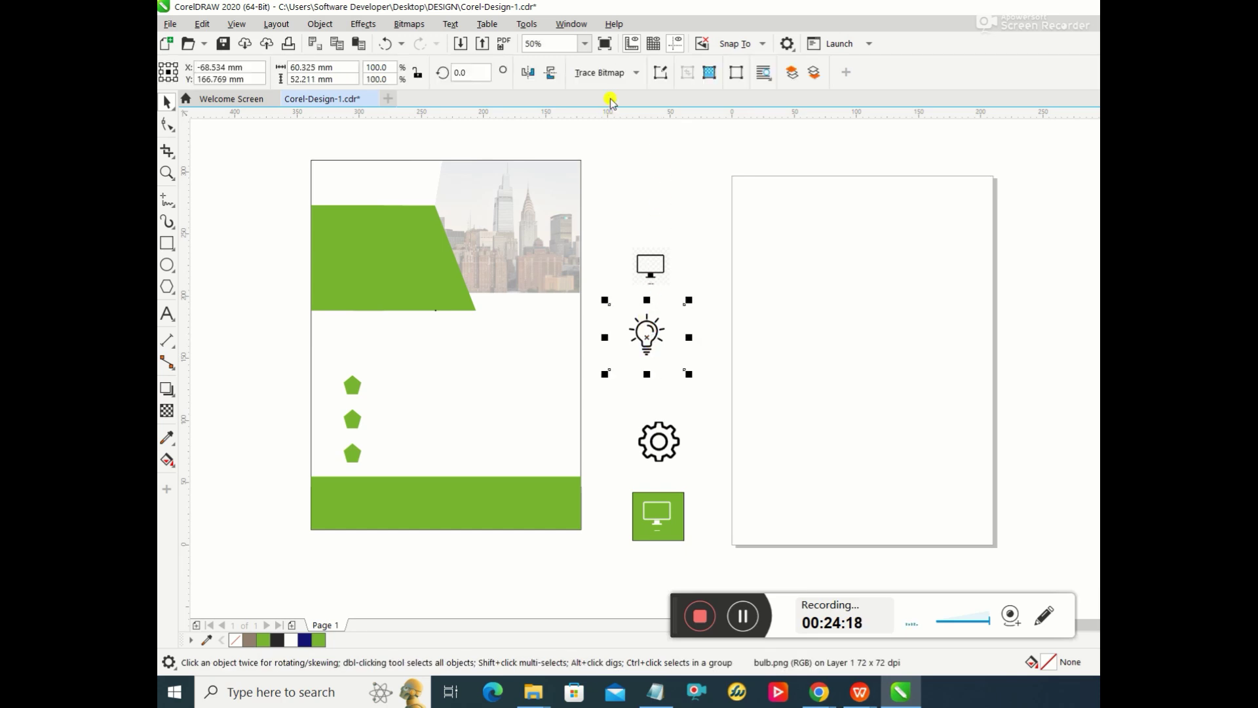
click(609, 72)
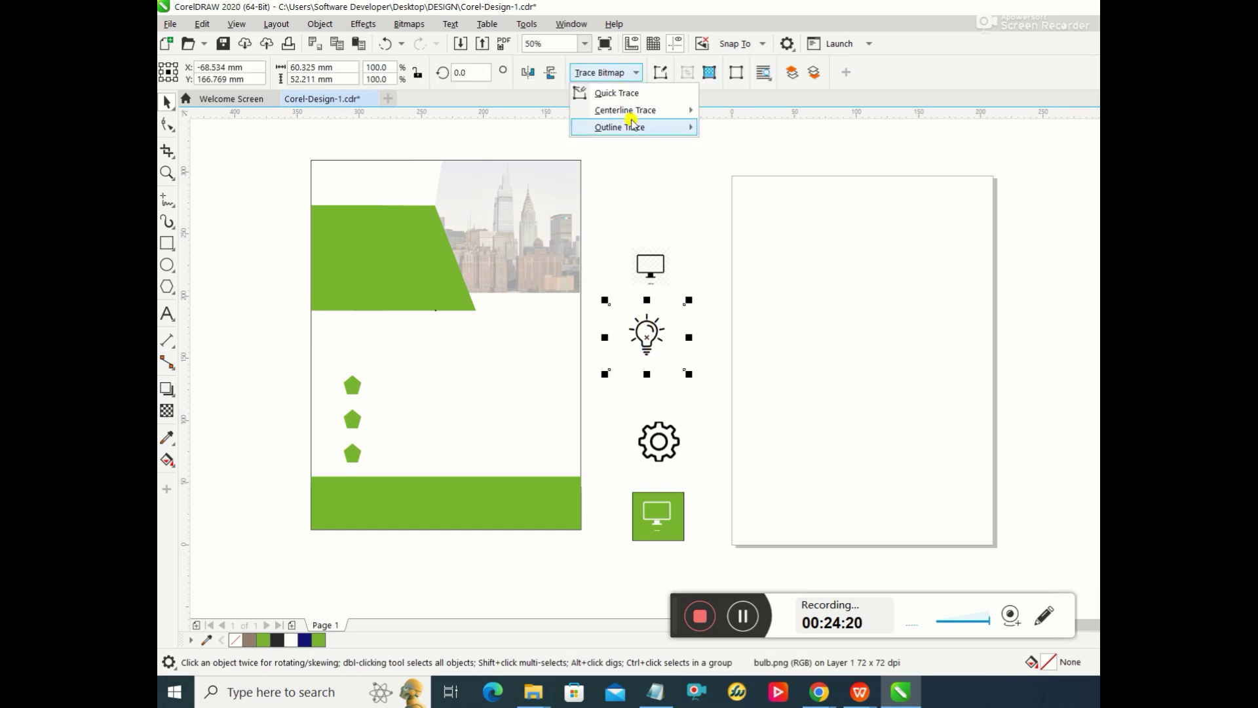
mouse_move(644, 133)
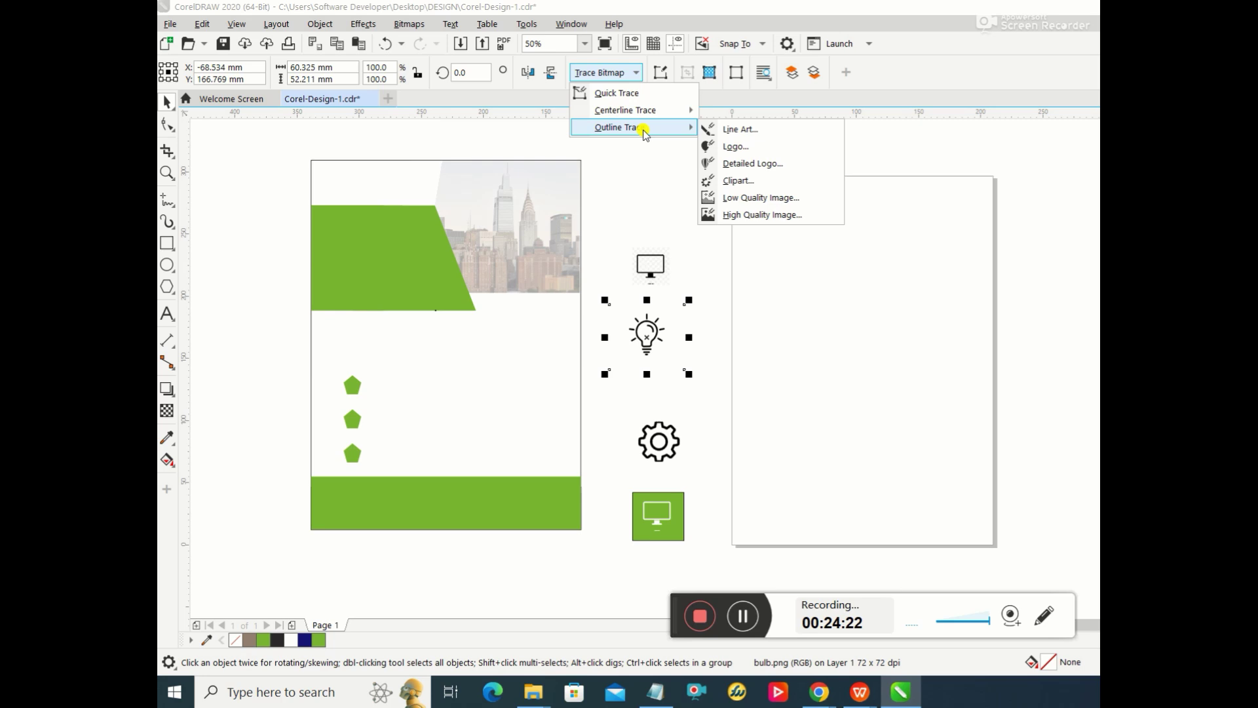
click(739, 163)
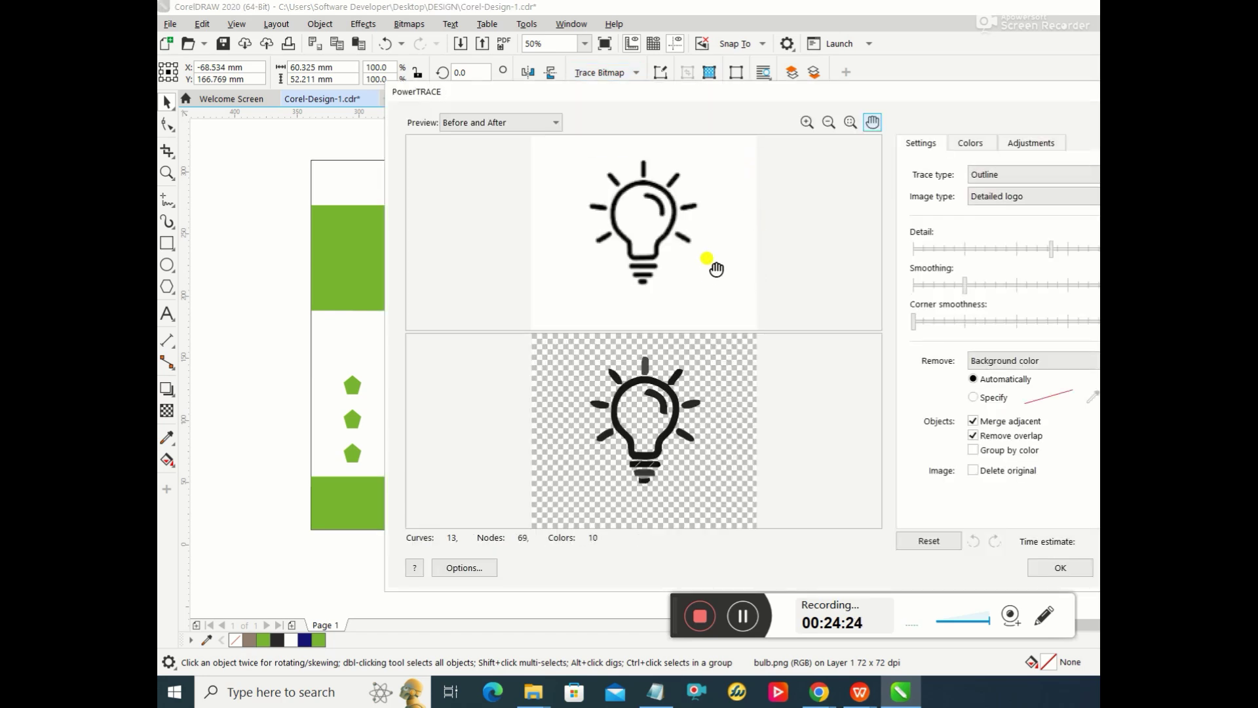
click(1037, 364)
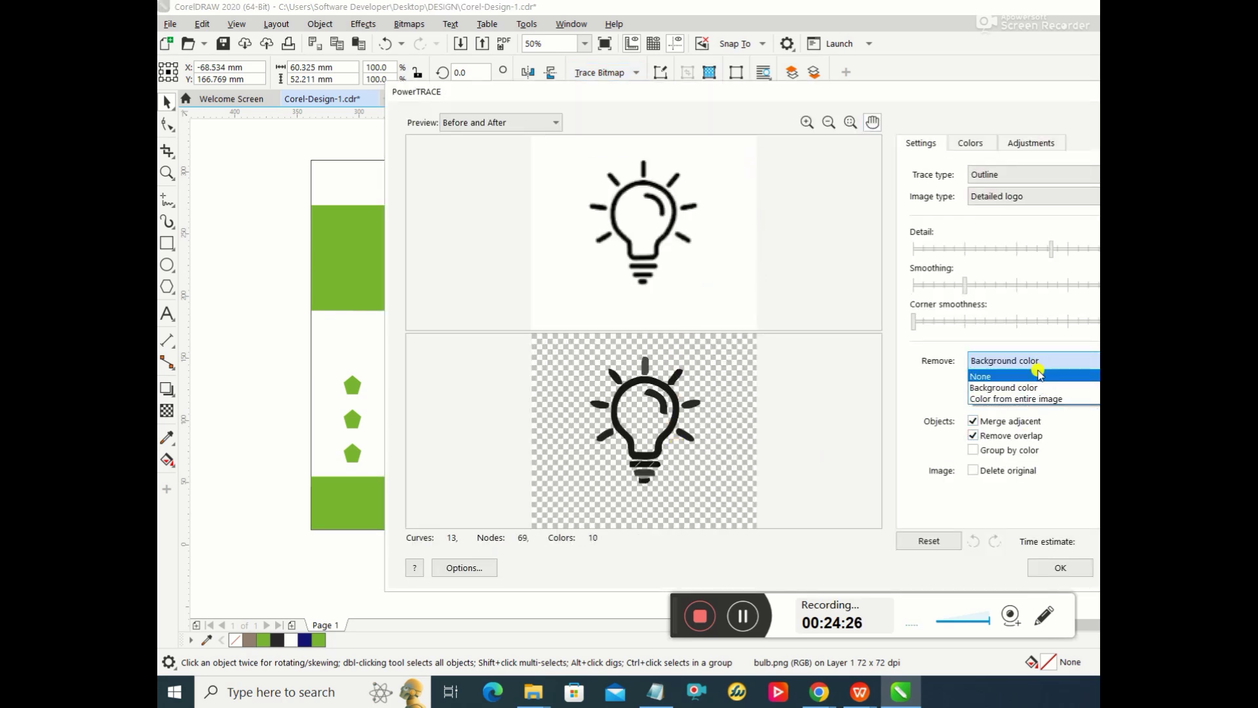
click(1034, 398)
click(1070, 569)
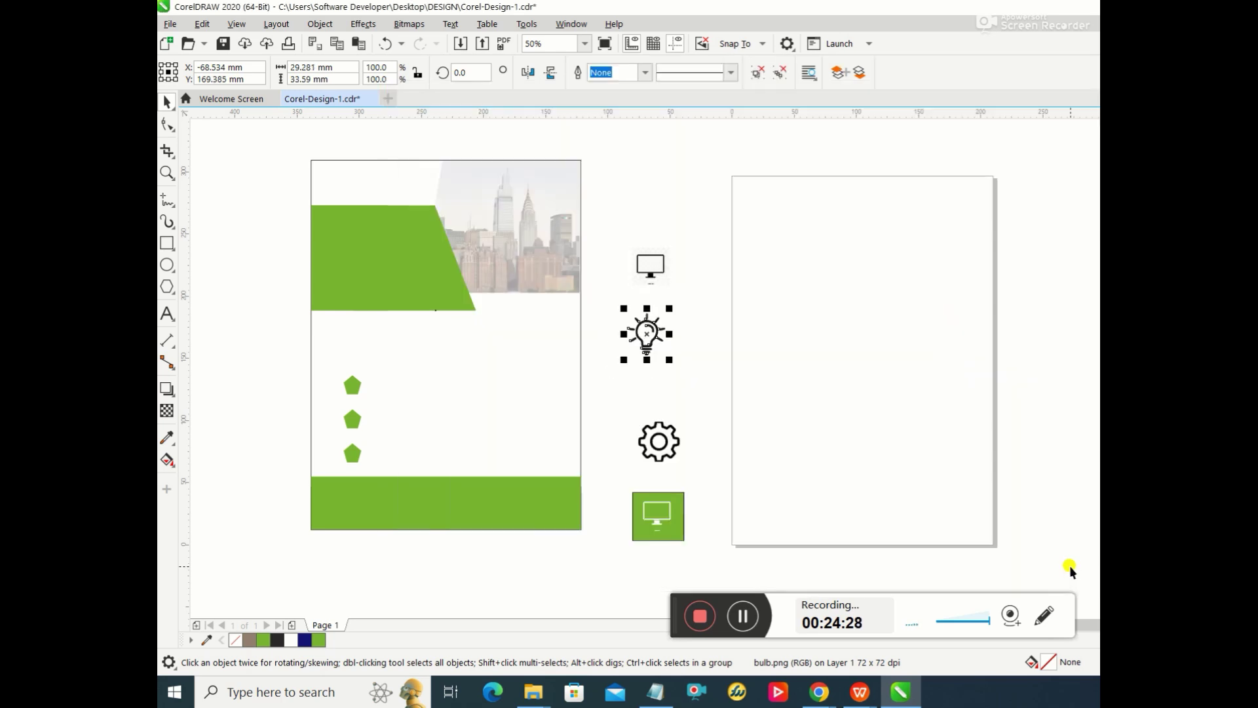
click(649, 331)
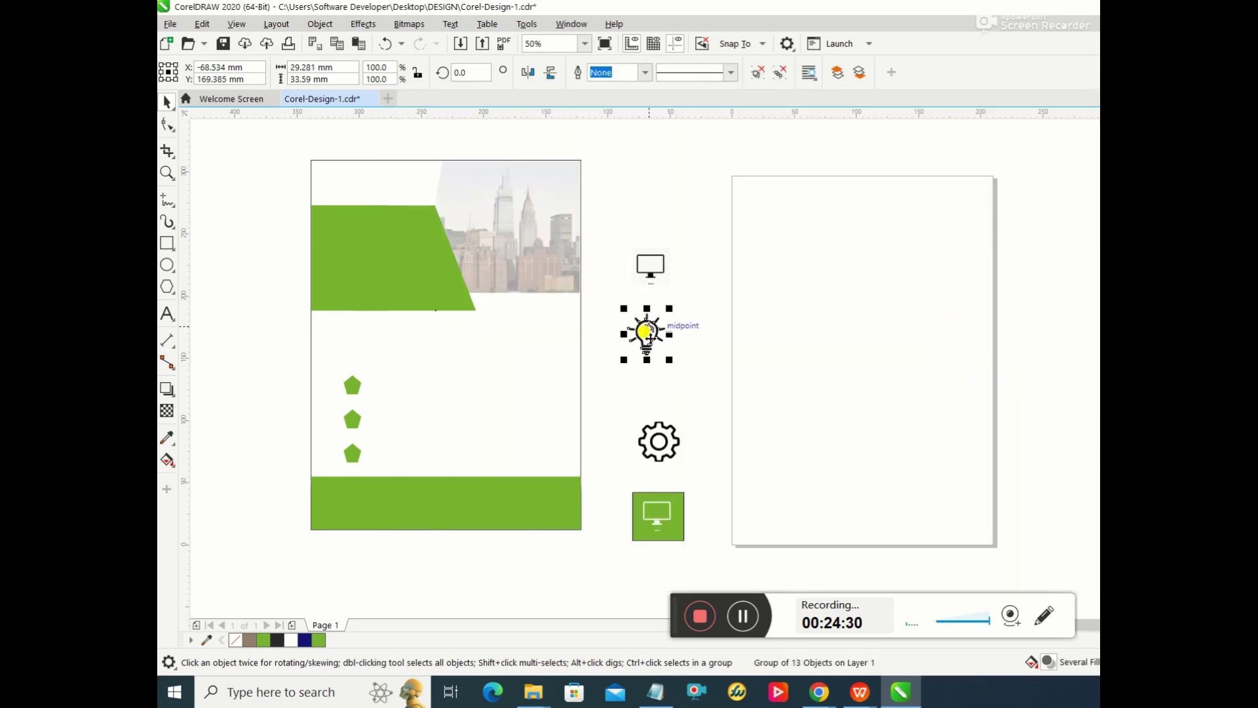
drag(648, 334, 694, 295)
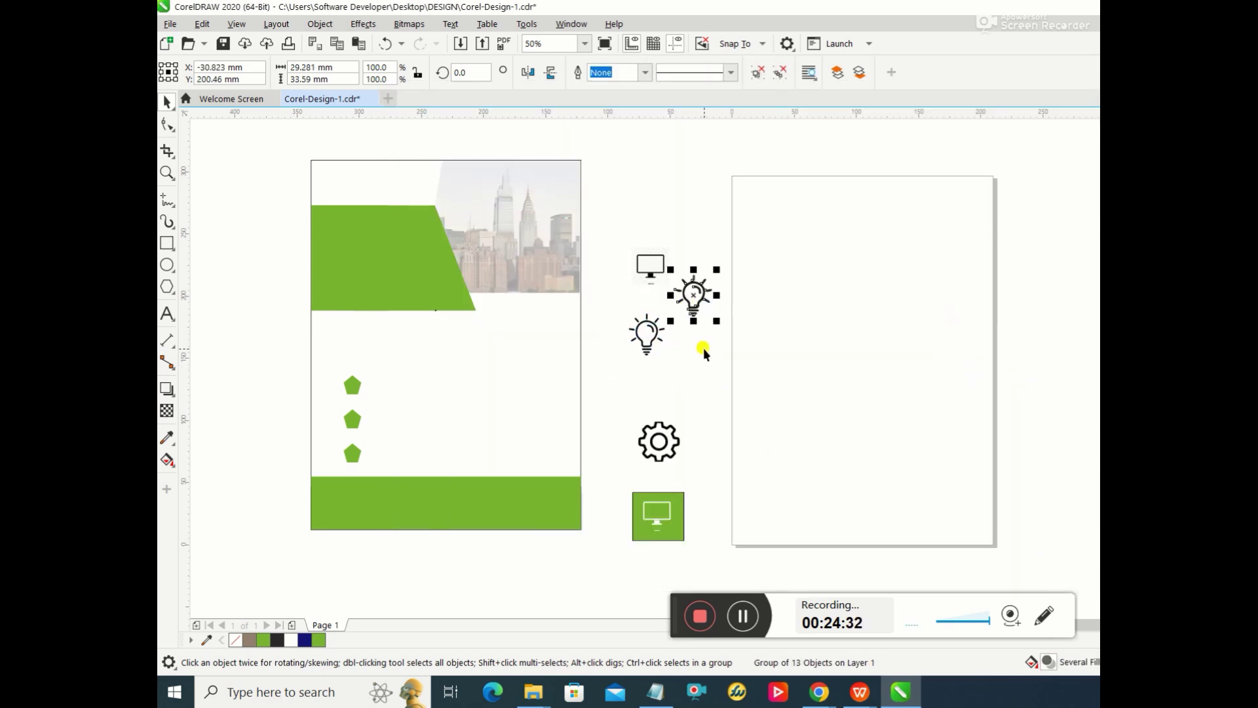
Step: Fill the traced bulb icon with White and move it onto the flyer's bottom green band, near the right end
double_click(1050, 662)
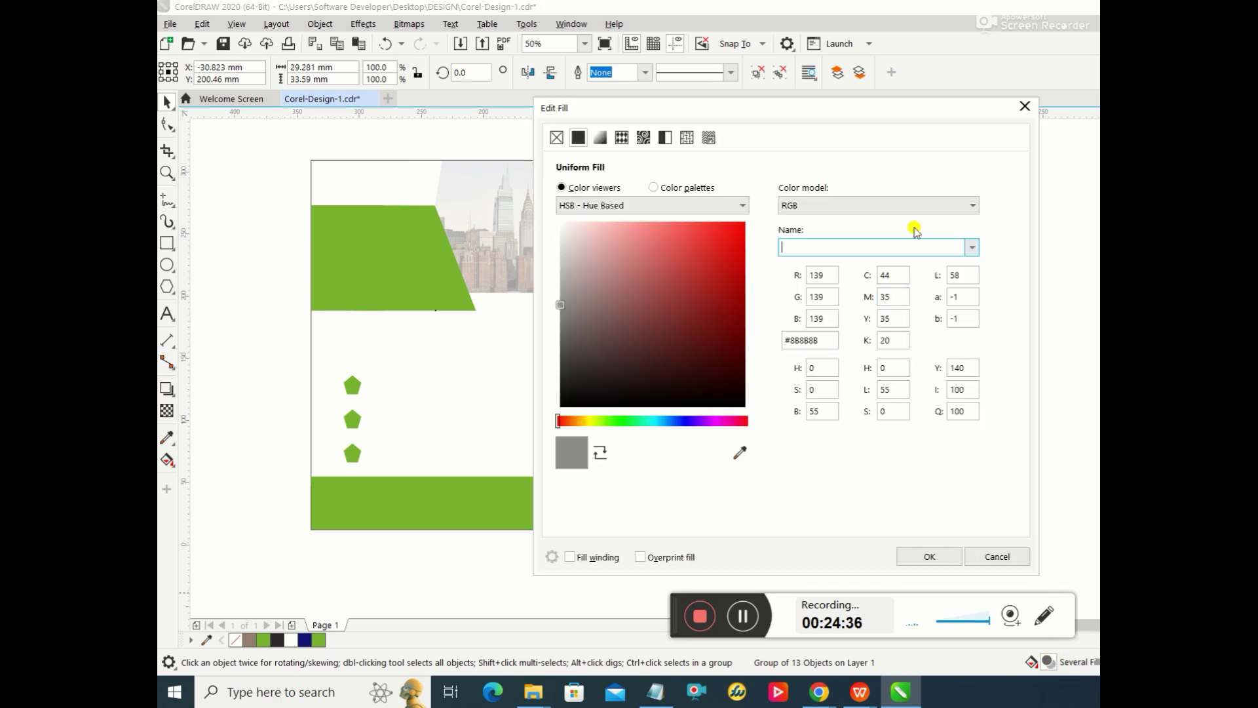
click(971, 247)
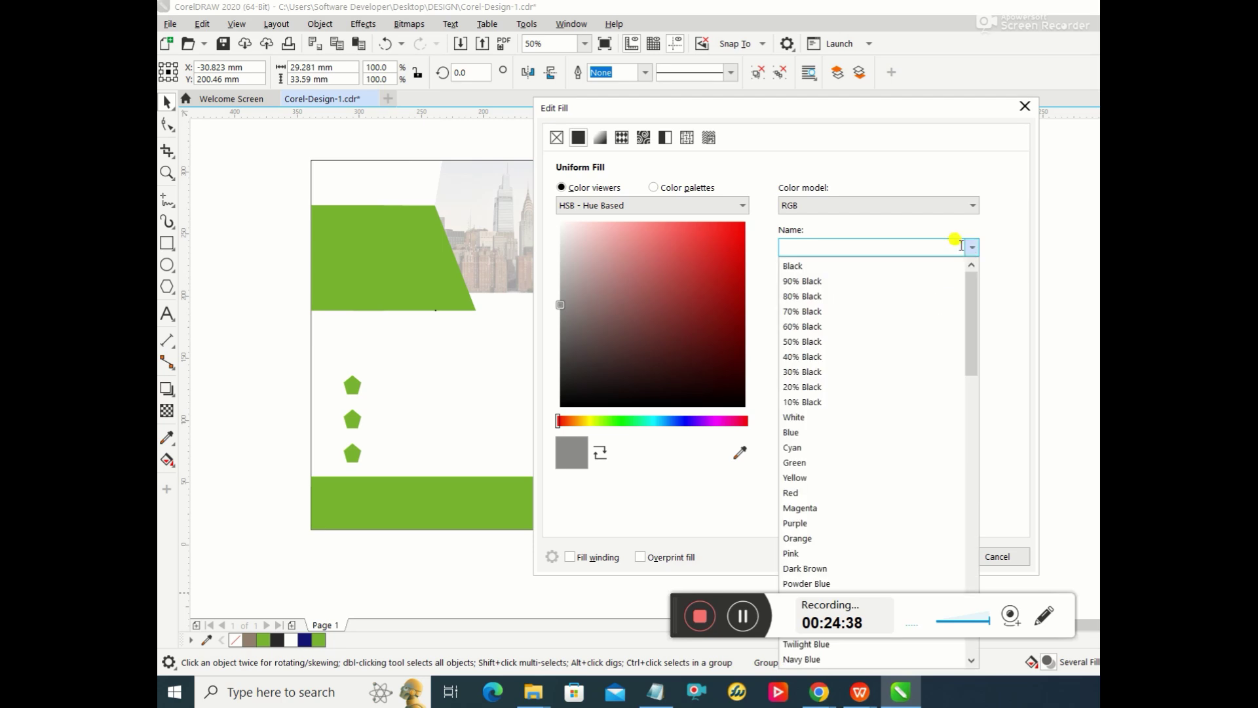
click(851, 417)
click(932, 556)
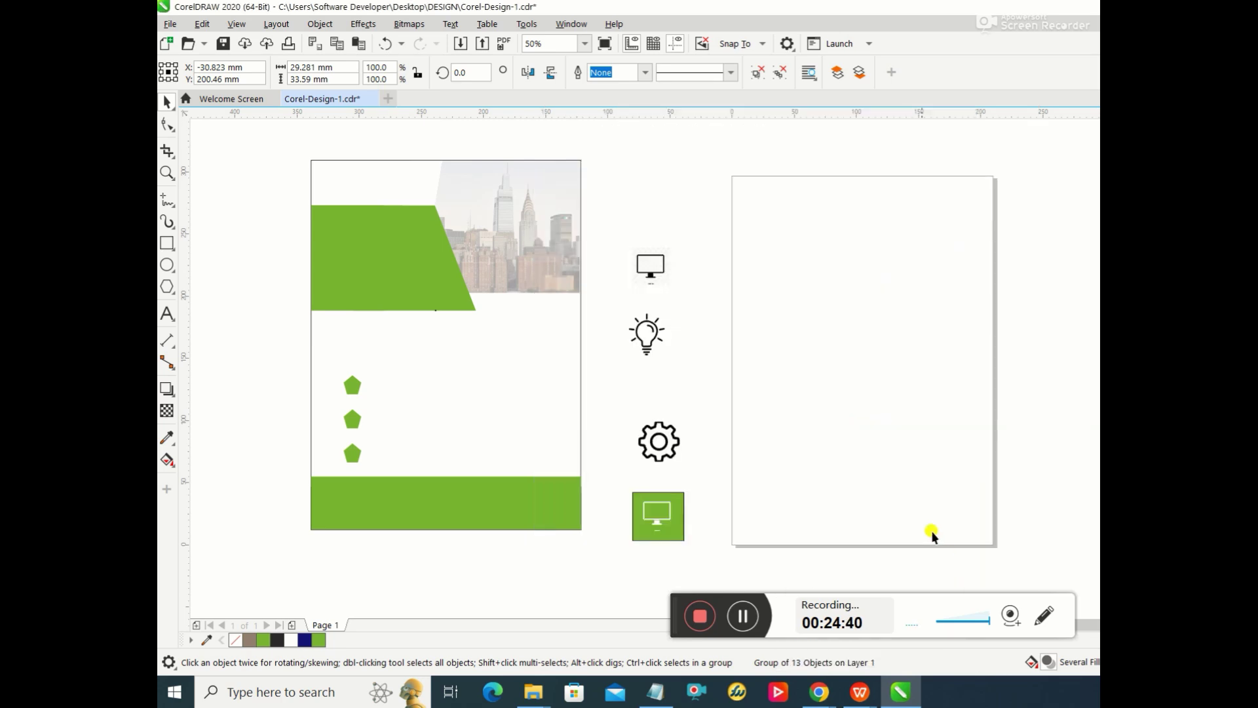
click(696, 308)
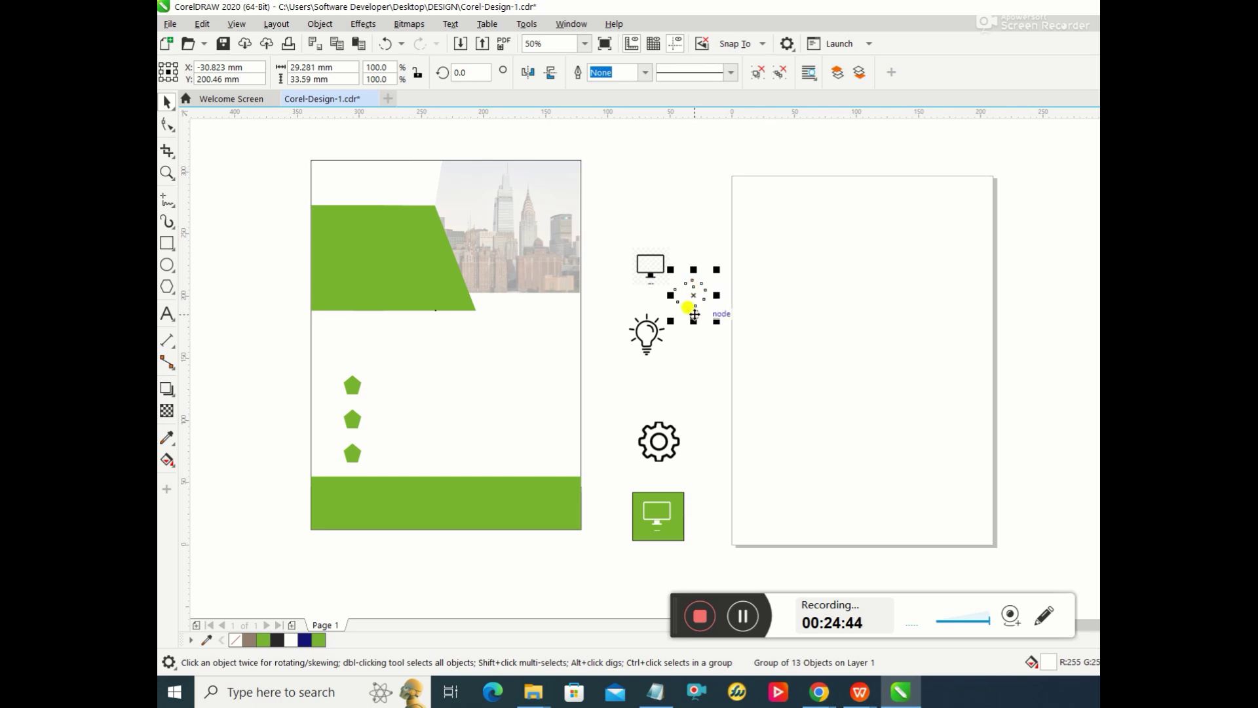
drag(695, 295, 522, 509)
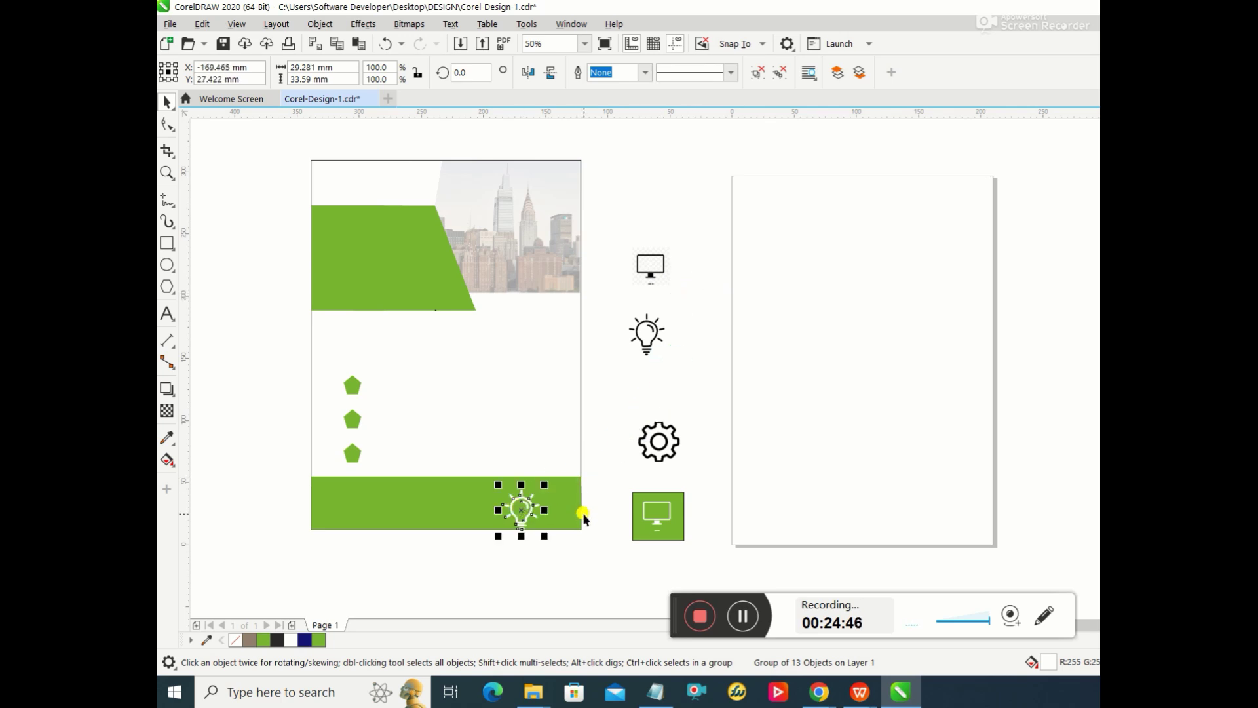
Step: Slide the green square aside and back to place the white computer icon beside the bulb on the bottom green band
click(655, 511)
click(661, 517)
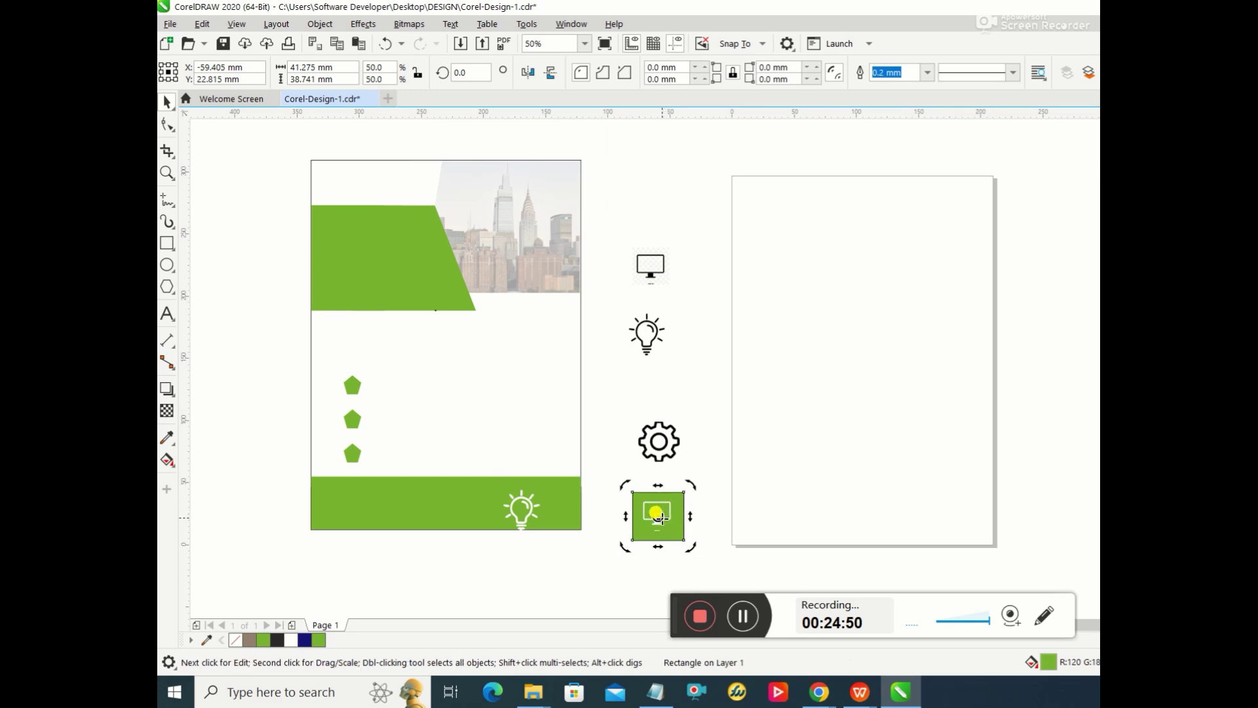
click(659, 517)
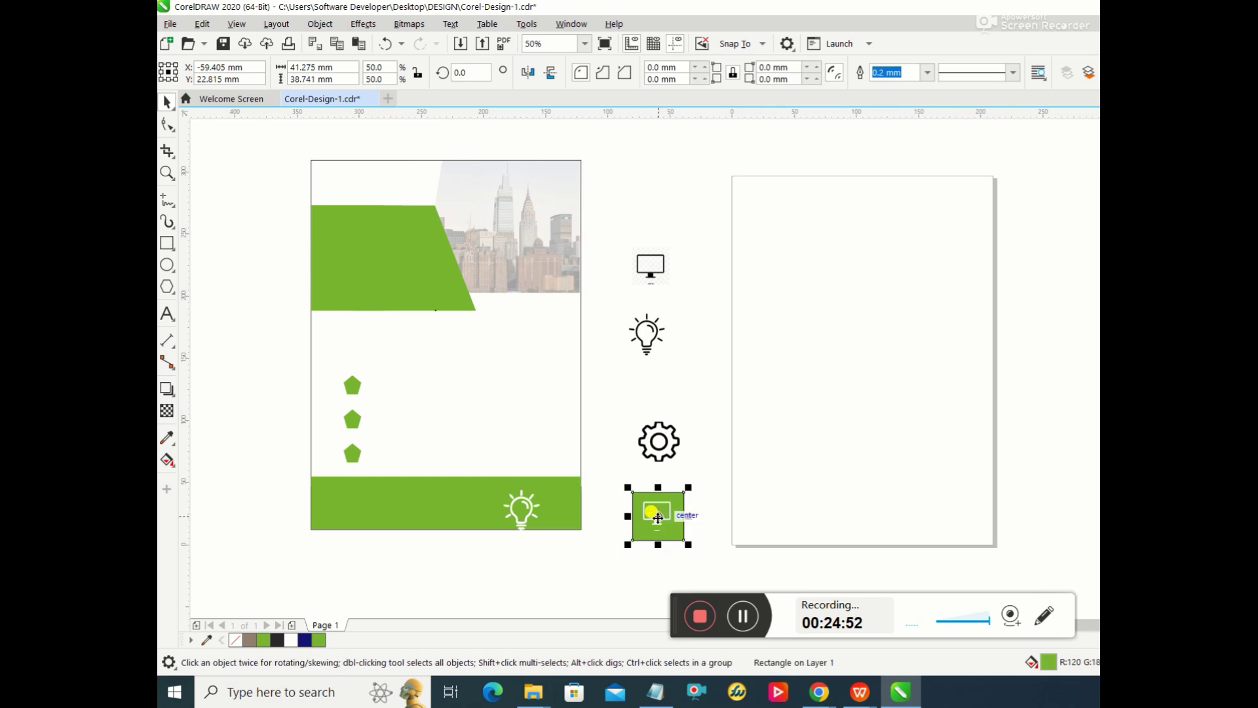
drag(658, 518, 713, 462)
click(635, 509)
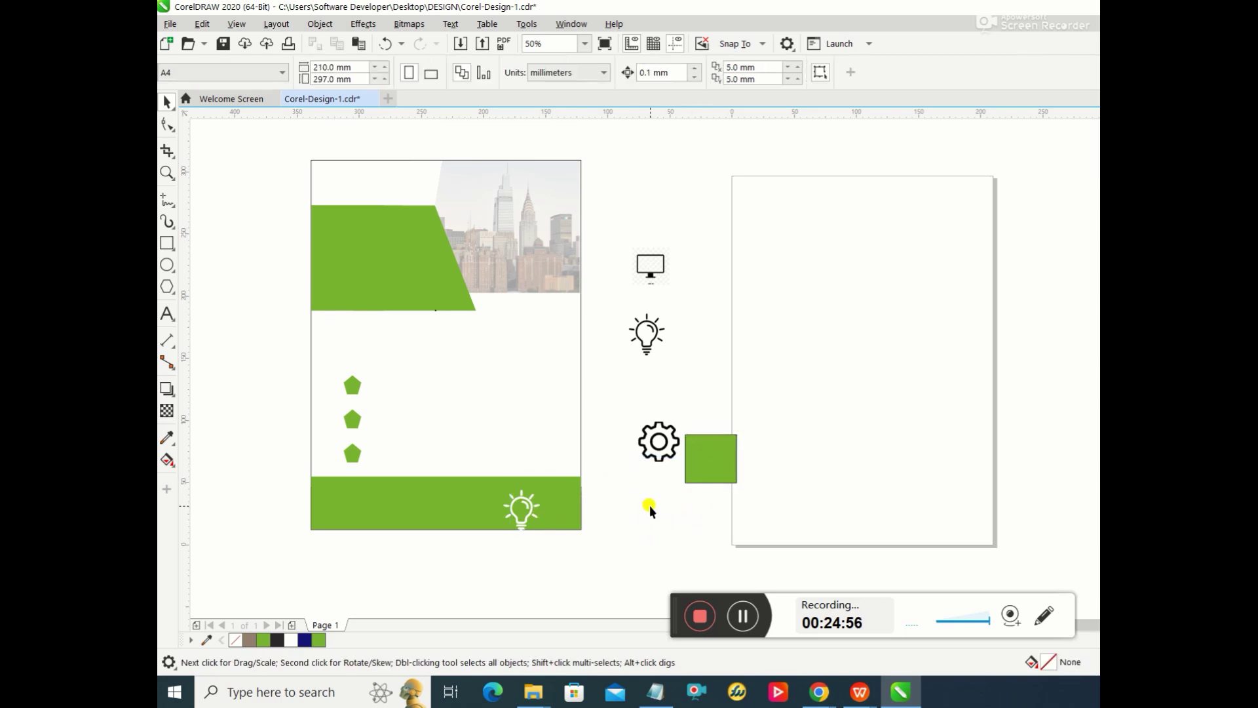
click(650, 507)
drag(655, 518, 457, 505)
drag(714, 480, 661, 539)
Step: Outline-trace the gear bitmap as a Detailed logo with Remove set to None
click(675, 441)
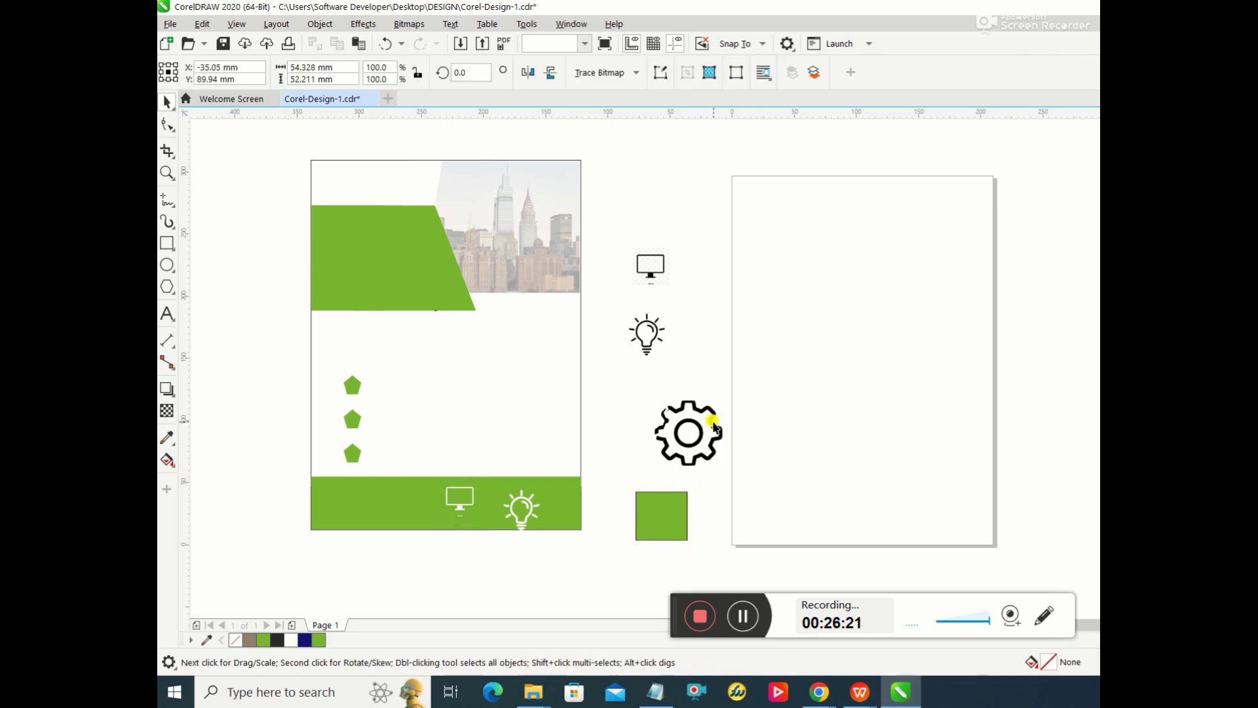
click(704, 424)
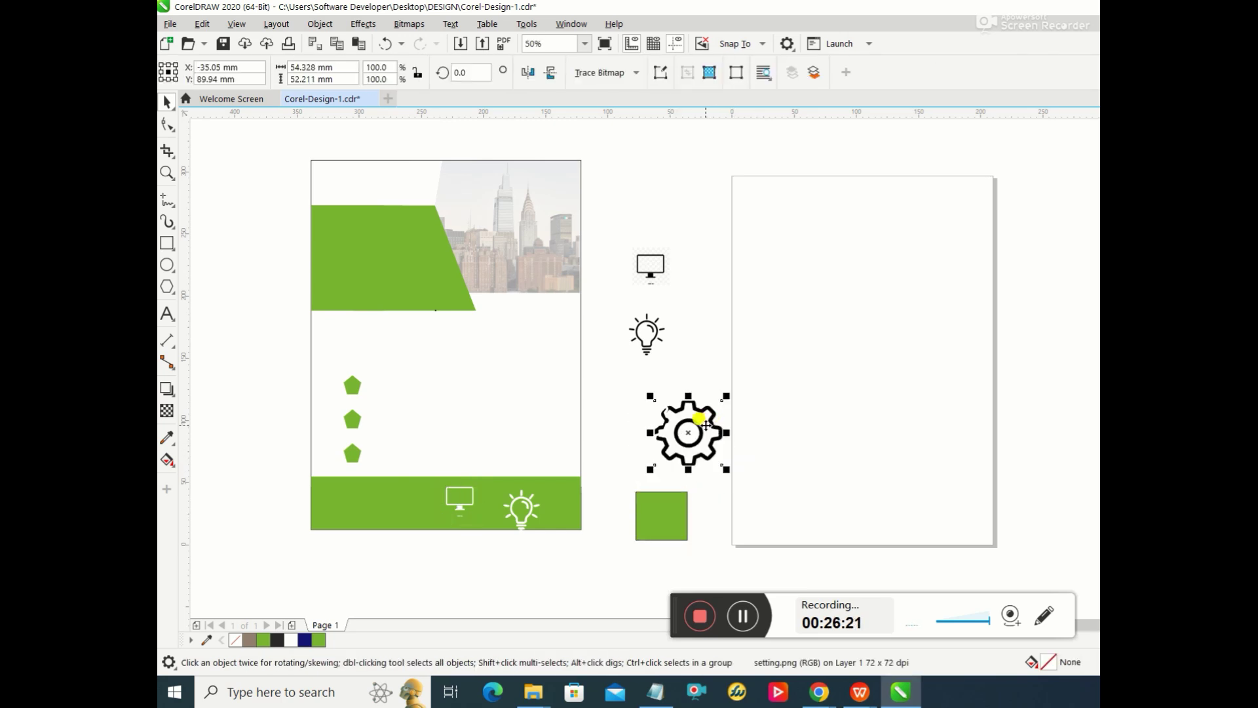
click(599, 72)
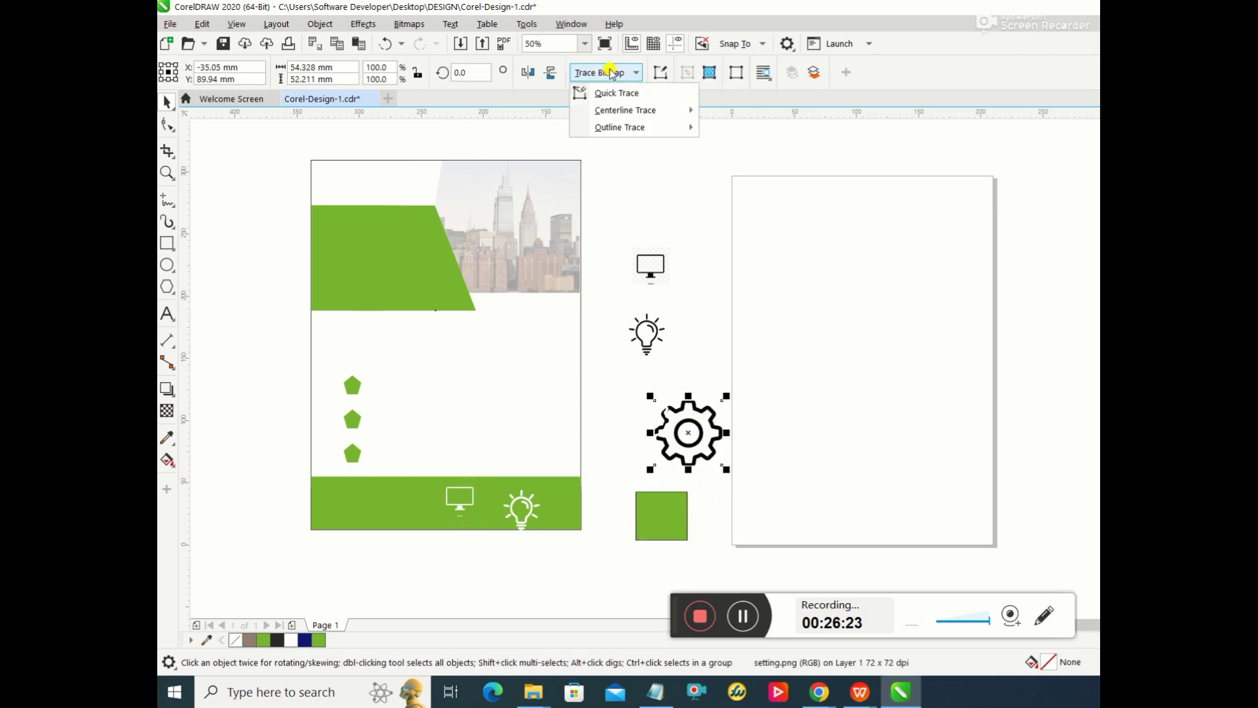
mouse_move(642, 112)
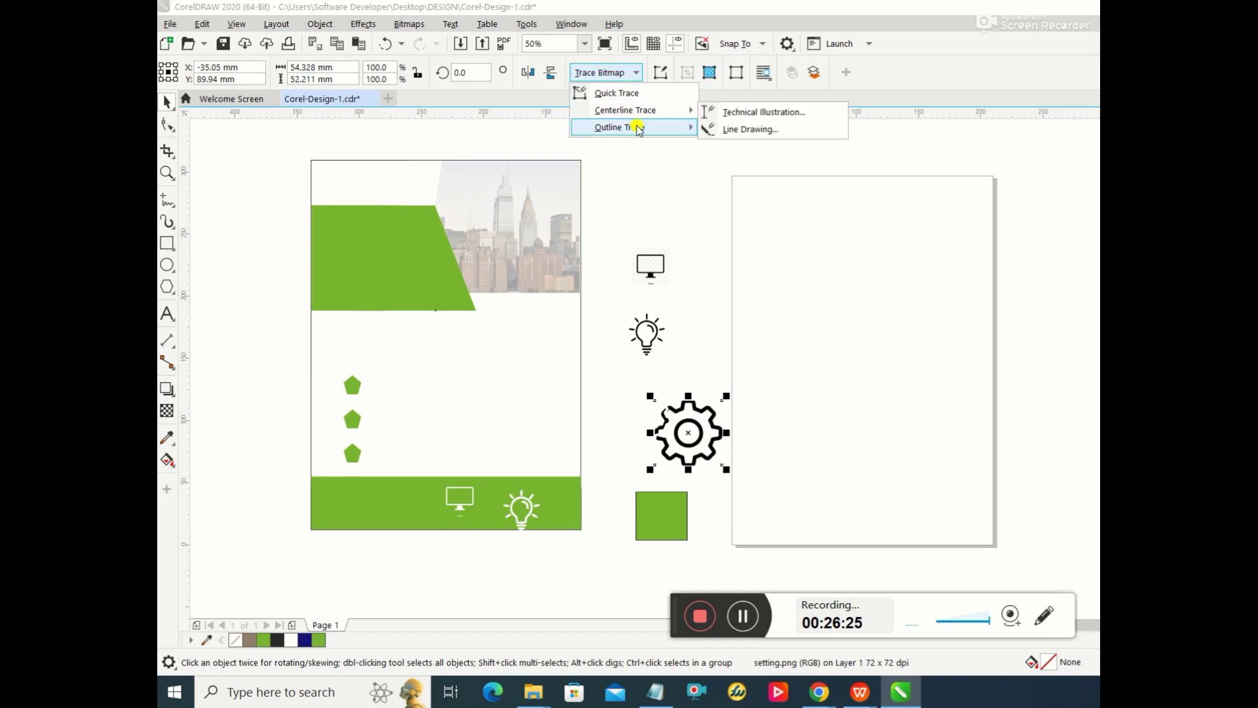
mouse_move(675, 128)
click(768, 162)
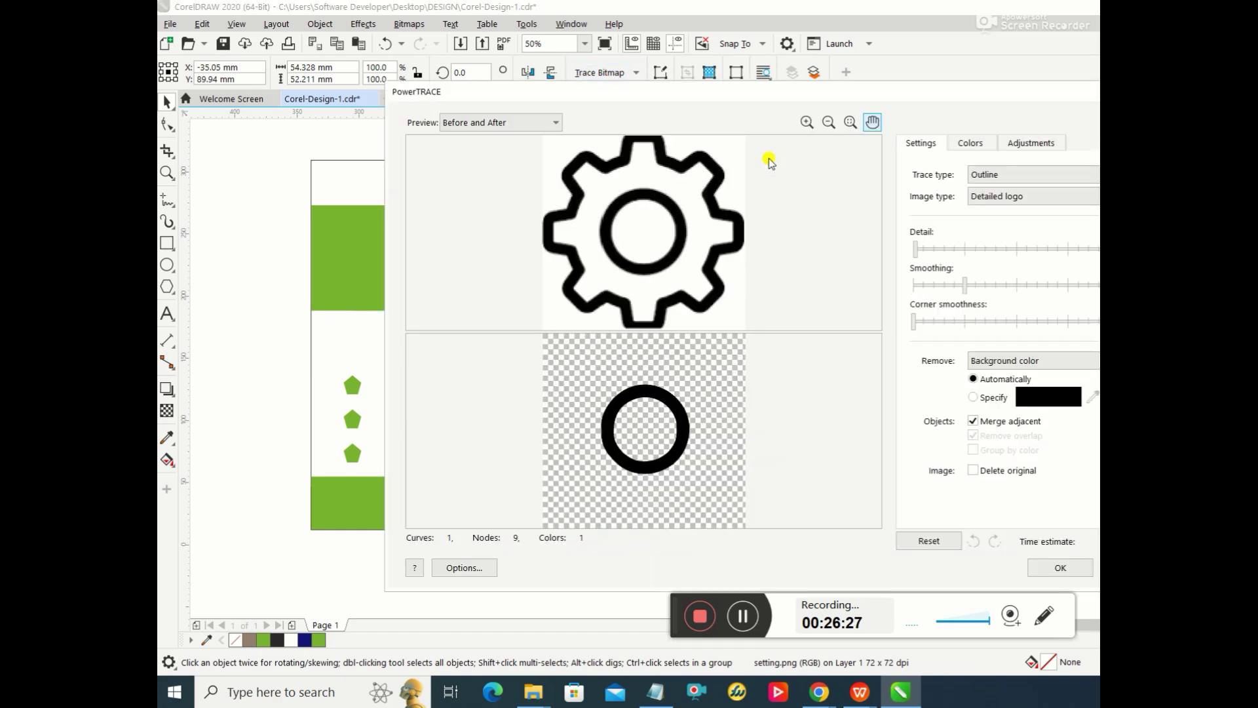
click(1051, 362)
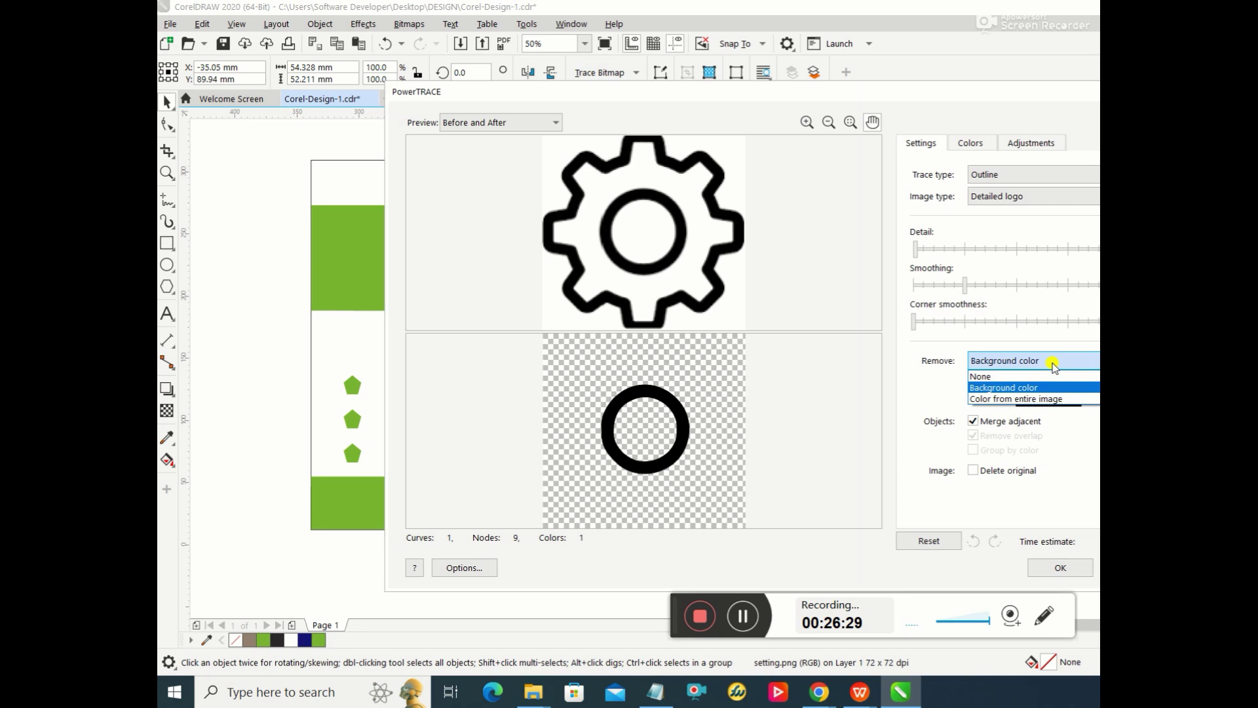
click(1032, 374)
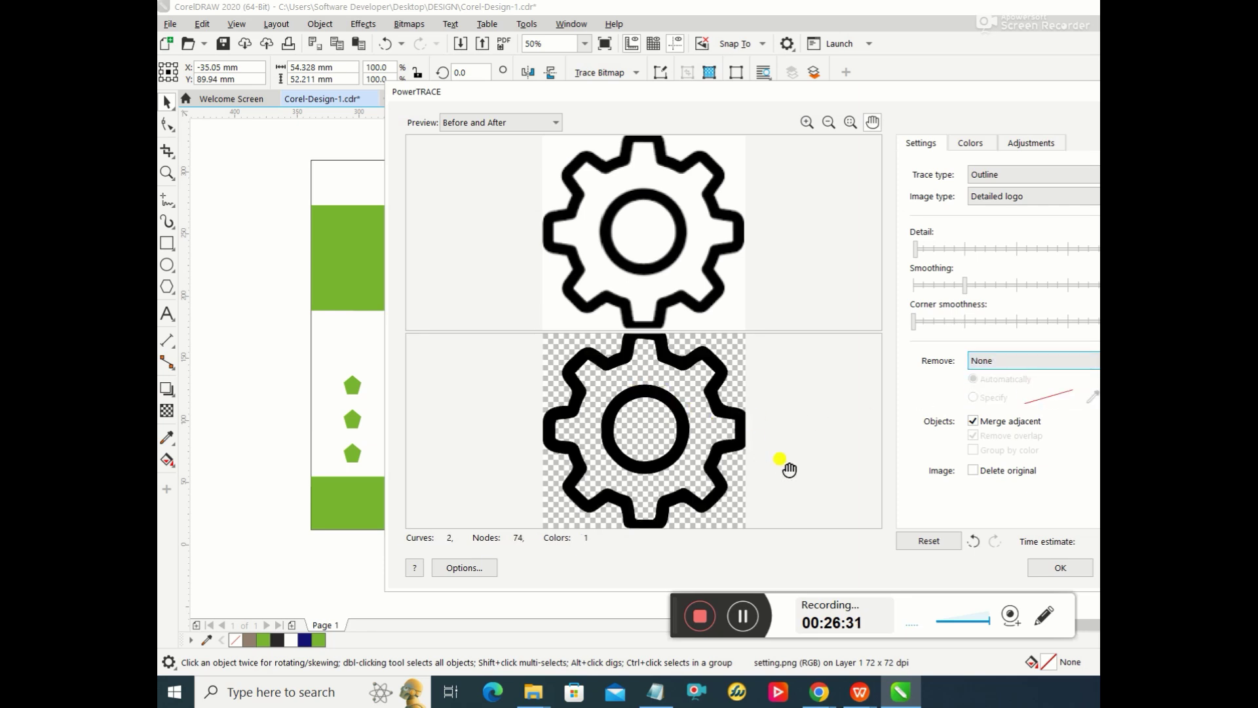
click(1057, 566)
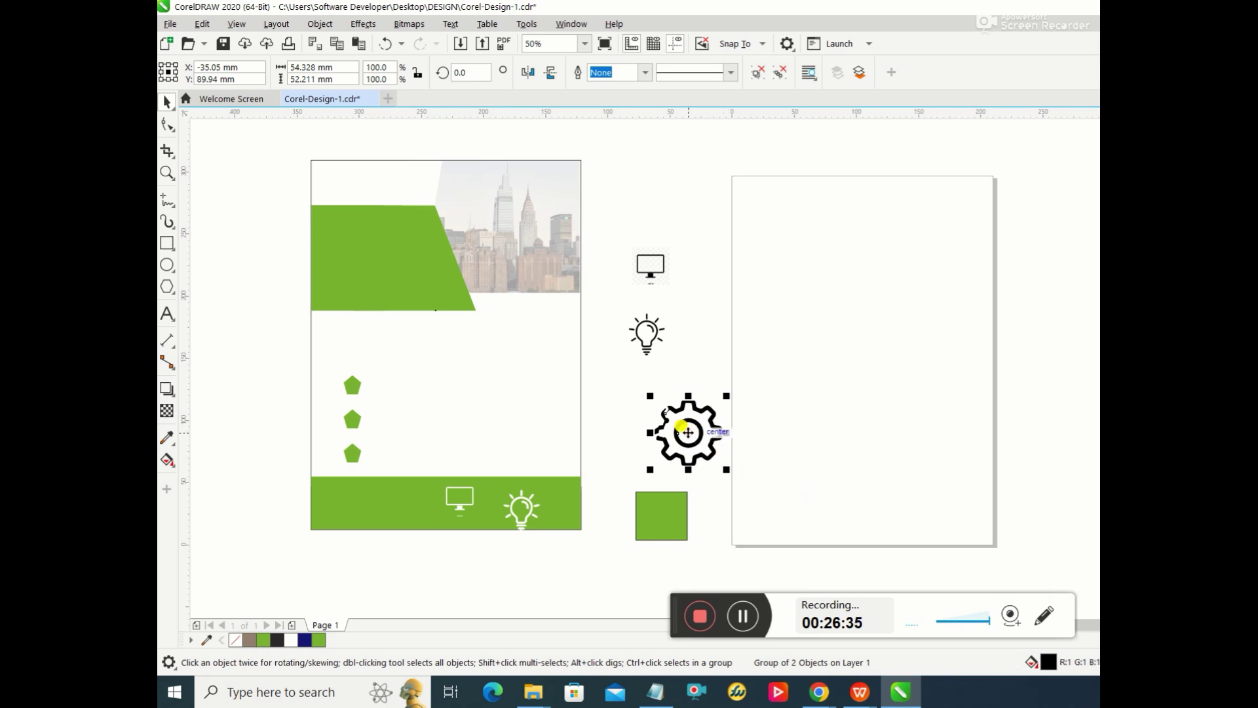
Step: Move the traced gear off its original, delete the original gear bitmap, and place the traced gear above the green square
drag(688, 433, 704, 364)
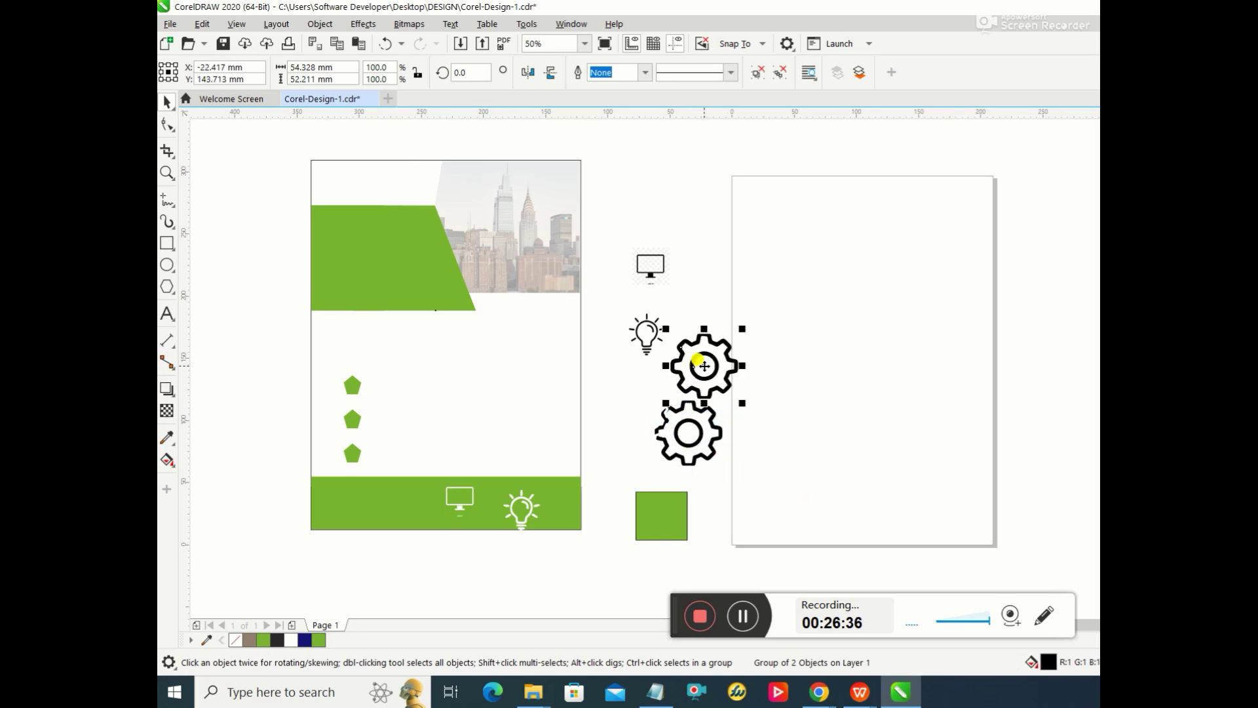
click(691, 429)
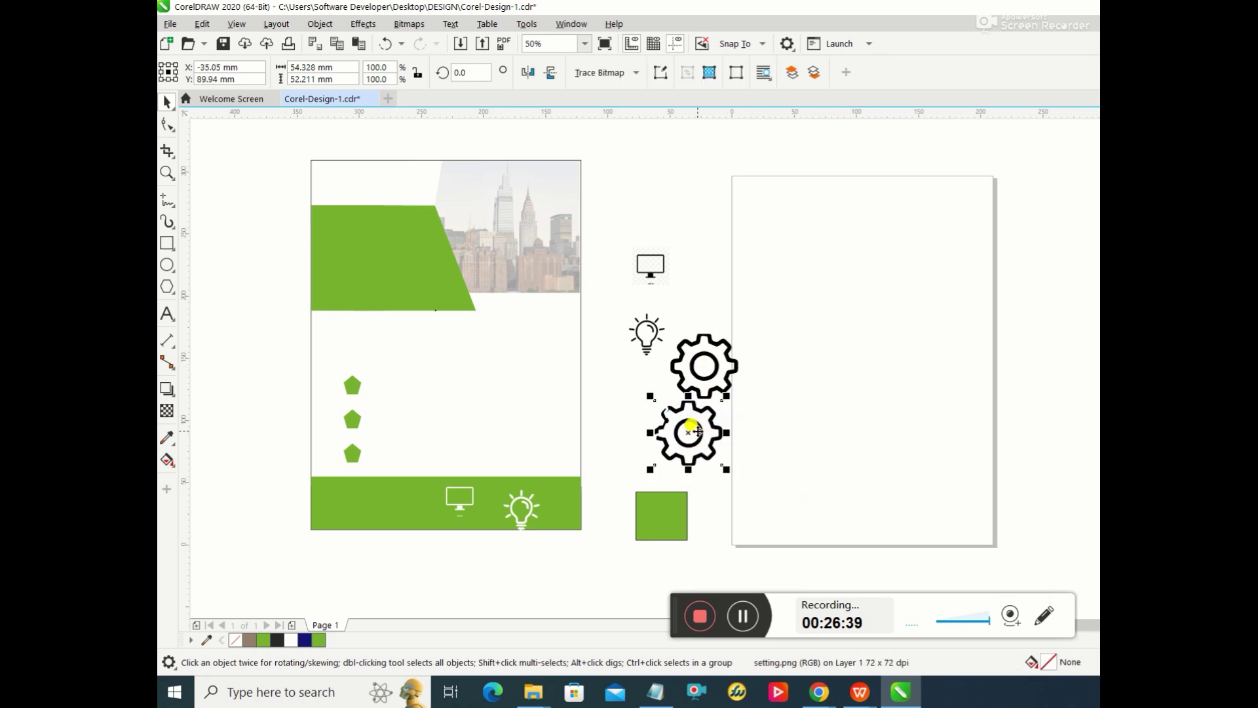
key(Delete)
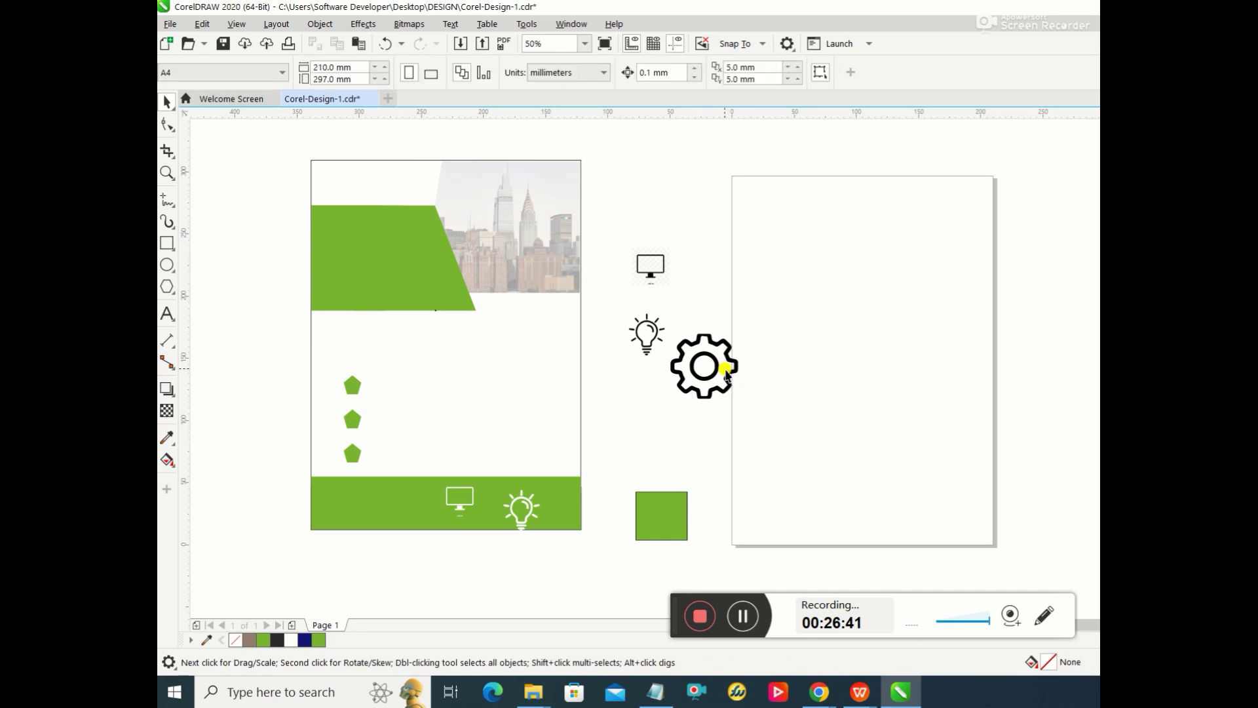
click(694, 371)
drag(695, 372, 663, 424)
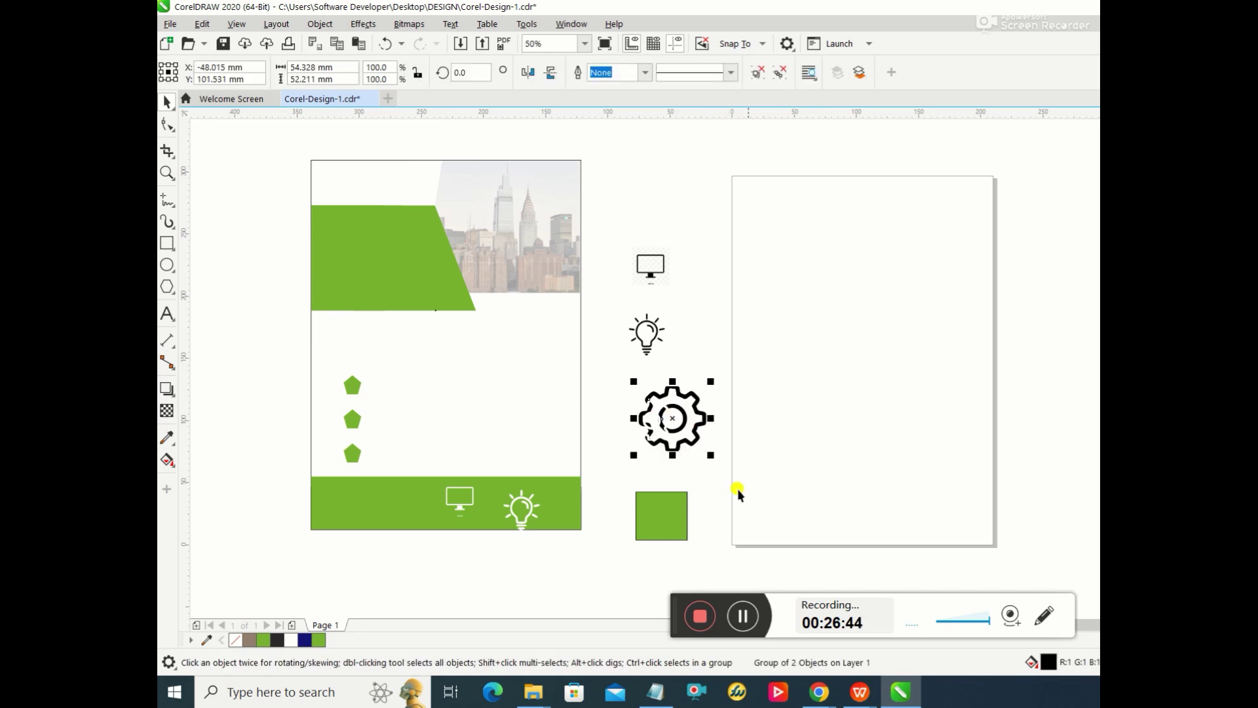
Step: Fill the traced gear icon with a uniform White
double_click(1053, 662)
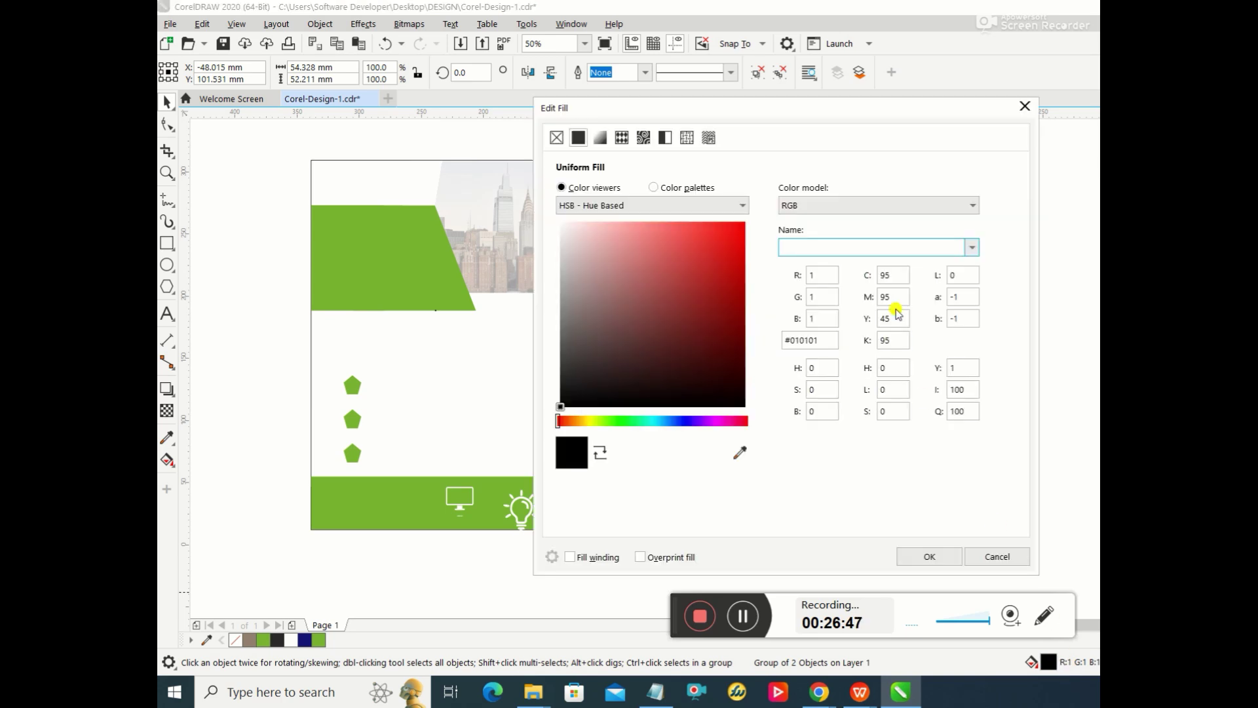
click(970, 247)
key(Escape)
text(white)
click(929, 557)
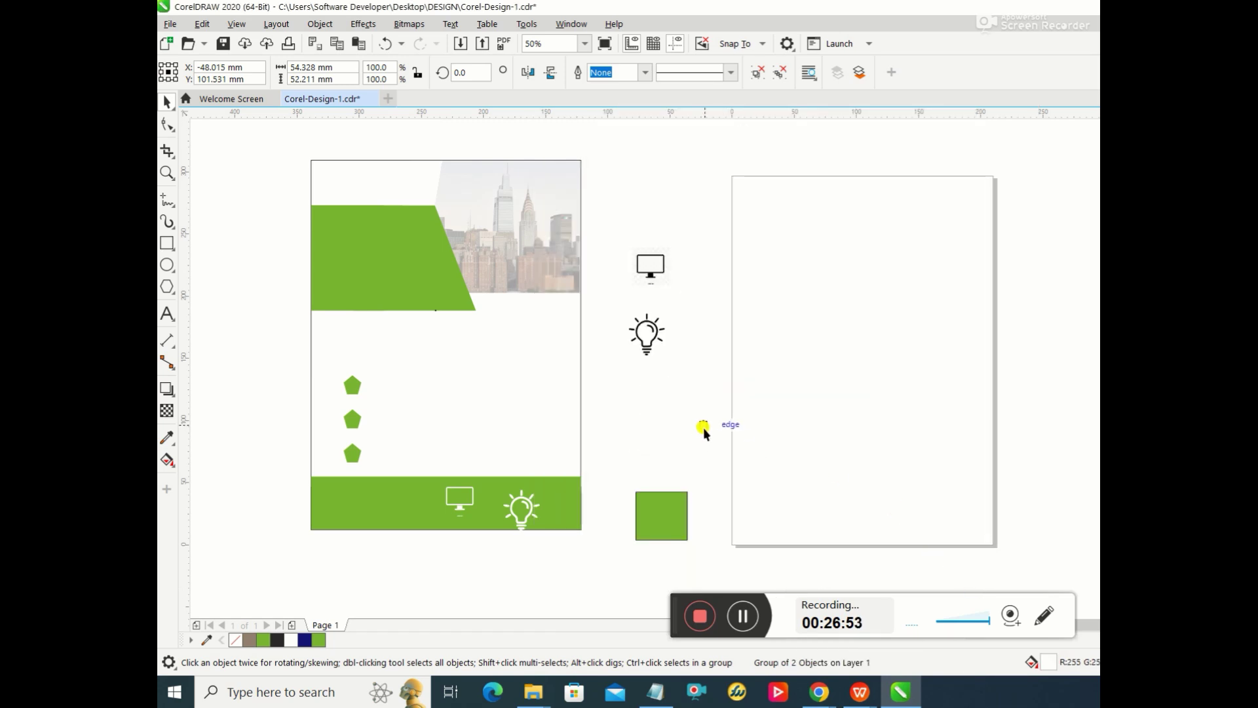
Step: Move the white gear onto the flyer's bottom green band, left of the computer icon, and bring it to the front of the page
click(703, 427)
click(674, 415)
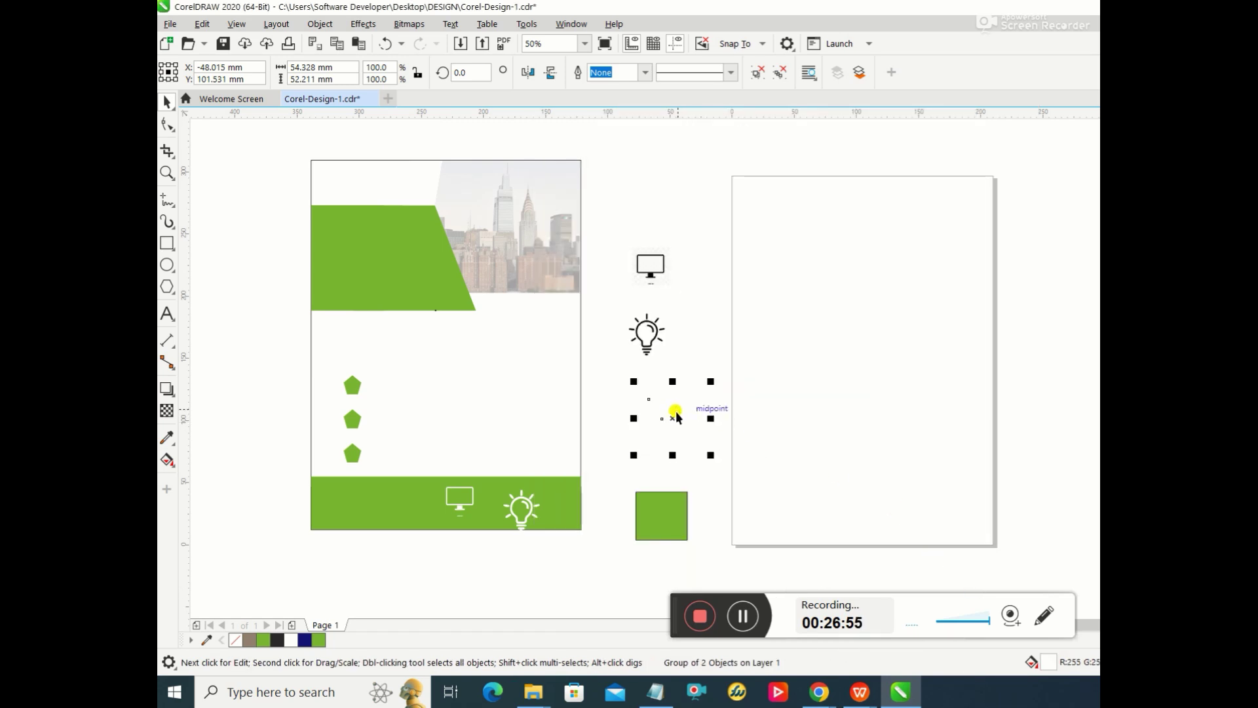
drag(676, 417, 406, 511)
click(320, 24)
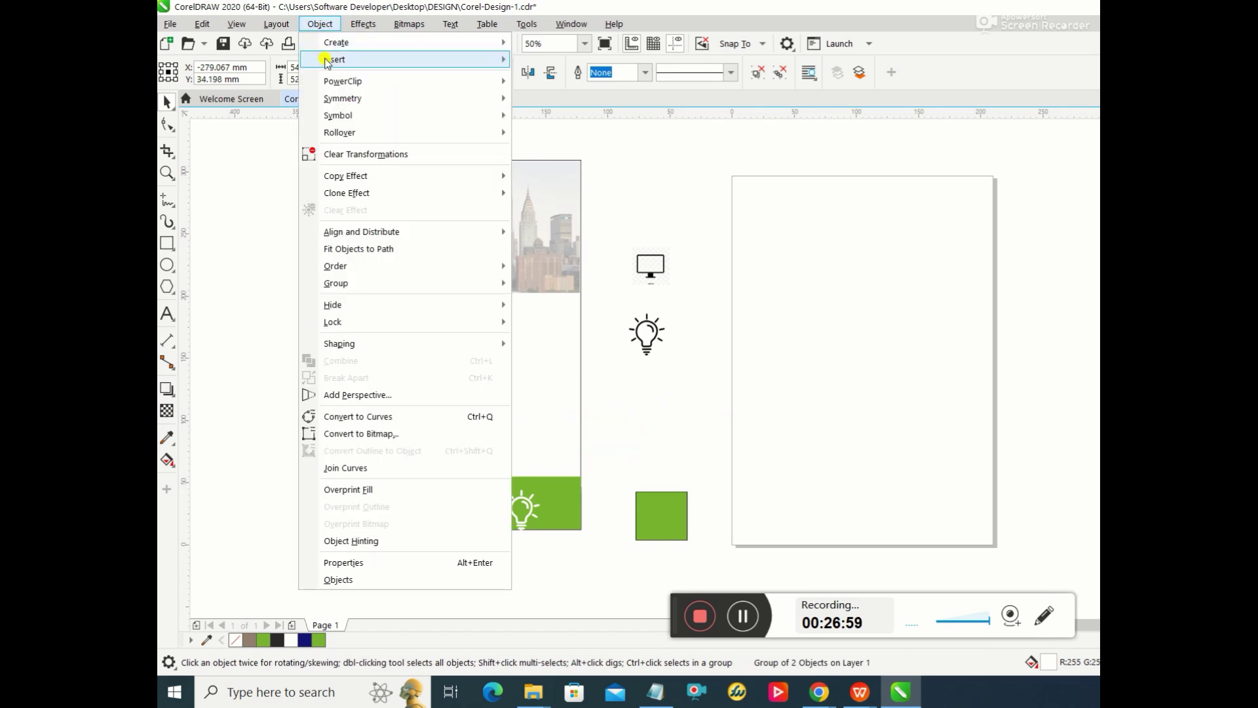
mouse_move(331, 266)
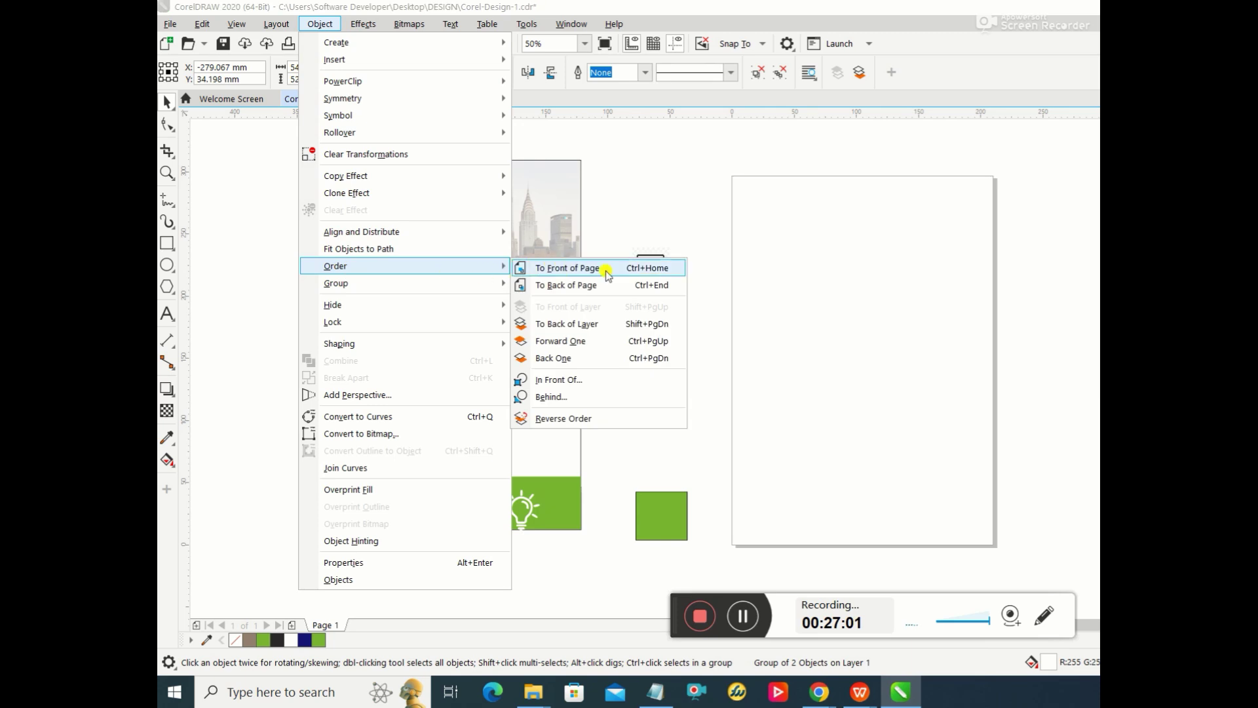
click(606, 268)
click(843, 372)
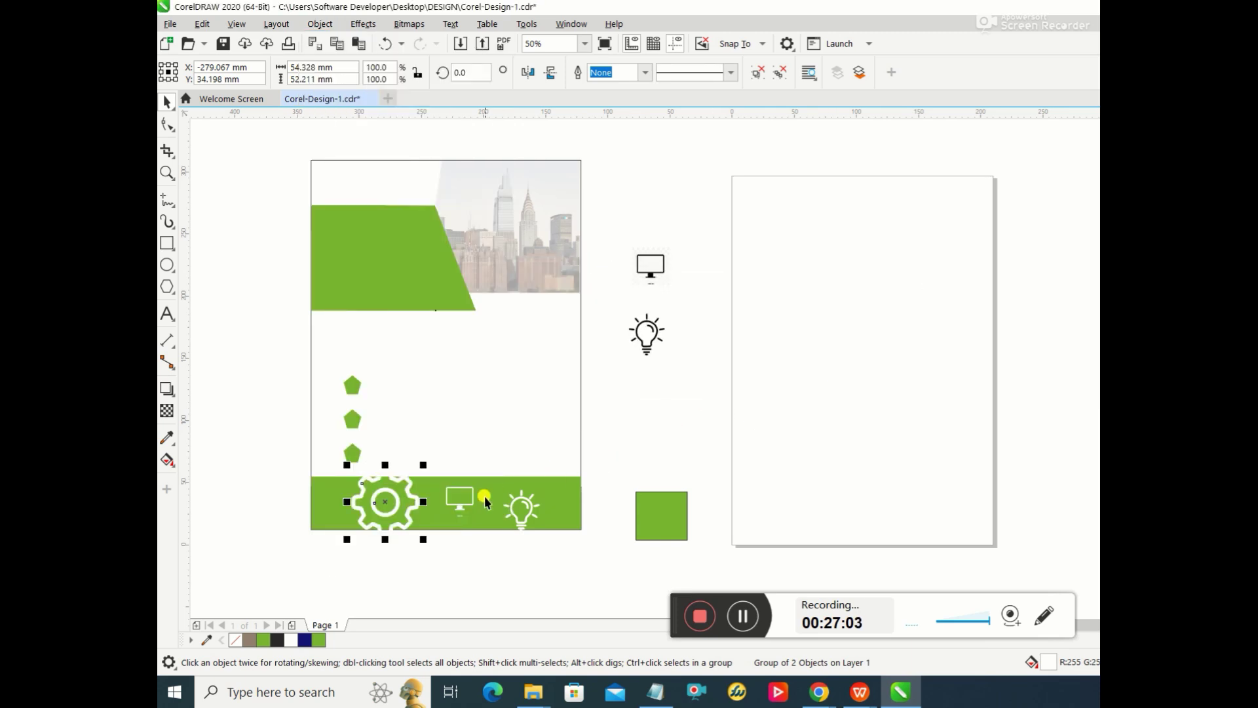
Step: Shrink the white gear icon to about 10 mm wide and place it on the lowest green pentagon
click(409, 512)
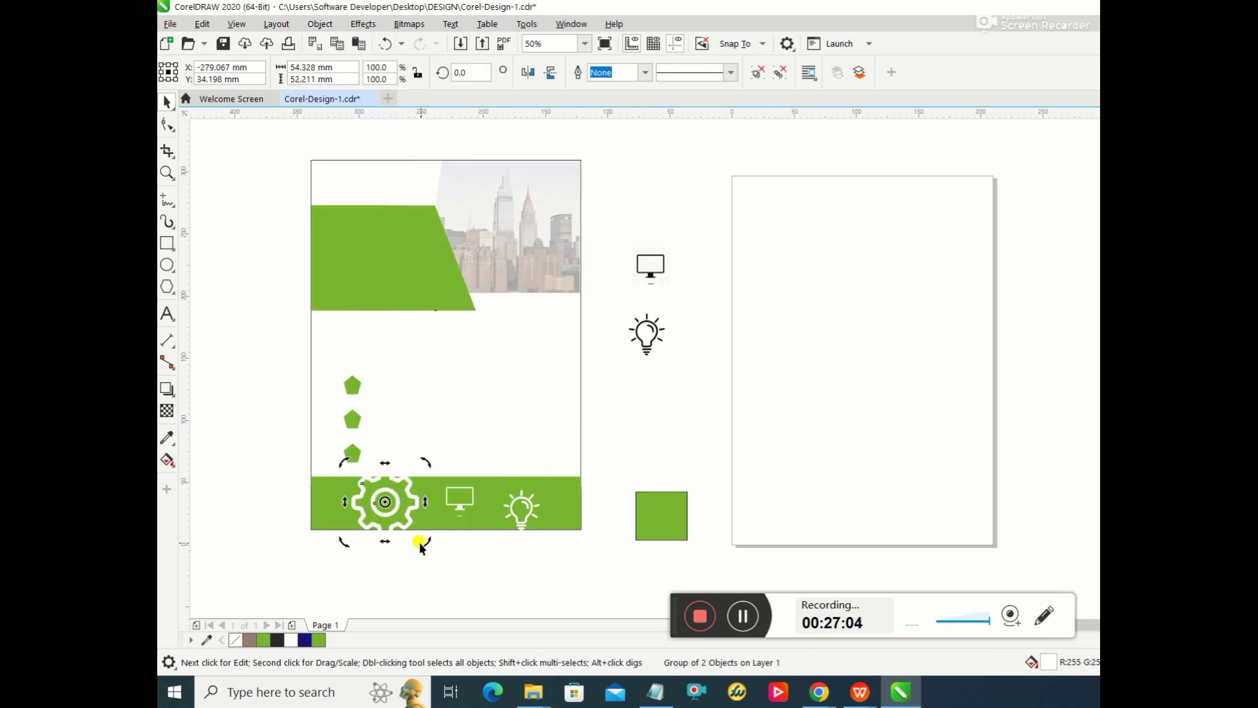
click(406, 485)
drag(423, 539, 387, 504)
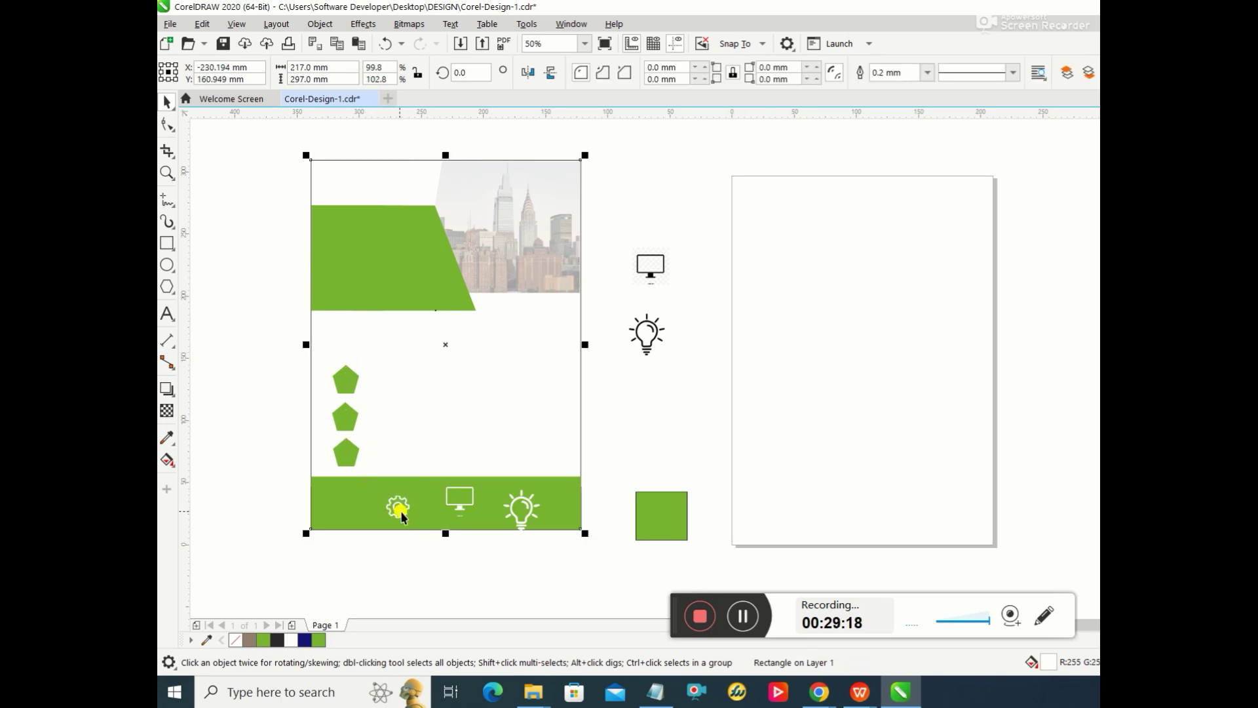
drag(399, 508, 343, 457)
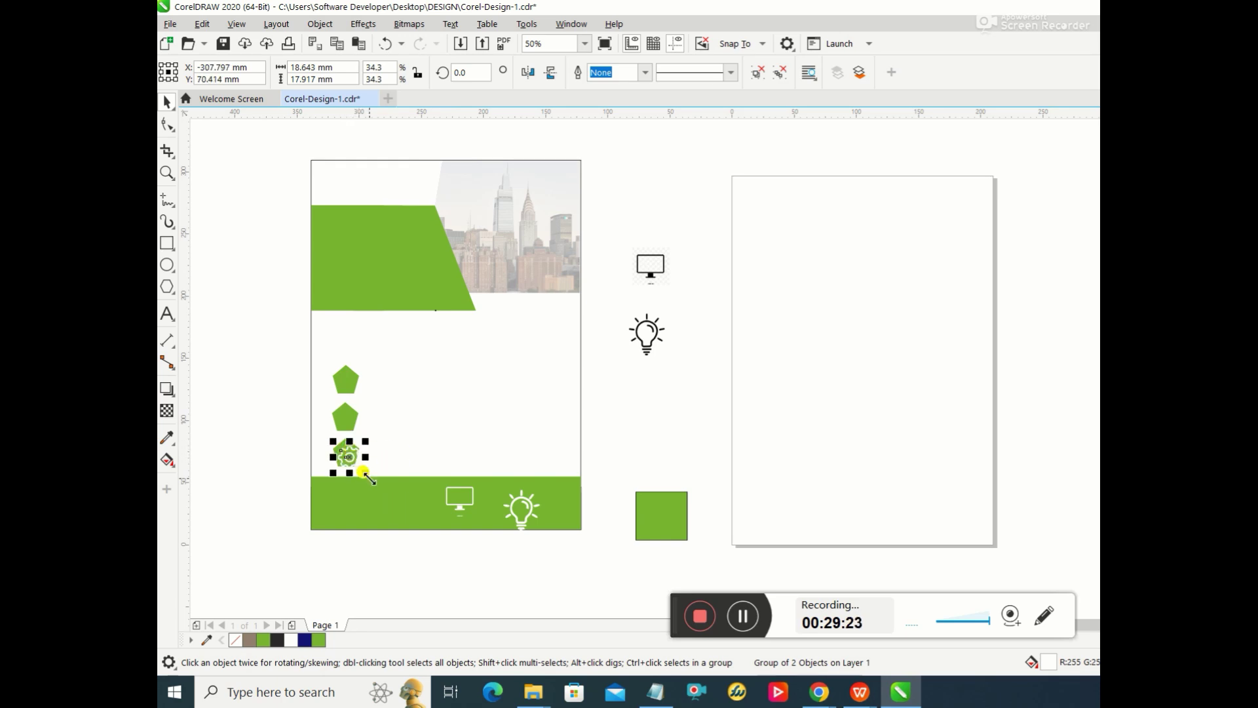
click(383, 453)
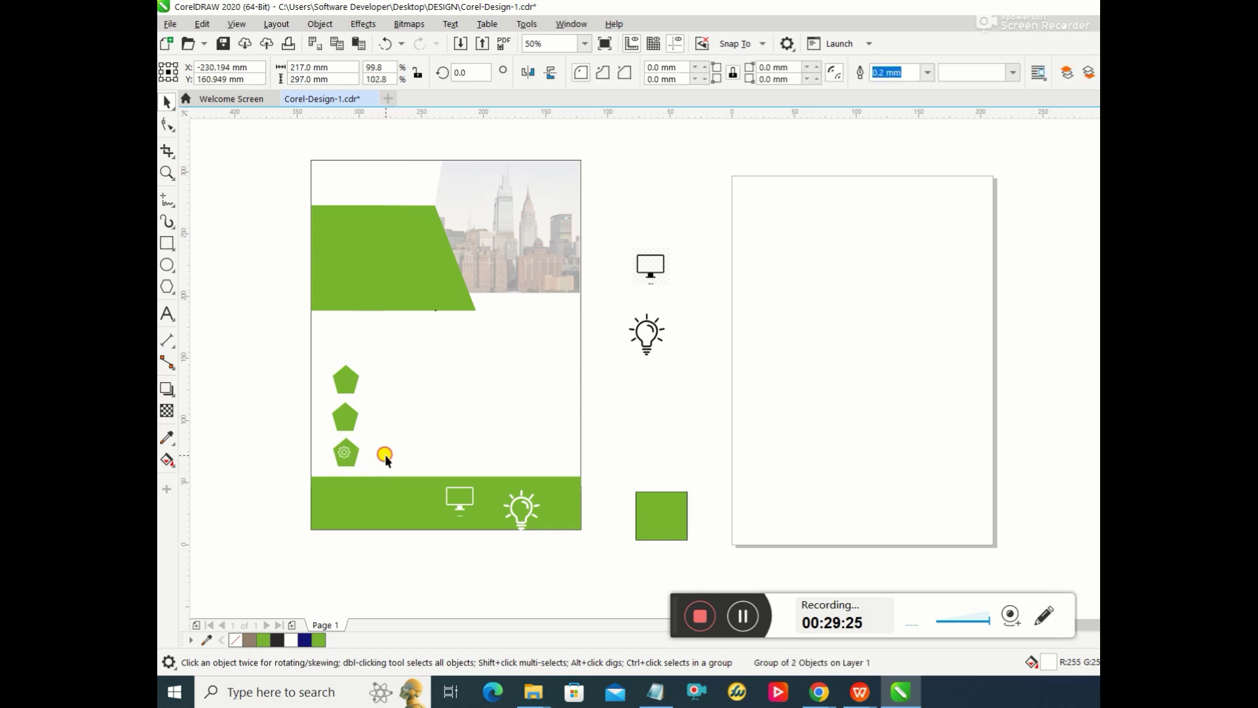
click(352, 456)
drag(364, 472, 372, 475)
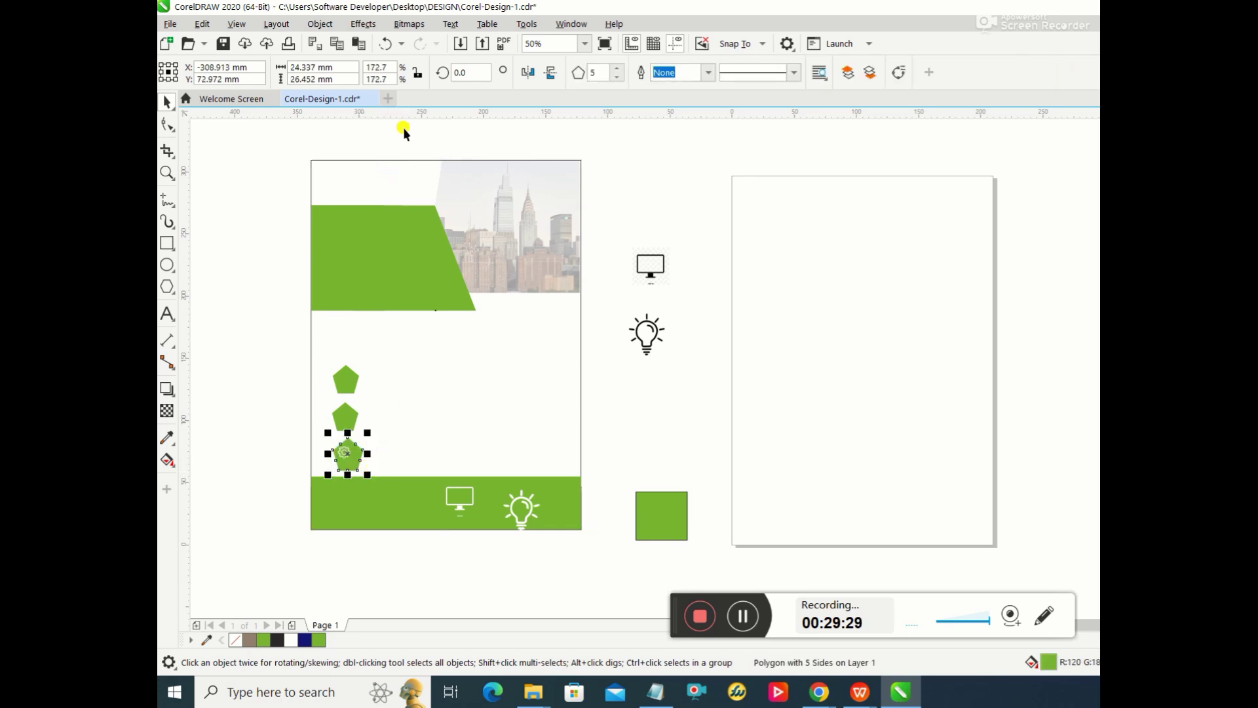
click(385, 43)
click(398, 432)
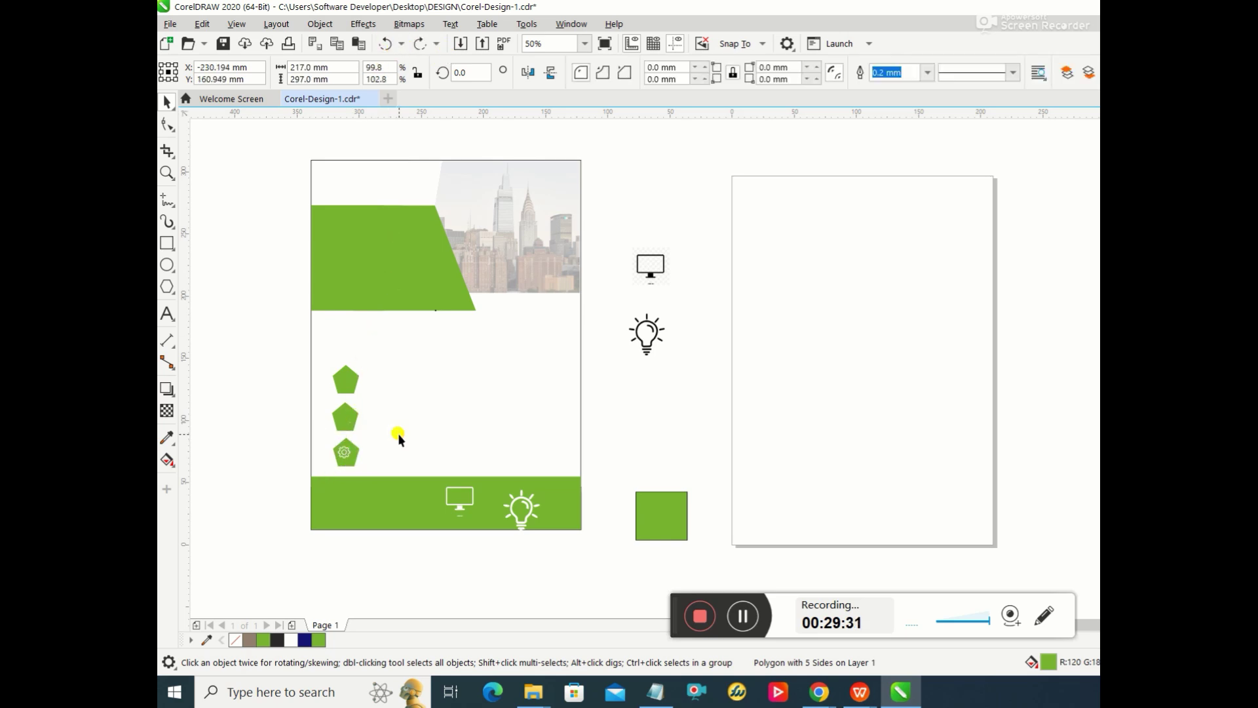
Step: Enlarge the gear icon to about 13 mm wide and centre it on the lowest pentagon
click(348, 452)
click(344, 450)
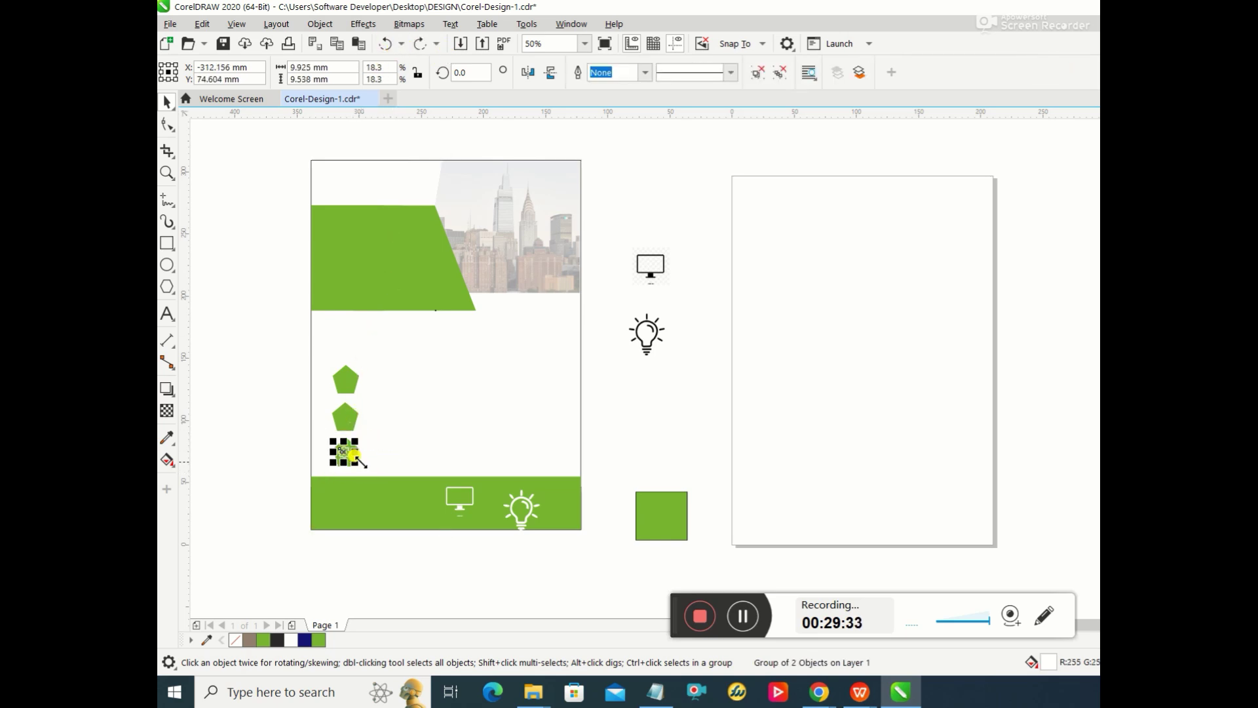
drag(343, 452, 346, 453)
click(448, 439)
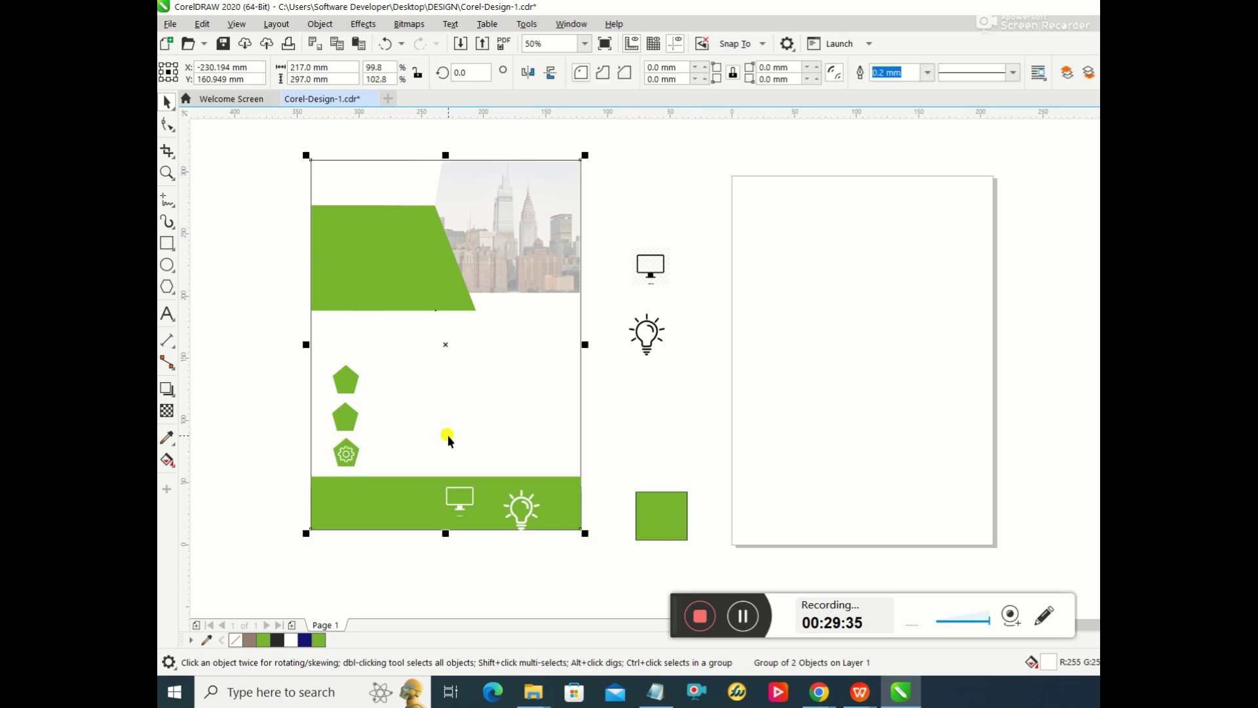
Step: Copy the gear from the pentagon onto the bottom green band, left of the computer icon, and bring the copy to the front of the page
click(345, 450)
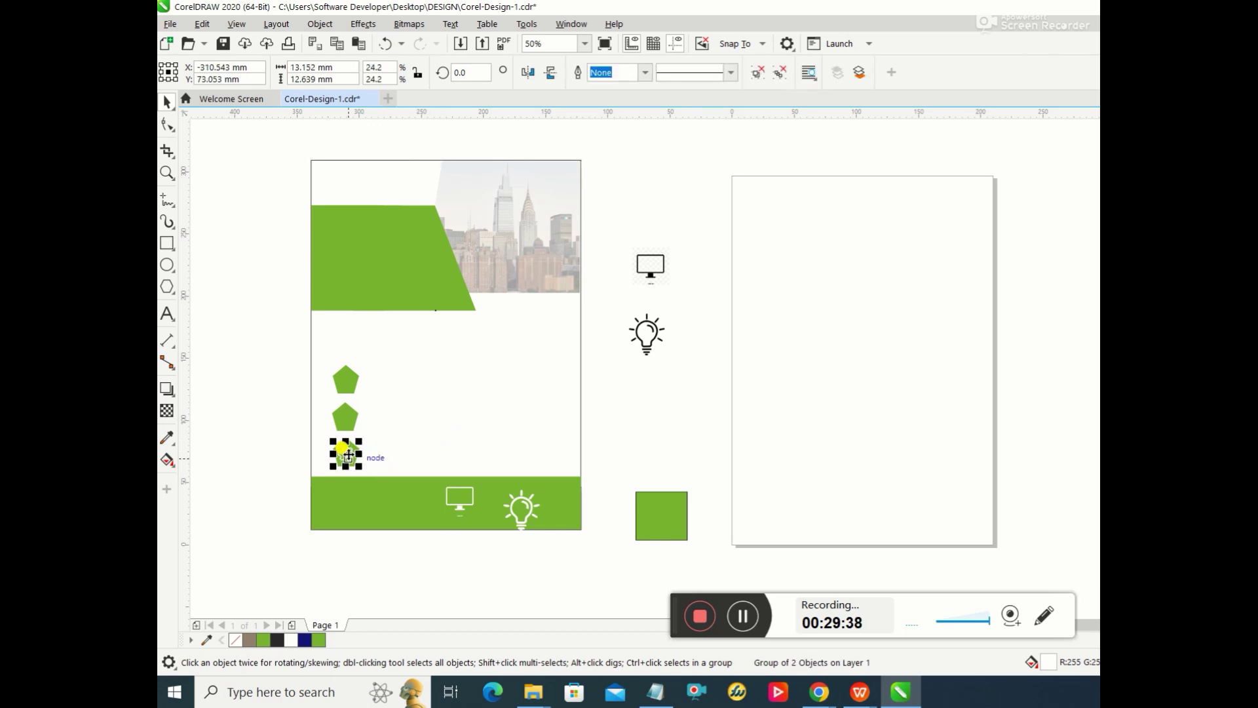
drag(349, 453, 399, 501)
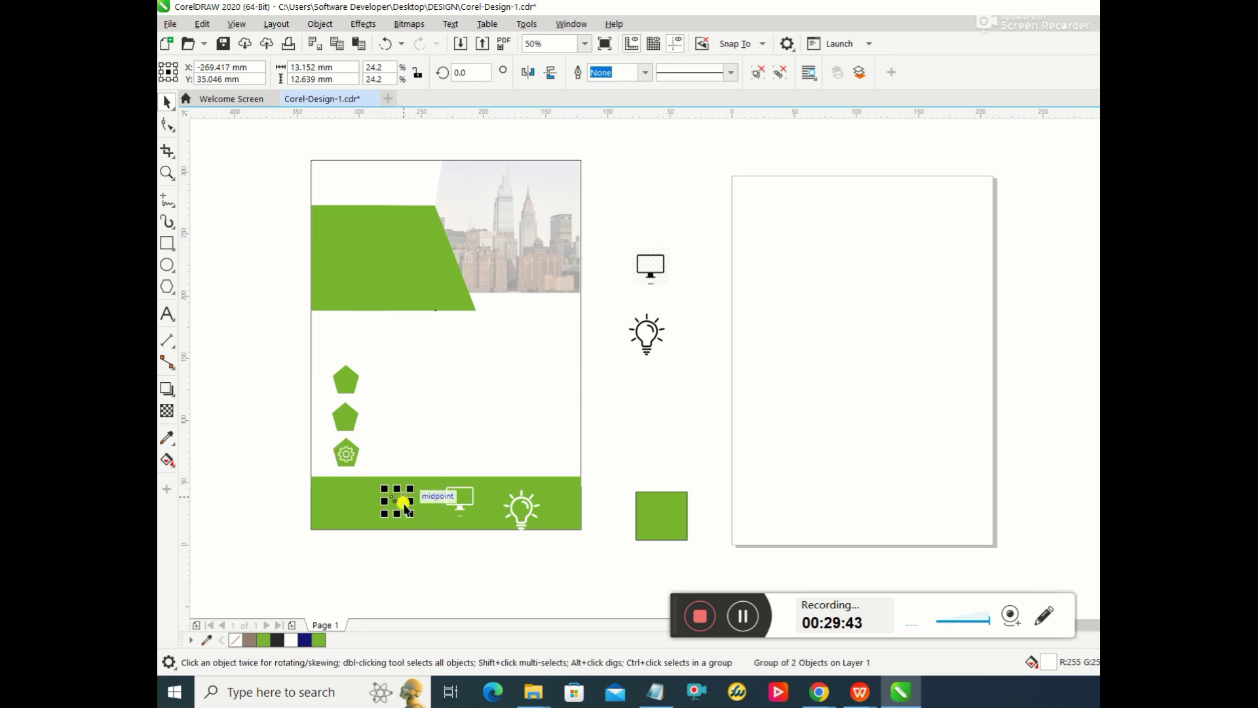
click(320, 24)
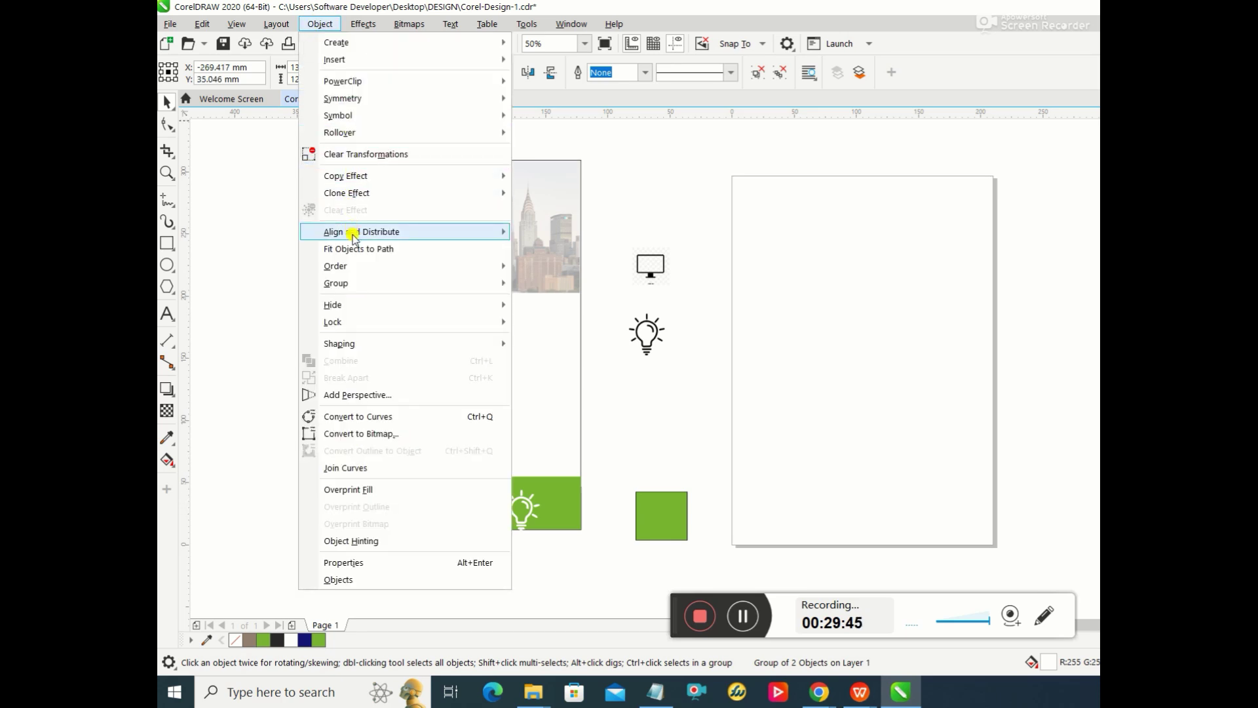
mouse_move(360, 267)
click(564, 268)
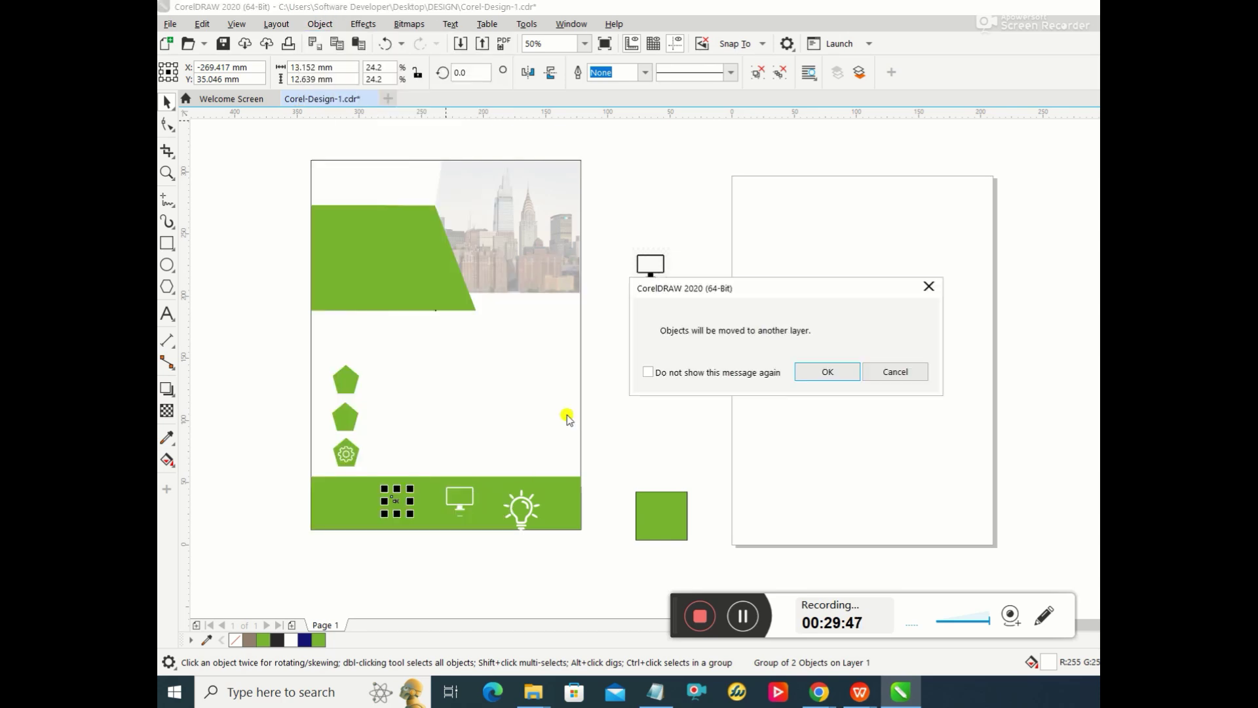
click(824, 372)
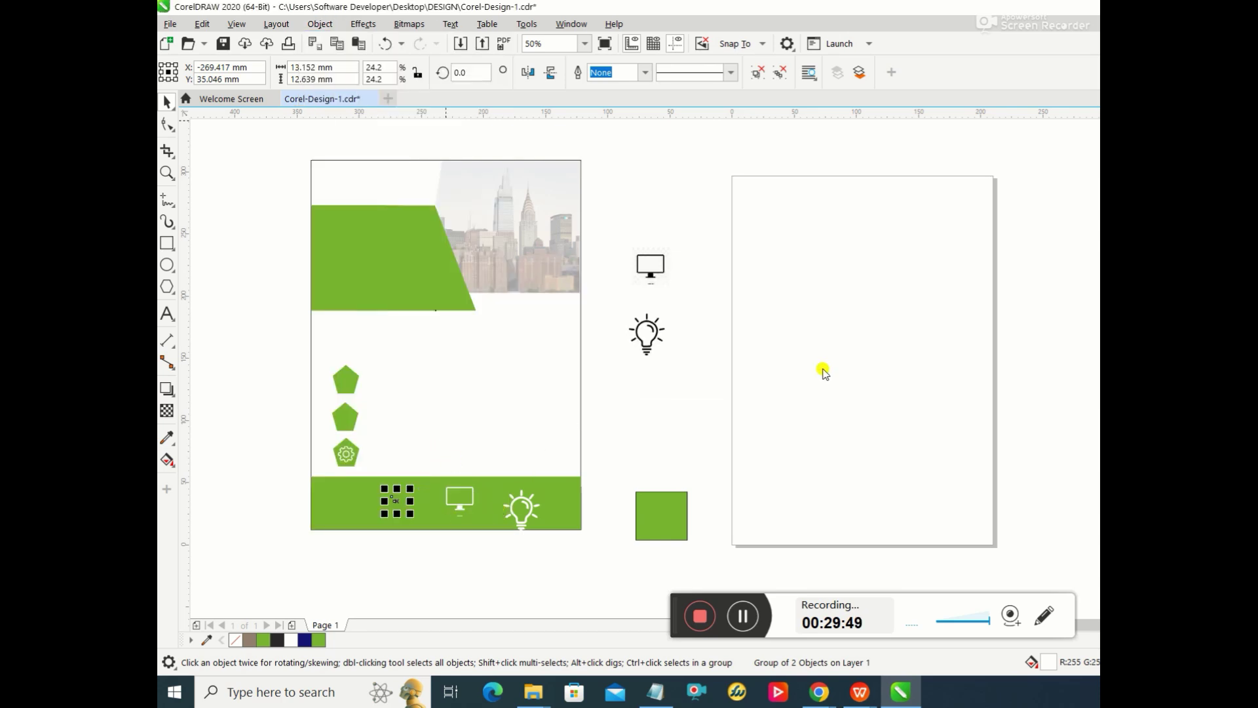
click(449, 524)
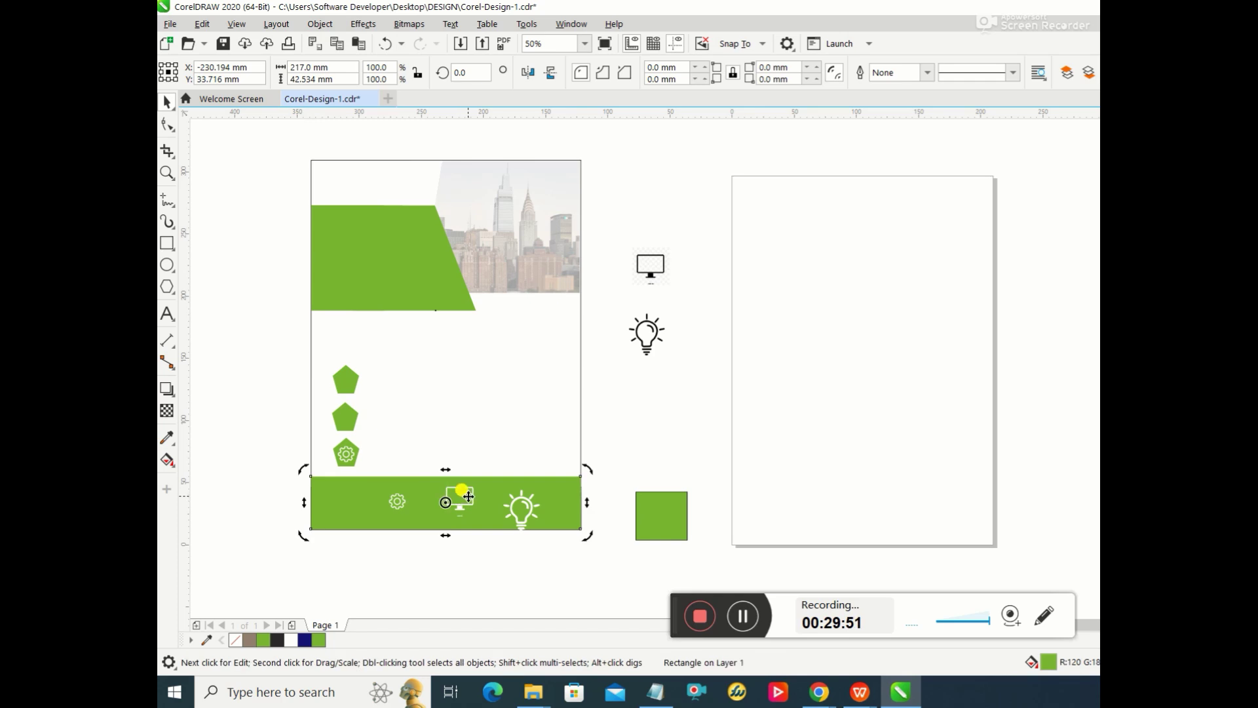
drag(467, 495, 427, 504)
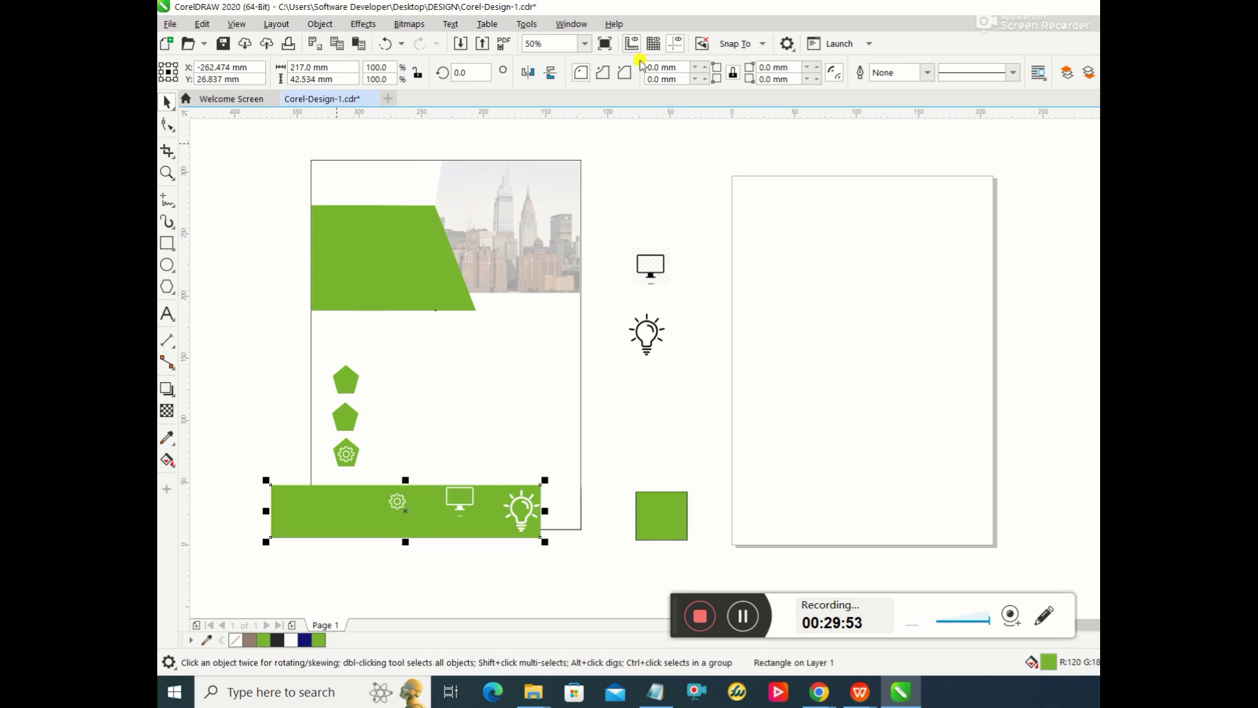
click(386, 44)
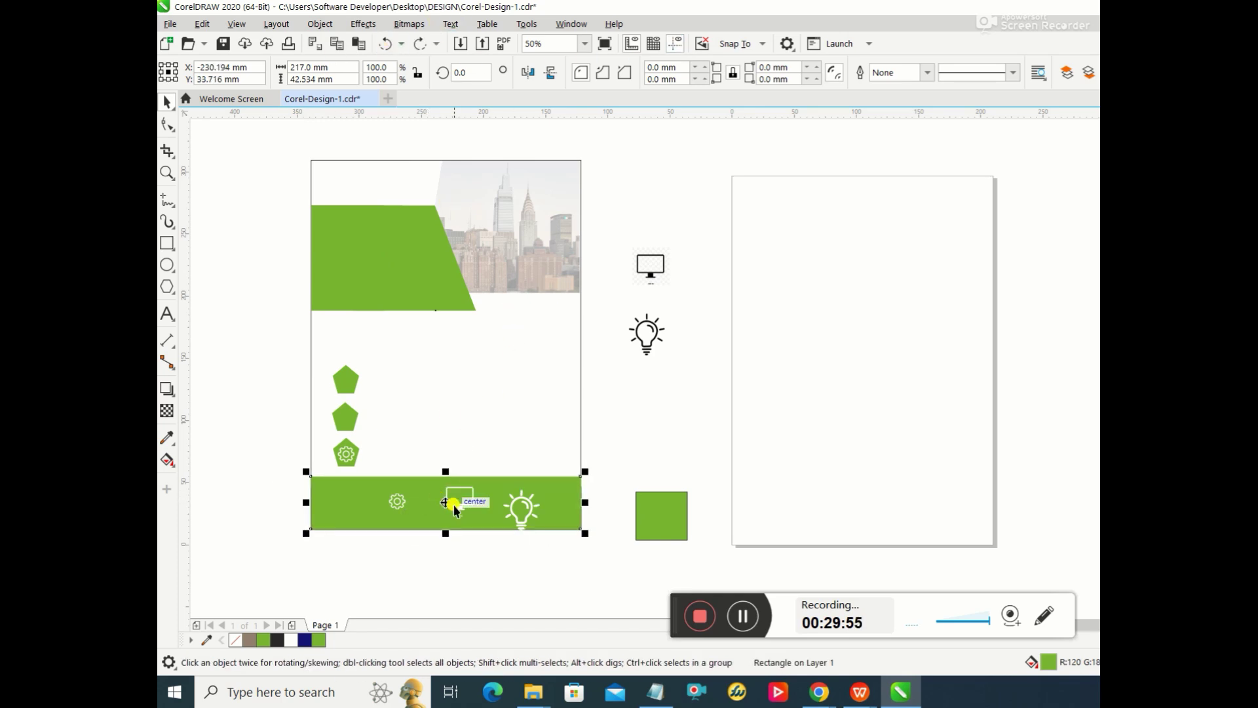
Step: Shrink the white computer icon on the bottom green band and place it on the middle green pentagon
click(458, 502)
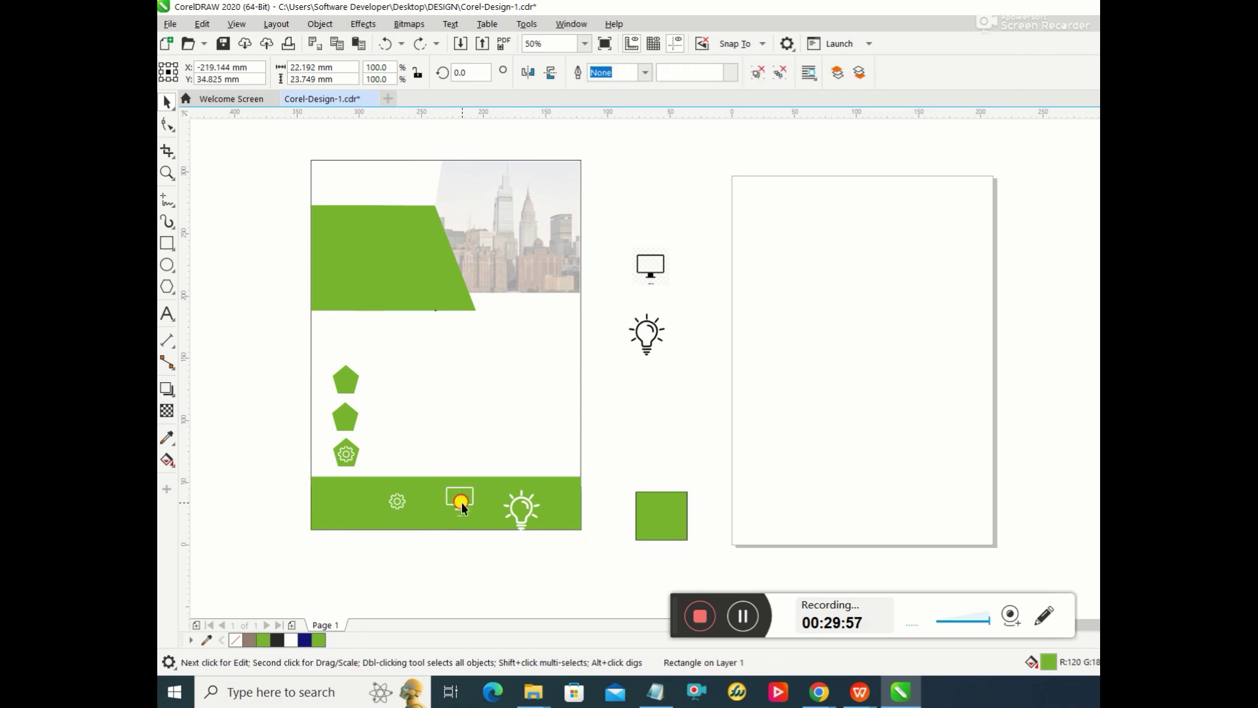
drag(461, 508, 407, 511)
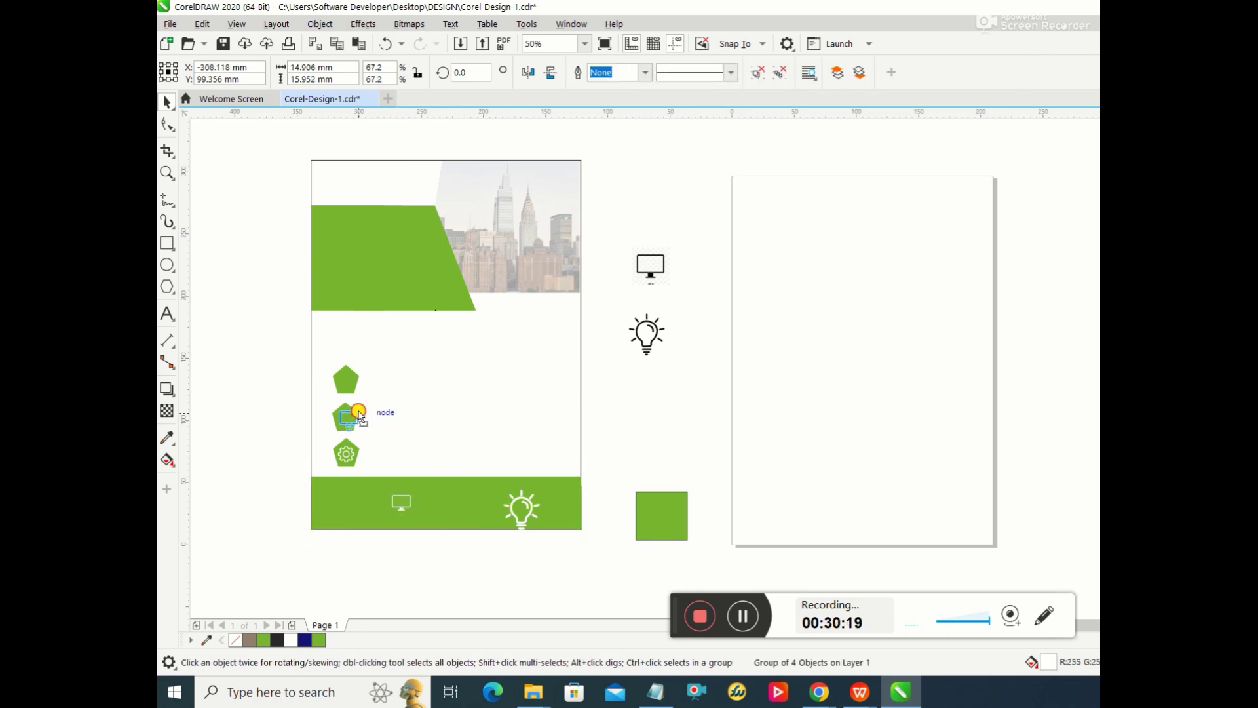
drag(359, 414, 358, 417)
click(370, 423)
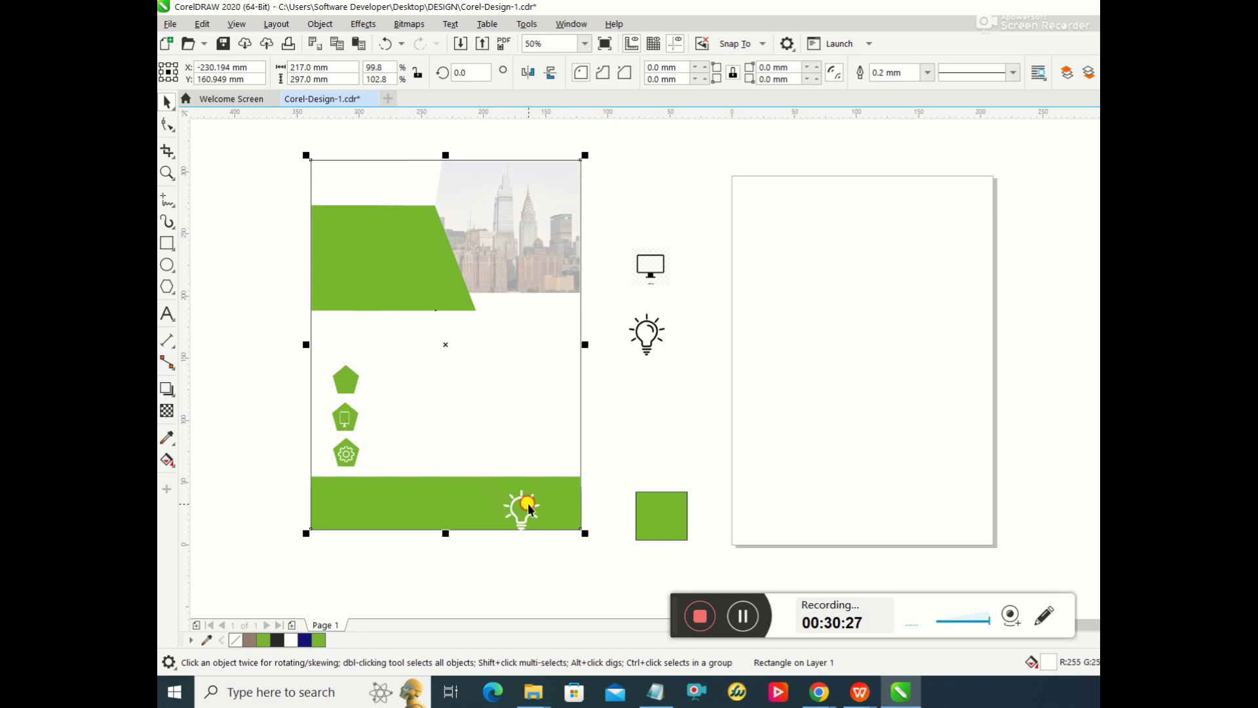
Step: Shrink the white bulb icon to about 16 by 15 mm and place it on the topmost green pentagon
drag(528, 503, 347, 379)
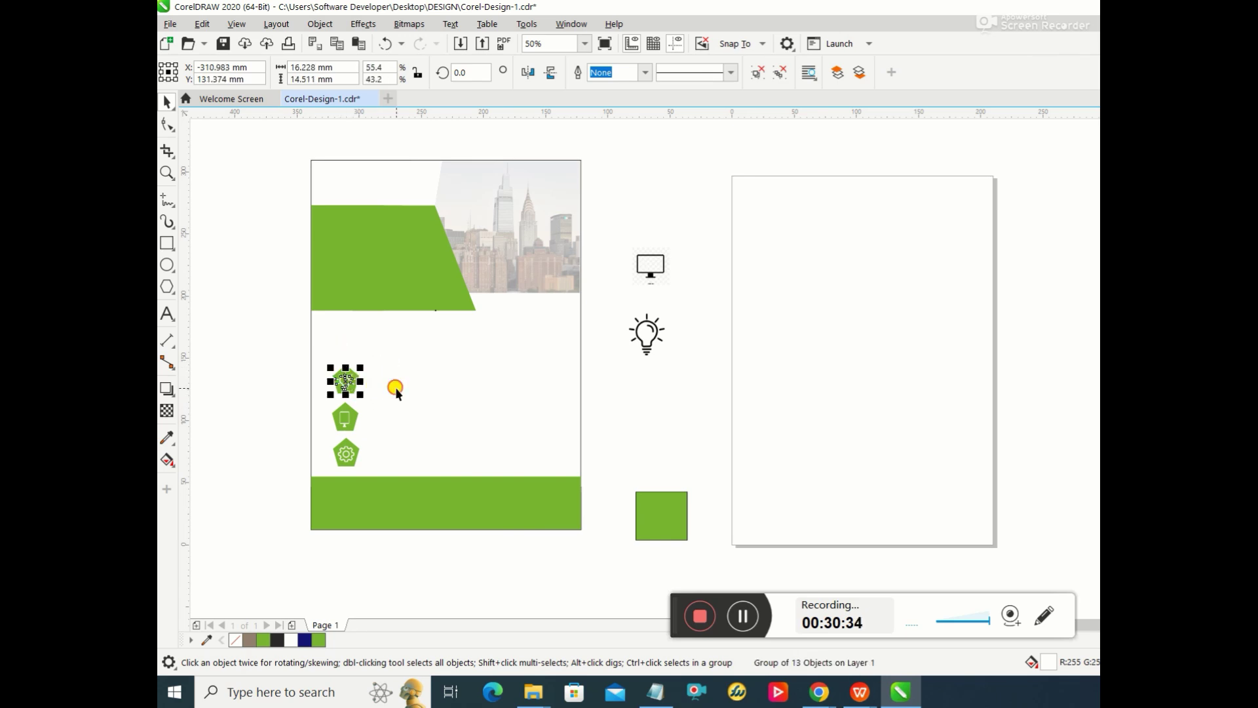
click(395, 387)
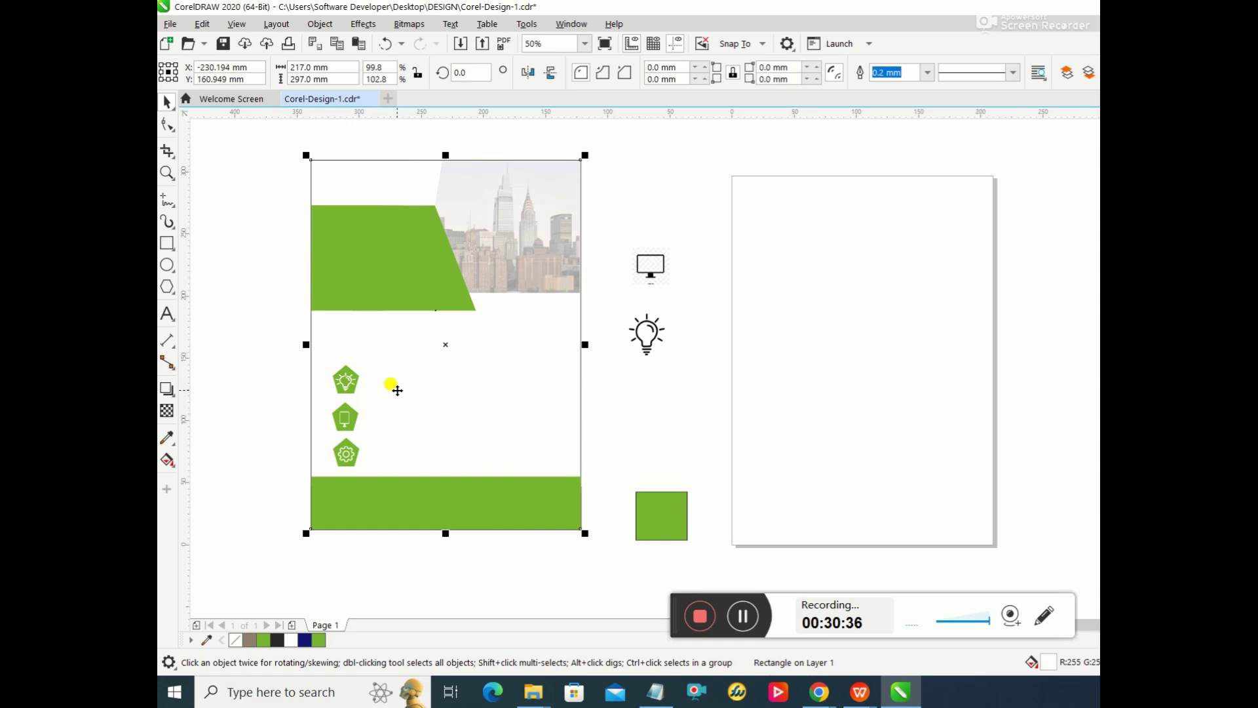
Step: Try to select and adjust the computer icon on the middle pentagon, and undo the accidental shift of the flyer's outline
click(347, 422)
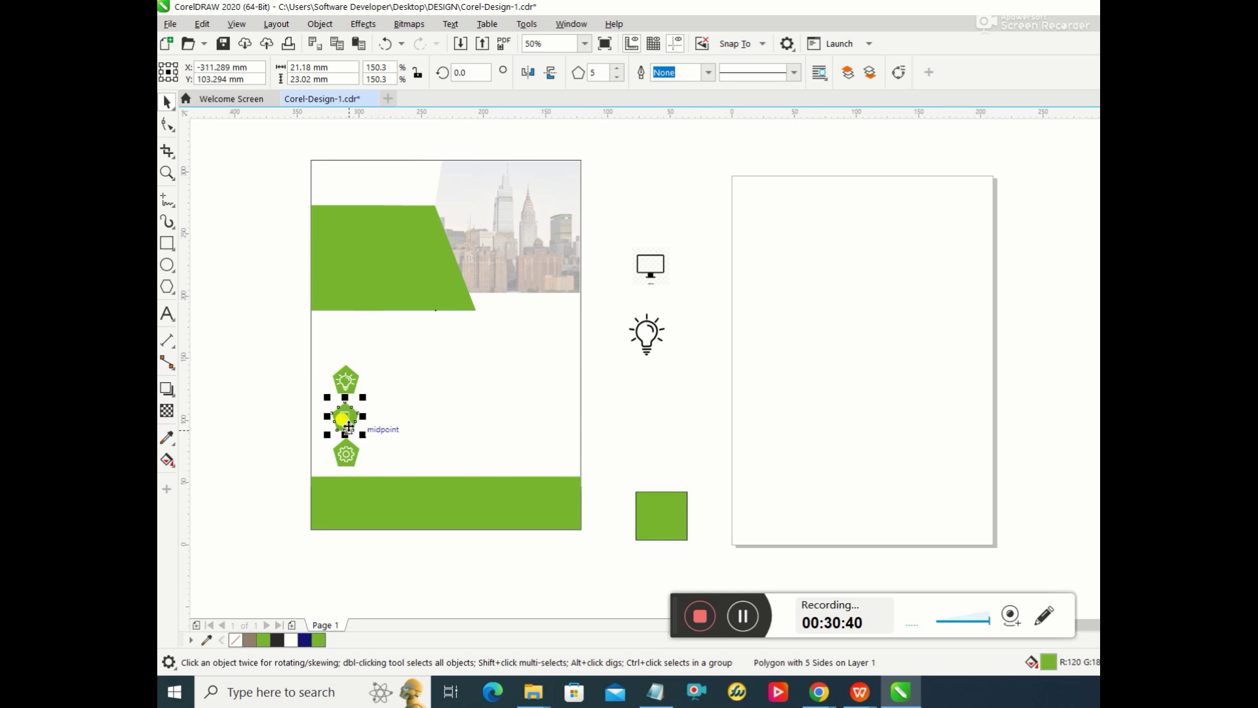
click(355, 409)
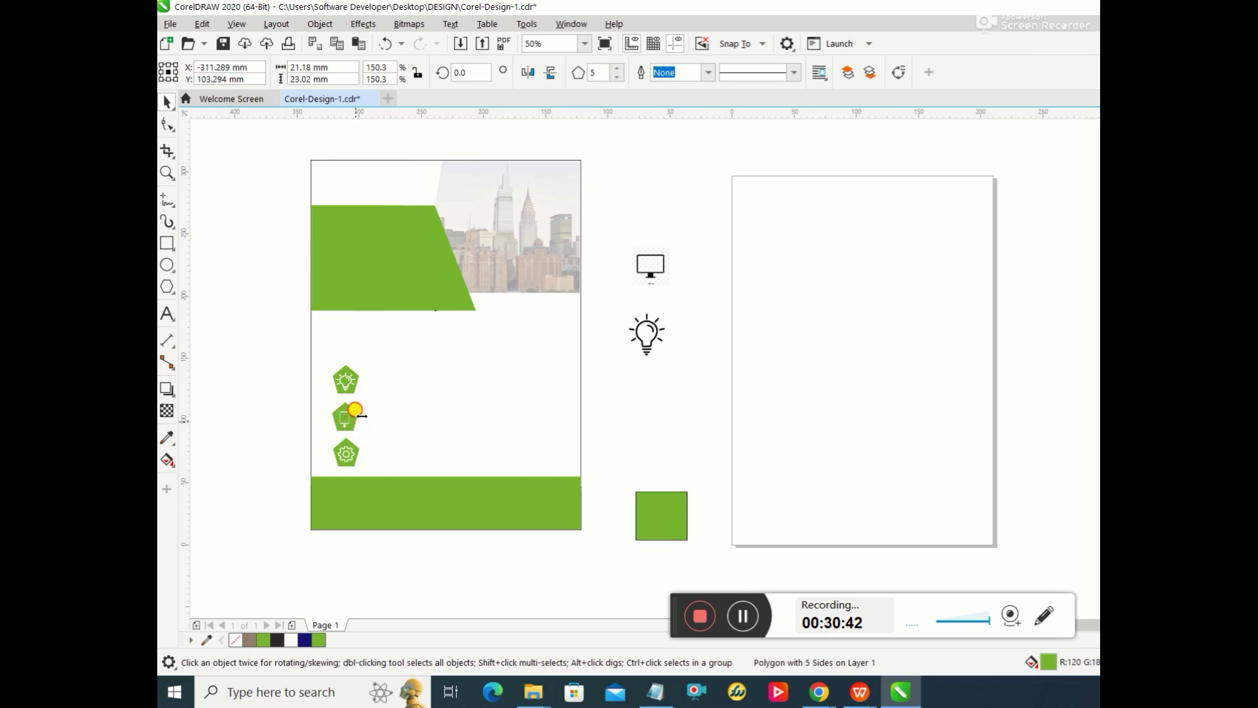
drag(356, 410, 357, 411)
click(418, 418)
click(347, 424)
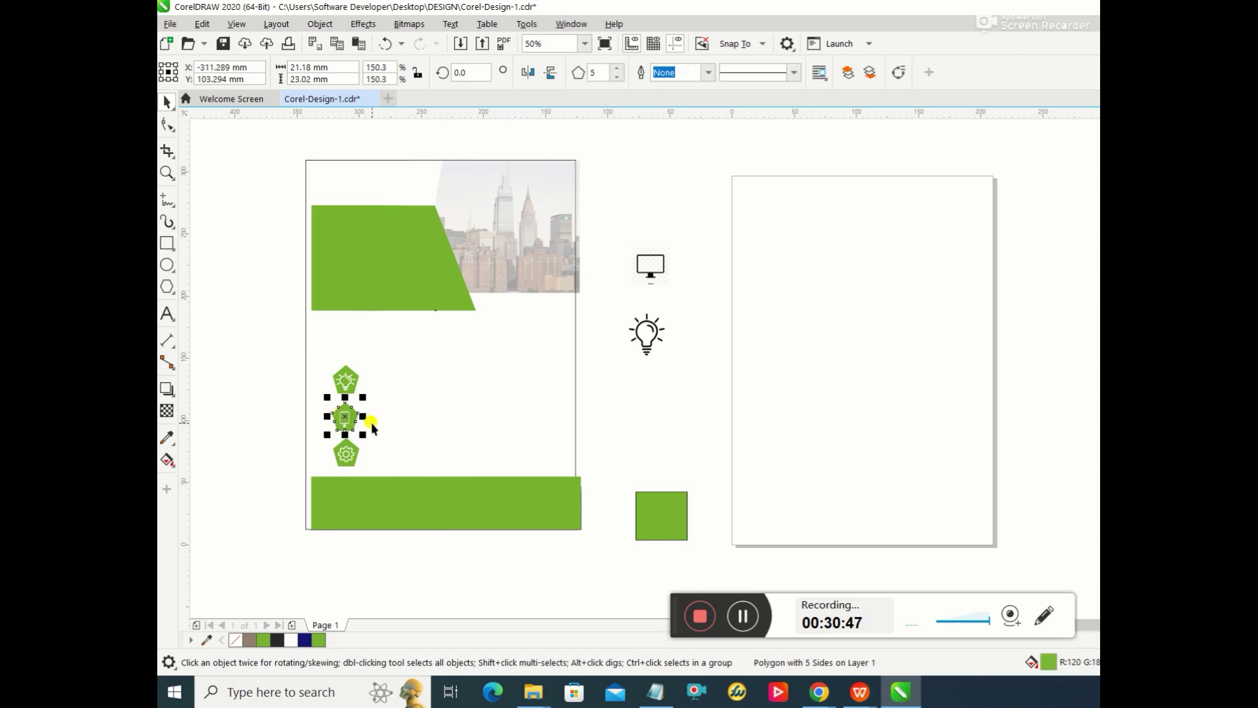
click(385, 44)
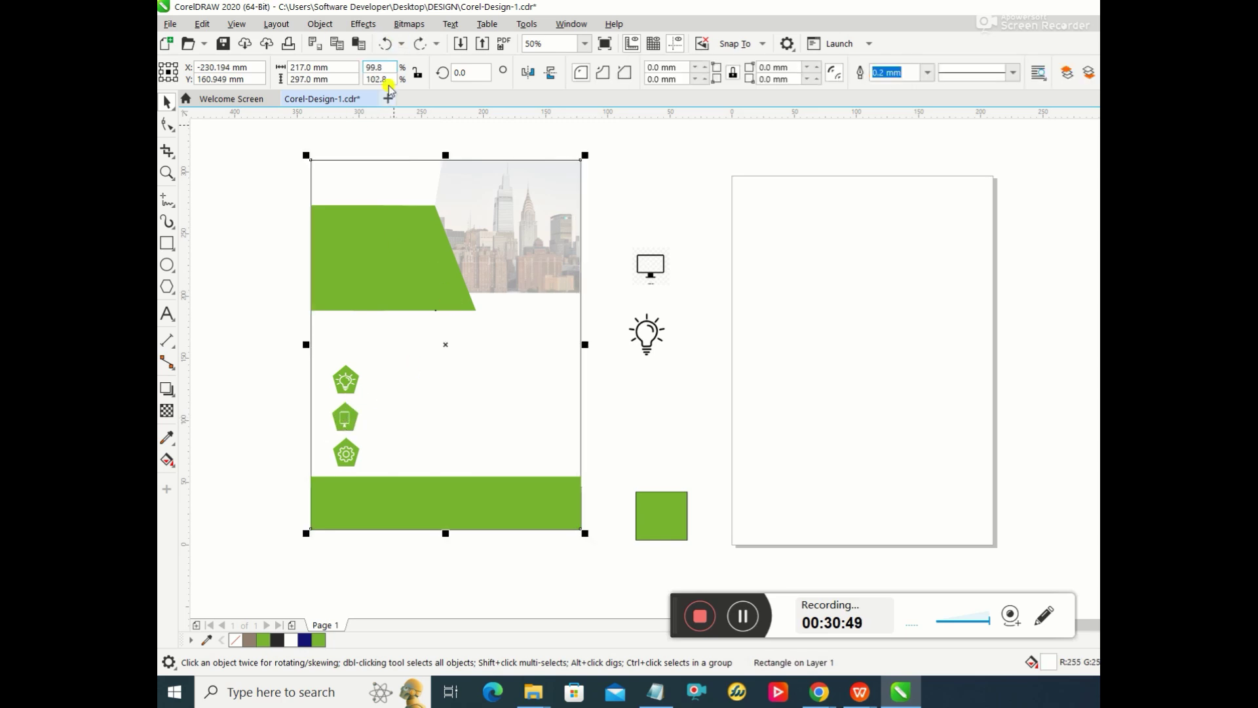
click(347, 426)
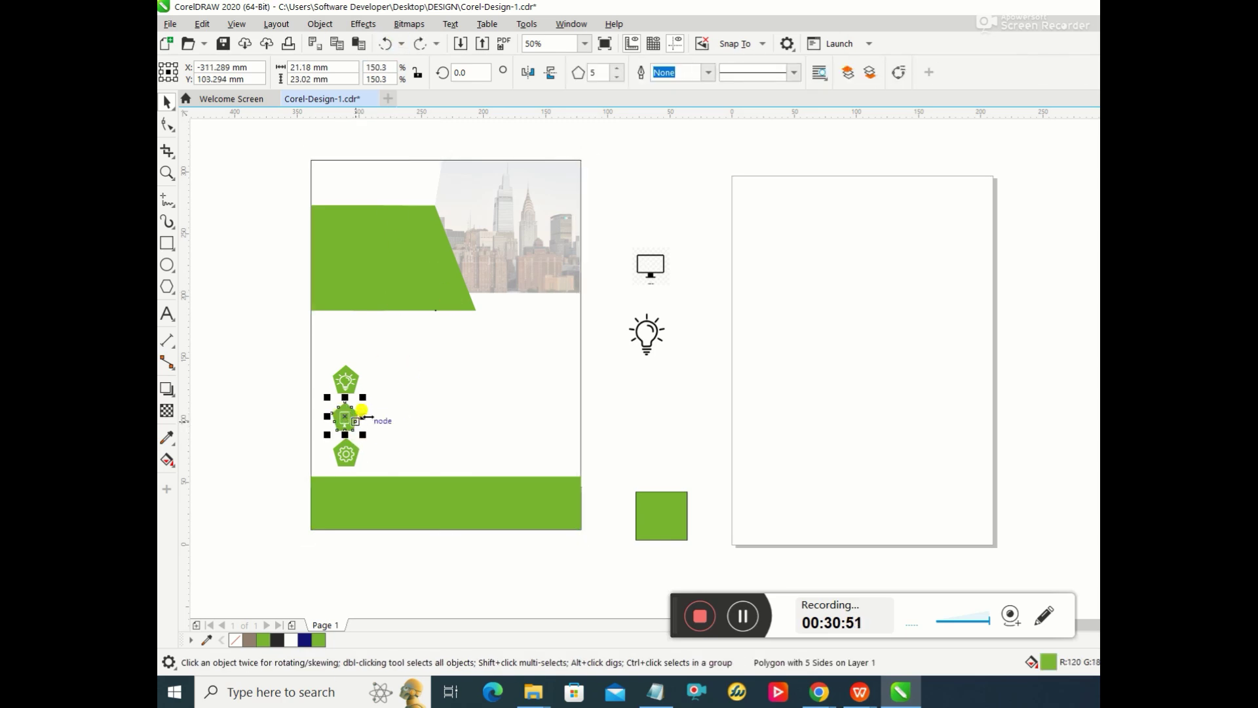
click(362, 408)
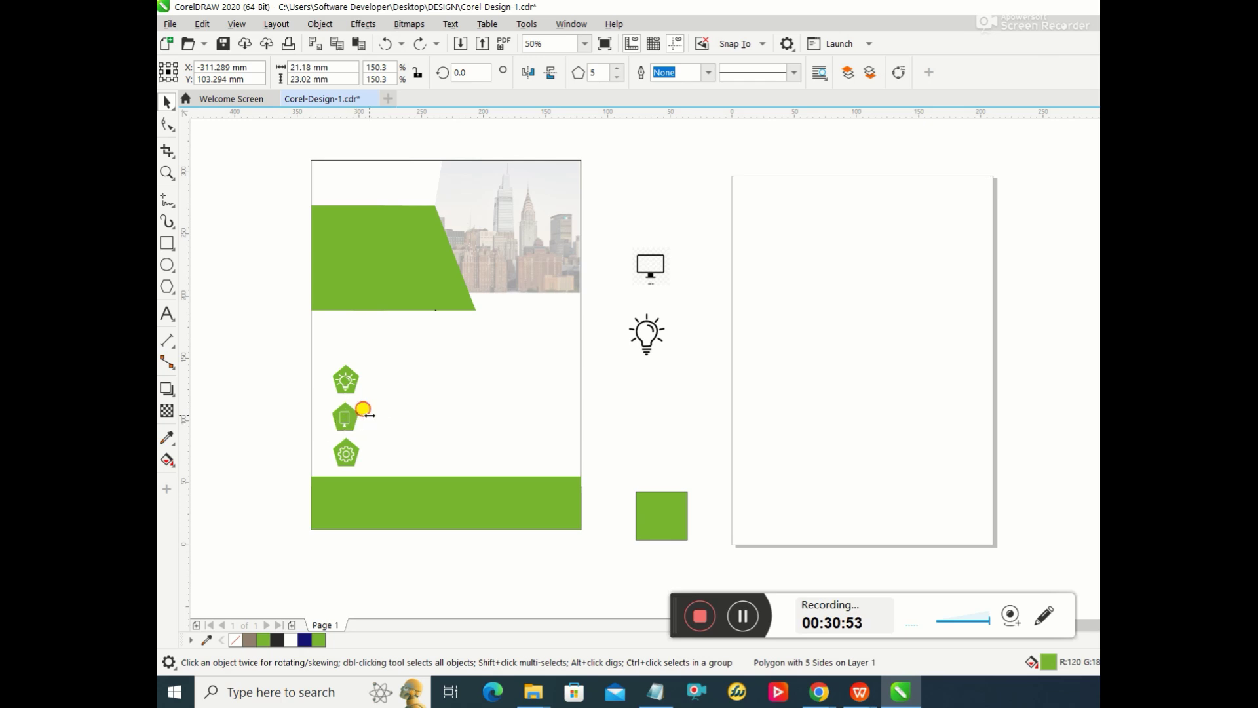
drag(368, 414, 362, 416)
click(354, 414)
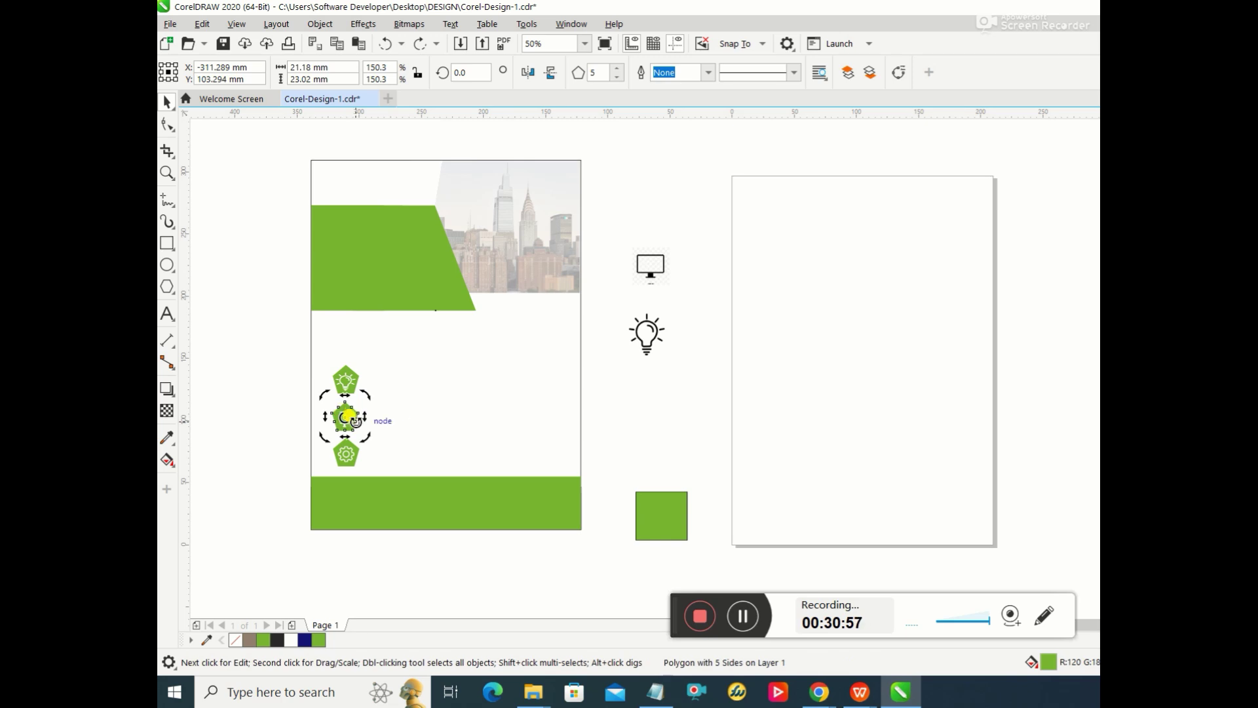
click(344, 415)
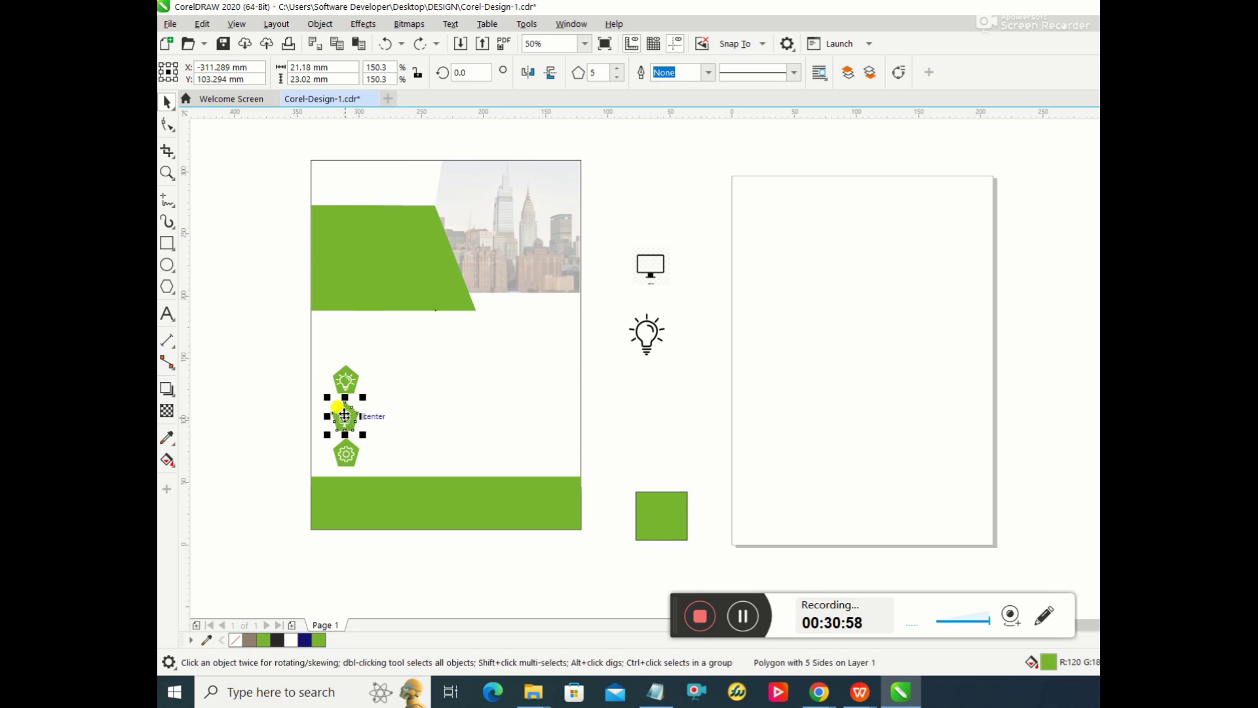
click(427, 408)
click(346, 420)
click(381, 403)
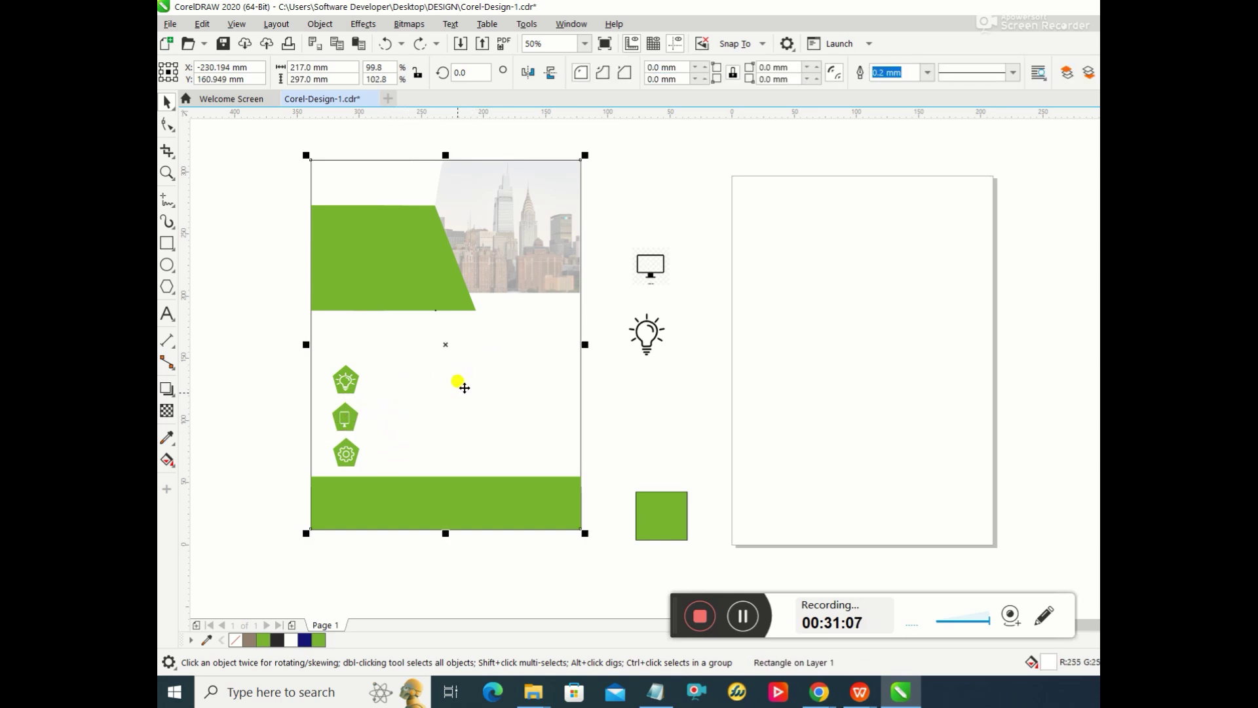
click(413, 353)
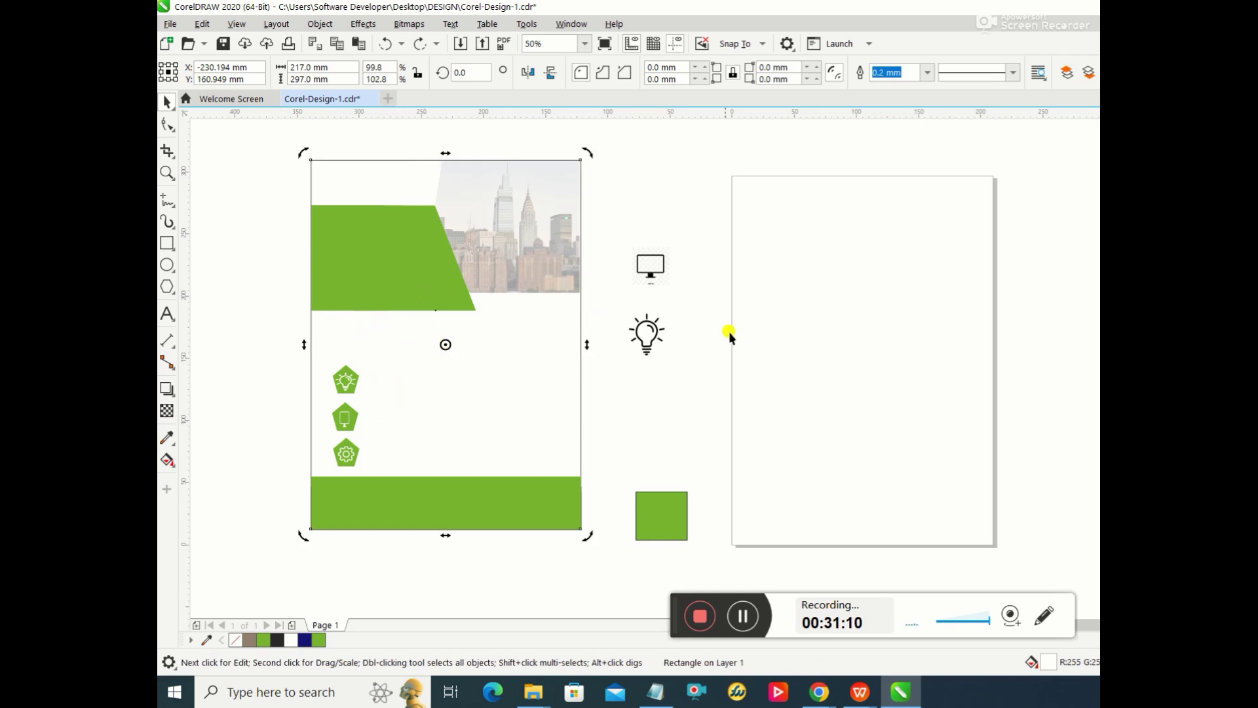
click(756, 620)
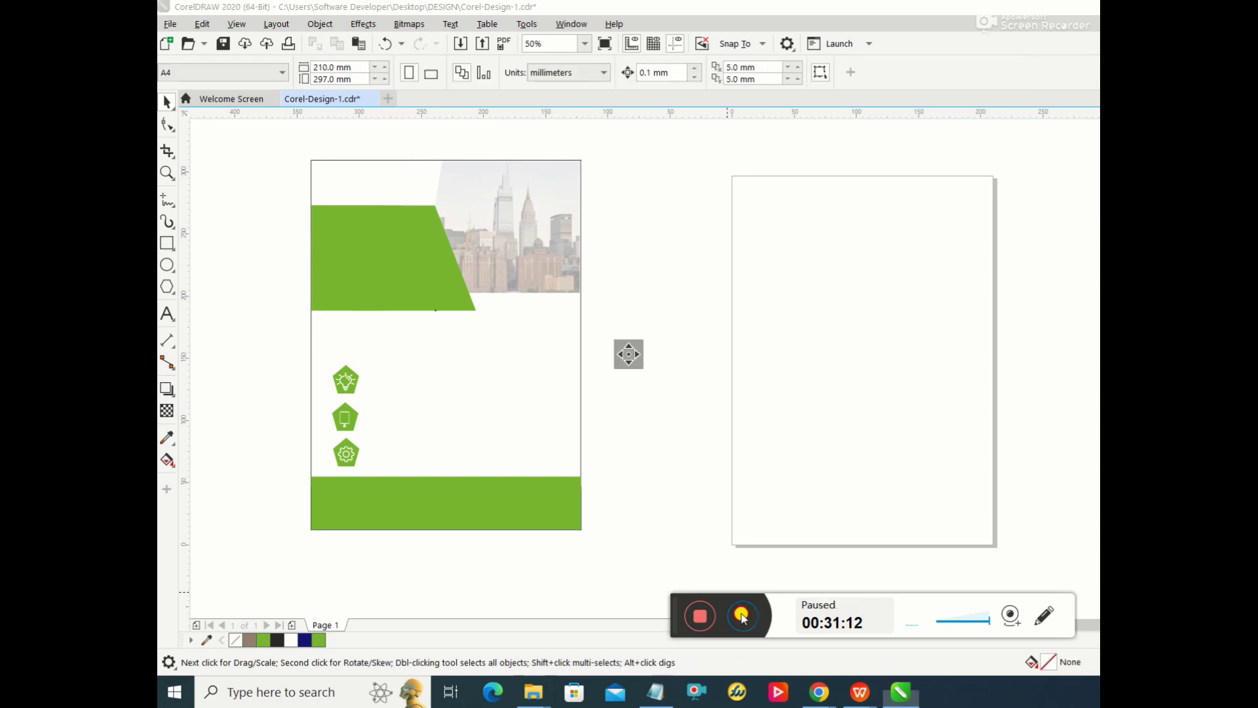
click(742, 616)
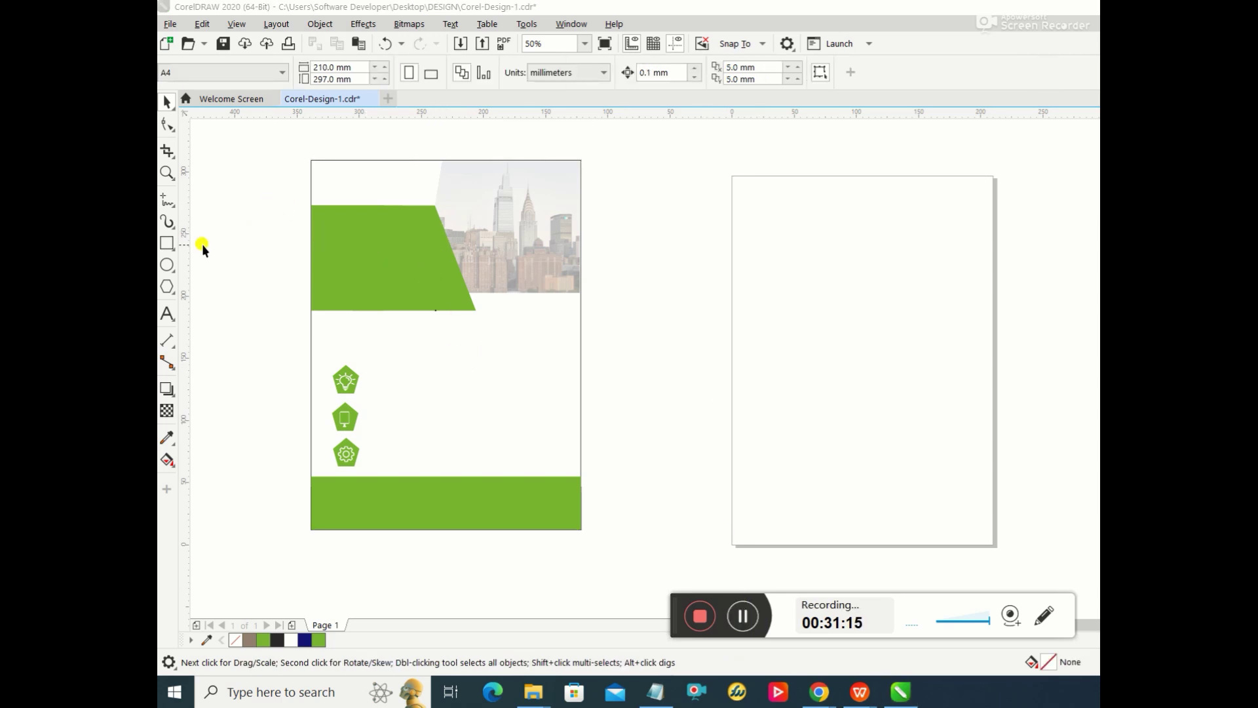
Step: Add the artistic text "Digital Marketing Agency" on three lines in the large green shape beside the building photo
click(175, 314)
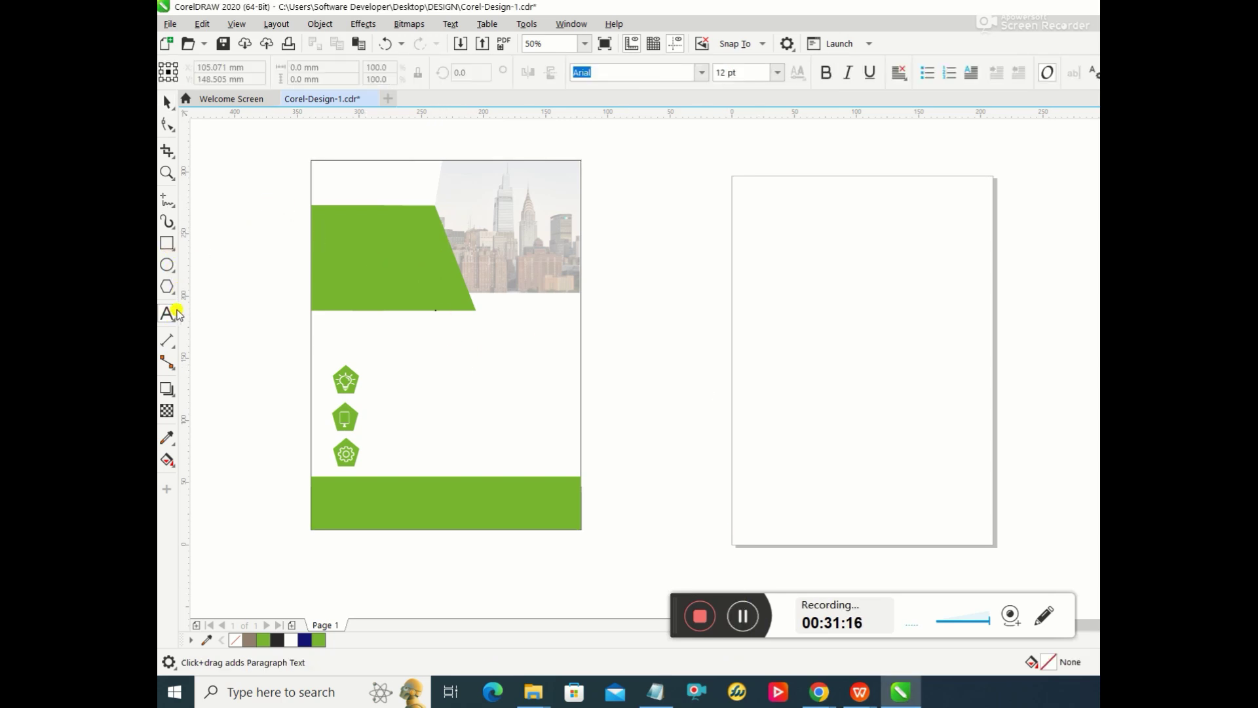
click(337, 240)
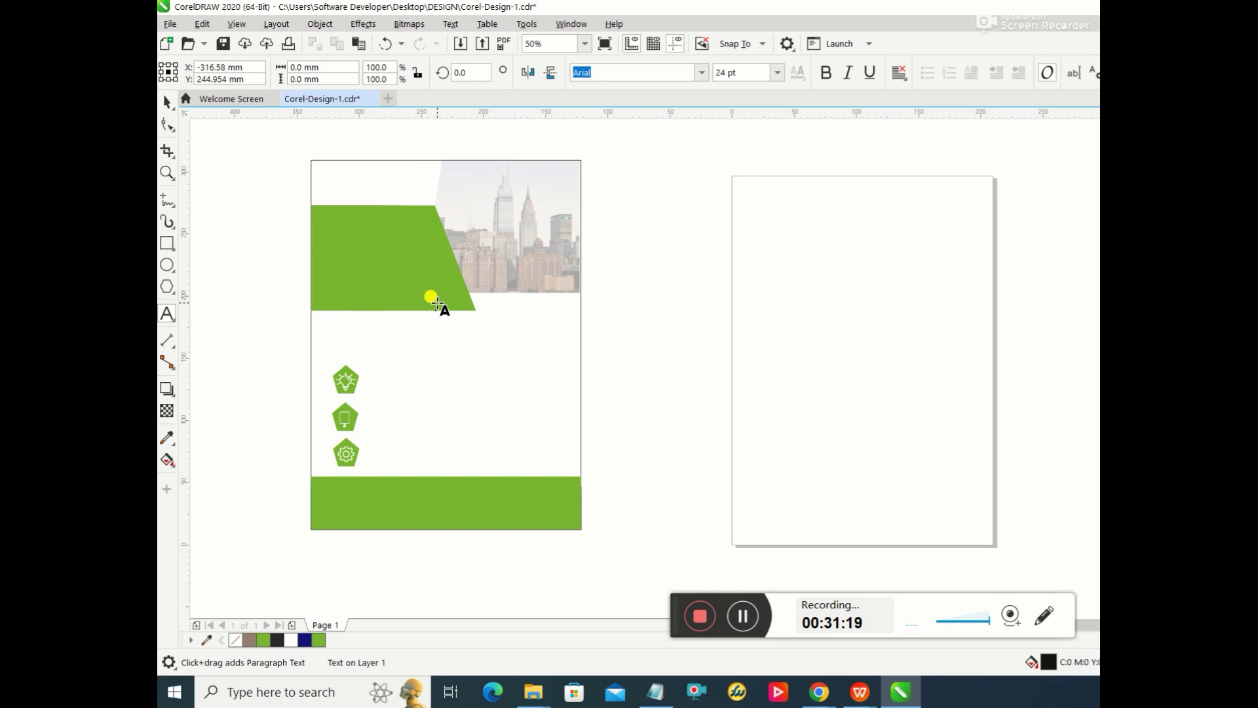
text(dIG)
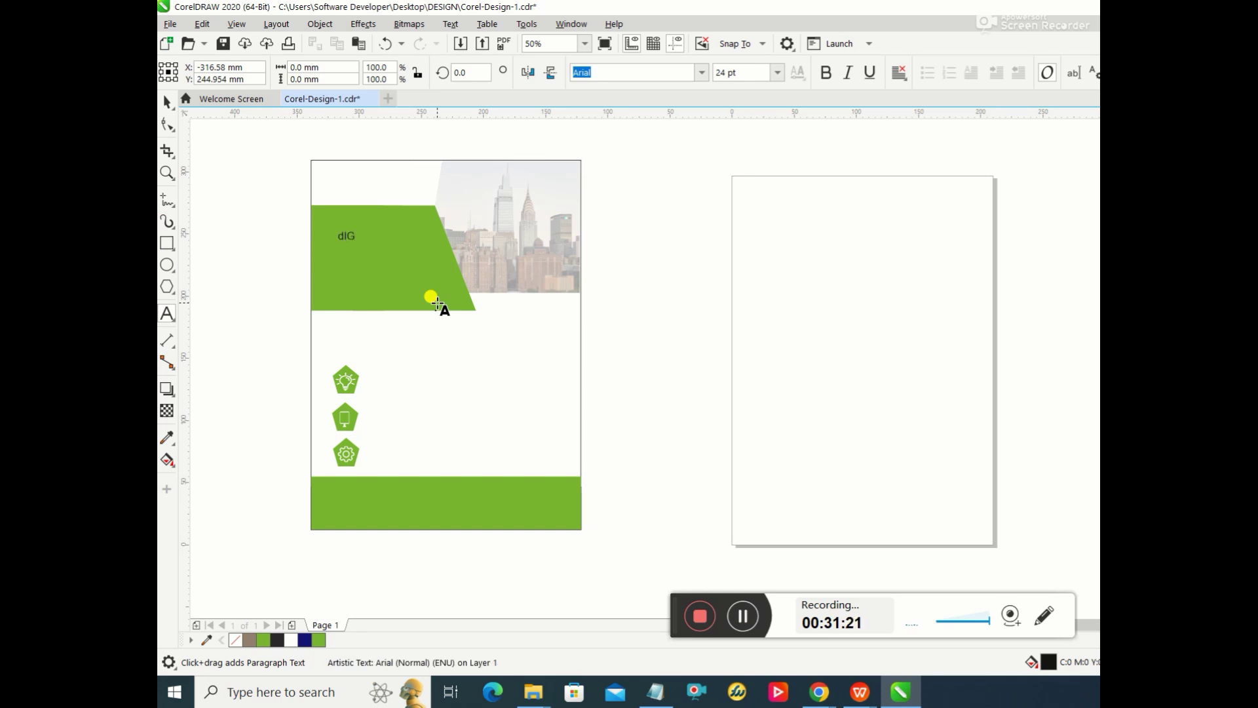
text(ITAL)
key(BackSpace)
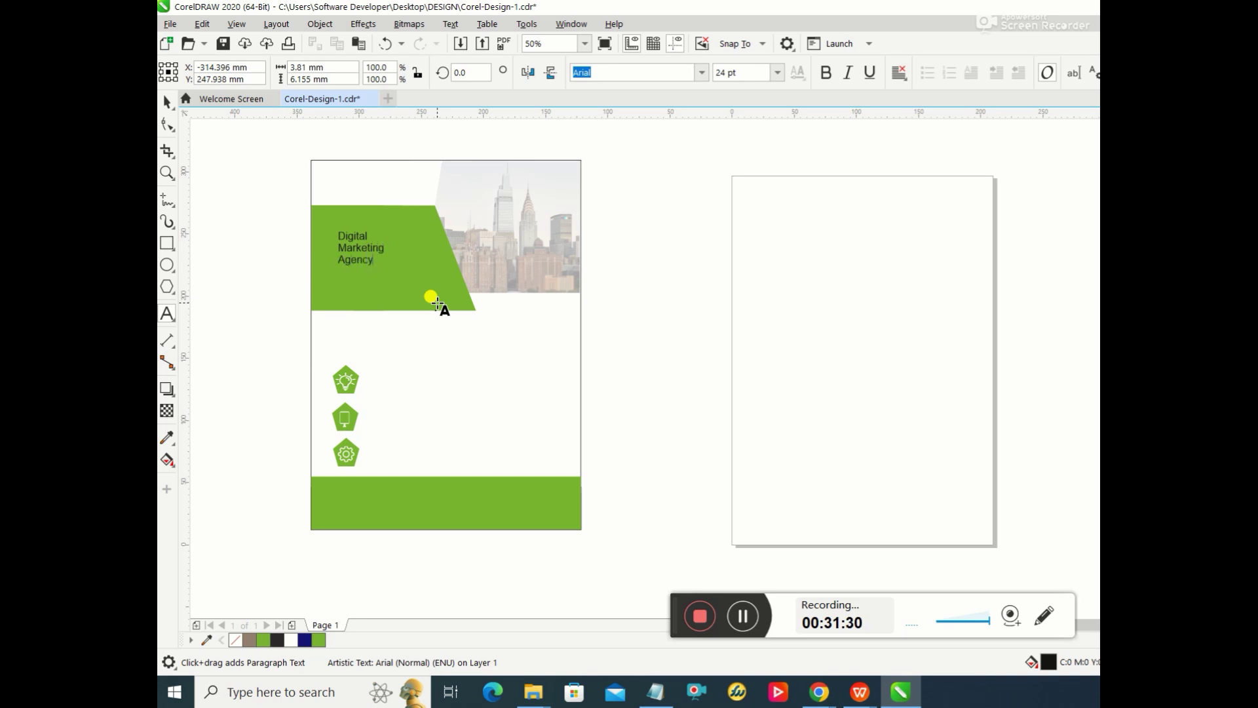
Step: Set the font of the whole "Digital Marketing Agency" heading to Impact
click(353, 243)
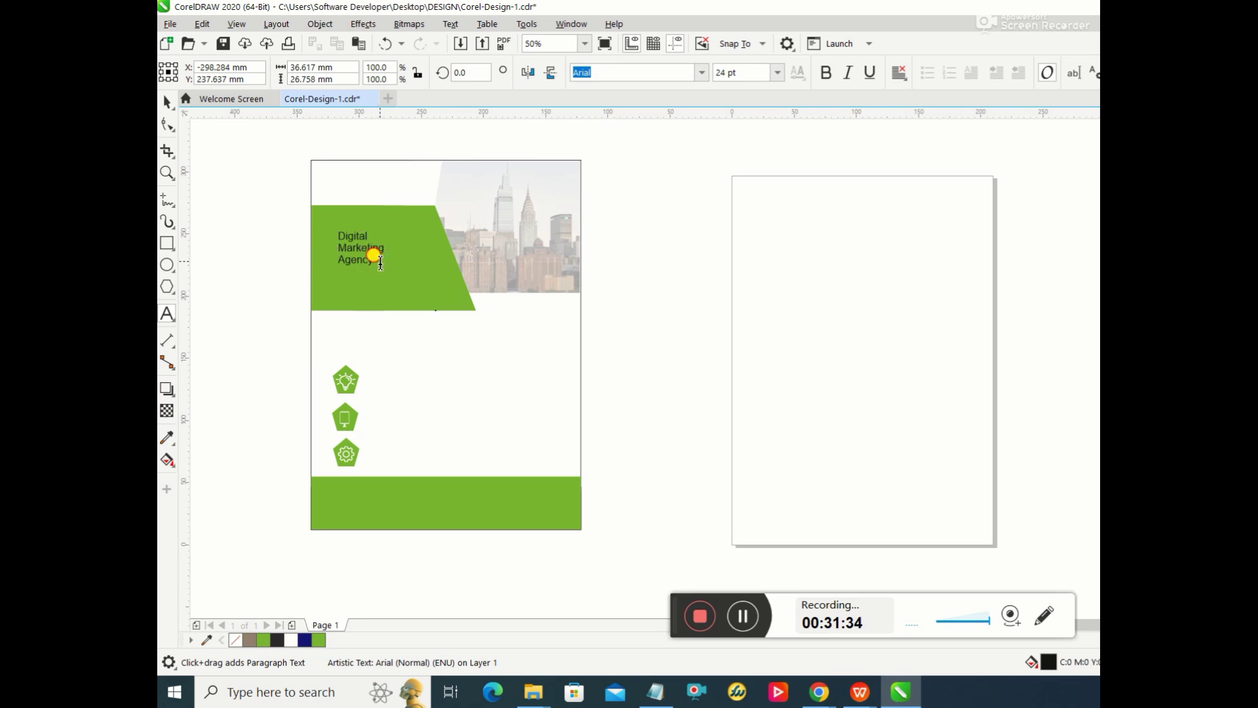
drag(373, 254, 328, 233)
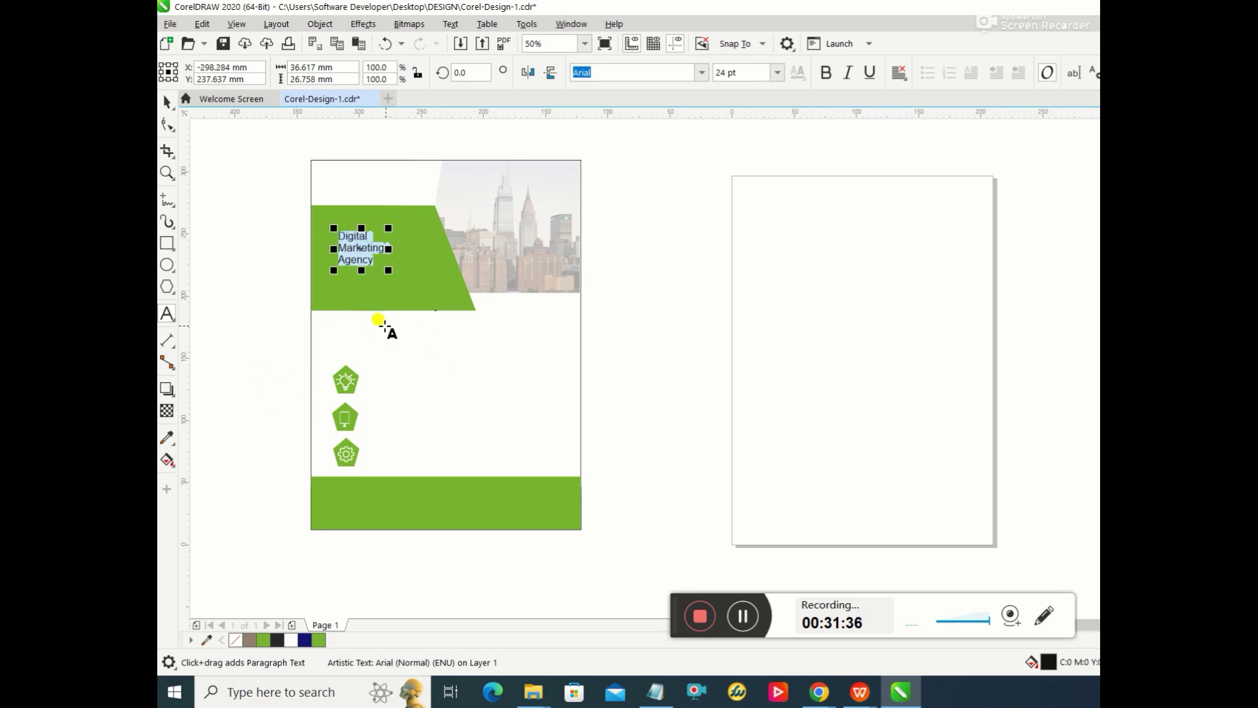
click(700, 73)
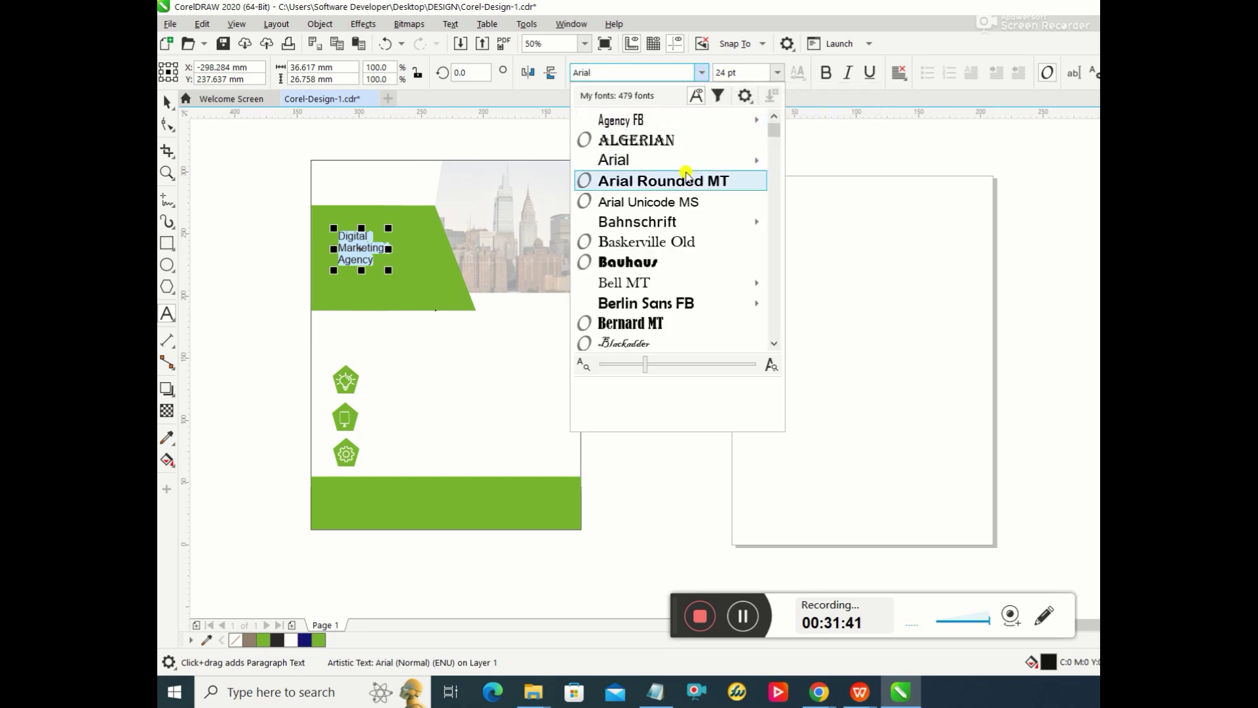
scroll(682, 196, down, 6)
scroll(691, 262, up, 2)
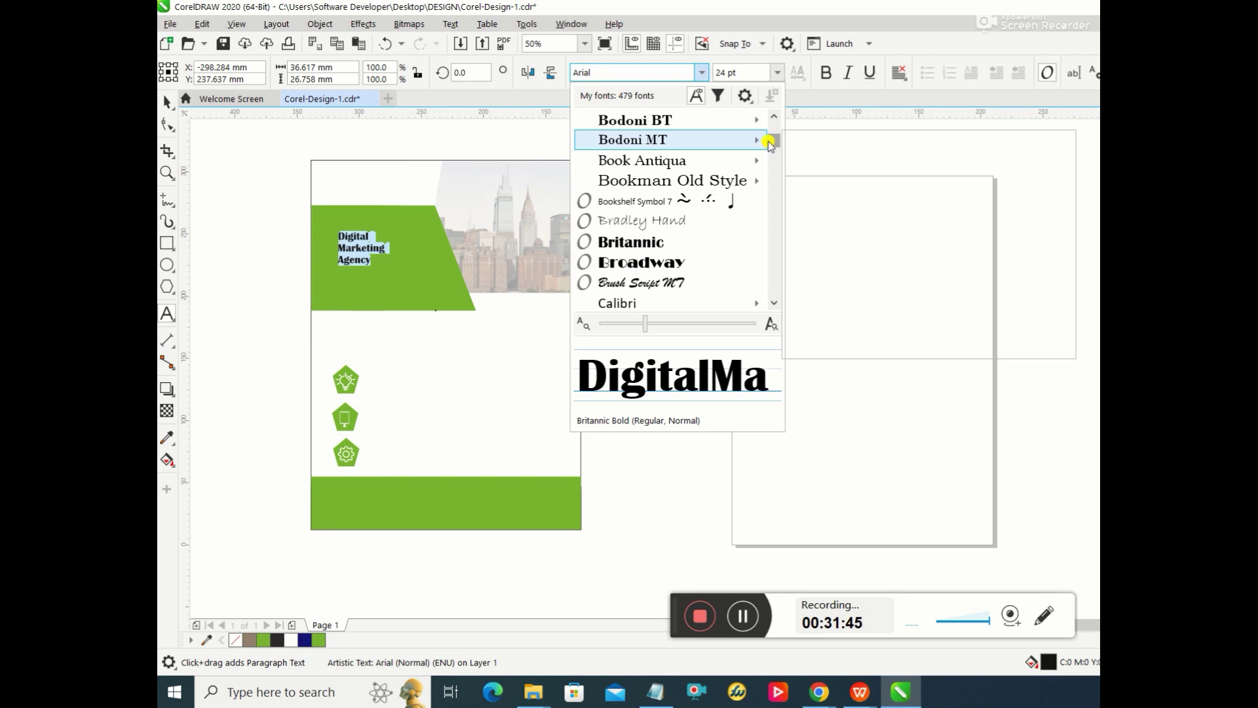
mouse_move(769, 147)
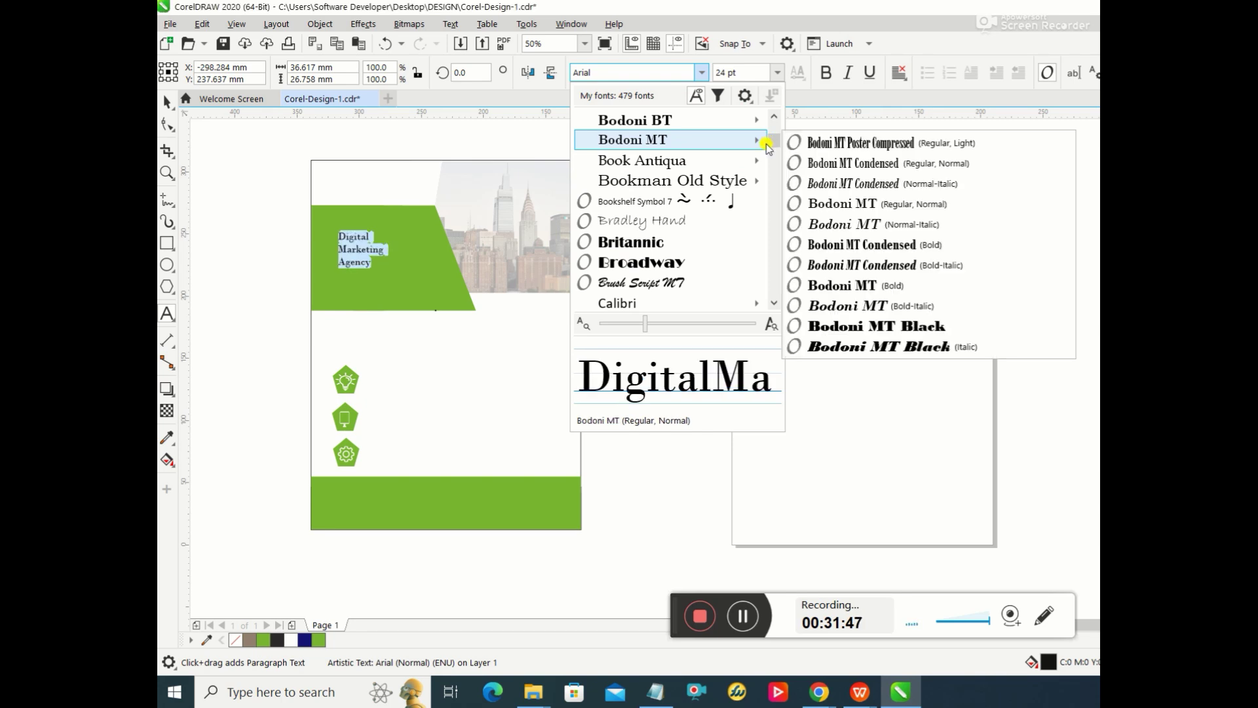
scroll(775, 188, down, 10)
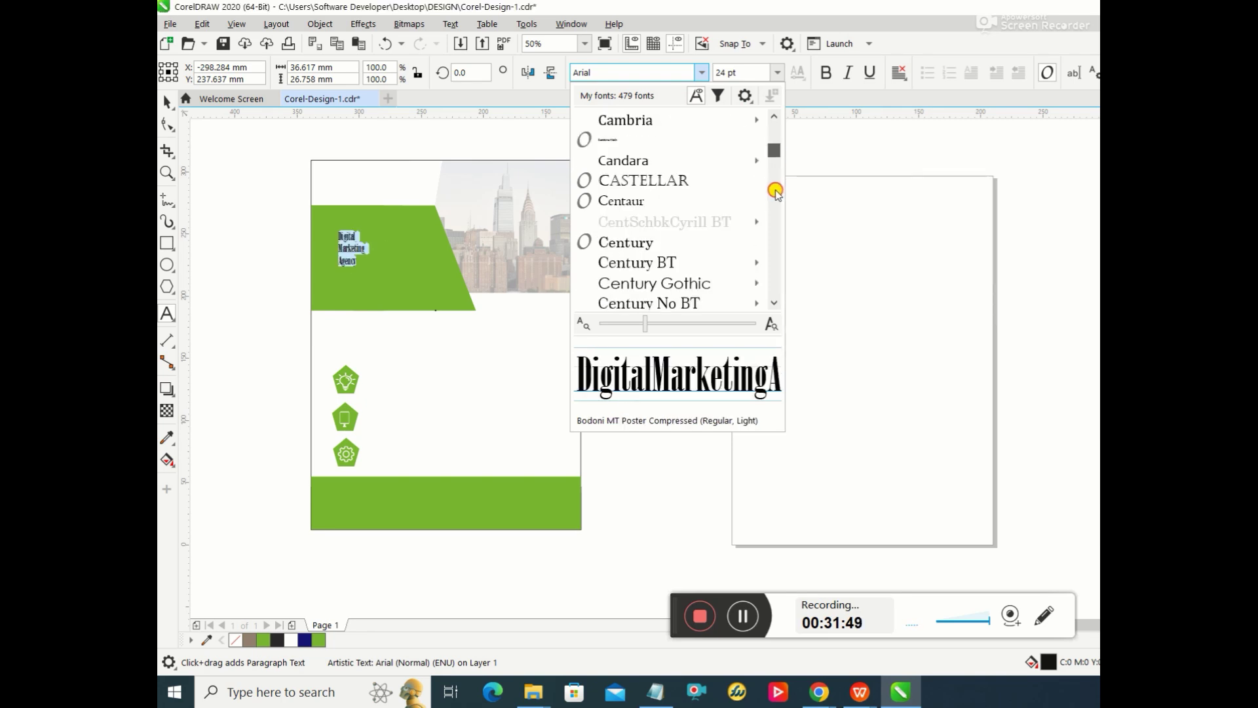
scroll(776, 222, down, 9)
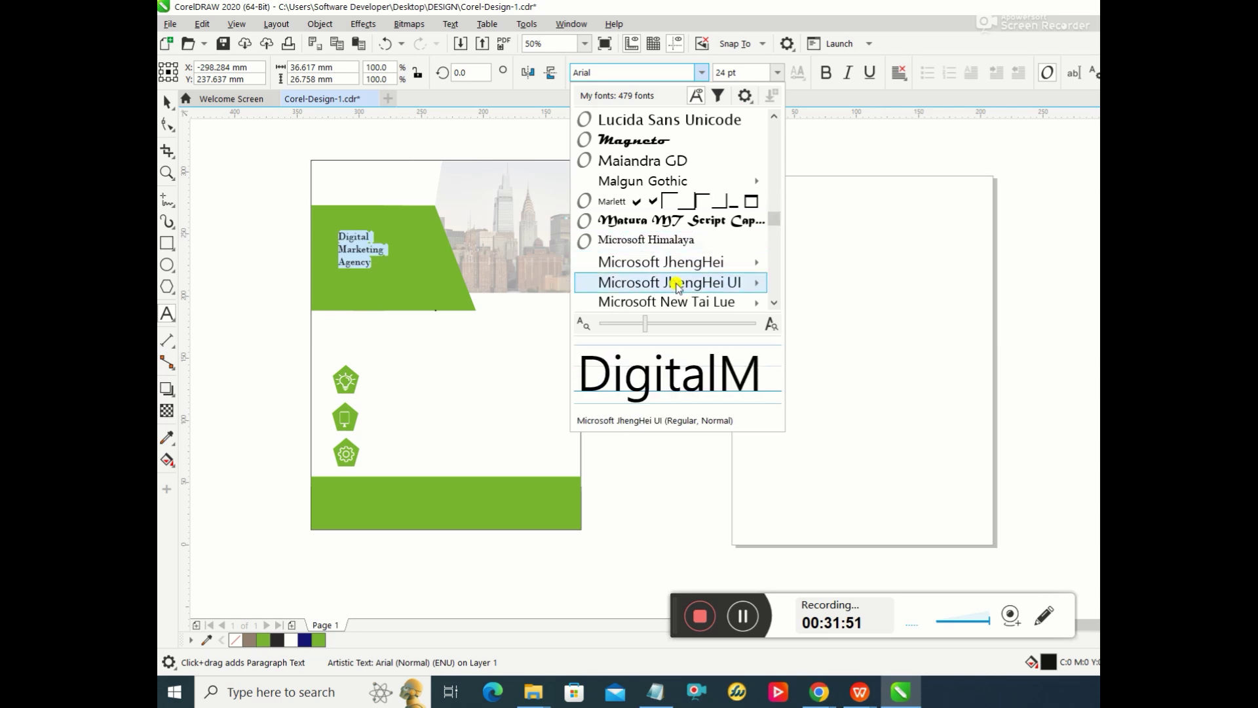
scroll(677, 282, down, 1)
scroll(677, 282, down, 3)
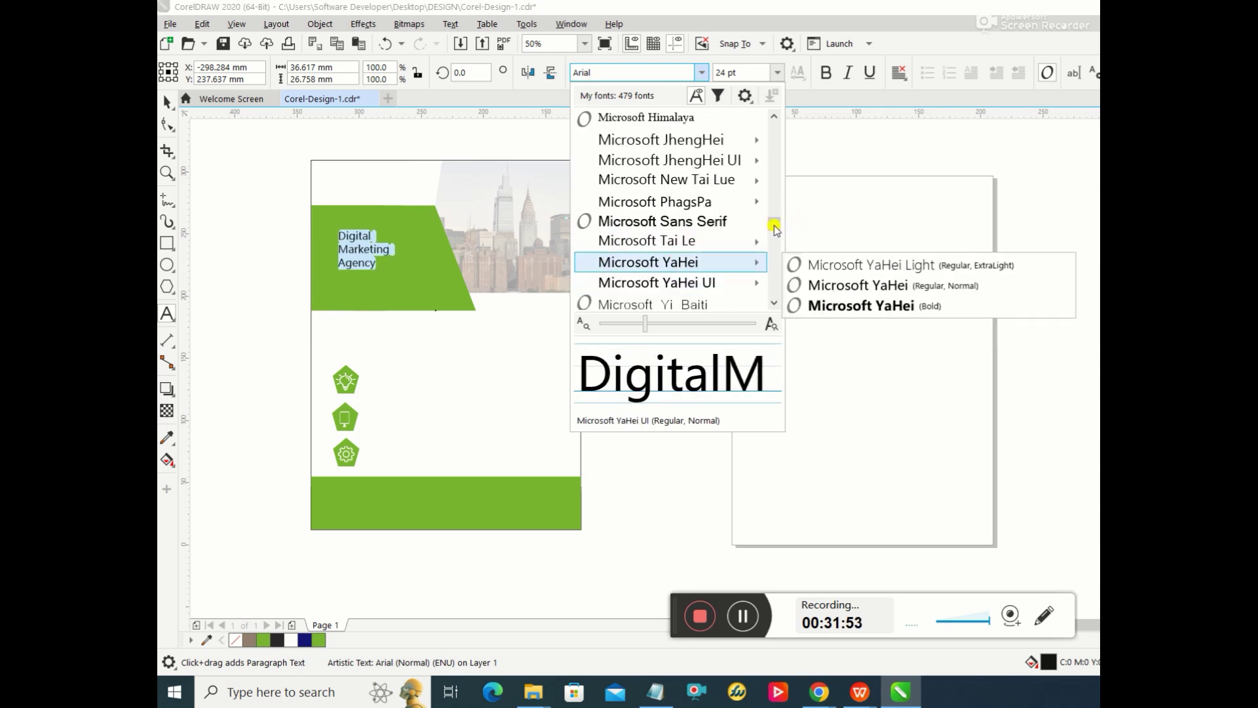
drag(773, 262, 776, 224)
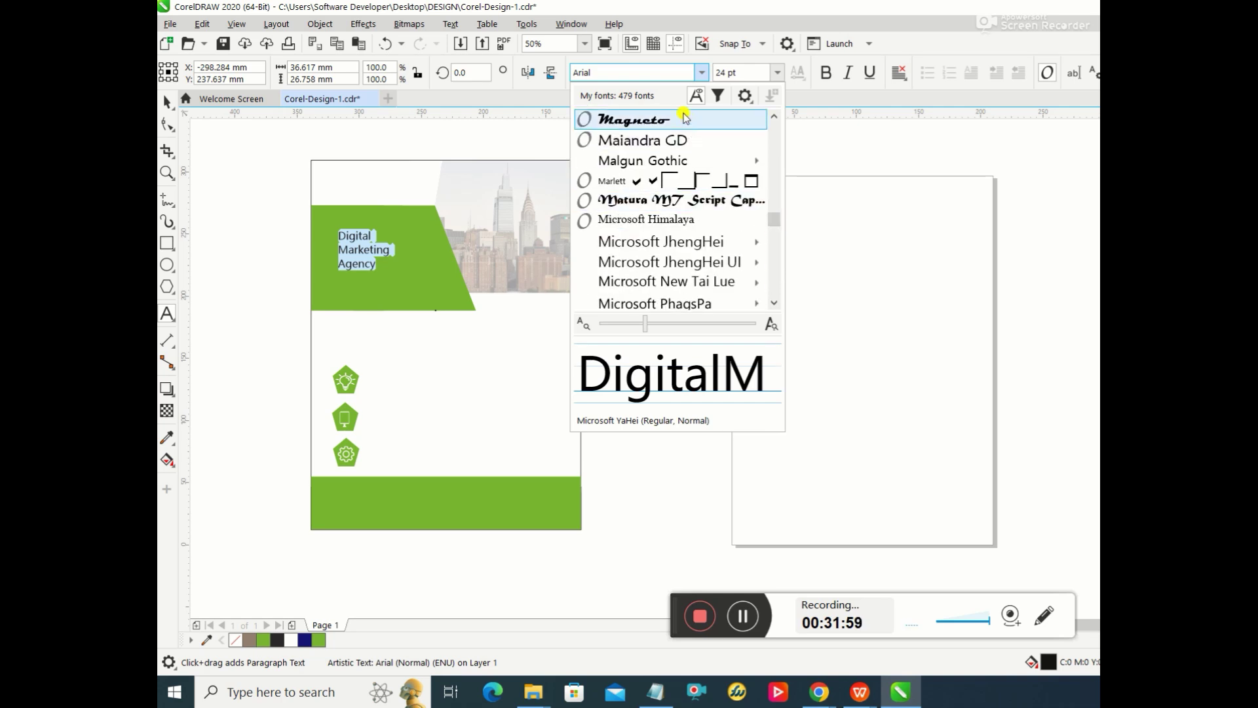
scroll(655, 197, up, 5)
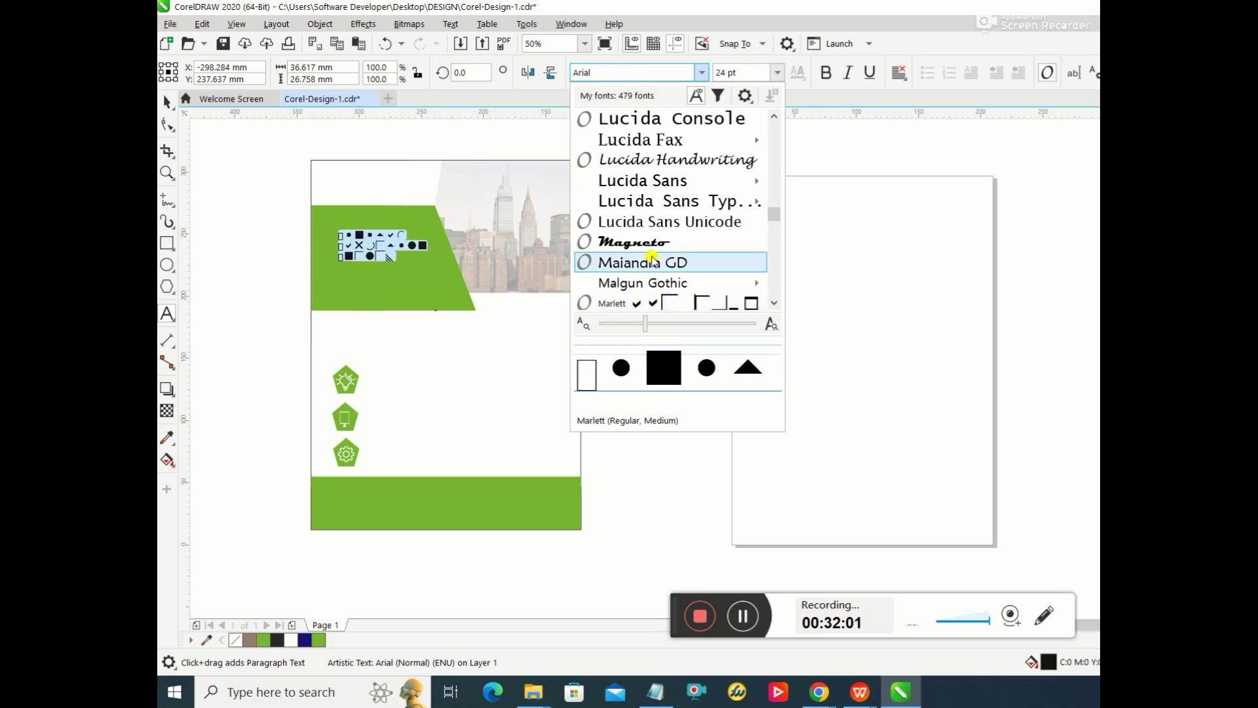
scroll(655, 200, up, 2)
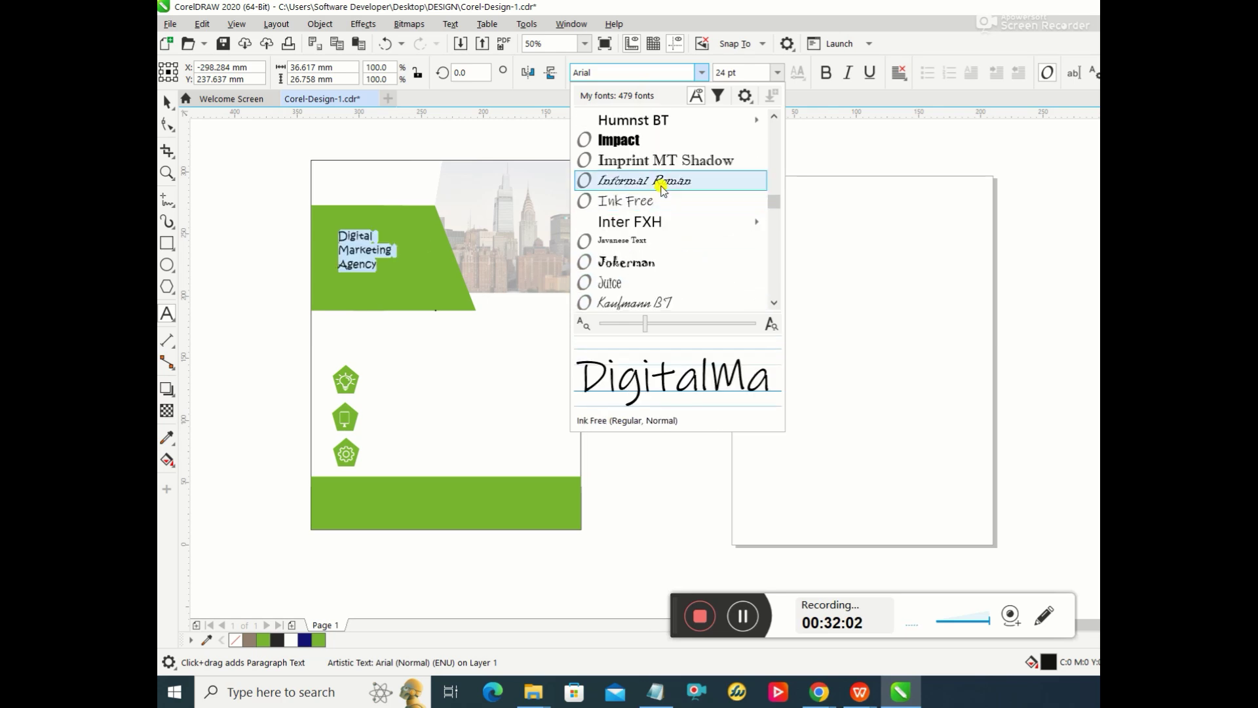
click(664, 140)
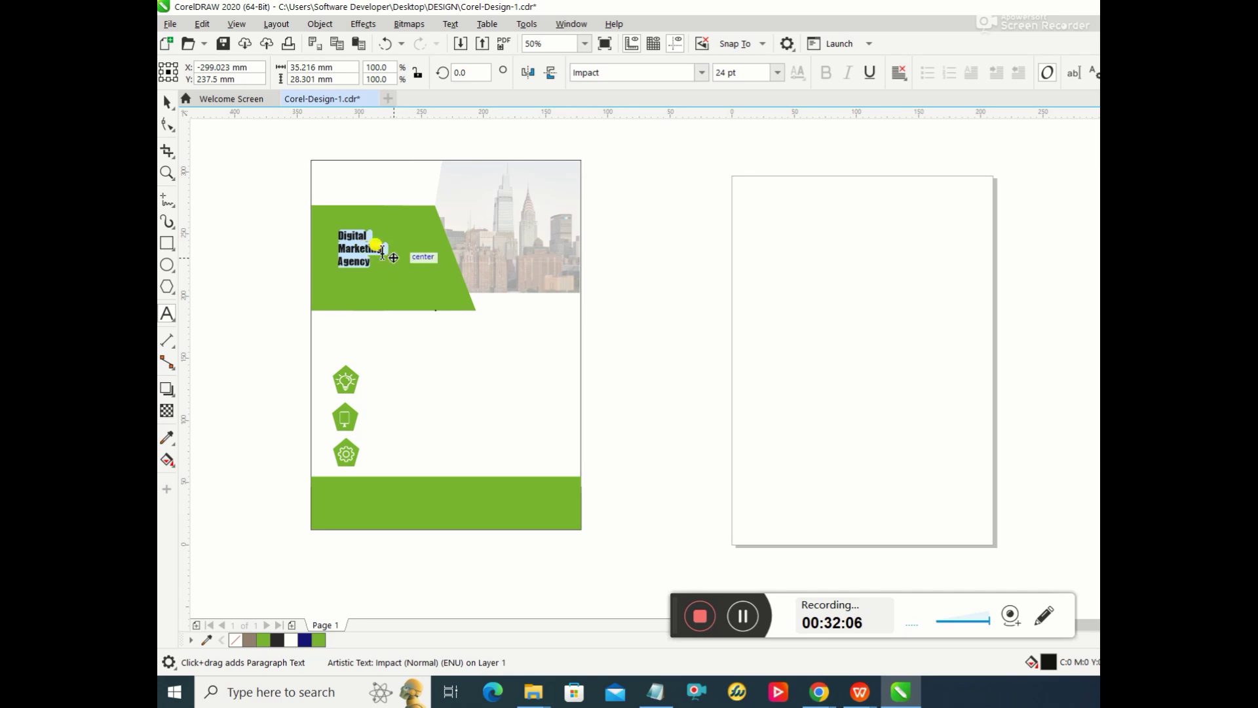
Step: Enlarge the "Digital Marketing Agency" heading to about 90 by 68 mm and position it inside the large green shape
click(167, 102)
click(354, 247)
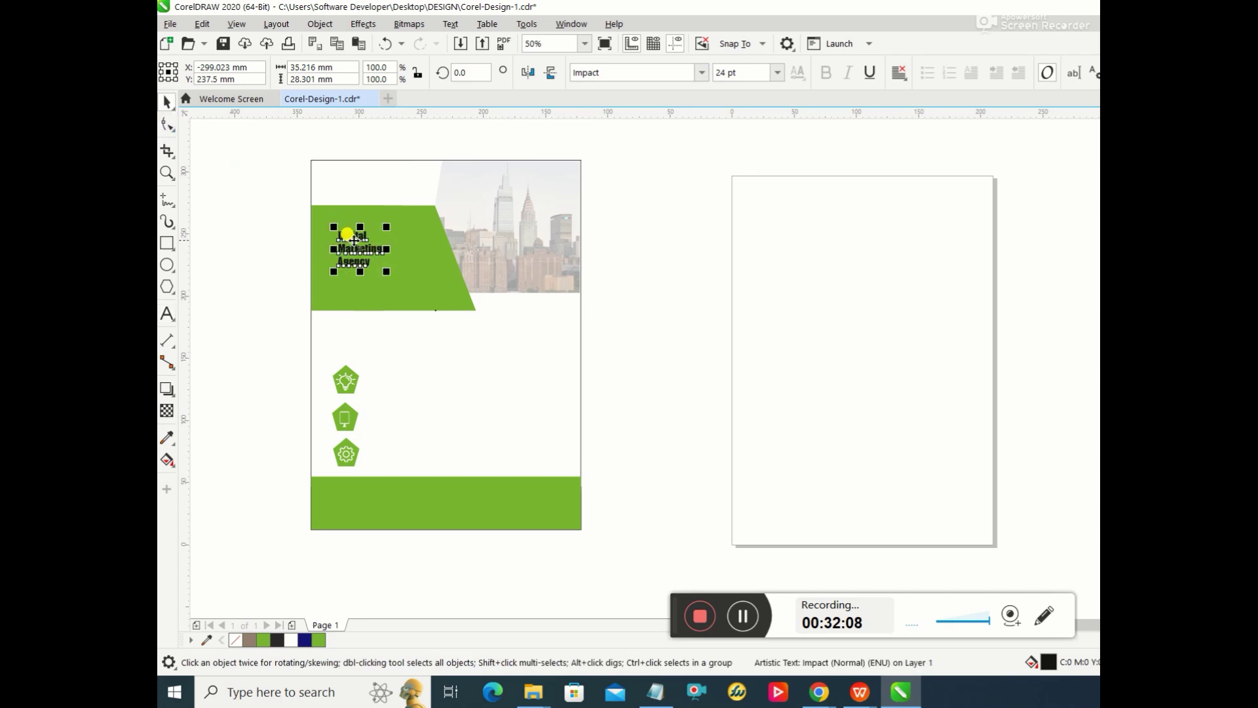
click(356, 248)
click(378, 254)
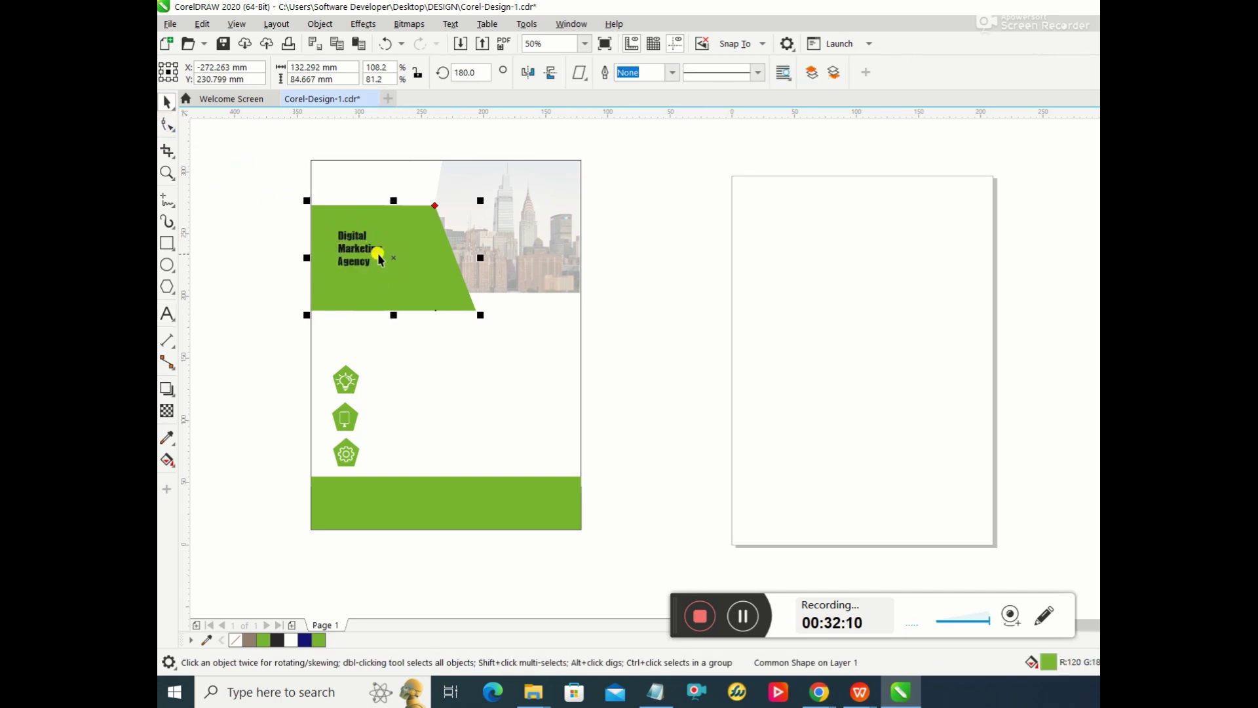
click(378, 253)
drag(388, 268, 452, 292)
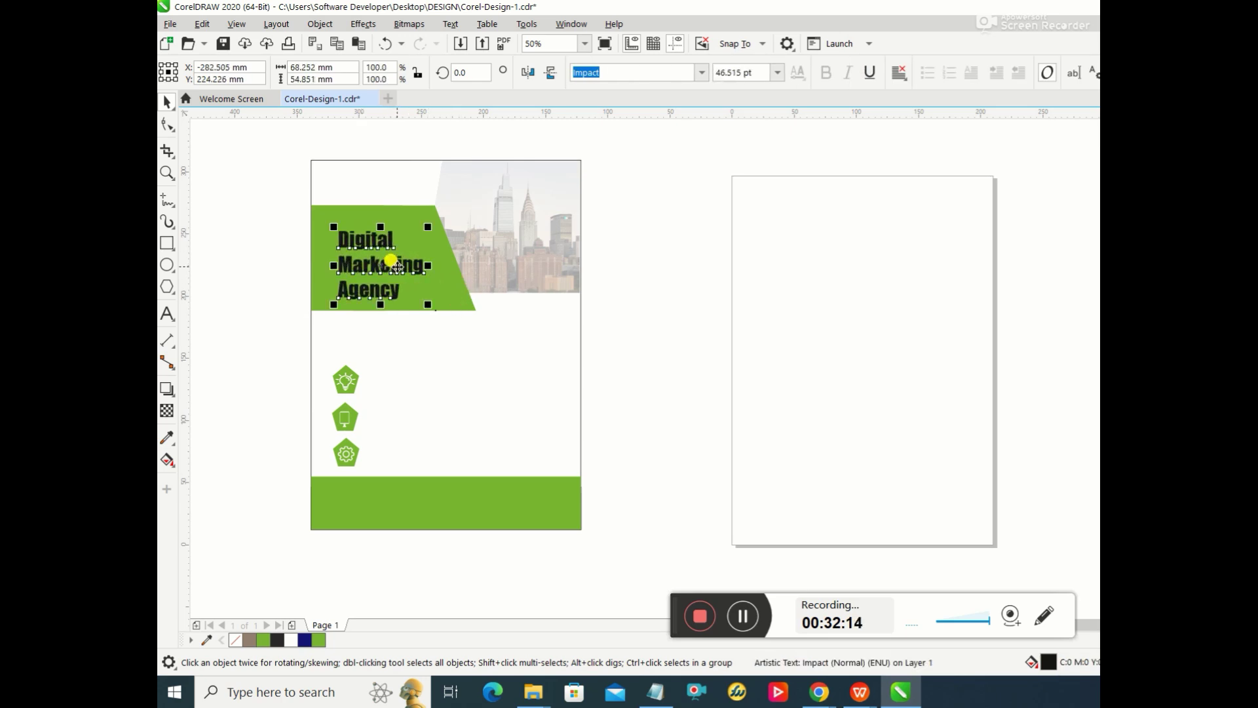
drag(391, 260, 445, 254)
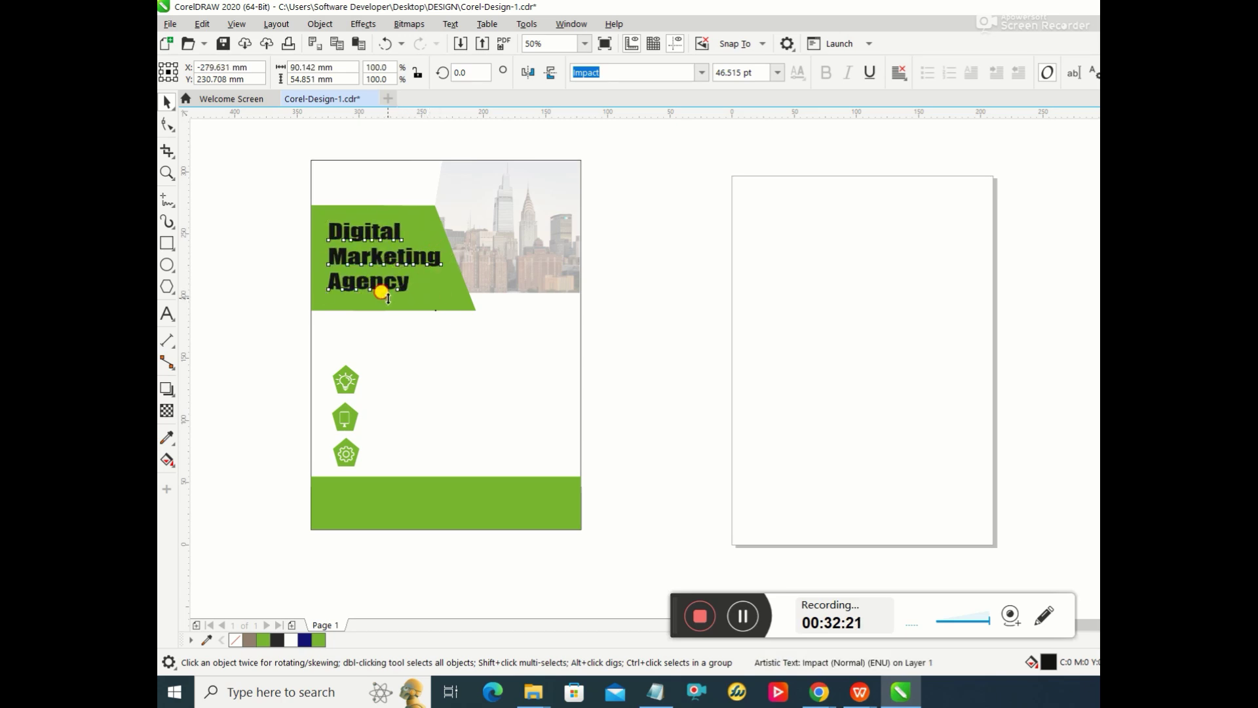
drag(388, 298, 387, 310)
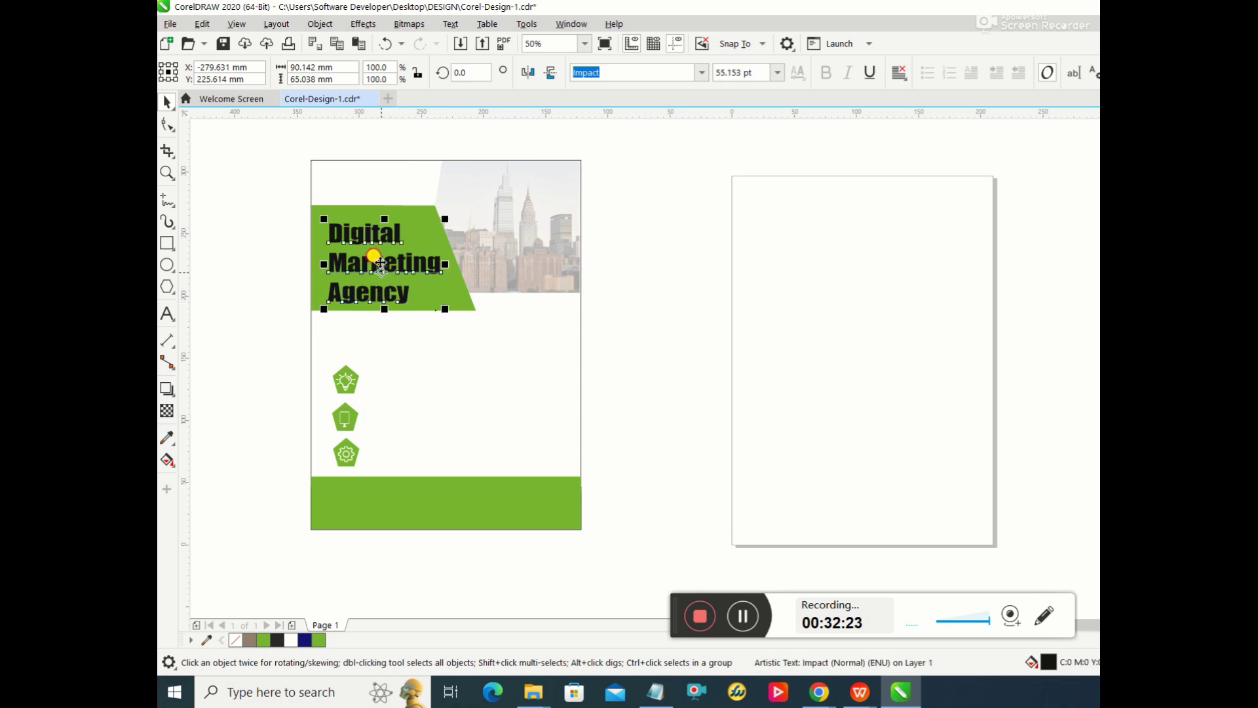
drag(381, 262, 383, 259)
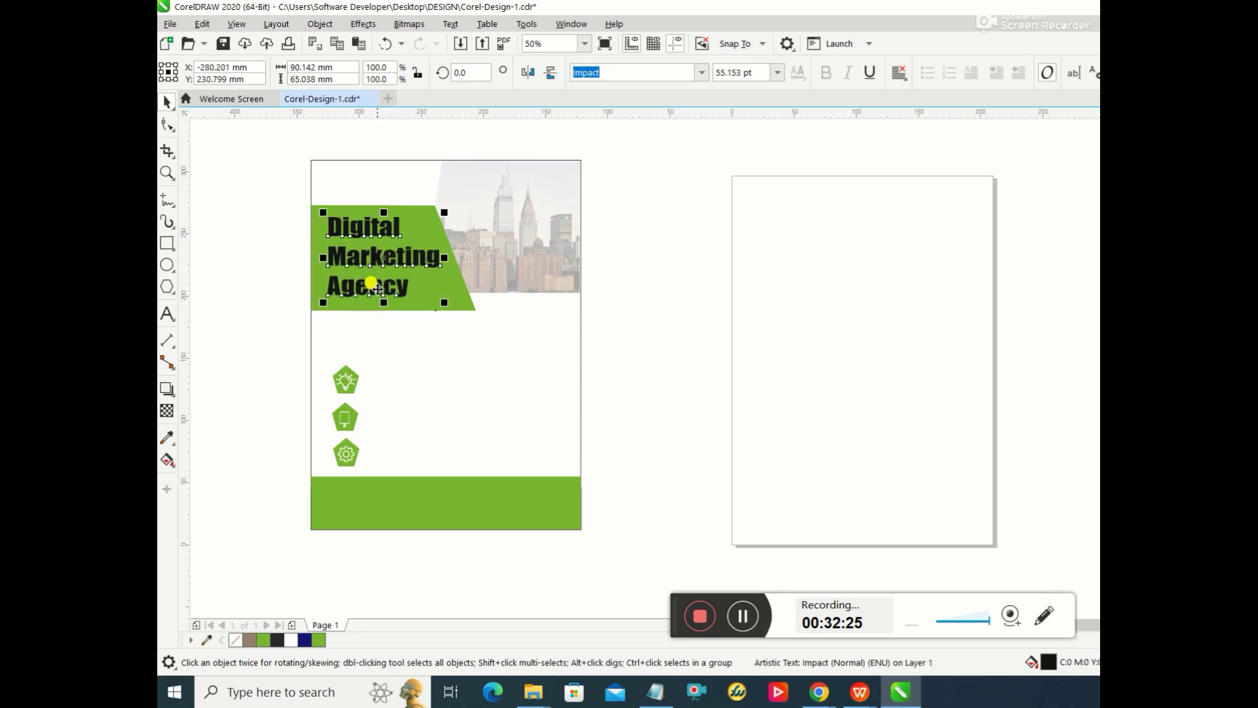
drag(384, 303, 384, 307)
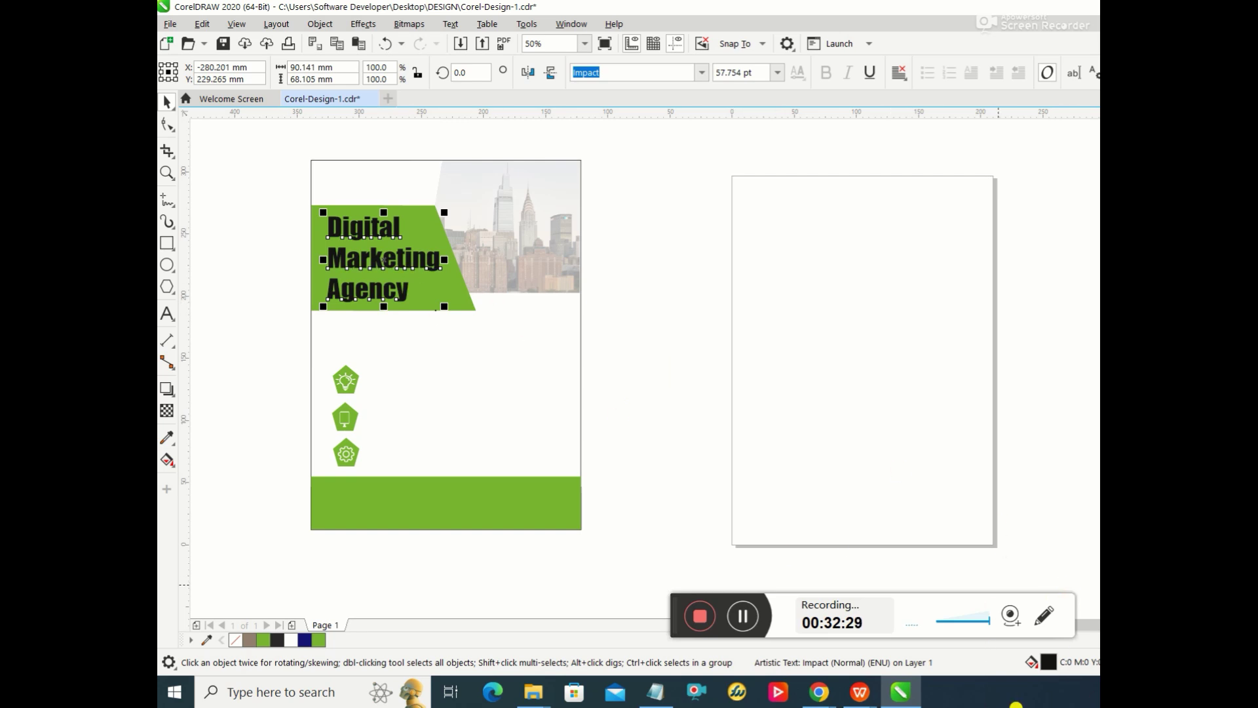
Step: Change the uniform fill of the "Digital Marketing Agency" heading to White
double_click(1051, 662)
click(910, 252)
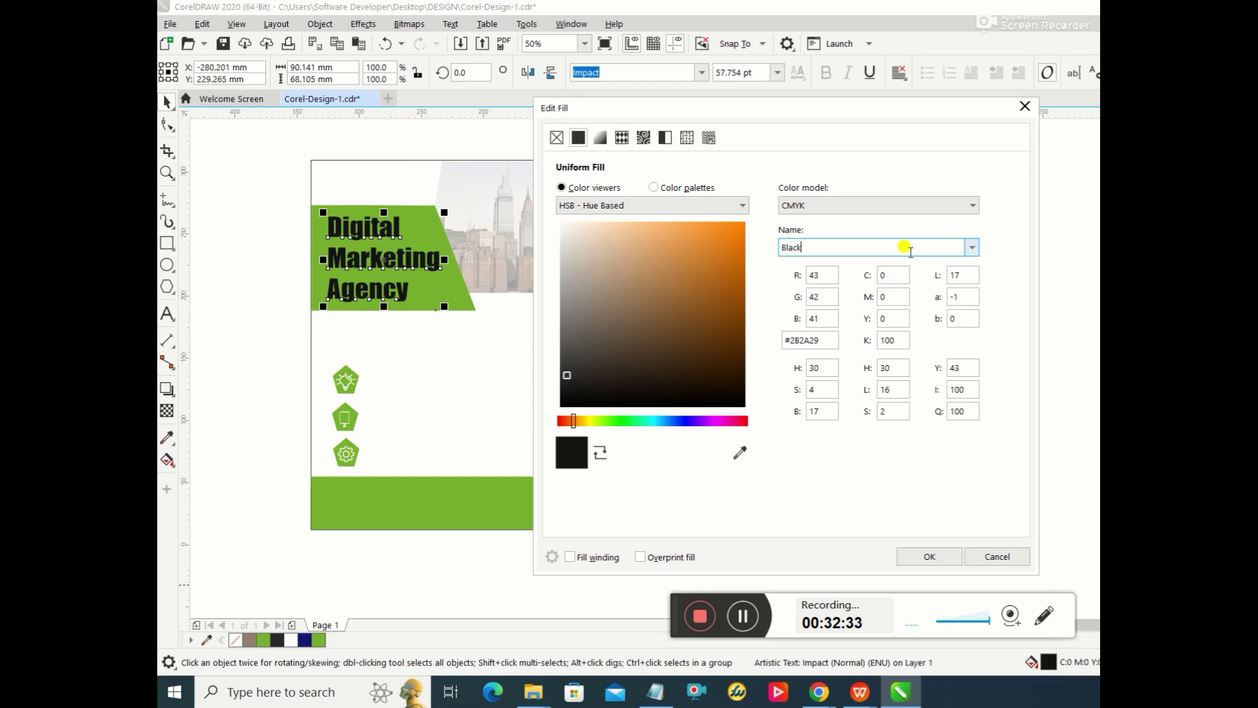
double_click(931, 243)
click(973, 247)
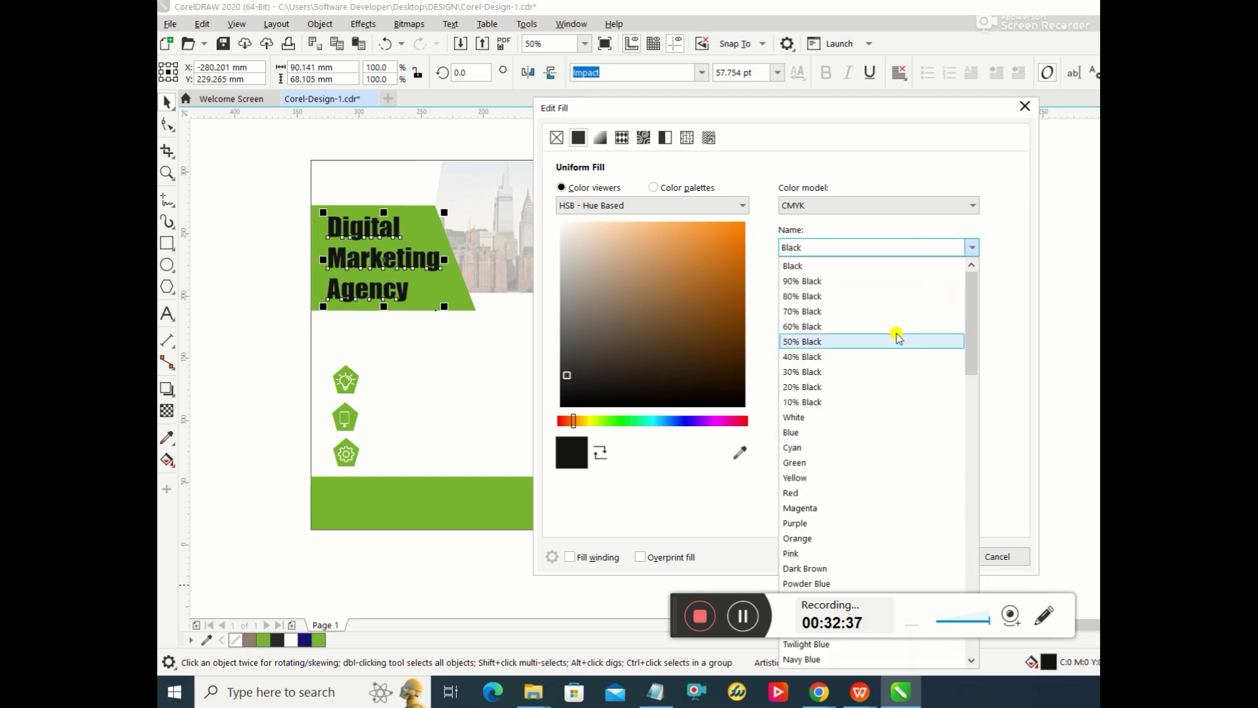
click(842, 415)
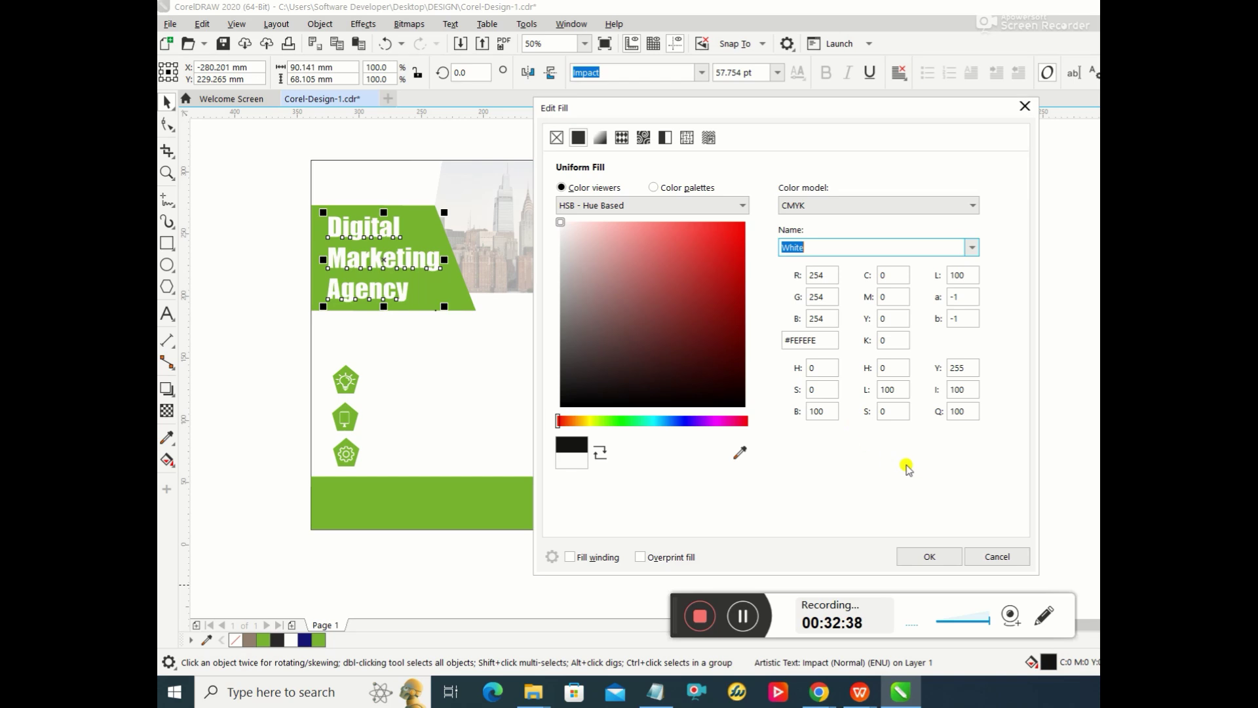
click(936, 557)
Step: Narrow the white heading to about 81 mm wide and shift it slightly right and down within the green shape
click(413, 336)
click(424, 268)
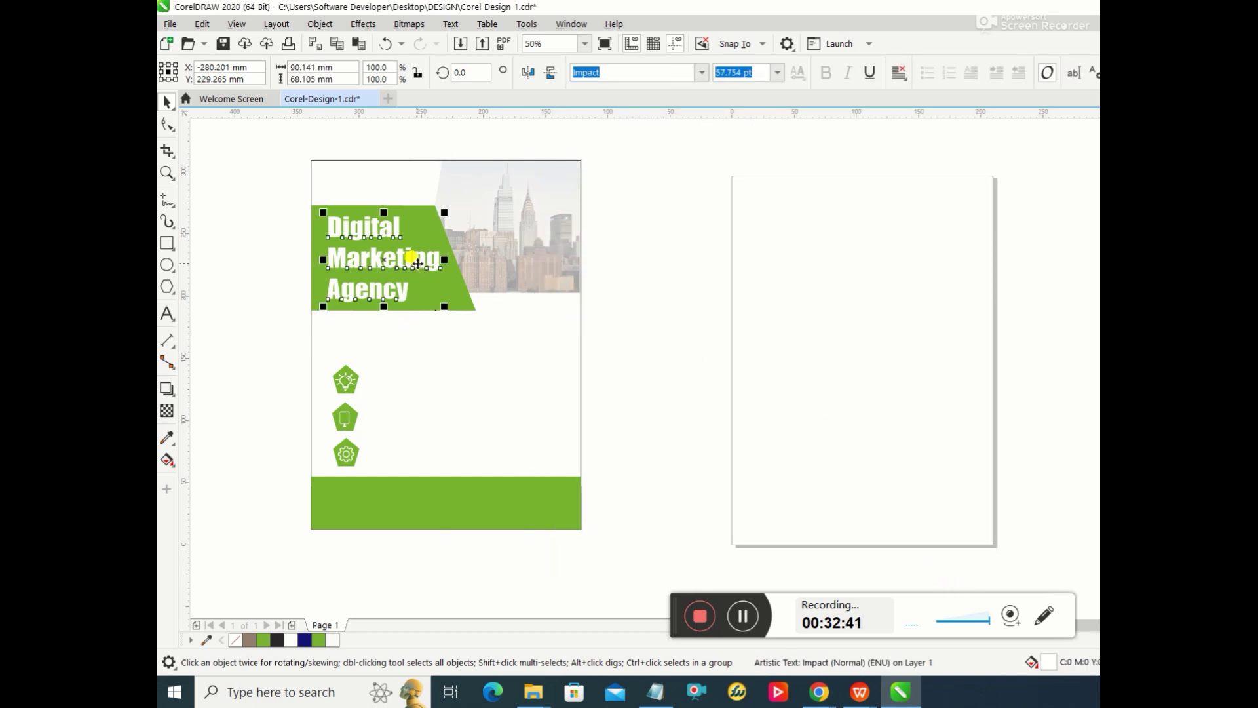
drag(444, 258, 434, 268)
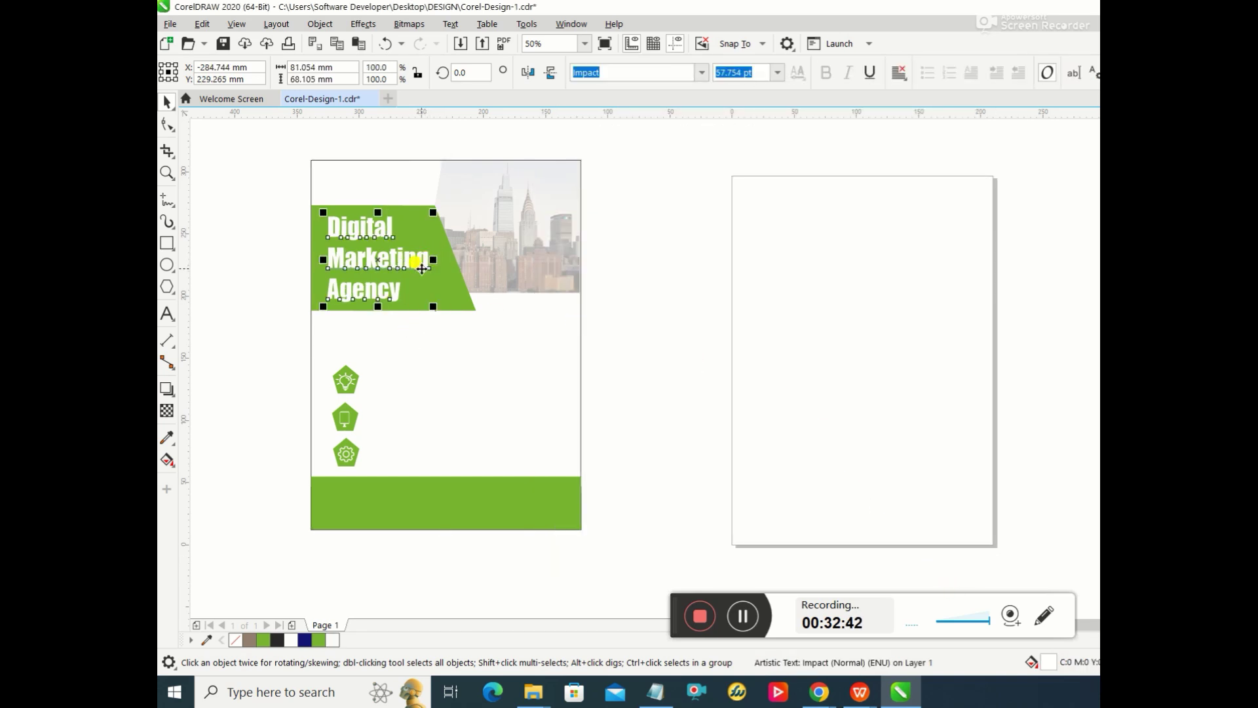
click(639, 268)
click(380, 259)
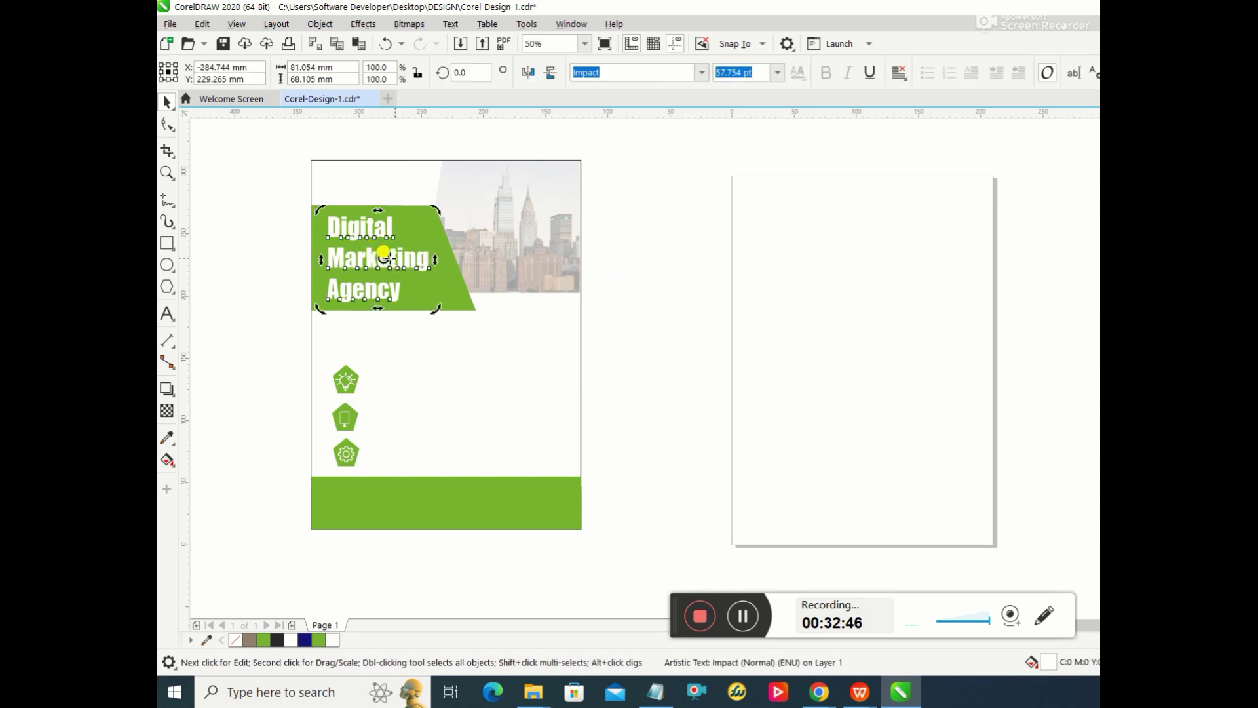
click(629, 246)
click(429, 276)
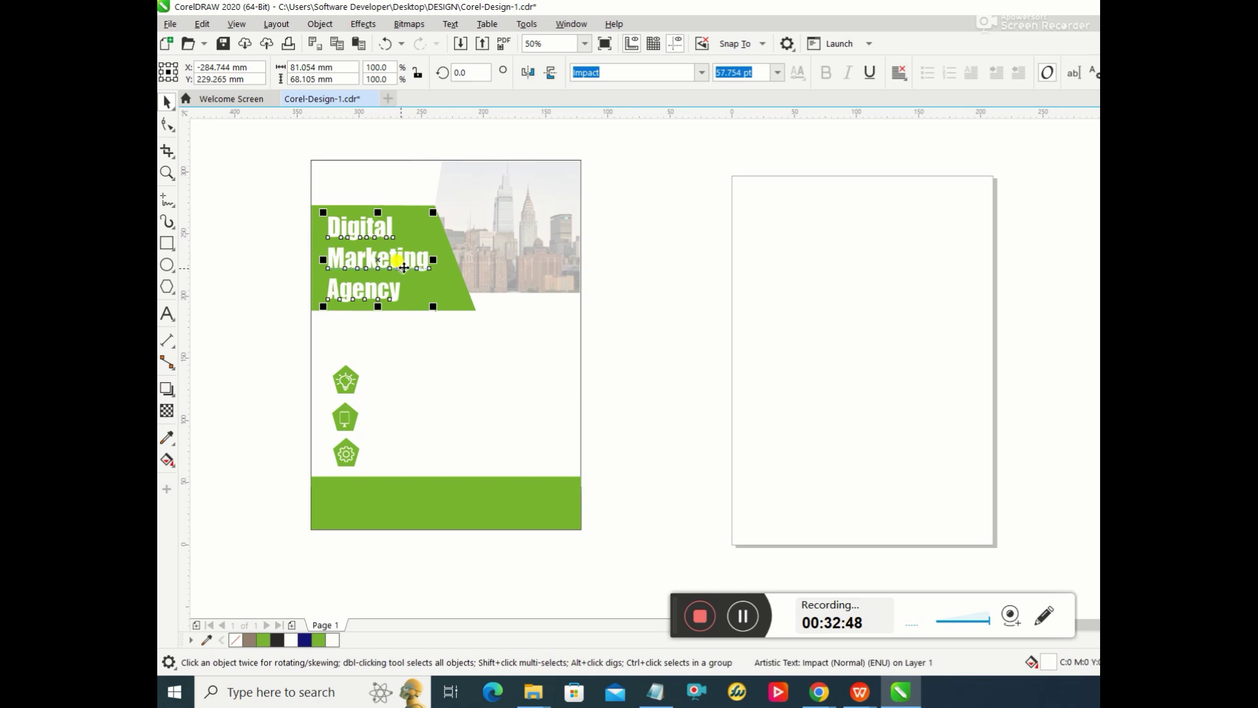
drag(382, 261, 387, 266)
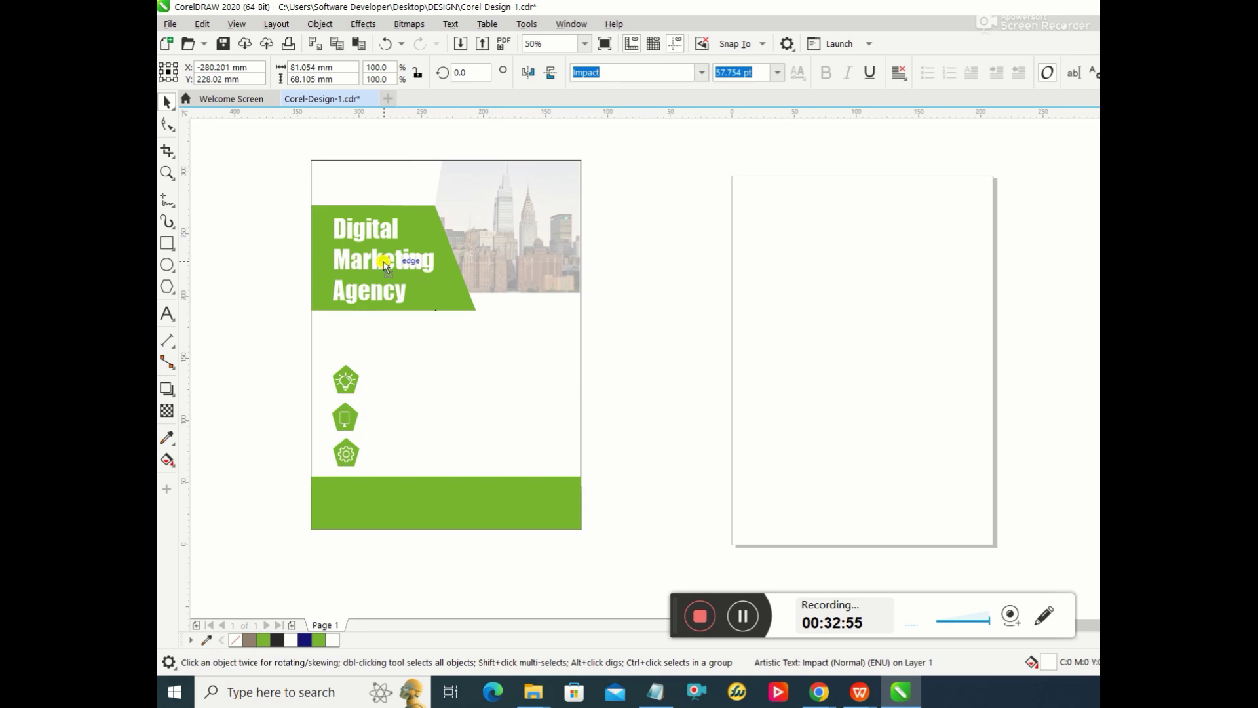
click(632, 283)
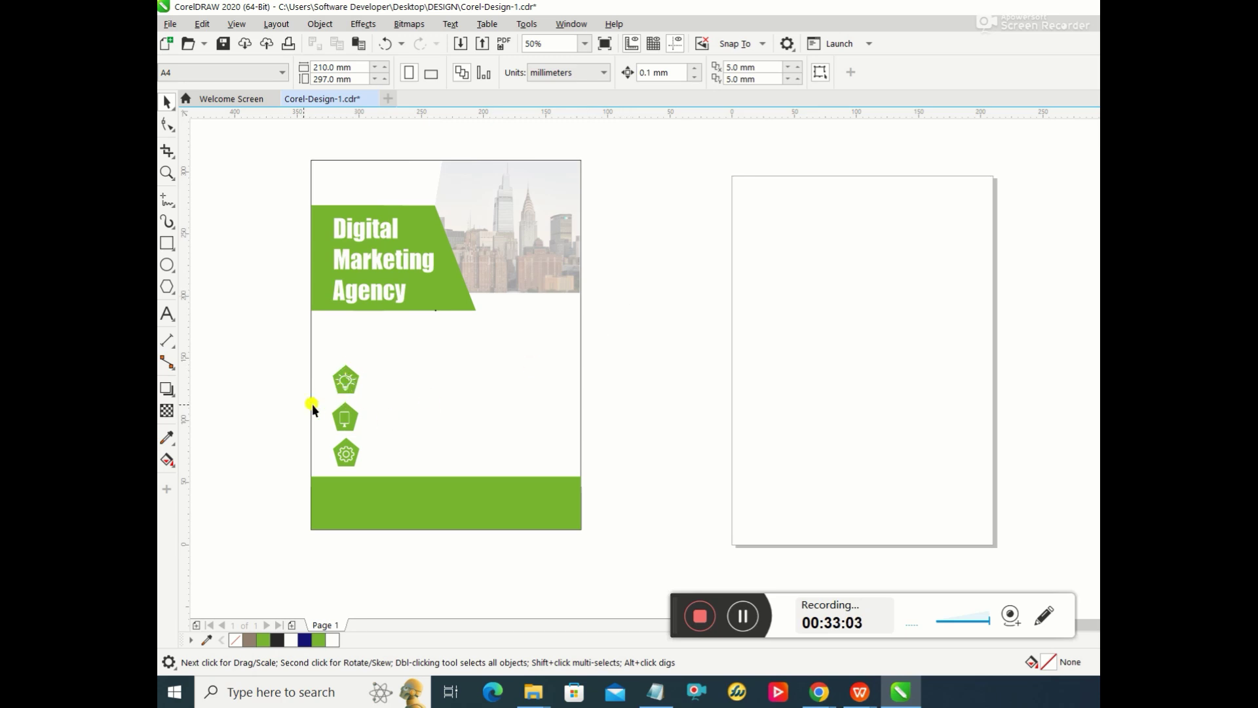
Step: Add the artistic text "OUR SERVICES" and "WHY CHOOSE US?" on one line above the topmost green pentagon
click(168, 315)
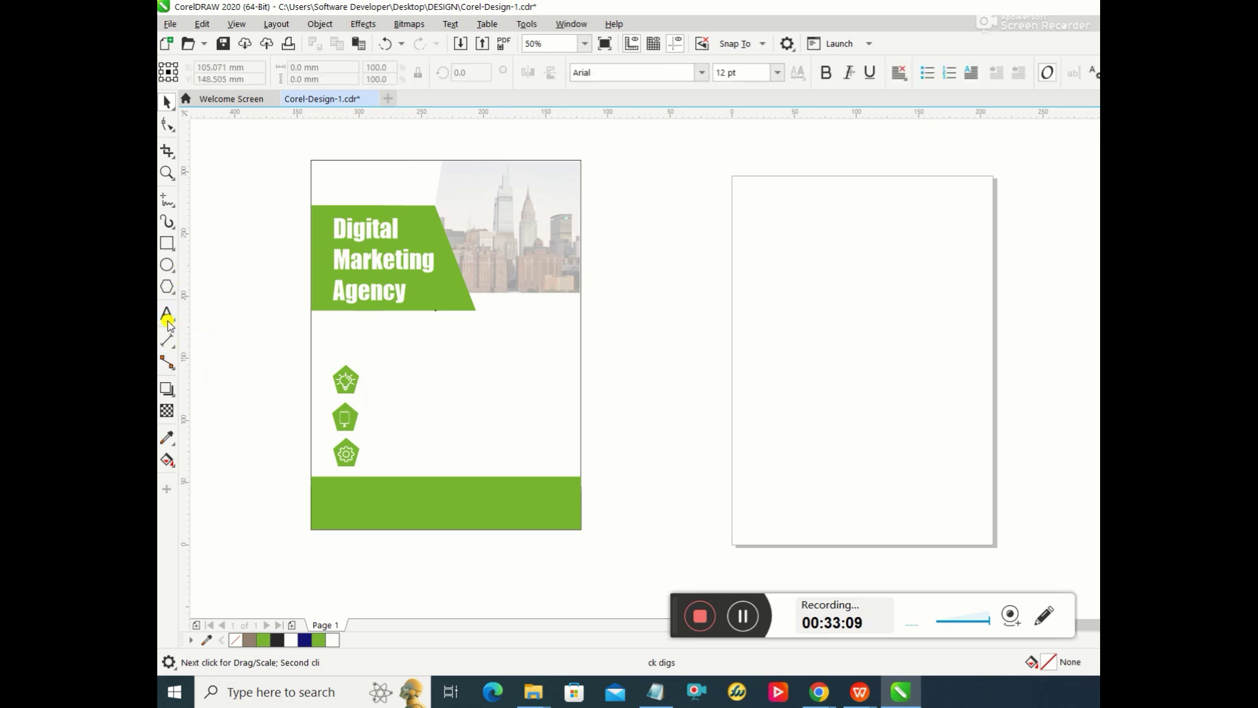
click(320, 346)
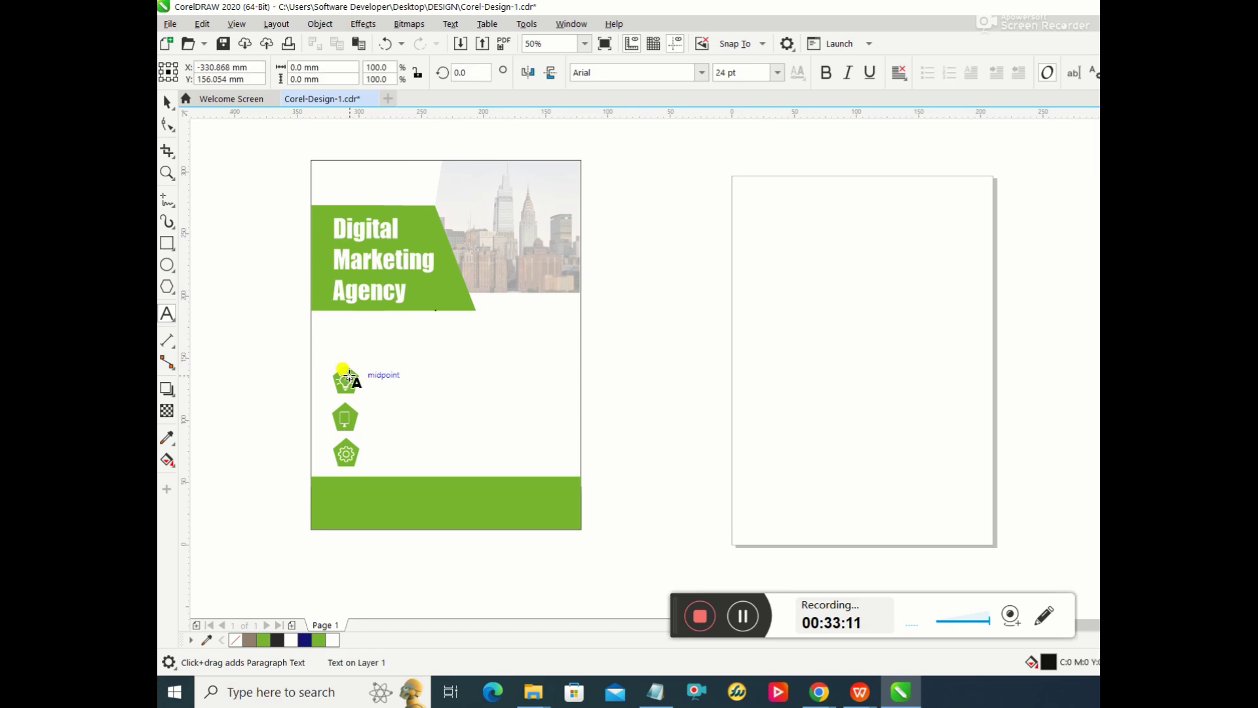
text(OUR)
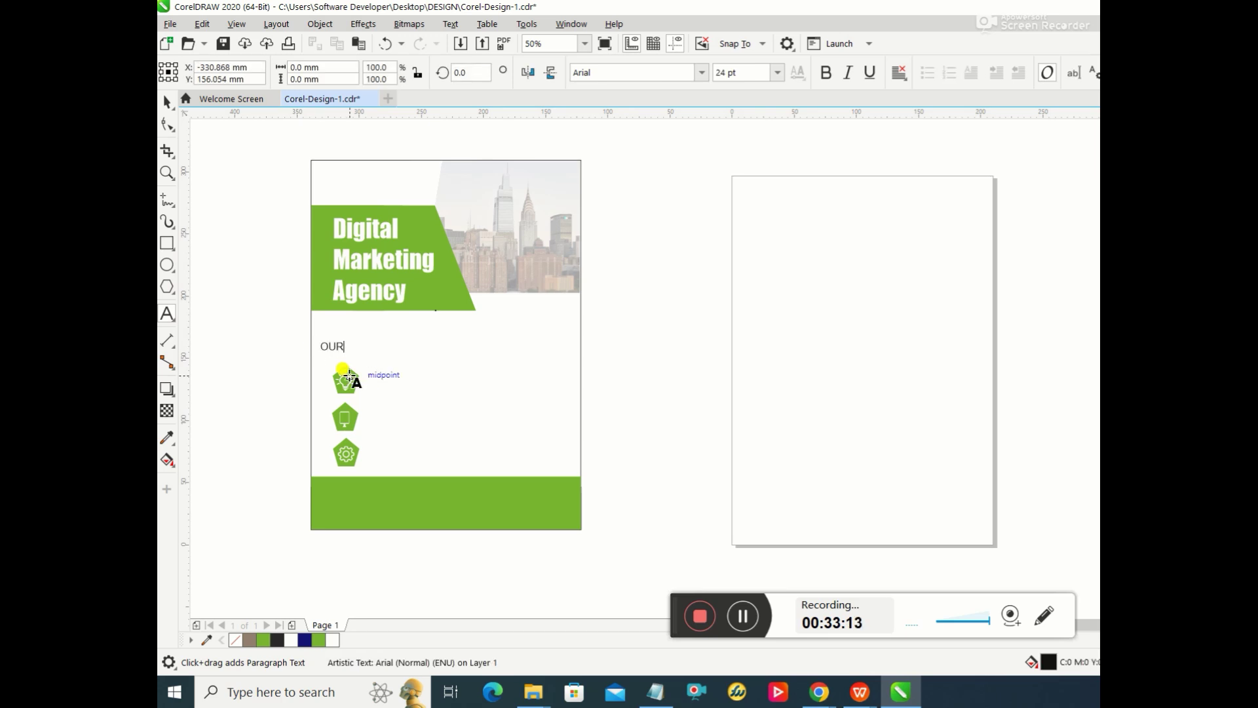
text( SER)
text(WH)
text(Y COOS)
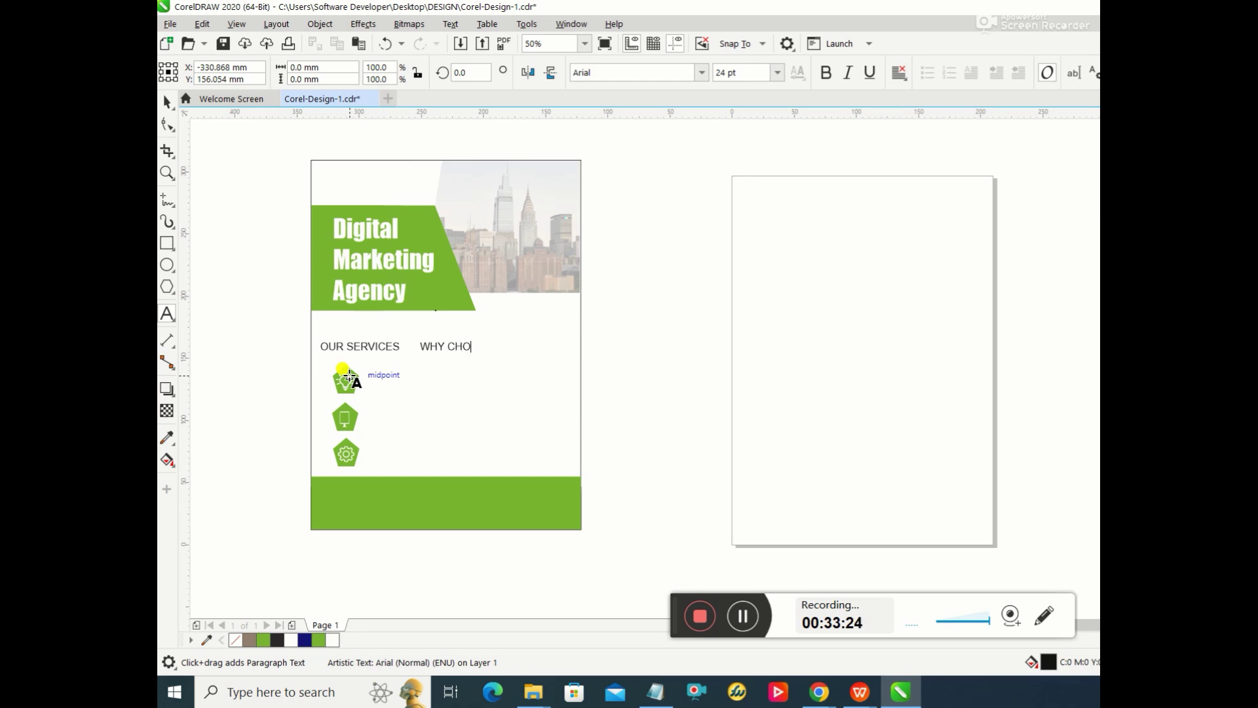
text(OSE)
key(BackSpace)
key(BackSpace)
key(Escape)
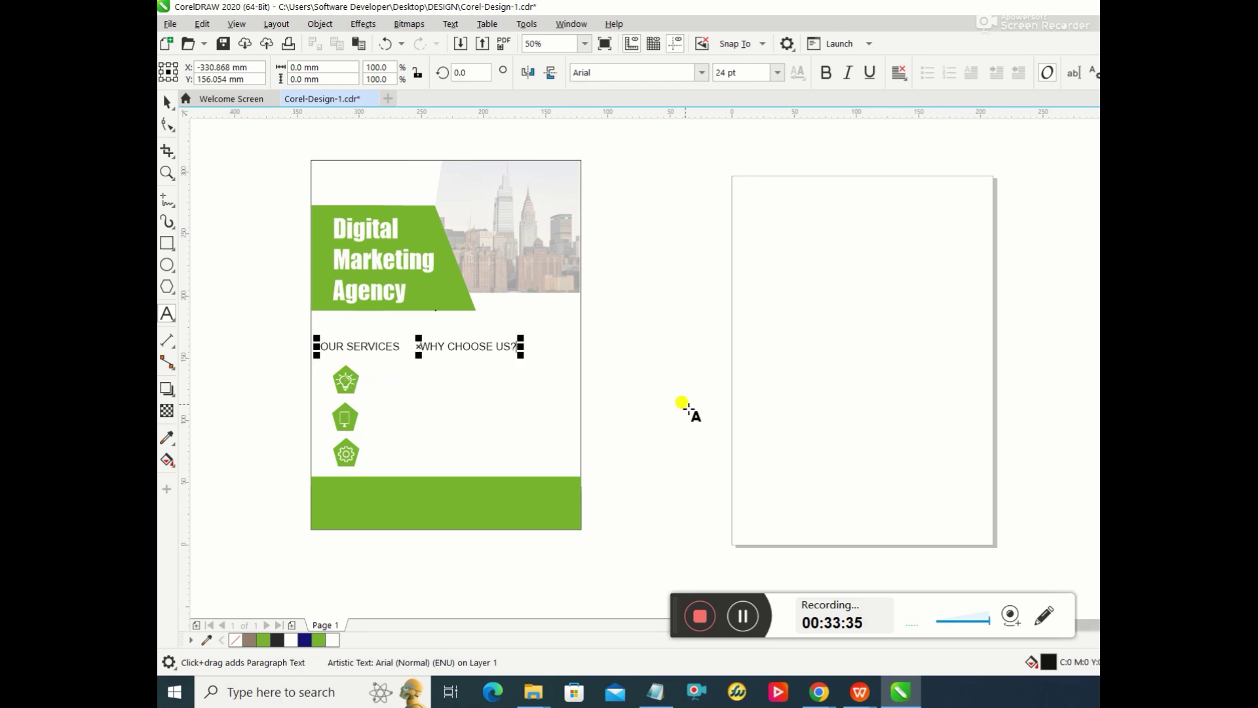
Step: Move the "OUR SERVICES" and "WHY CHOOSE US?" line right and slightly down to align its start with the pentagons
click(443, 349)
key(Escape)
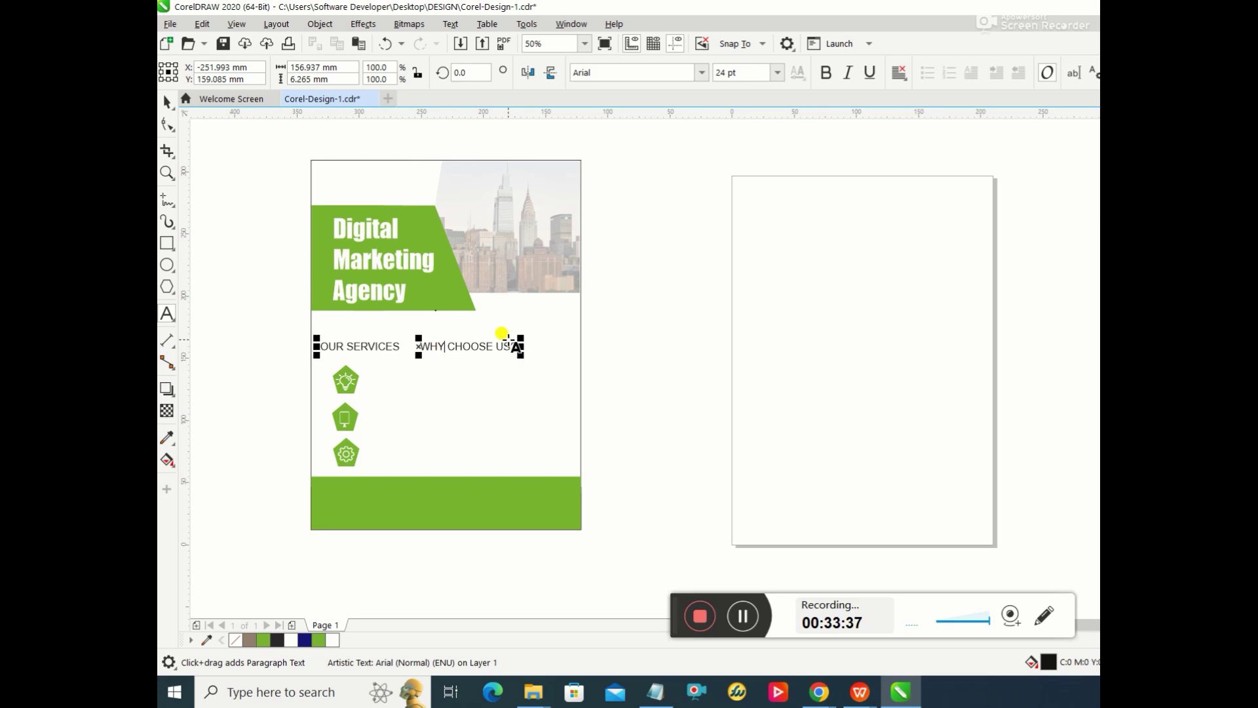
drag(423, 344, 553, 342)
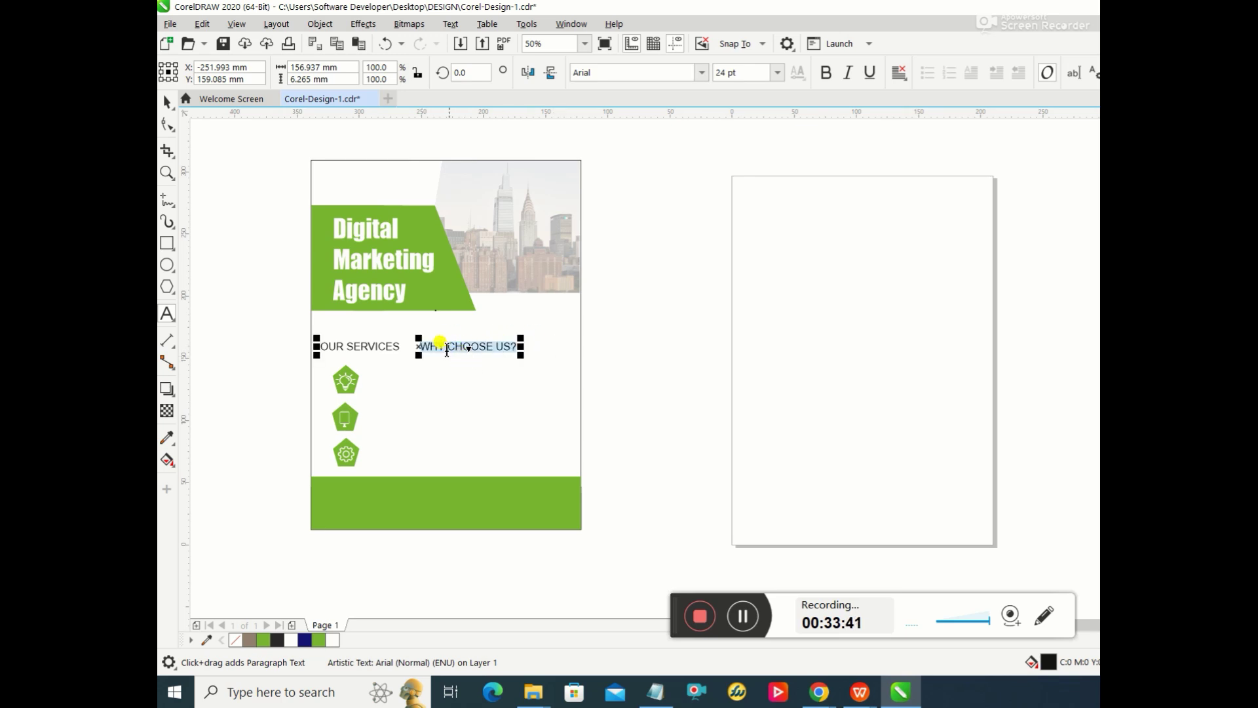
click(420, 345)
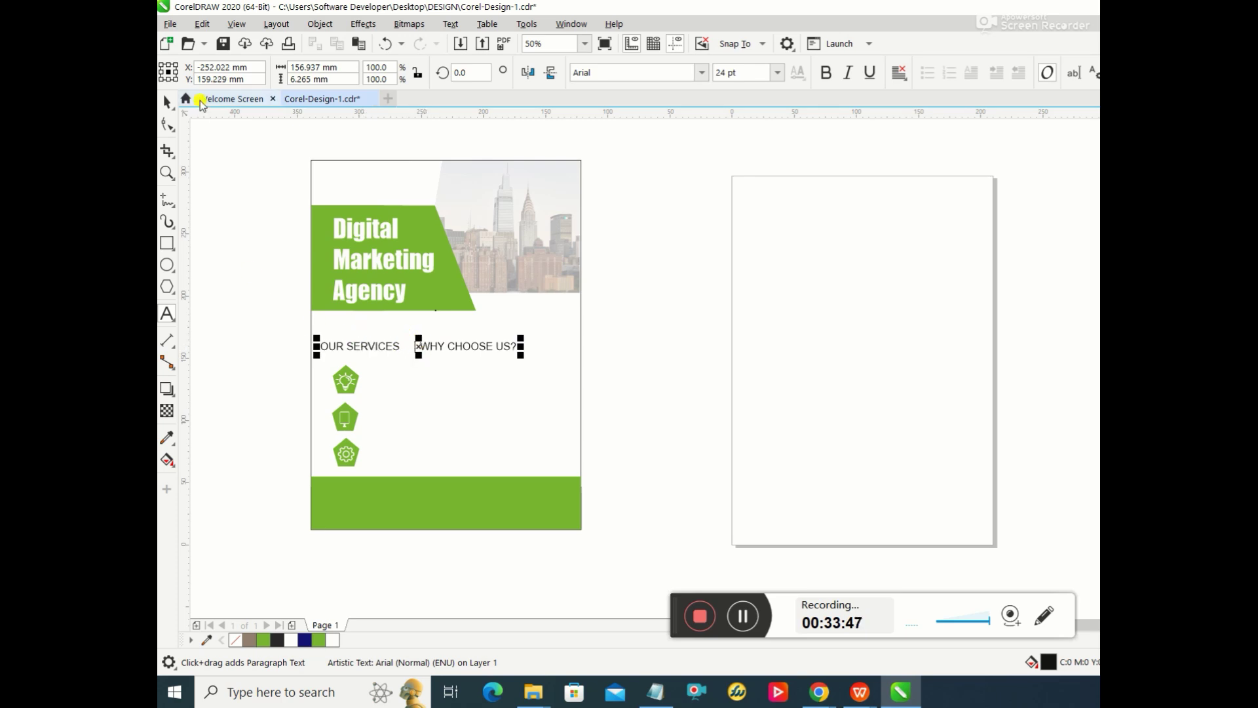
click(166, 101)
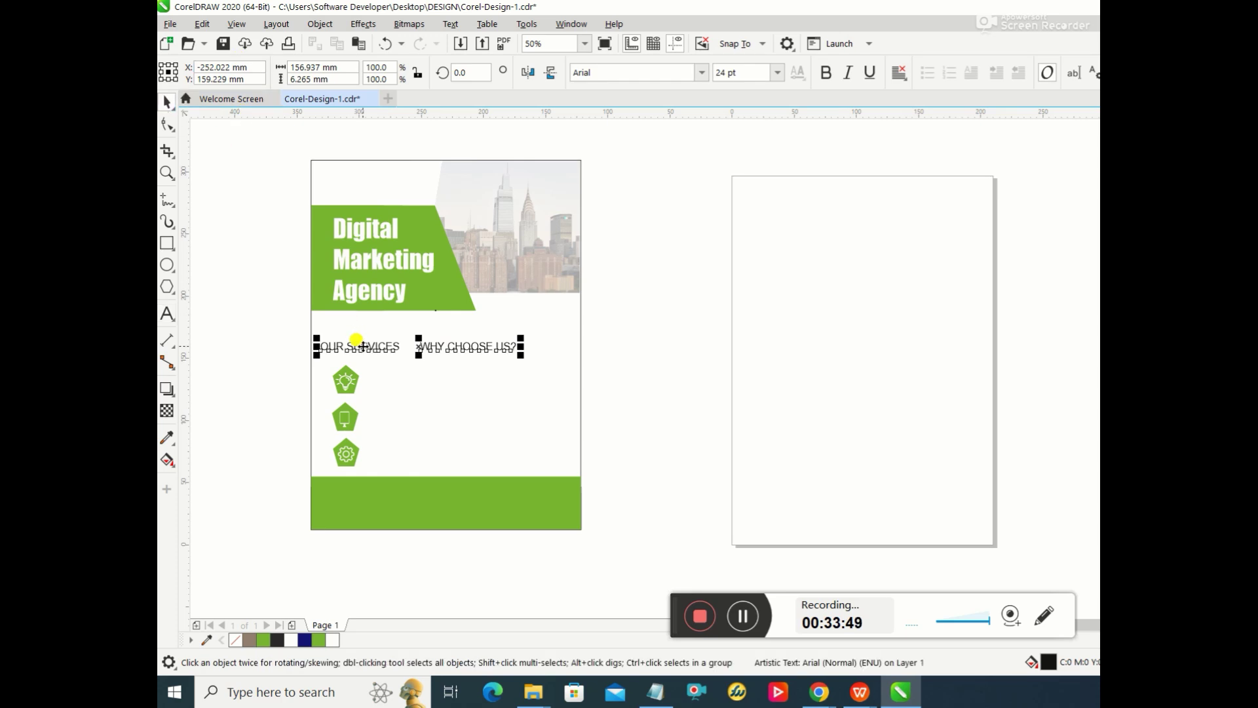
mouse_move(371, 346)
mouse_down()
mouse_move(399, 350)
mouse_move(384, 352)
mouse_up()
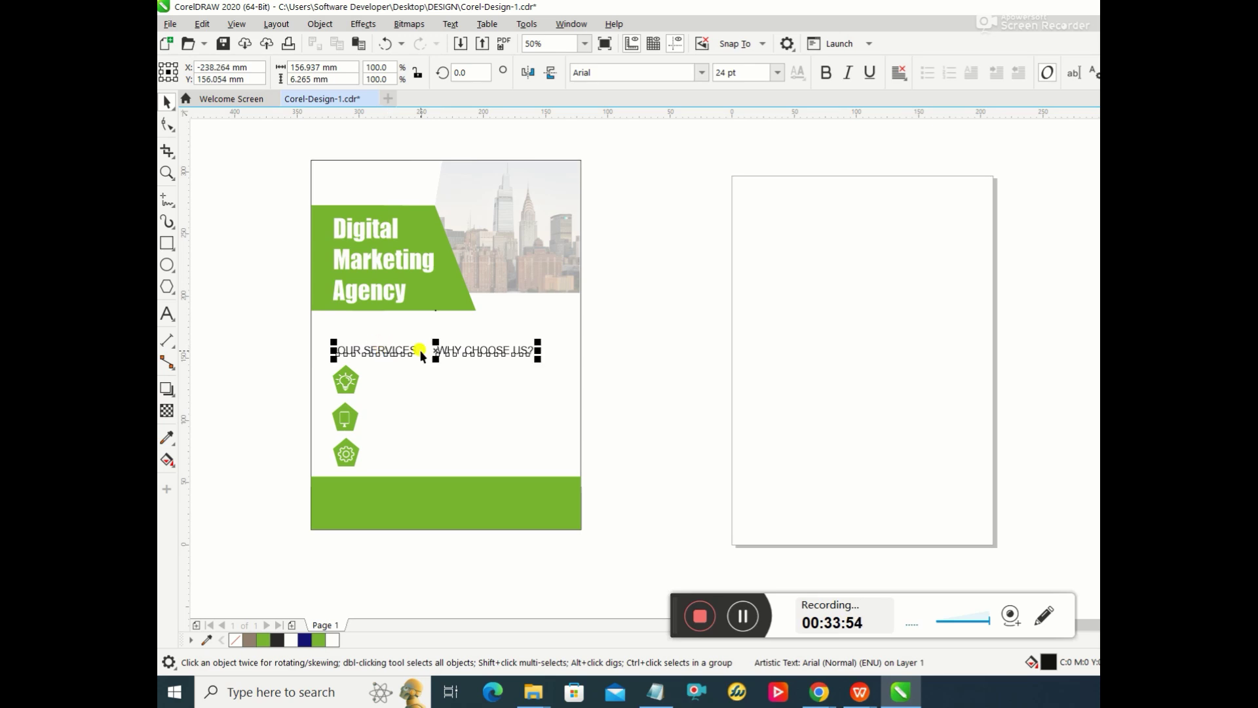
Step: Widen the gap between "OUR SERVICES" and "WHY CHOOSE US?" so the text line spans about 180 mm
click(433, 348)
click(435, 351)
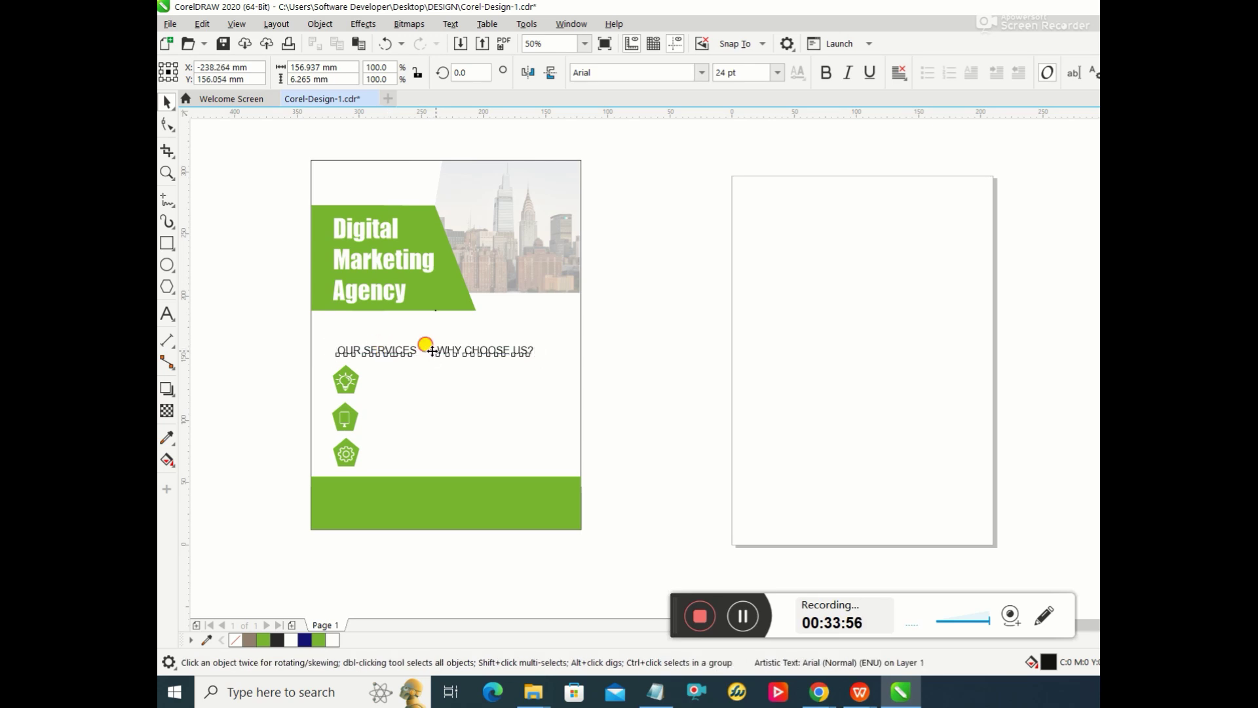
key(F8)
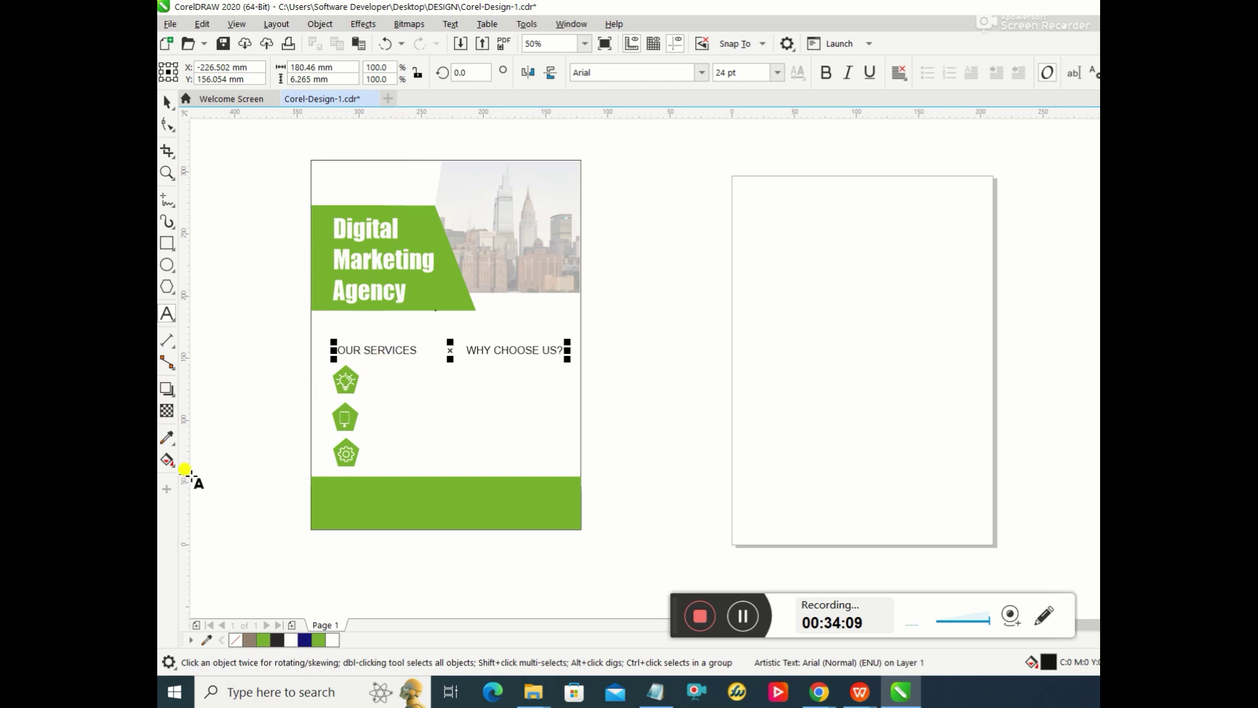
Step: Sample the green of the bottom band with the Color Eyedropper and apply it to the outline of the subheading text
click(169, 438)
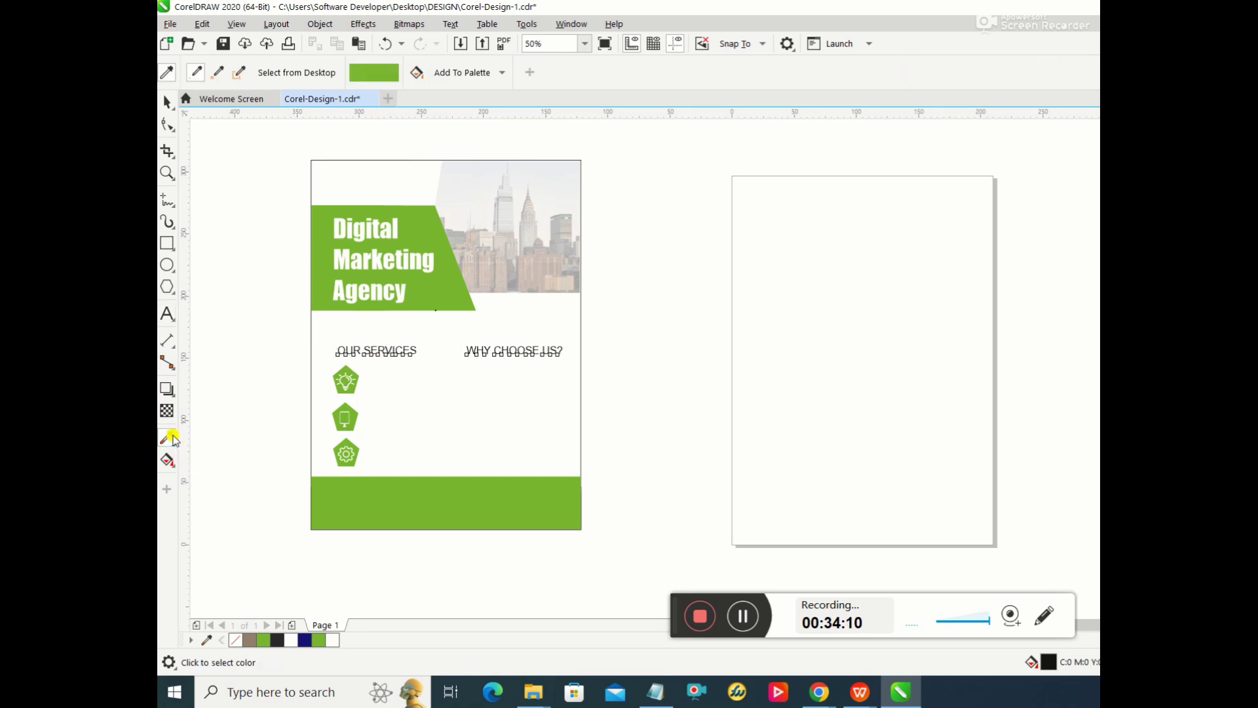
click(365, 501)
click(392, 355)
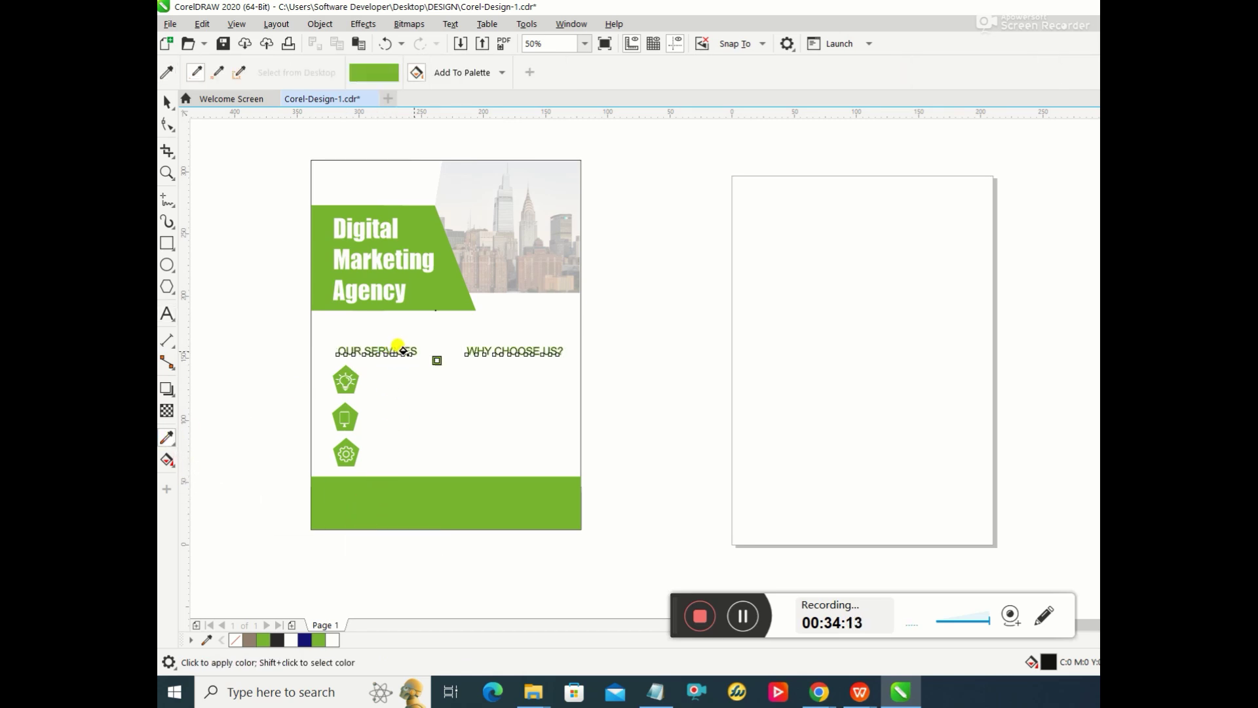
click(167, 102)
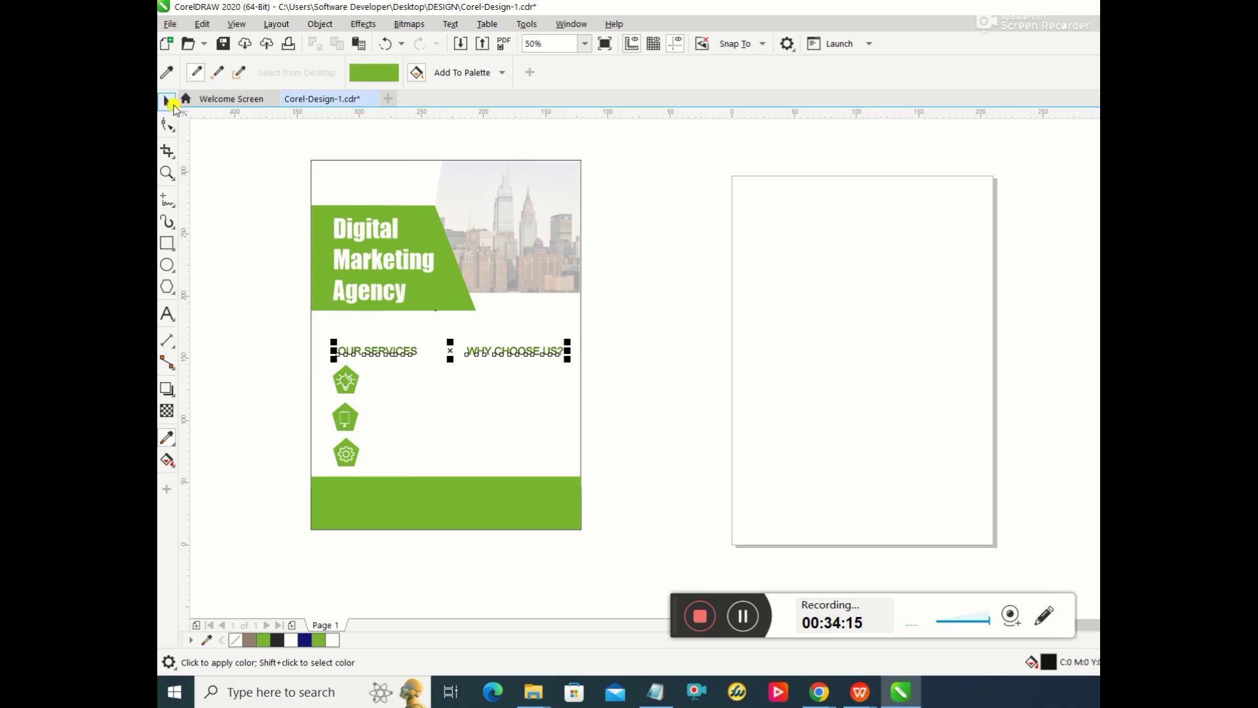
click(604, 372)
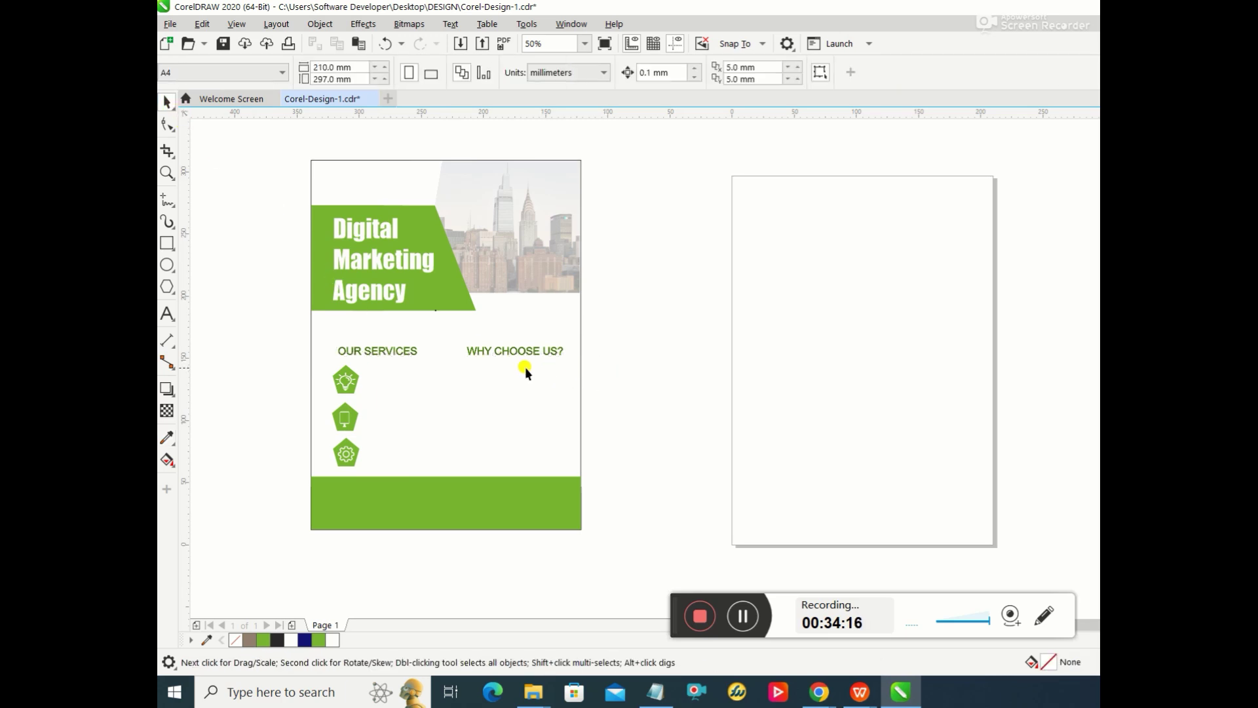
Step: Nudge the "OUR SERVICES" and "WHY CHOOSE US?" text line about 0.5 mm to the left
click(458, 349)
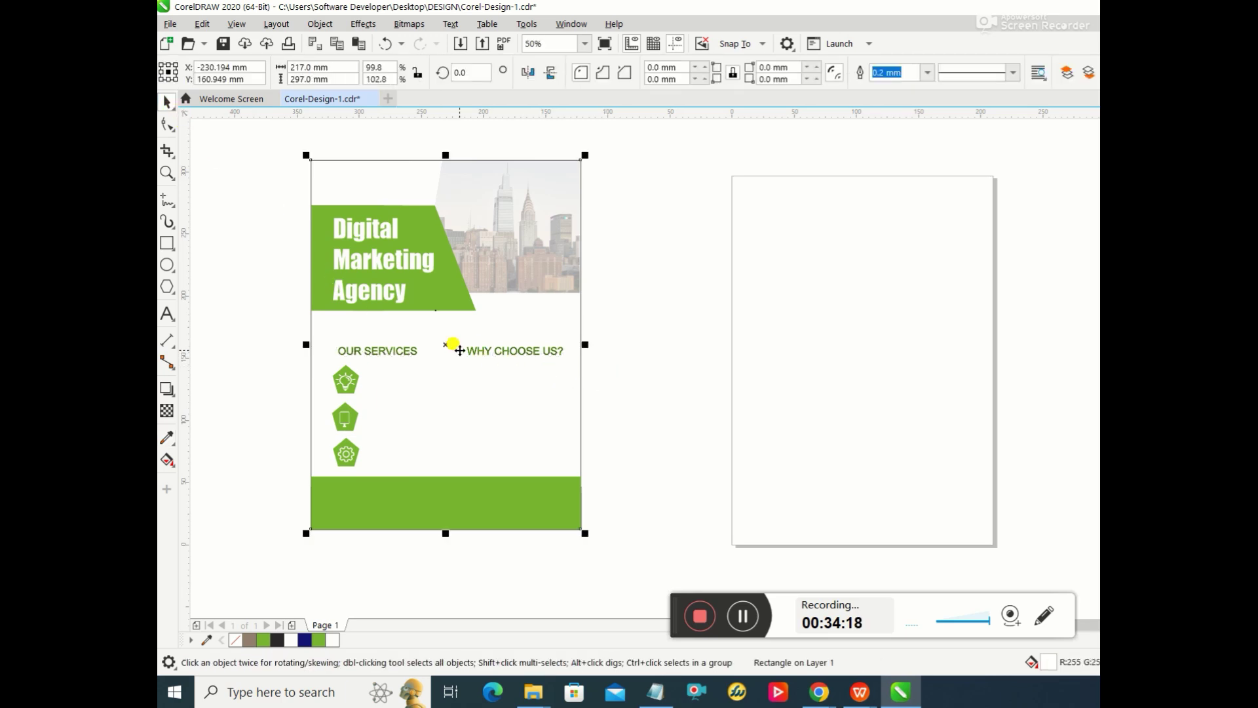
click(409, 350)
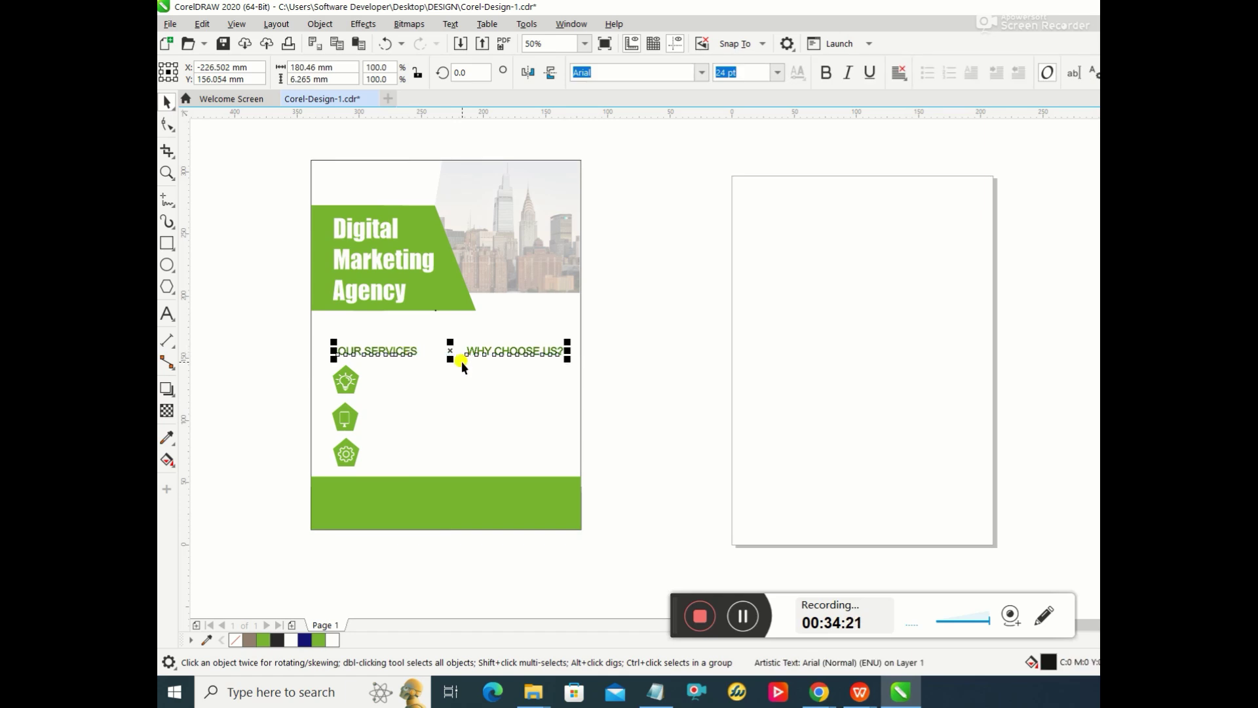
key(Left)
key(Left)
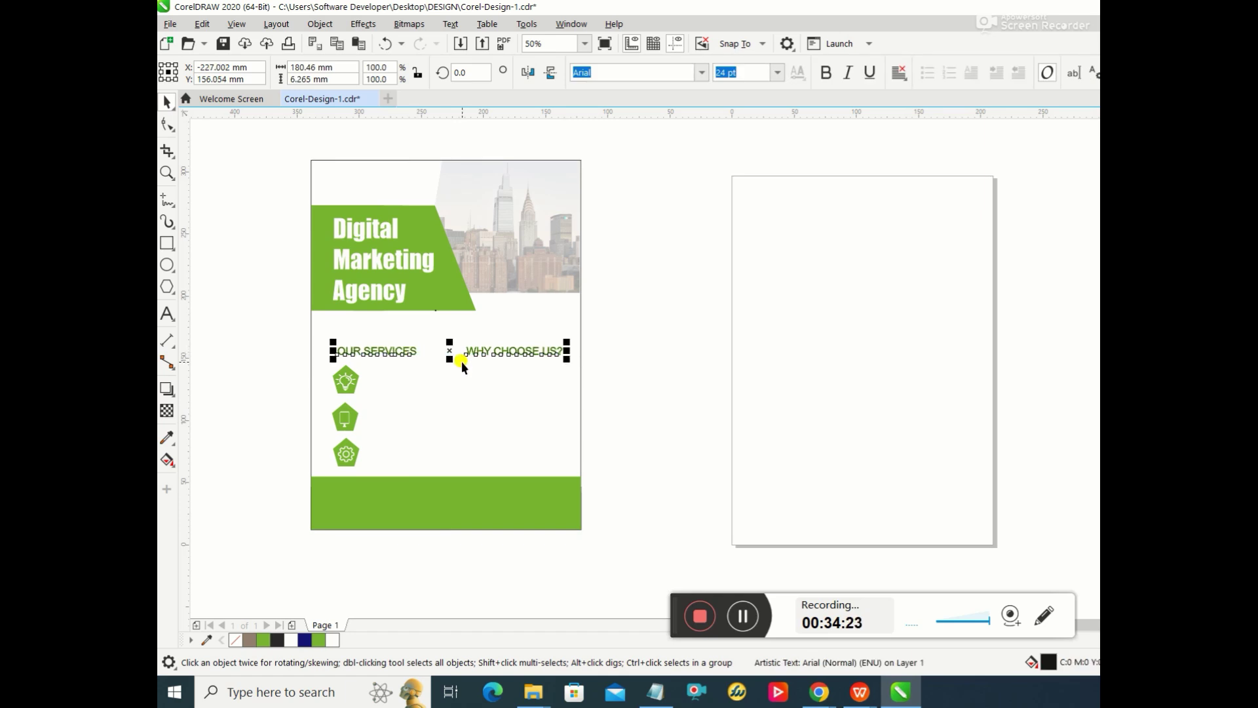
Step: Reduce the height of the "OUR SERVICES" and "WHY CHOOSE US?" line to about 5.4 mm without changing its width, and move it slightly down
click(622, 344)
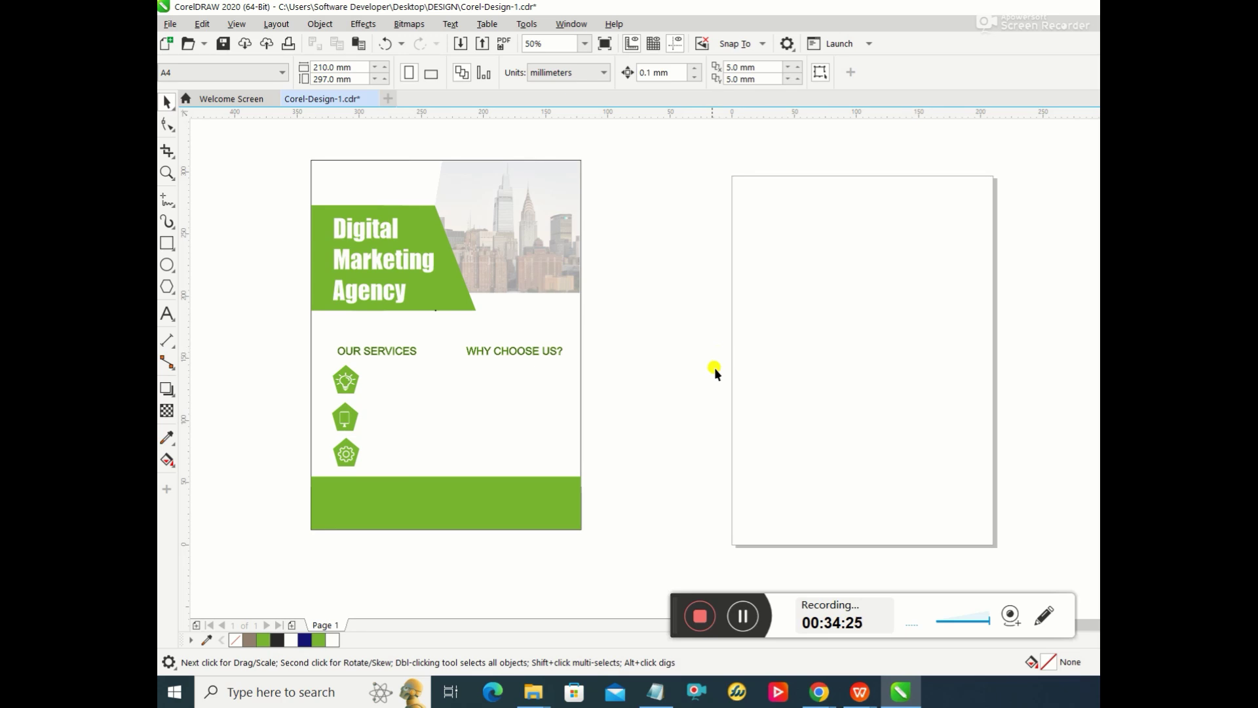
click(527, 358)
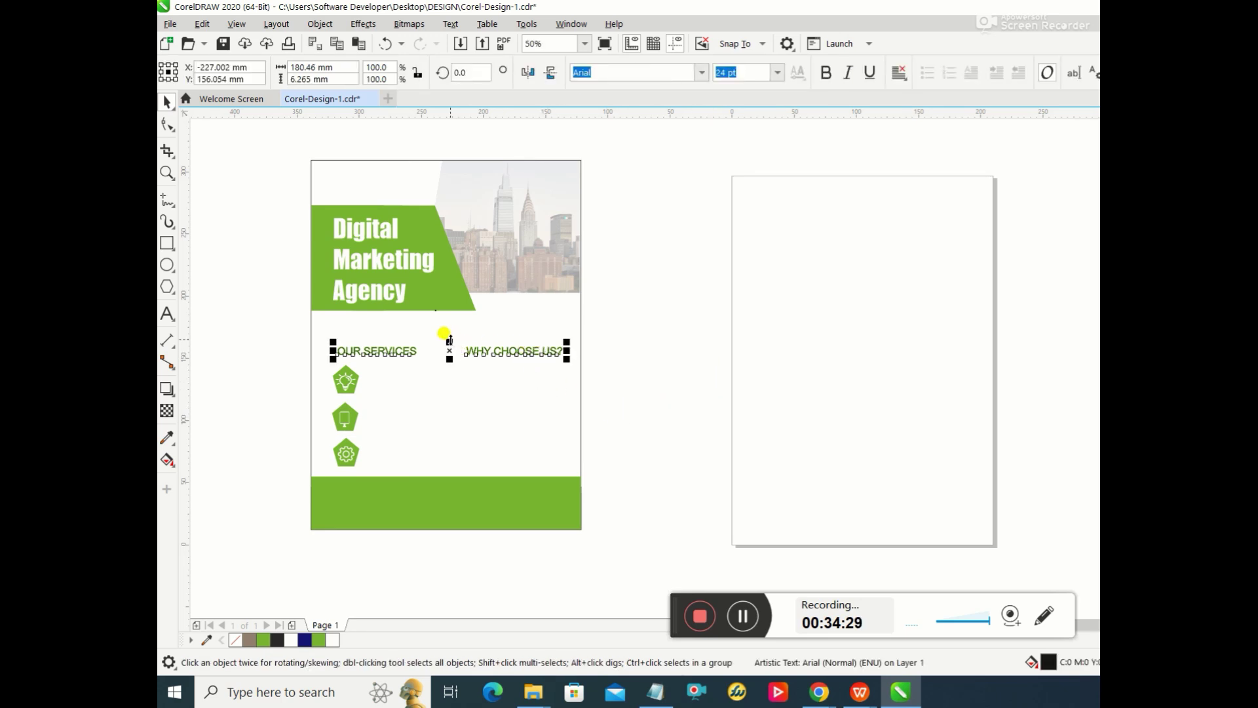
drag(450, 340, 445, 343)
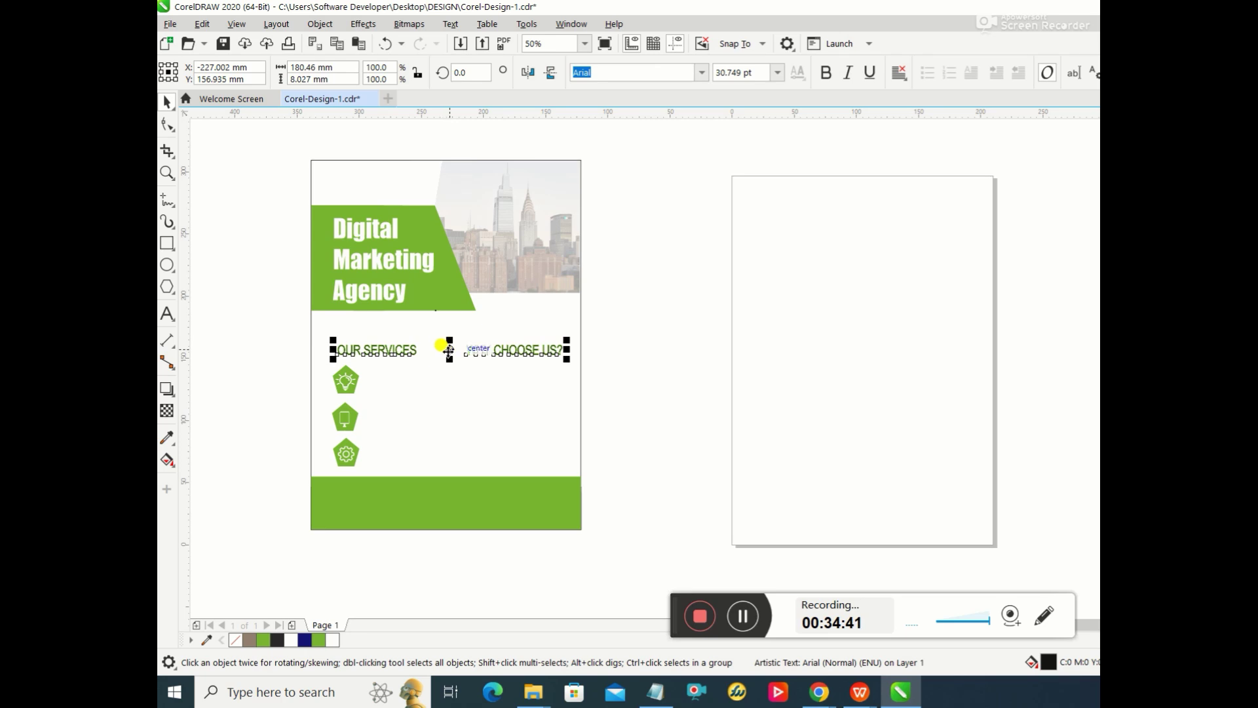
drag(449, 359, 450, 355)
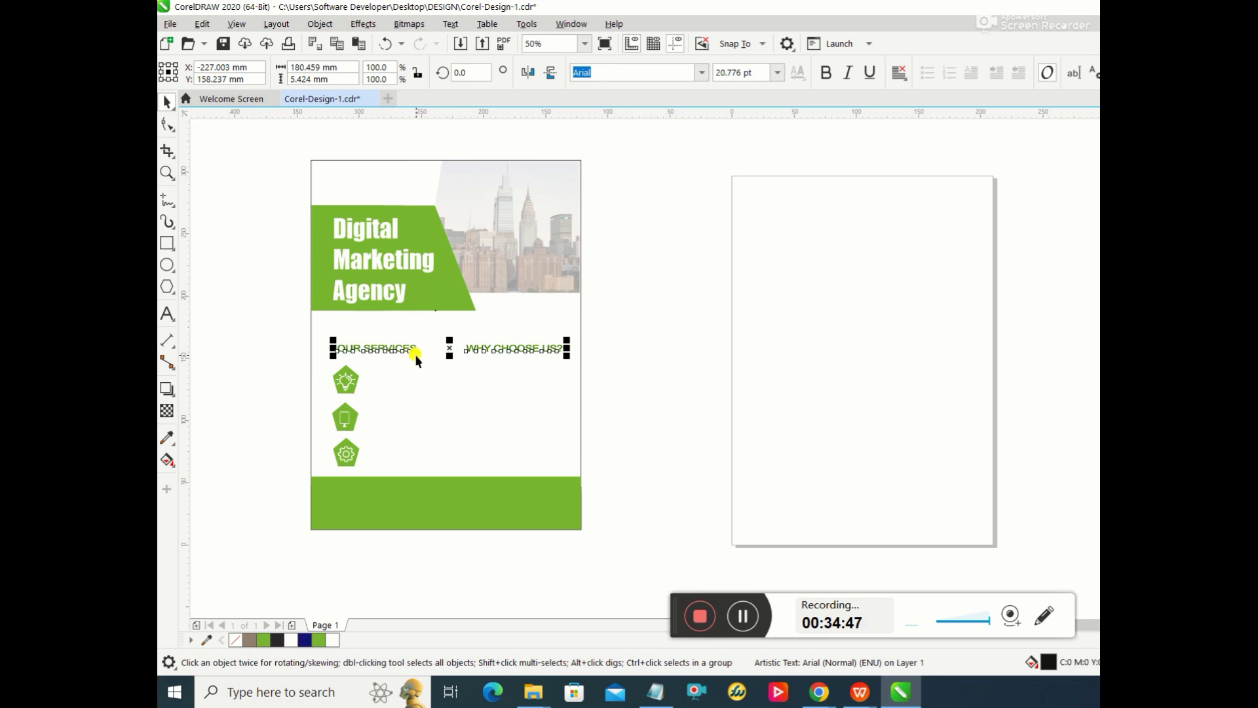
click(485, 365)
click(493, 349)
drag(494, 352, 495, 357)
click(481, 381)
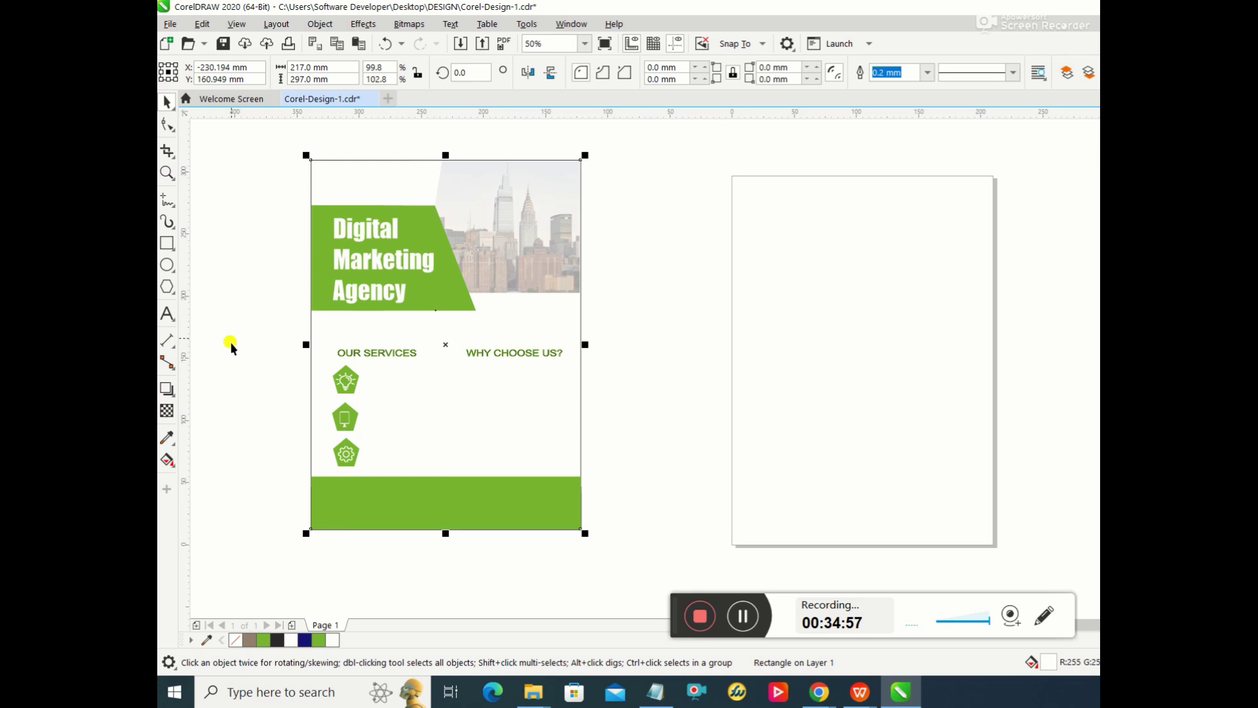
Step: Add two lines of 24 pt Arial text, "Your Text here" and "Your Text Here", above the "OUR SERVICES" subheading
click(167, 313)
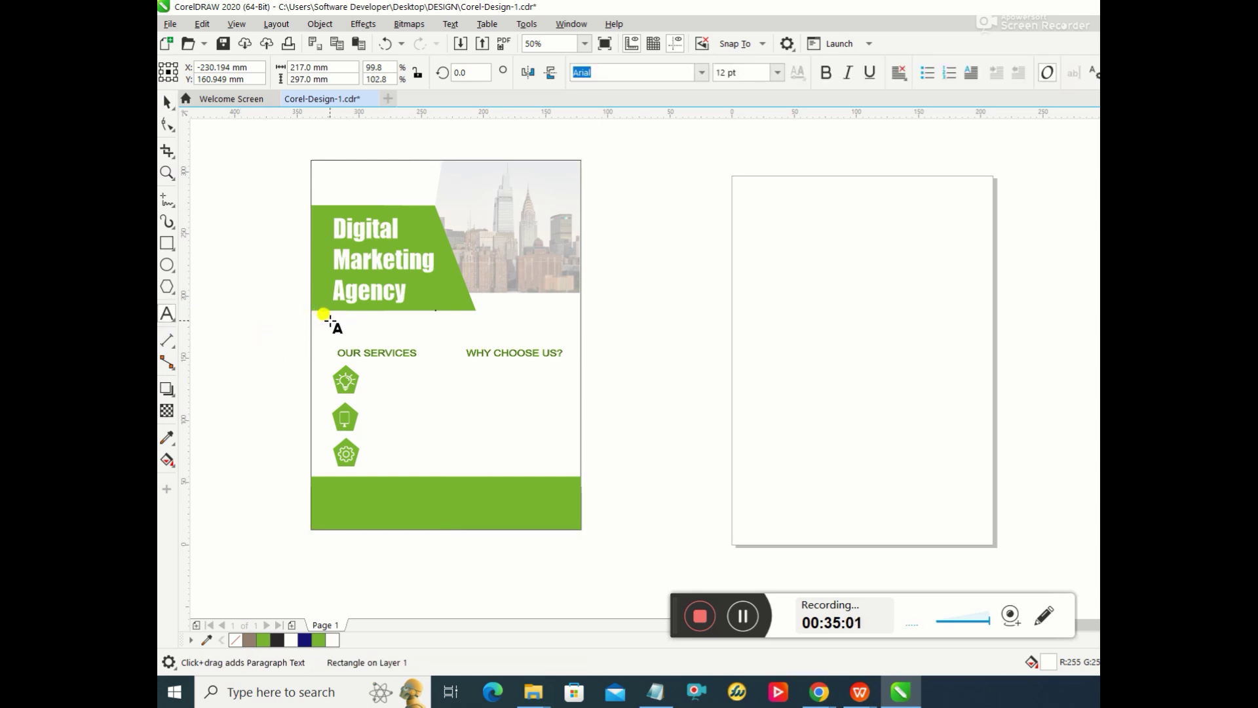
click(349, 320)
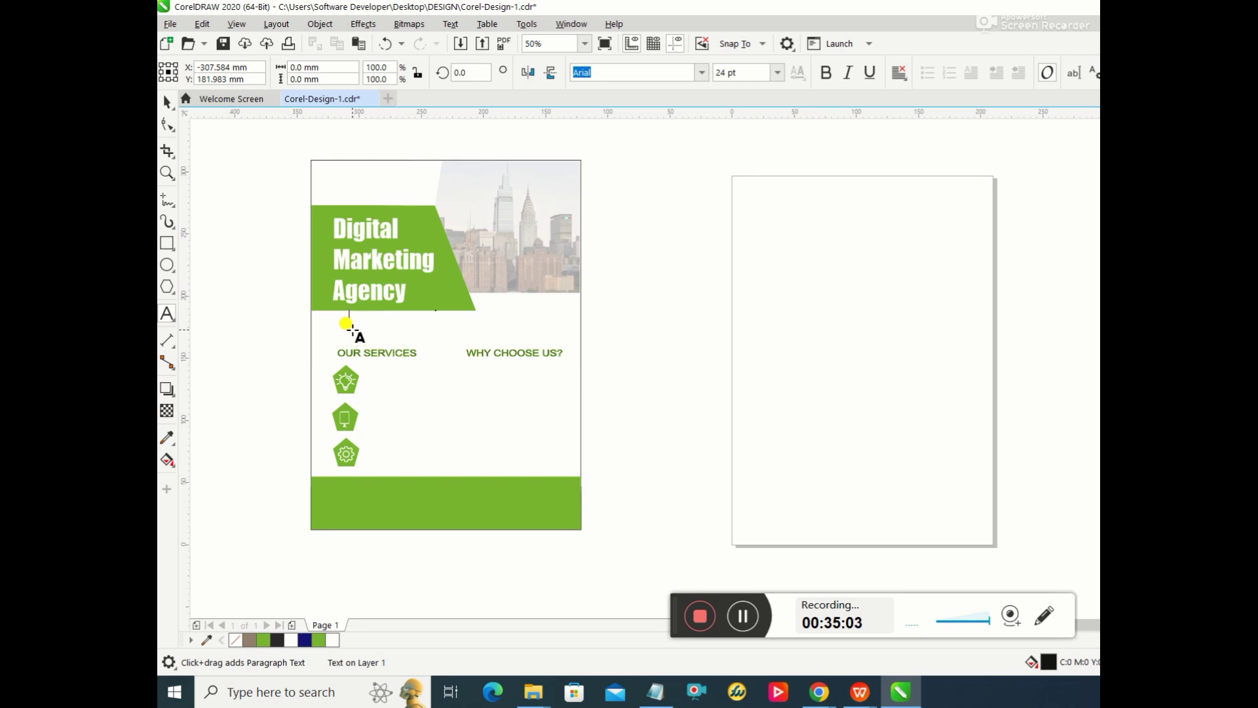
click(349, 326)
click(346, 315)
click(349, 318)
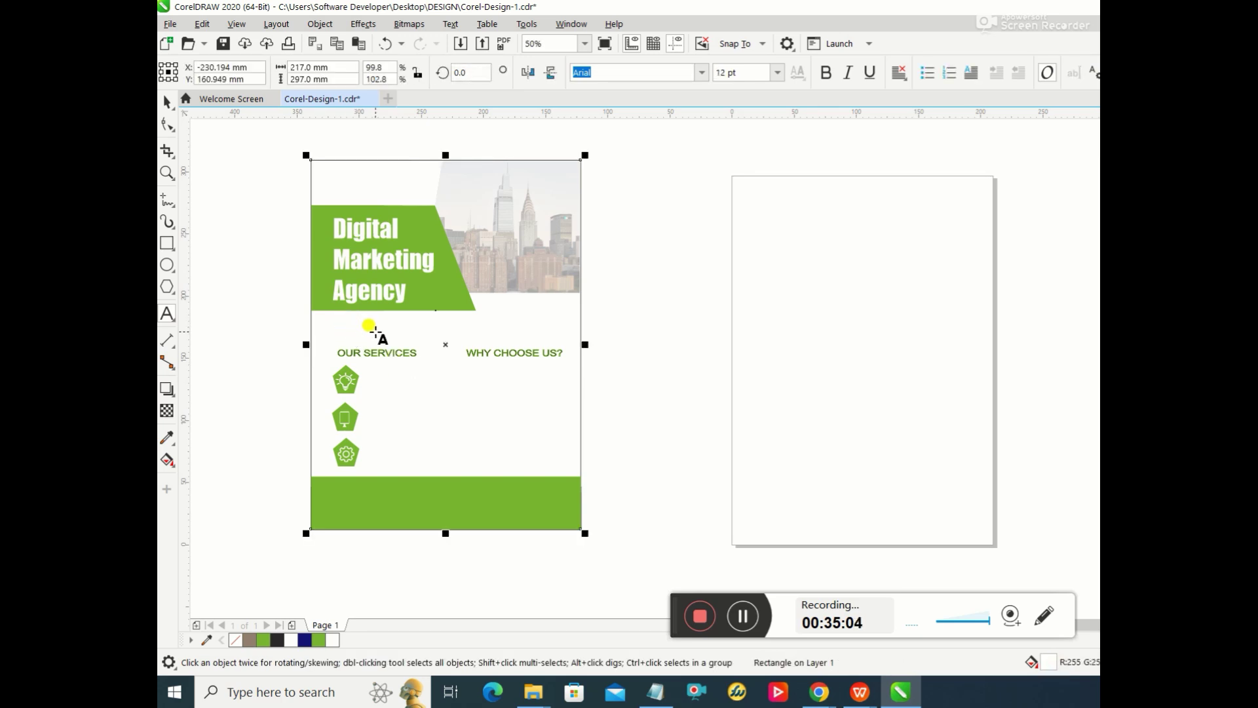
click(352, 321)
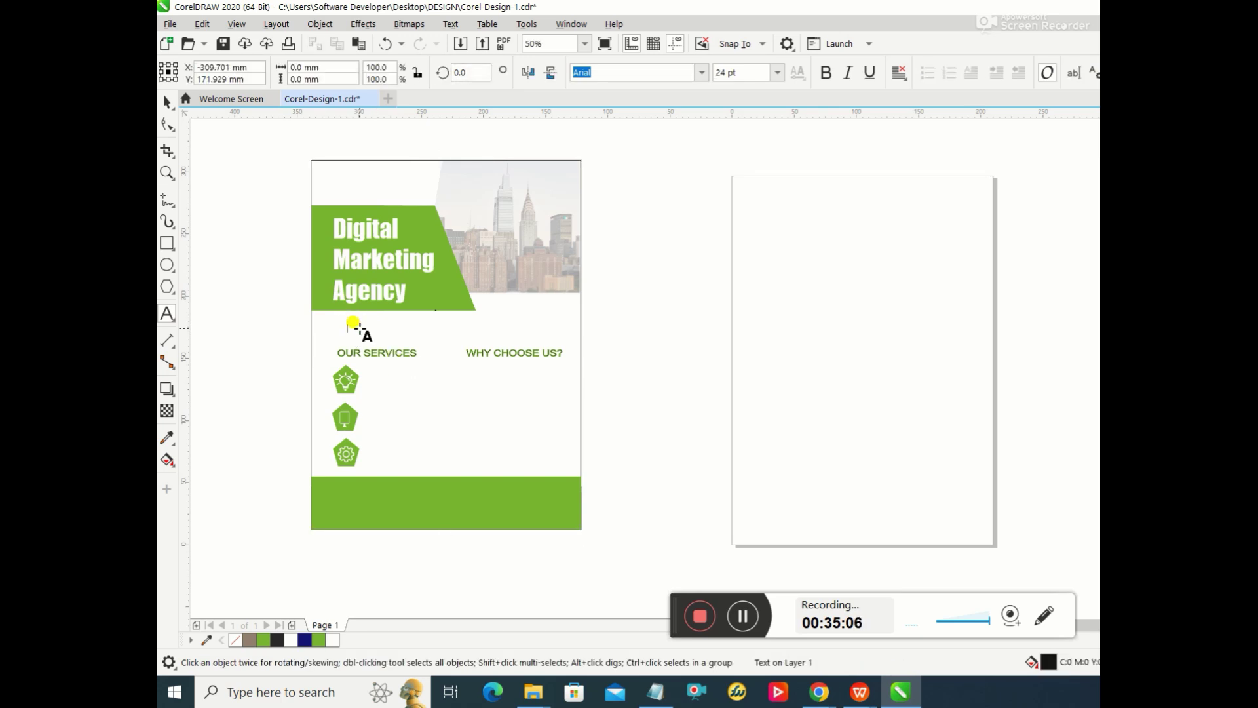
text(y)
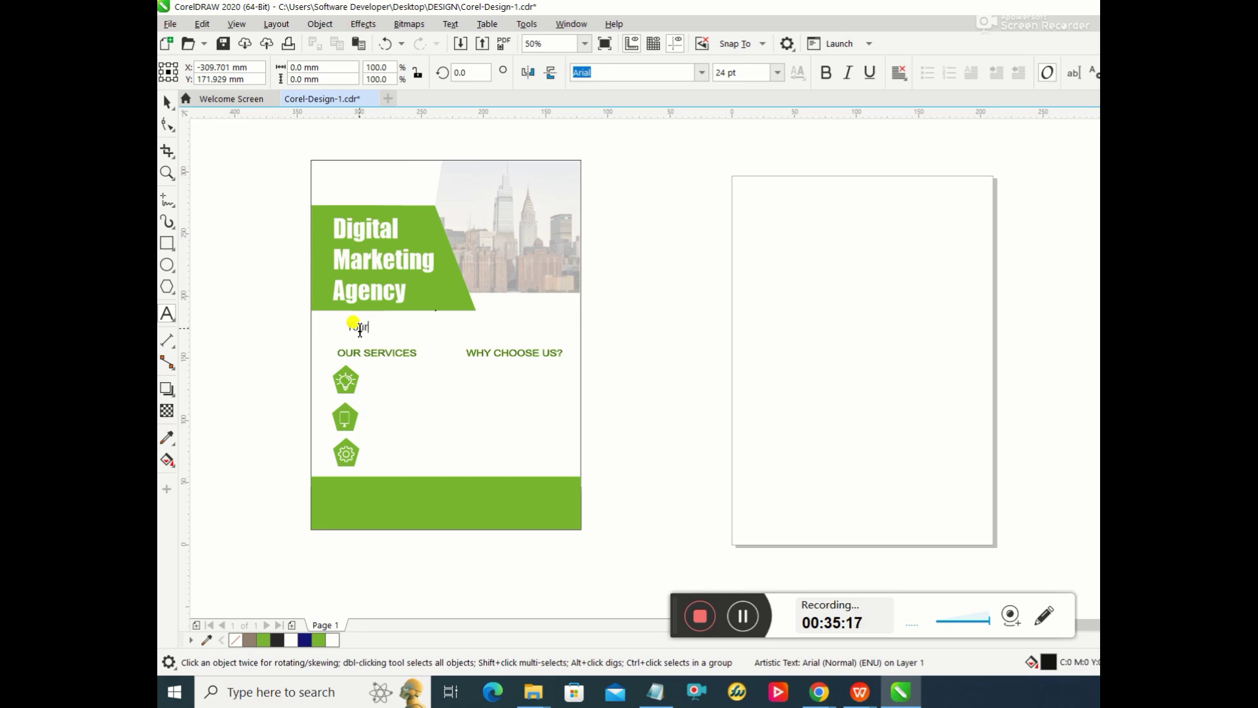
text(ec)
text(t here)
text(H)
key(Escape)
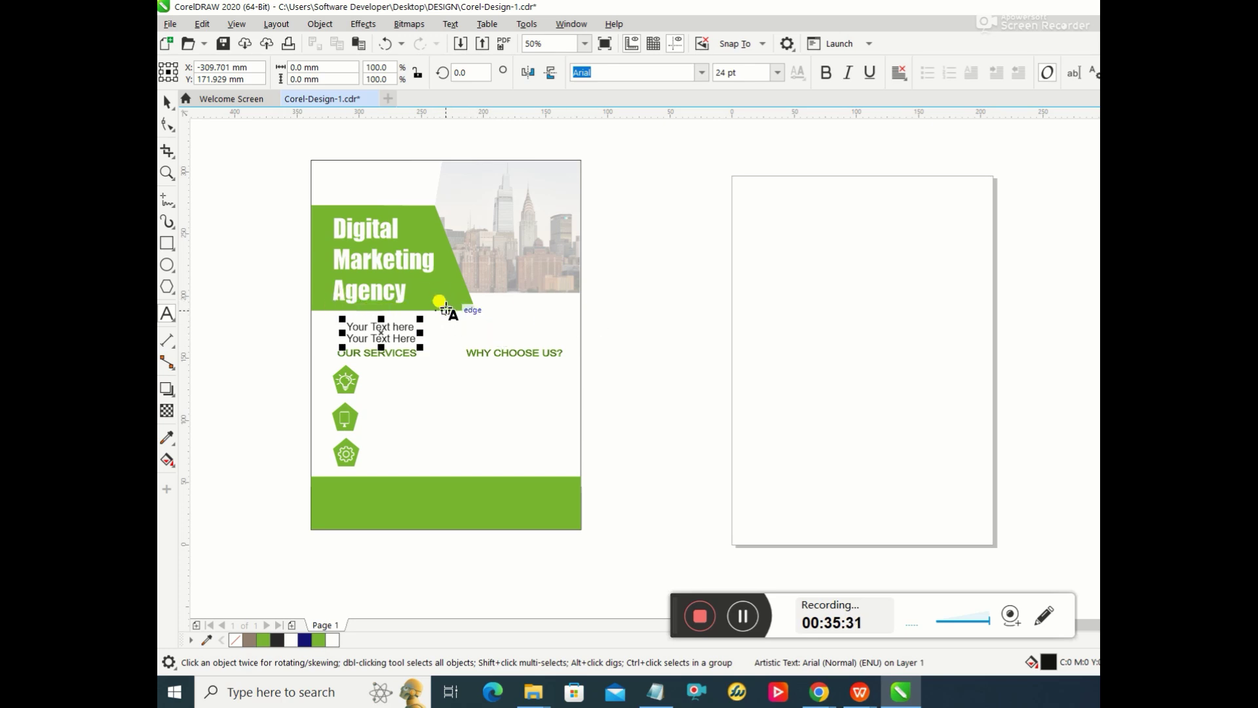
Step: Add a 24 pt Arial text block reading "Unique Services" on two lines above the "WHY CHOOSE US?" subheading
click(481, 323)
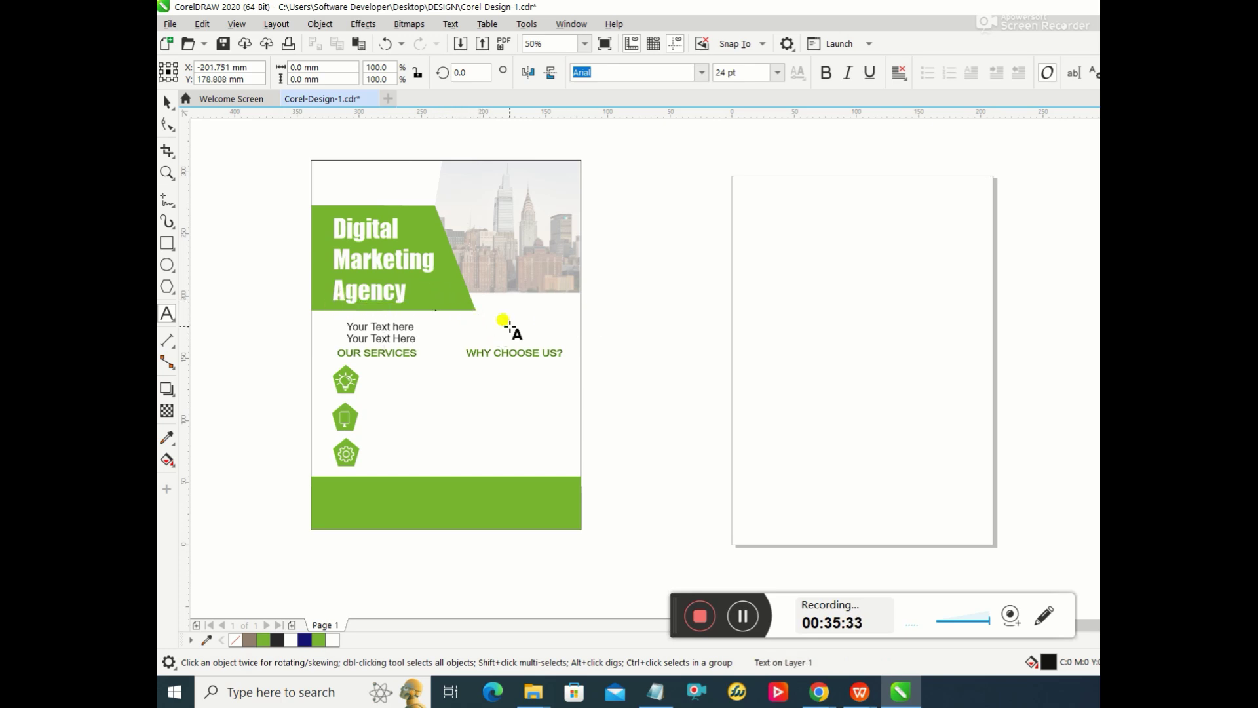
text(Uni)
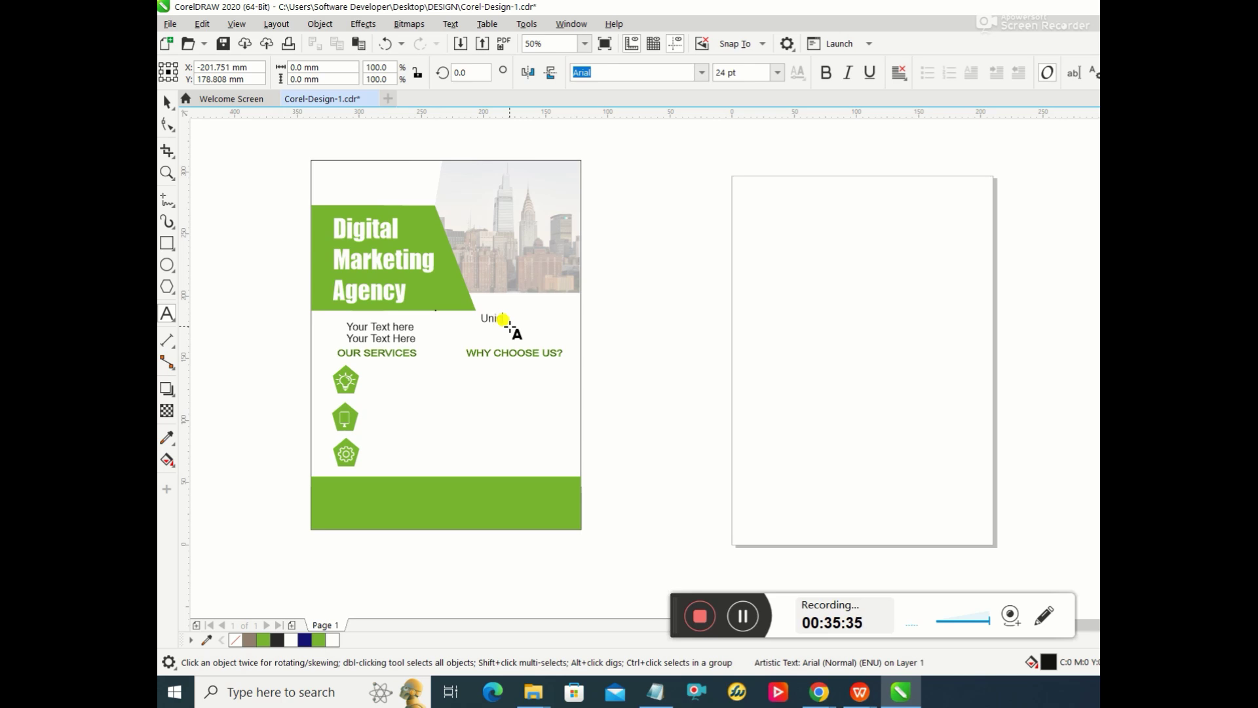
text(que S)
text(ervices)
key(Escape)
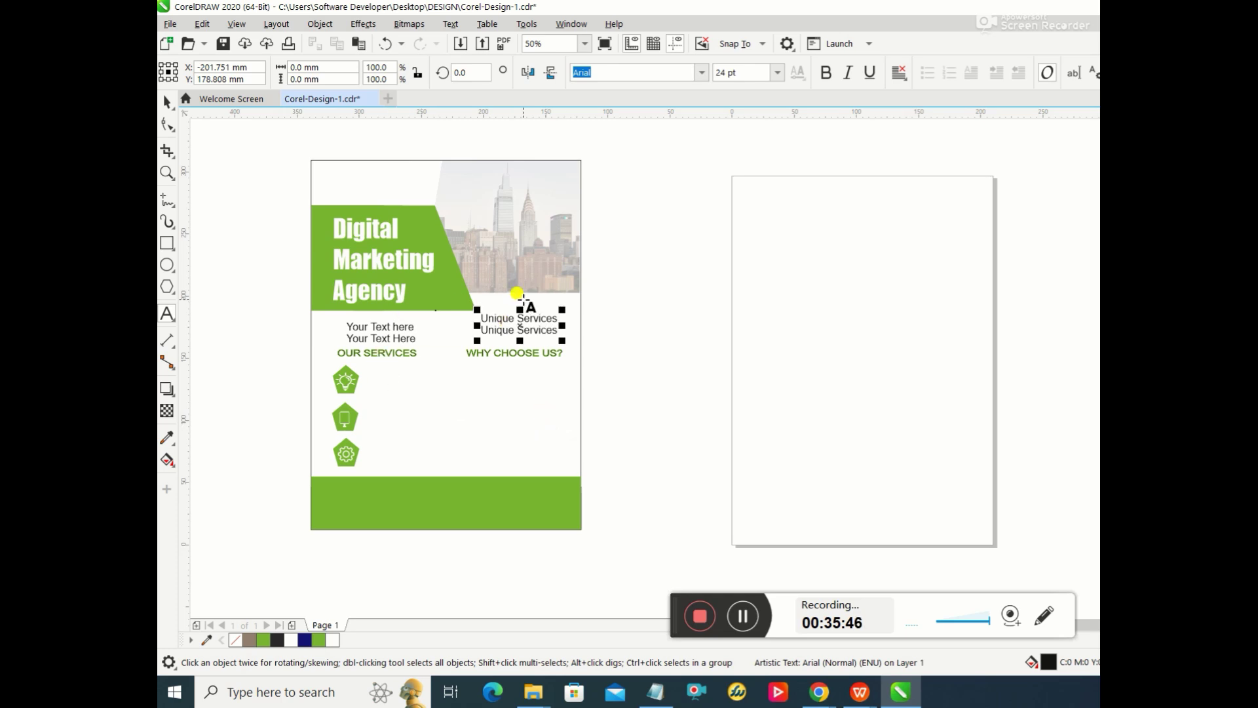
Step: Try to make the two "Unique Services" lines bold
click(825, 72)
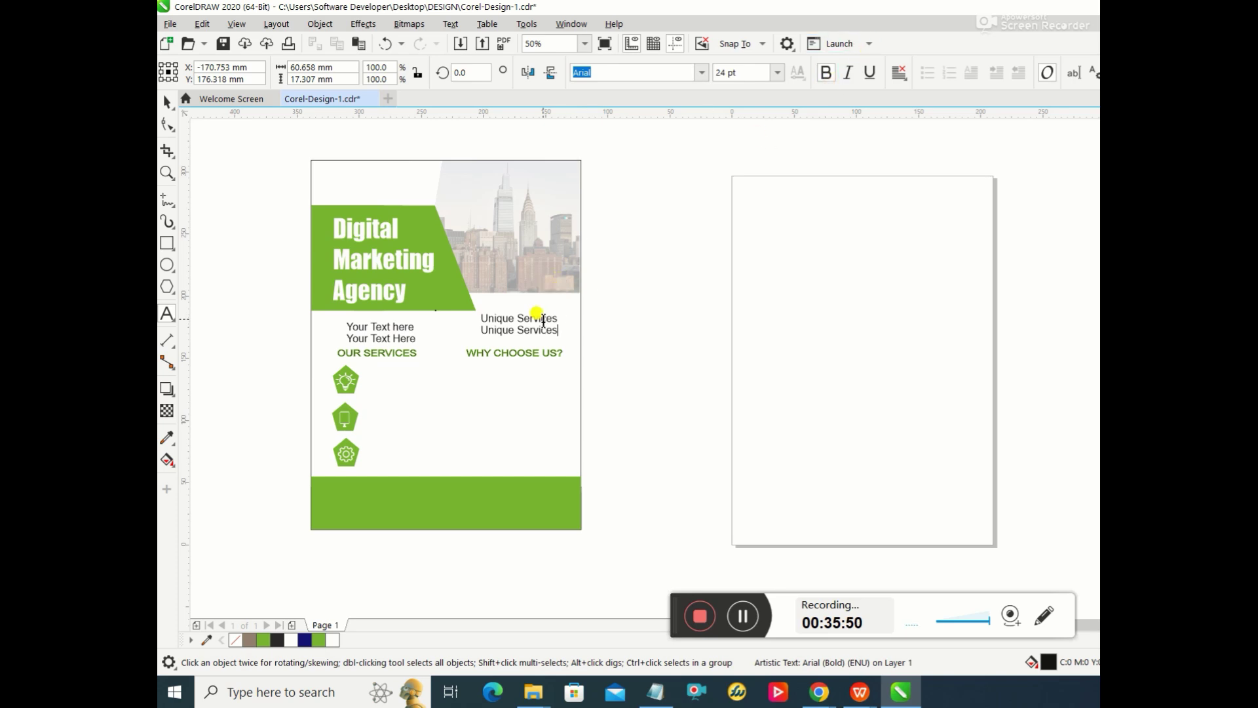
click(503, 318)
key(Escape)
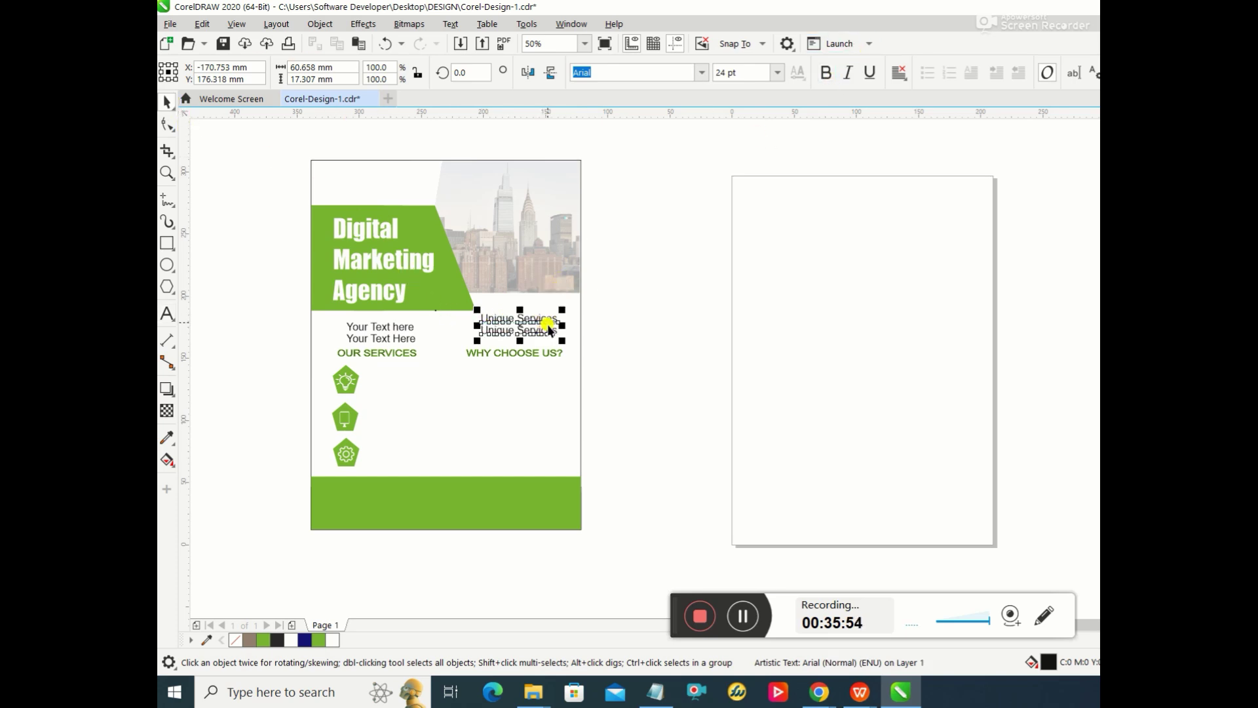
Step: Shift the subheading line slightly down and align the "Your Text here" and "Unique Services" blocks with the starts of their subheadings
click(418, 352)
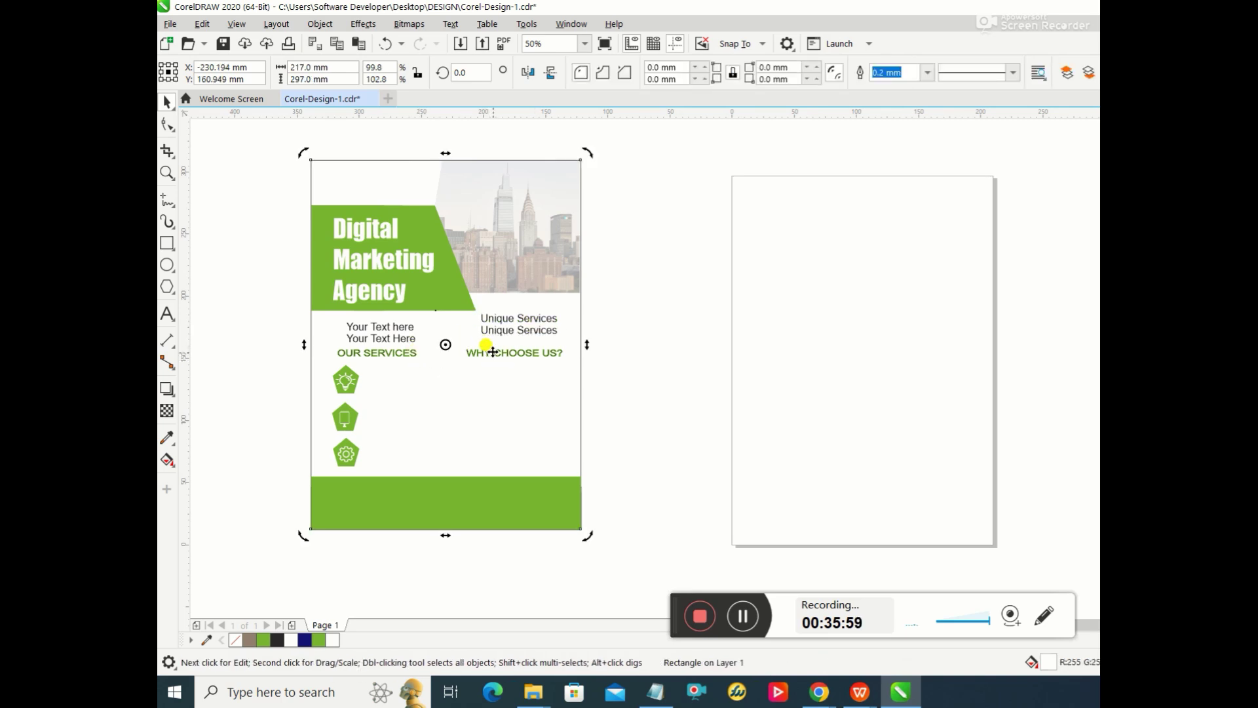
drag(500, 349, 502, 355)
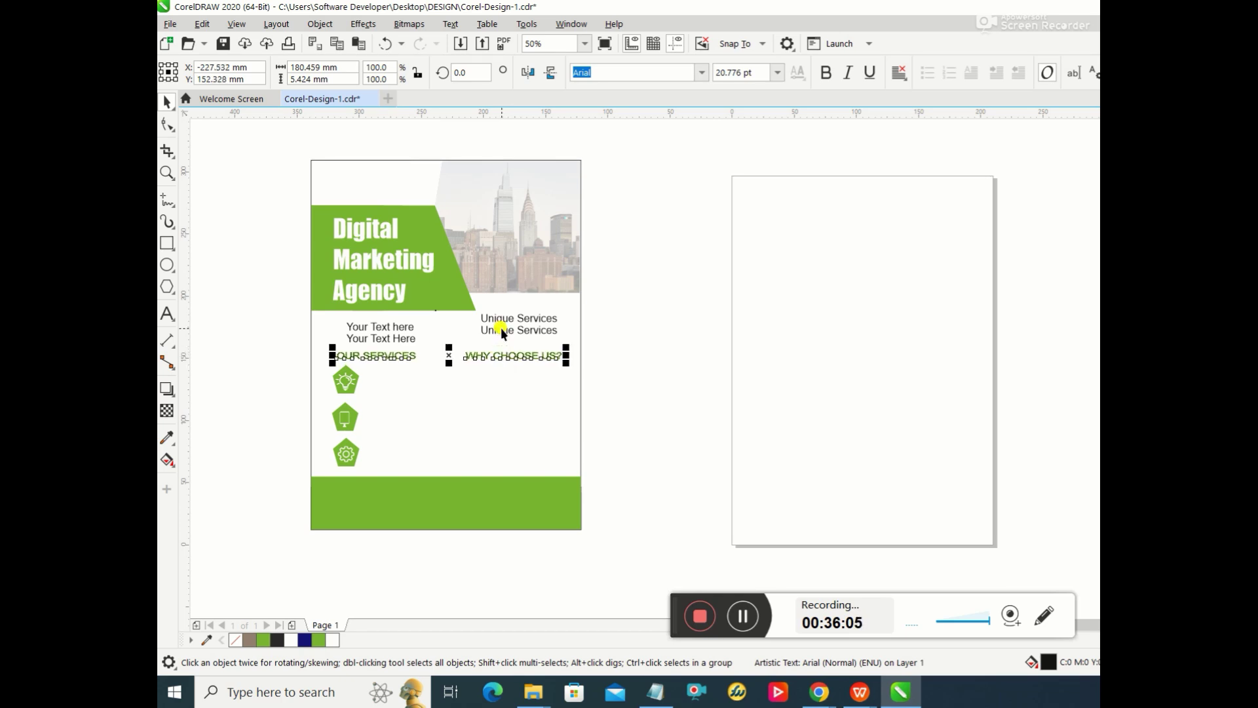
click(390, 324)
drag(399, 326, 391, 327)
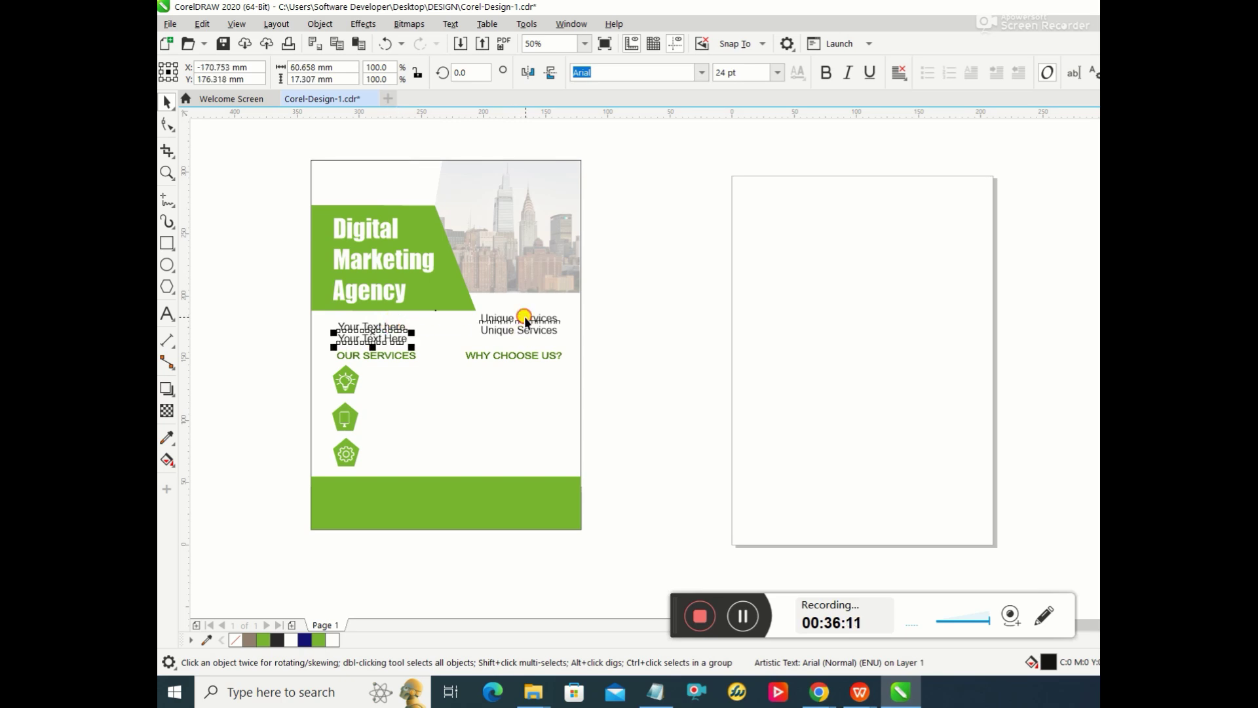
mouse_move(519, 317)
mouse_down()
mouse_move(535, 329)
mouse_move(520, 330)
mouse_up()
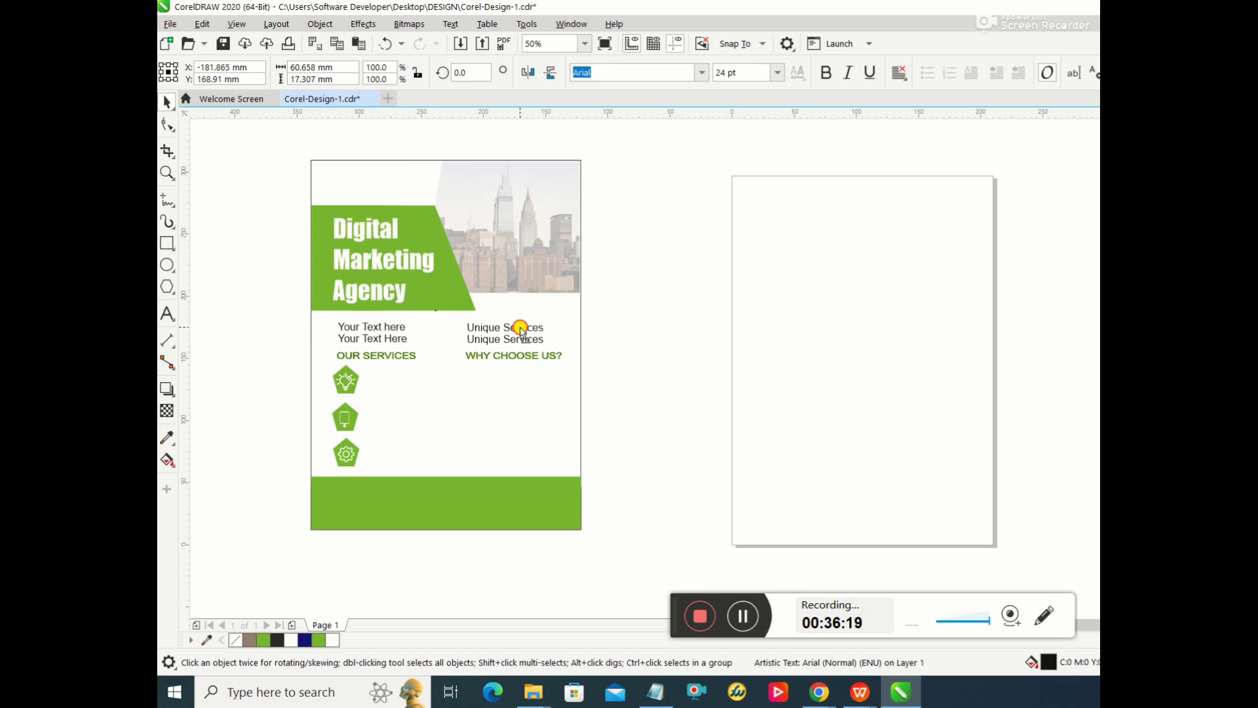
drag(521, 331, 520, 331)
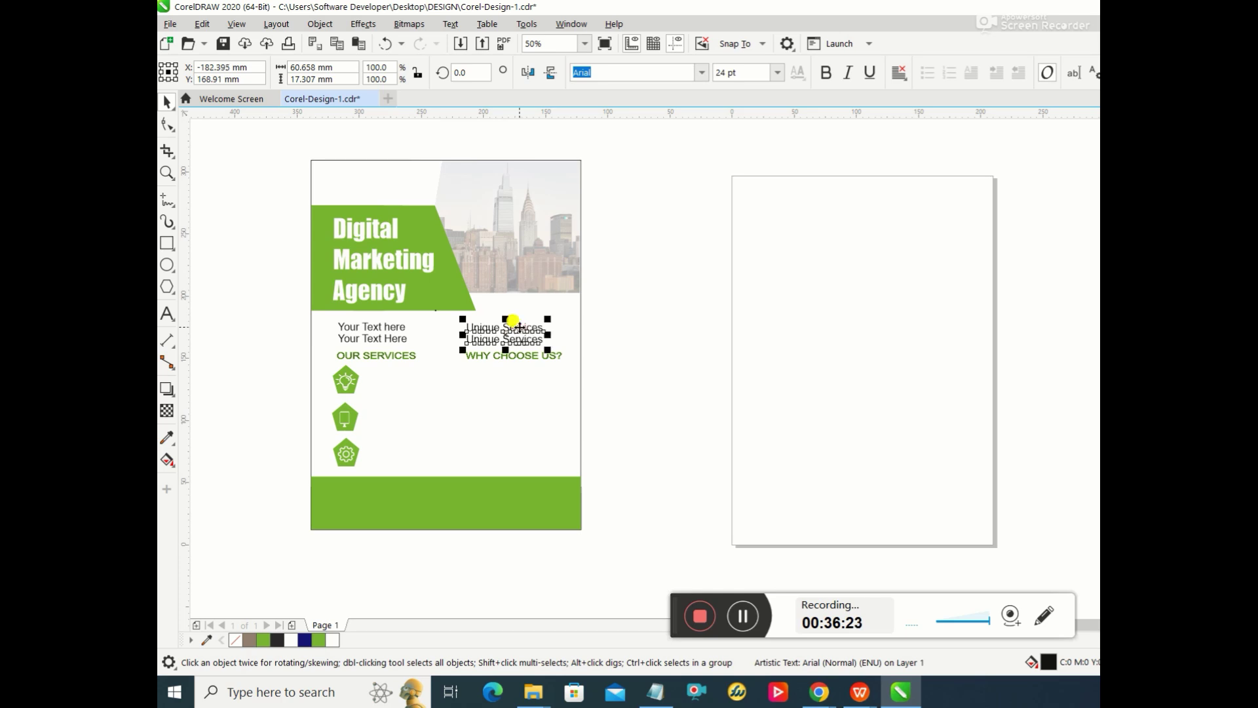
Step: Make the "Unique Services" and "Your Text here" text blocks bold
click(826, 73)
click(342, 329)
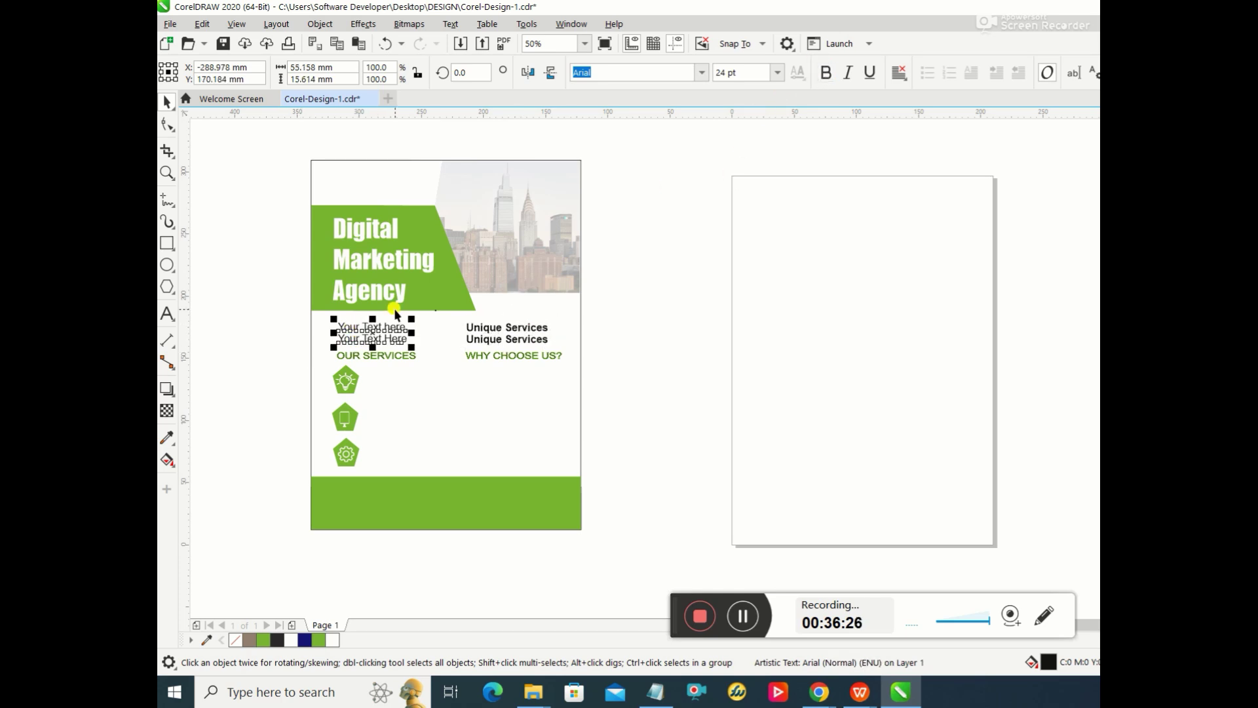
click(826, 73)
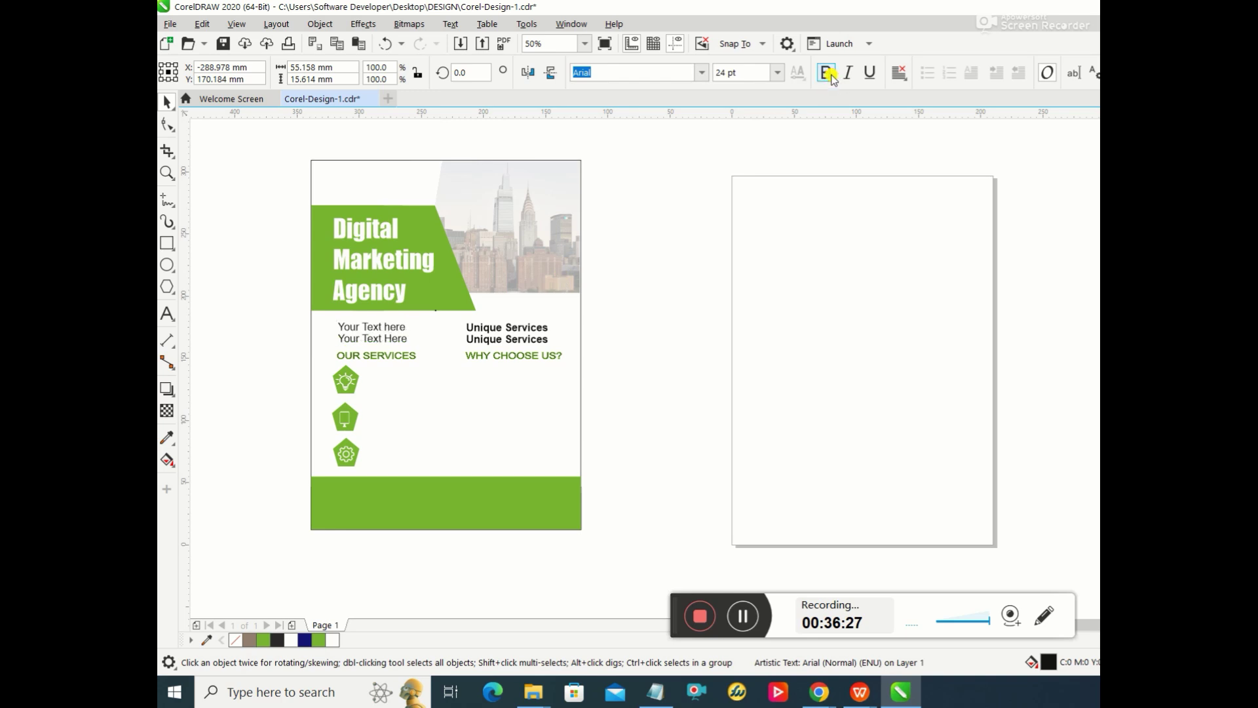
click(513, 378)
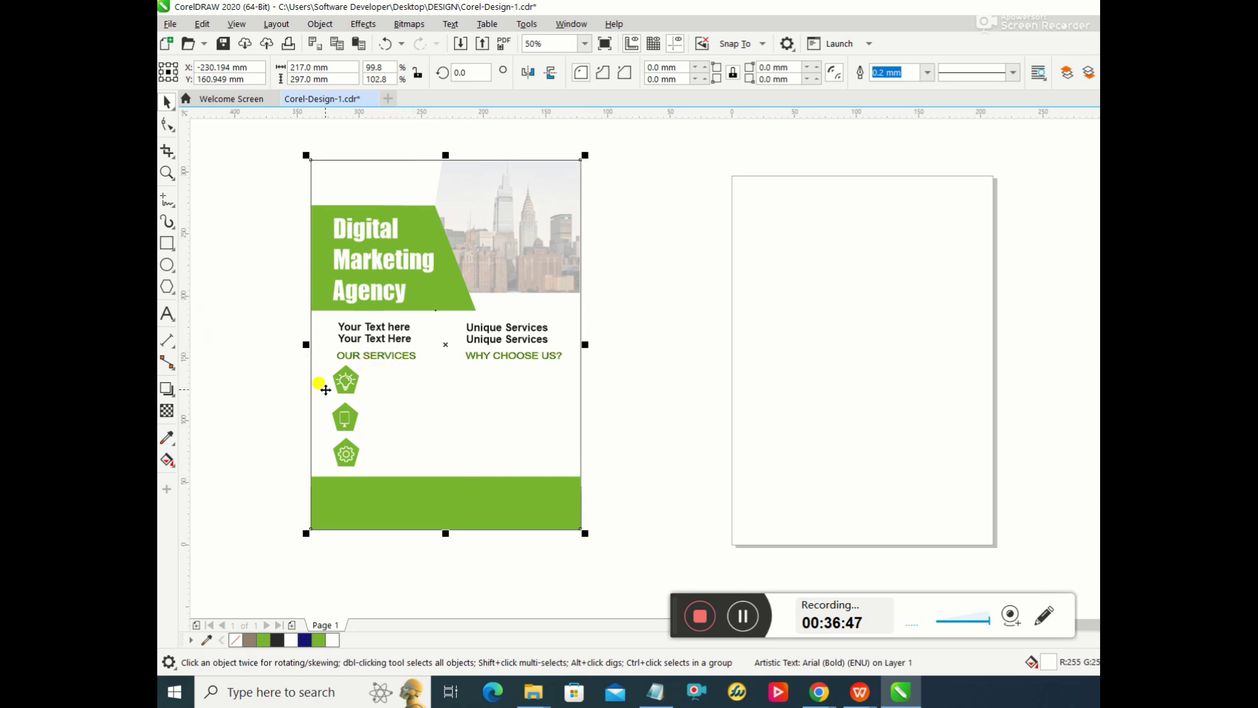
click(346, 451)
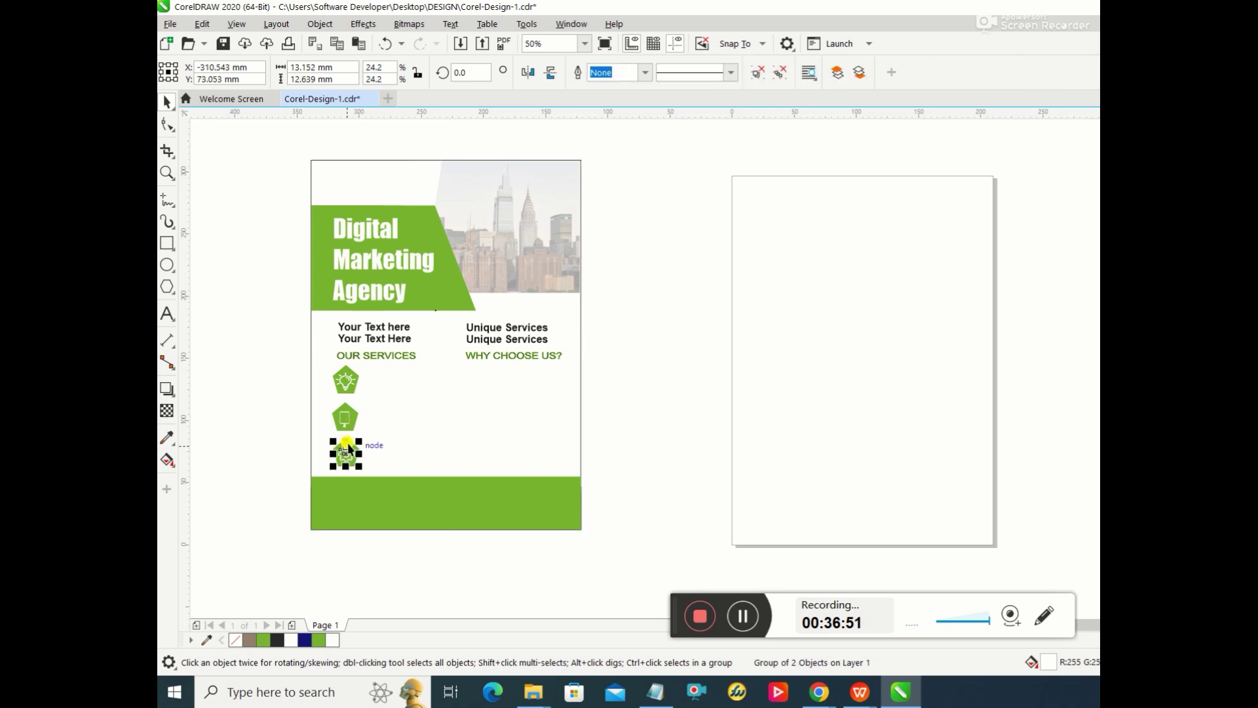
click(388, 389)
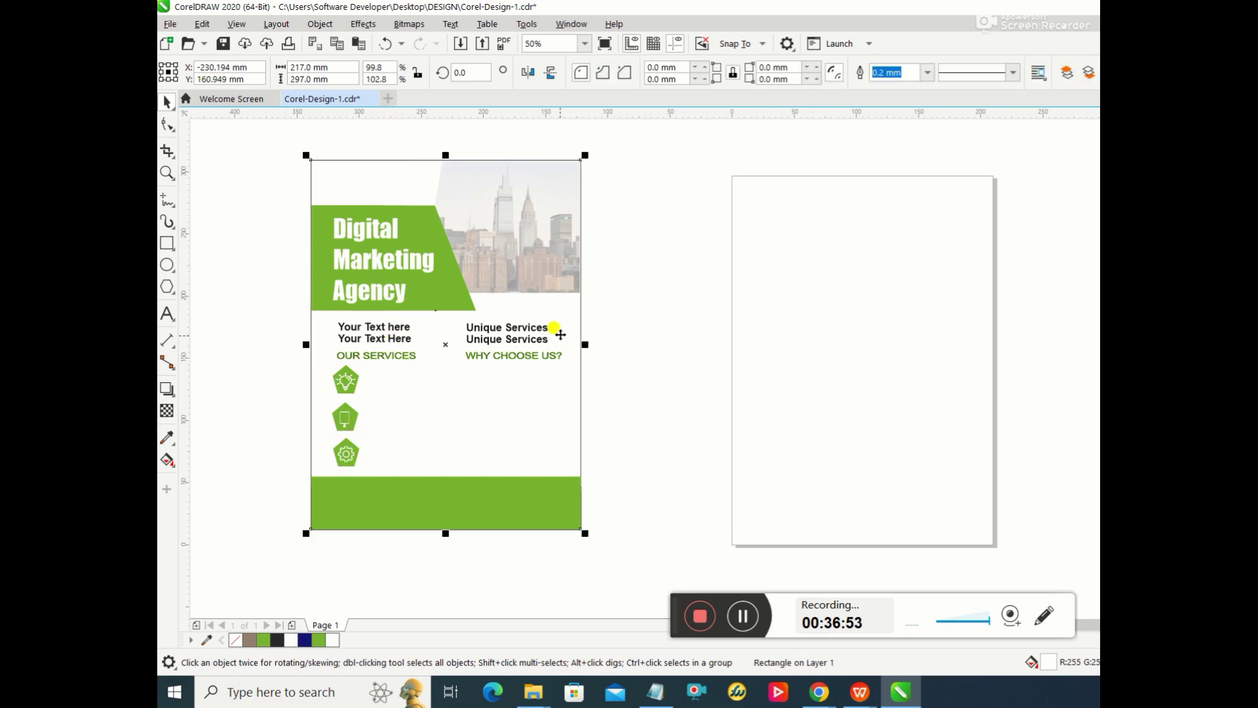
click(346, 452)
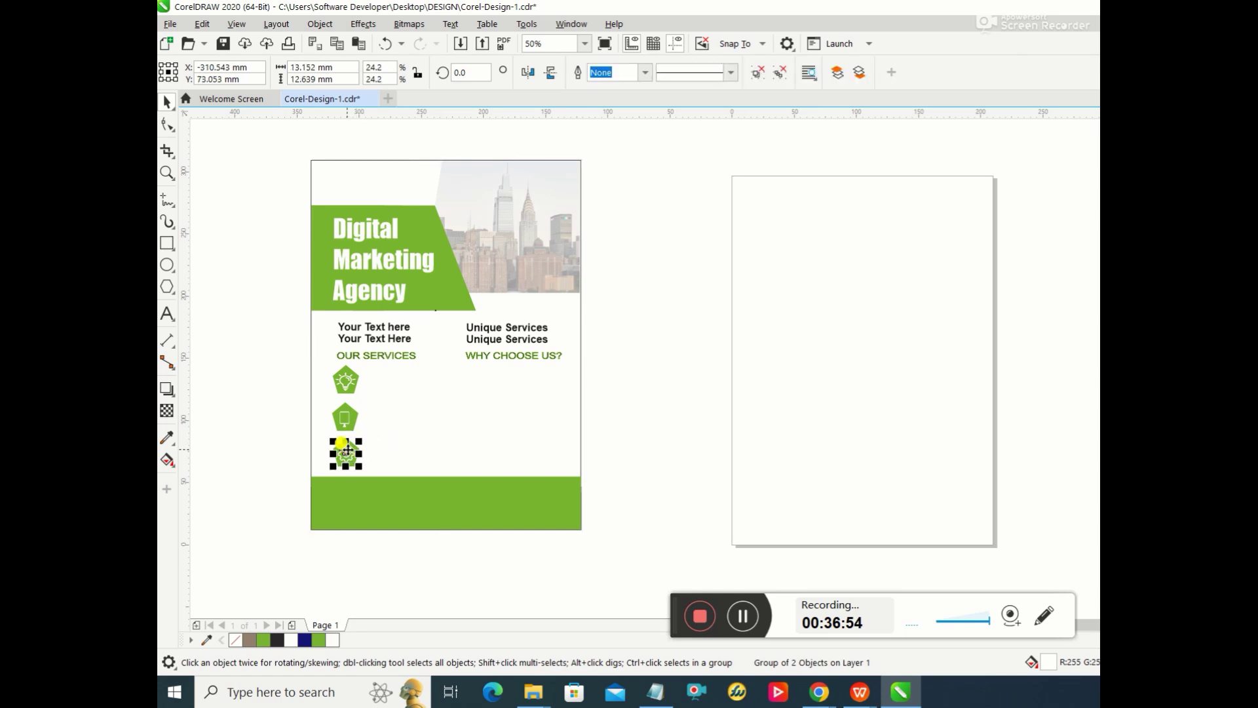
click(347, 453)
click(392, 408)
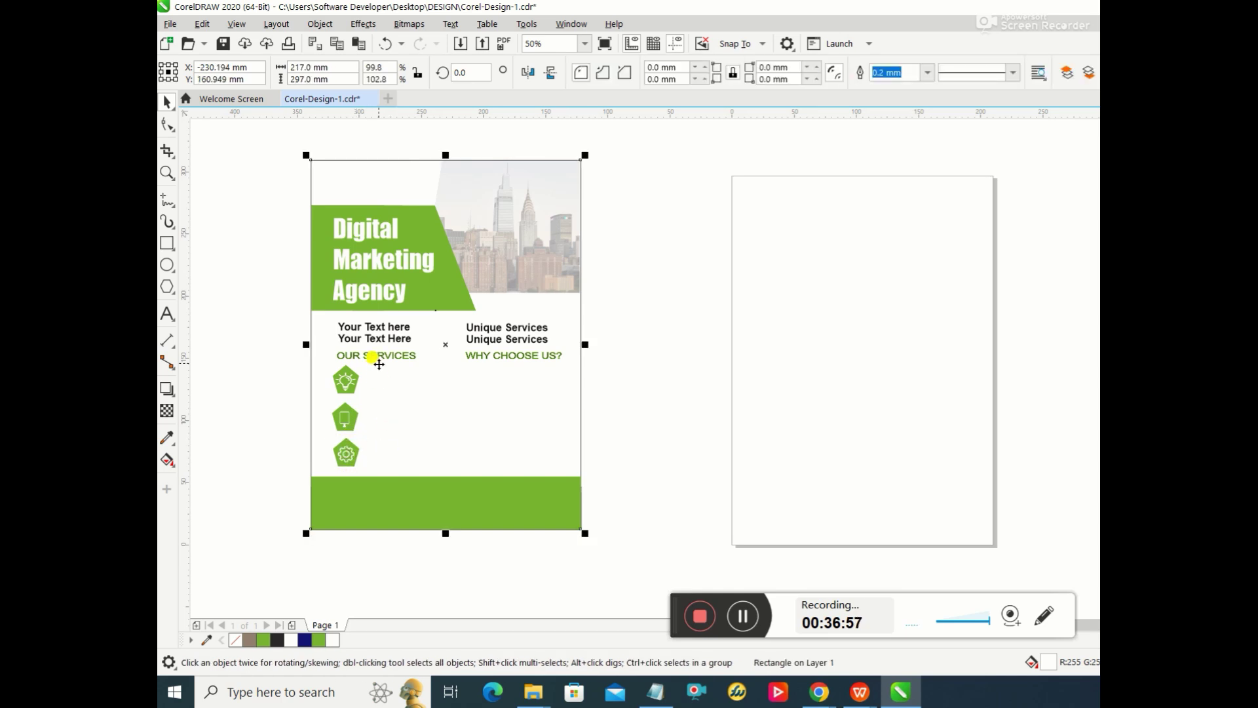
click(343, 380)
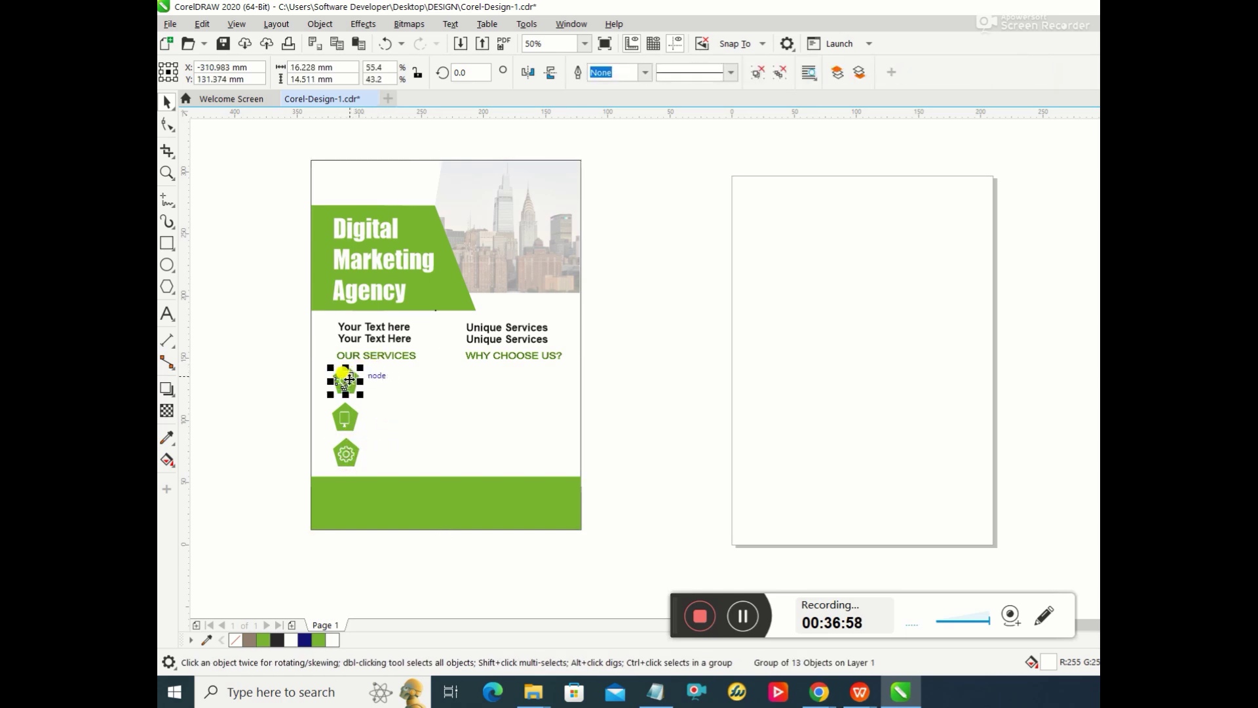
click(346, 380)
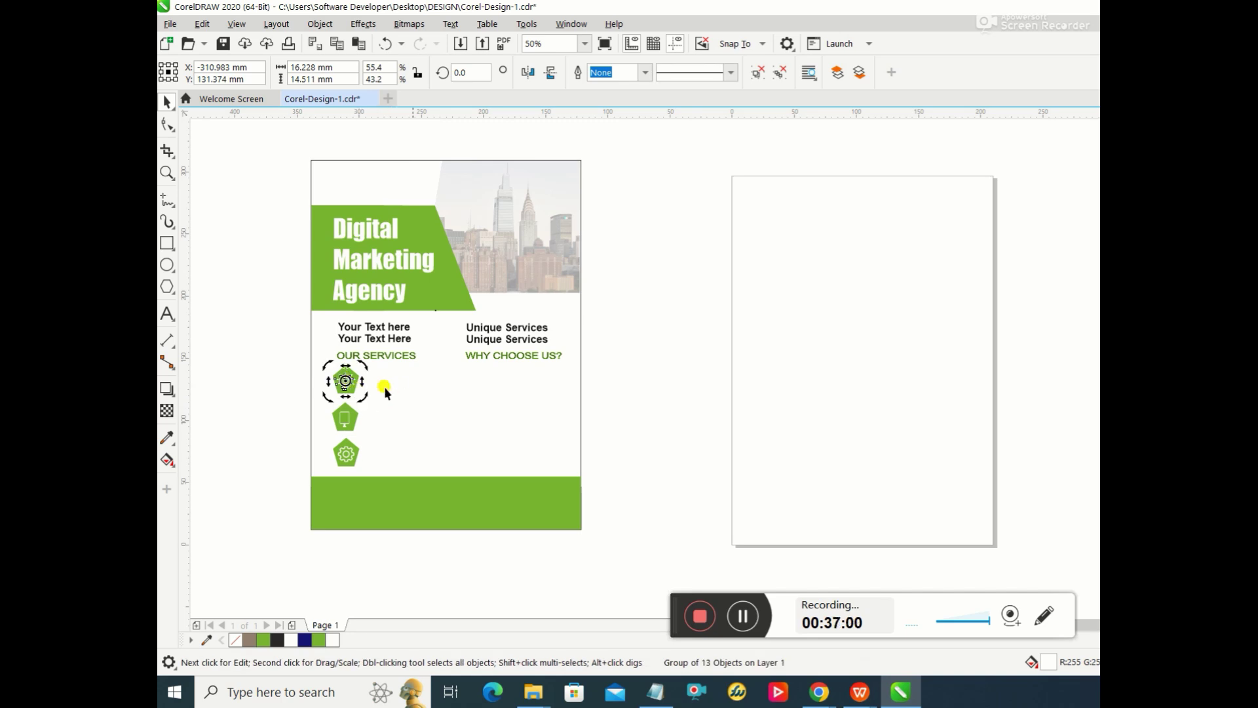
click(419, 393)
click(342, 423)
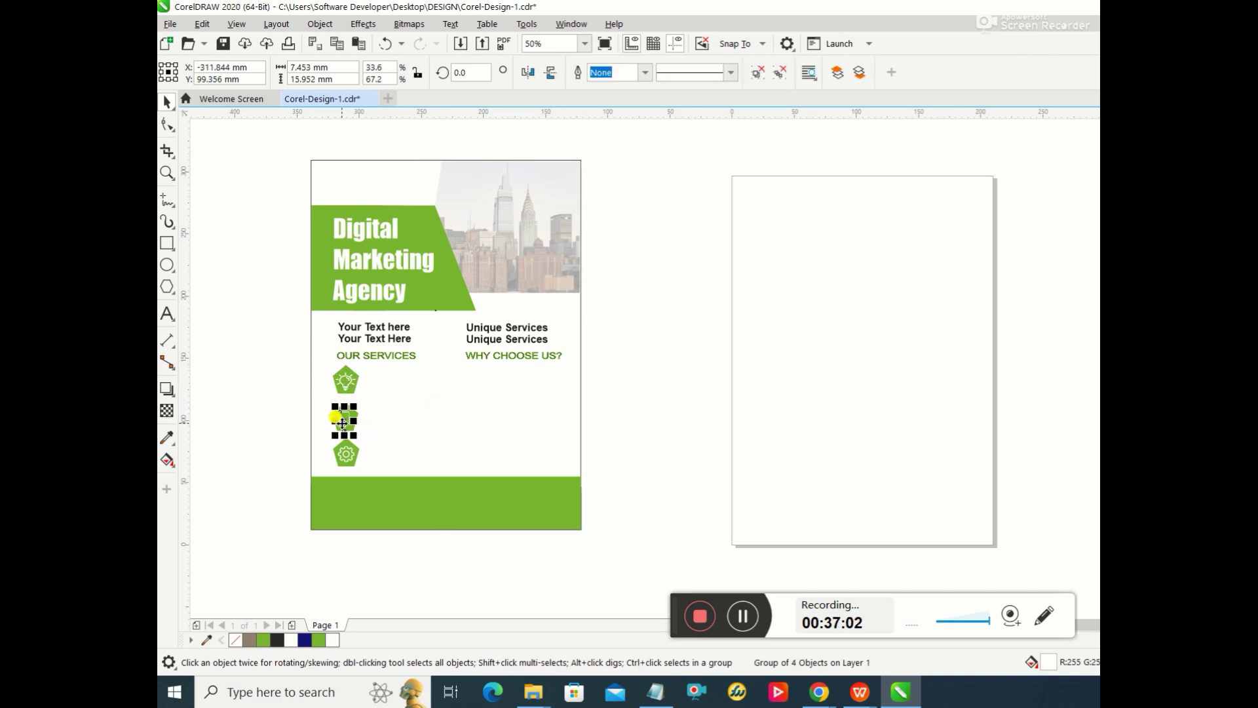
click(344, 420)
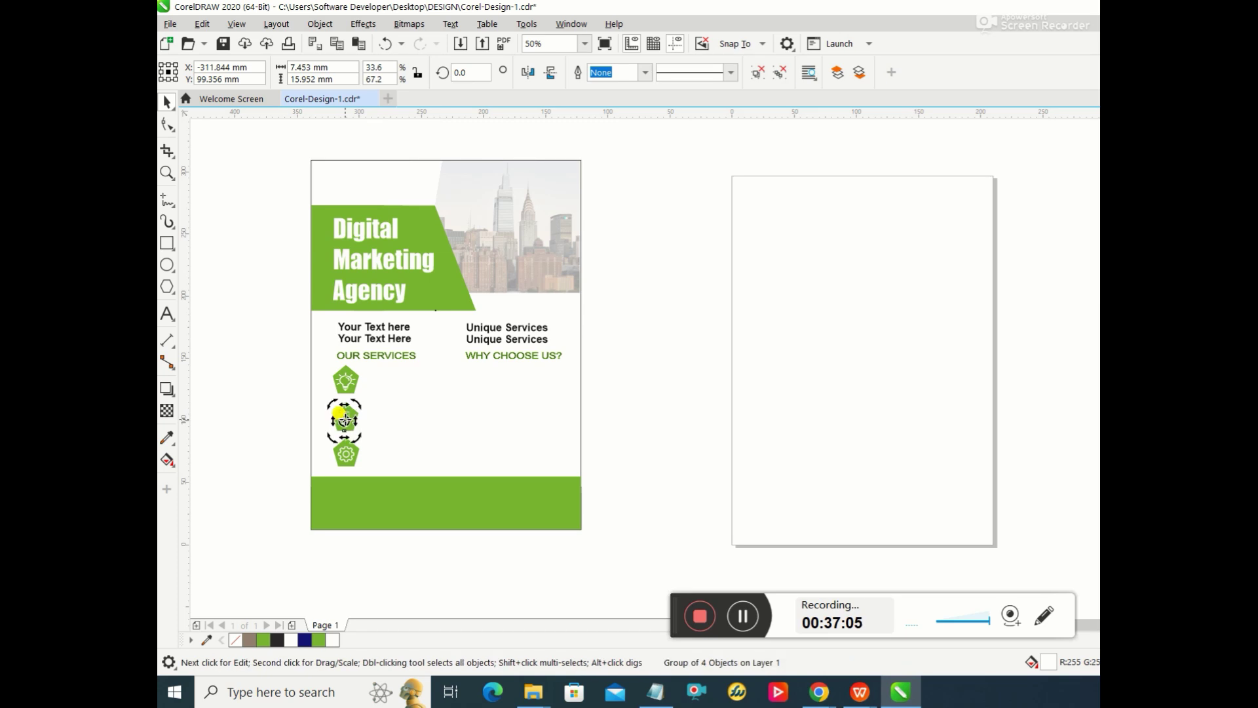
drag(345, 420, 391, 420)
click(385, 418)
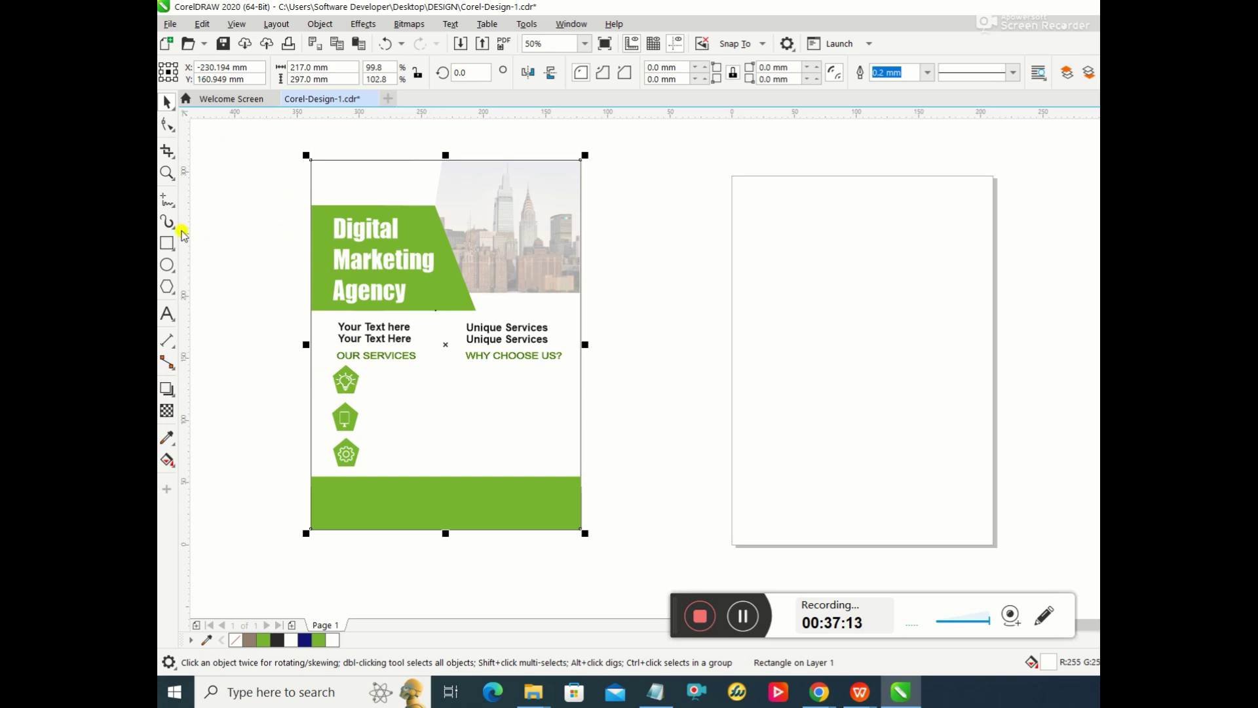
Step: Add a bold 24 pt Arial label reading "Business Development" on two lines beside the lightbulb pentagon
click(167, 314)
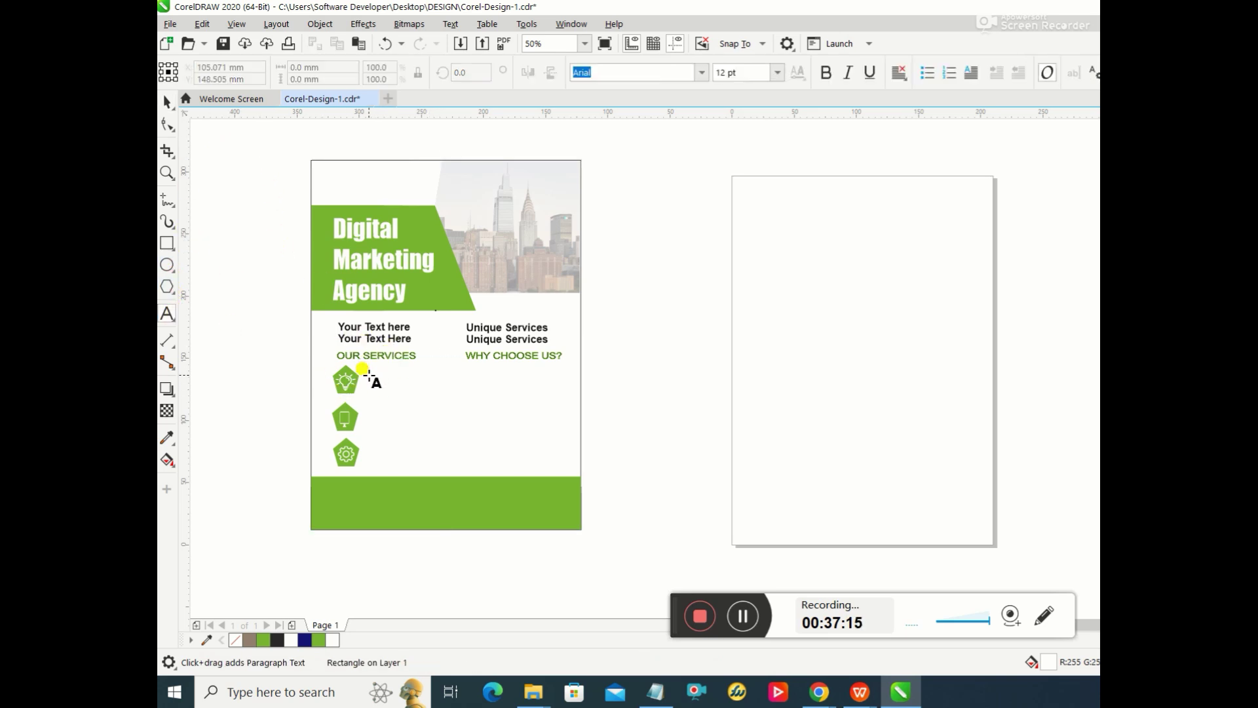
click(371, 374)
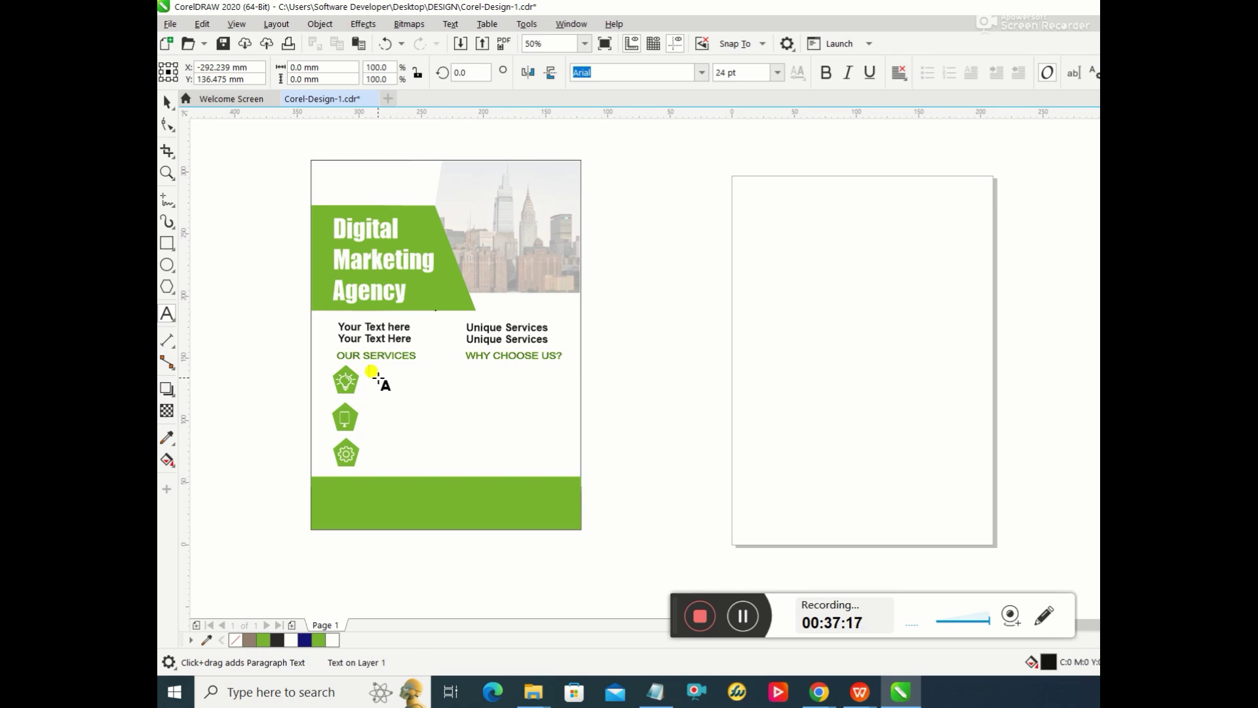
text(Business)
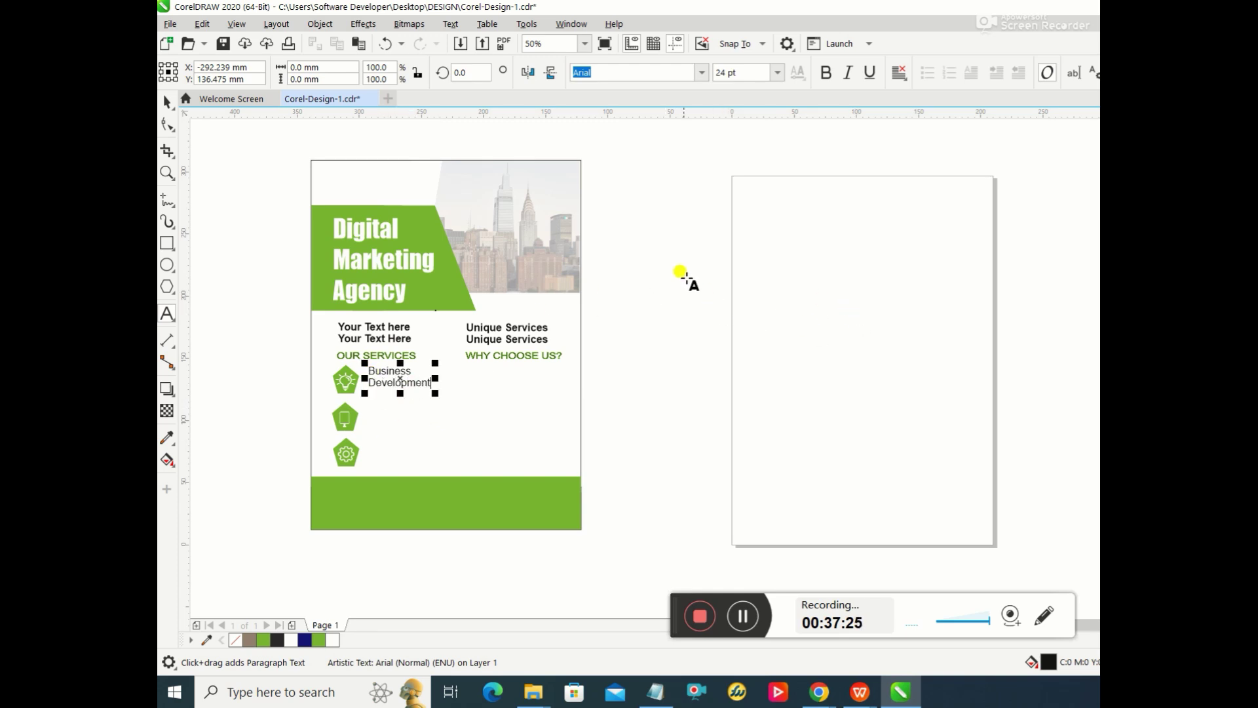
click(829, 73)
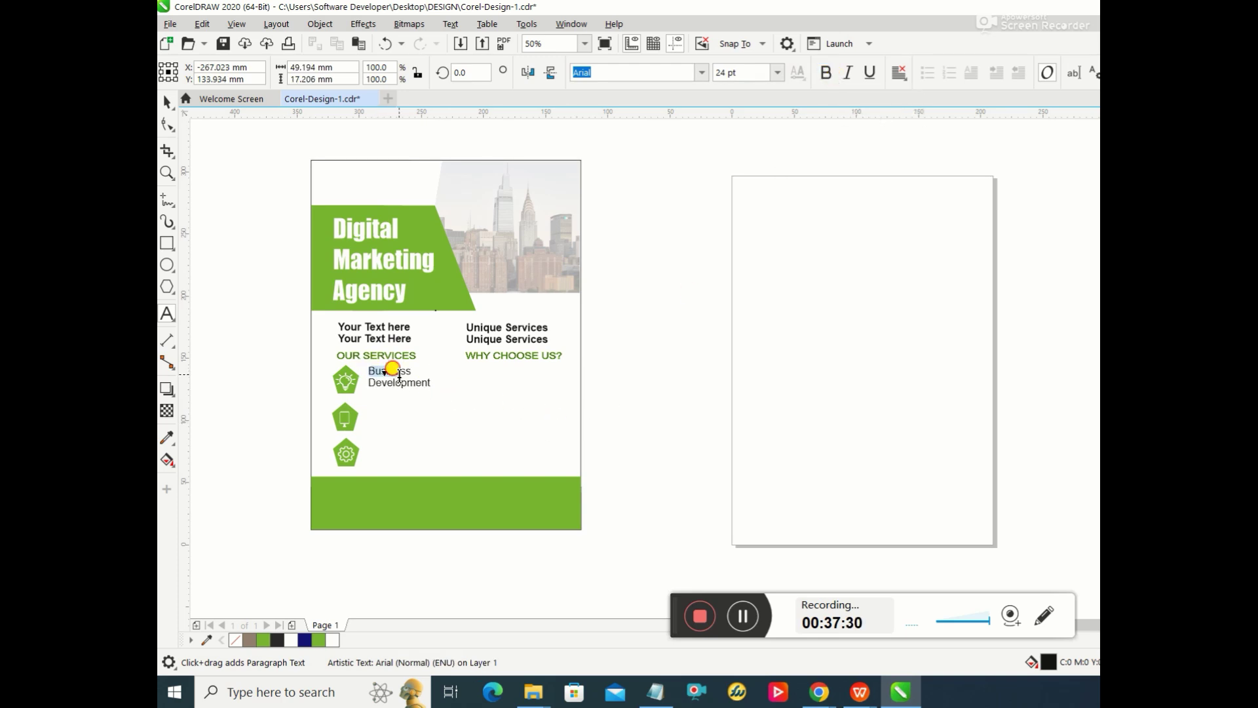
drag(362, 374, 435, 380)
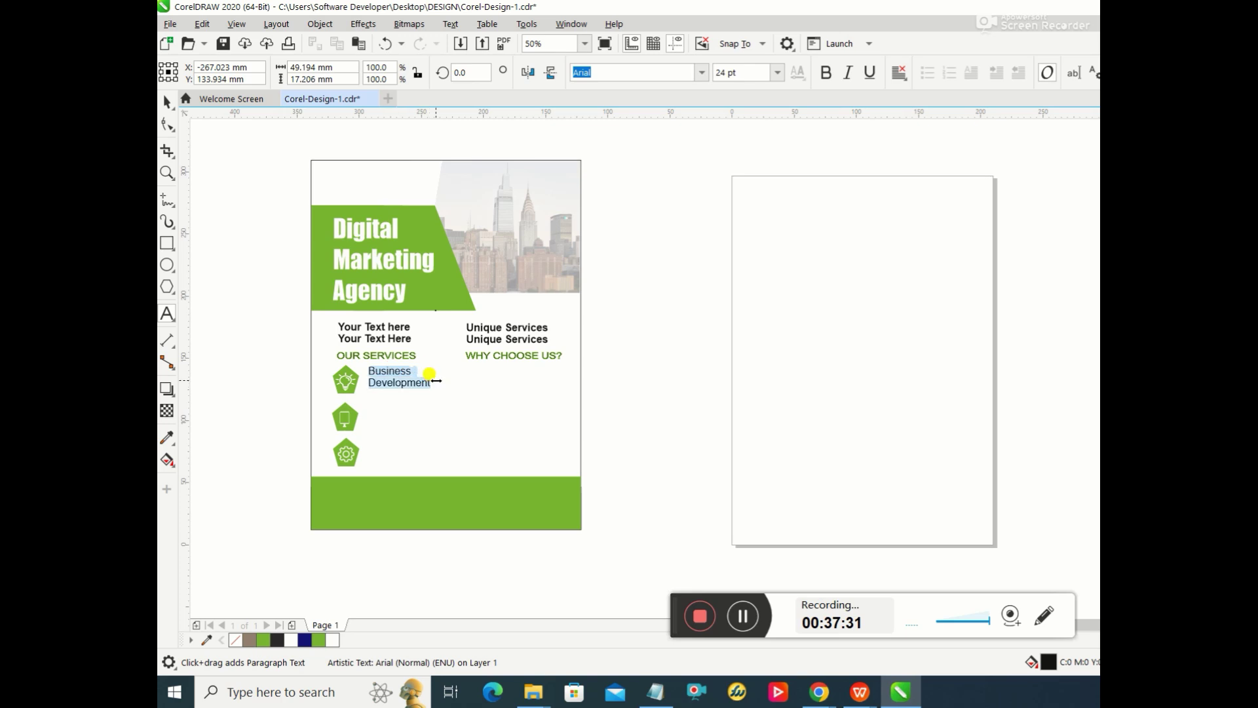
click(825, 72)
Step: Add a bold 24 pt Arial label reading "Marketing Strategy" on two lines beside the middle pentagon
click(422, 420)
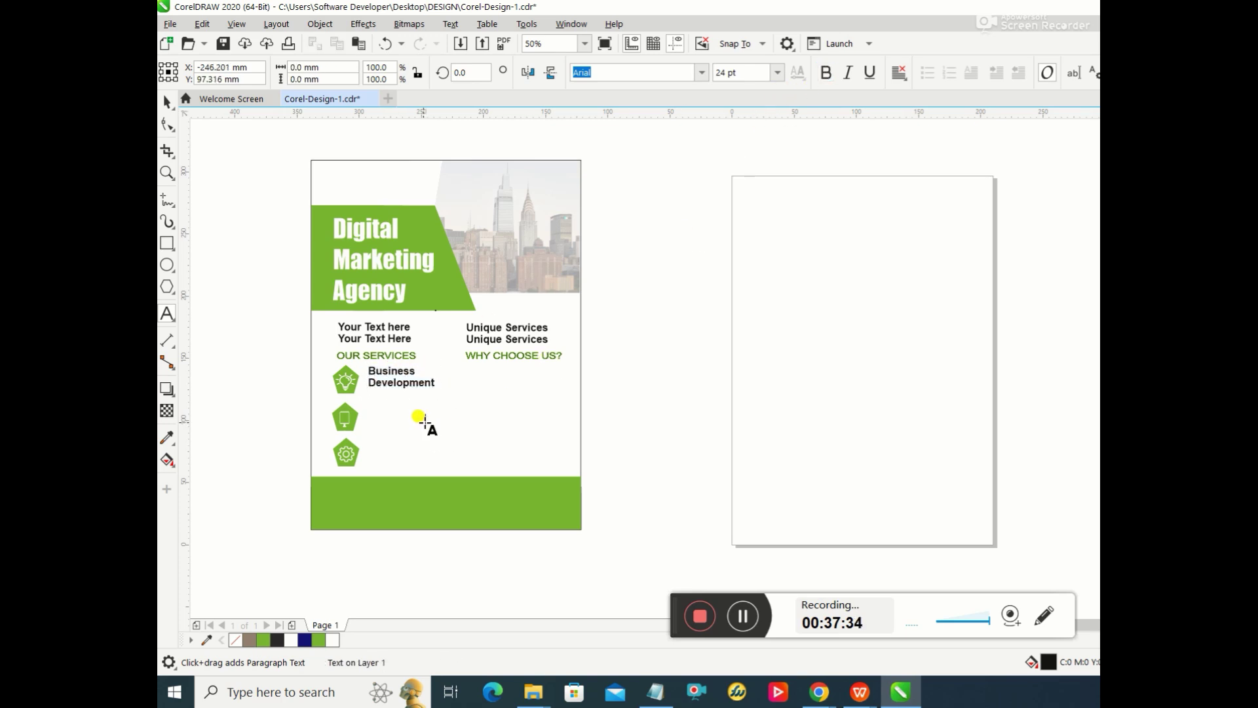
click(368, 411)
text(marketing)
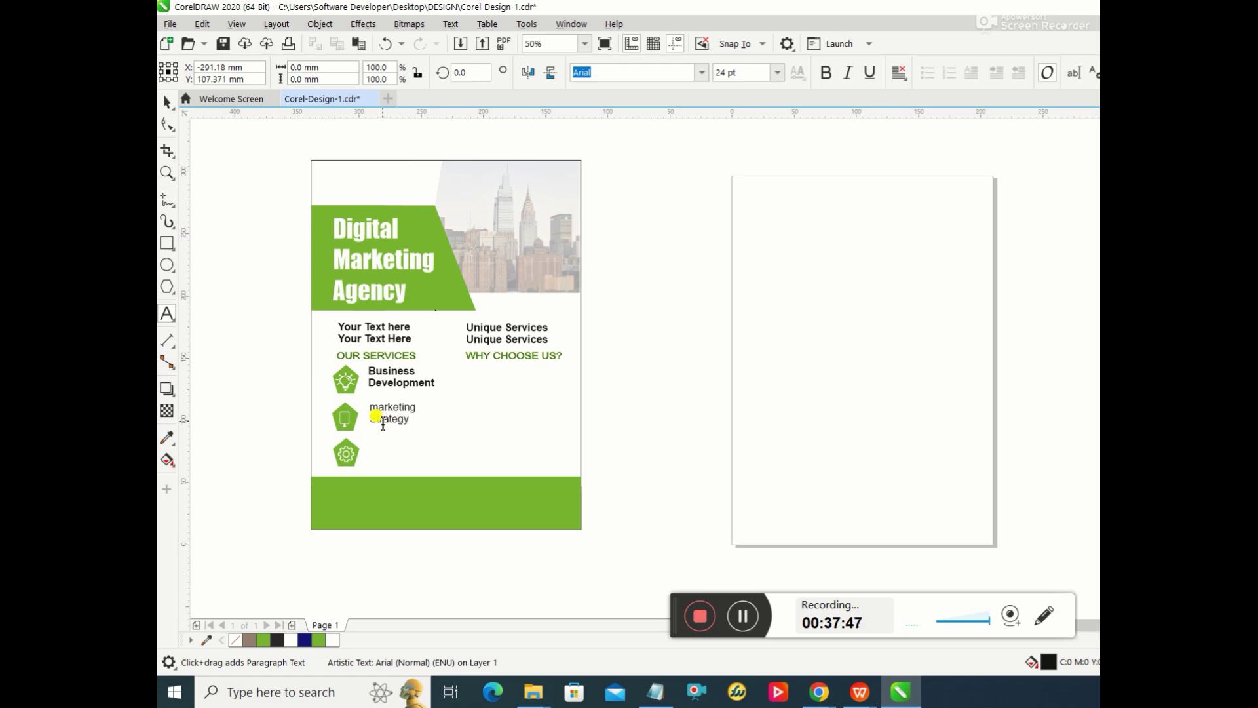
click(378, 414)
key(BackSpace)
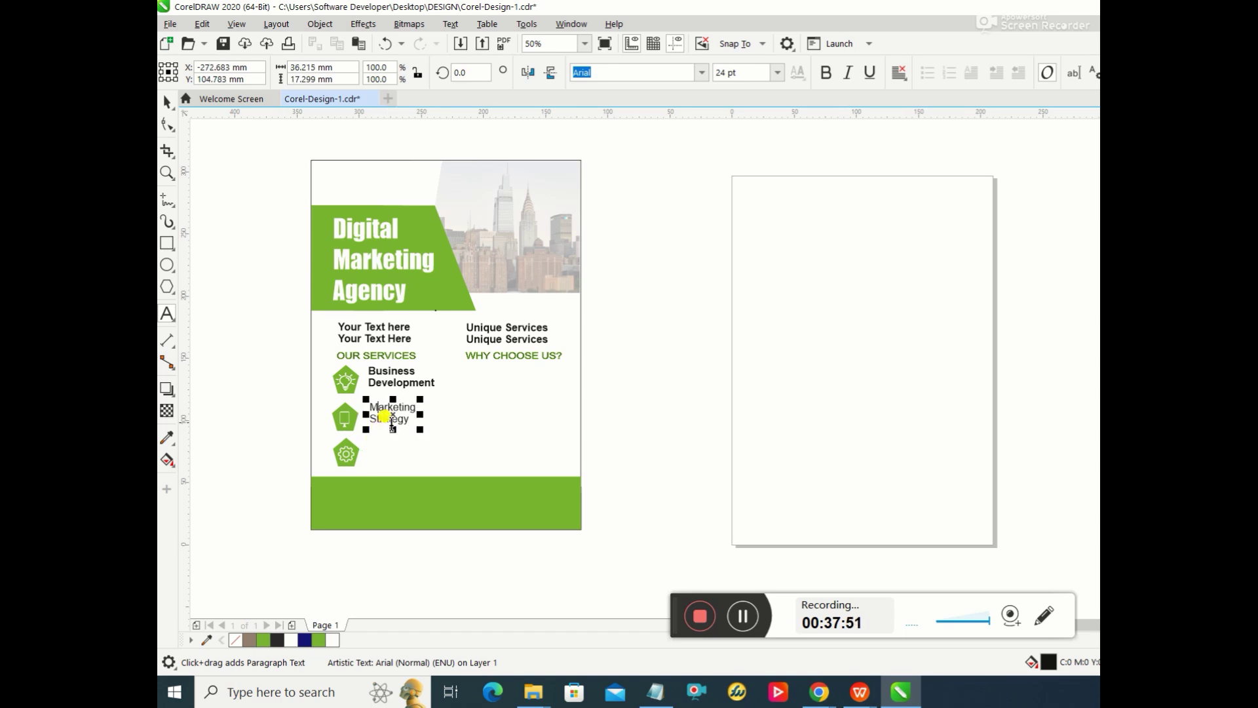
drag(409, 419, 368, 406)
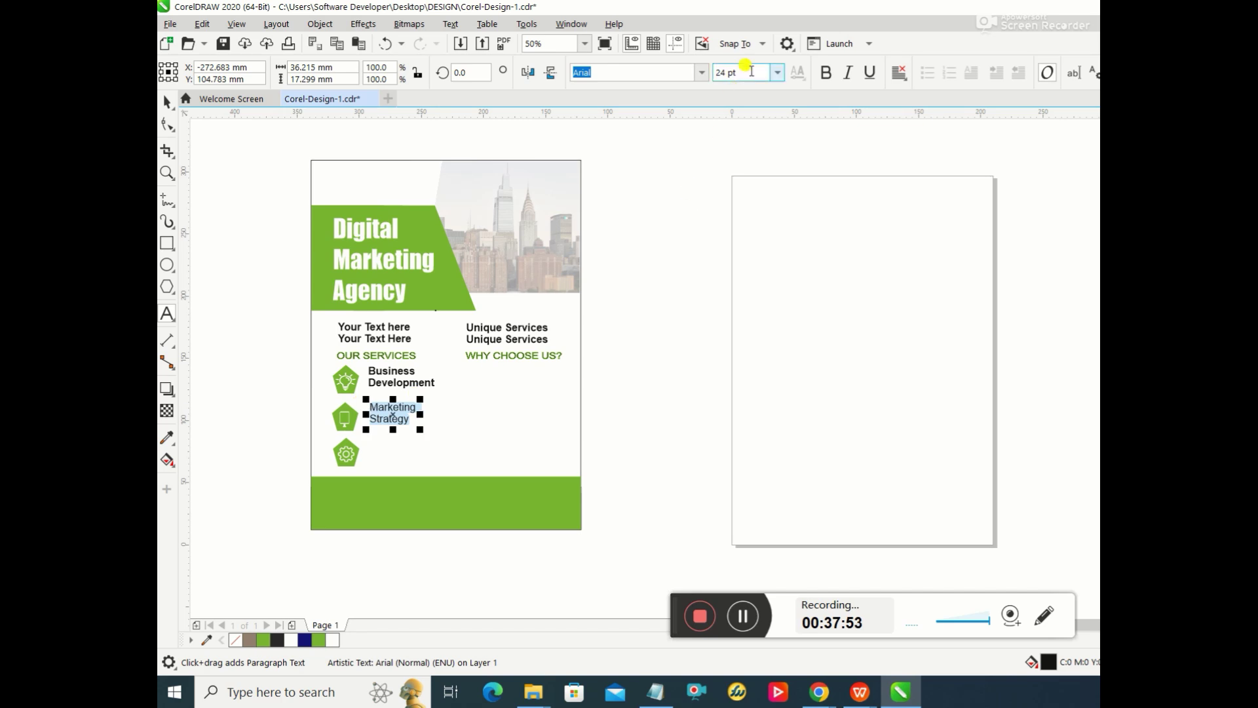
click(825, 72)
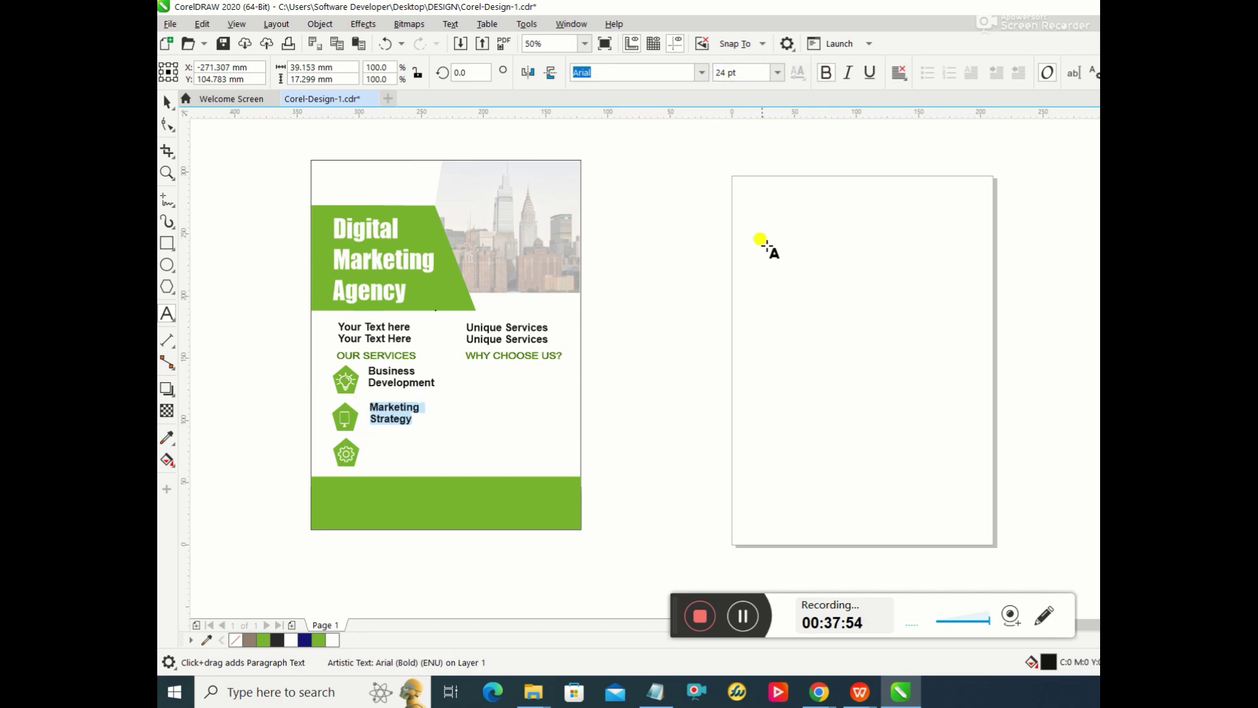
Step: Add a bold 24 pt Arial label reading "Client Management" on two lines beside the gear pentagon
click(372, 448)
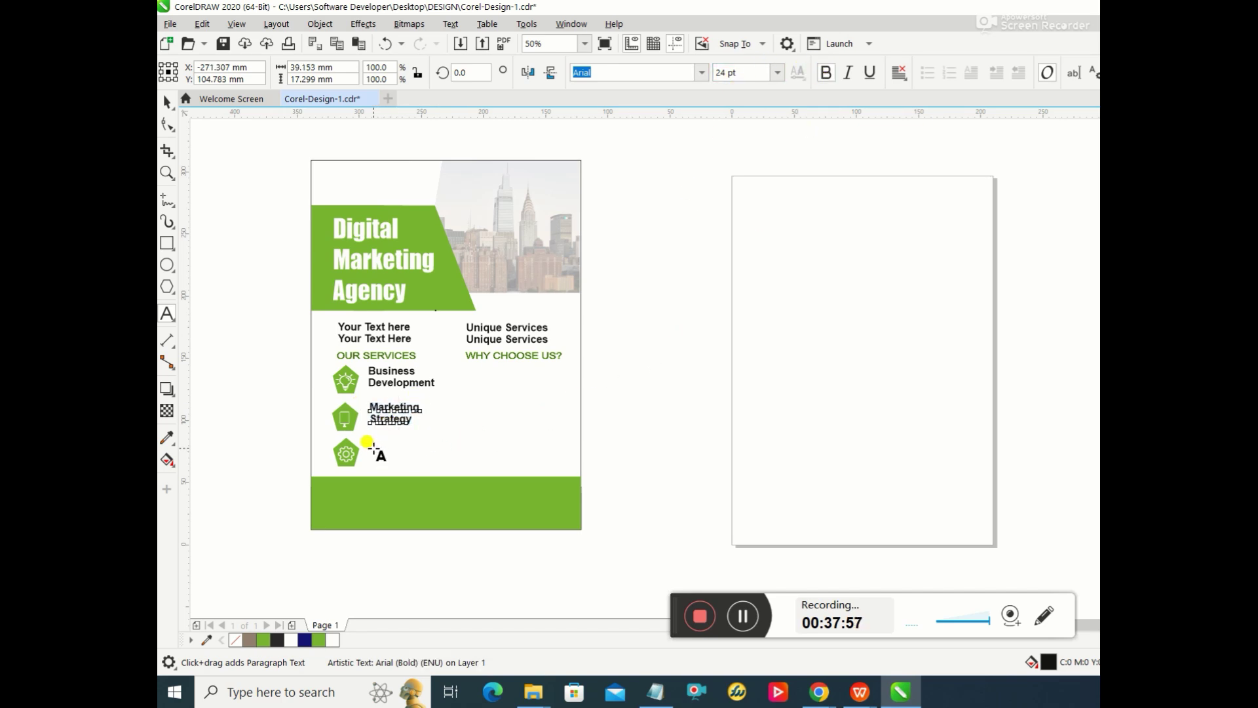
text(c)
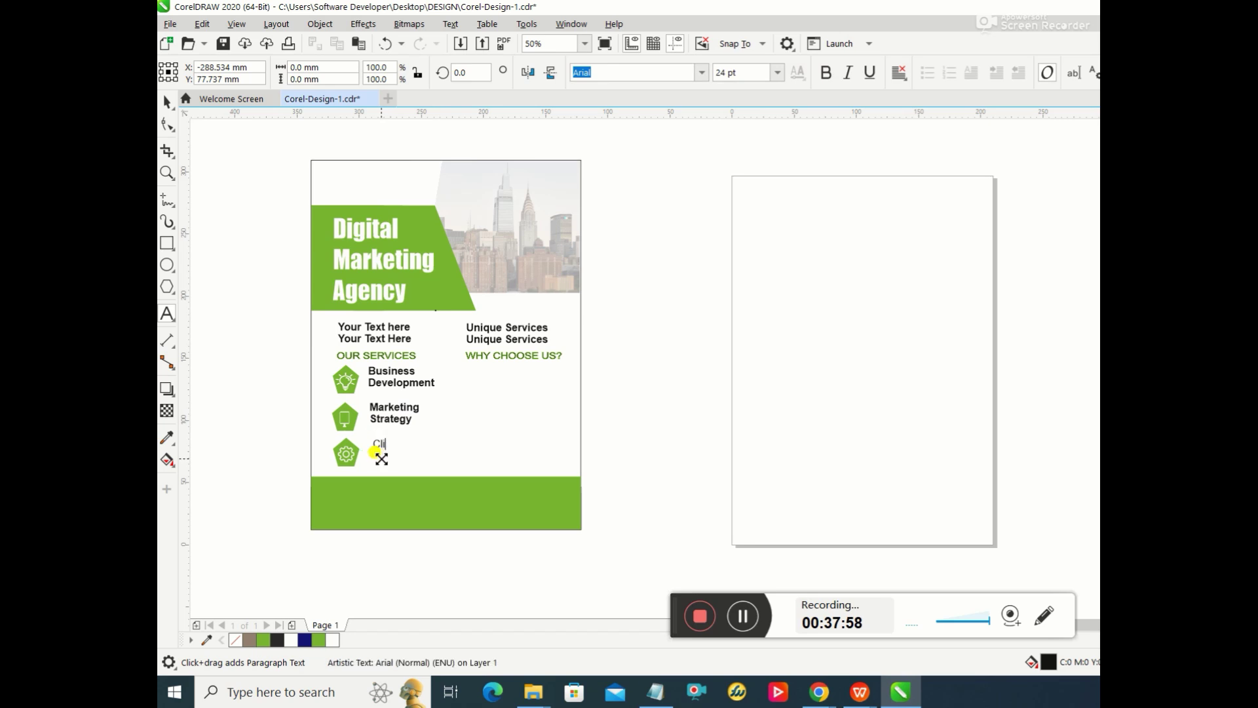
text(lin)
key(BackSpace)
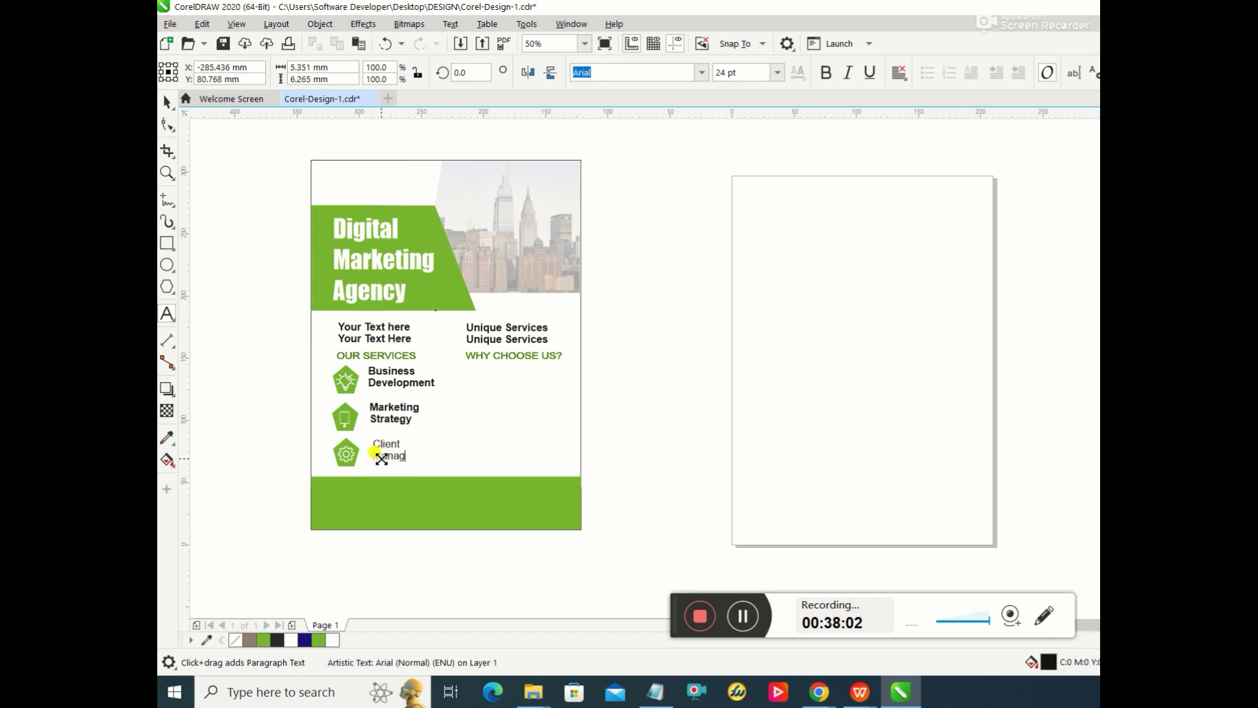
click(412, 448)
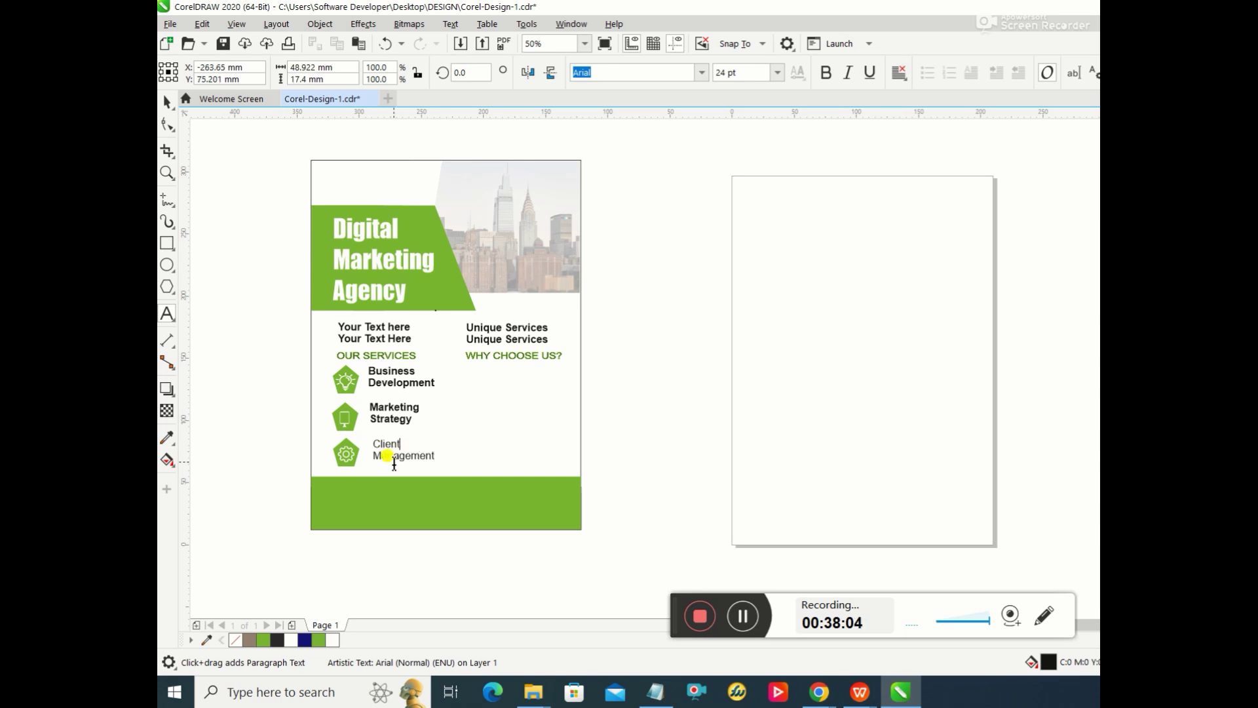
drag(375, 445, 435, 458)
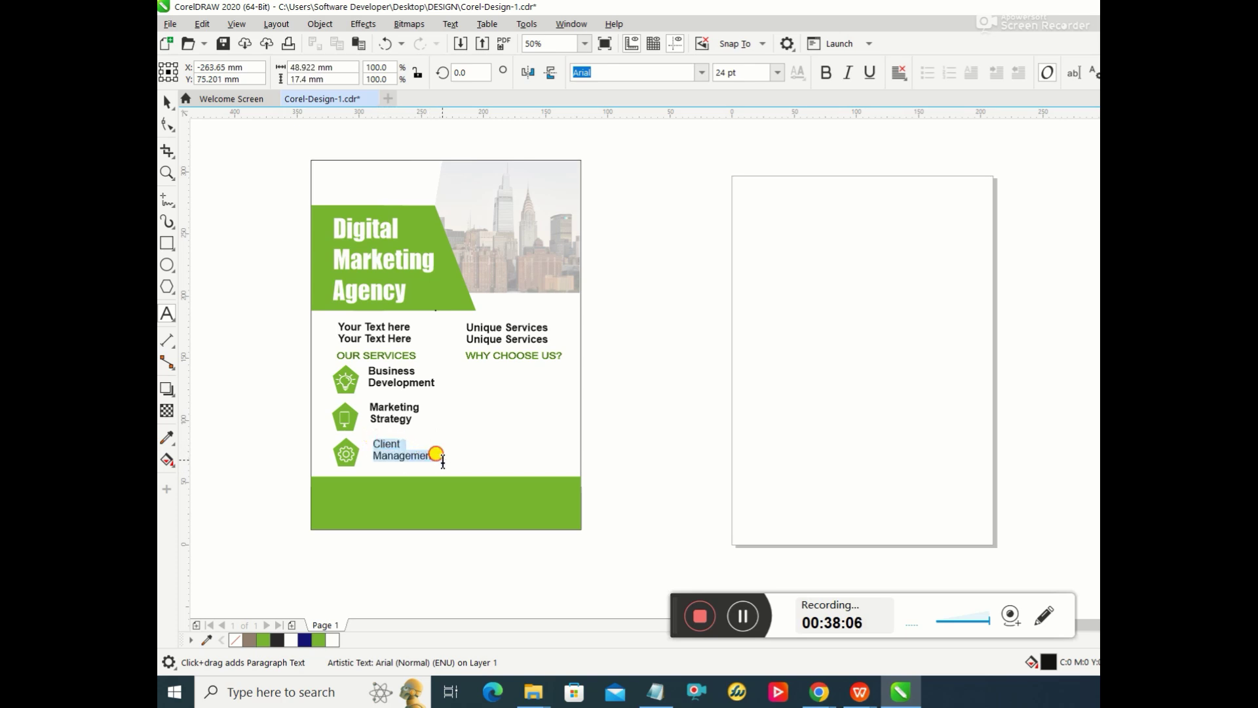
click(825, 72)
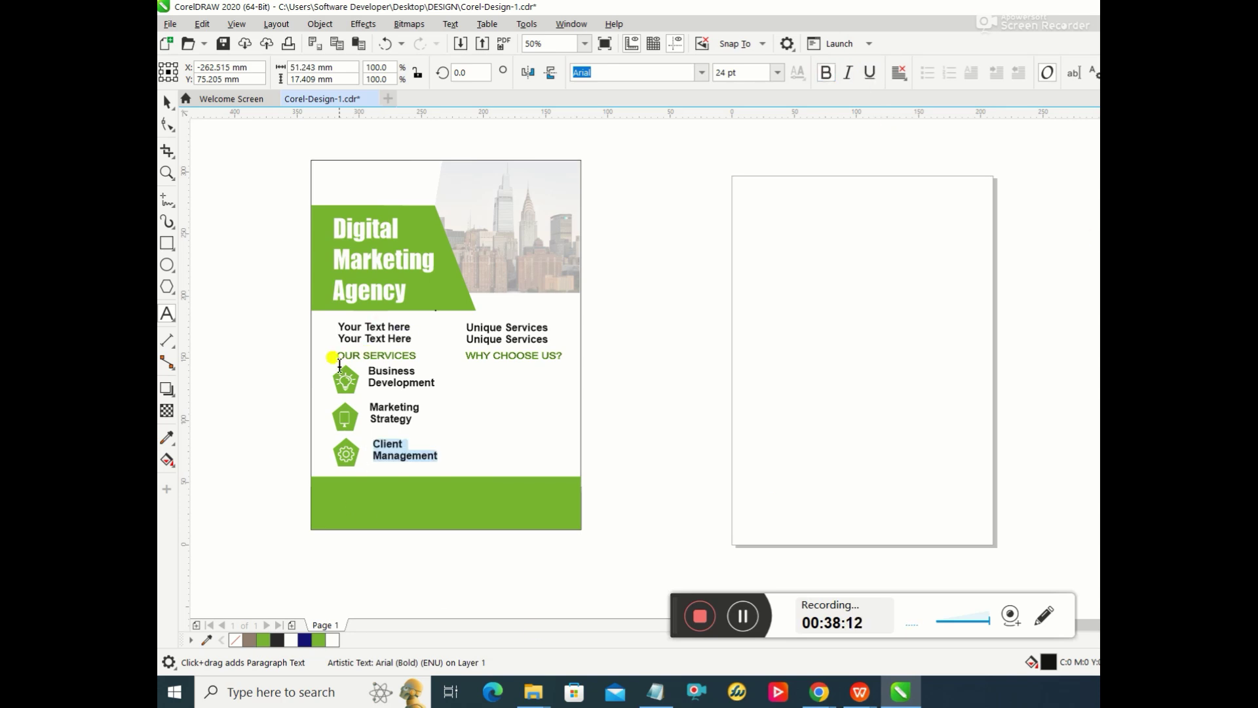
Step: Move the "Business Development" and "Marketing Strategy" labels slightly down and left, and the "Client Management" label slightly up and left, beside their pentagons
click(164, 103)
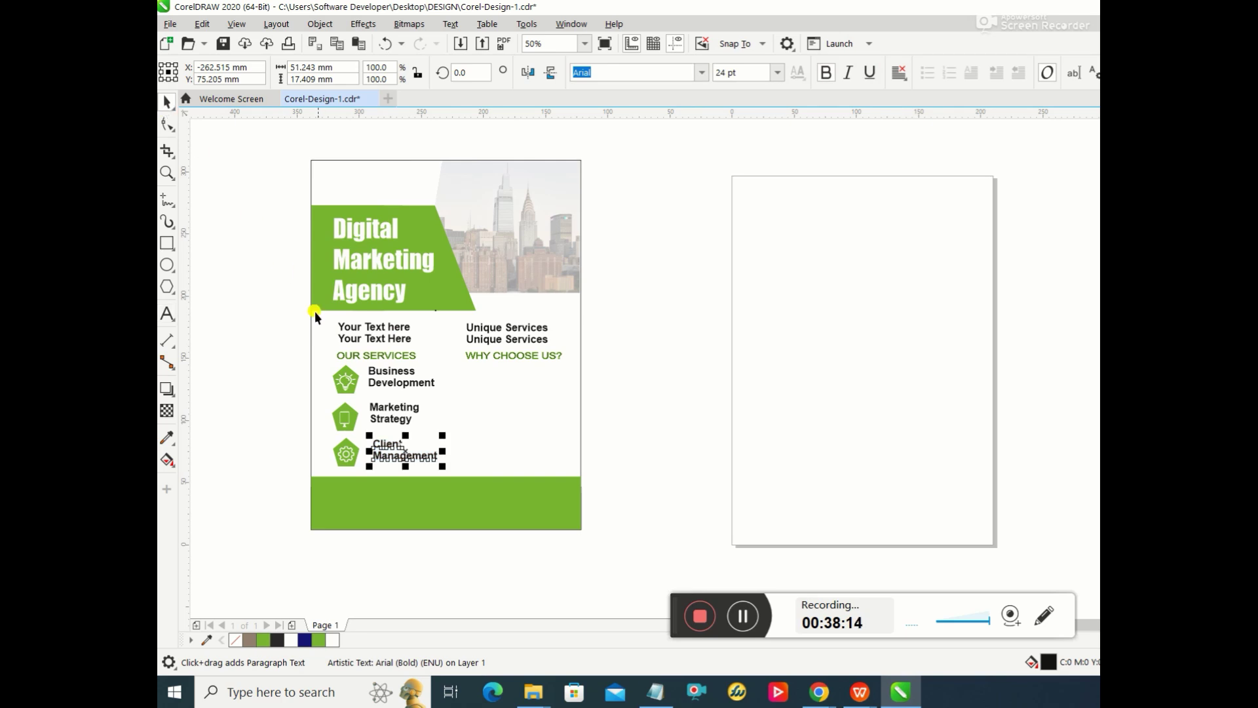
click(393, 374)
drag(393, 373, 401, 383)
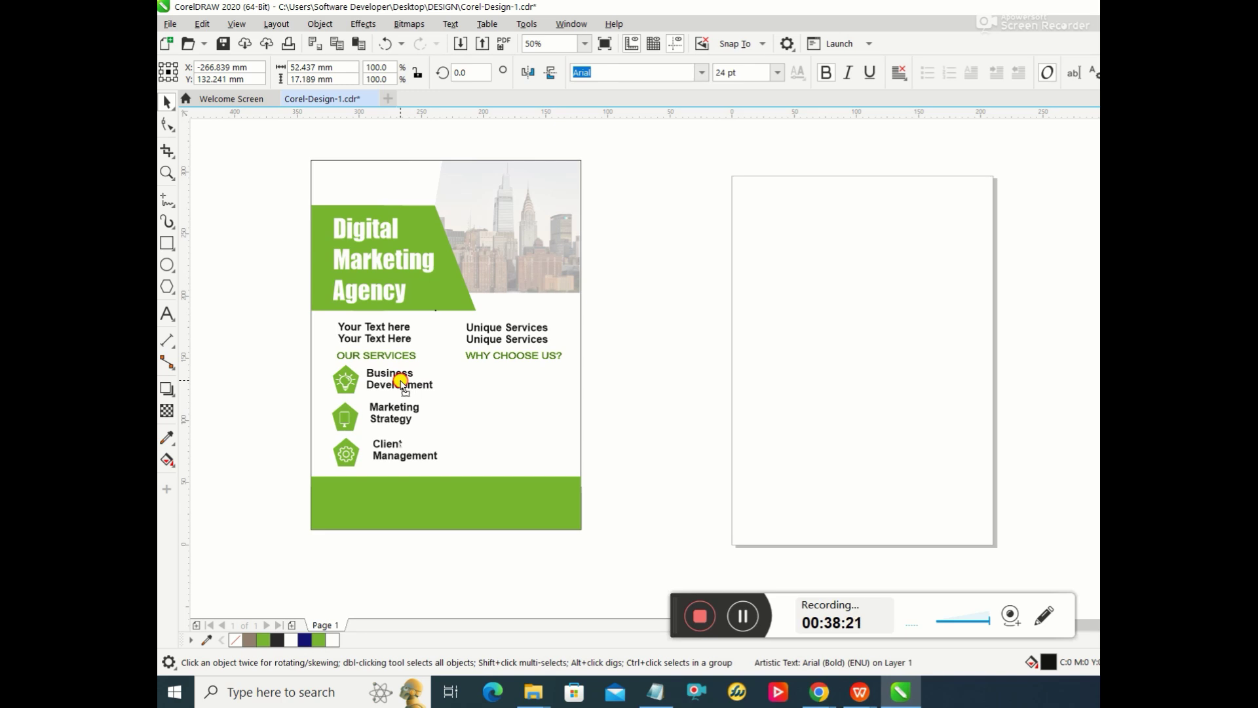
drag(383, 410, 400, 449)
click(482, 439)
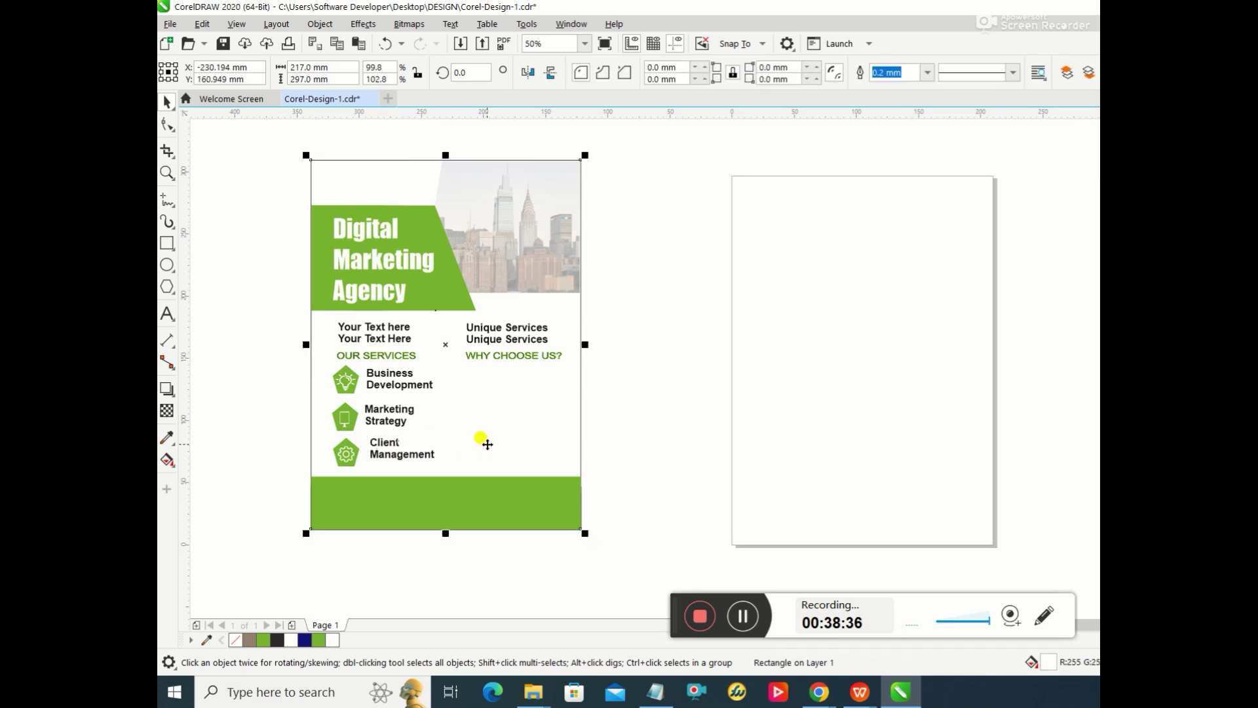
Step: Move the "Client Management" label slightly down and left so it sits level with the gear pentagon
click(419, 456)
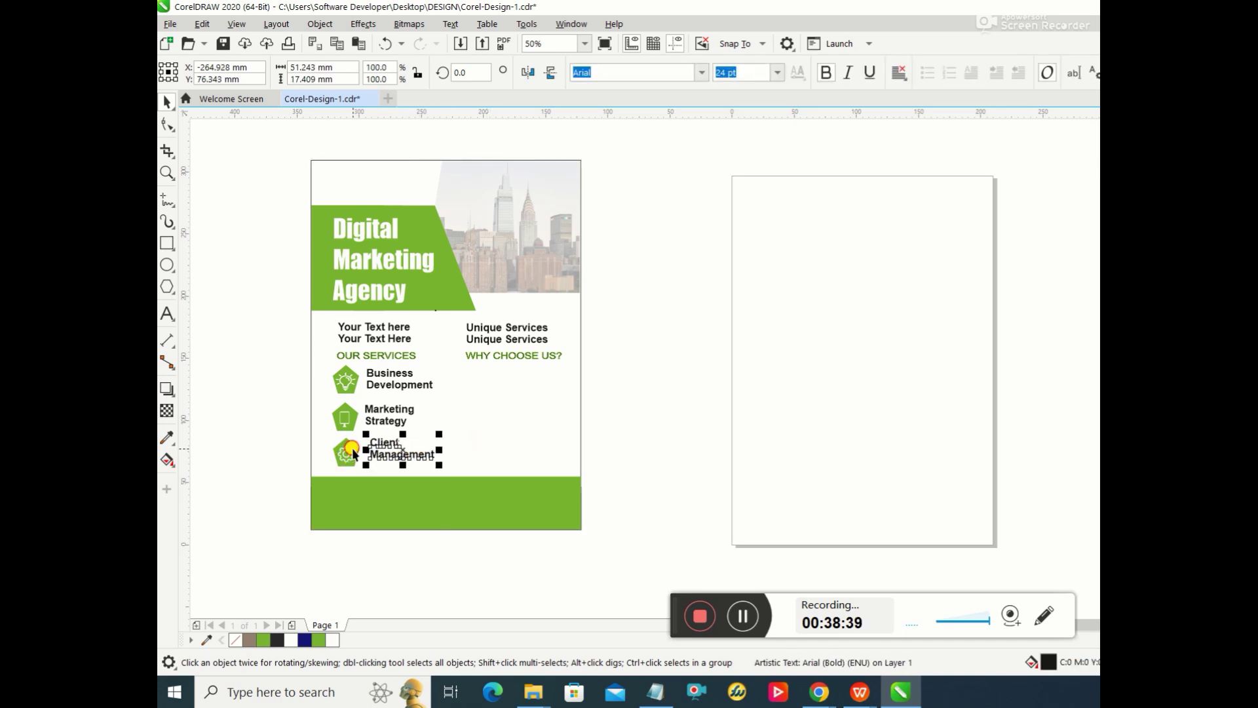
click(352, 447)
drag(355, 448, 355, 448)
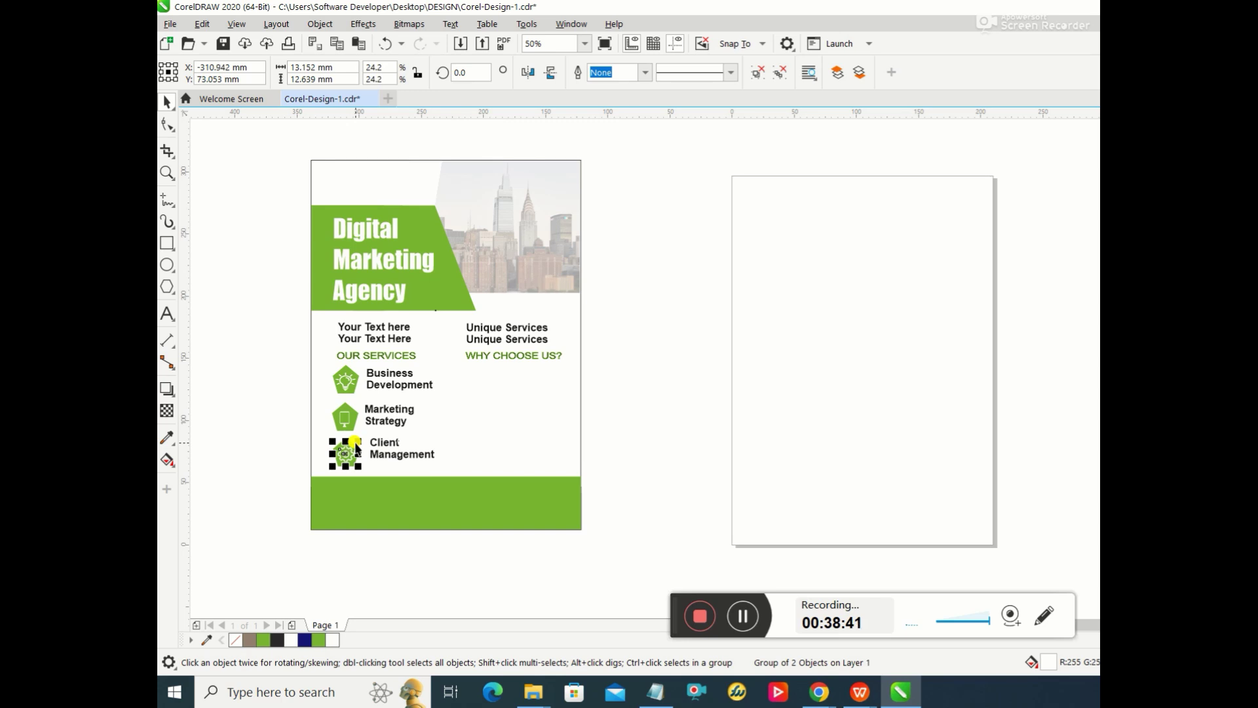
click(465, 426)
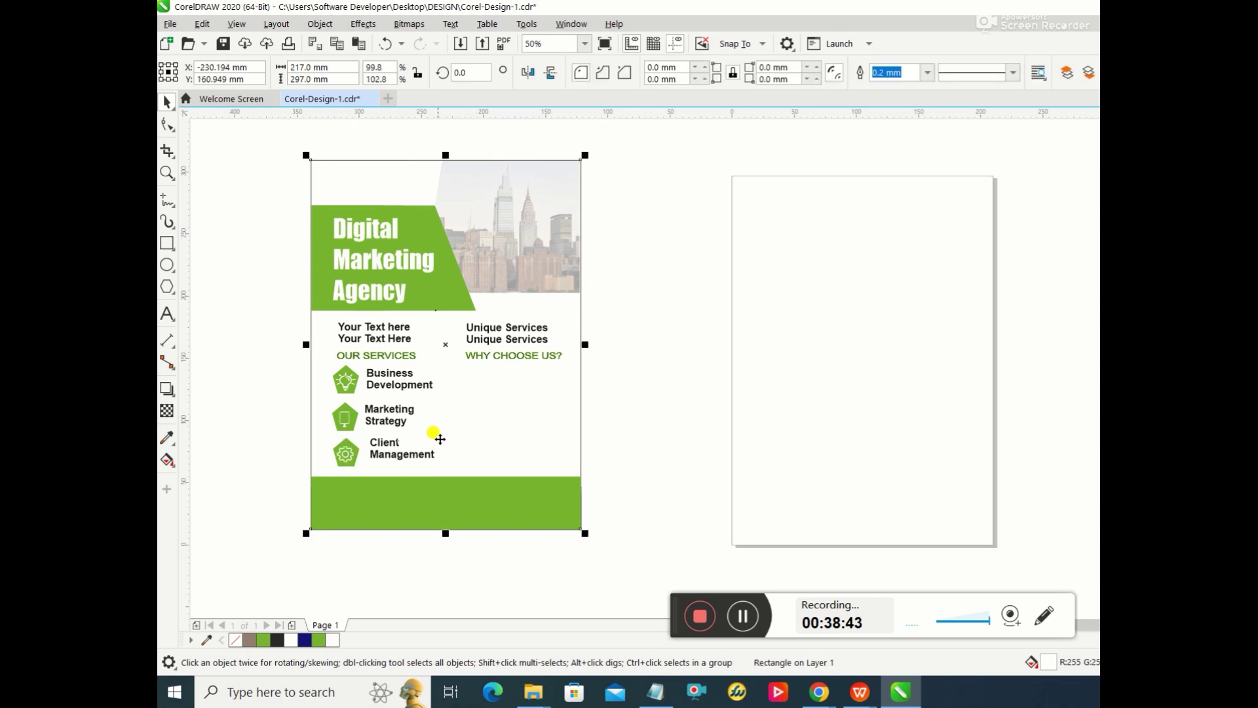
click(401, 449)
drag(400, 447, 399, 459)
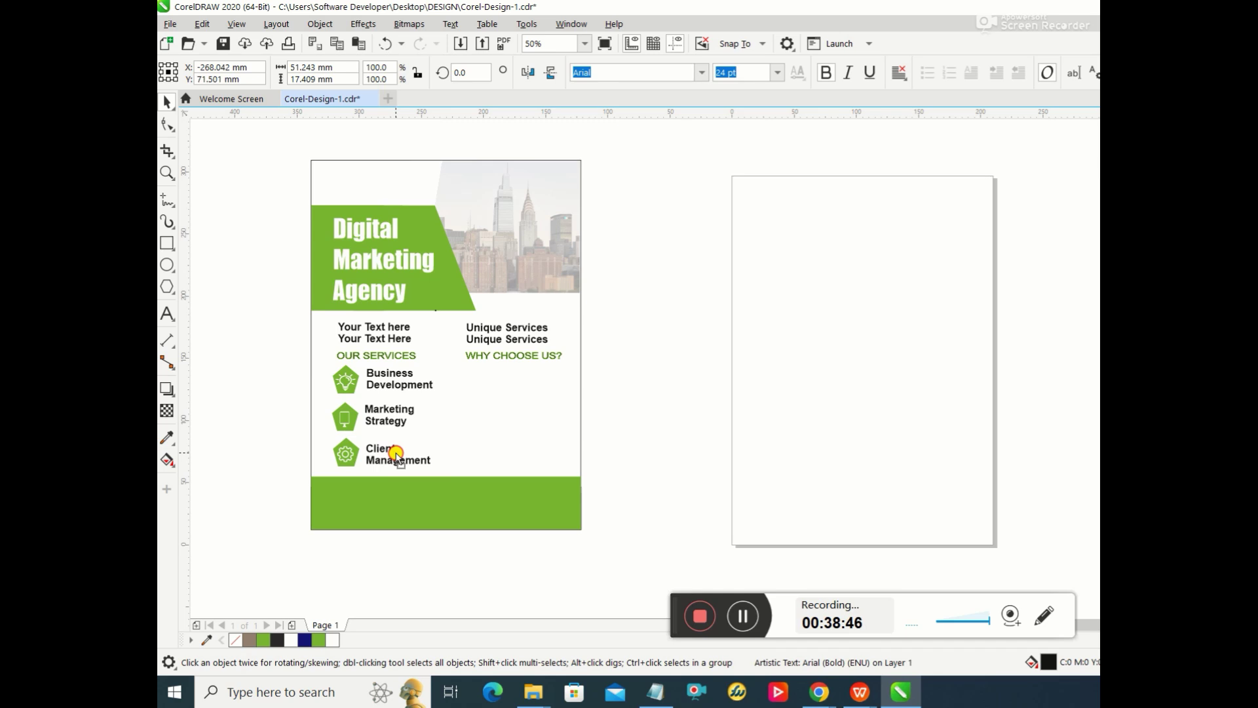
click(513, 445)
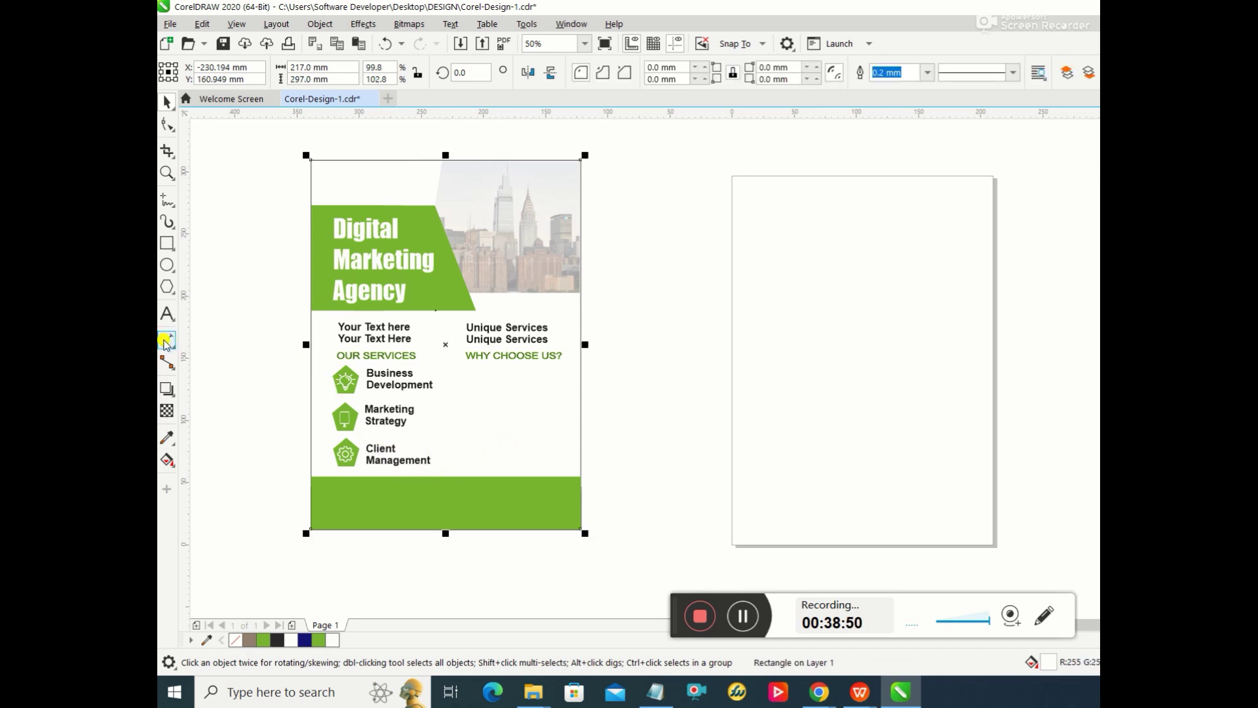
Step: Draw a thin vertical rectangle about 0.5 mm wide and 148 mm tall and place it along the starts of the three service labels
click(172, 247)
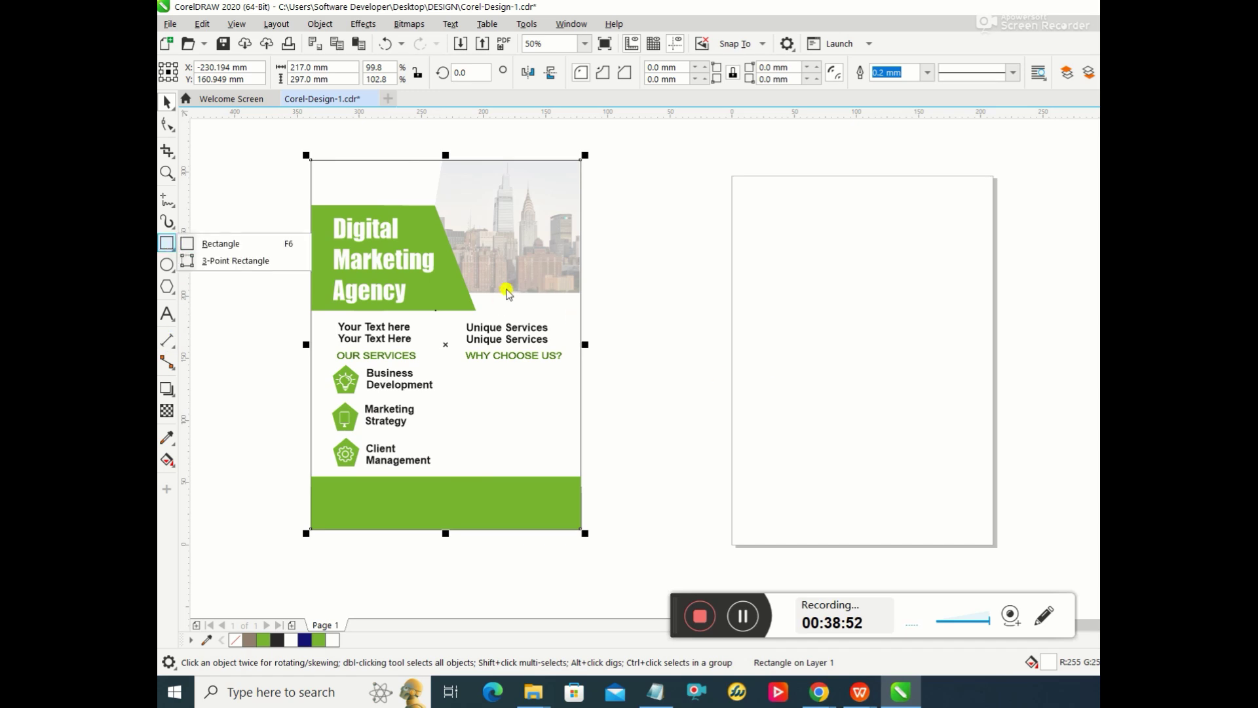
click(213, 243)
drag(642, 256, 628, 433)
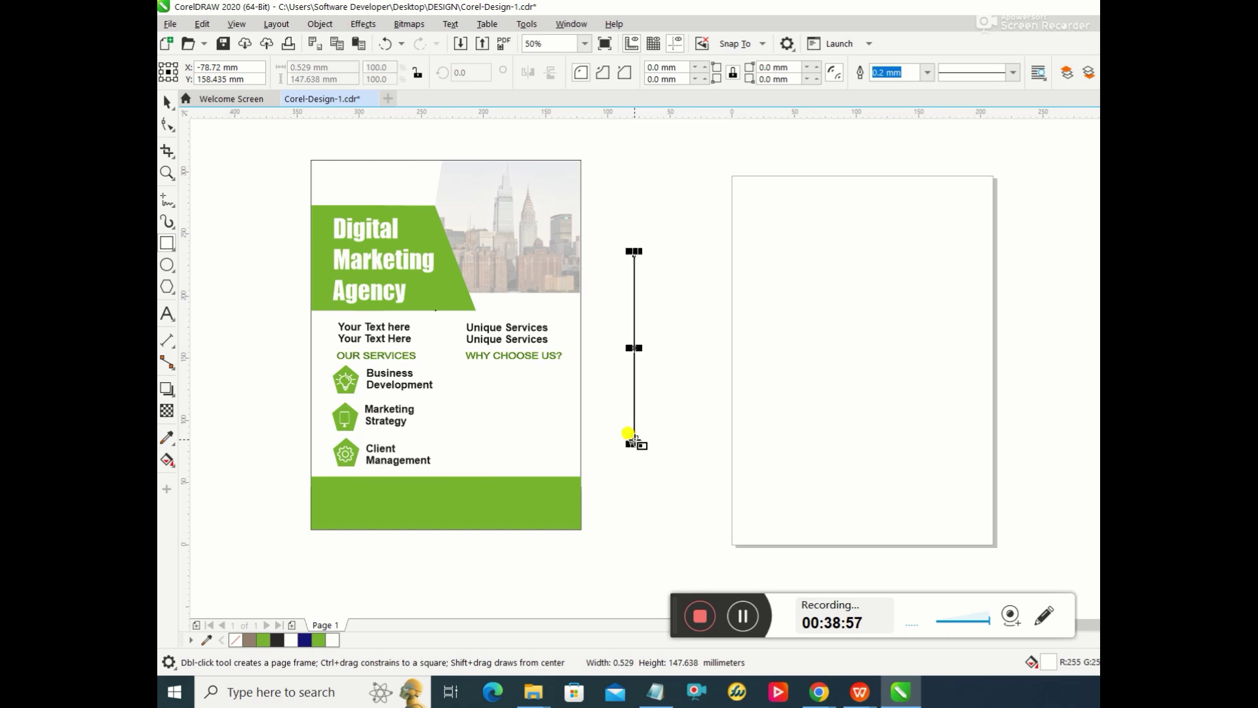
key(Escape)
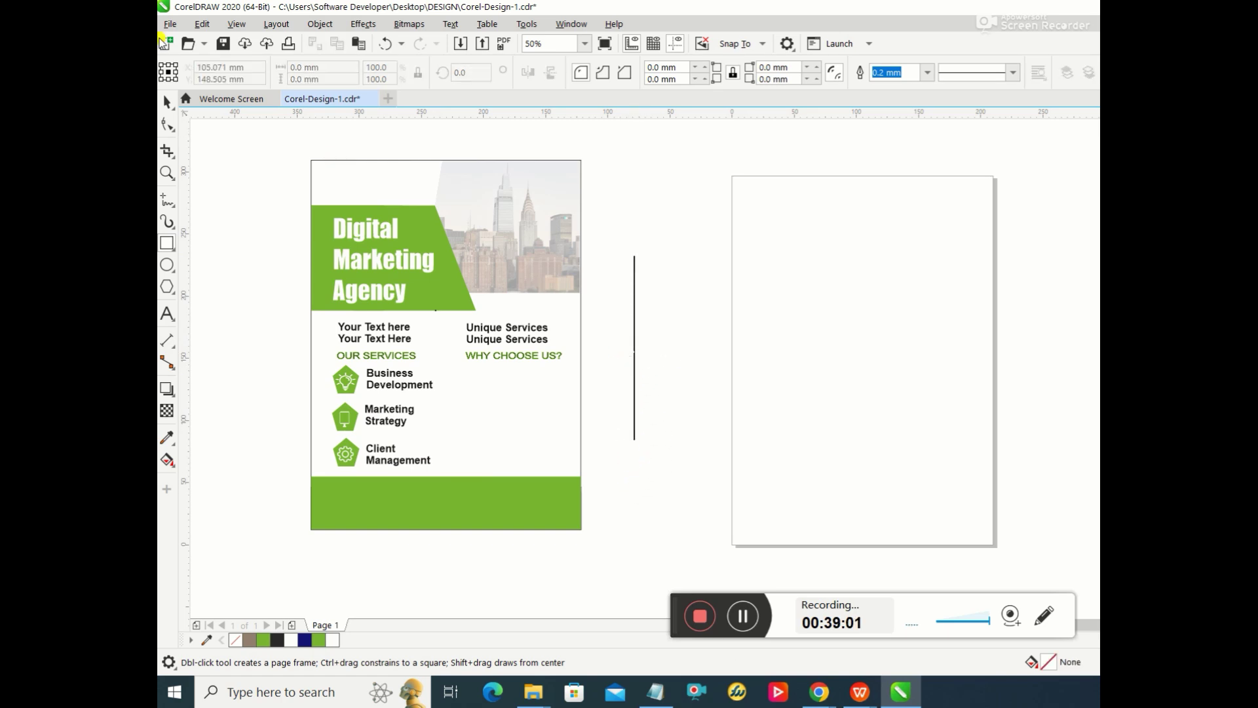
key(space)
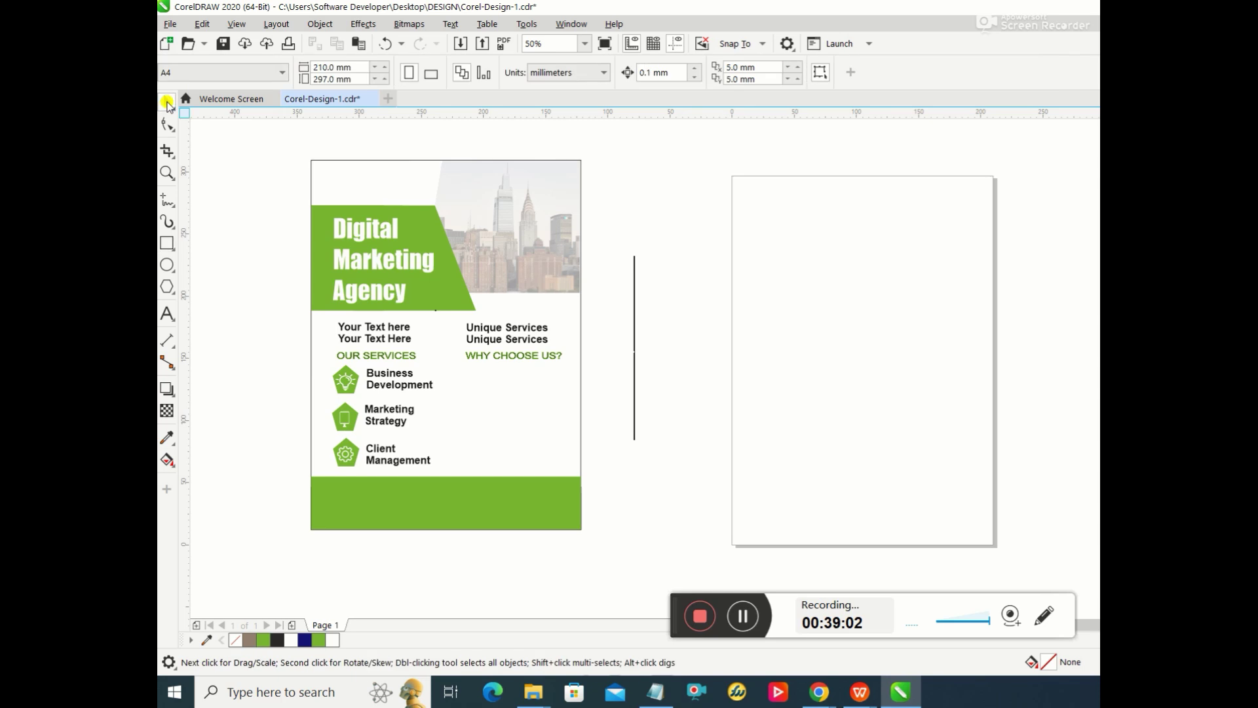
click(632, 366)
drag(632, 367, 367, 458)
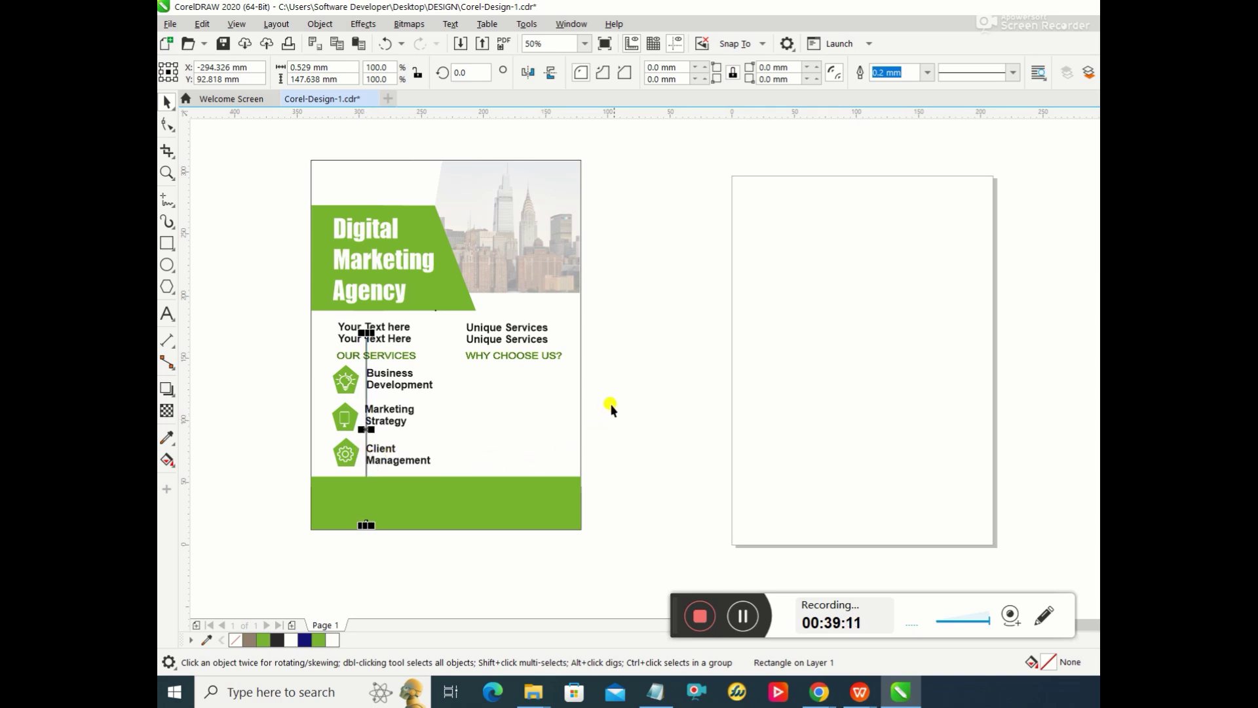
click(655, 397)
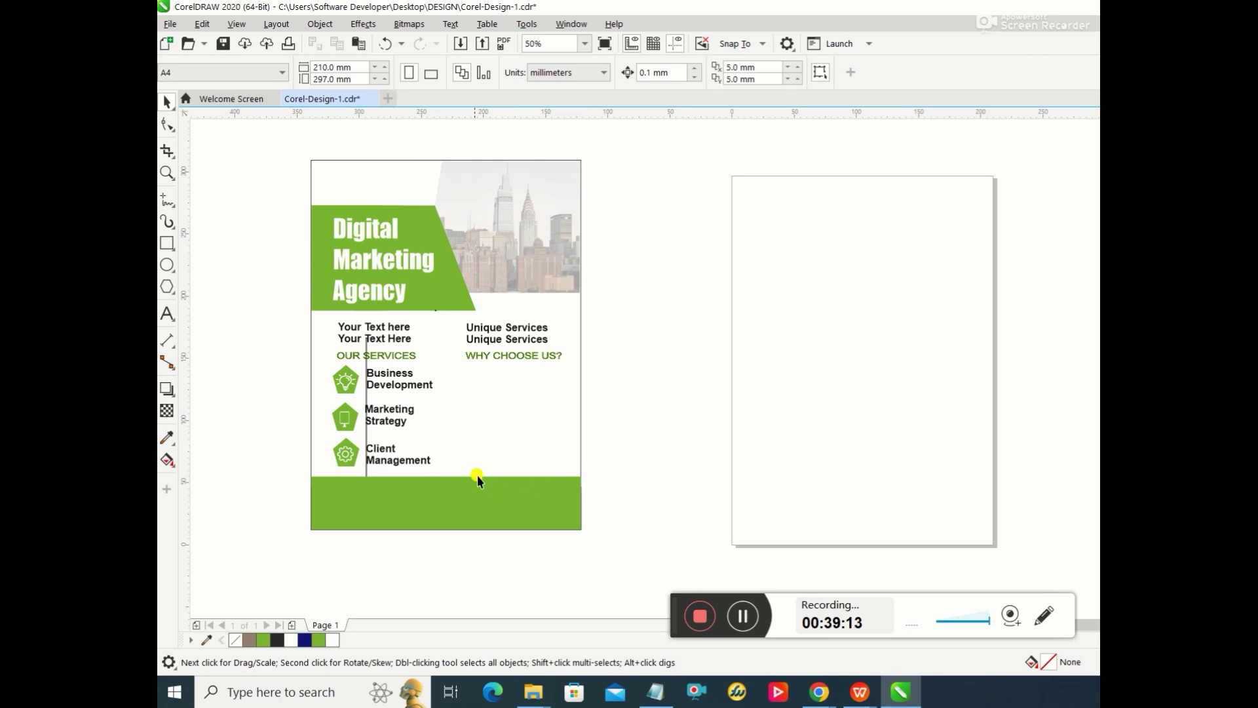
Step: Nudge the "Business Development" label slightly right so it starts just beside the thin vertical guide rectangle
click(380, 377)
key(Right)
key(Right)
key(Right)
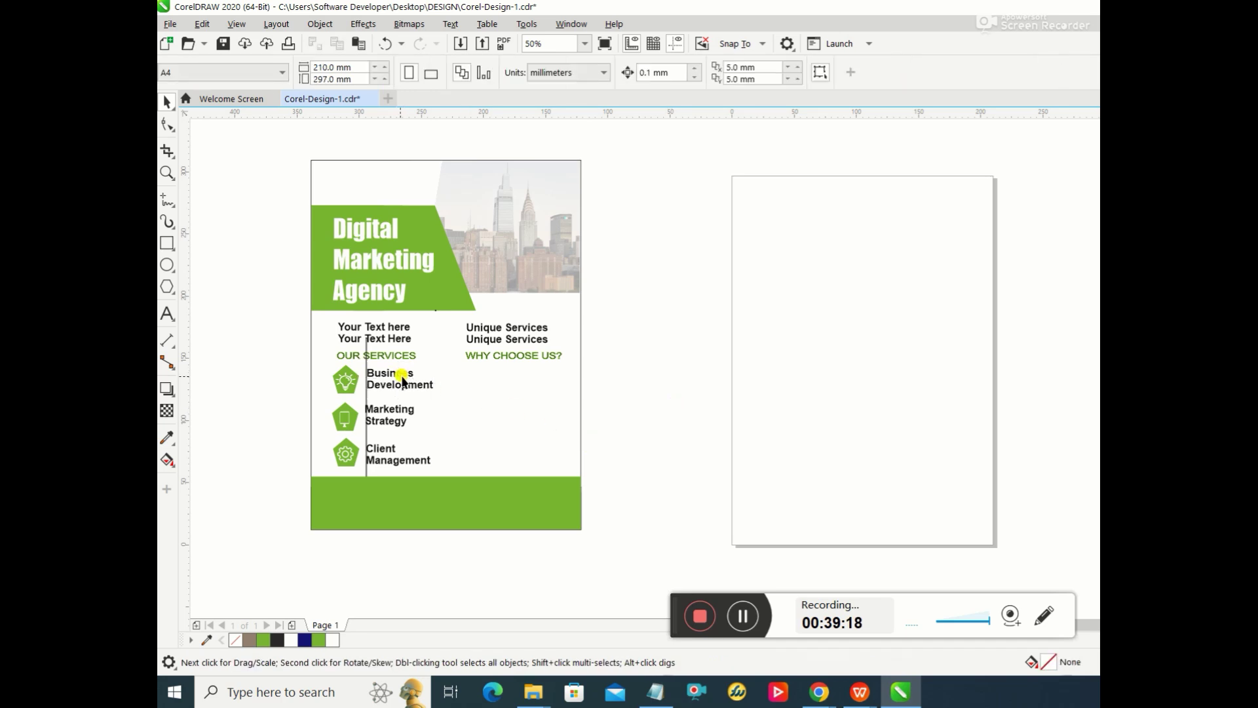
drag(391, 374, 392, 374)
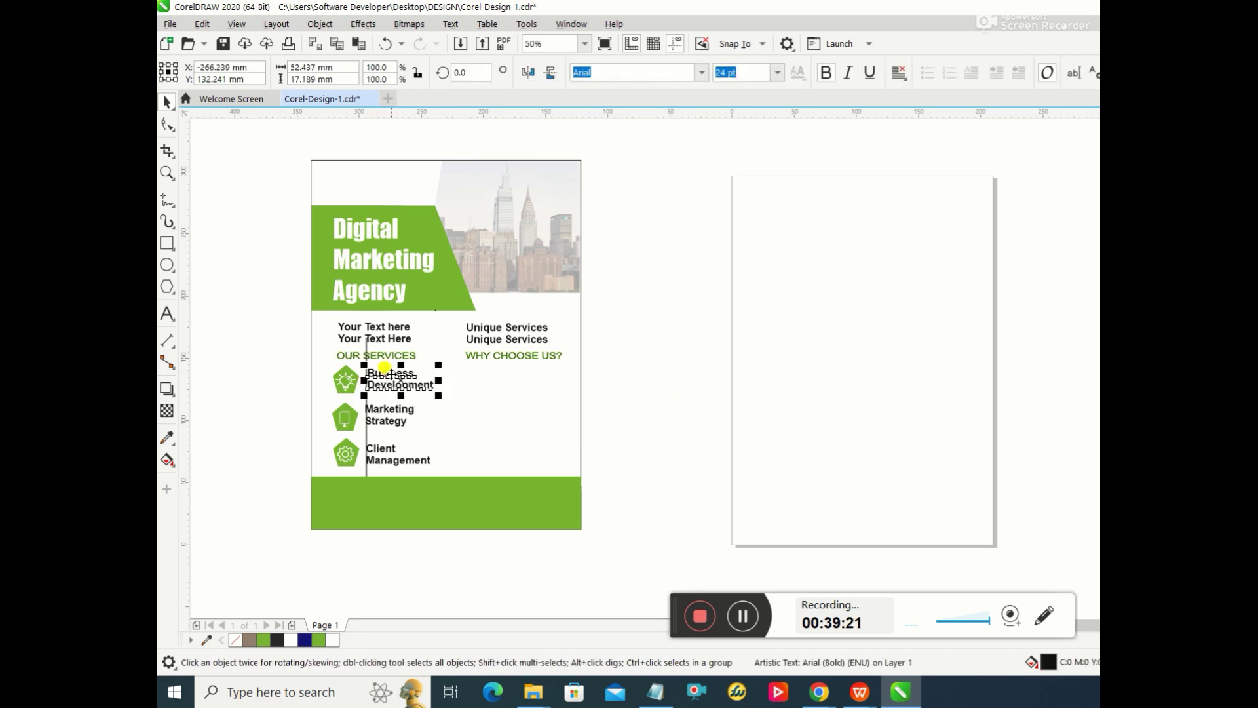
click(601, 370)
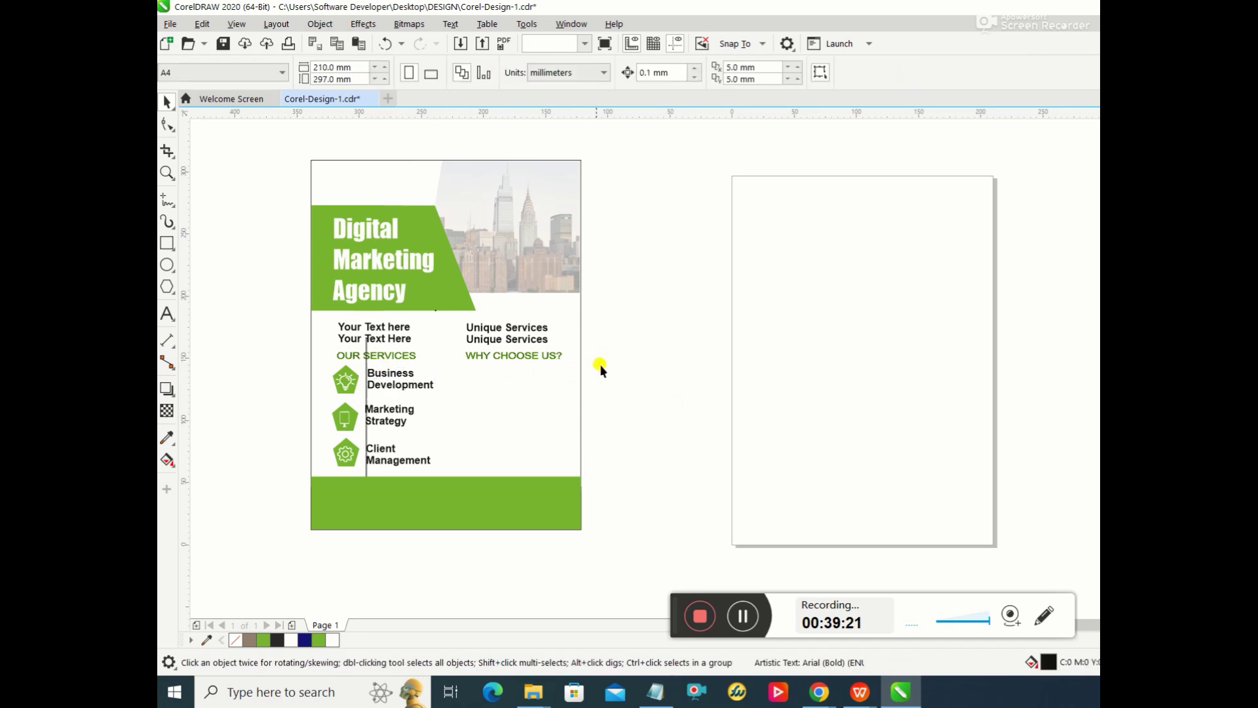
Step: Nudge the "Marketing Strategy" label slightly right so it lines up with the start of the "Business Development" label
click(379, 417)
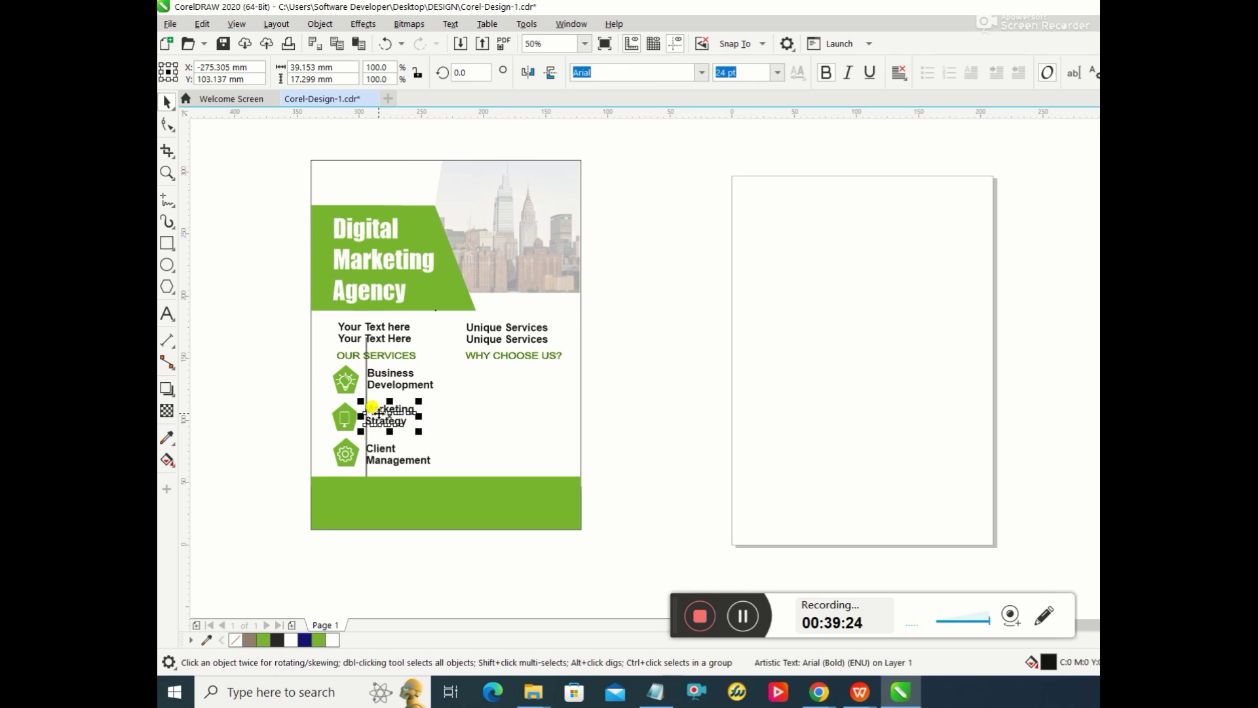
drag(379, 414, 379, 414)
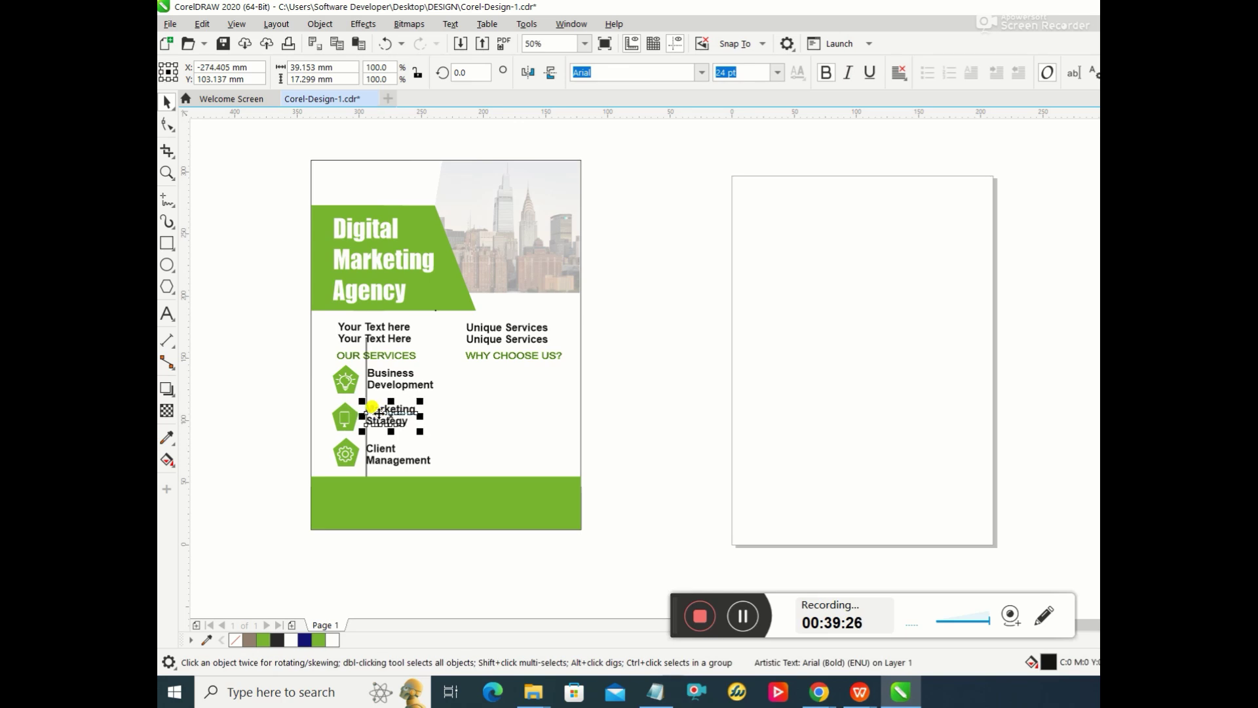
click(633, 410)
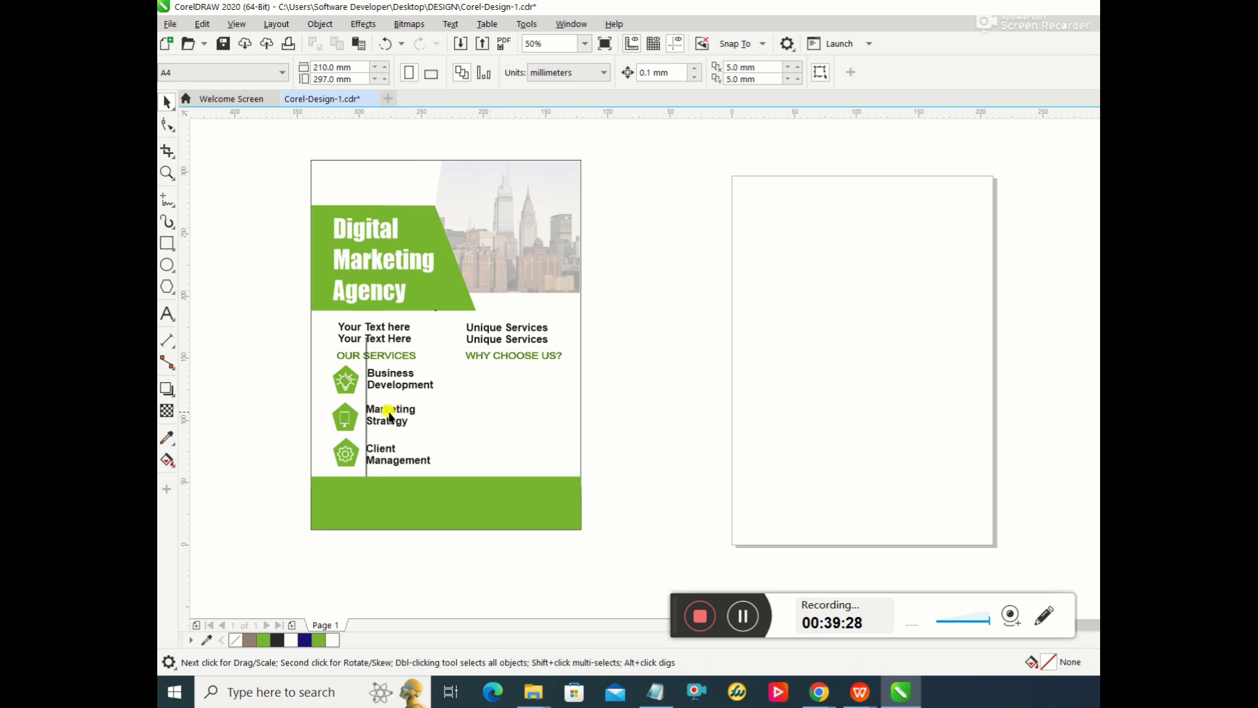
click(379, 411)
drag(382, 411, 382, 412)
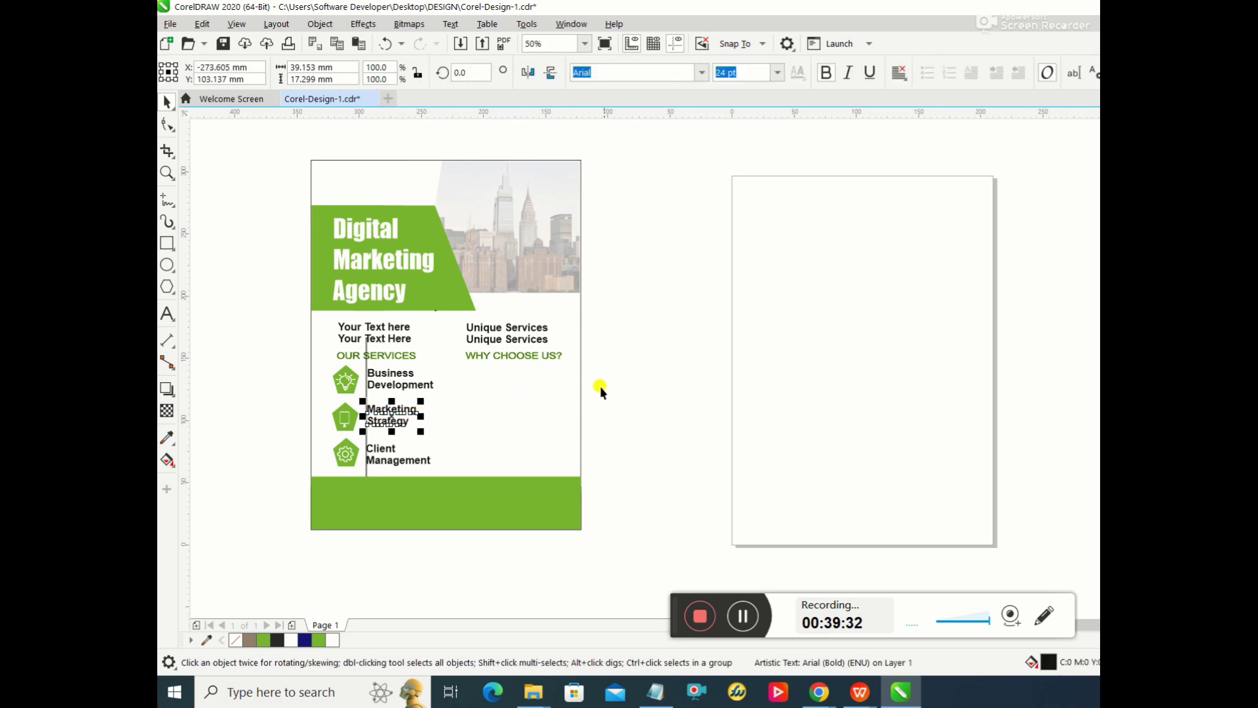
click(643, 388)
click(387, 408)
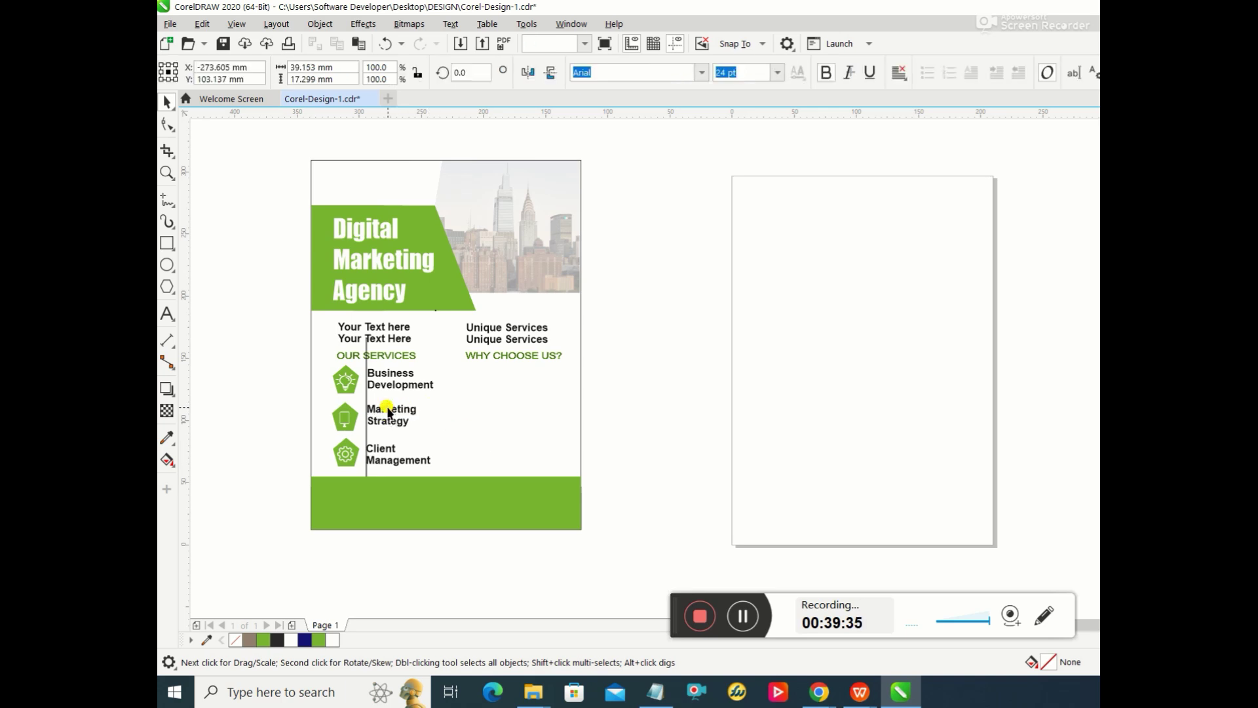
drag(388, 408, 389, 408)
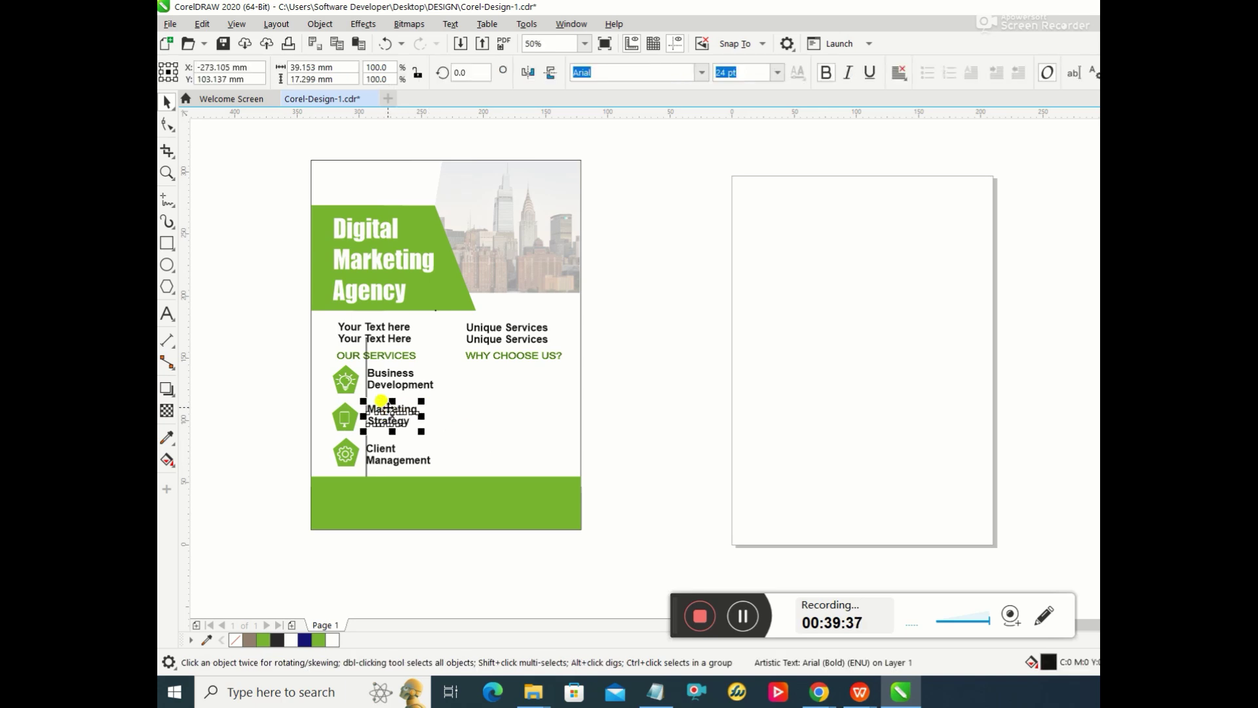
click(665, 393)
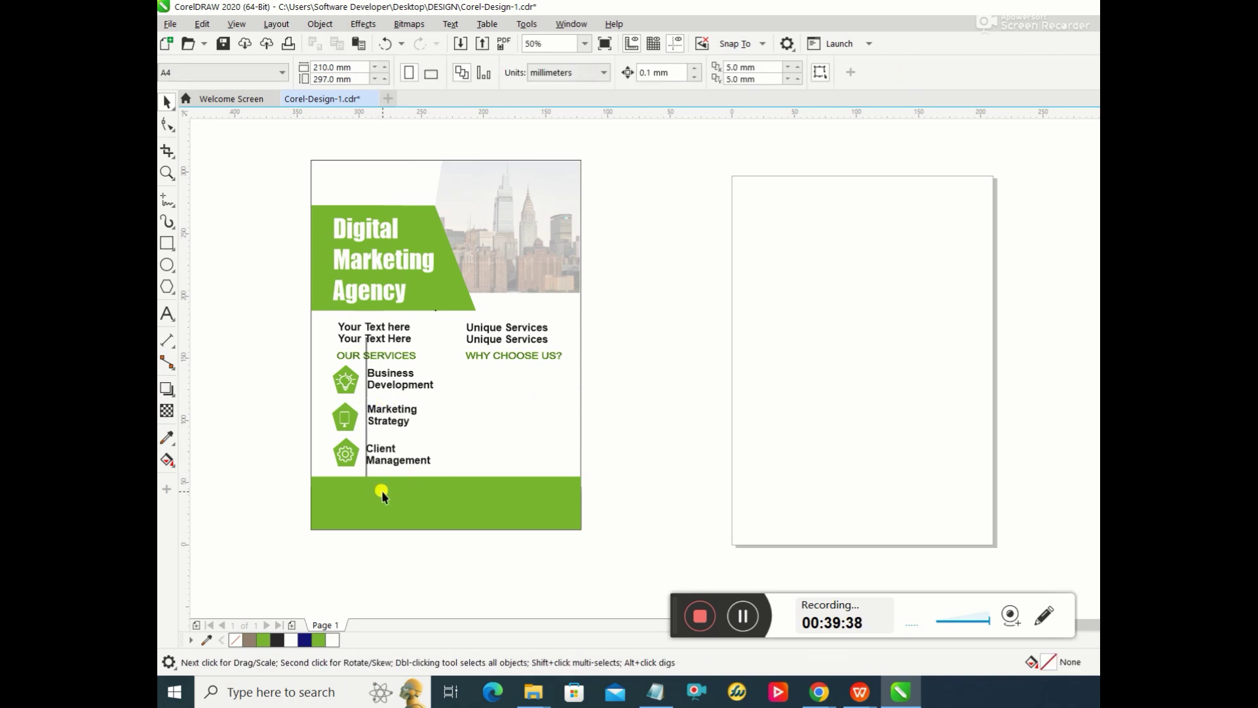
Step: Nudge the "Client Management" label slightly right to line up with the other labels, and delete the thin vertical guide rectangle
click(381, 453)
click(387, 453)
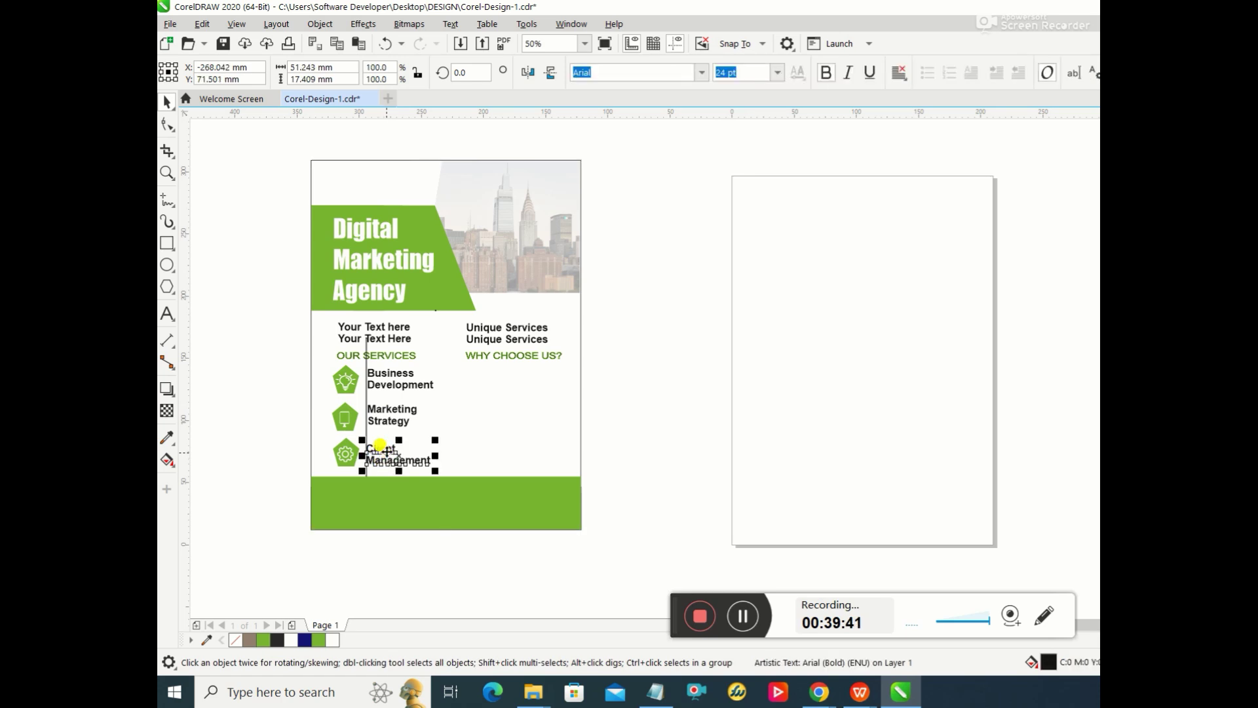
drag(387, 451, 388, 451)
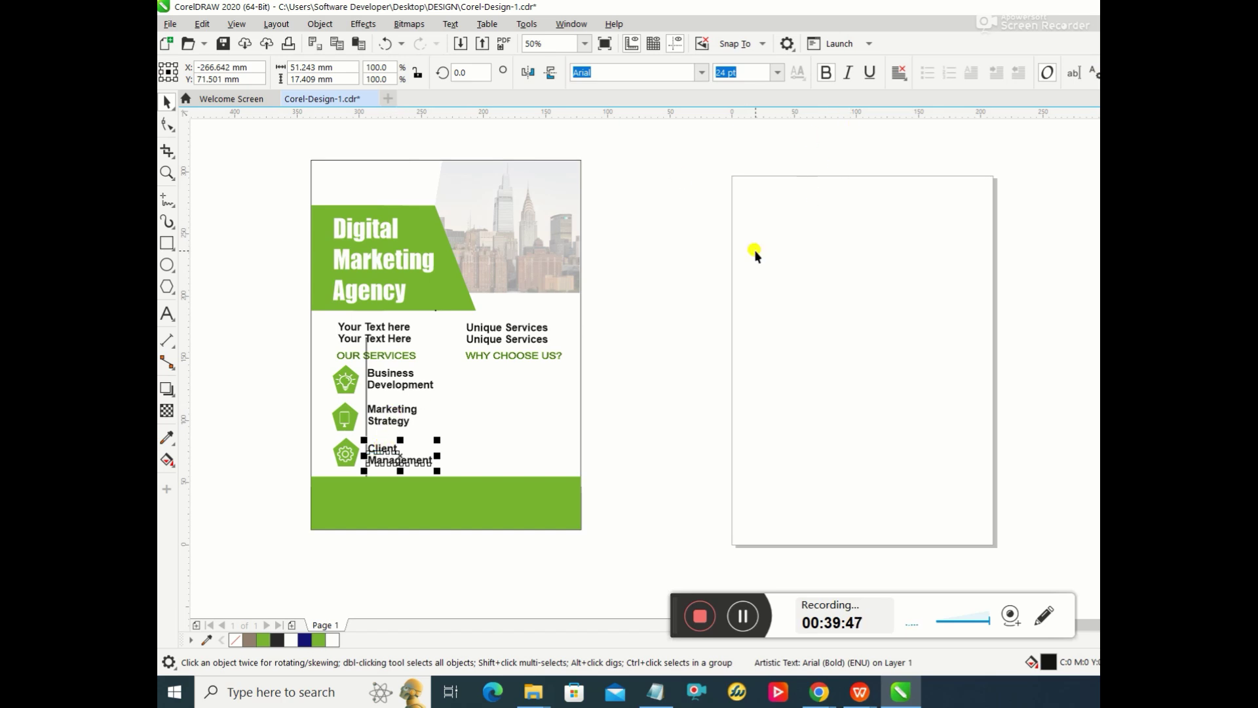
click(572, 440)
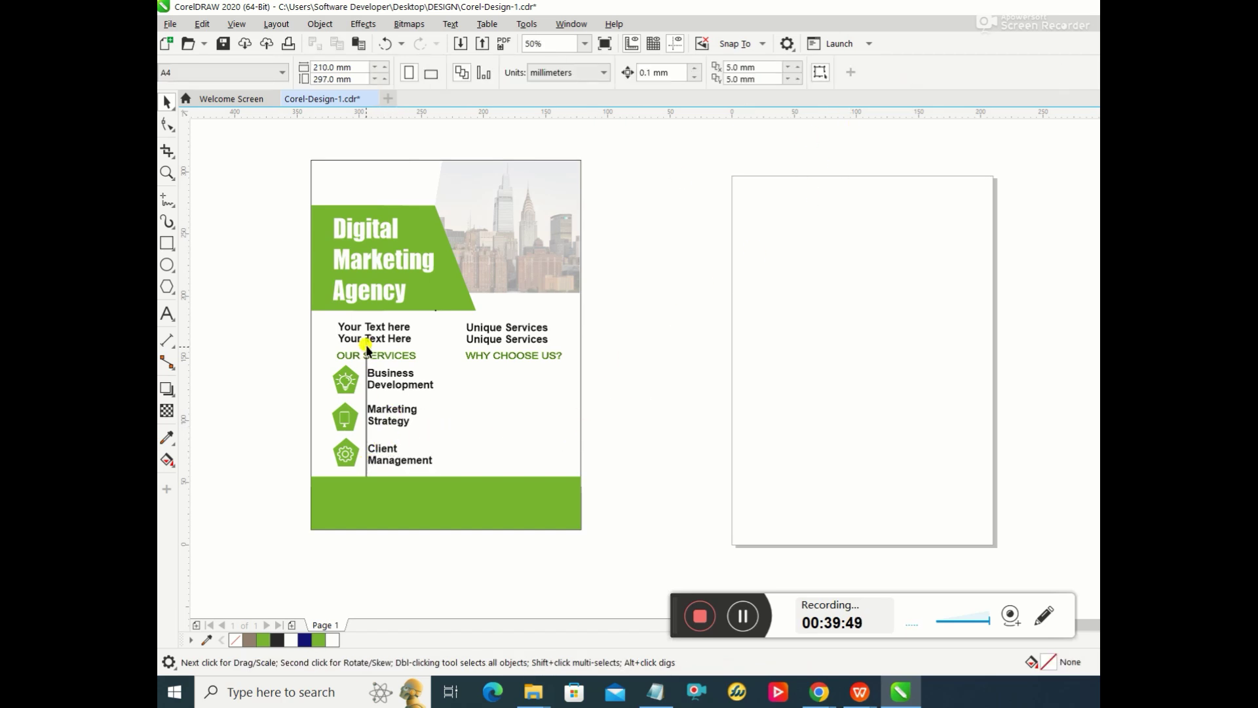
click(365, 399)
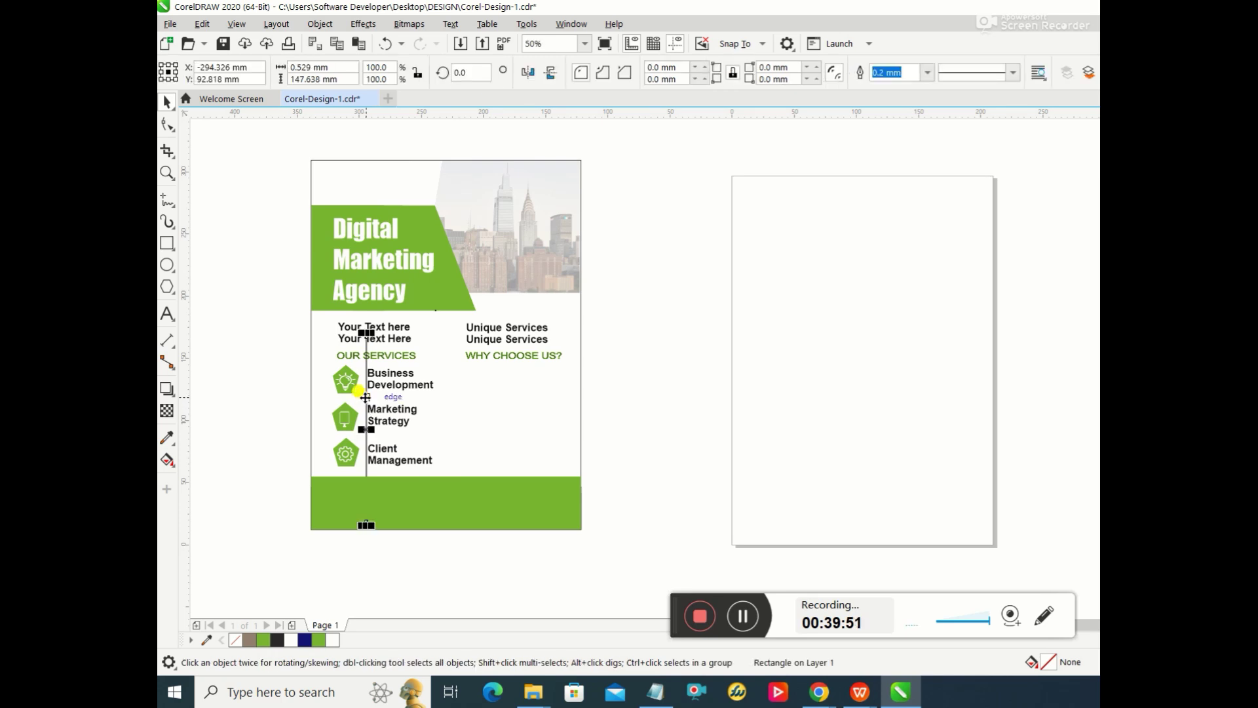
key(Escape)
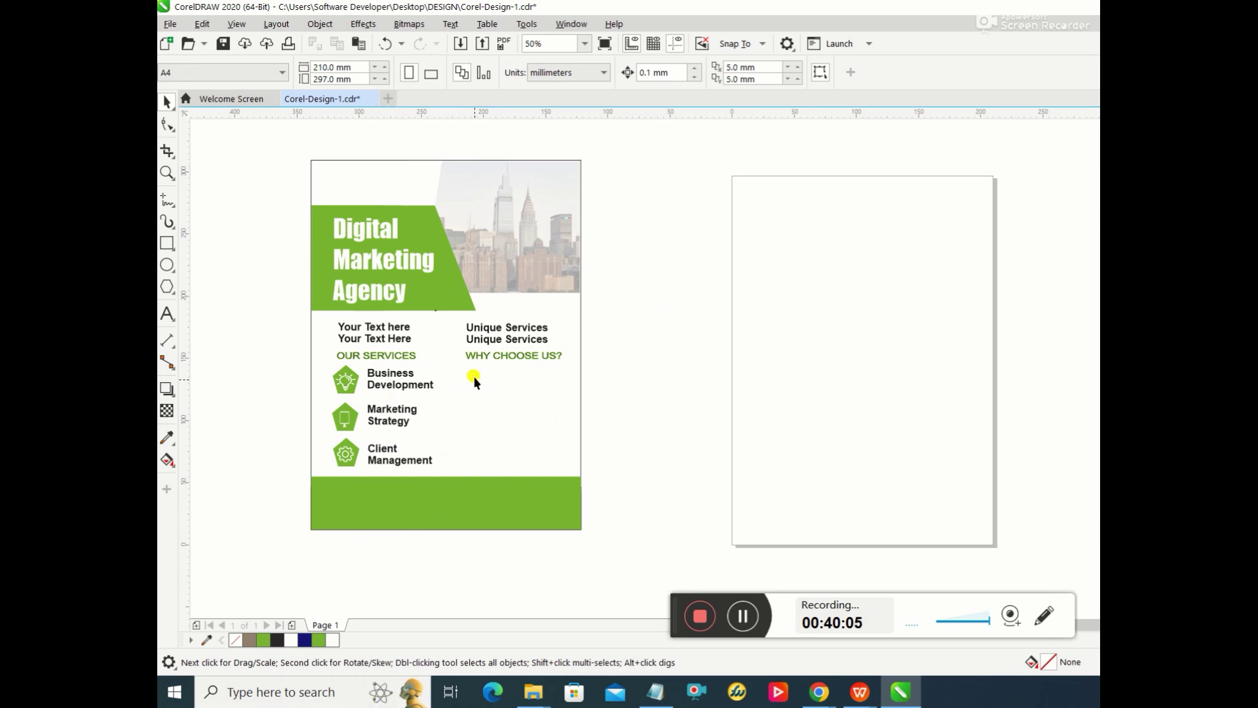
click(167, 265)
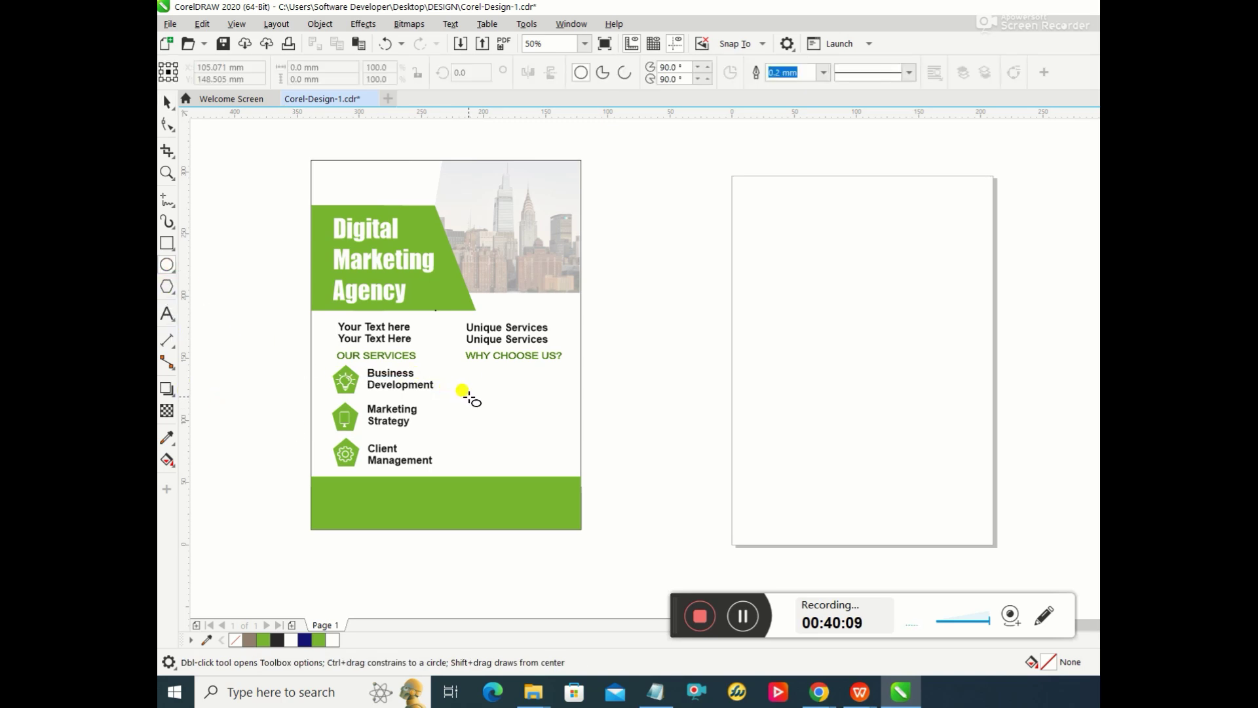
drag(468, 395, 479, 403)
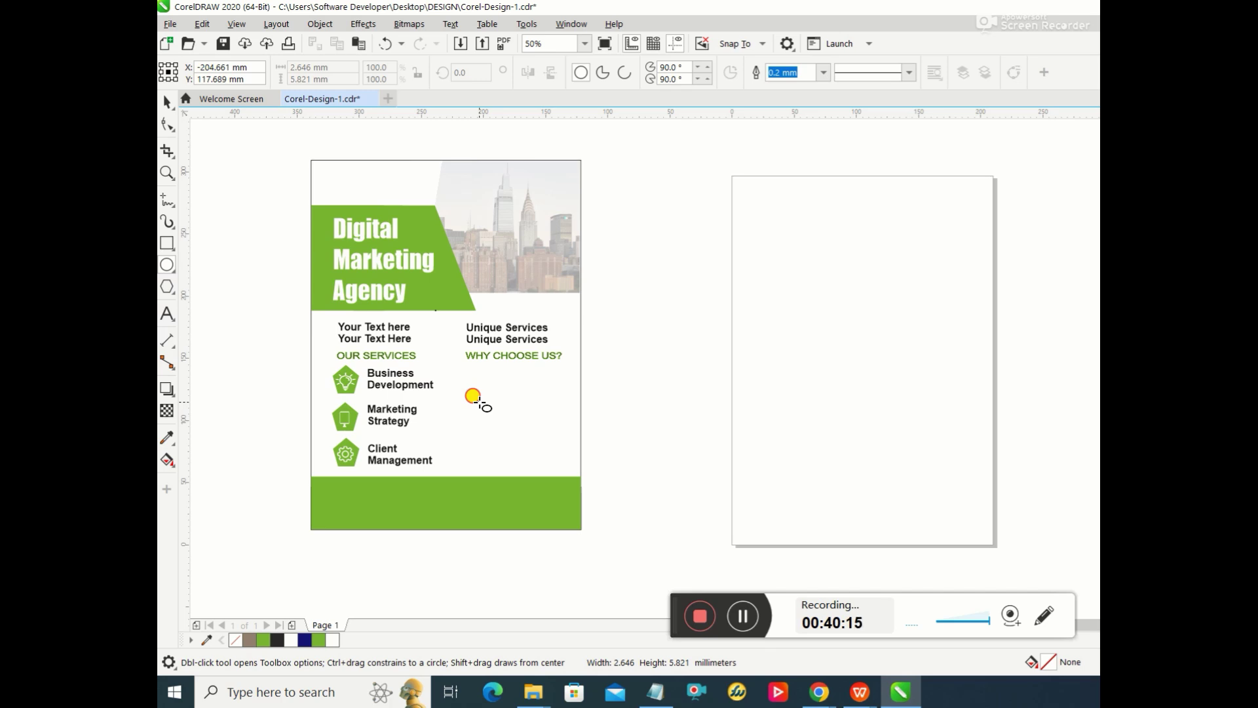
drag(478, 404, 480, 406)
click(511, 462)
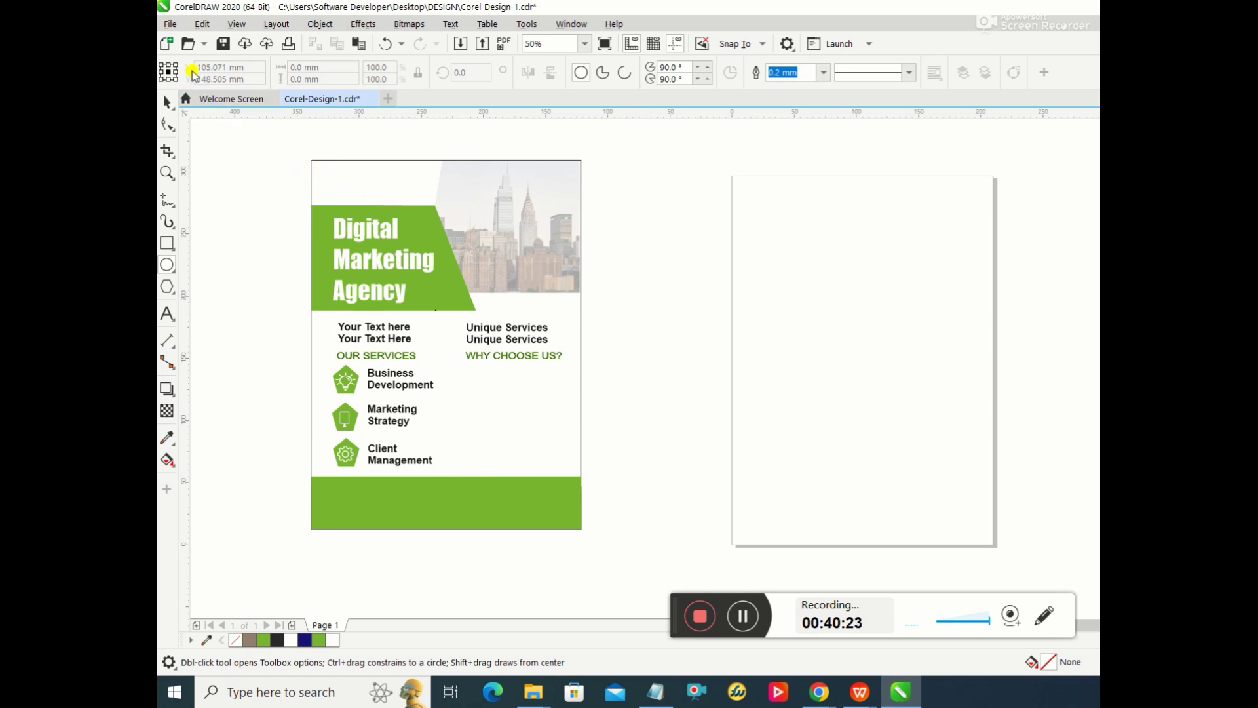
click(169, 24)
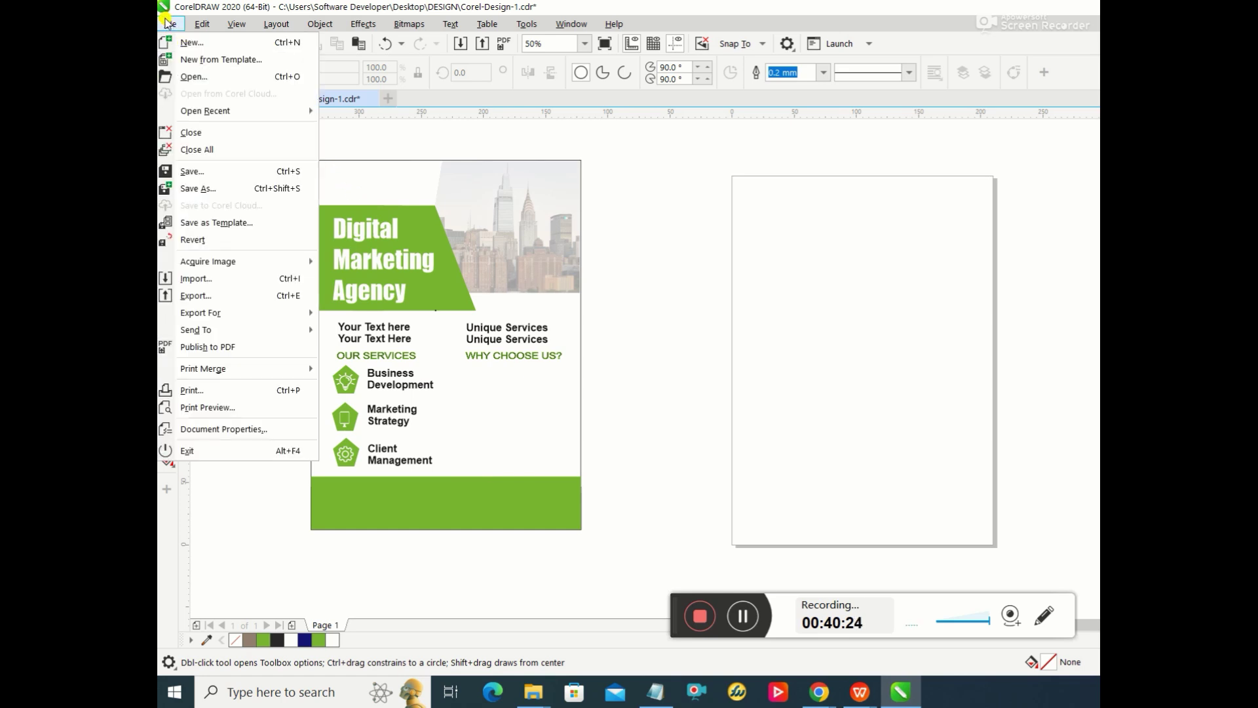
click(213, 280)
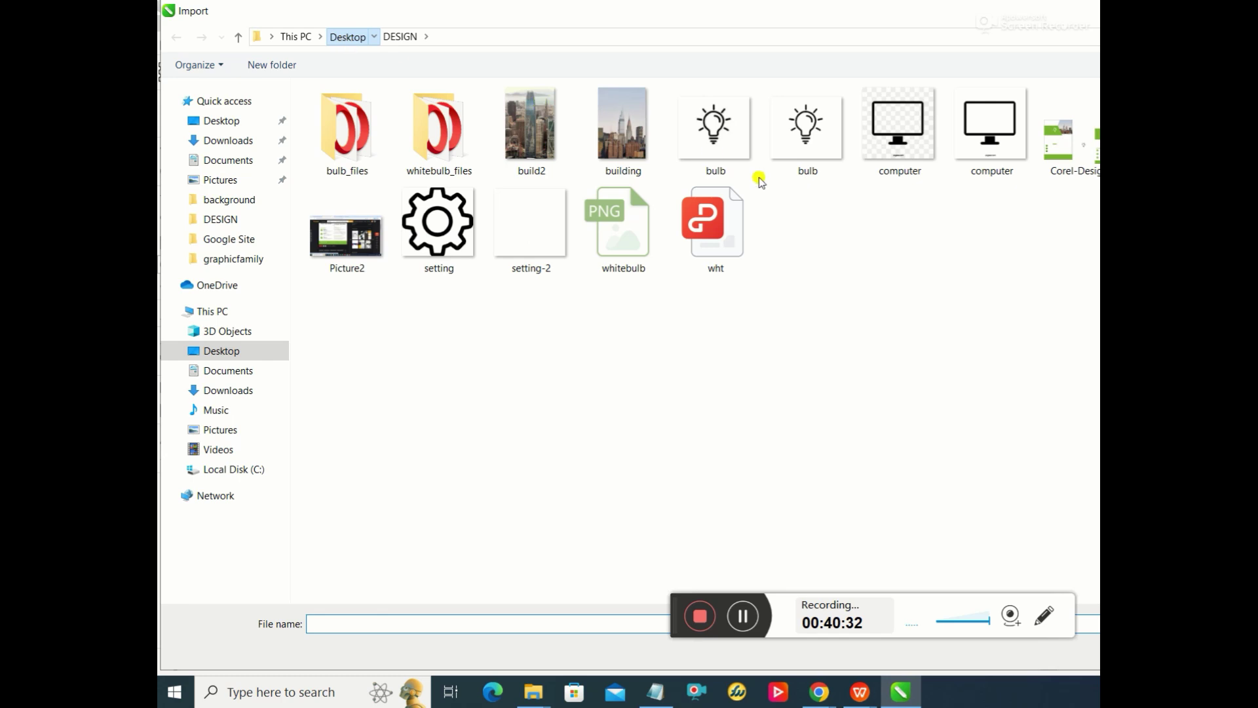
scroll(913, 267, down, 5)
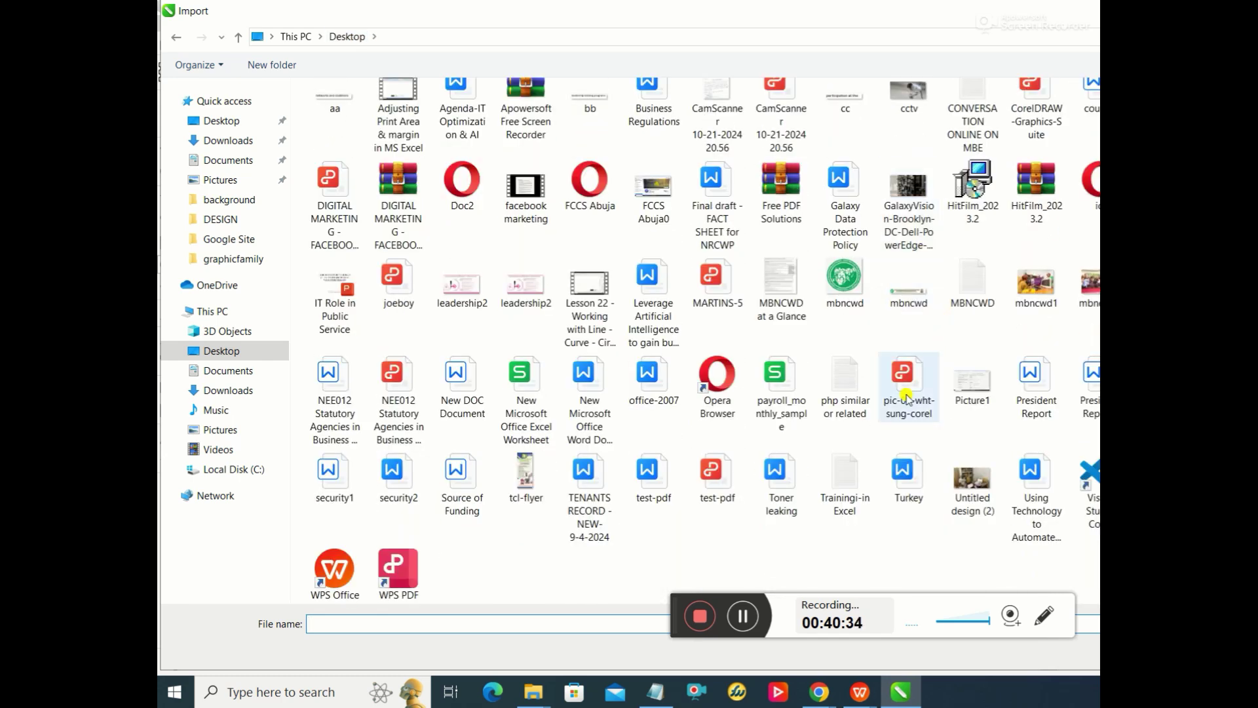
scroll(832, 414, up, 3)
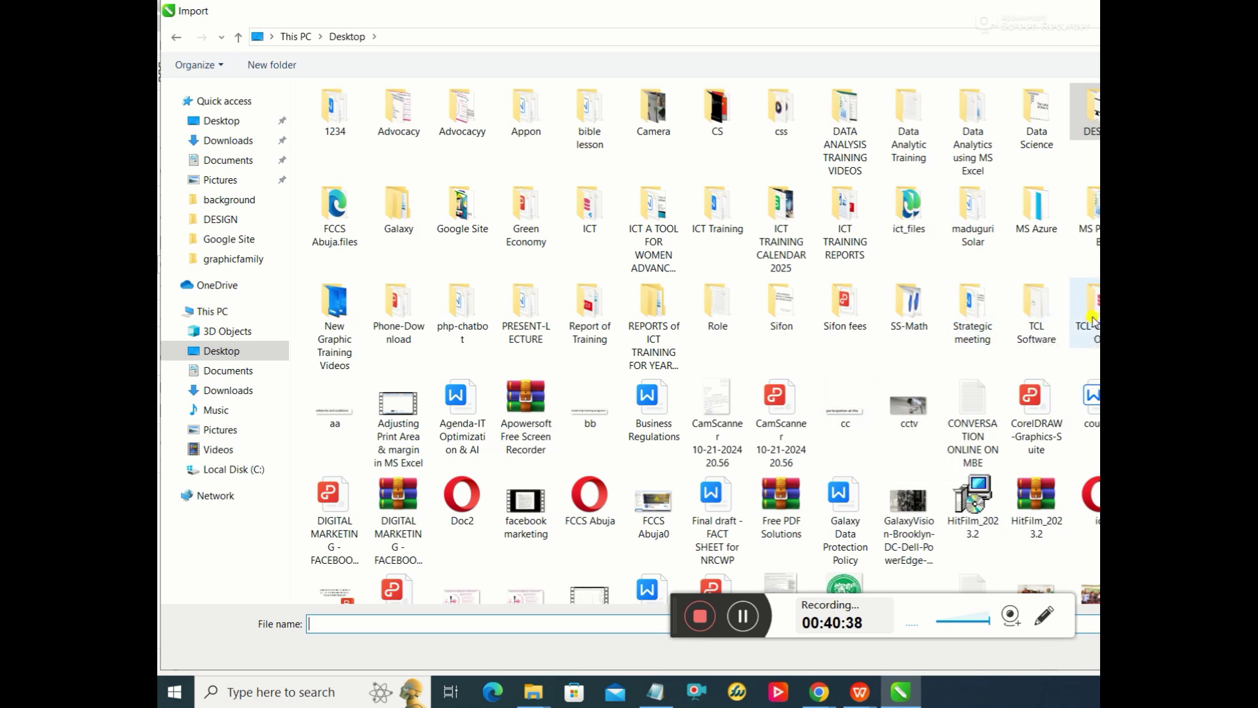
scroll(871, 378, down, 4)
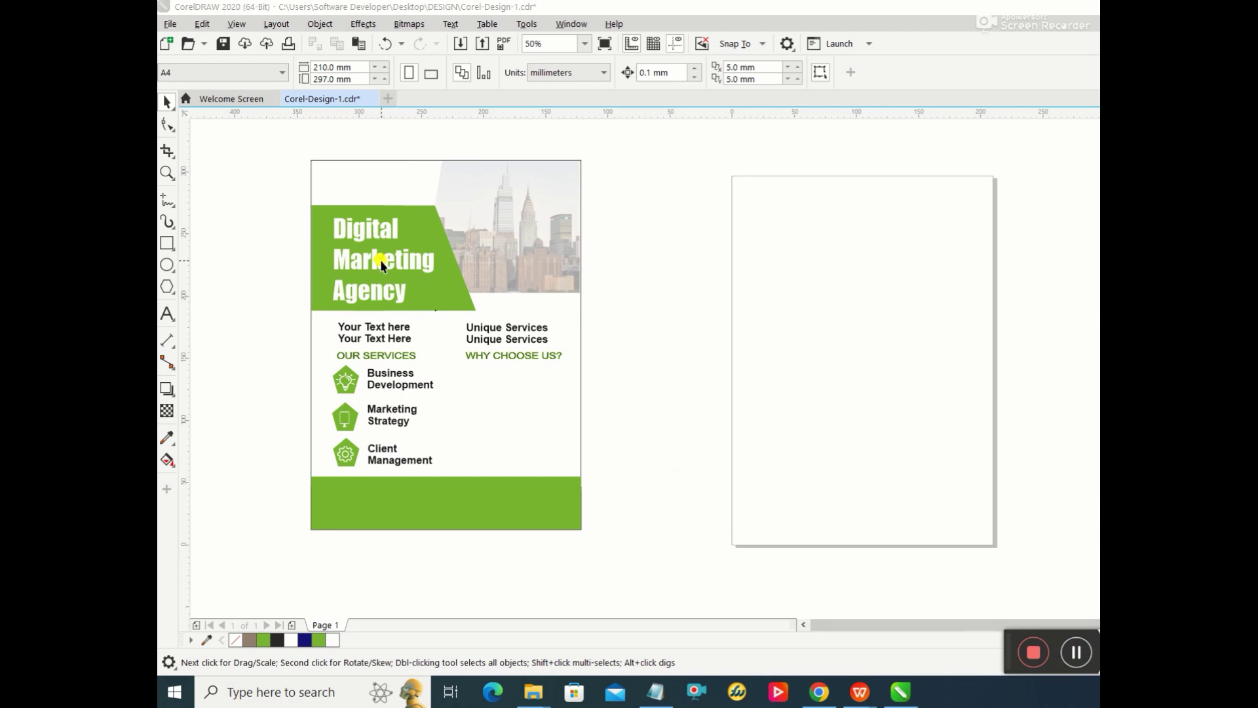
Step: Import logo.png, scale it to about 38 × 29 mm and place it in the white area above the flyer's heading
click(401, 373)
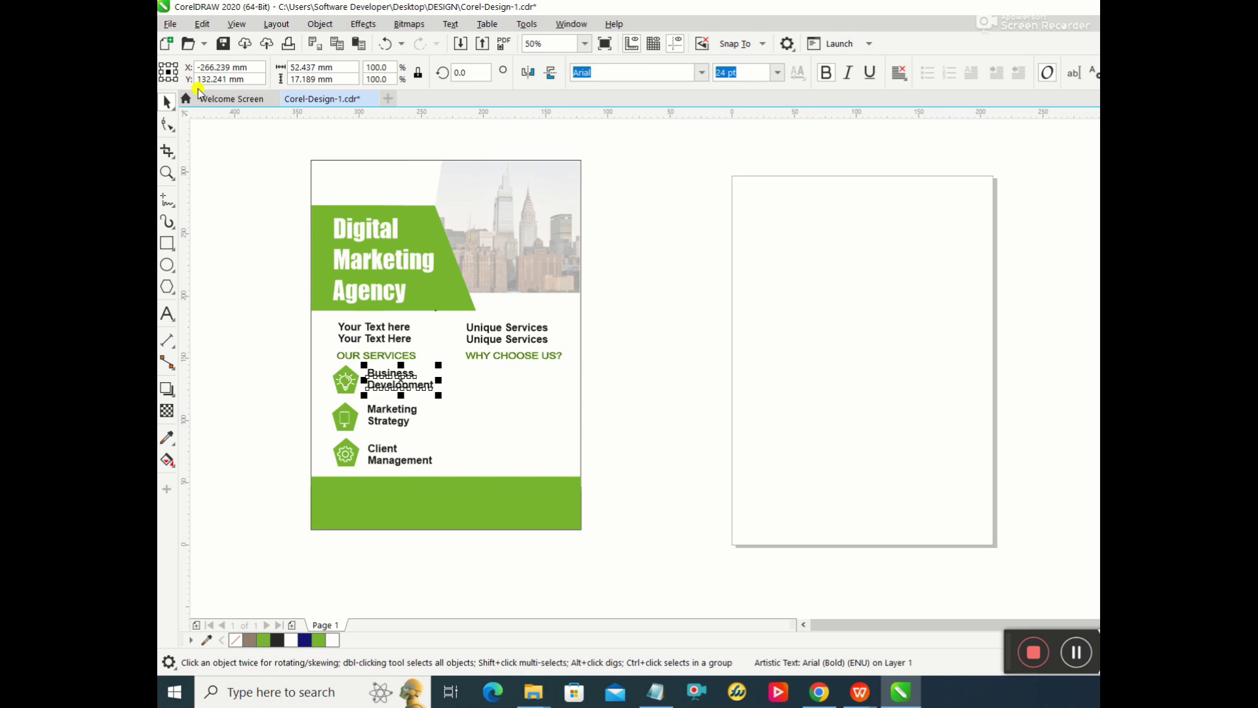
click(169, 24)
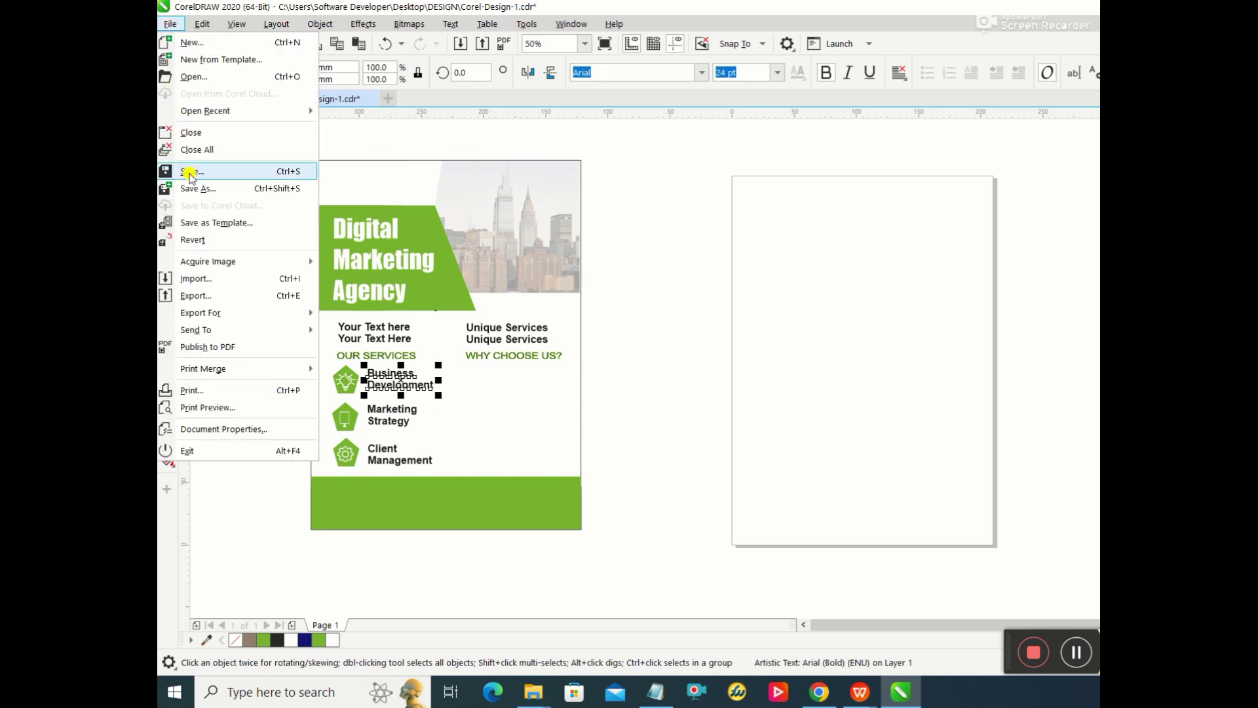
click(194, 279)
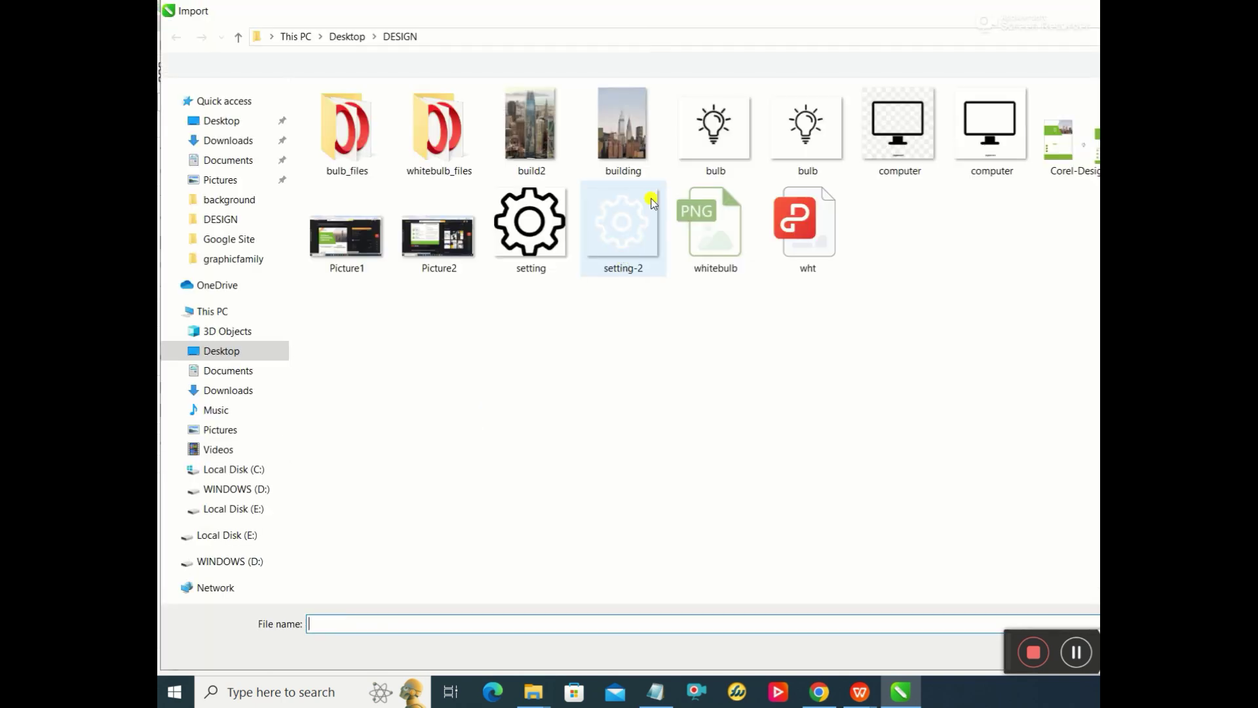
double_click(622, 223)
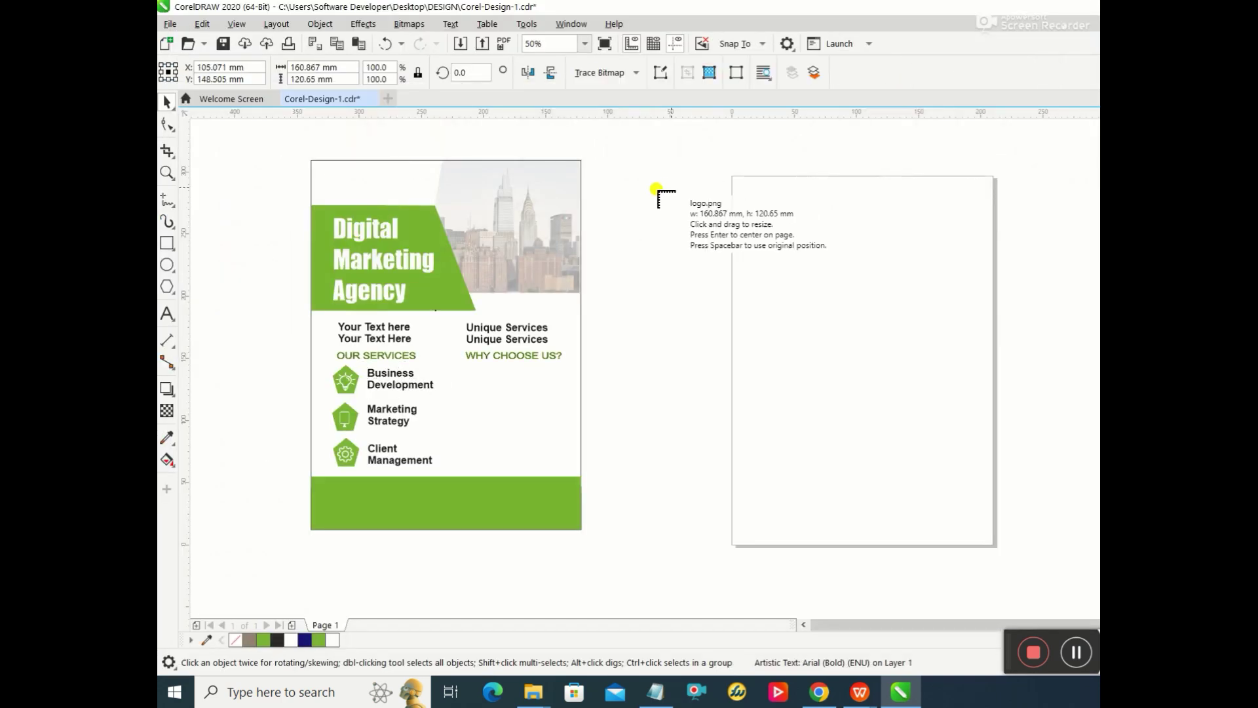
click(597, 185)
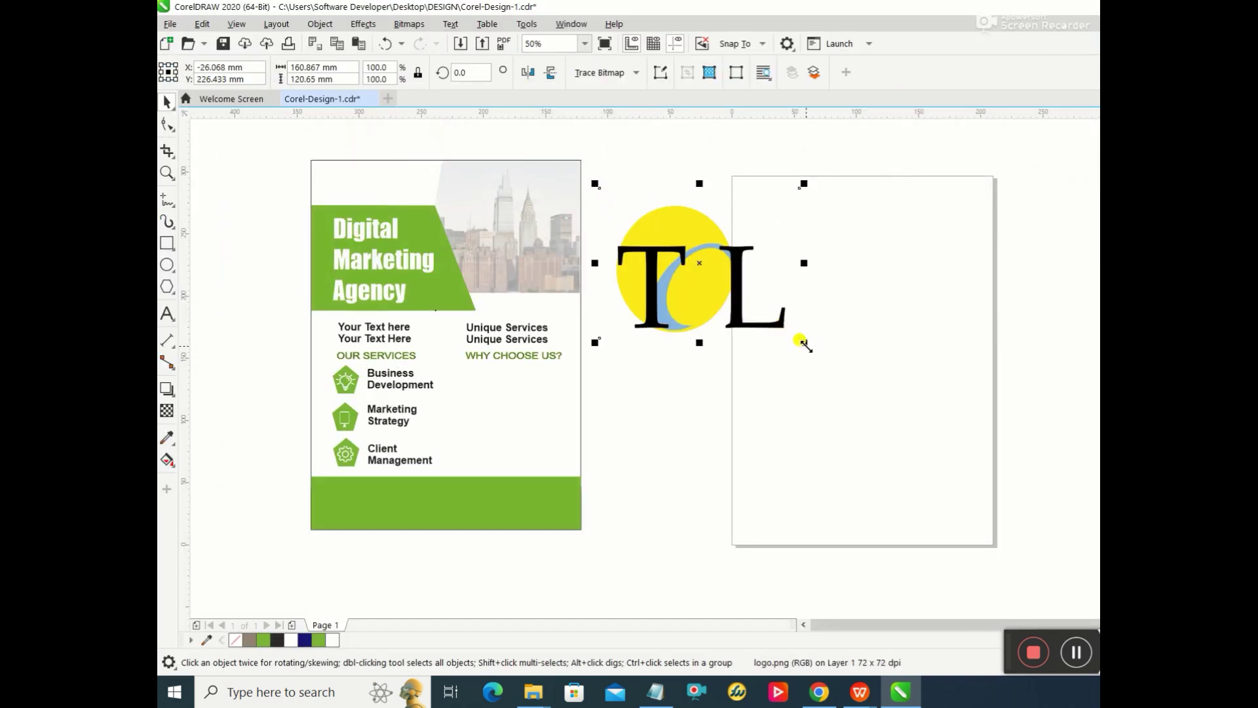
drag(804, 341, 354, 182)
click(354, 182)
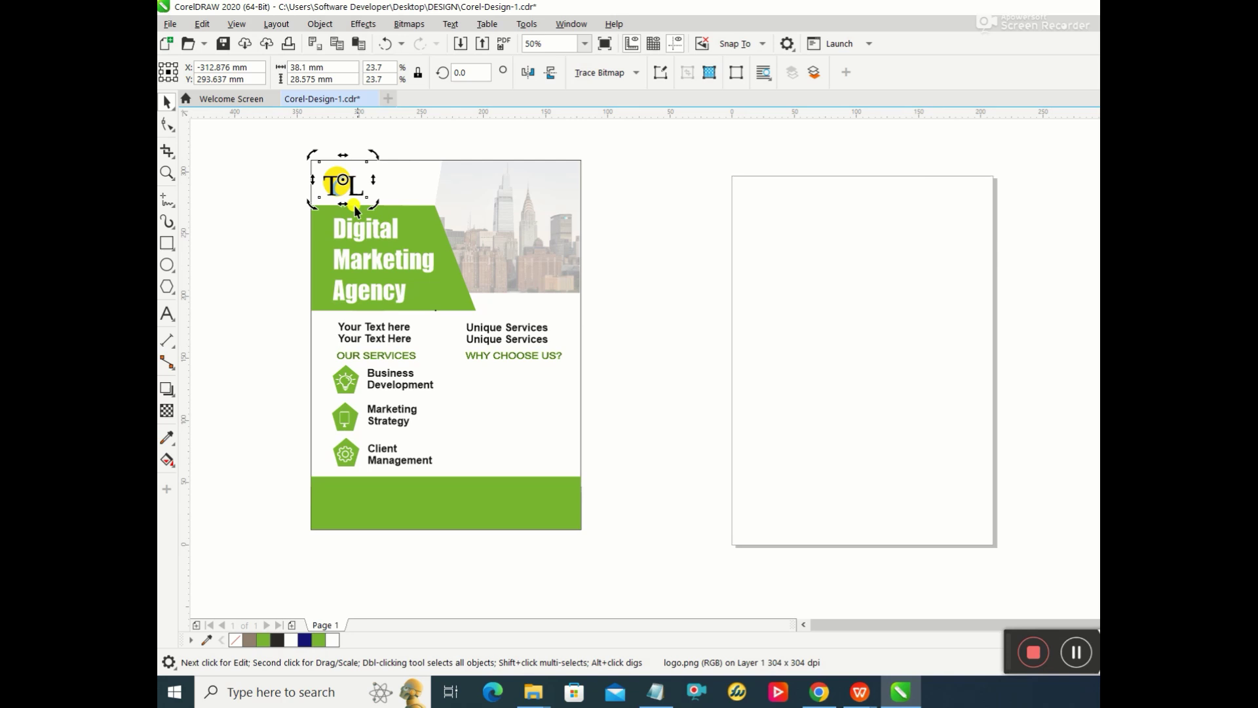
click(446, 273)
click(410, 379)
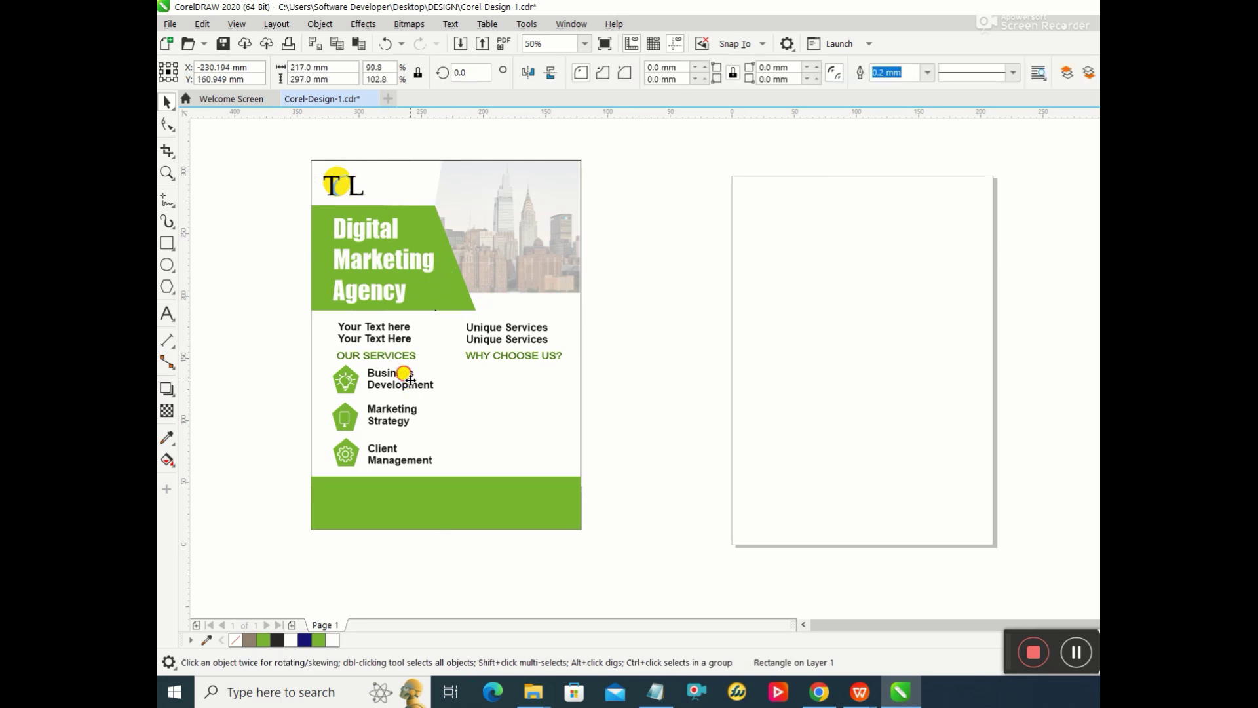
Step: Try to set the font size of the Business Development label to 18 pt
double_click(379, 378)
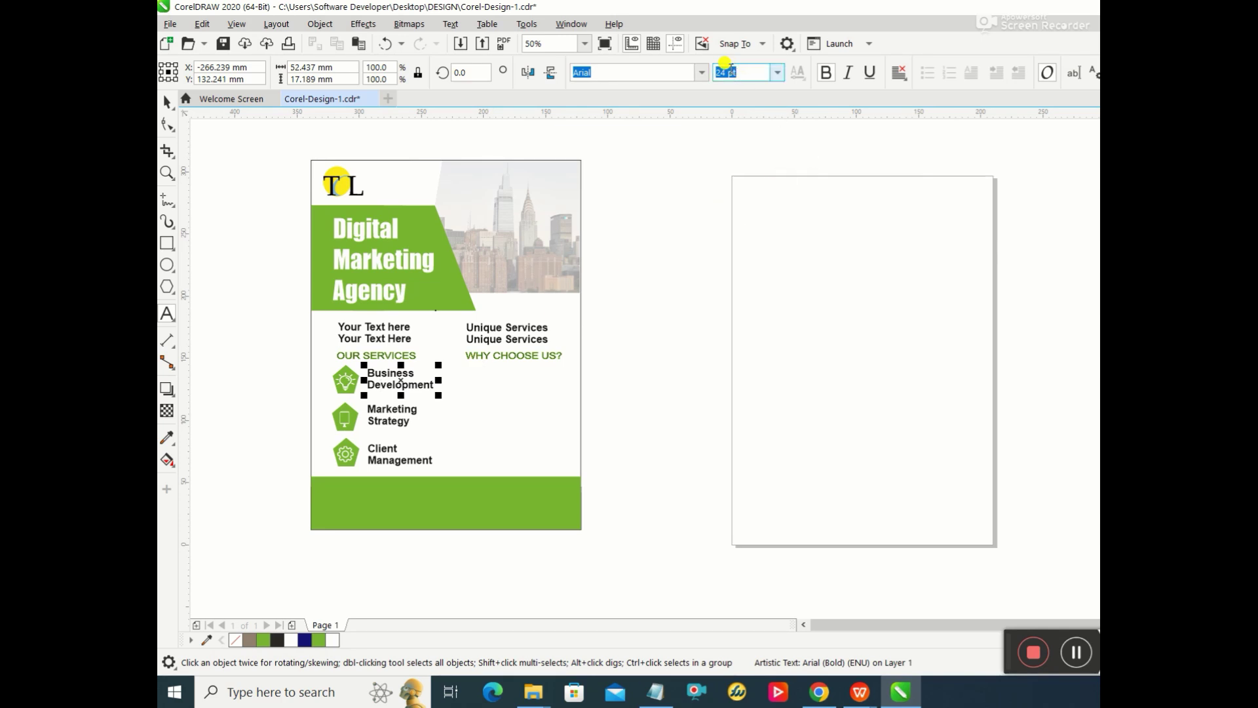
double_click(723, 70)
text(18)
key(Return)
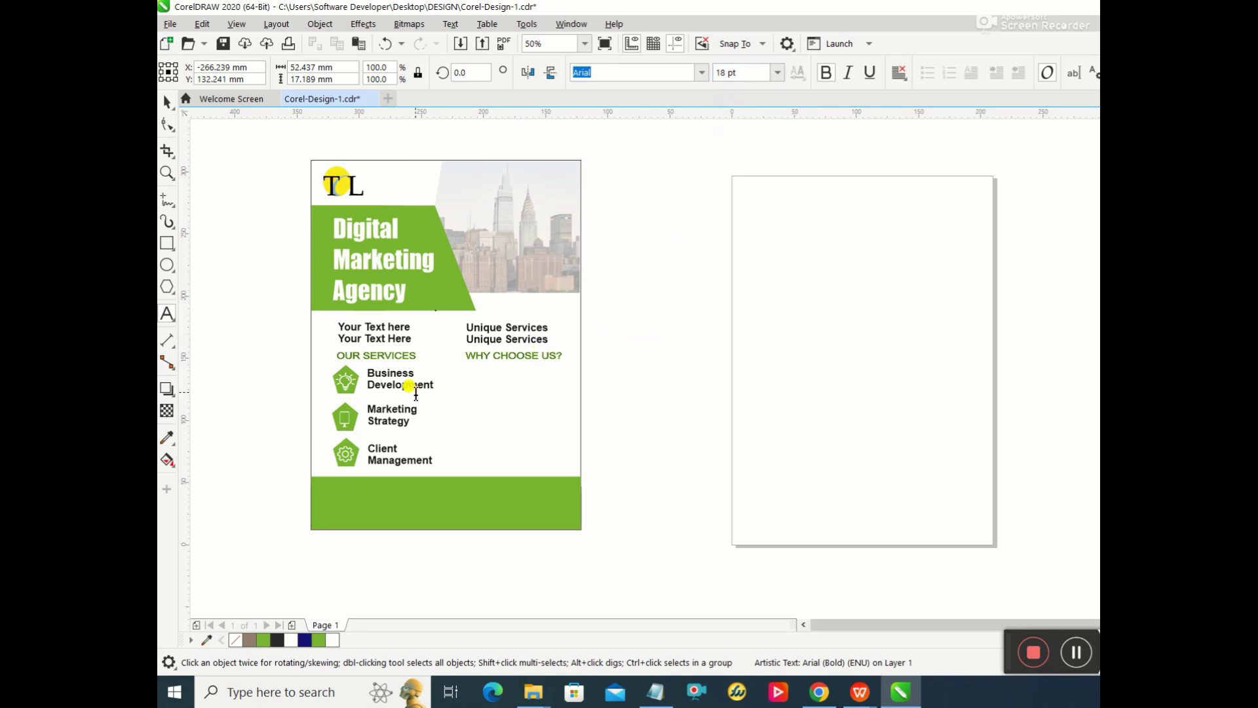
click(387, 370)
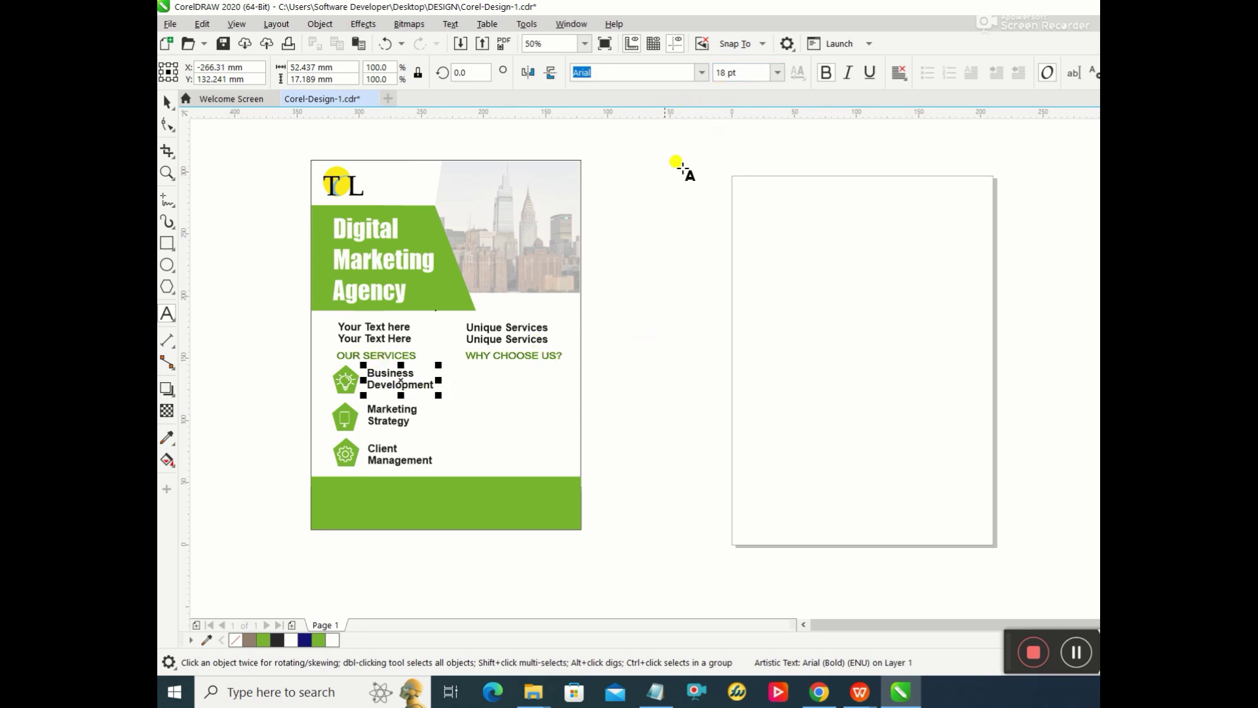
click(386, 415)
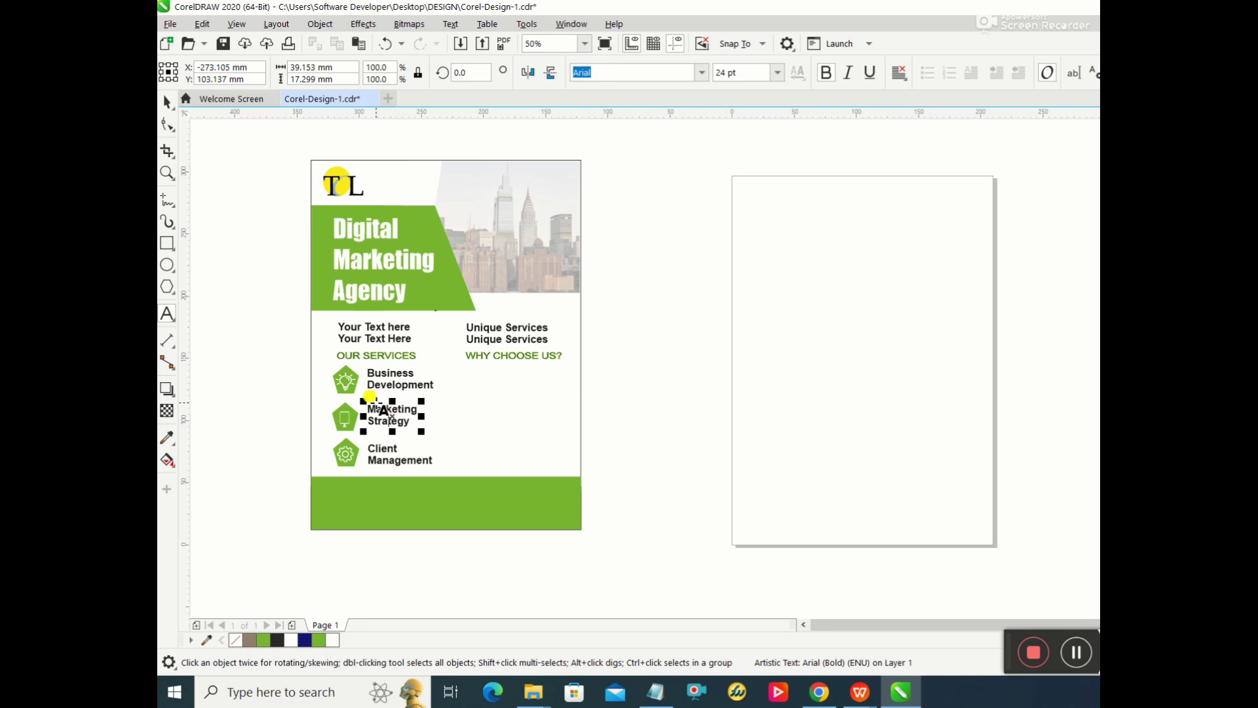
click(378, 378)
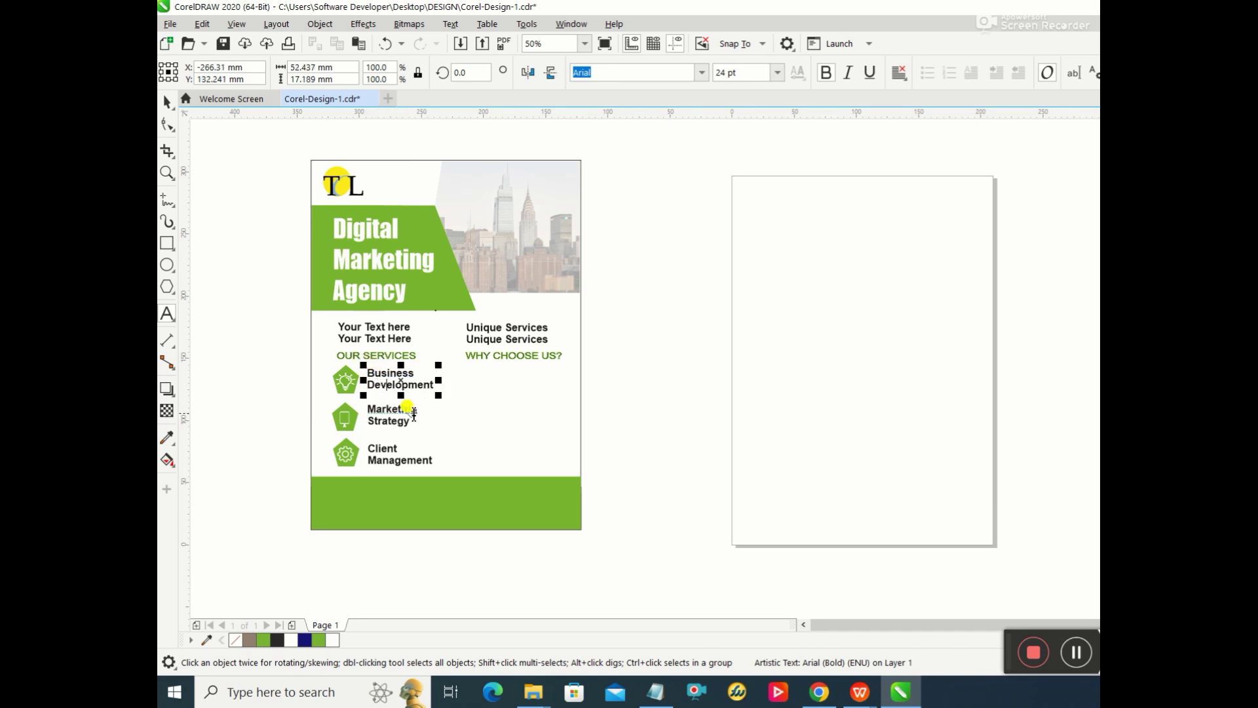
click(381, 418)
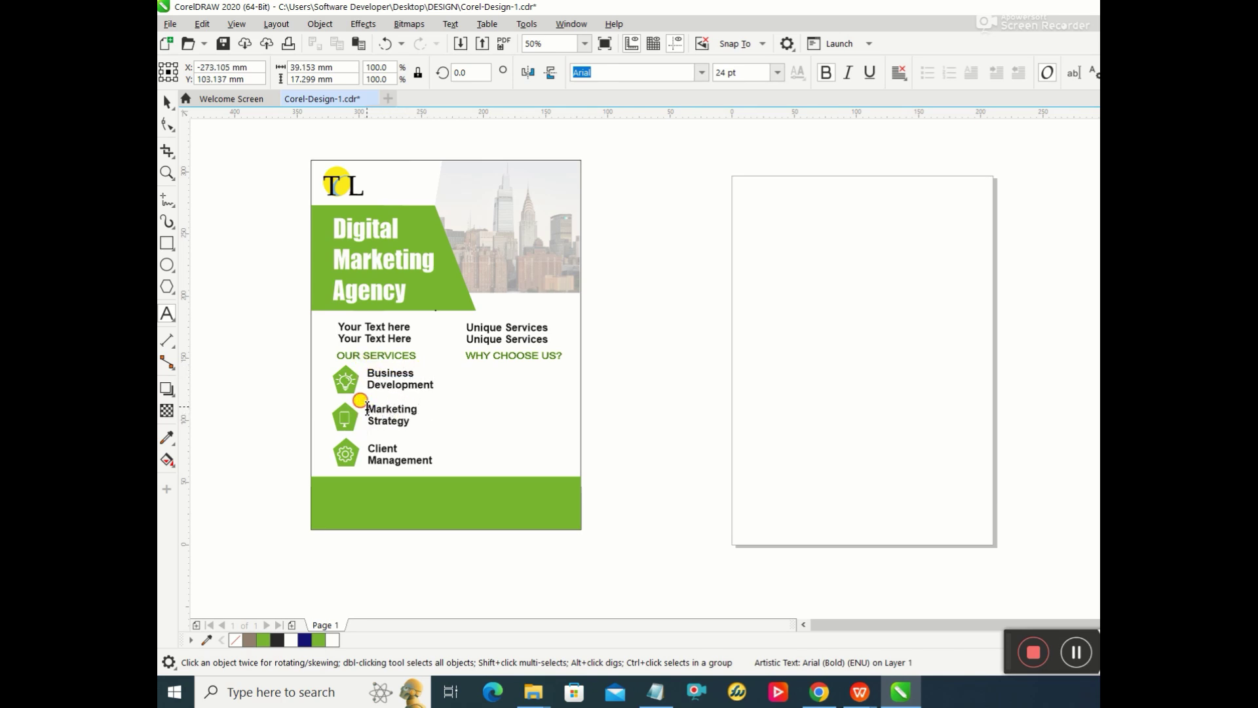
Step: Set the font size of the Marketing Strategy label to 18 pt and compare it with the neighbouring labels
drag(365, 405, 426, 426)
click(728, 72)
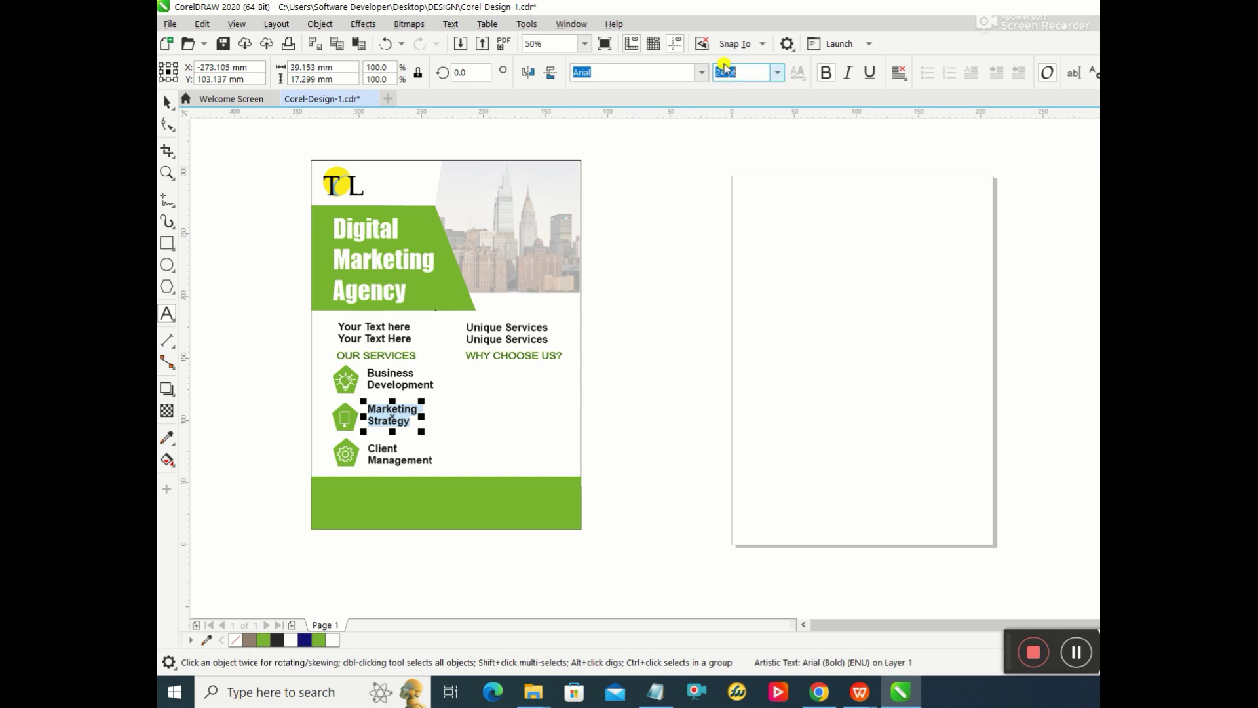
text(18)
key(Return)
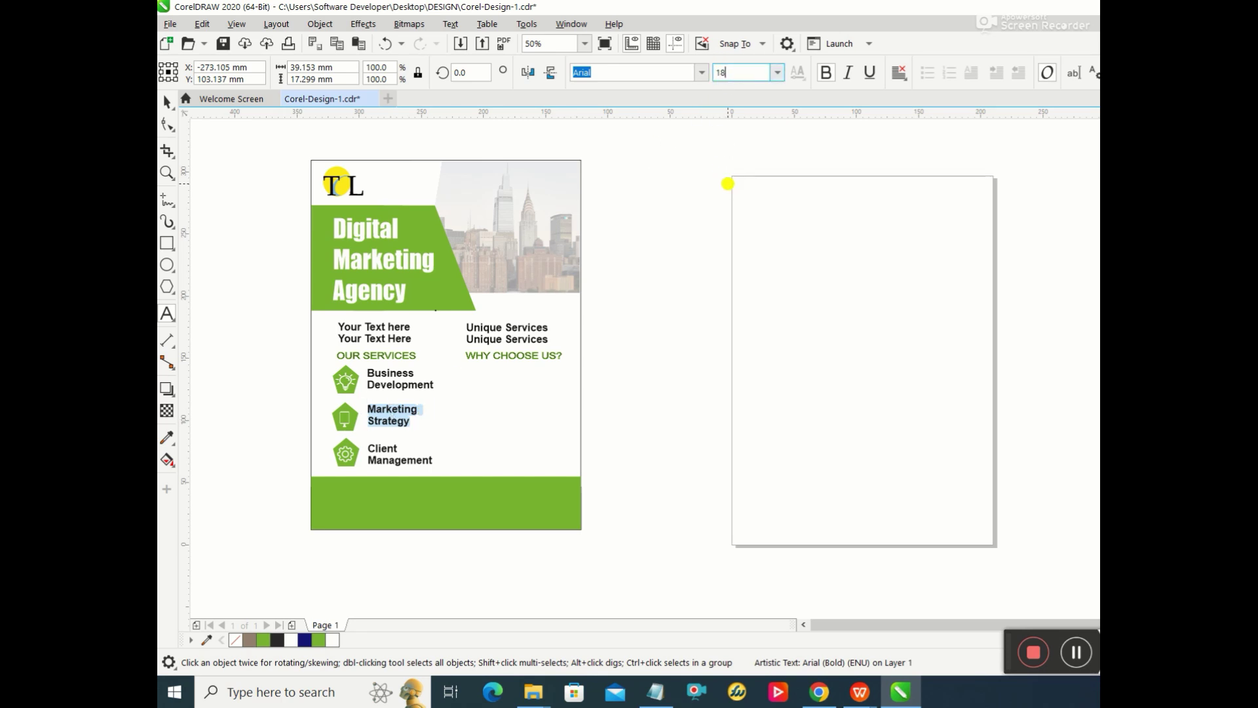
click(385, 448)
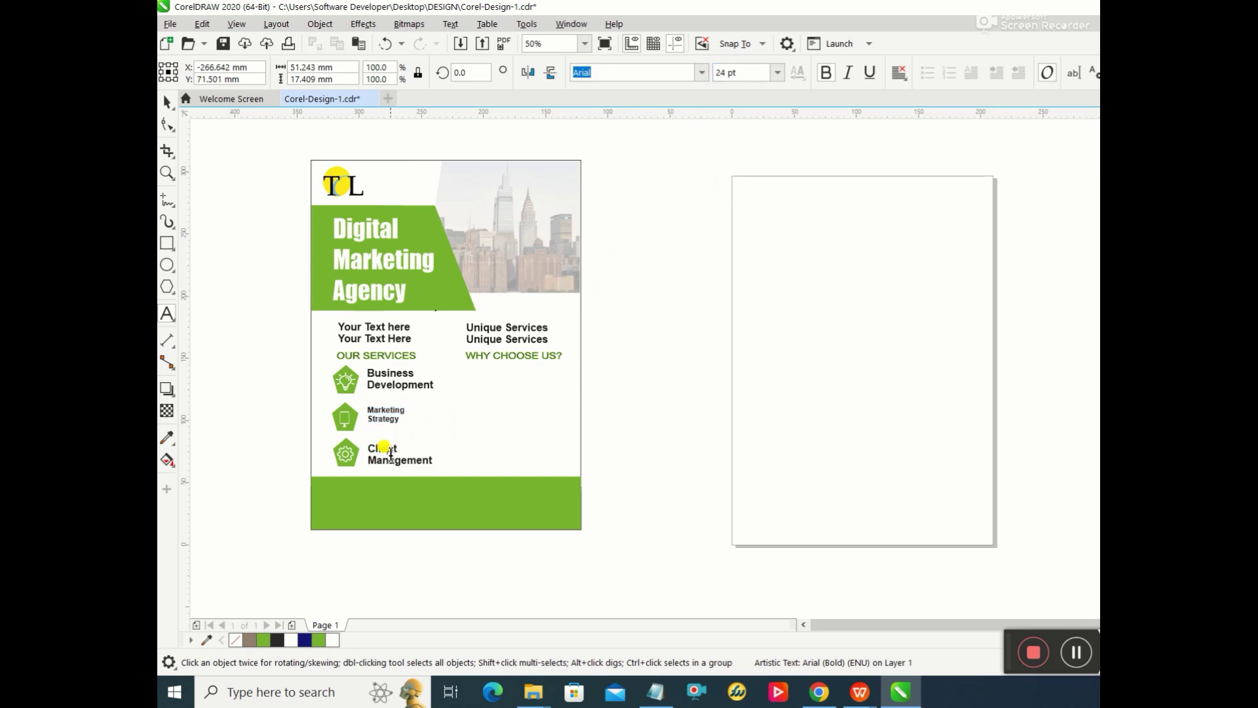
click(362, 402)
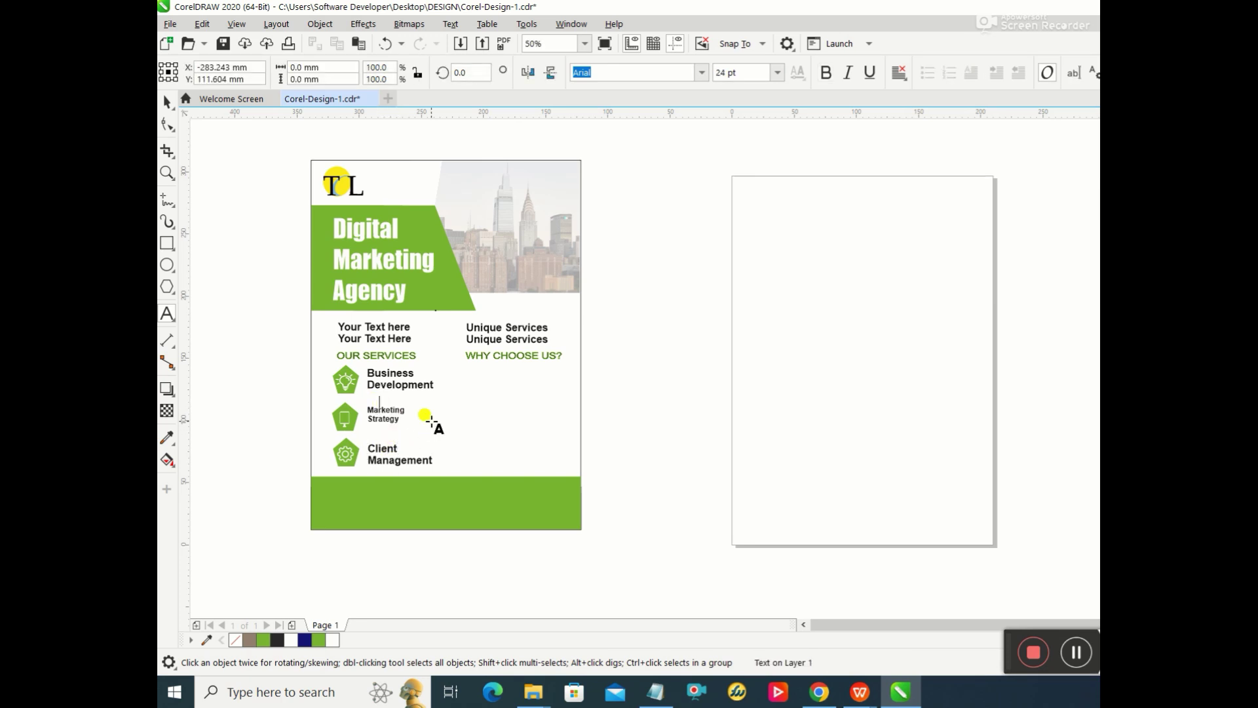
drag(367, 409, 369, 374)
click(369, 375)
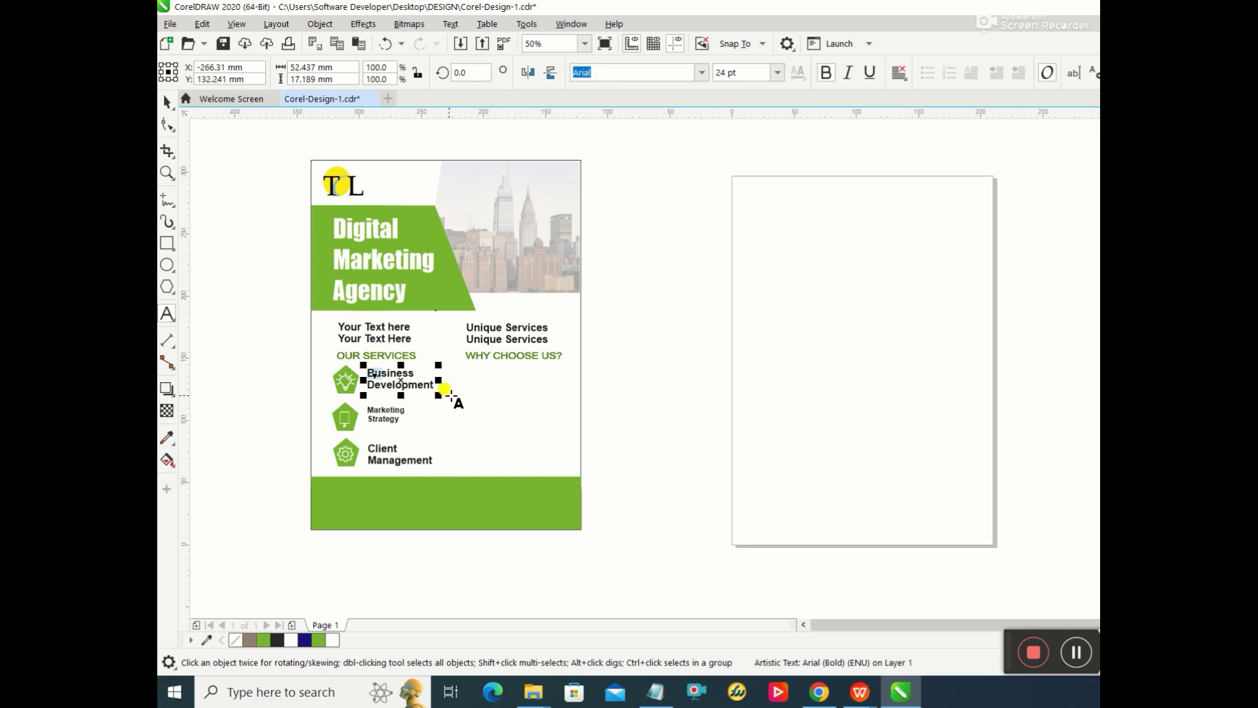
click(392, 414)
drag(402, 420, 365, 407)
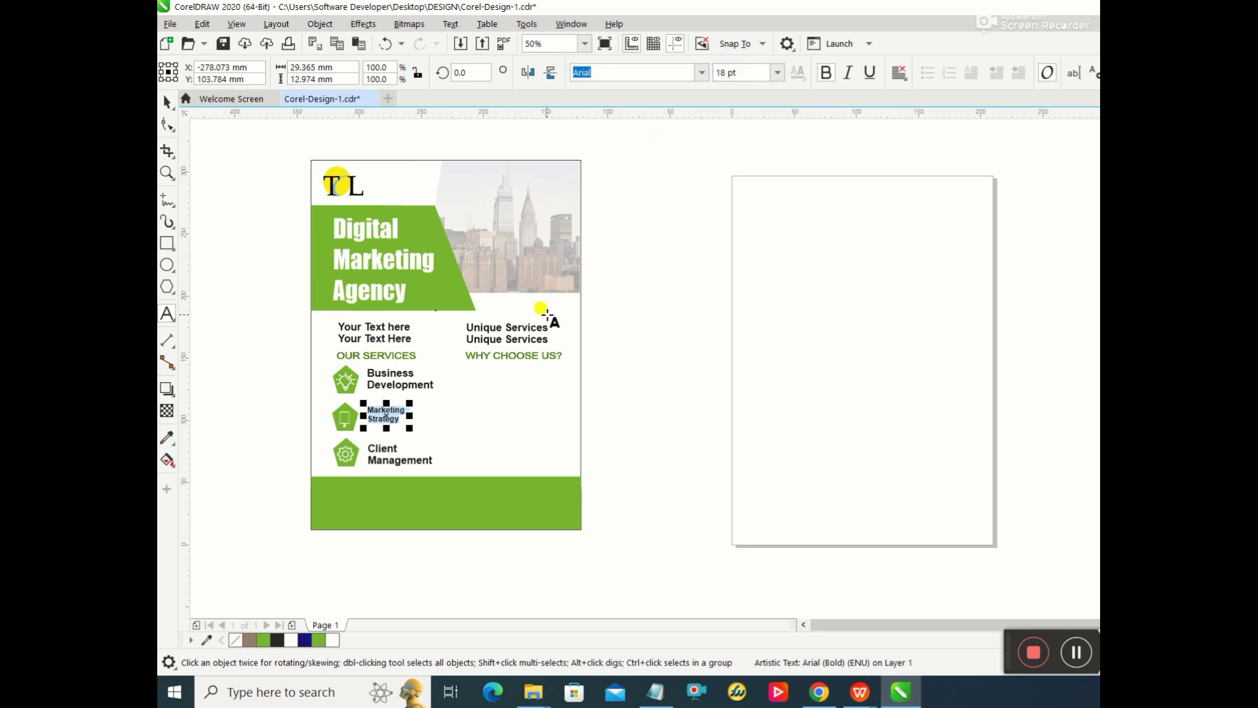
Step: Undo the font size change on the Marketing Strategy label
click(389, 43)
click(633, 285)
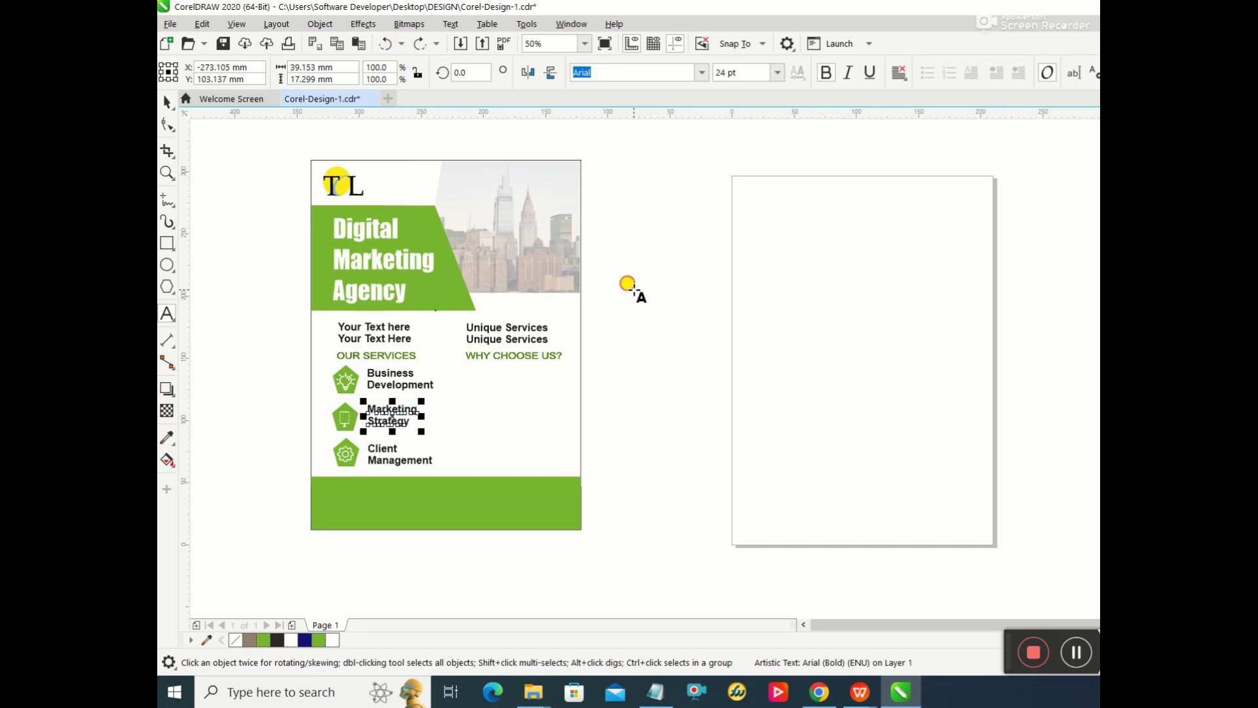
click(387, 417)
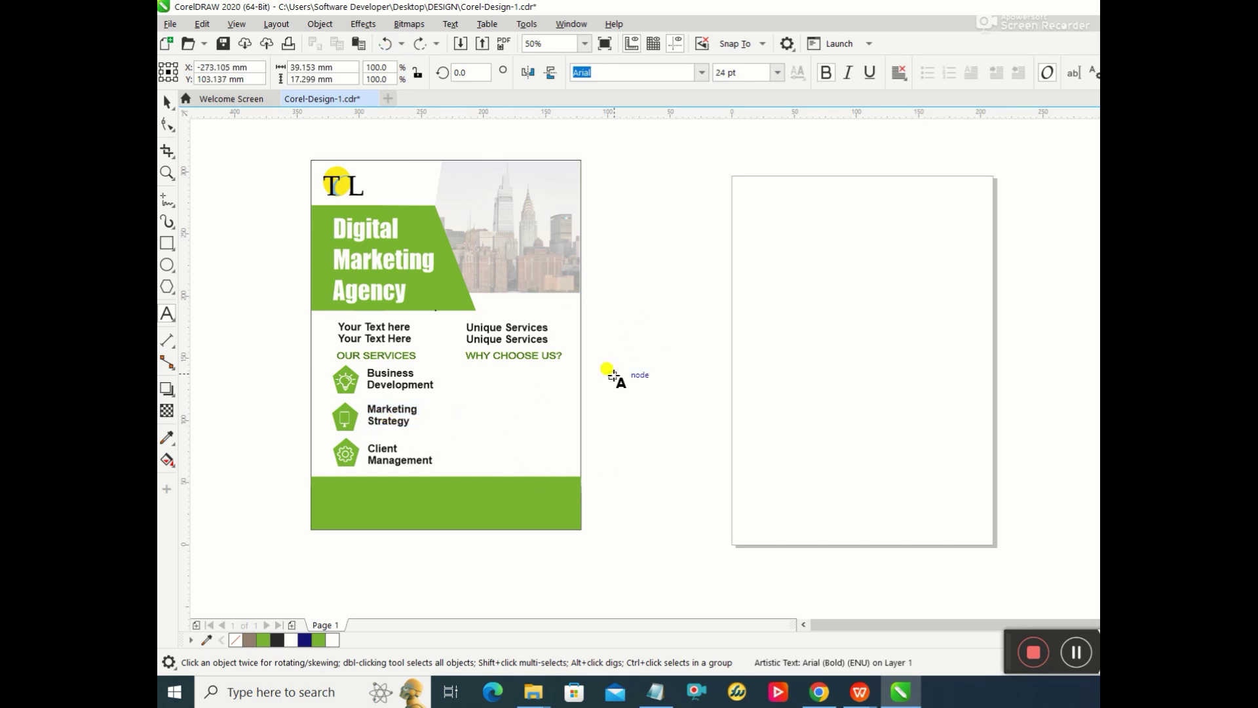
Step: Add a five-line text from "We are a reputable organization with proven track record" to "our clients can testify to our ability to deliver effectively"
click(646, 363)
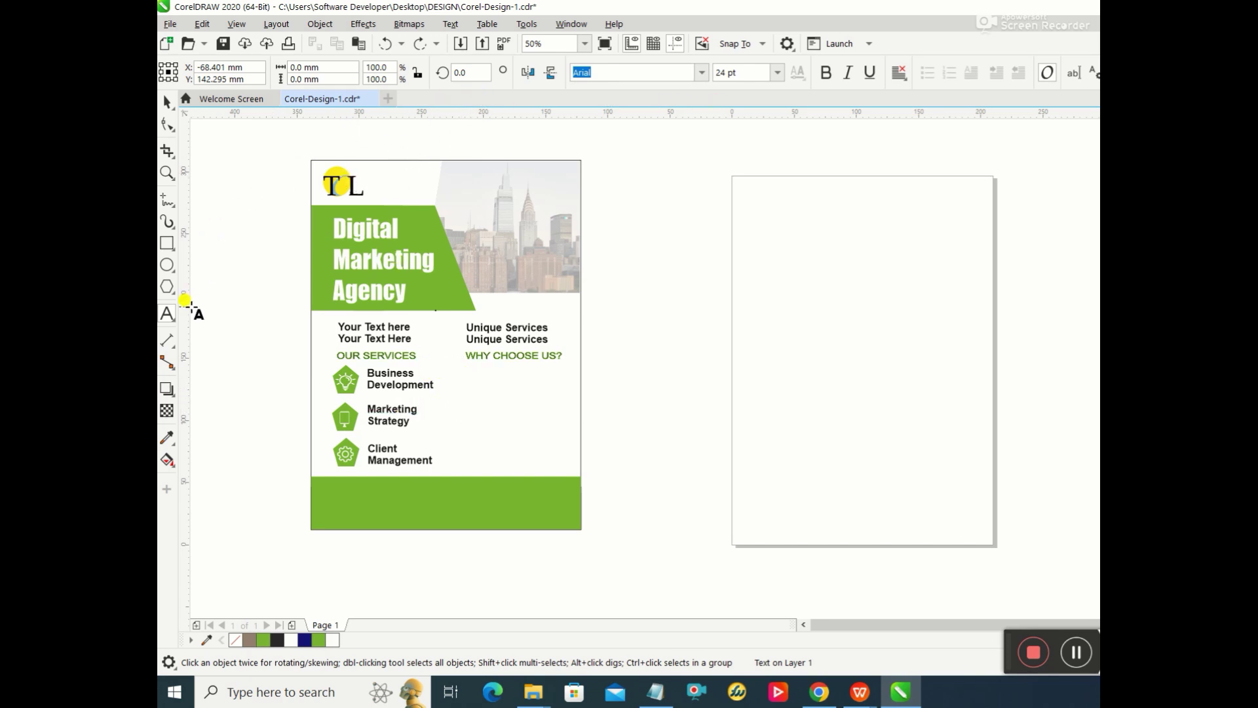
click(698, 324)
text(We are a reputable organization)
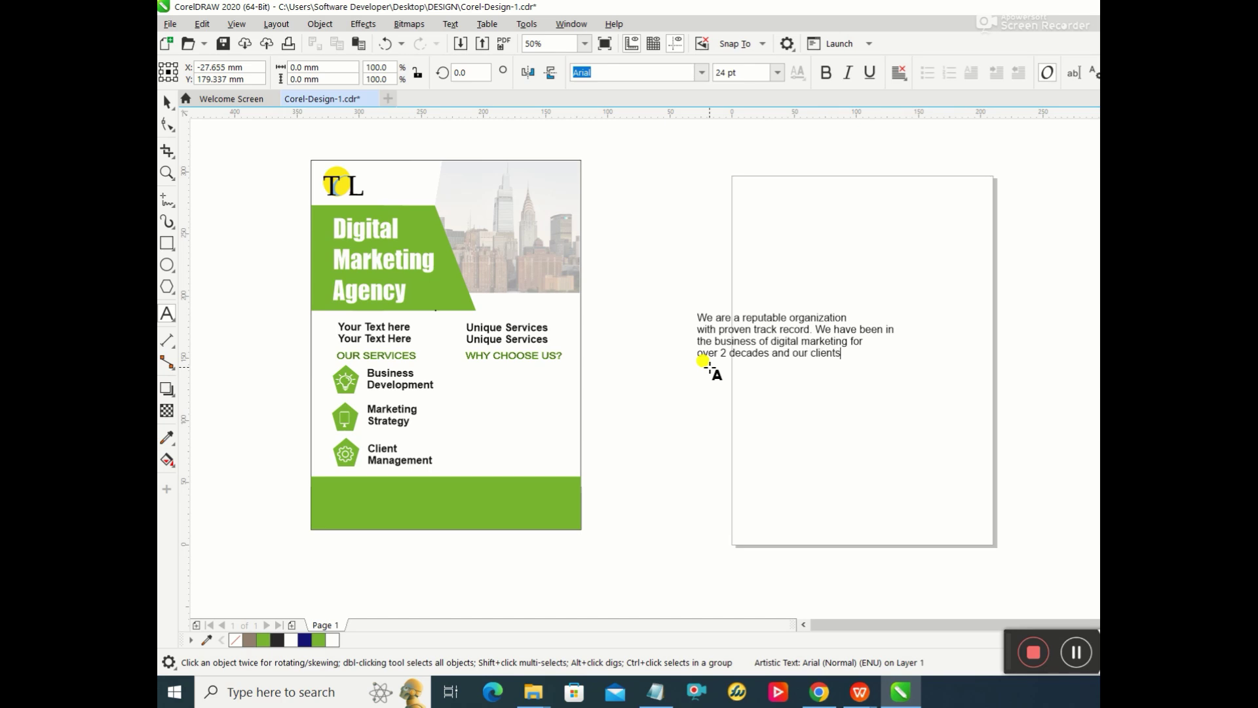
key(Return)
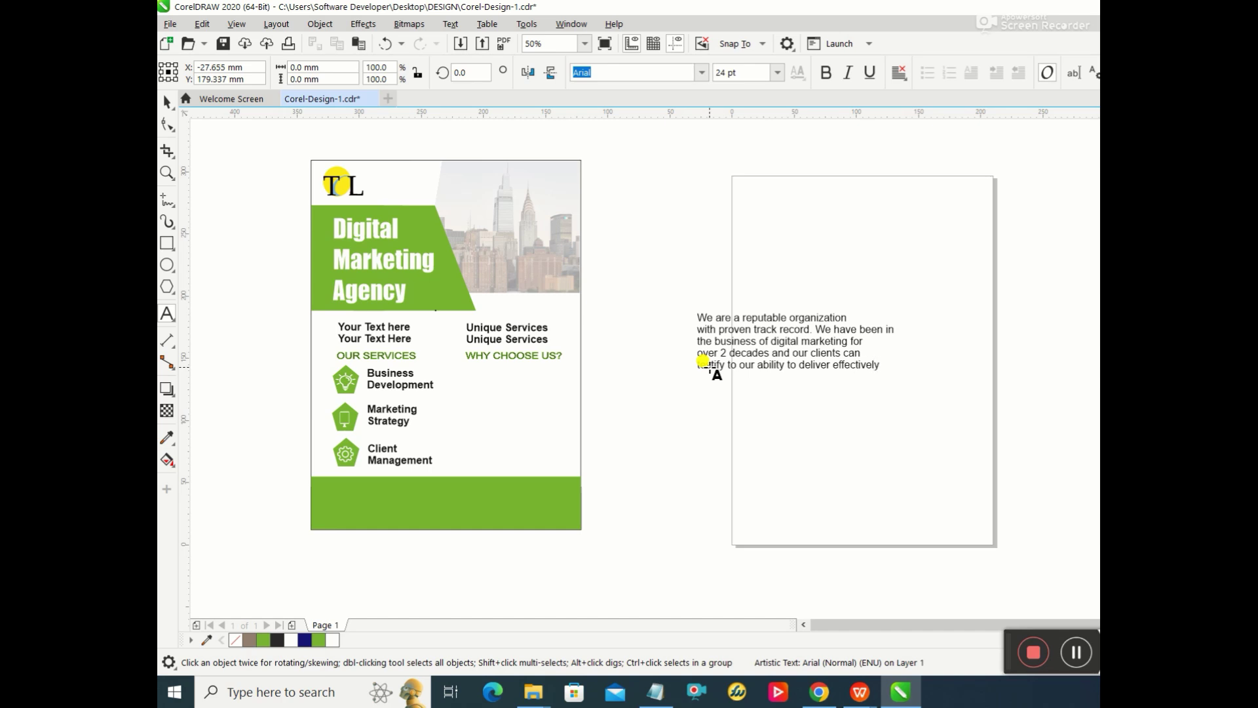
key(Escape)
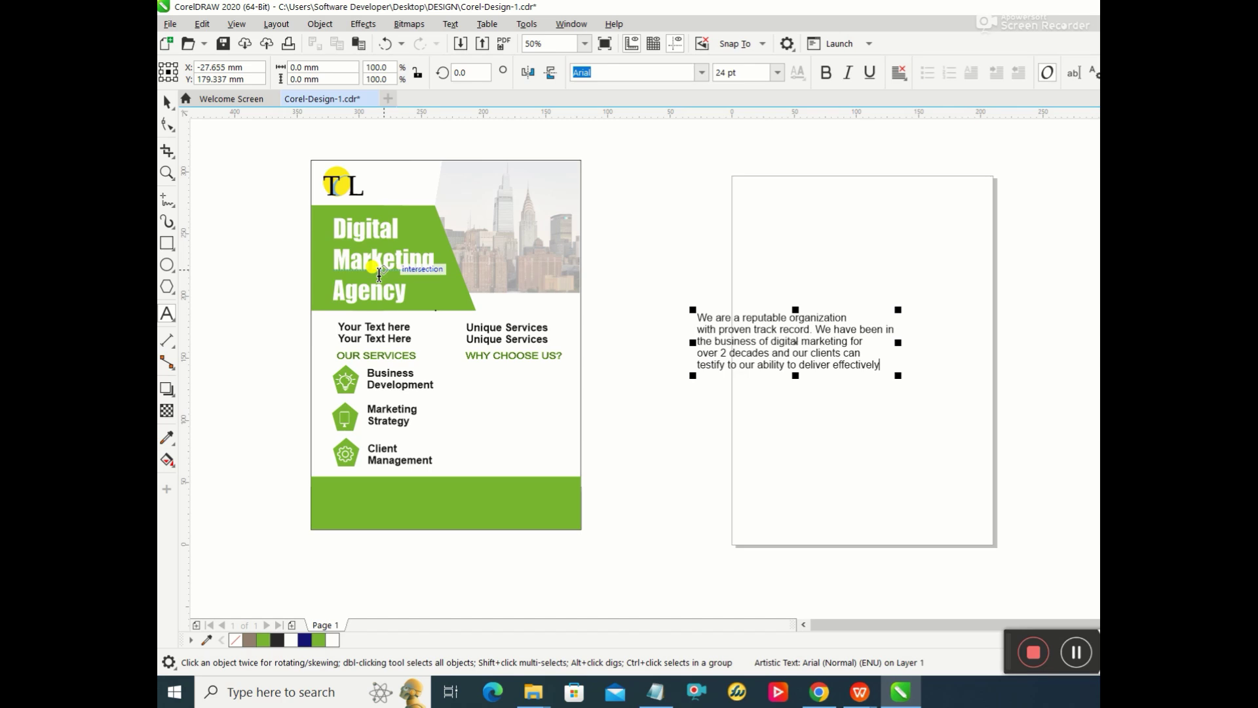
Step: Place the new paragraph under the WHY CHOOSE US? heading and scale it to about 86 mm wide and 31 mm high
click(167, 101)
drag(817, 361, 663, 426)
drag(523, 402, 563, 401)
click(780, 345)
drag(664, 432, 575, 435)
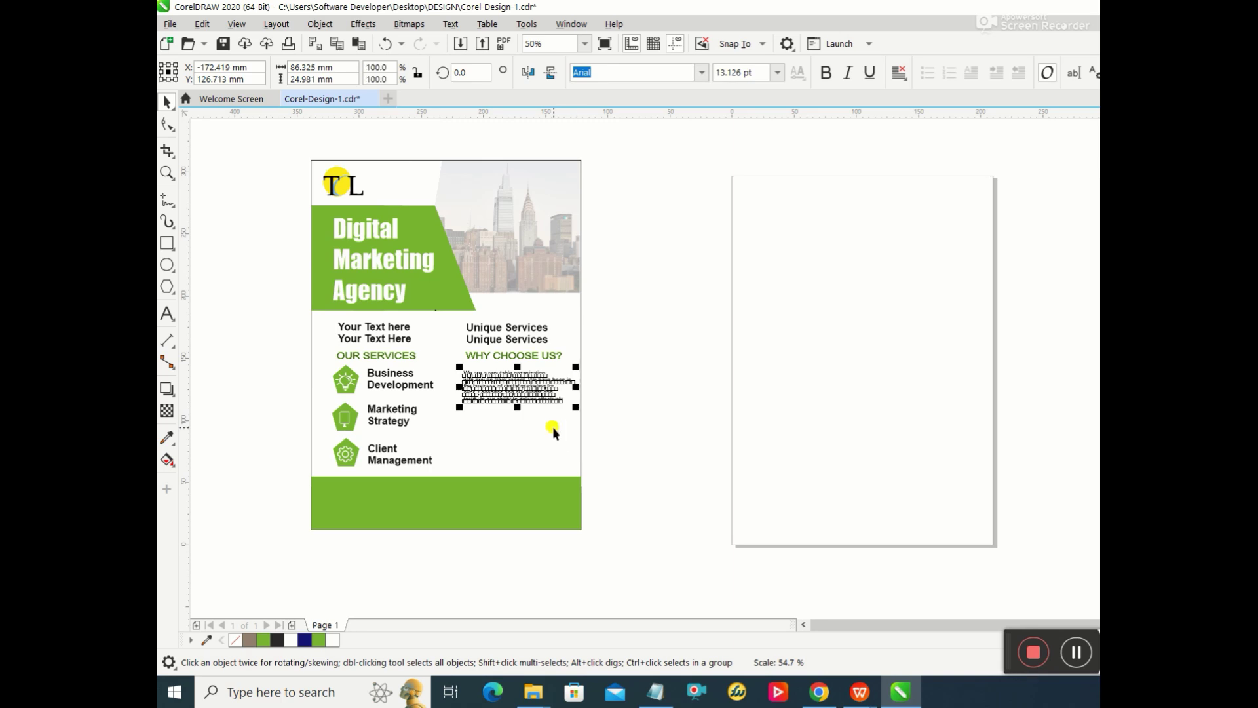
drag(531, 388, 520, 415)
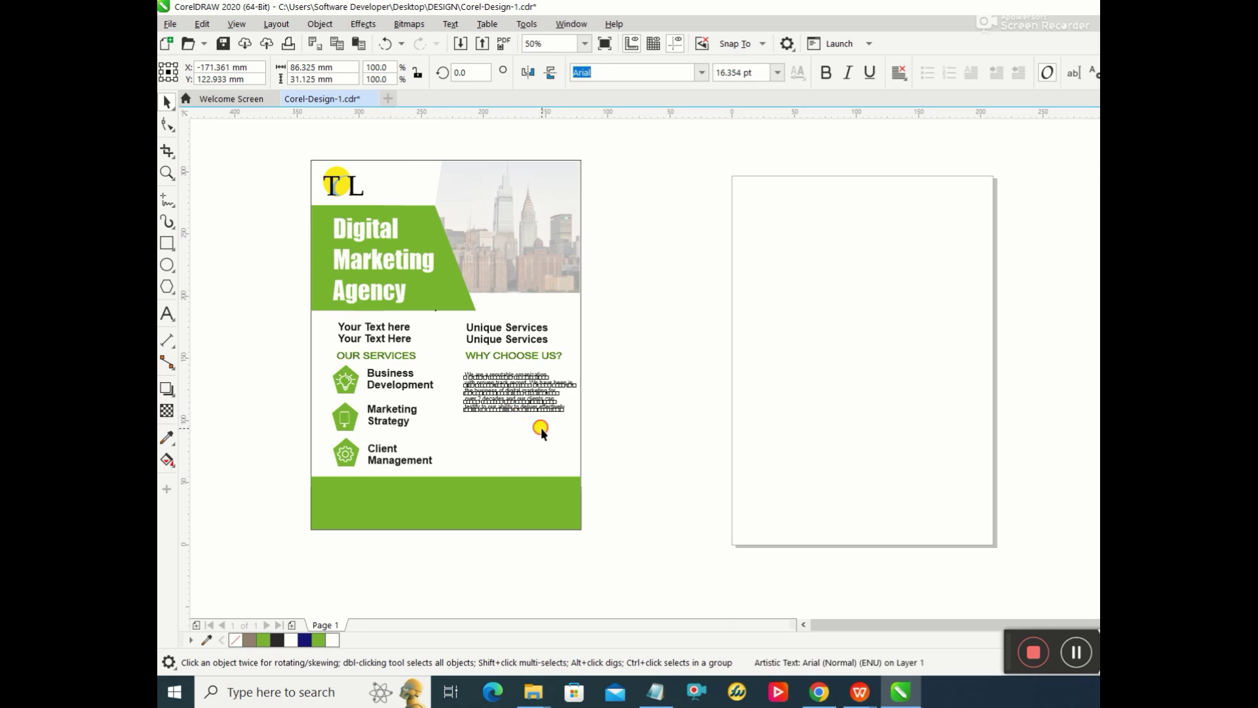
click(542, 429)
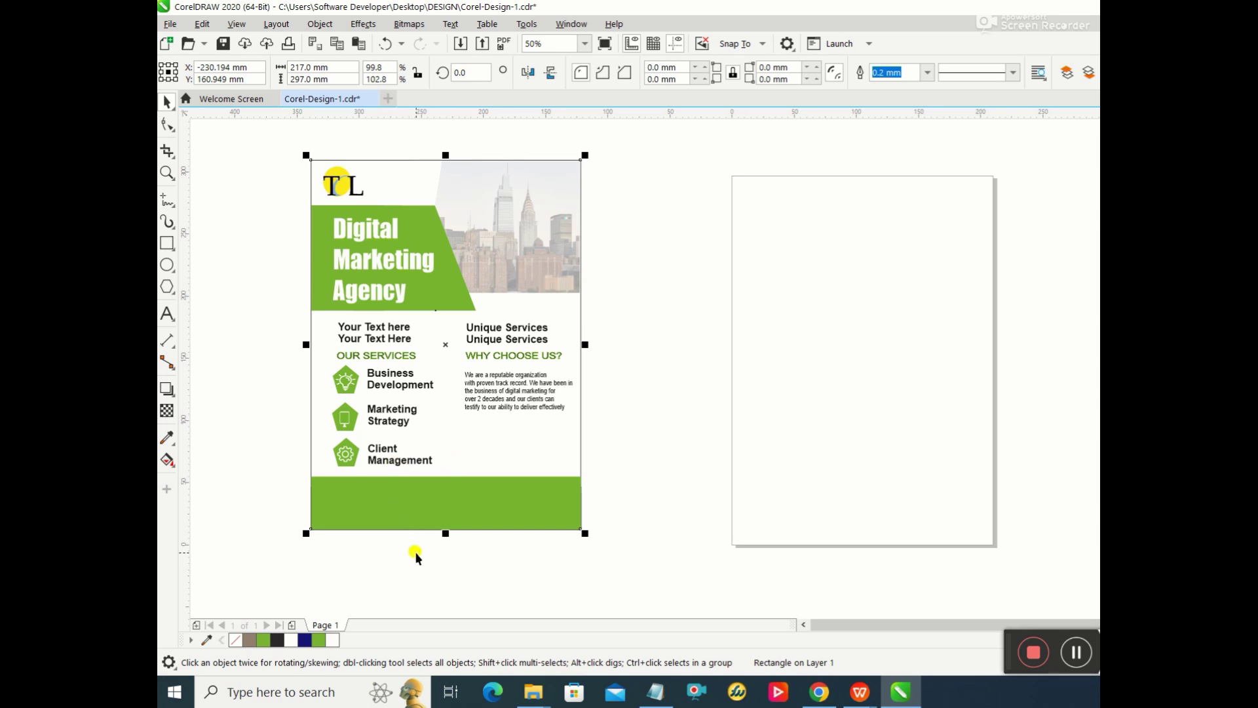
click(167, 313)
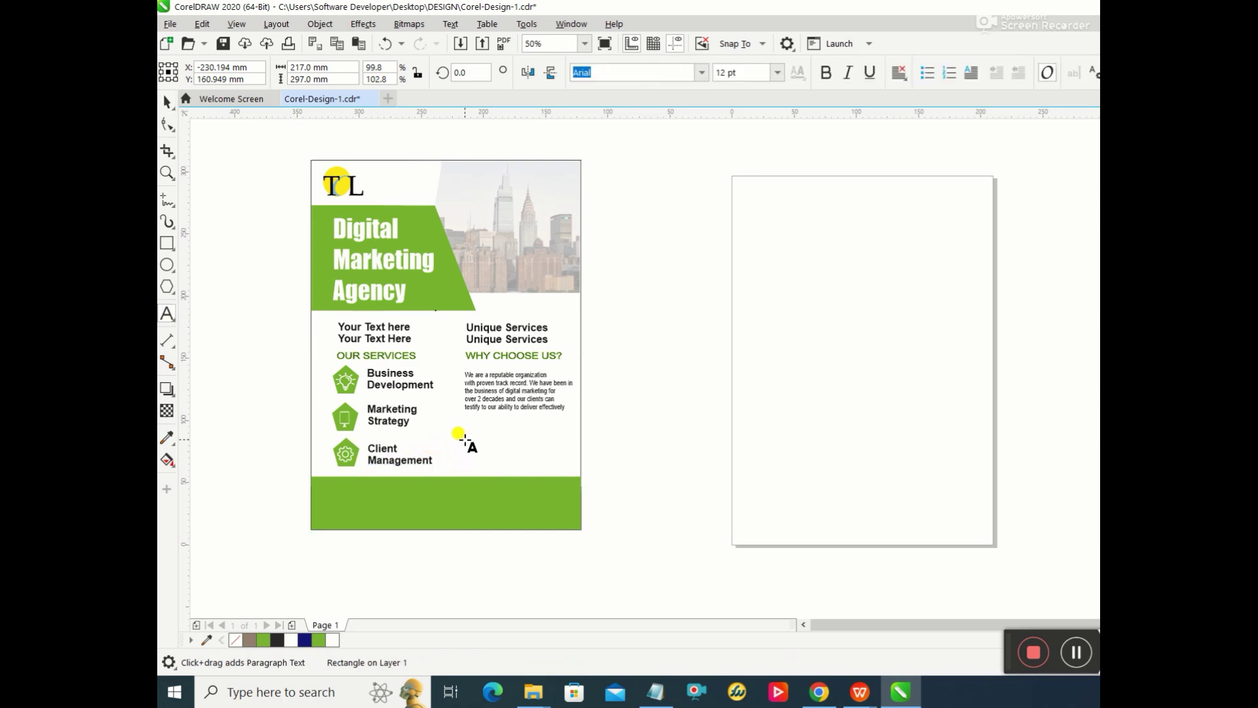
click(167, 264)
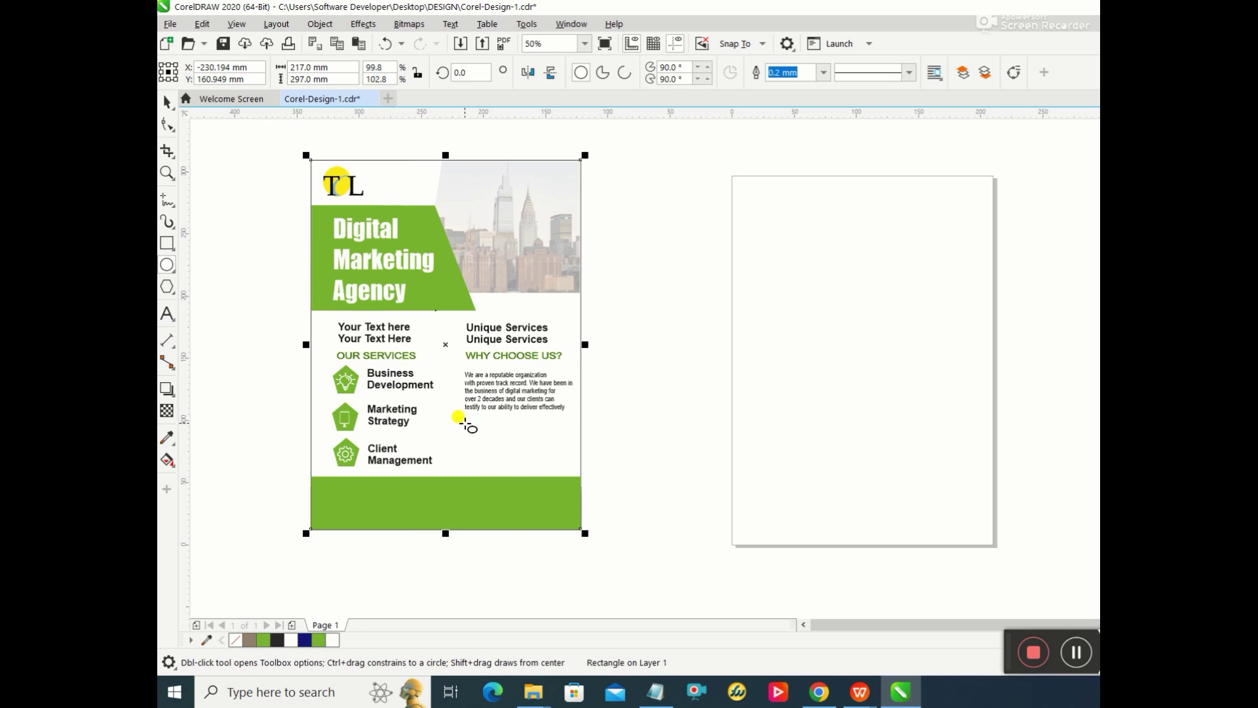
drag(460, 416, 463, 425)
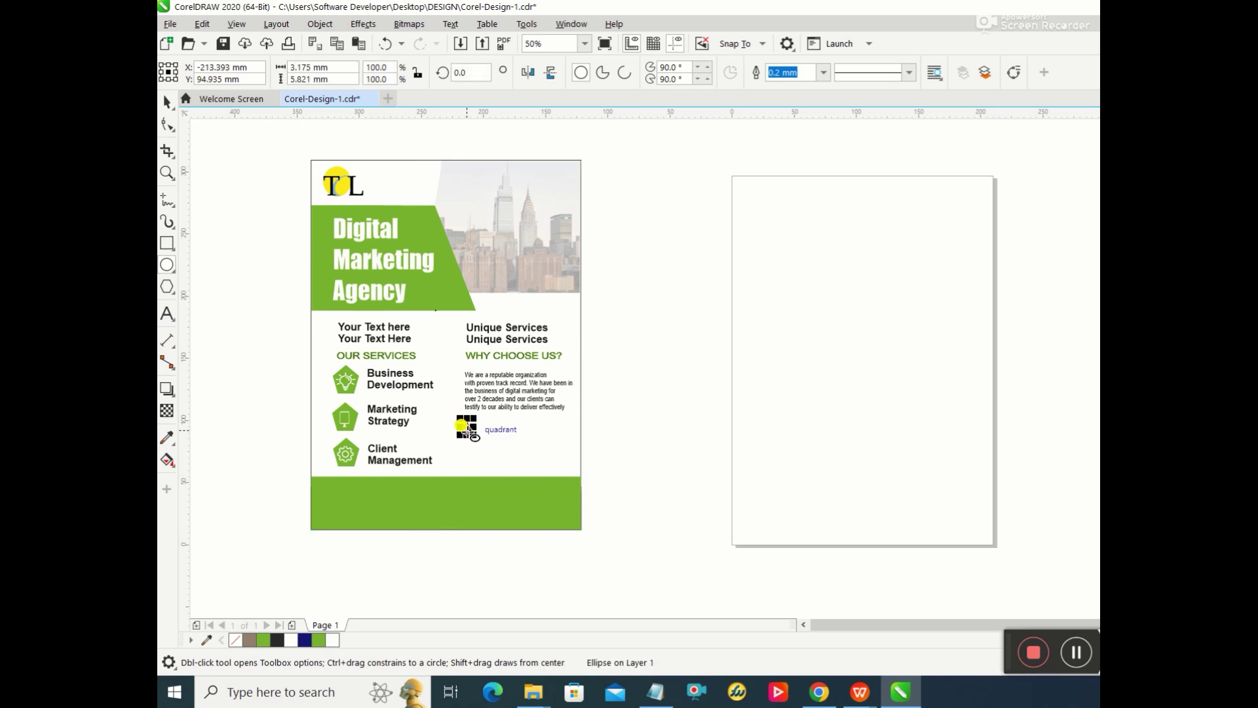
click(169, 99)
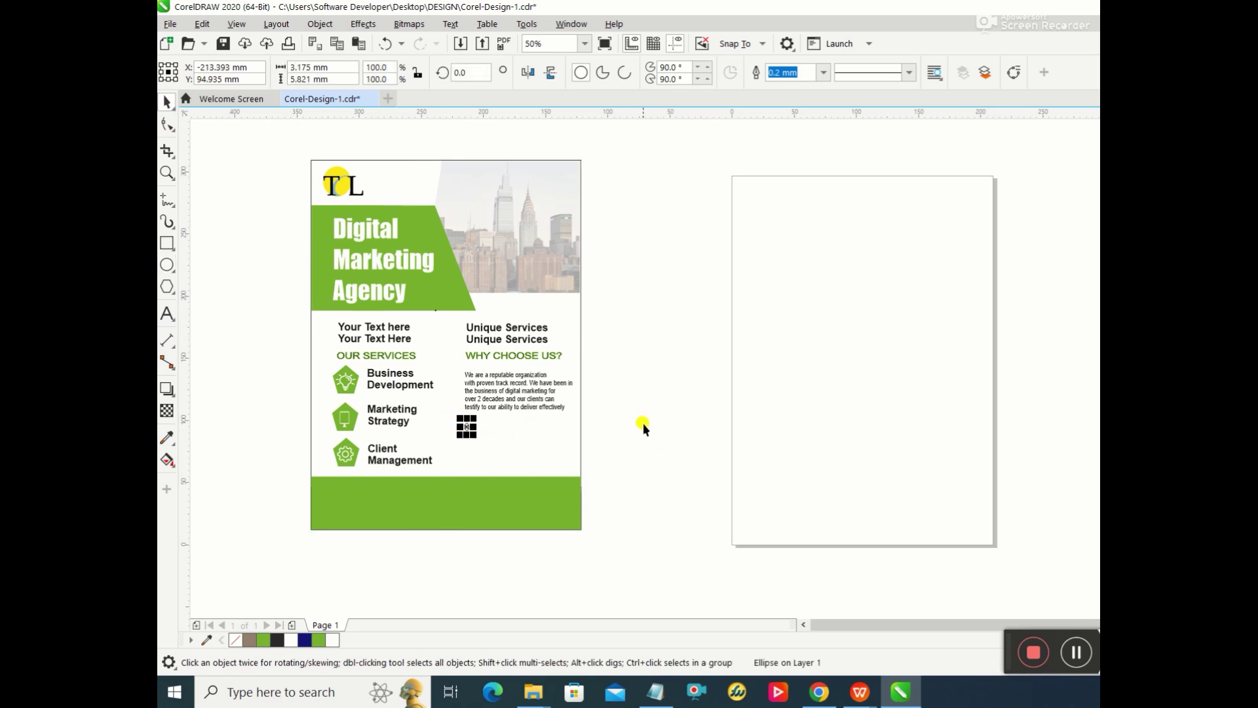
click(506, 449)
click(466, 426)
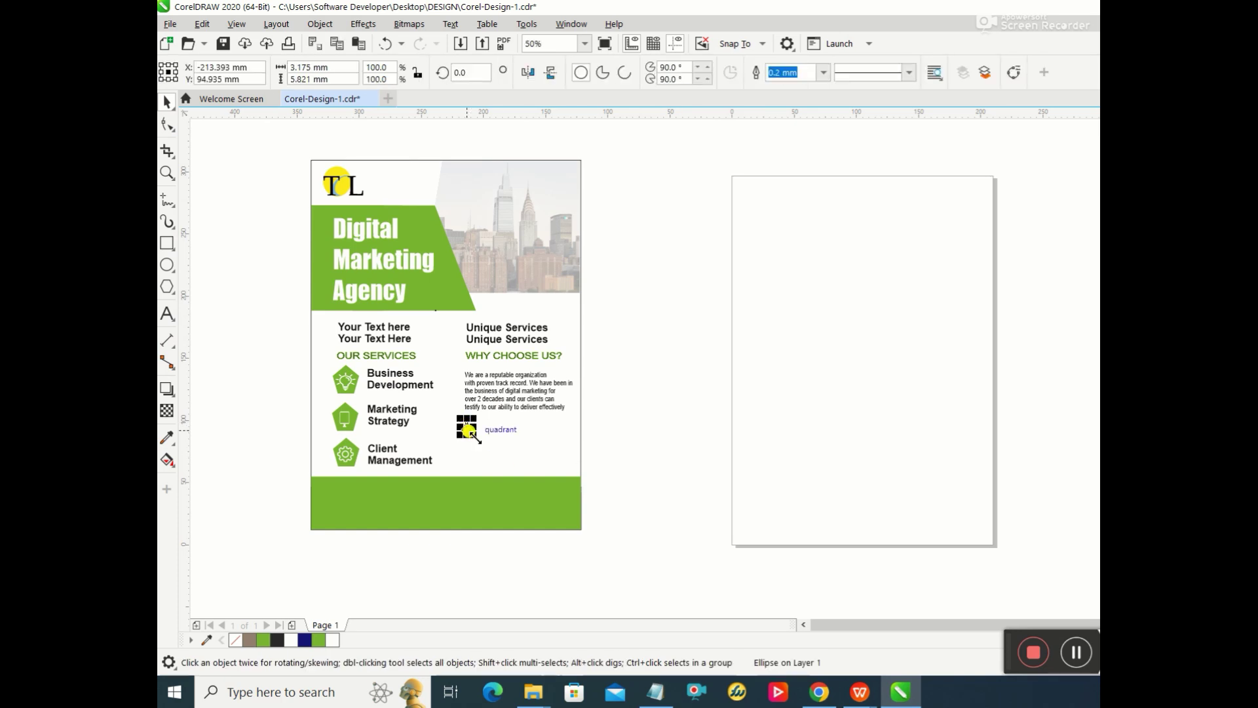
click(489, 439)
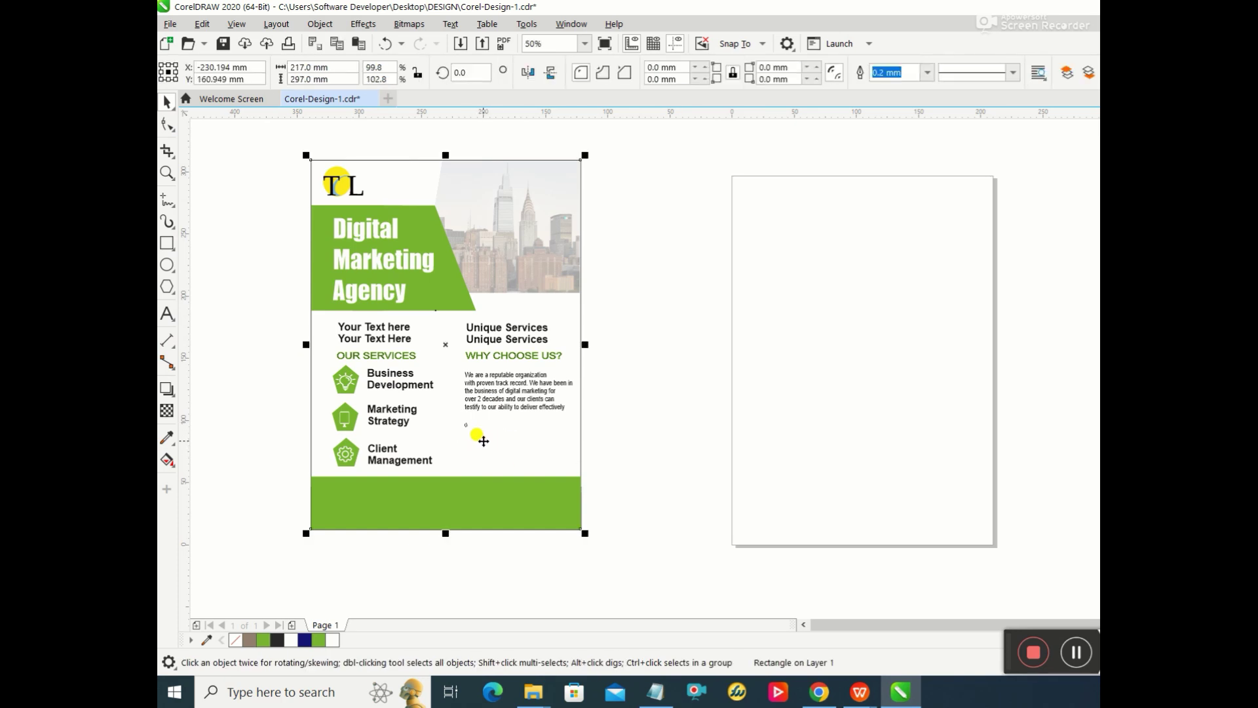
click(462, 426)
click(466, 426)
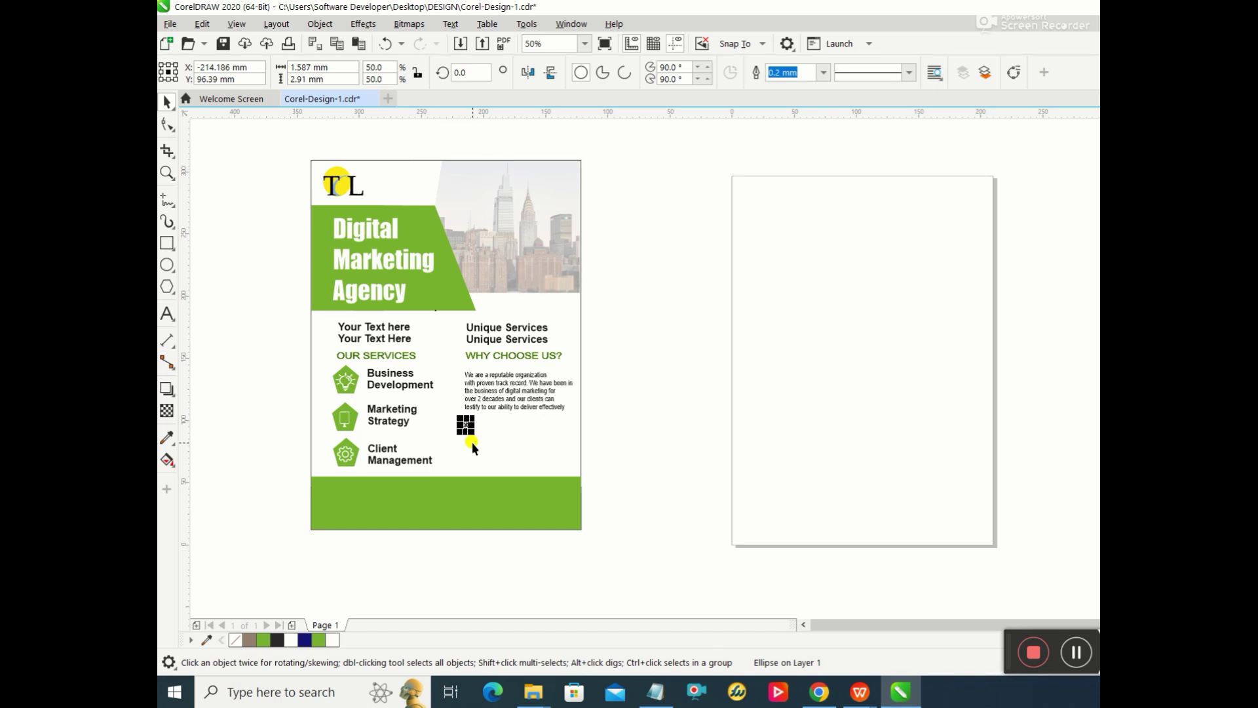
key(Escape)
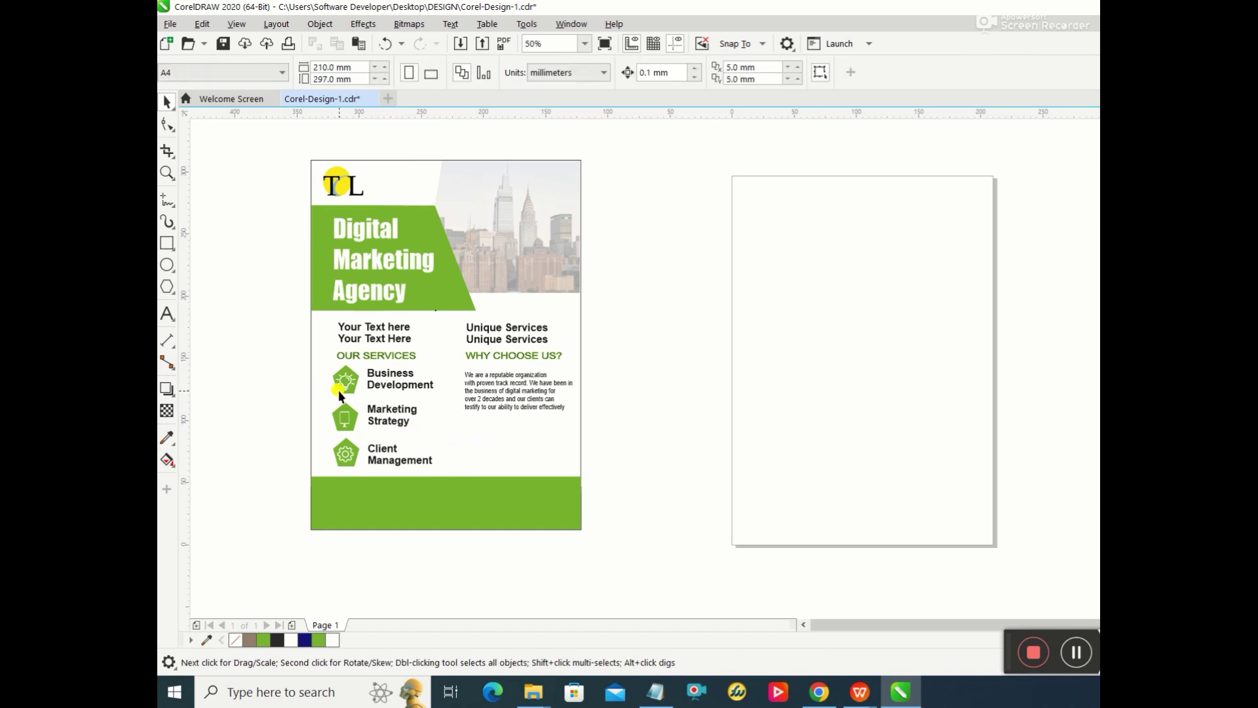
Step: Draw a circle about 5.3 mm in diameter just below the start of the WHY CHOOSE US? paragraph
click(169, 262)
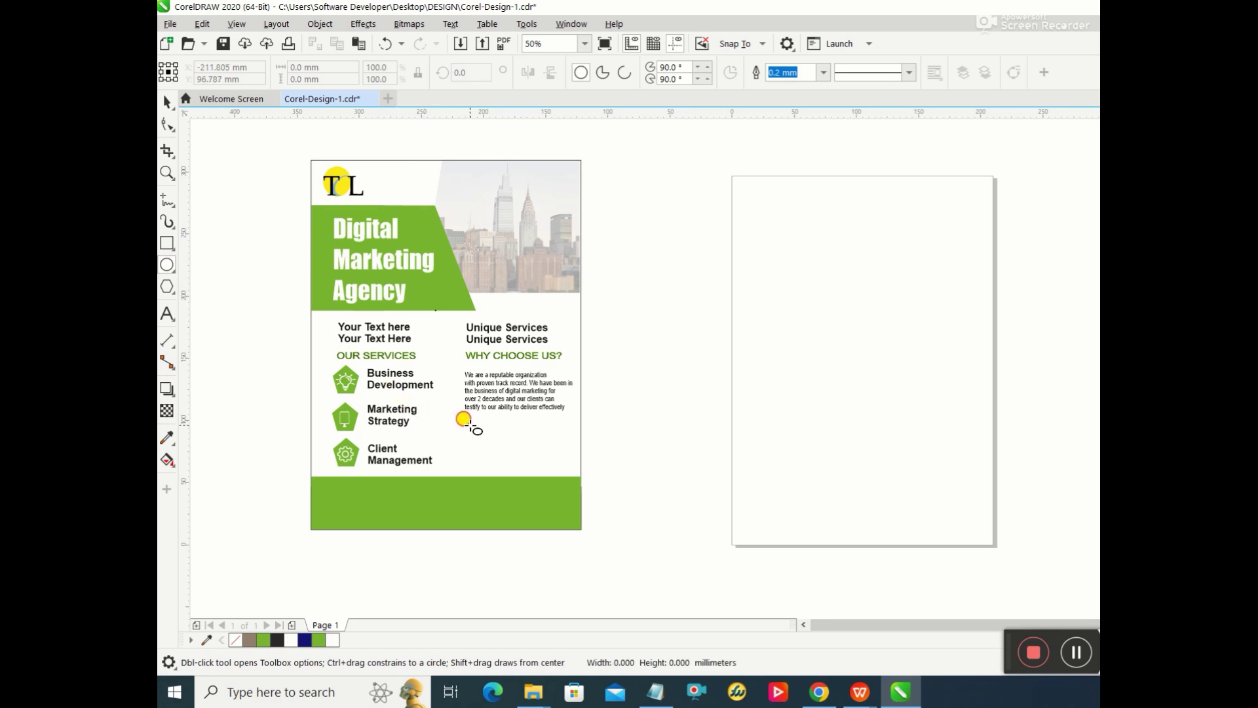
click(465, 422)
click(519, 444)
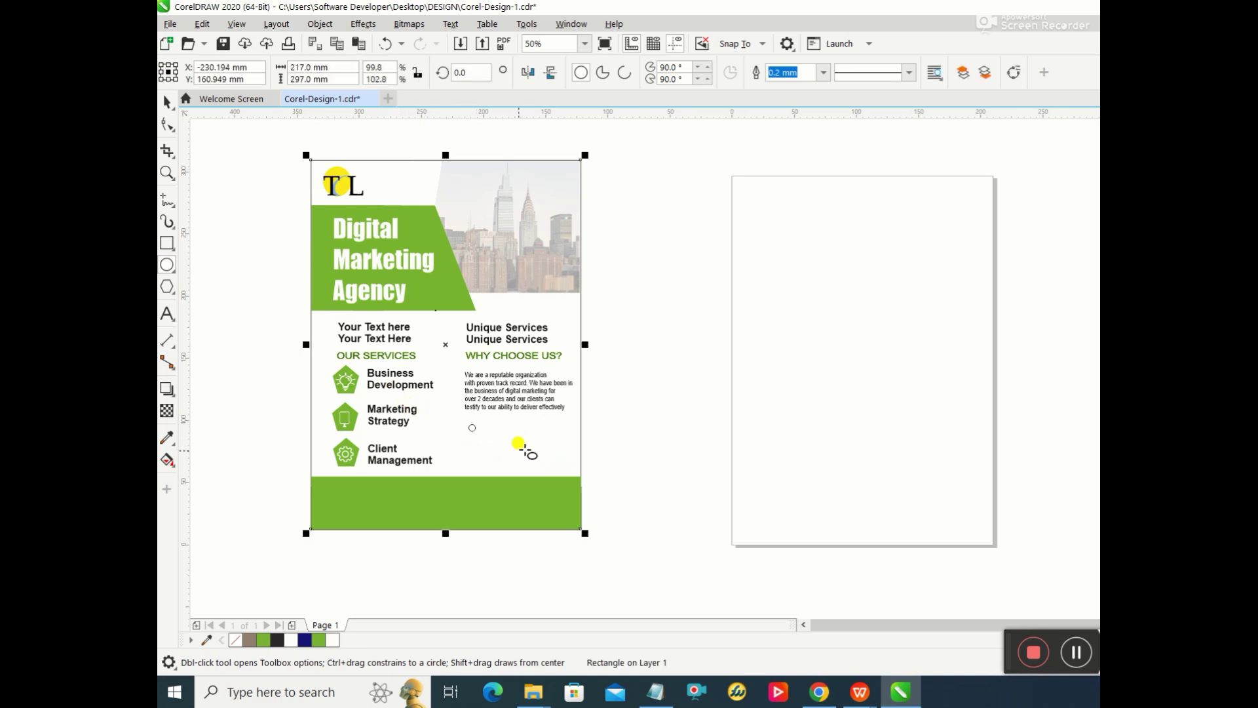
click(167, 103)
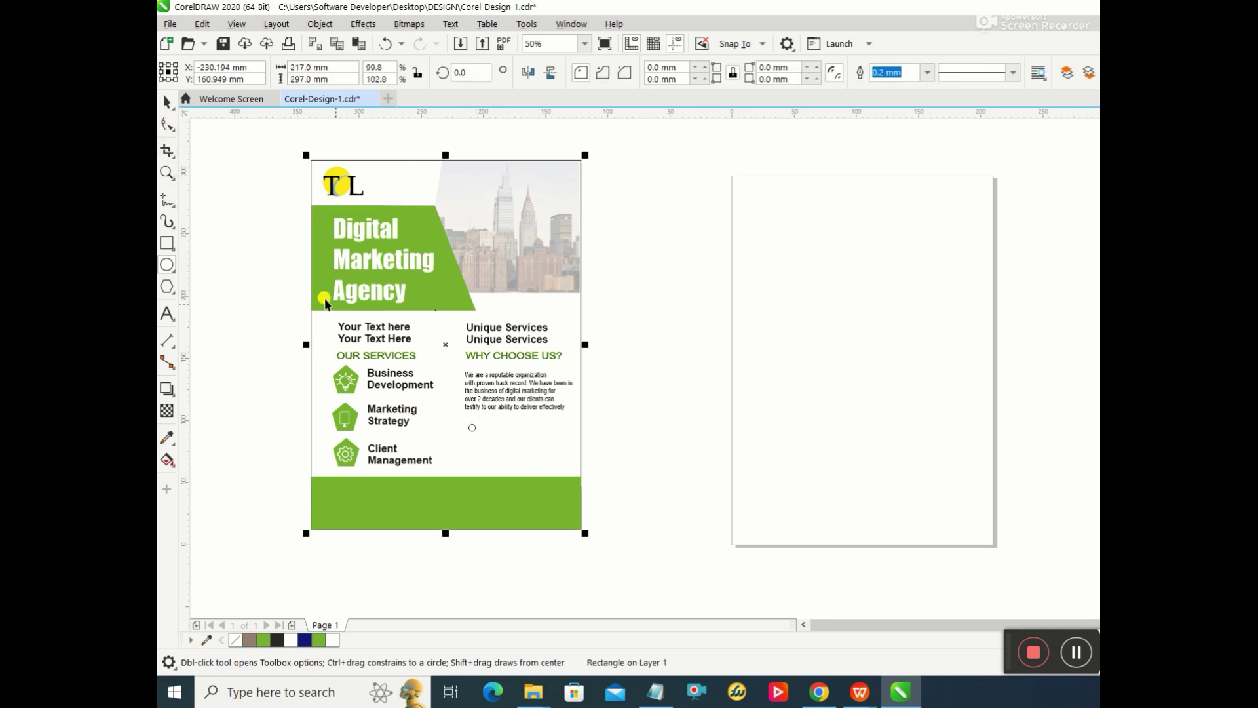
click(469, 427)
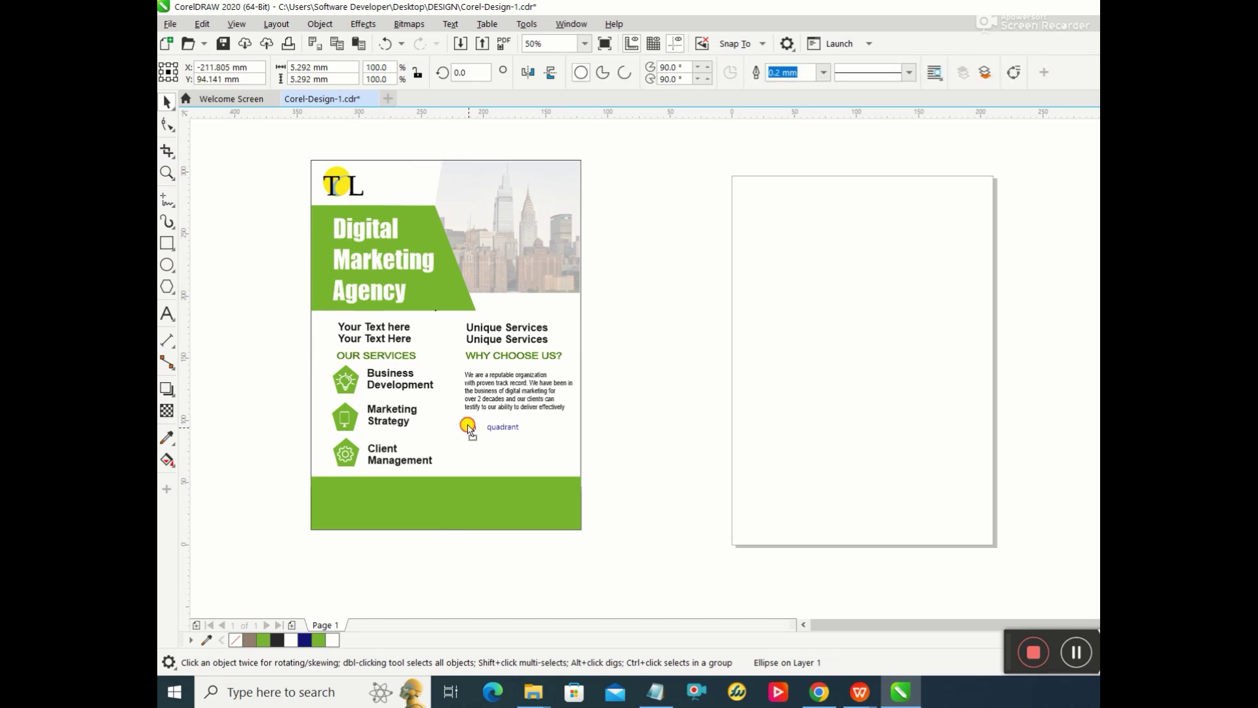
drag(469, 427, 465, 426)
click(629, 462)
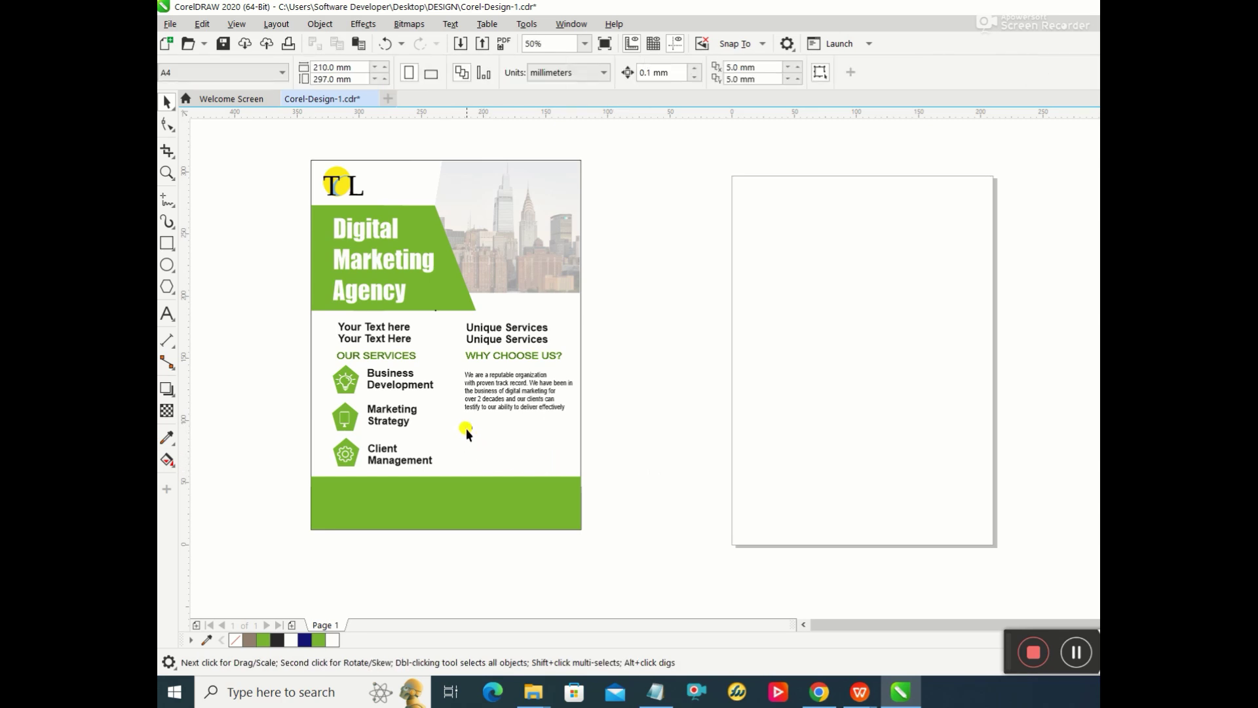
Step: Nudge the small circle slightly left toward the left edge of the paragraph above it
click(466, 427)
key(Left)
key(Left)
key(Left)
key(Left)
key(Left)
key(Left)
key(Left)
key(Left)
key(Left)
key(Left)
key(Left)
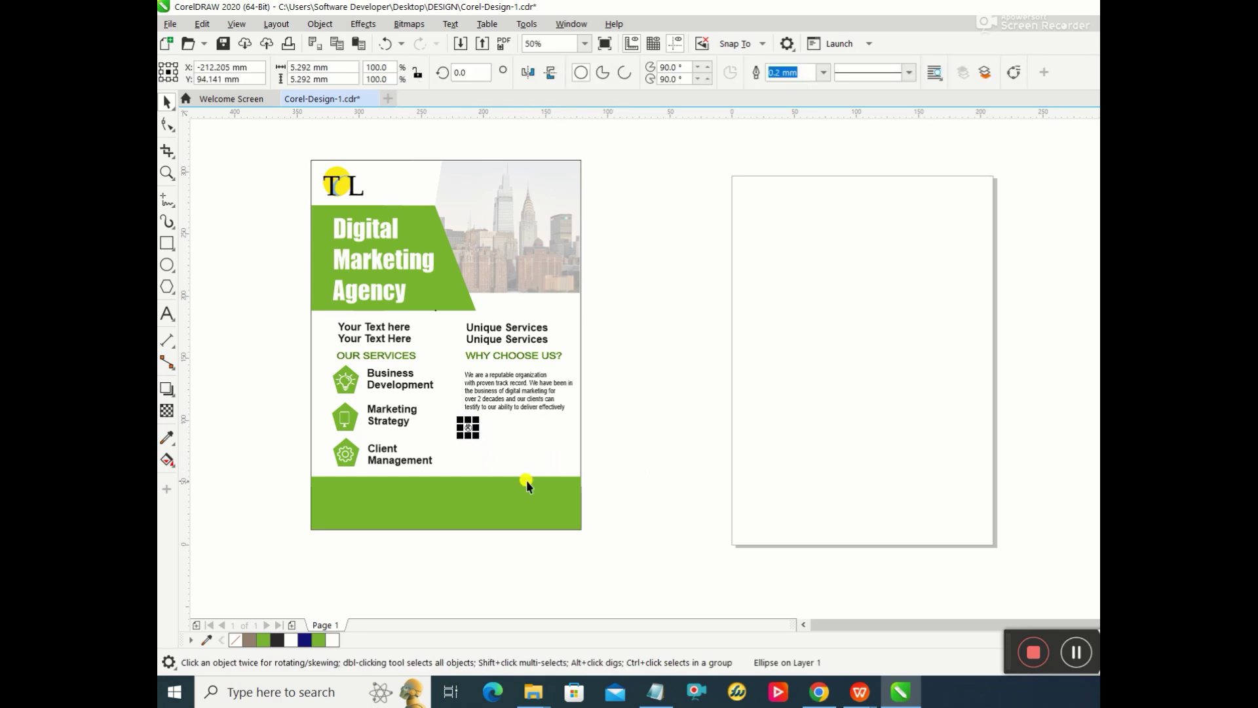
Step: Nudge the small circle to about X -213.4 mm, Y 99.1 mm, close beneath the start of the WHY CHOOSE US? paragraph
key(Left)
key(Left)
key(Left)
key(Left)
key(Left)
key(Left)
key(Left)
key(Left)
key(Up)
key(Up)
key(Up)
key(Up)
key(Up)
key(Up)
key(Up)
key(Up)
key(Up)
key(Up)
key(Up)
key(Up)
key(Up)
key(Up)
click(629, 441)
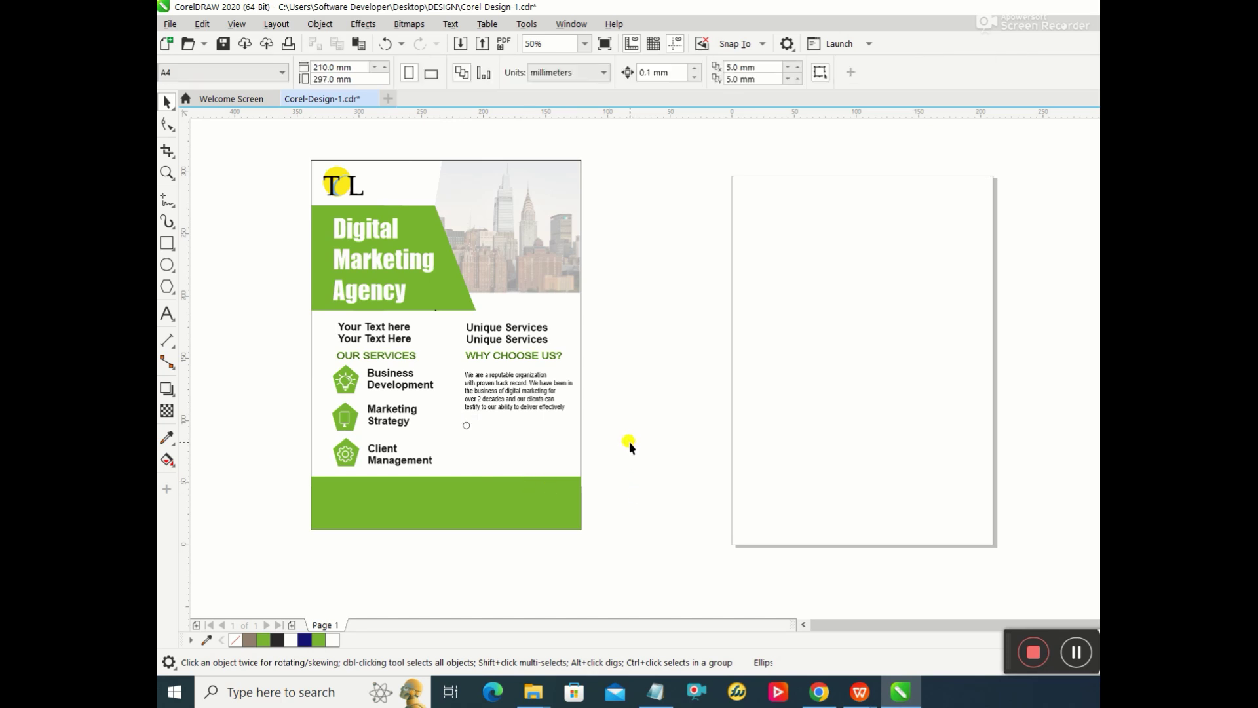
click(462, 427)
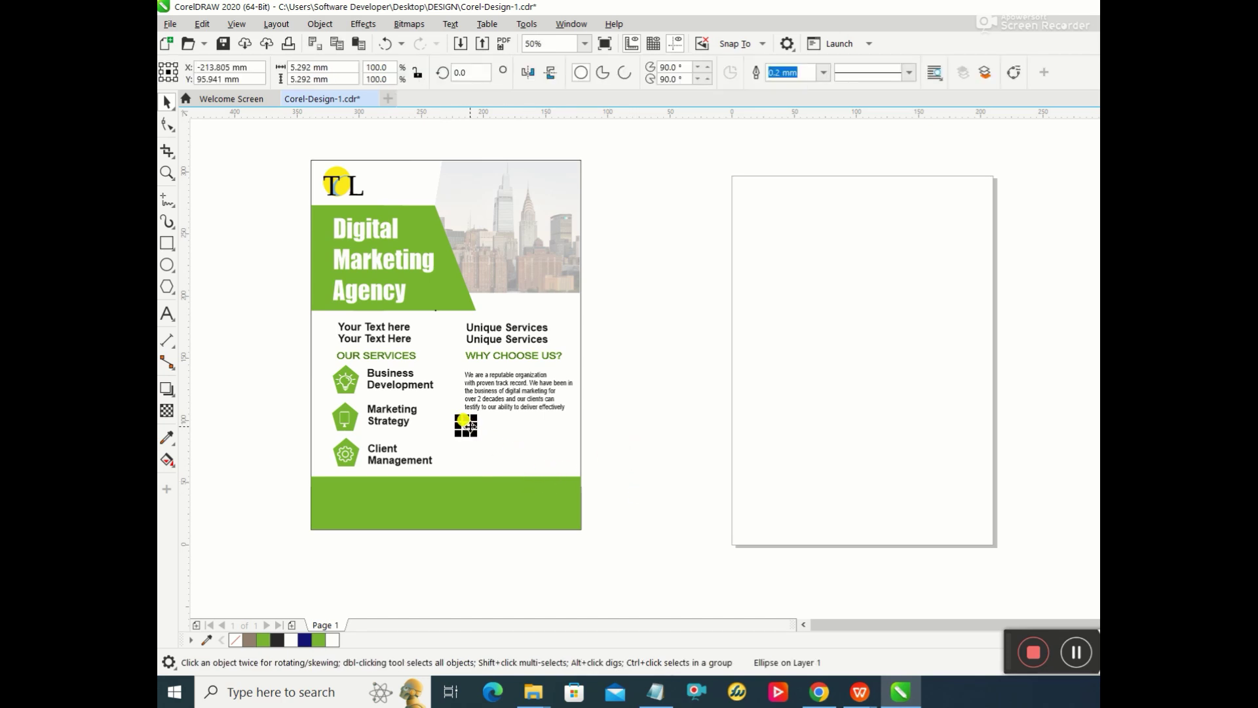
key(Up)
key(Up)
key(Up)
key(Up)
key(Up)
key(Up)
key(Up)
key(Up)
key(Up)
key(Up)
key(Up)
key(Up)
key(Up)
key(Up)
key(Up)
key(Up)
key(Up)
key(Up)
key(Up)
click(492, 425)
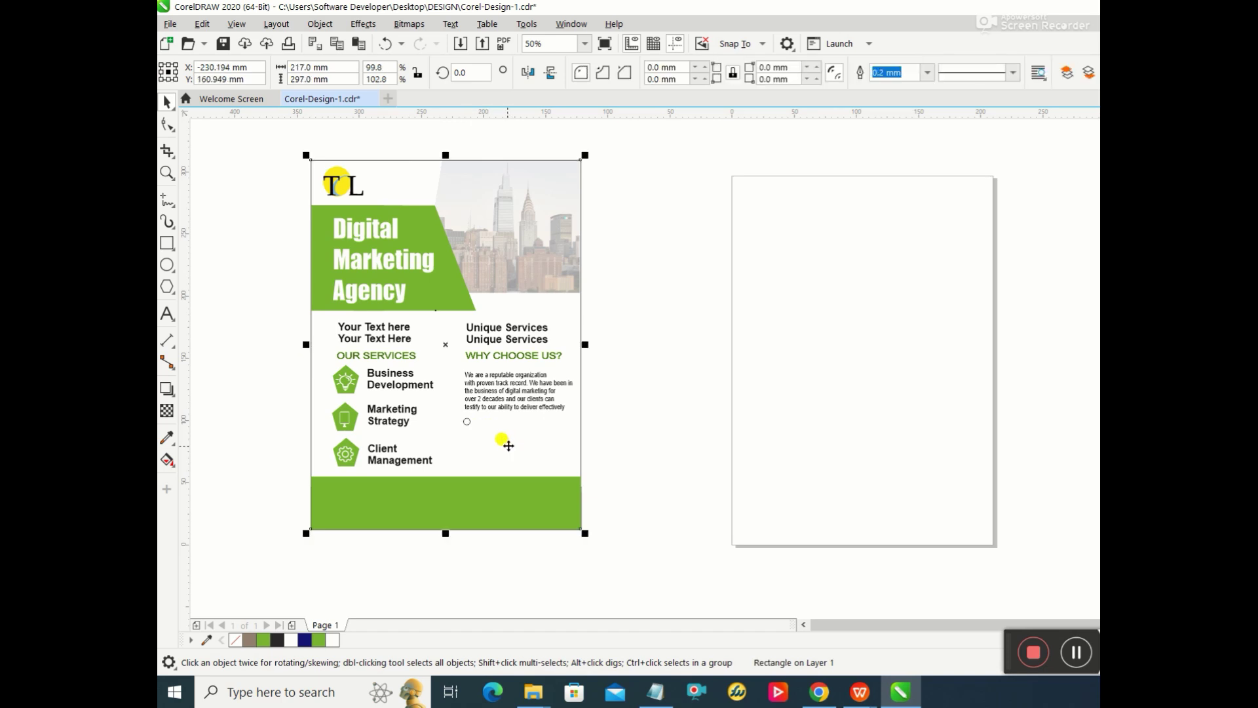
Step: Duplicate the small circle and move the copy straight down to about 8 mm below the original
click(467, 426)
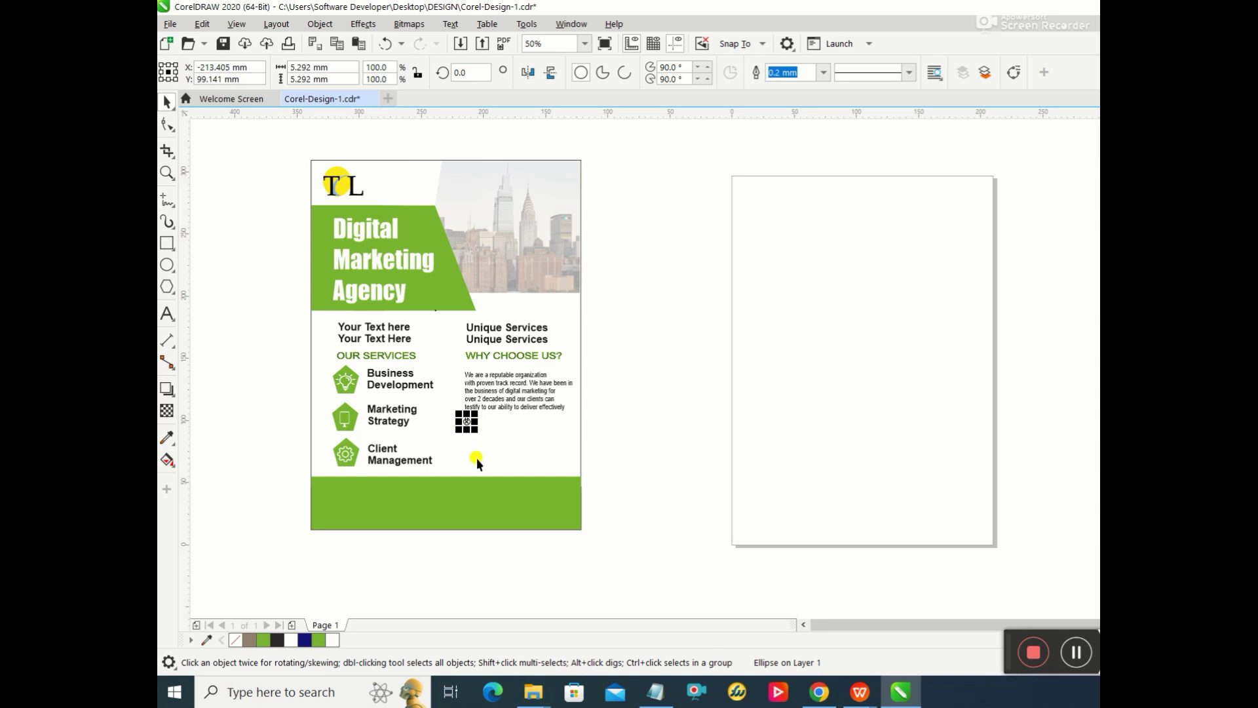
key(Down)
key(Down)
key(Down)
click(476, 457)
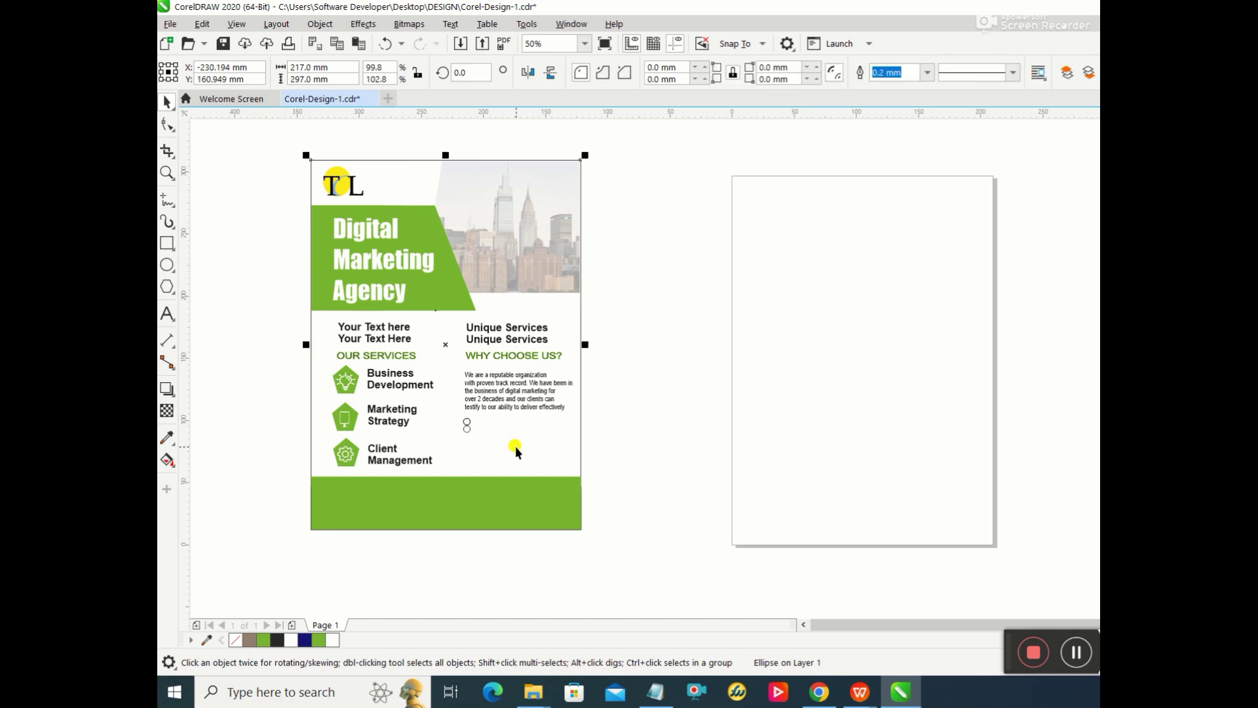
click(467, 429)
key(Down)
key(Down)
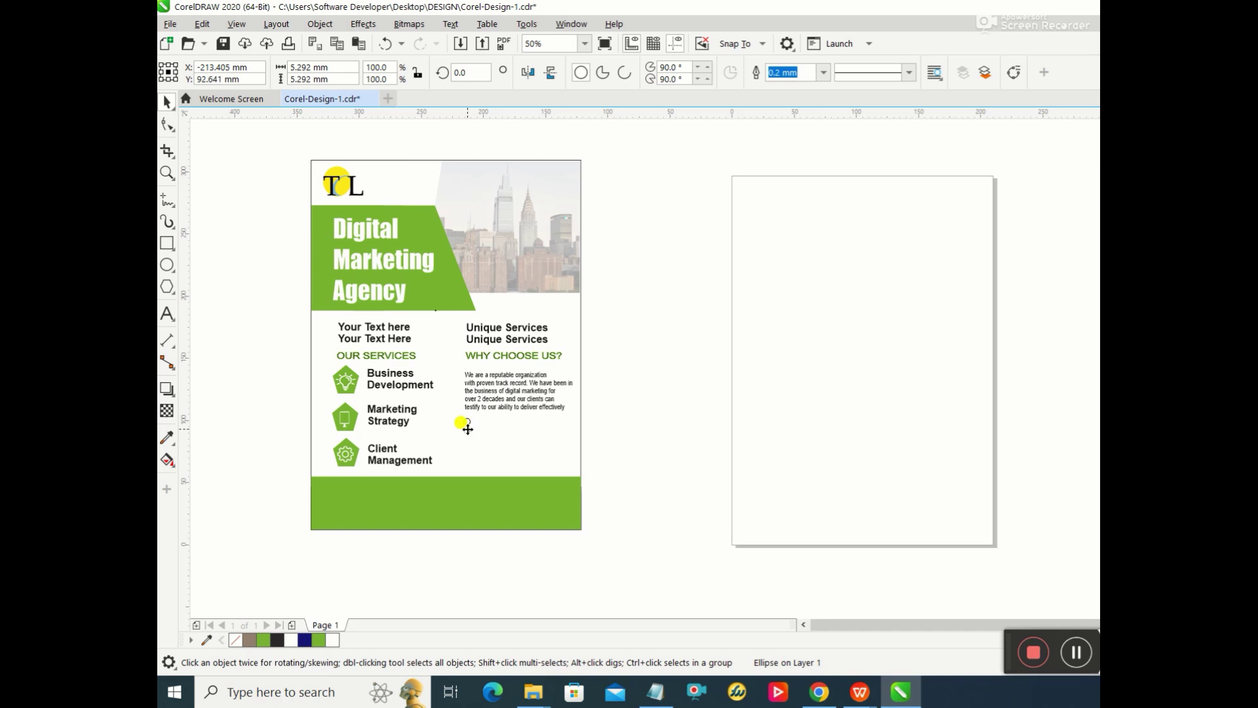
click(535, 451)
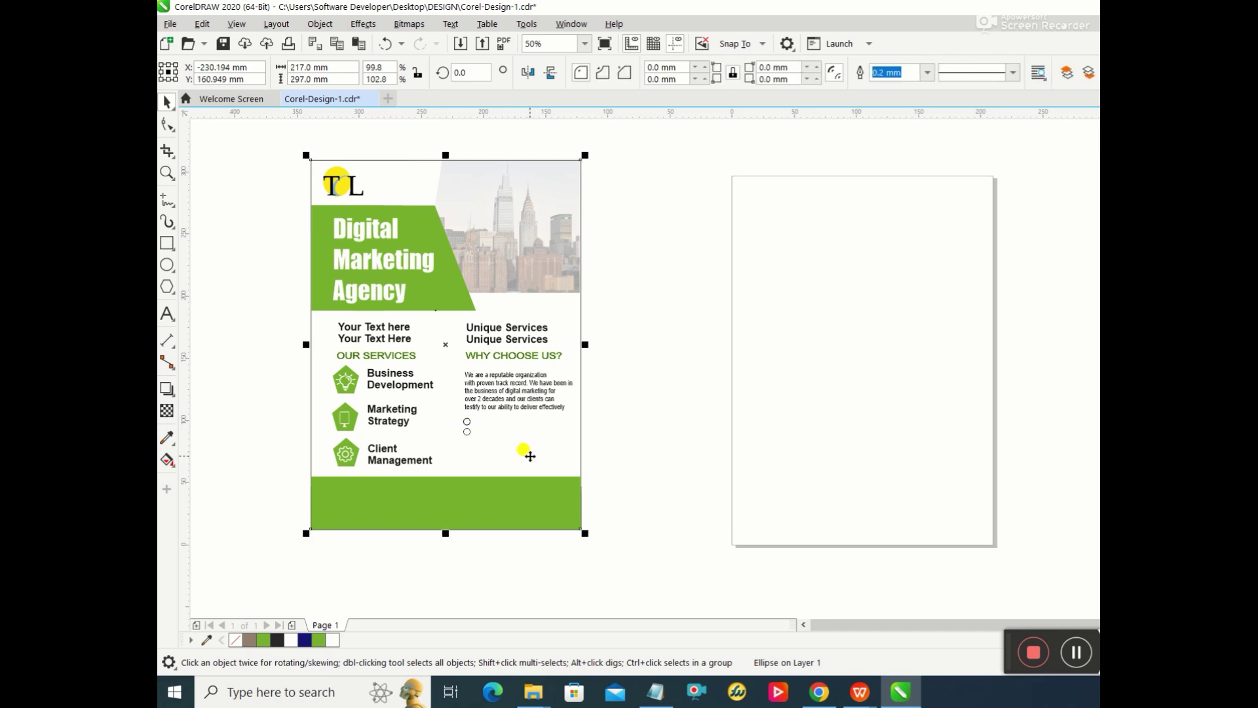
Step: Duplicate the top circle again and place the copy about 16 mm below it as a third, evenly spaced bullet
click(467, 422)
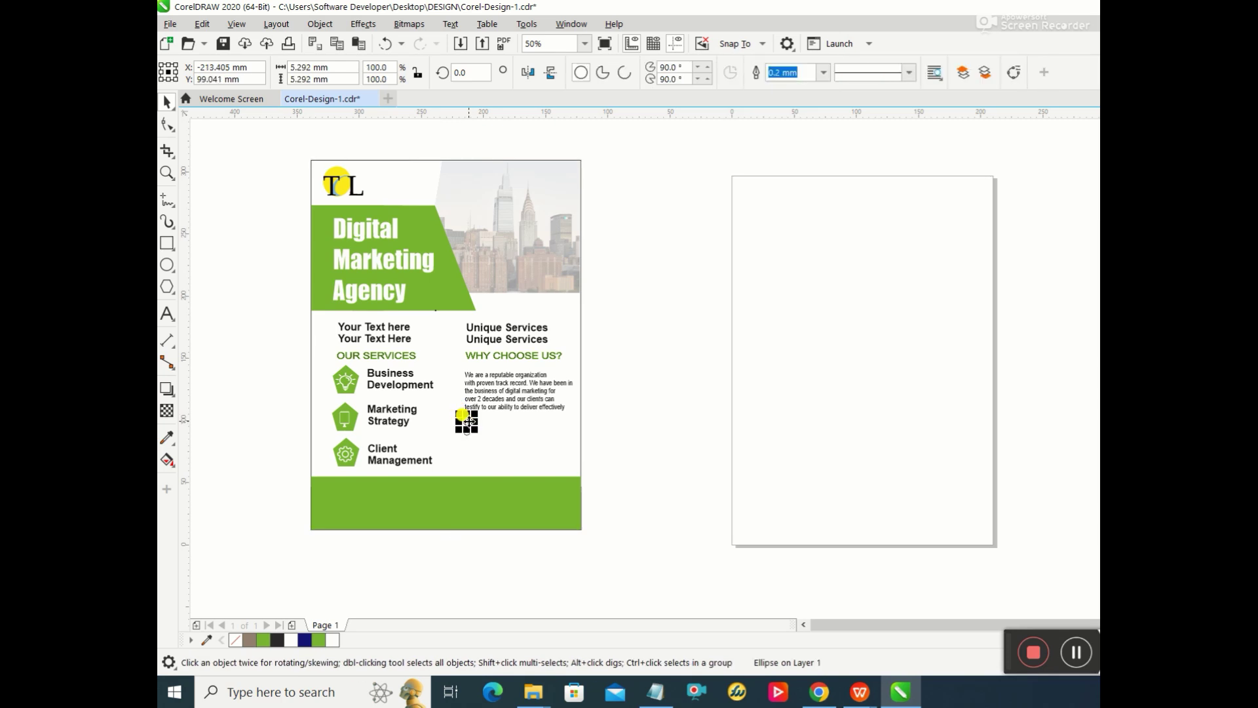
key(Down)
key(Down)
key(Down)
key(Down)
key(Down)
click(524, 431)
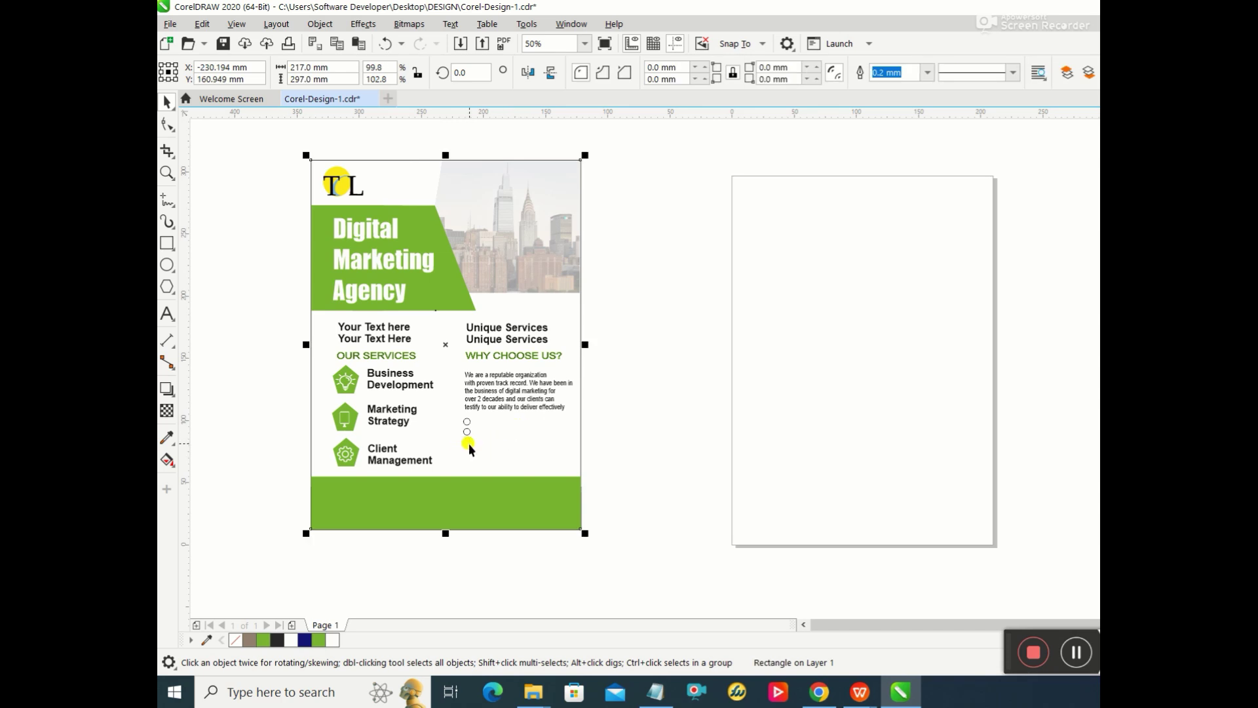
click(467, 438)
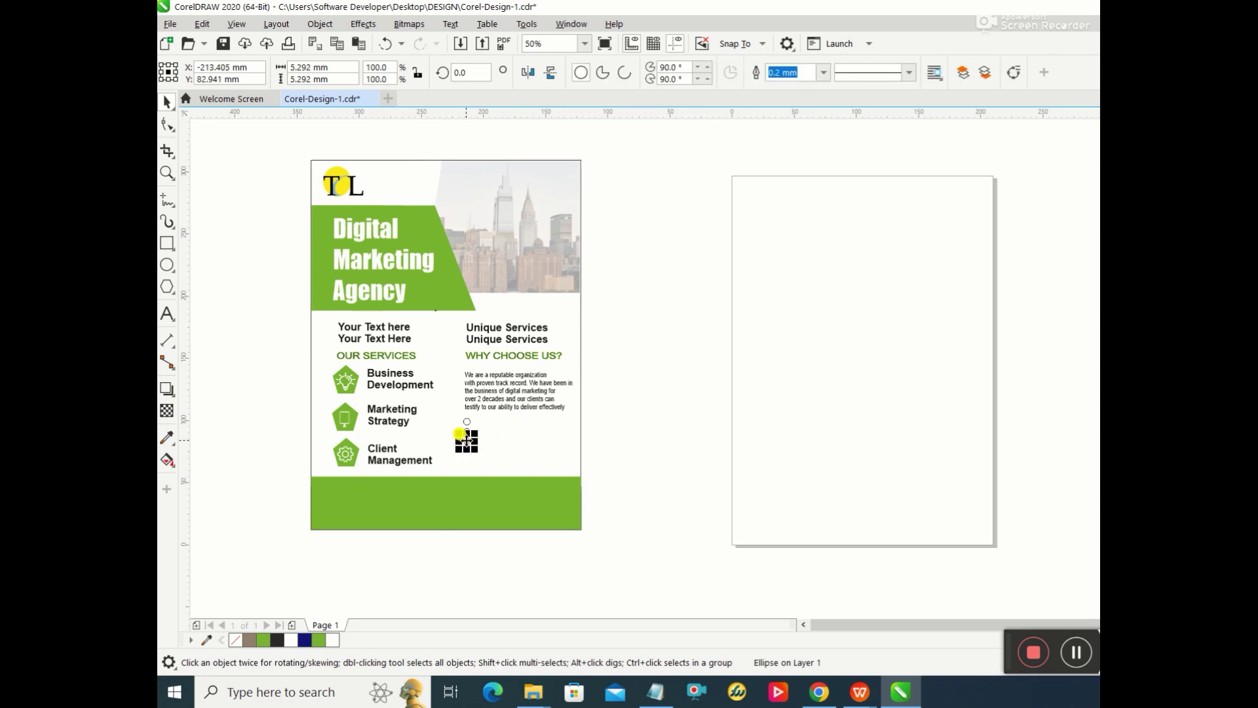
click(525, 416)
click(466, 441)
click(520, 422)
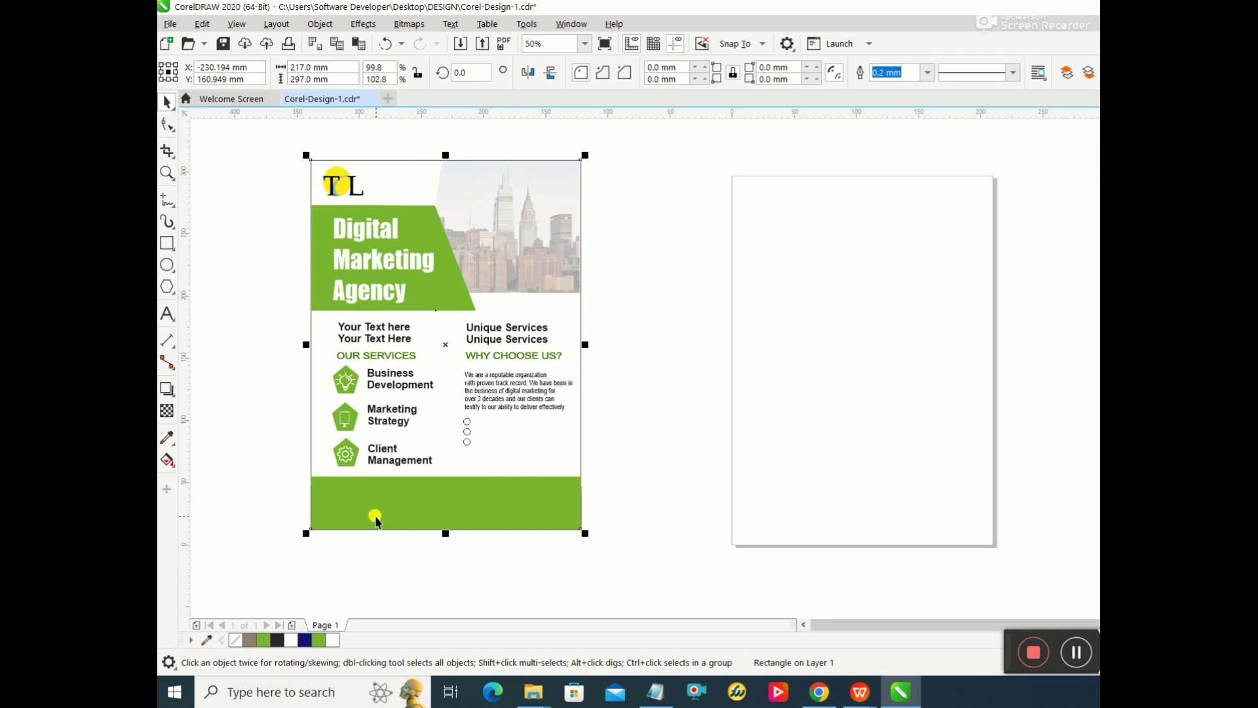
Step: Try to apply the footer band's sampled green to the top bullet circle, and undo the fill
click(166, 437)
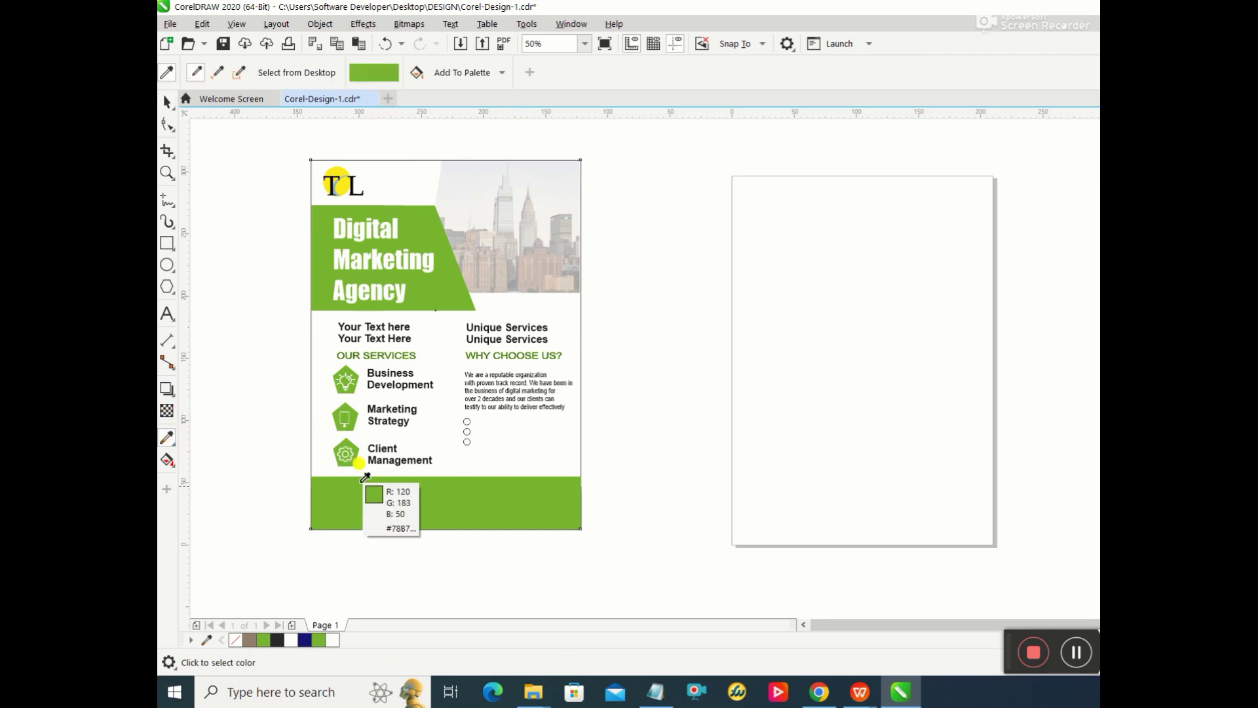
click(403, 488)
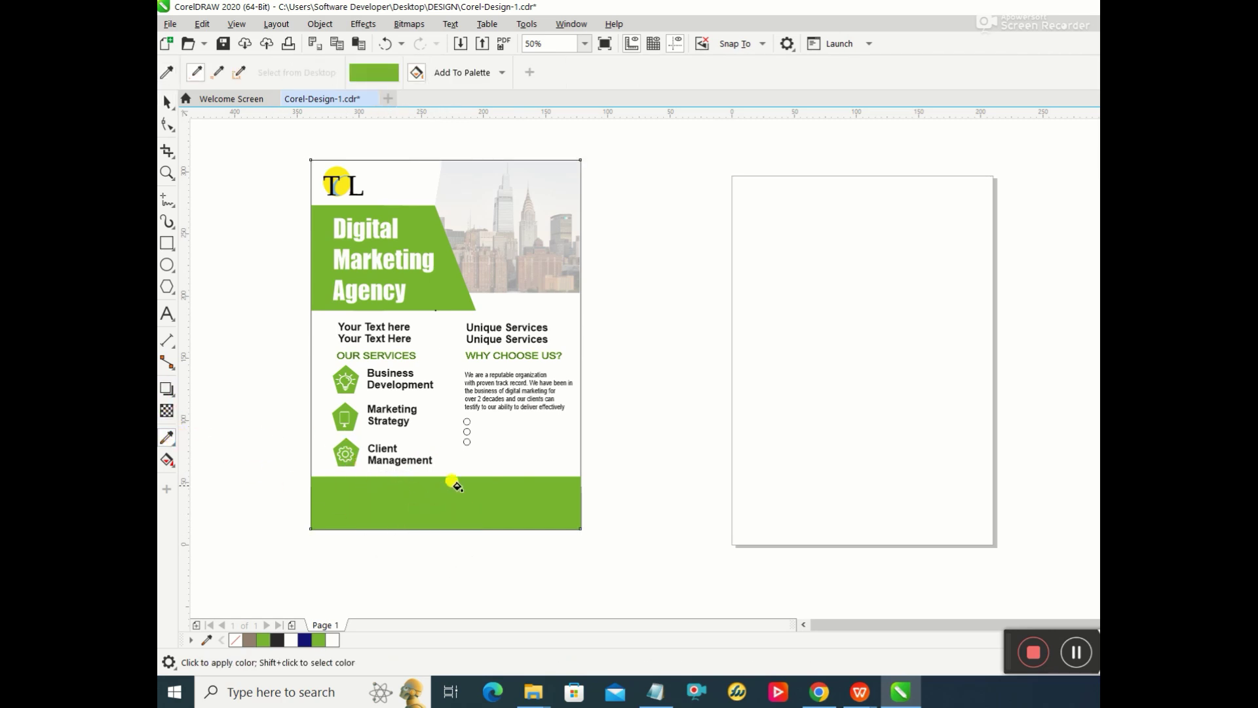
click(458, 413)
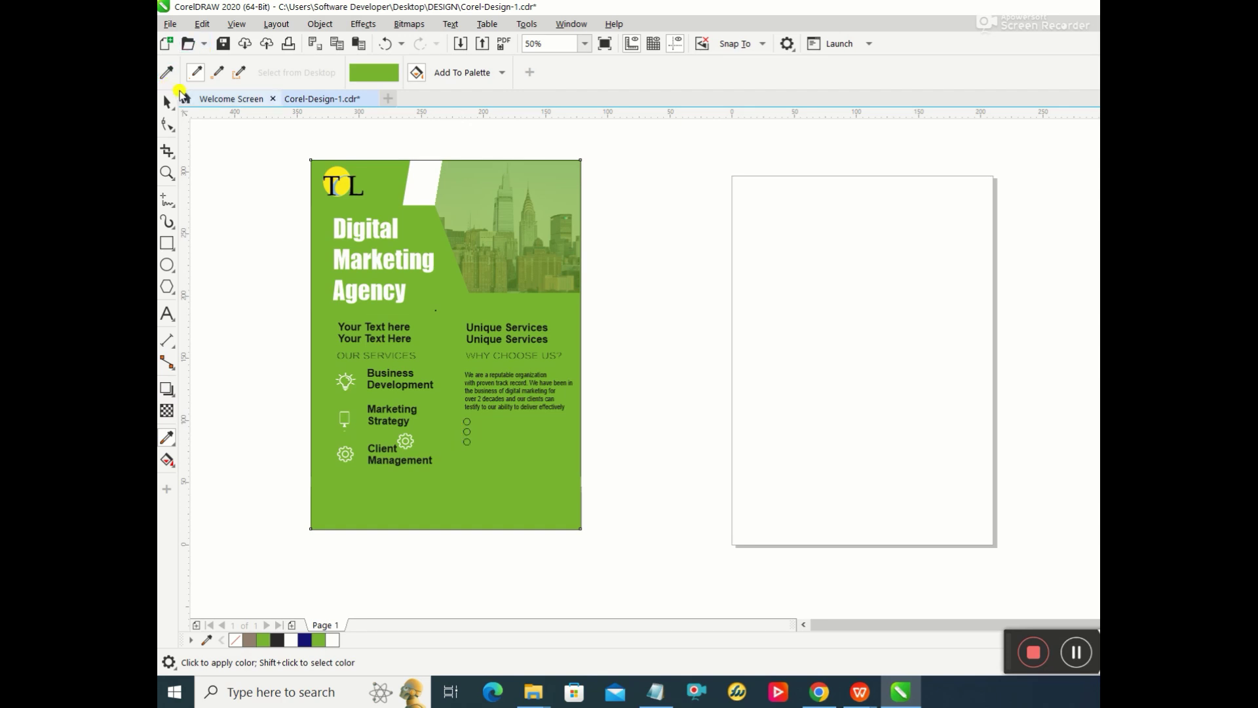
click(385, 43)
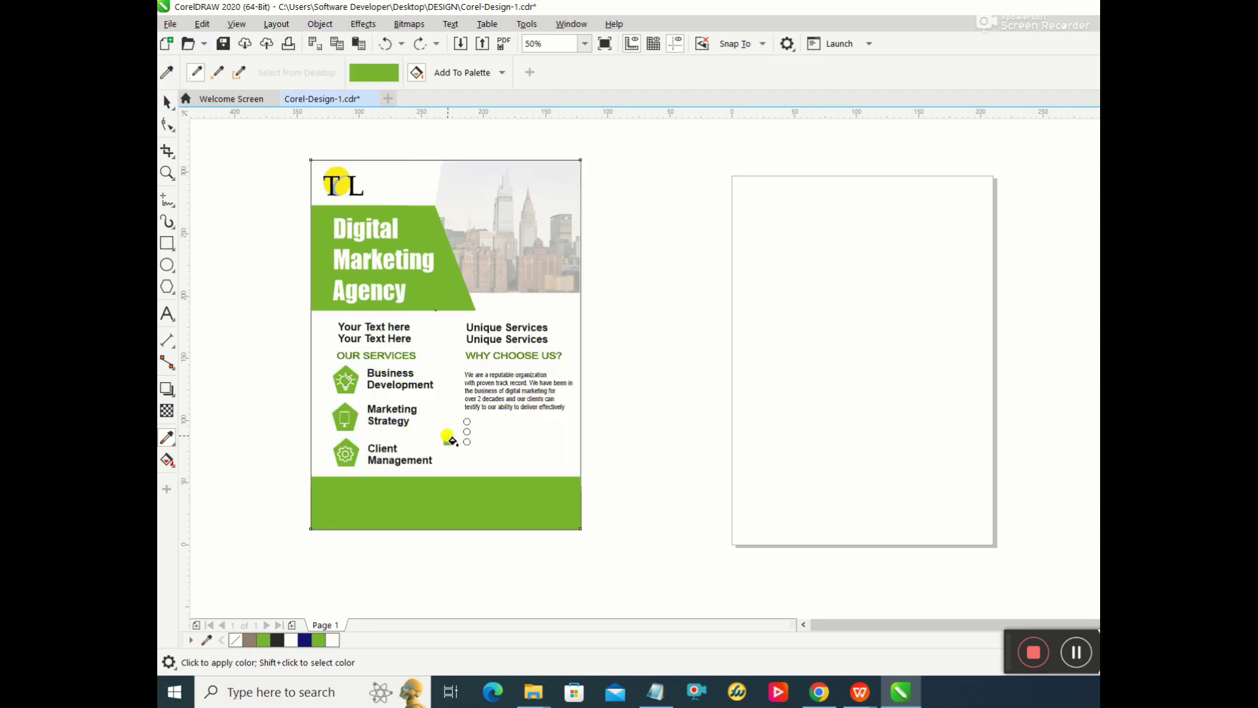
Step: Select the top bullet circle, resample the footer's green for another attempt at coloring it, and undo the fill
click(167, 101)
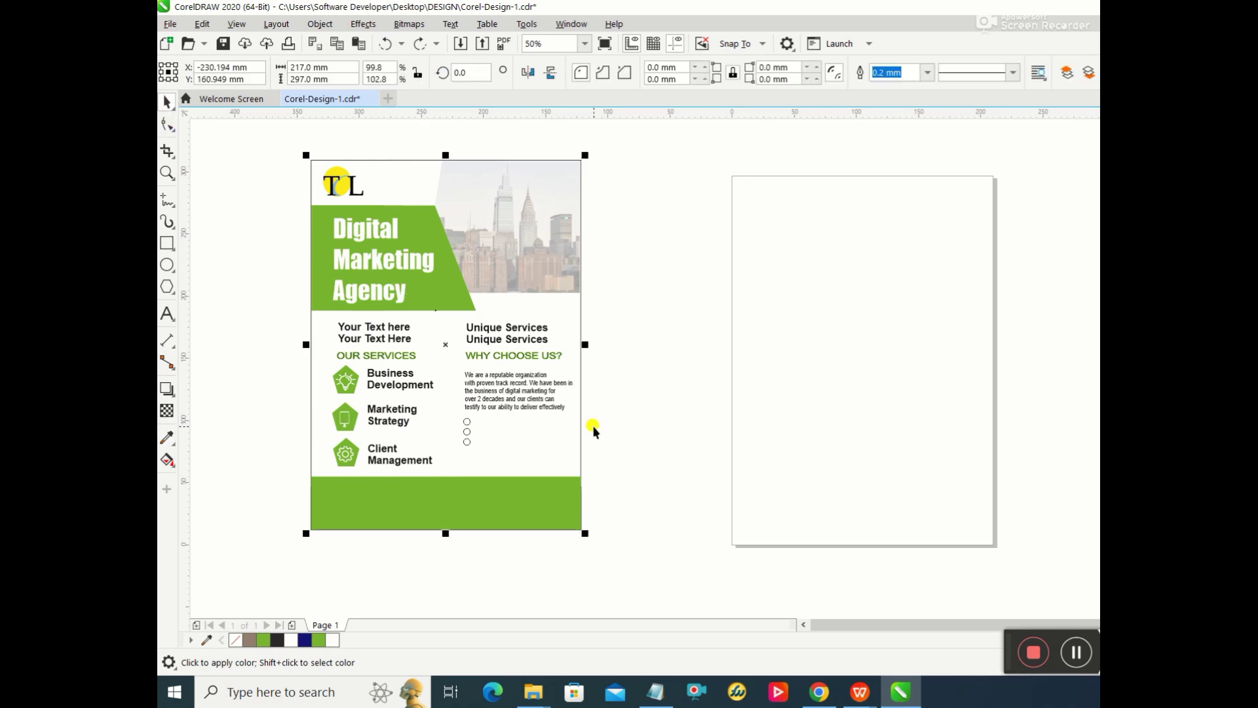
click(469, 420)
click(466, 422)
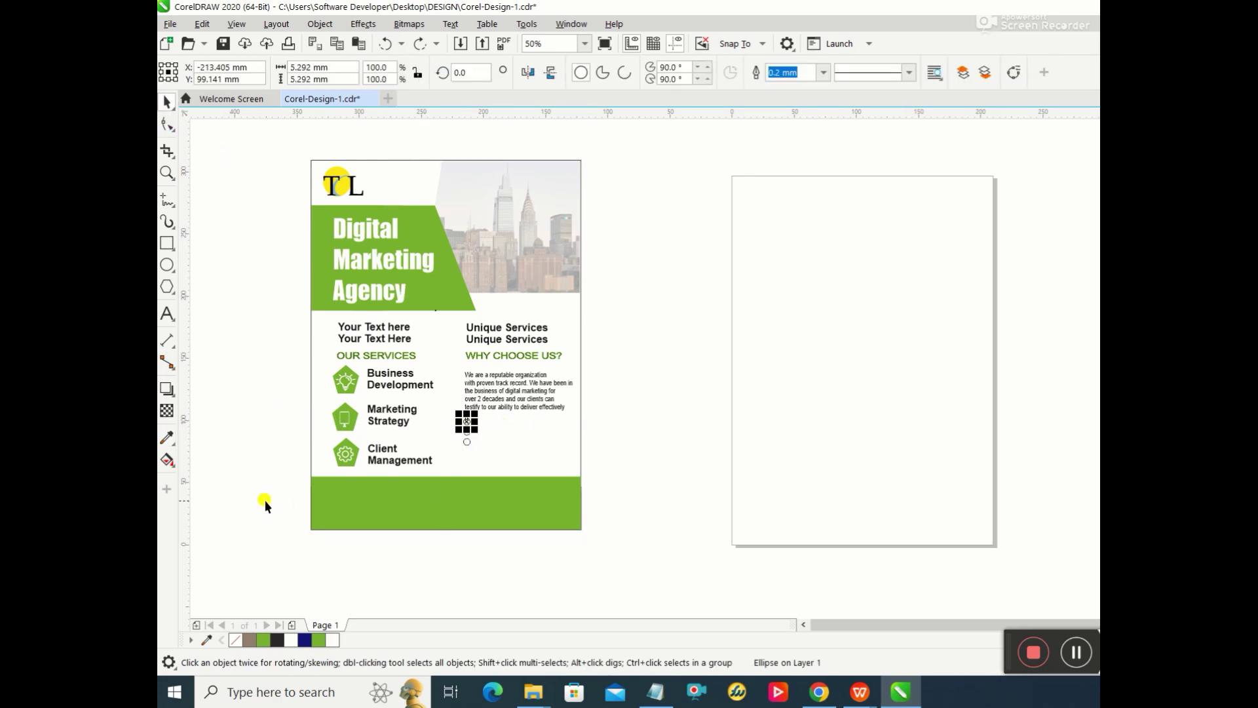
click(168, 437)
click(370, 488)
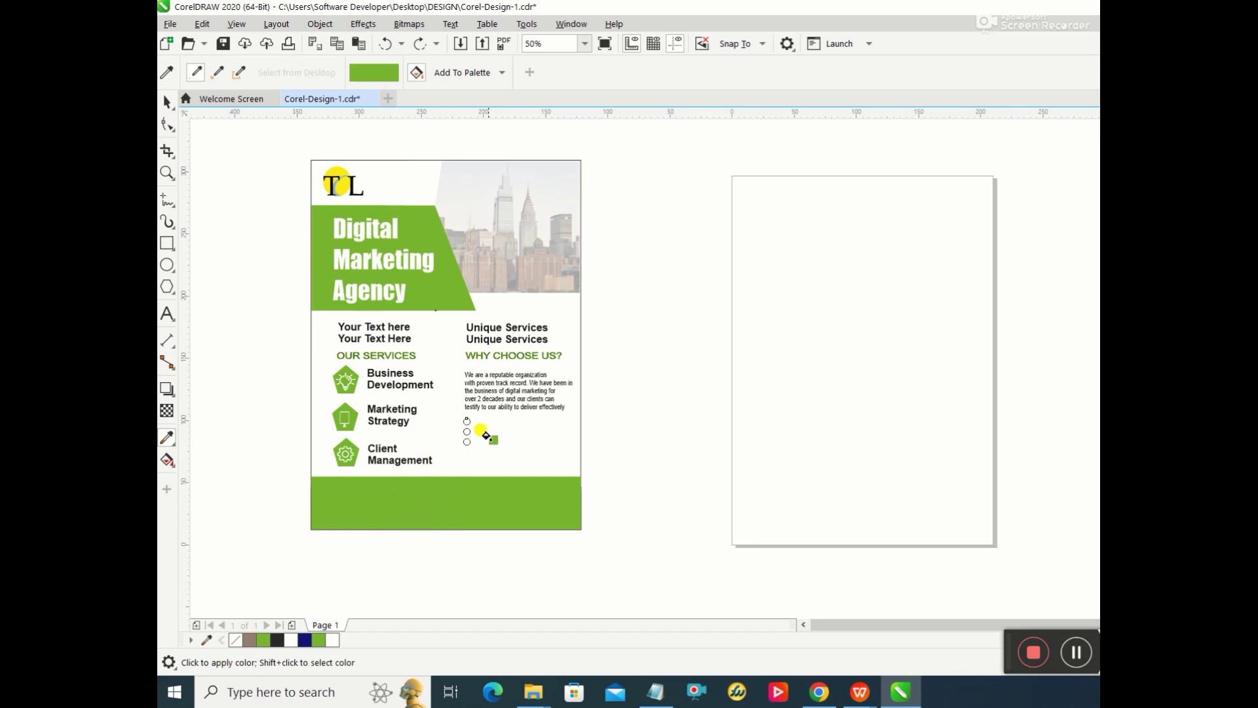
click(458, 410)
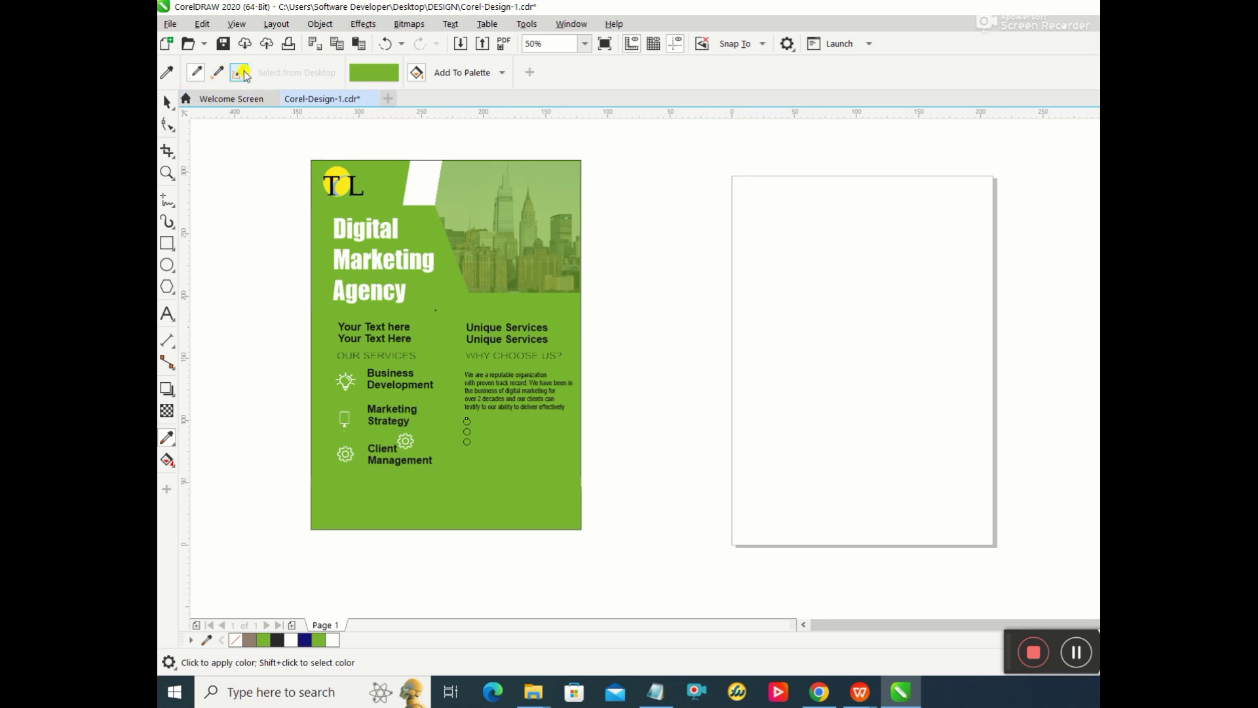
click(385, 43)
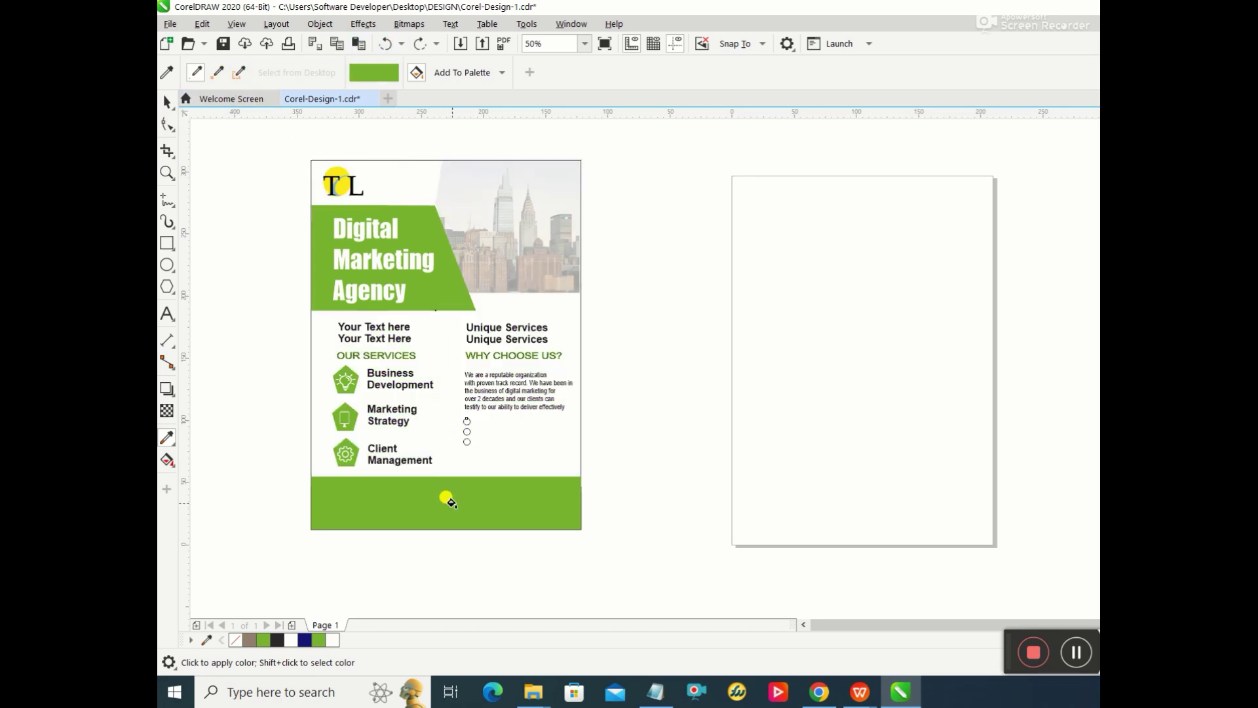
Step: Try sampling the color at the top bullet circle and applying it to the green footer band, and undo that fill
click(167, 102)
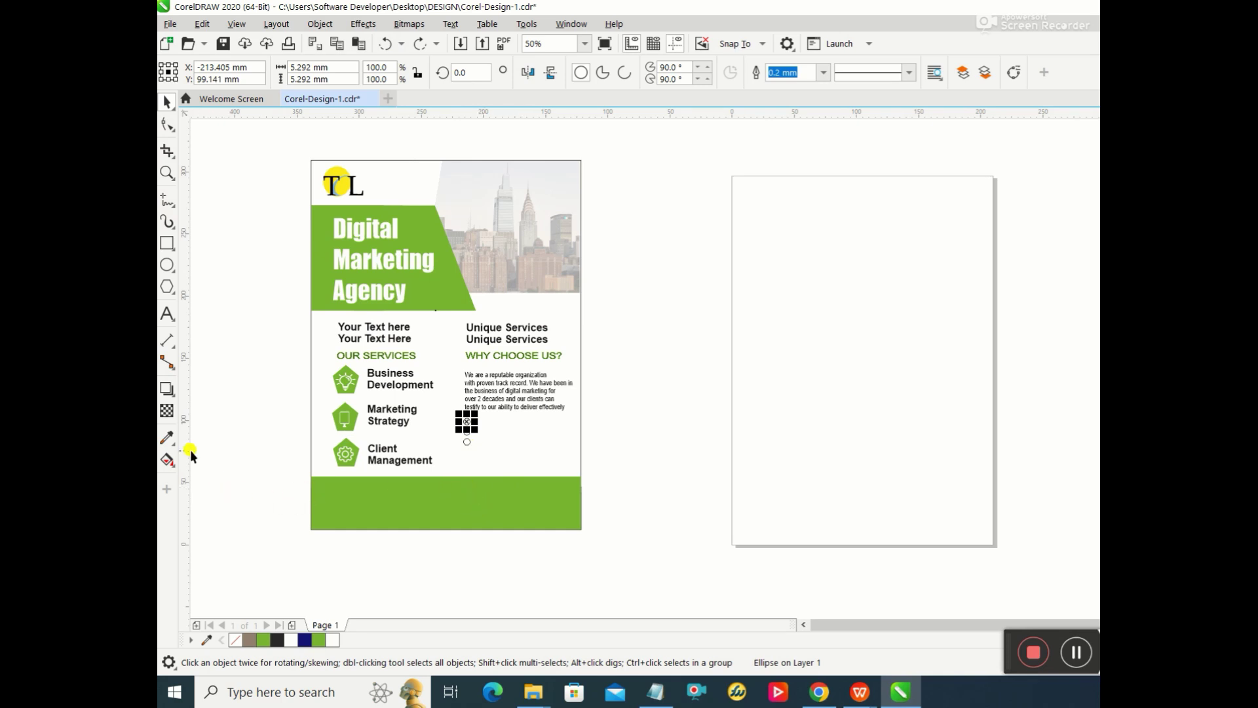
click(167, 437)
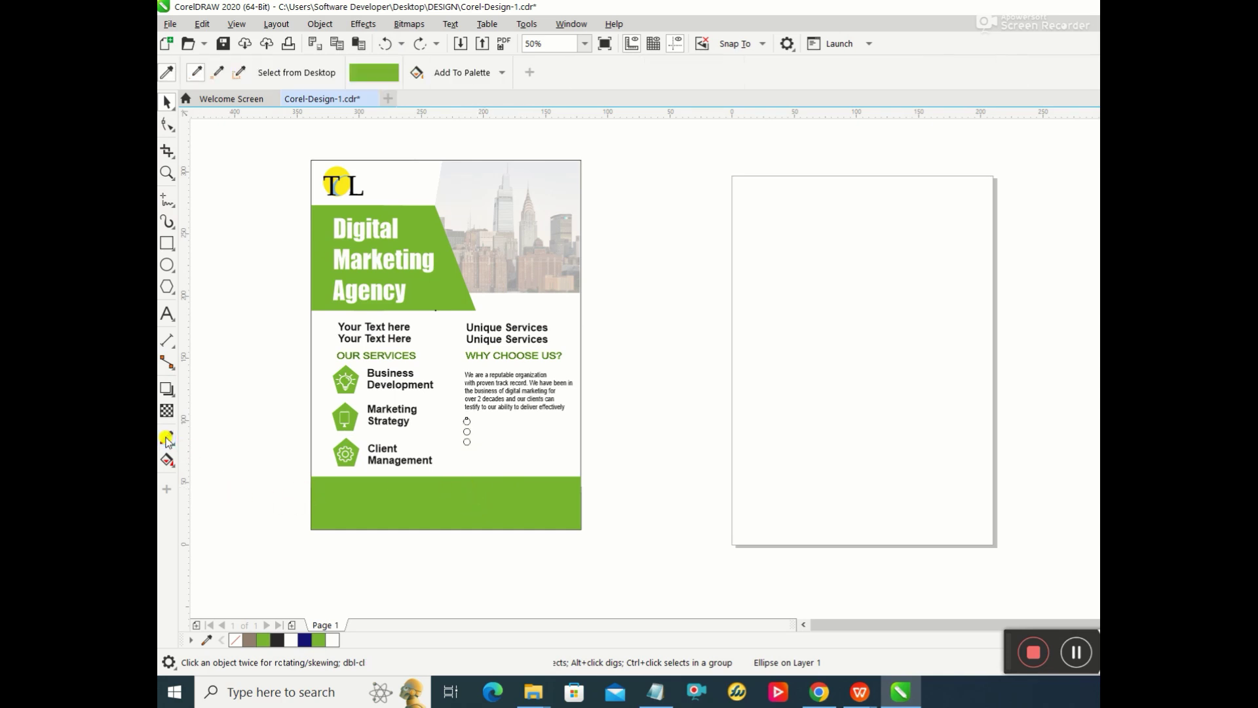
click(472, 419)
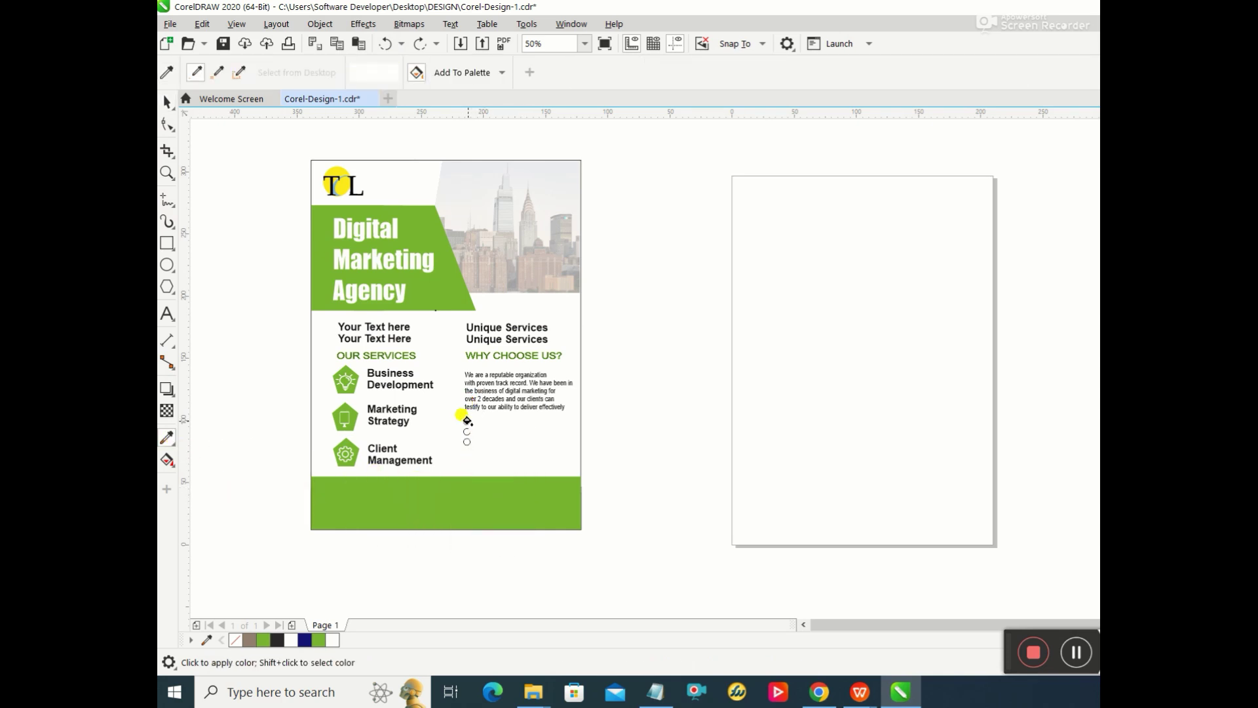
click(463, 480)
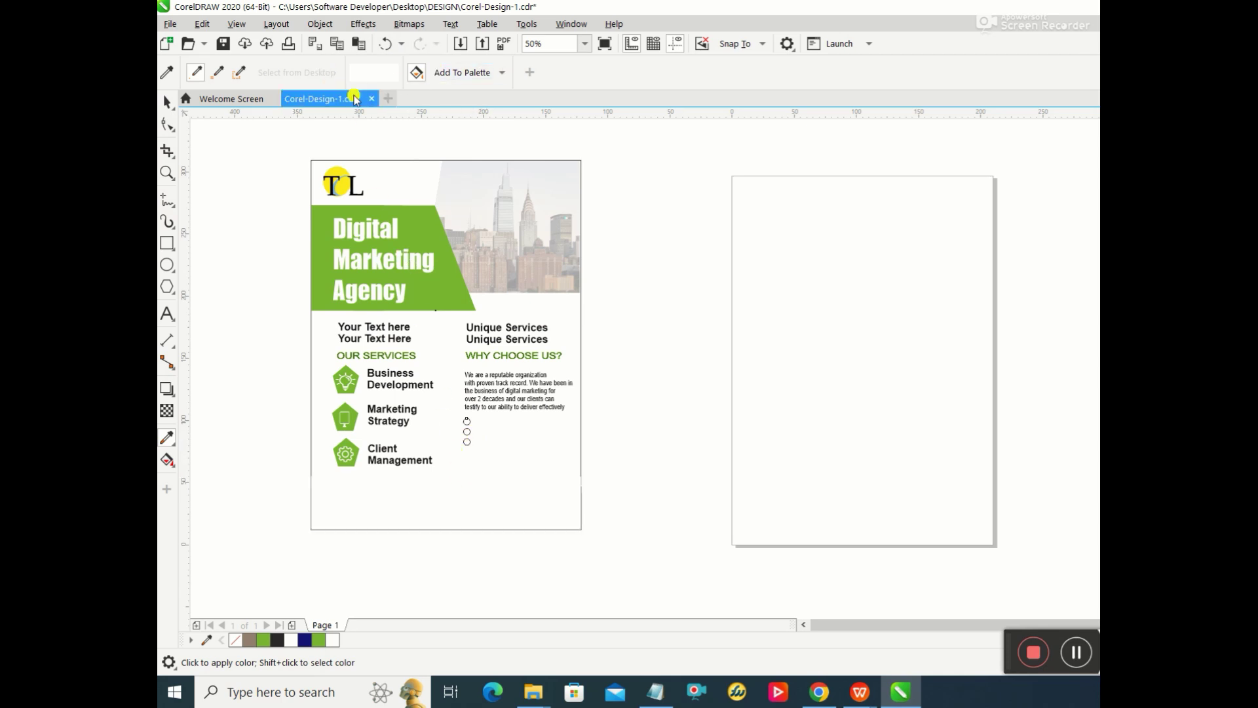
click(385, 43)
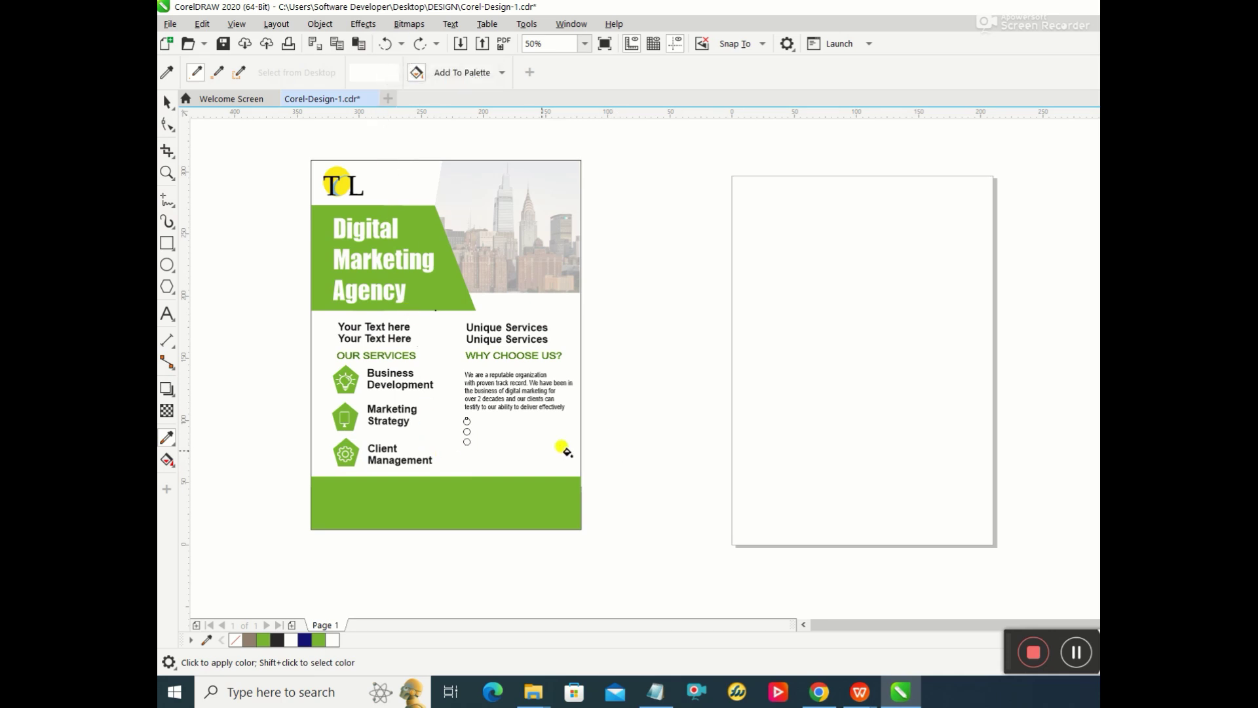
Step: Draw an ellipse about 3.2 mm wide and 4.8 mm high beside the flyer and try to fill it with the footer's green
click(167, 265)
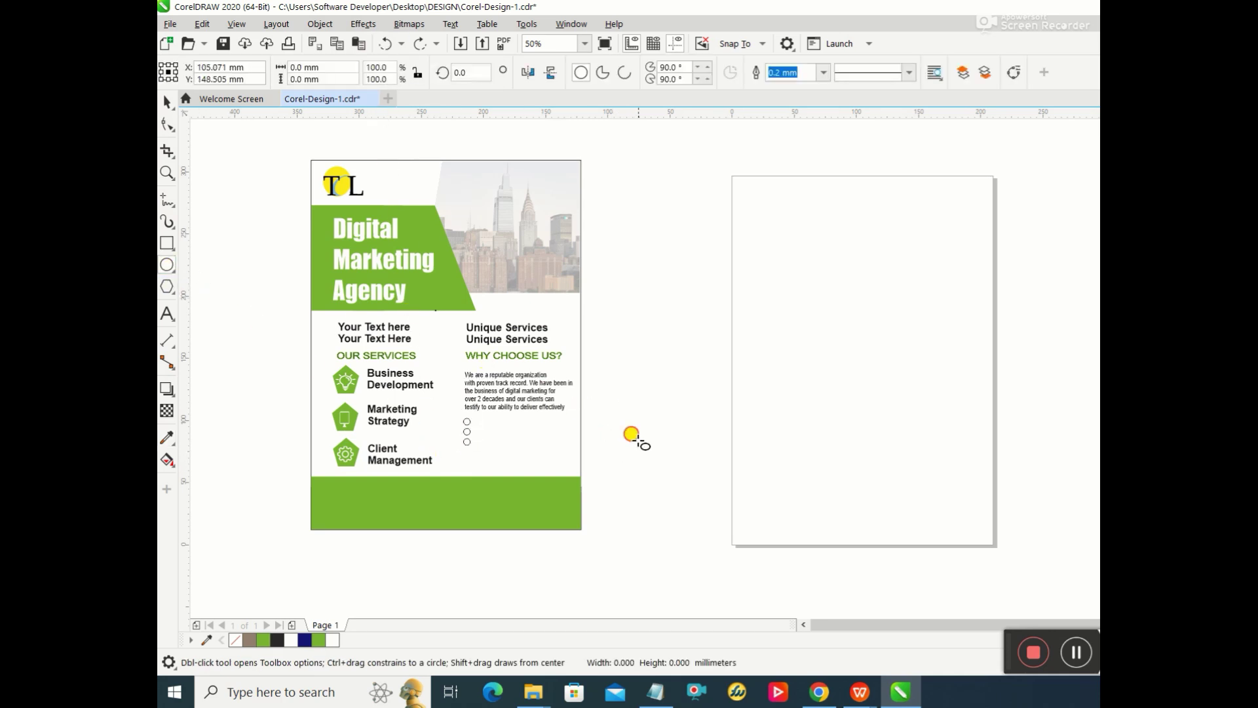
drag(631, 434, 633, 440)
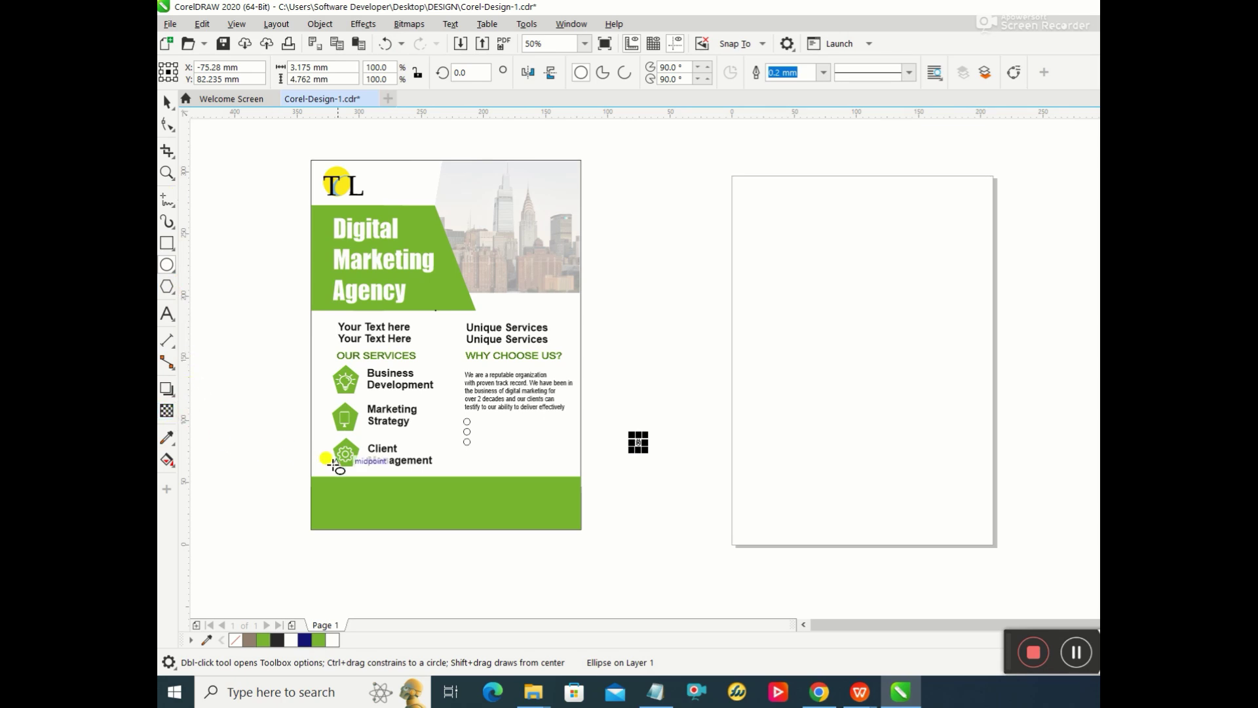
click(167, 437)
click(394, 486)
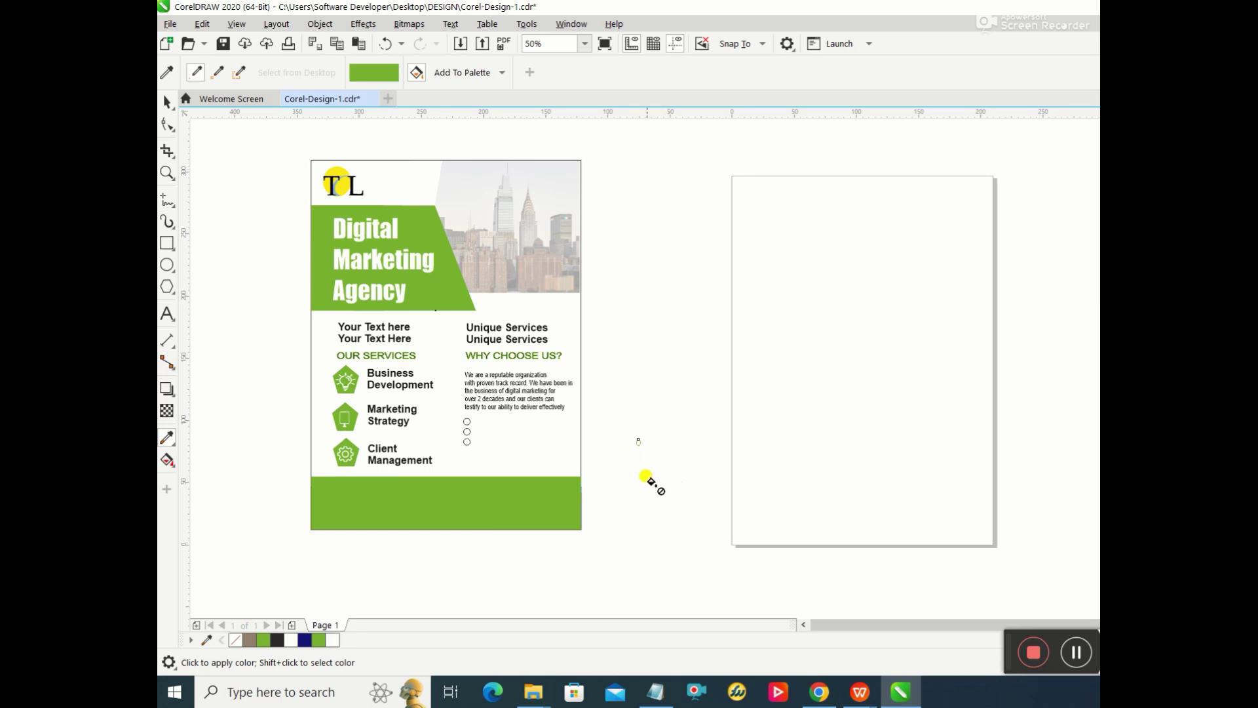
click(167, 102)
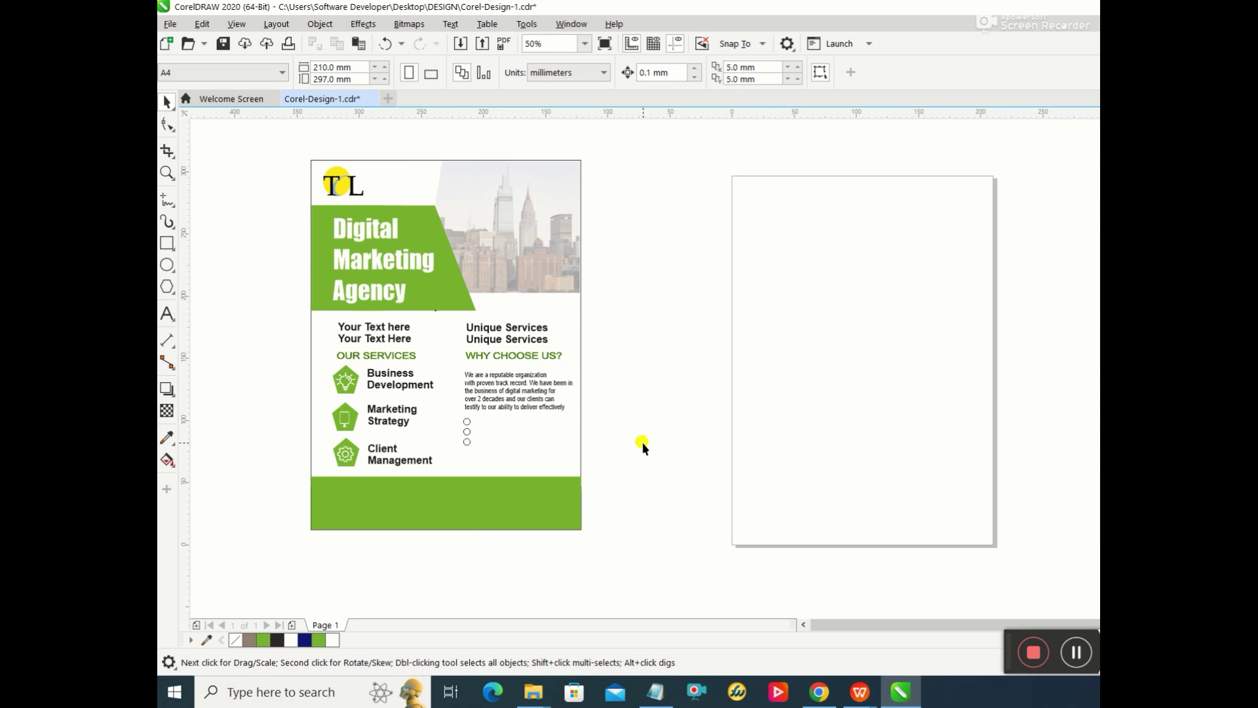
drag(643, 445, 638, 439)
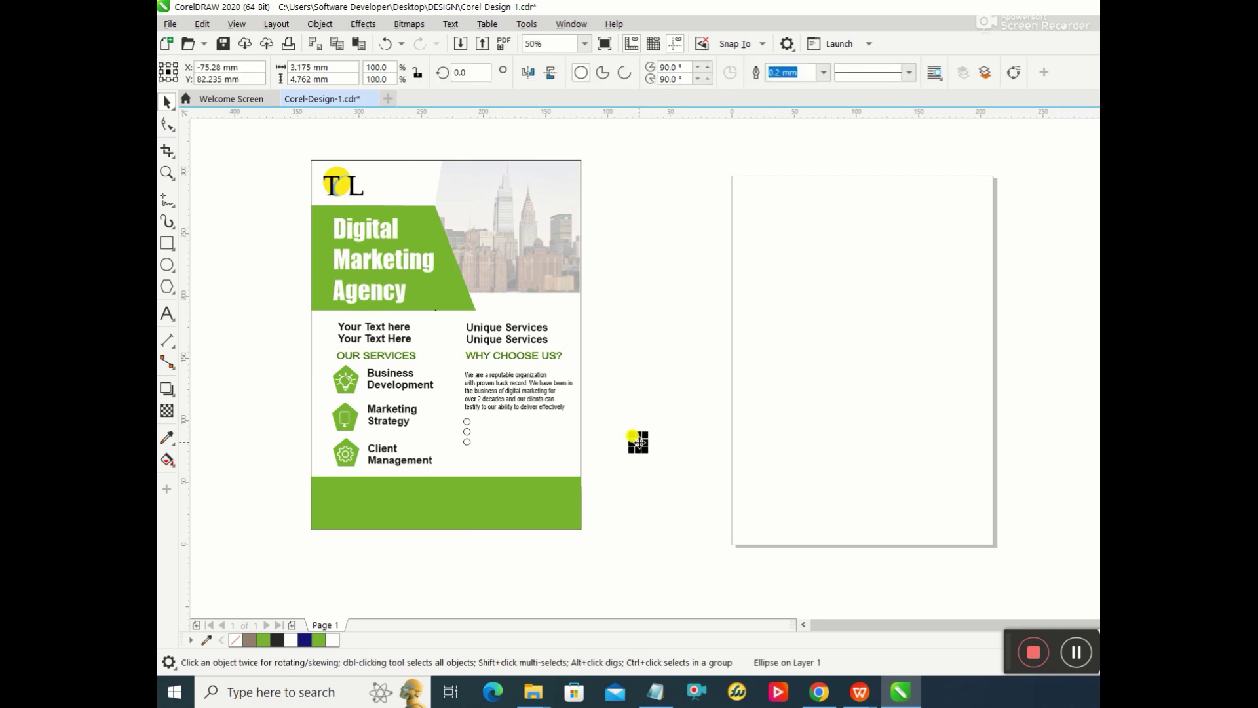
click(167, 439)
click(532, 484)
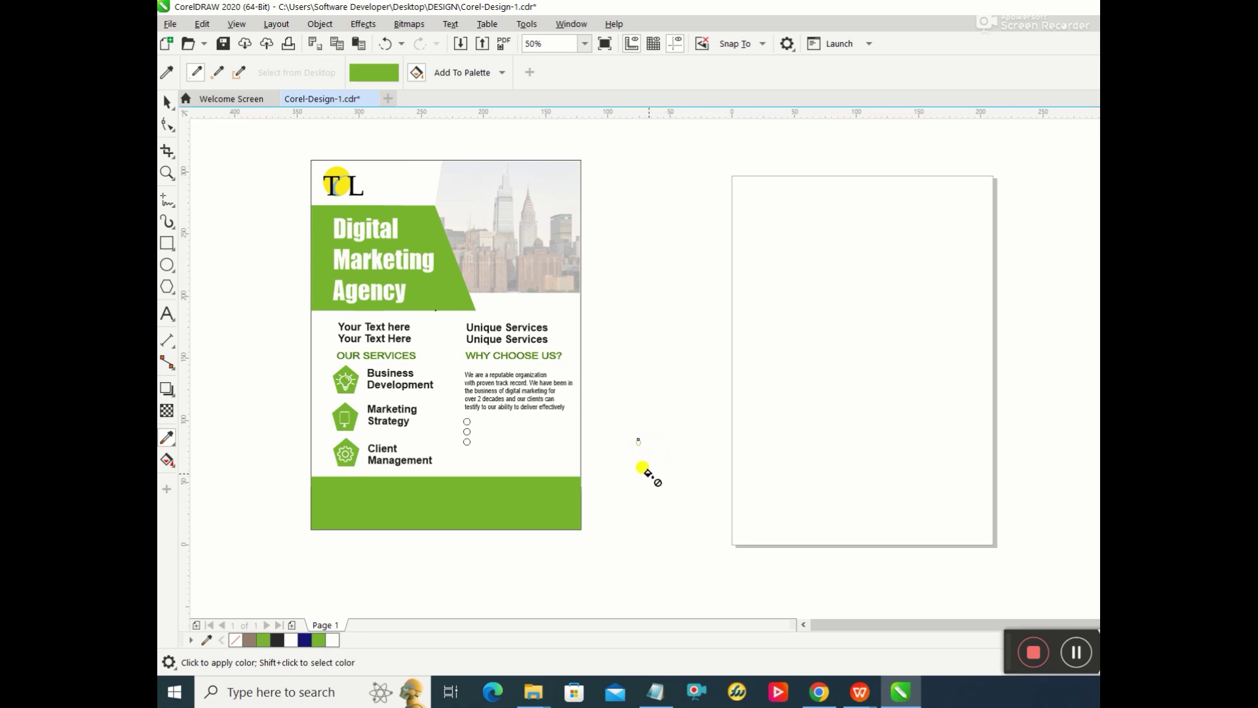
Step: Draw a circle about 70 mm in diameter between the flyer and the blank page and fill it with the footer's green
click(167, 265)
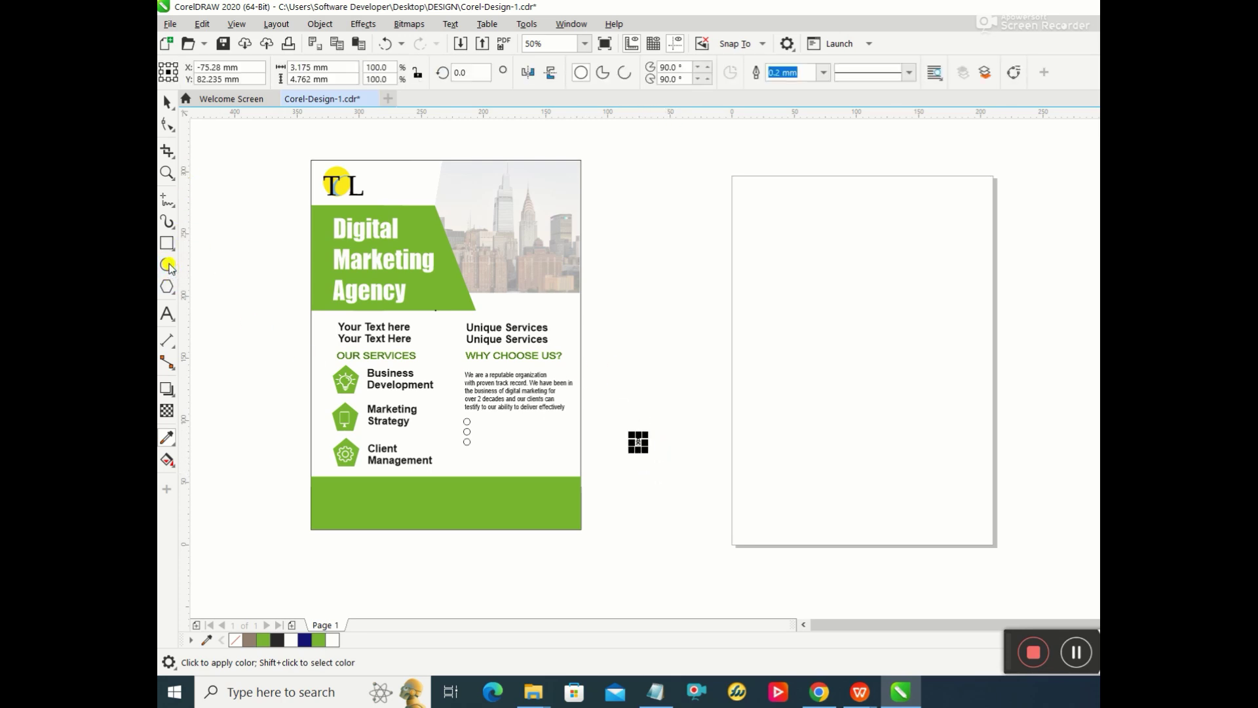
drag(694, 383, 707, 432)
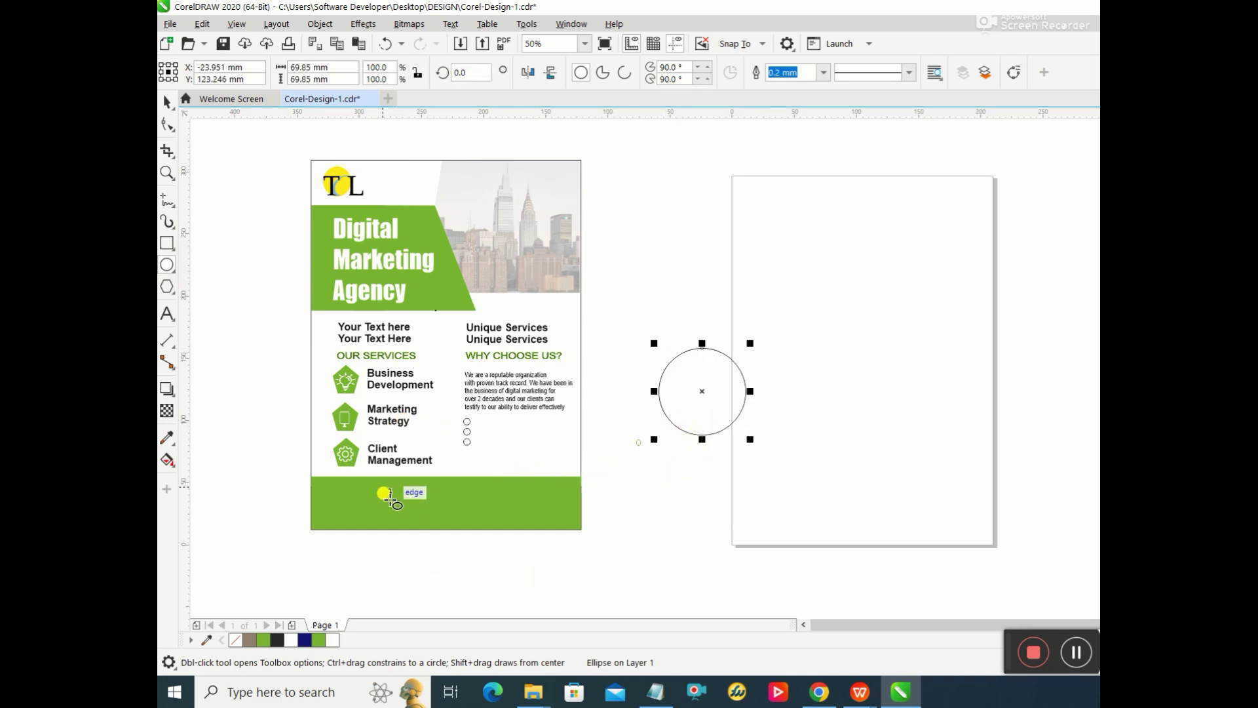
click(167, 437)
click(363, 487)
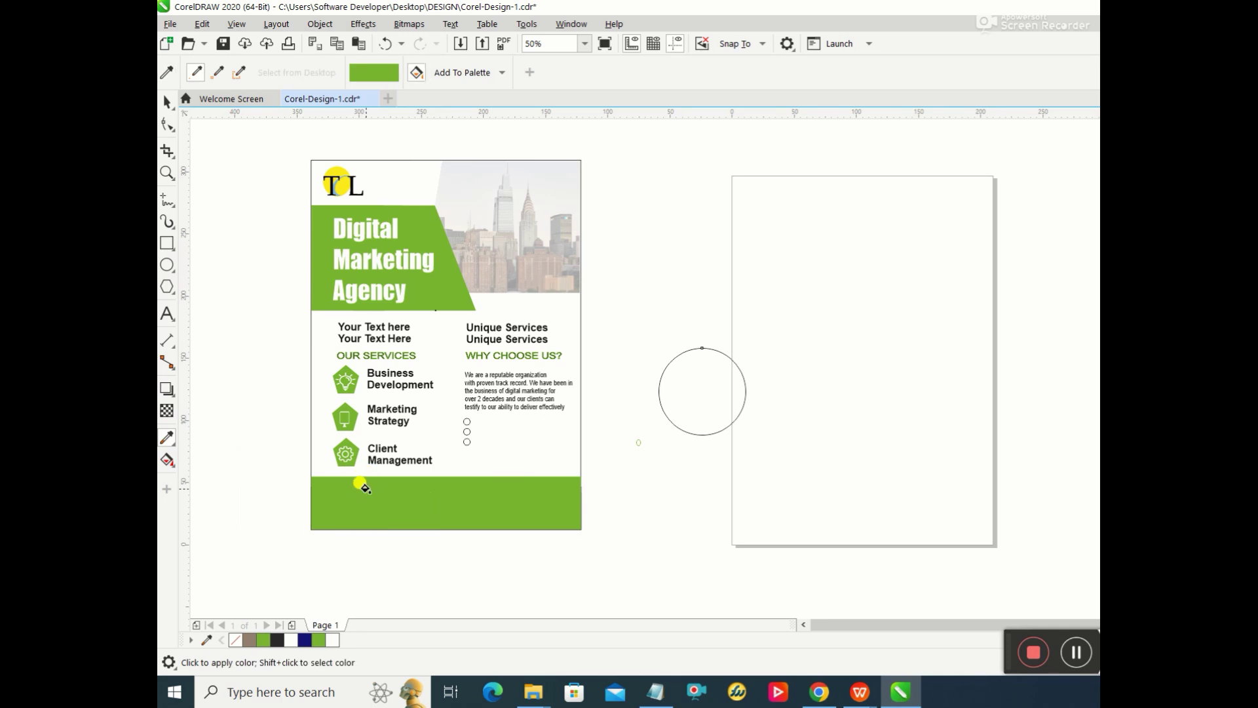
click(706, 377)
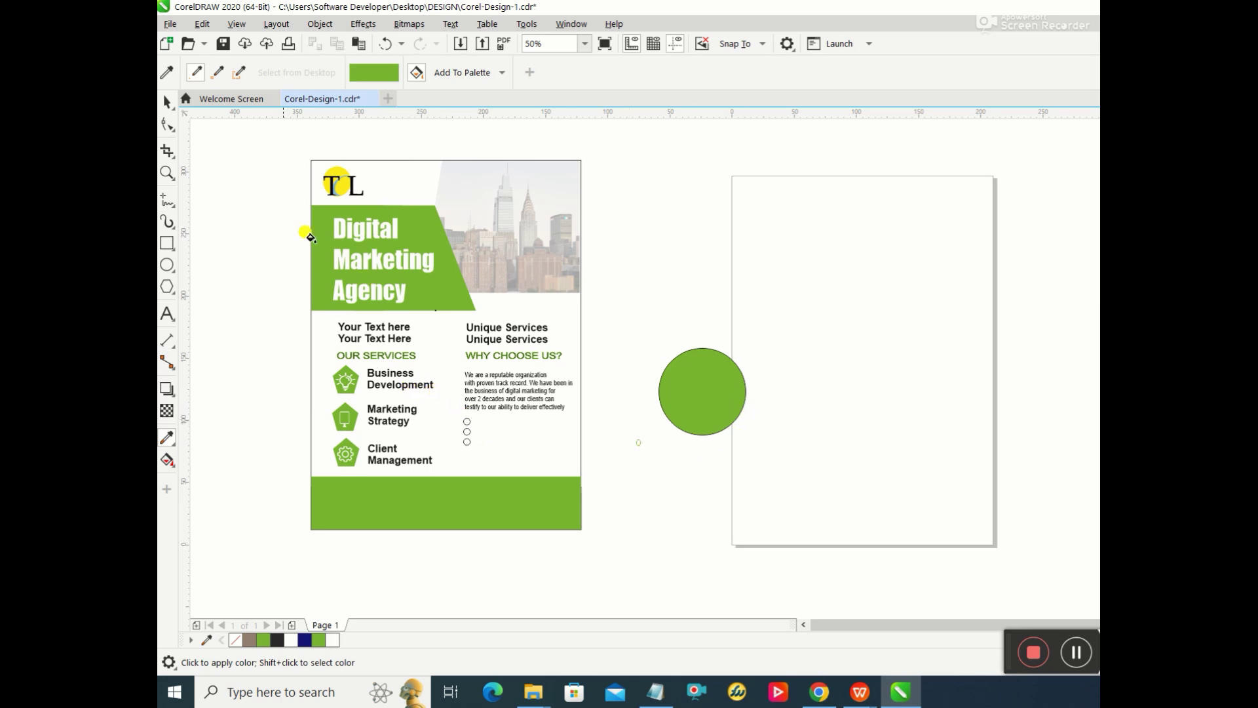
Step: Shrink the large green circle between the flyer and the blank page to about 10 mm in diameter
click(168, 102)
click(725, 375)
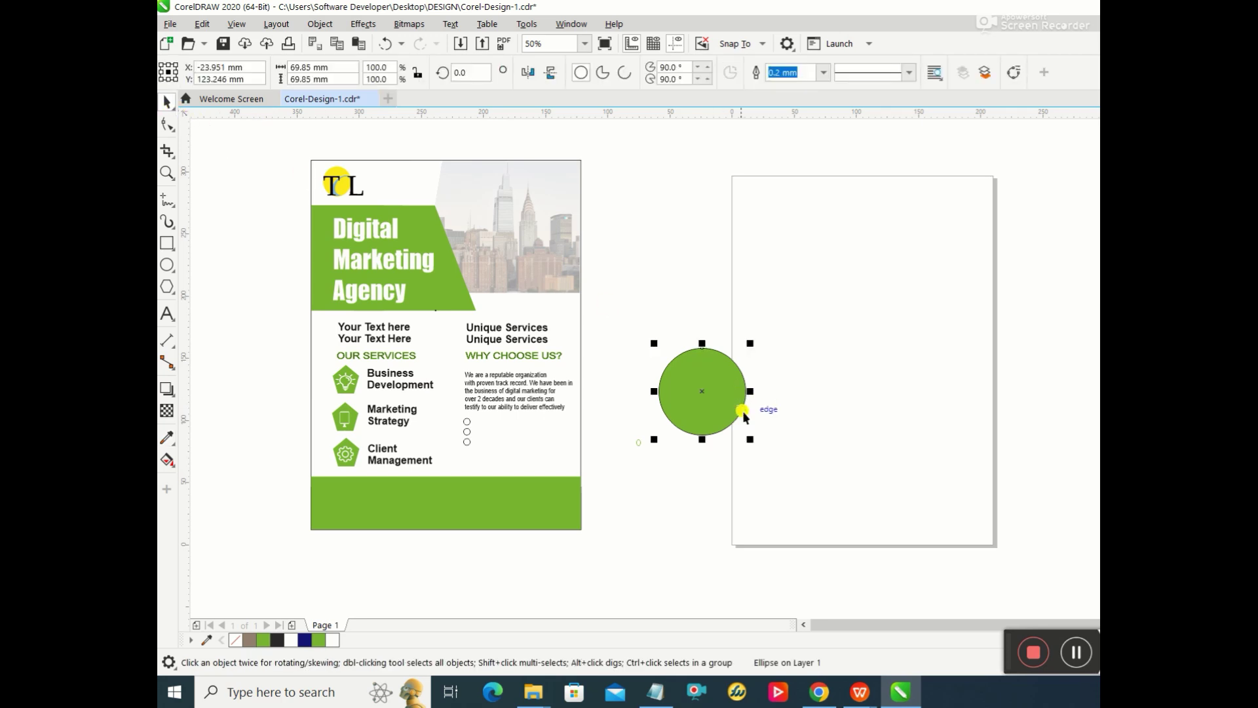
drag(746, 429, 674, 371)
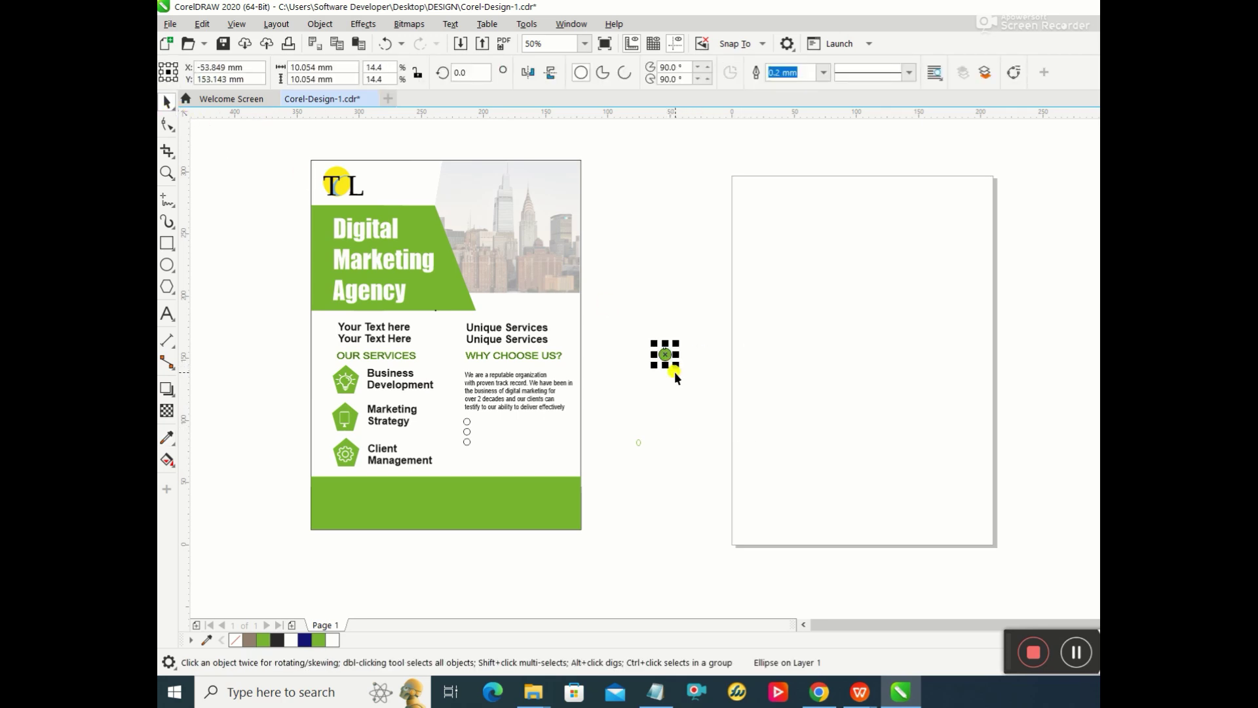
Step: Delete the three unfilled bullet circles under the paragraph and the small green circle beside the flyer
click(467, 423)
click(482, 435)
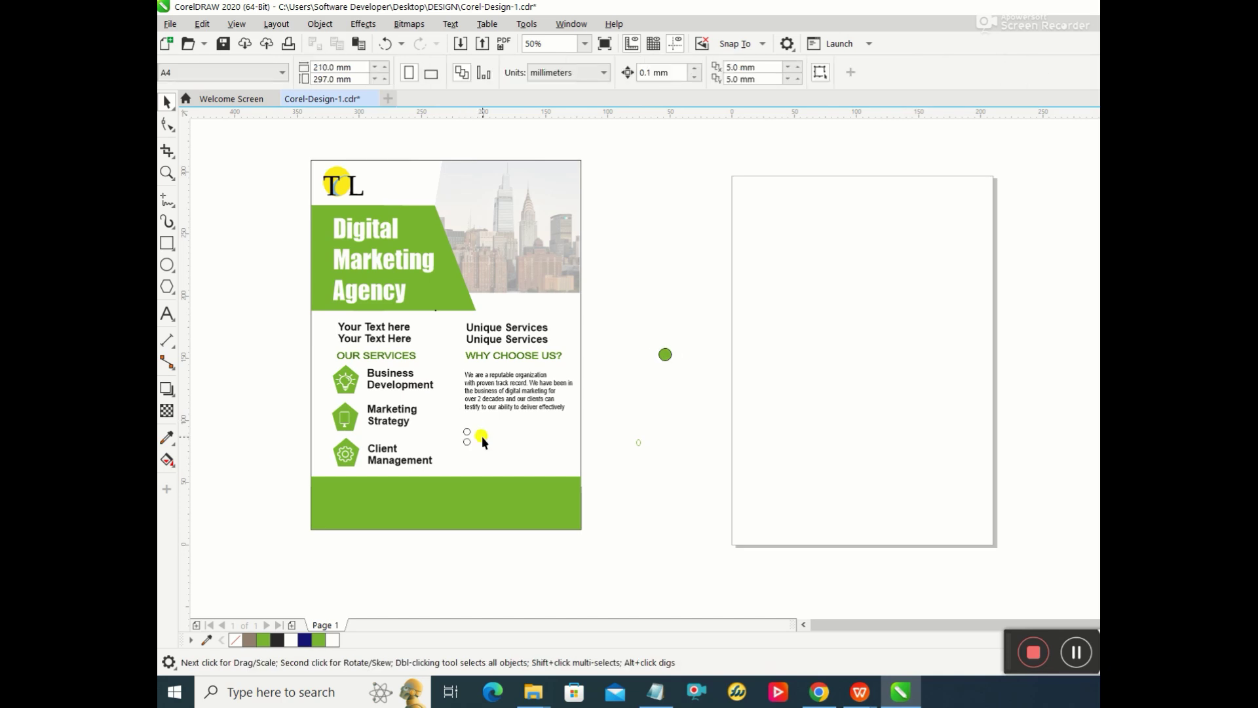
click(467, 430)
click(467, 431)
click(466, 438)
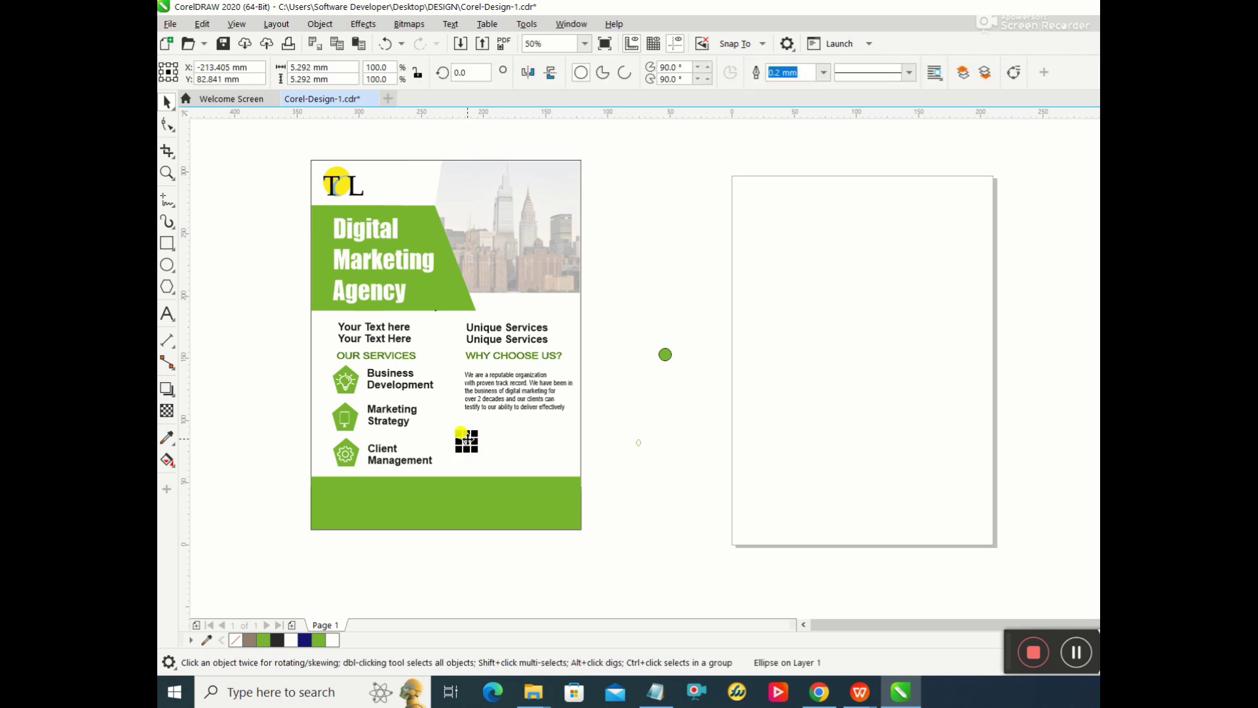
click(466, 438)
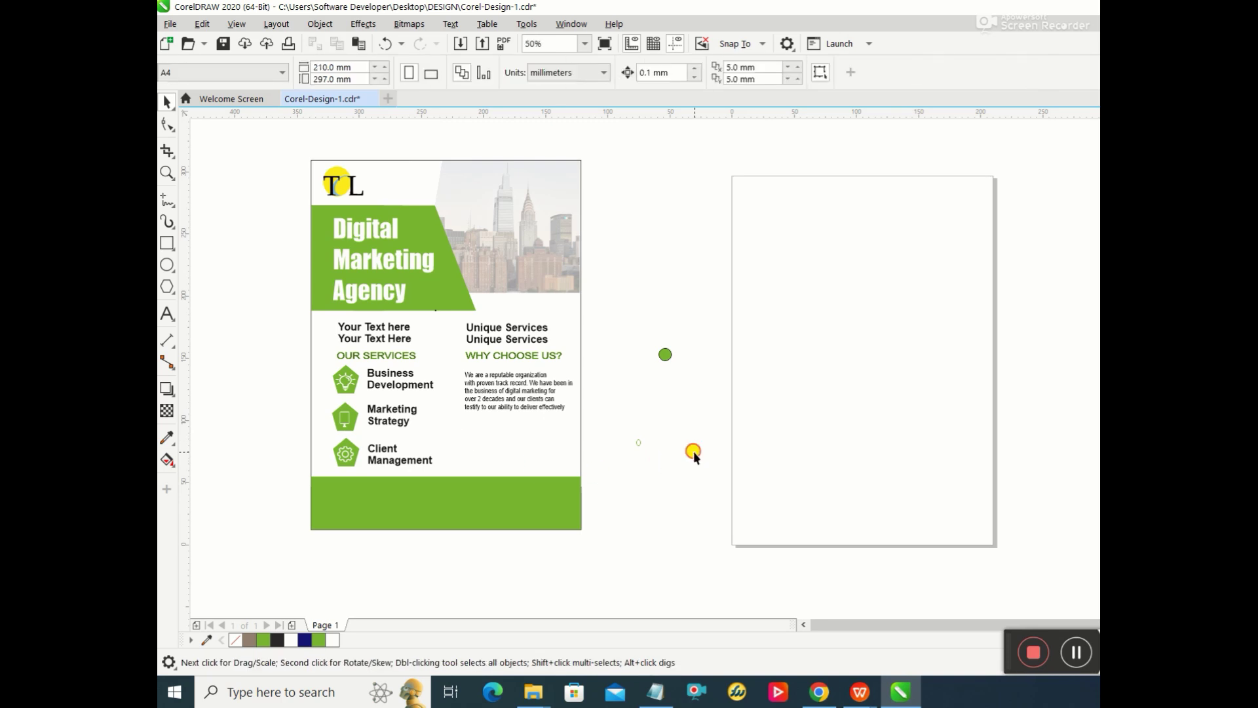
click(664, 354)
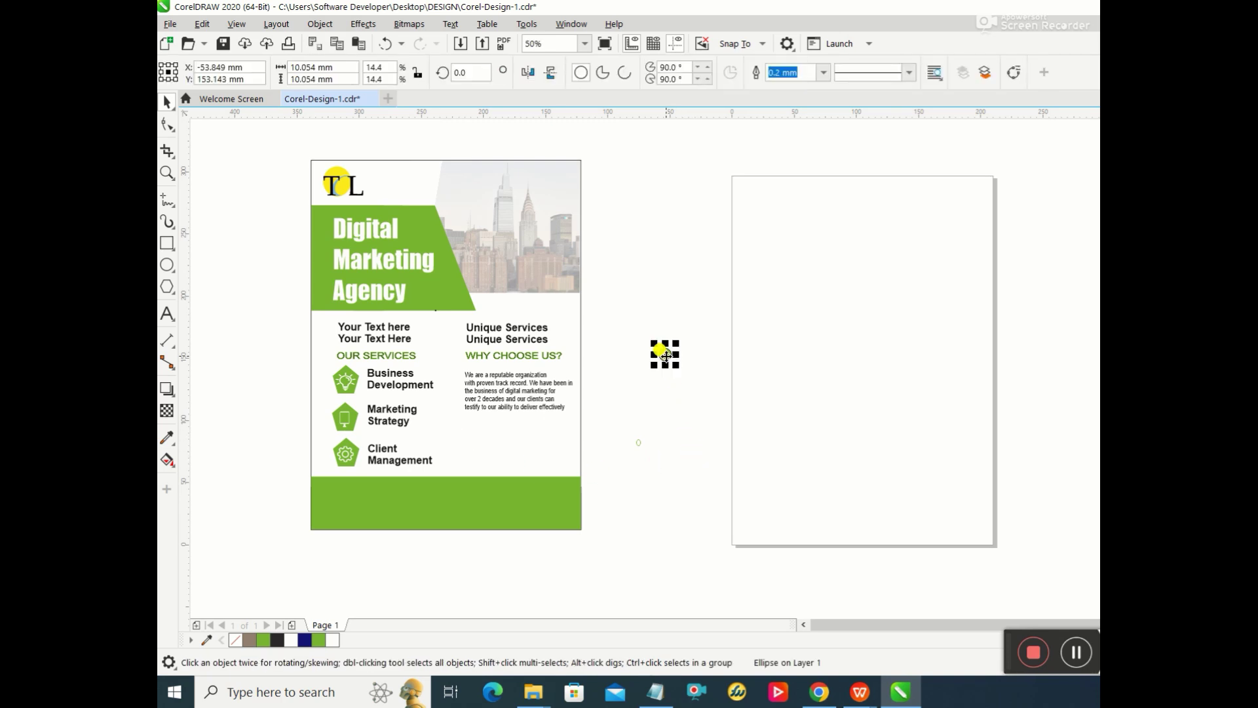
click(665, 355)
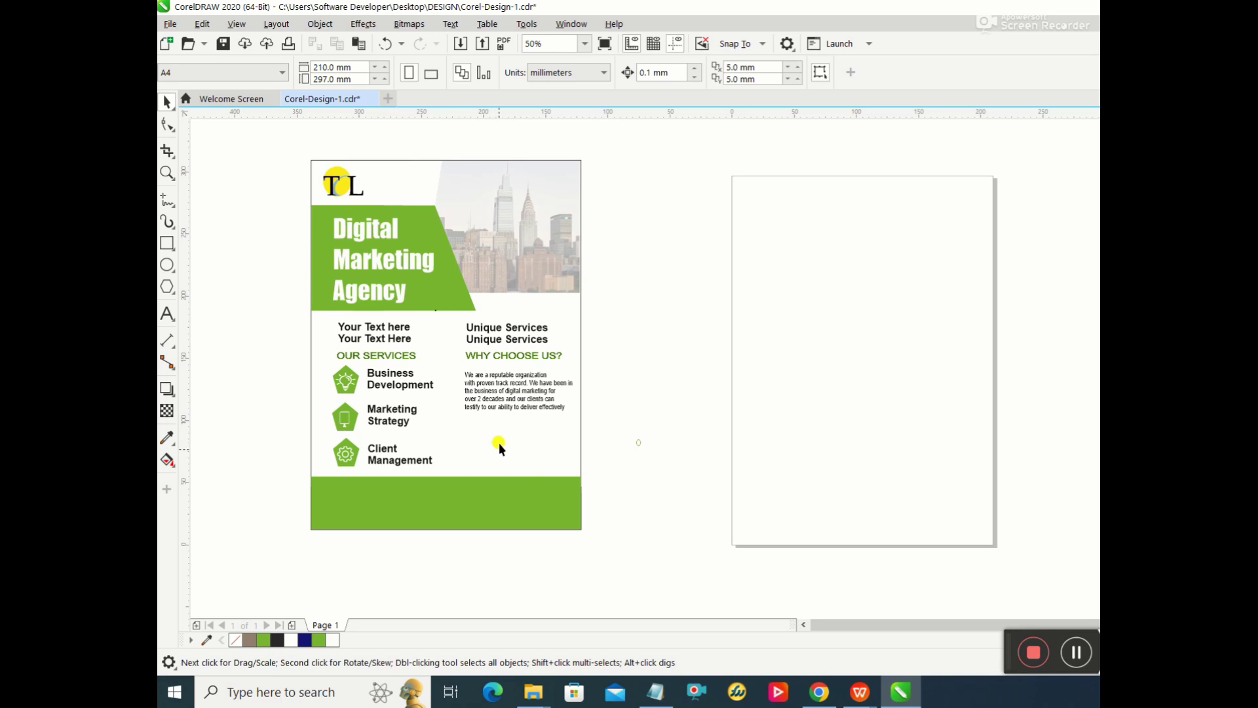
Step: Draw a circle about 41 mm in diameter beside the flyer and fill it with the footer's green
click(167, 265)
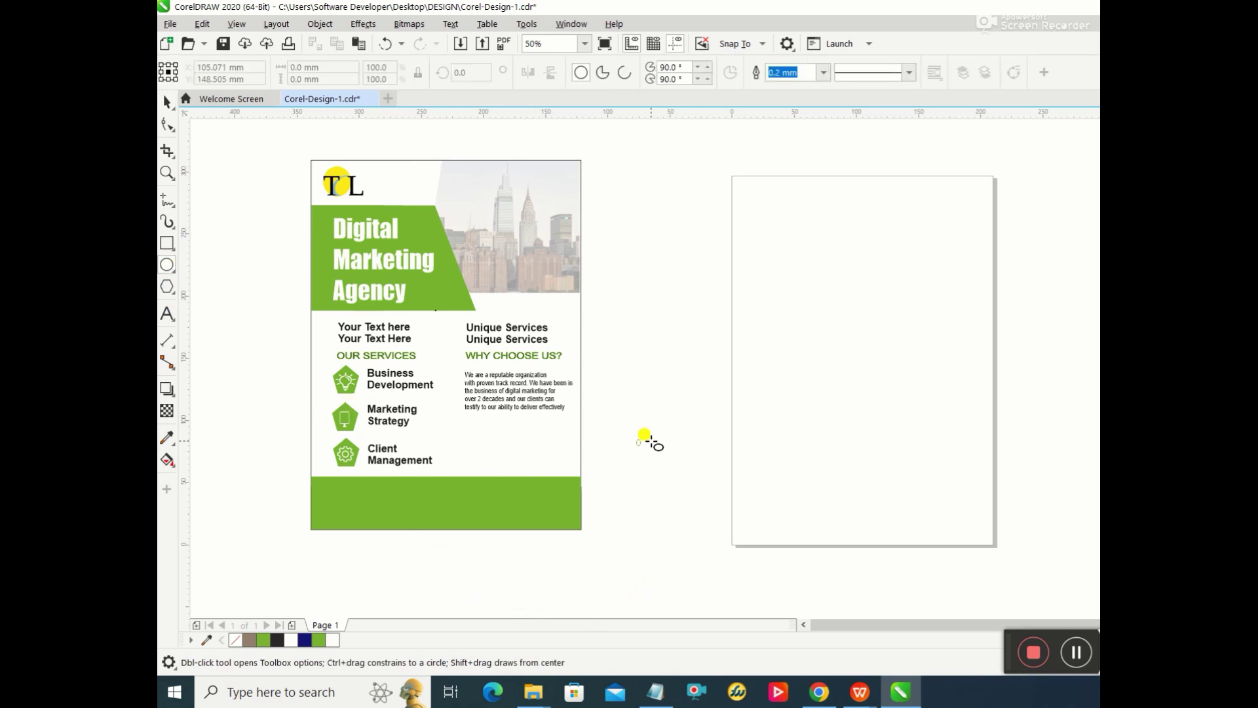
drag(645, 441, 640, 388)
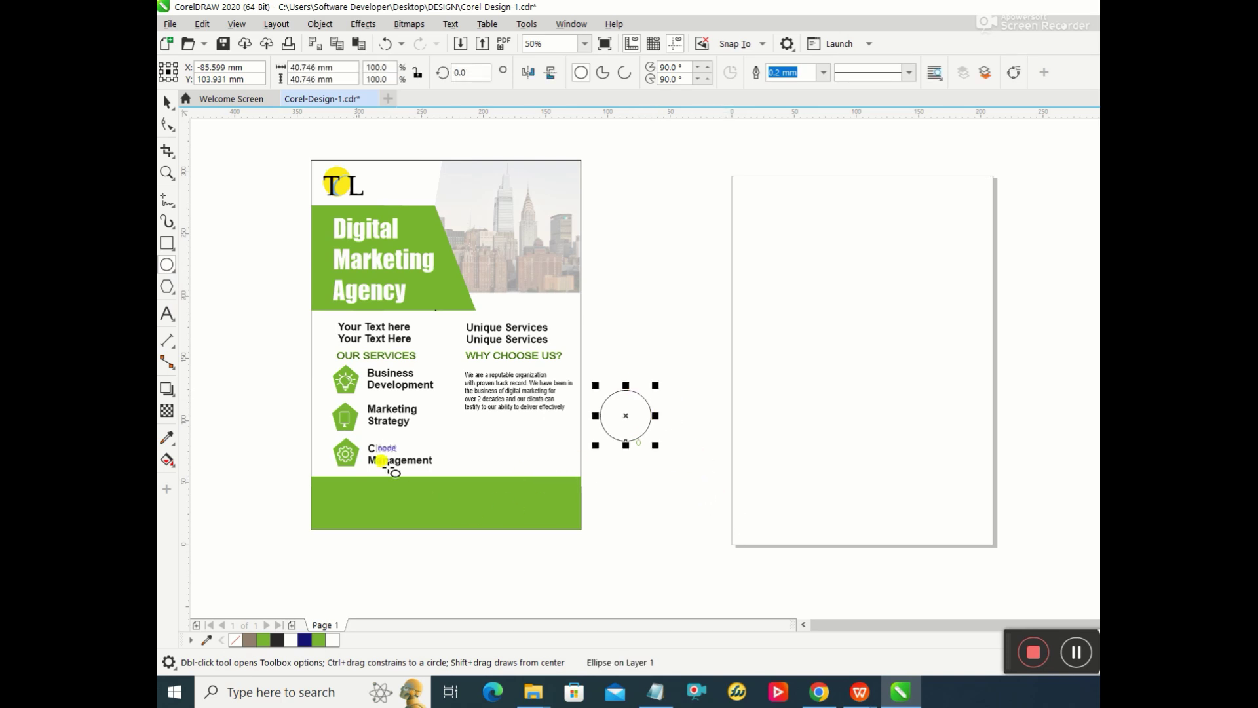
click(167, 436)
click(339, 492)
click(618, 416)
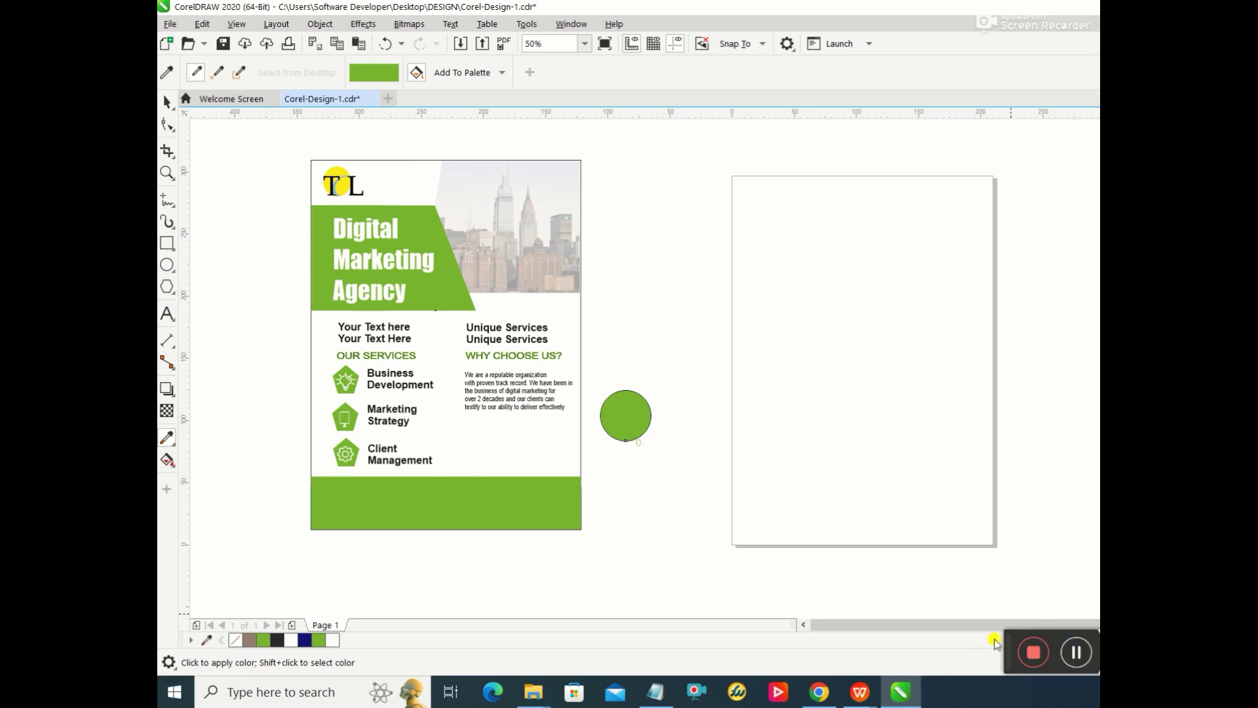
Step: Examine the color values of the green fill sampled from the footer
drag(1007, 636, 1023, 584)
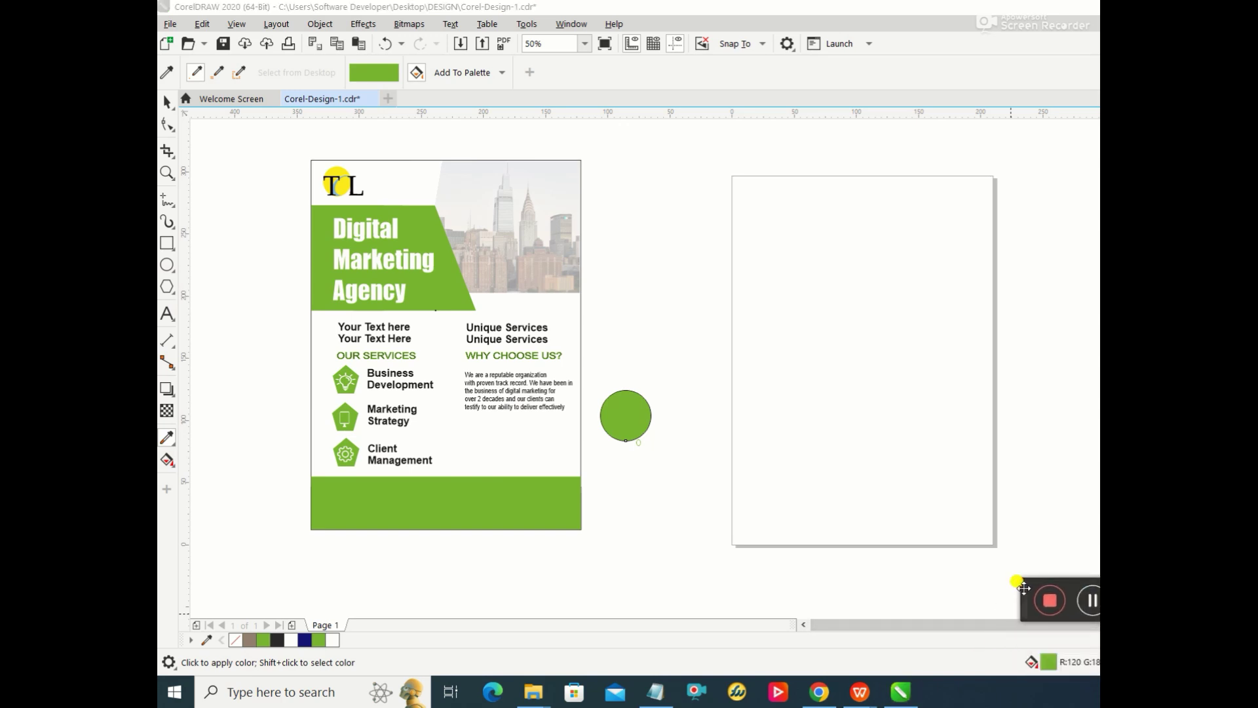
double_click(1047, 662)
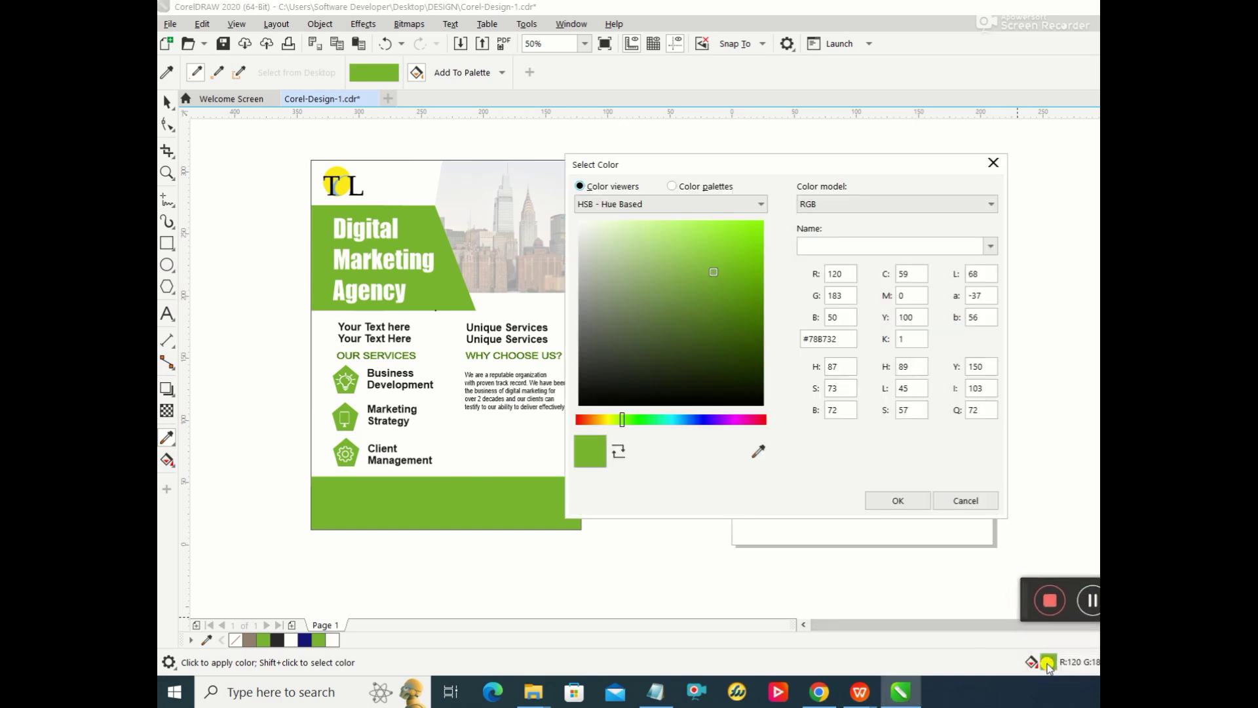
click(992, 163)
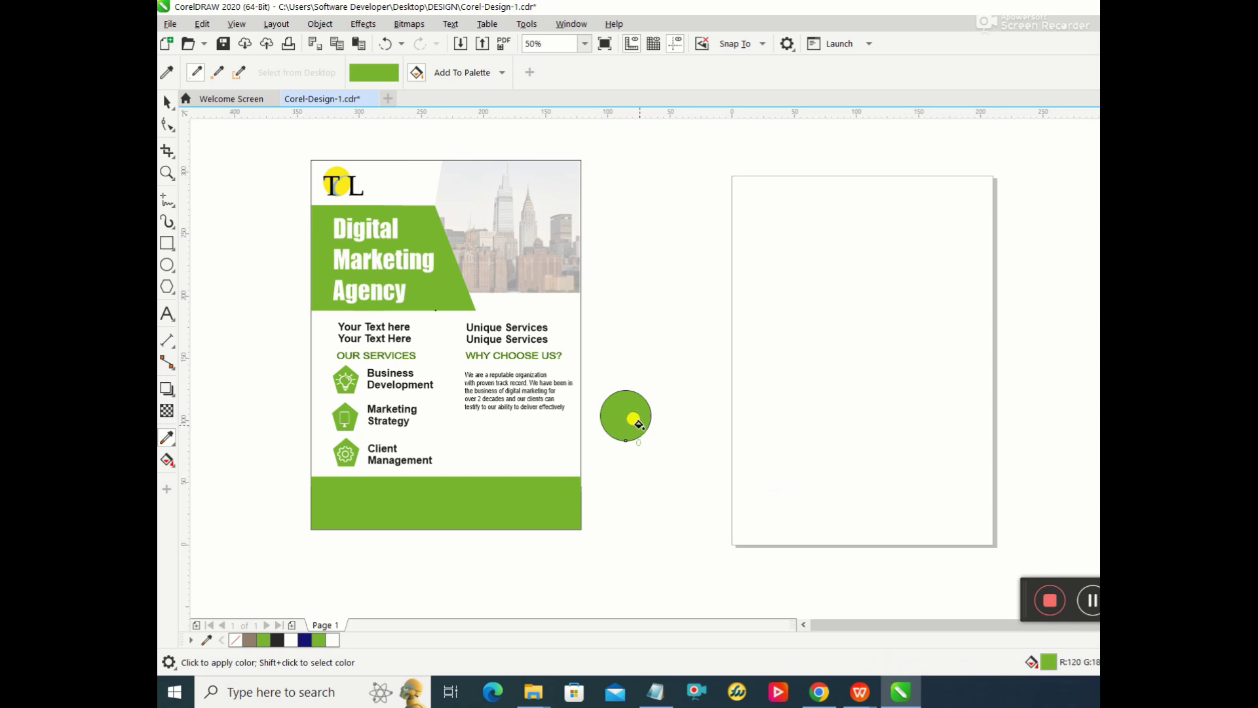
Step: Remove the green circle's outline by setting its outline width to None
click(169, 102)
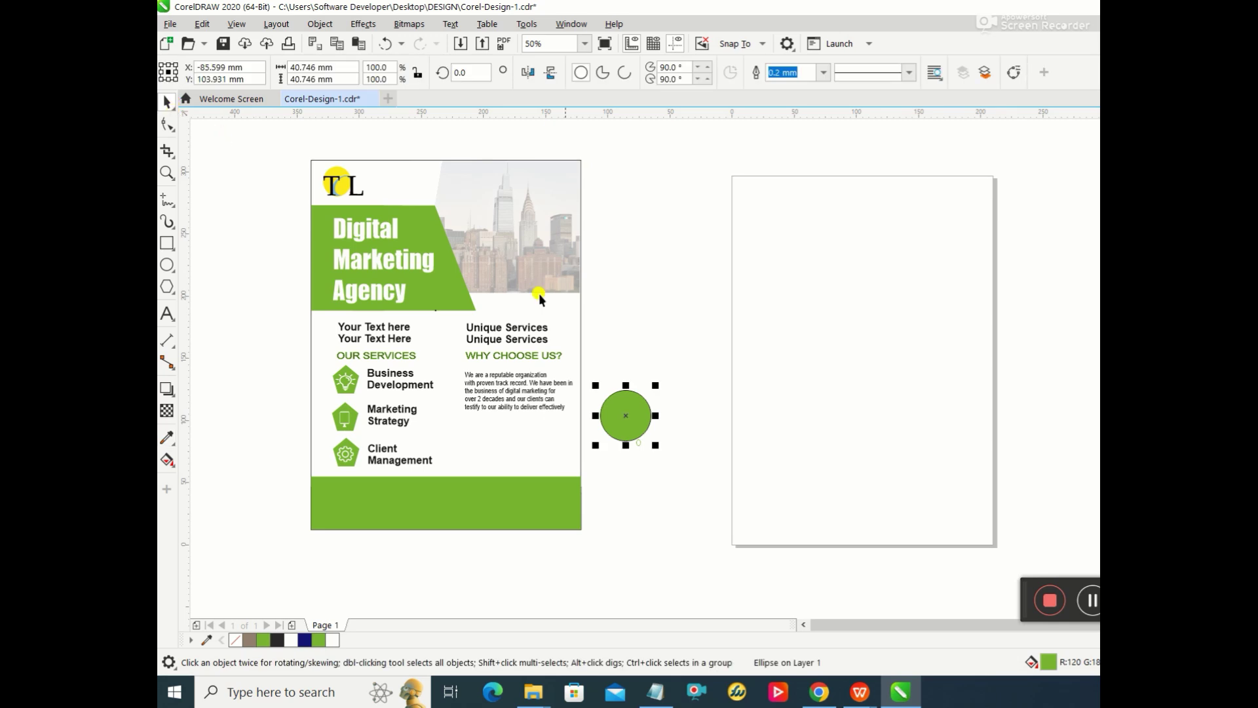
key(F12)
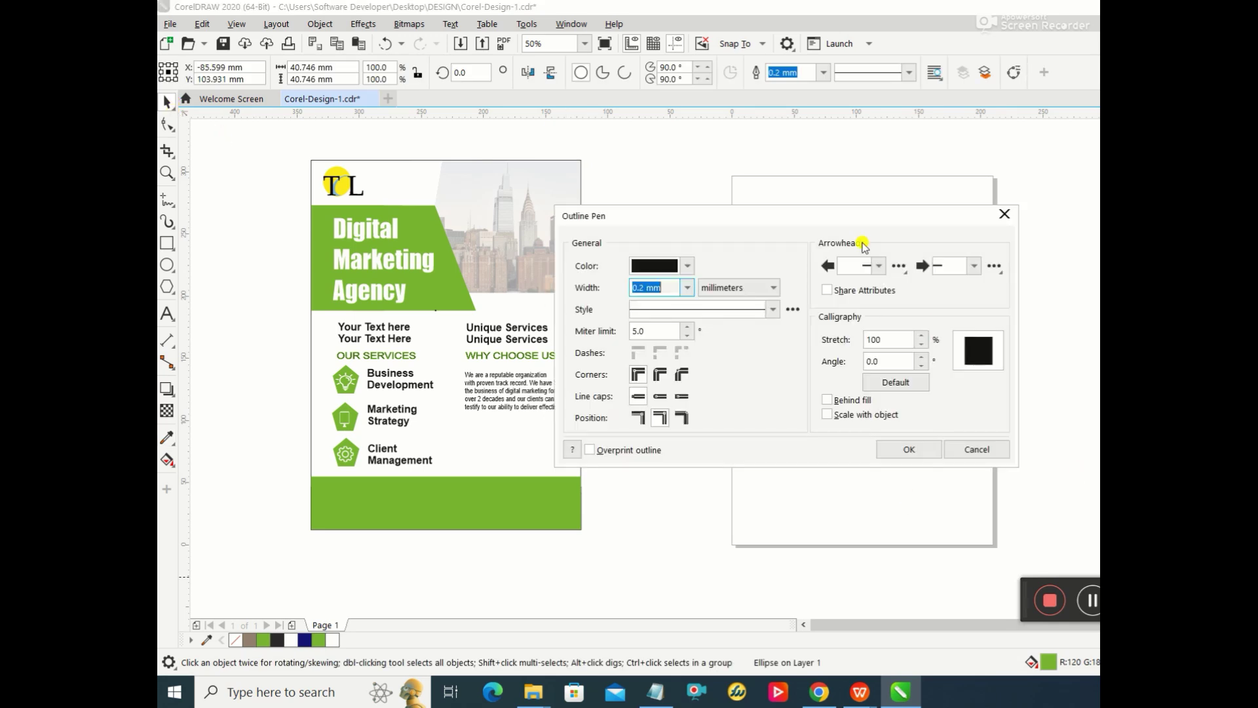
click(657, 287)
click(687, 287)
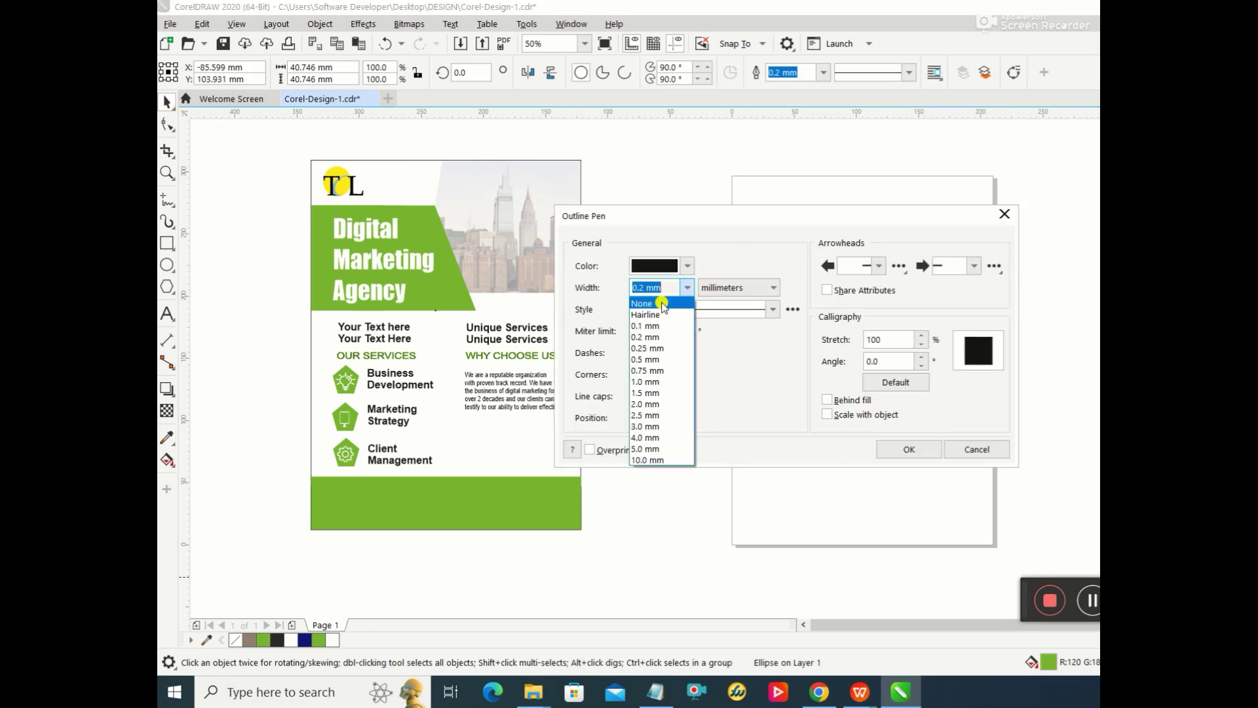
click(645, 298)
click(927, 456)
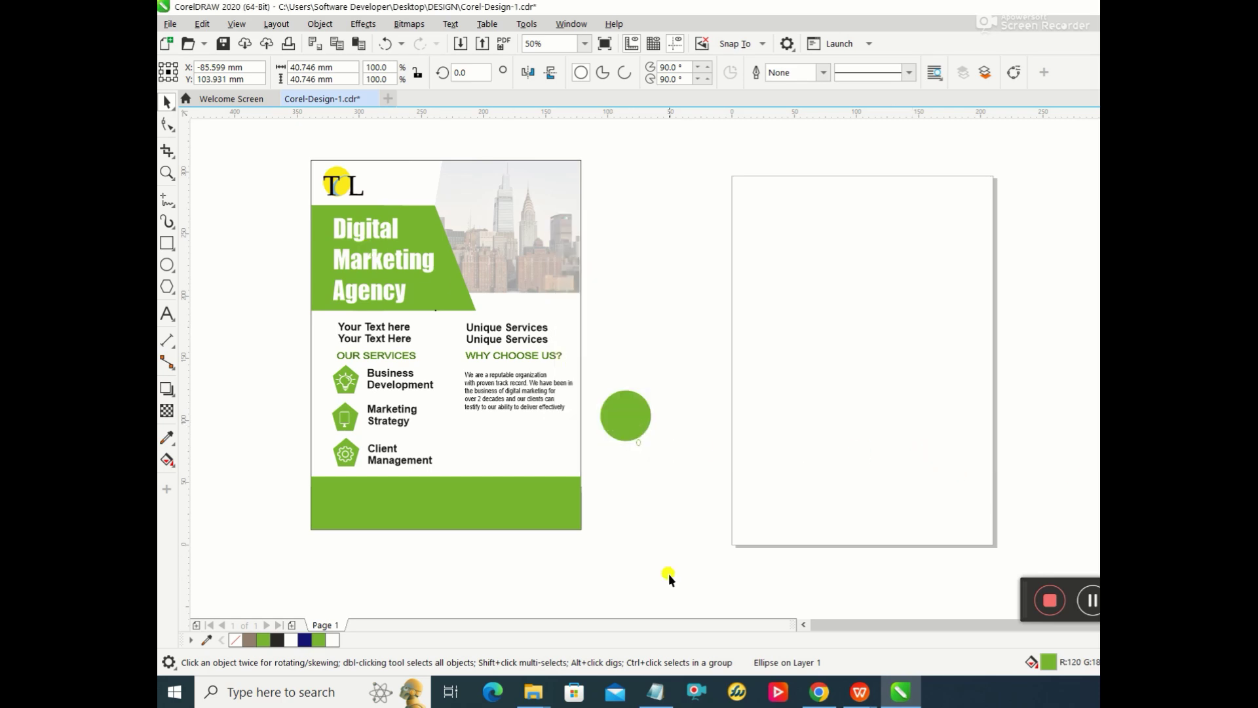
Step: Shrink the green circle to about 9 mm in diameter and place it as the first bullet below the WHY CHOOSE US? paragraph
click(627, 414)
click(642, 420)
click(646, 424)
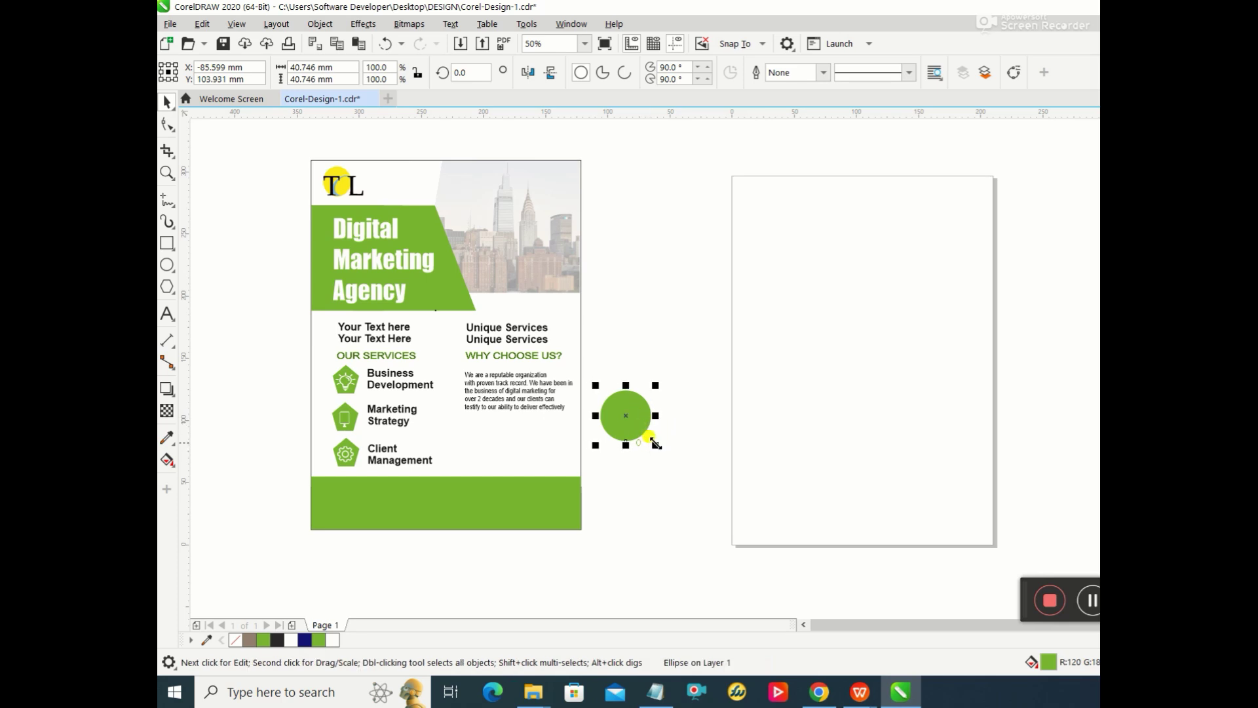
drag(655, 444, 469, 427)
click(623, 398)
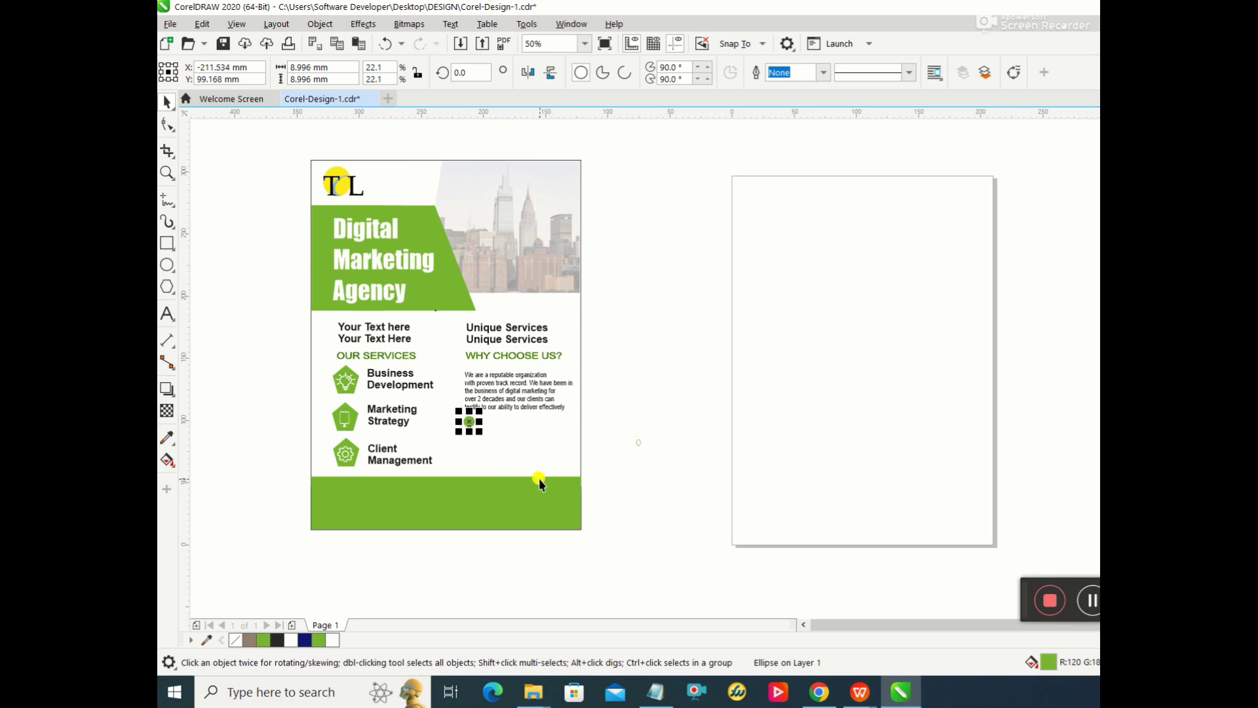
key(Right)
key(Right)
key(Right)
key(Right)
click(663, 442)
Step: Duplicate the green bullet circle and move the copy about 9 mm straight down
click(469, 420)
key(Down)
key(Down)
key(Down)
key(Down)
key(Down)
key(Down)
key(Down)
key(Down)
key(Down)
key(Down)
key(Down)
key(Down)
key(Down)
key(Down)
key(Down)
key(Down)
key(Down)
key(Down)
key(Down)
key(Down)
key(Down)
key(Down)
key(Down)
click(485, 429)
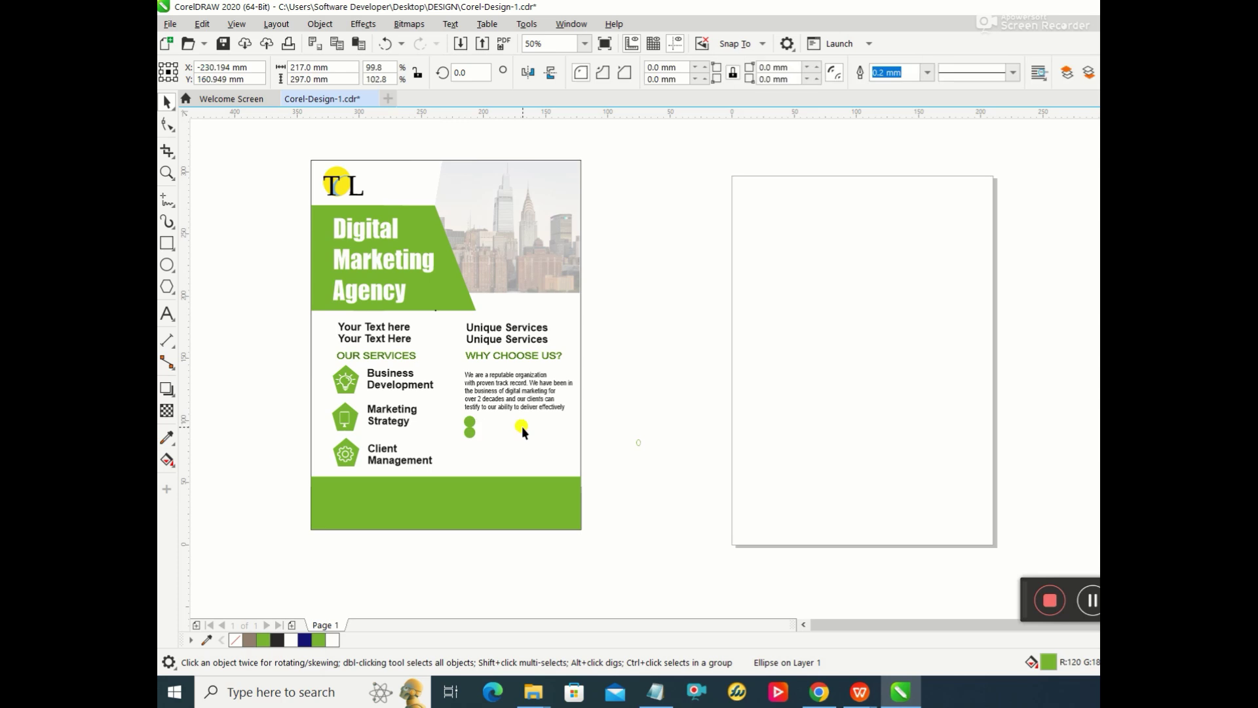
Step: Nudge the second bullet circle slightly further down to leave a small gap below the first one
click(469, 432)
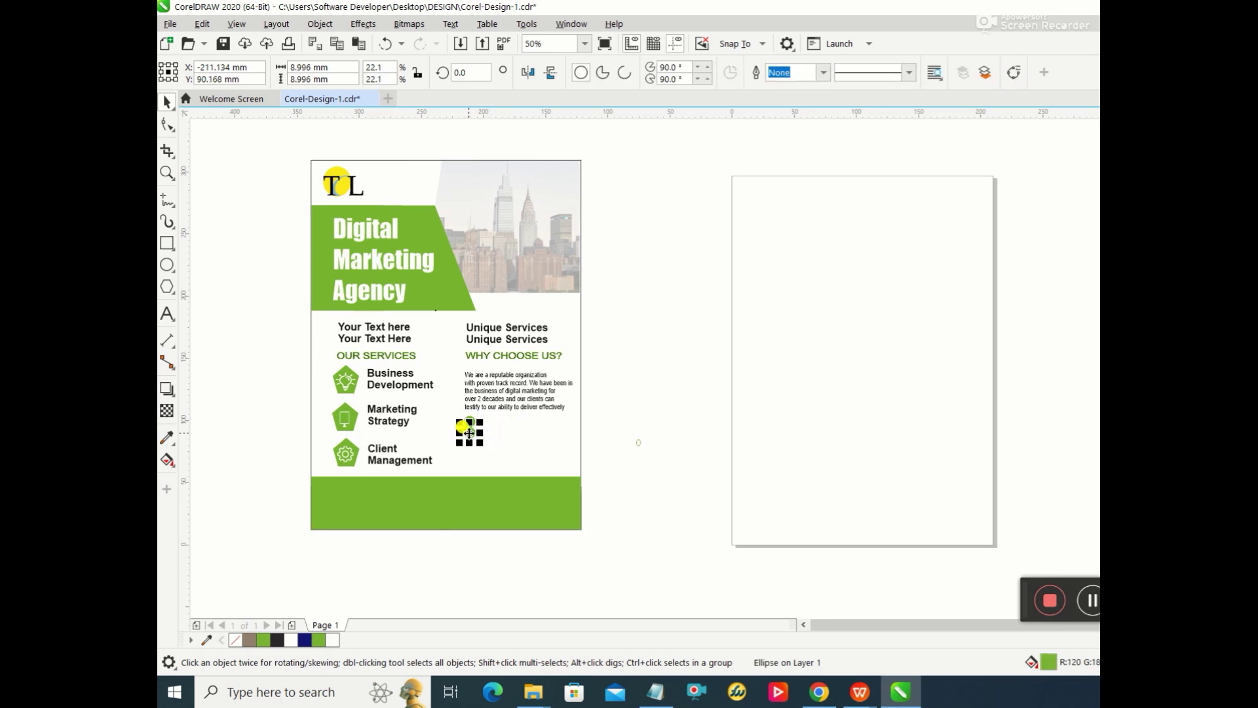
click(509, 427)
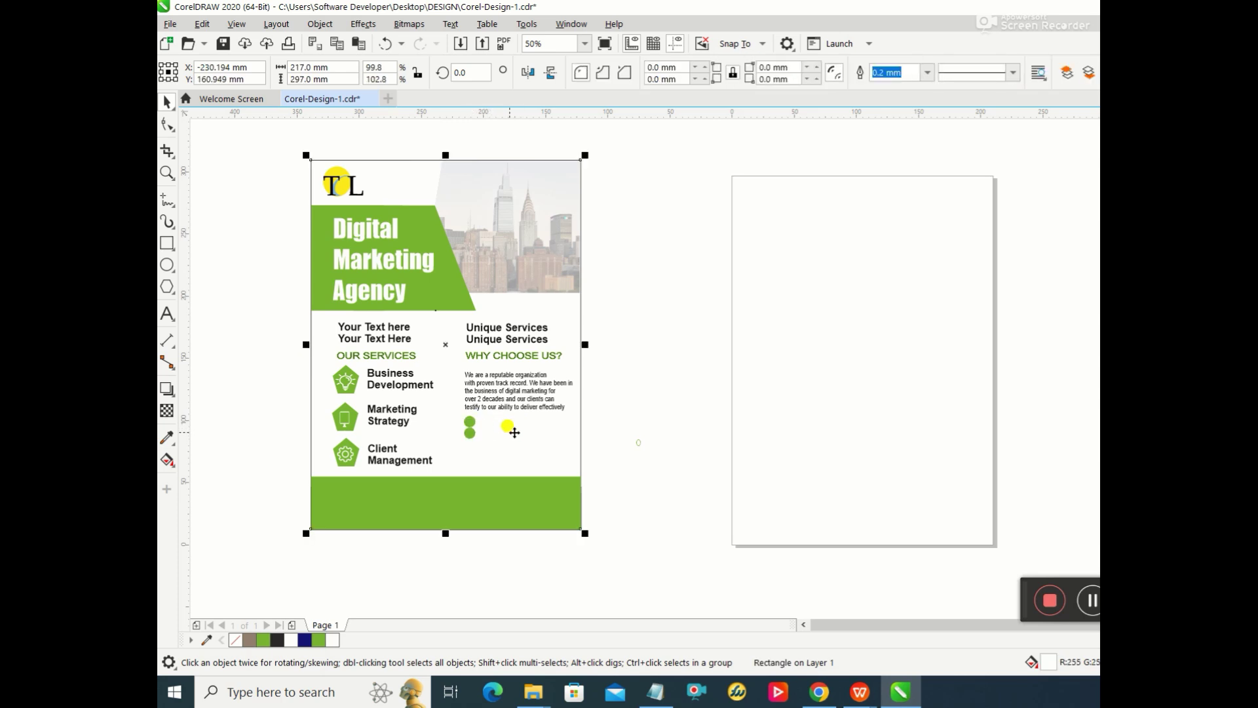
click(472, 434)
key(Down)
key(Down)
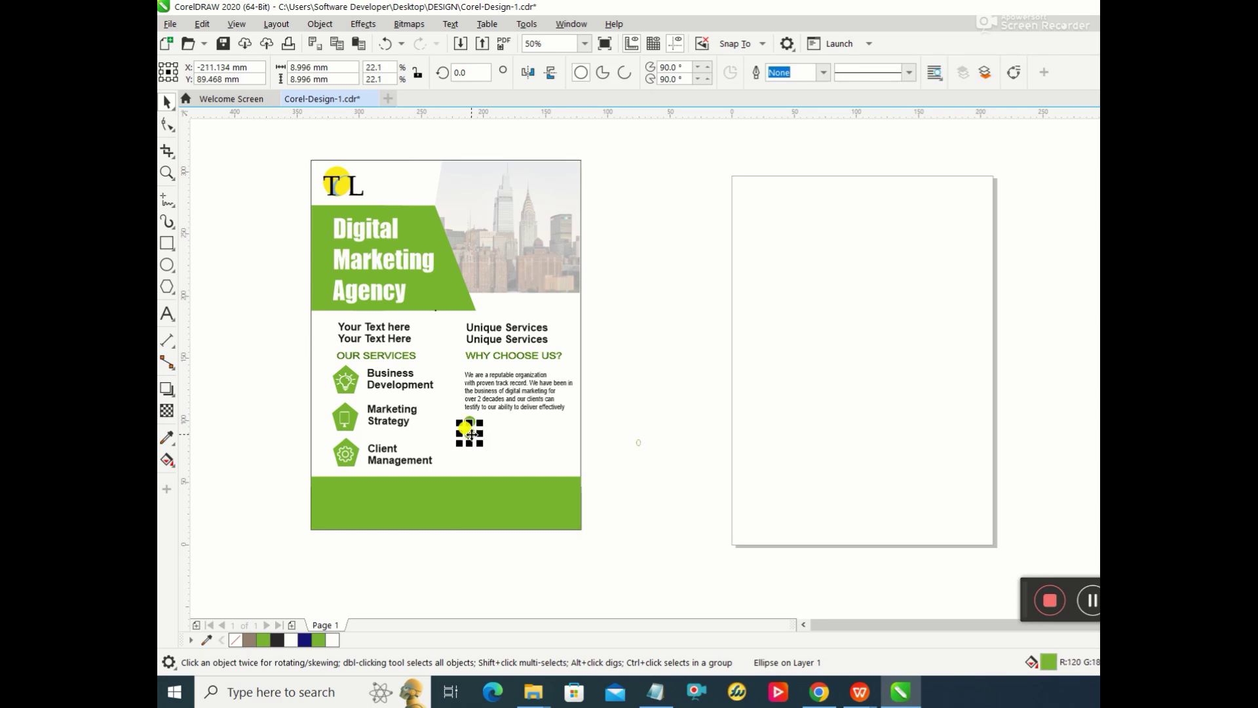
key(Down)
key(Down)
key(Down)
click(496, 434)
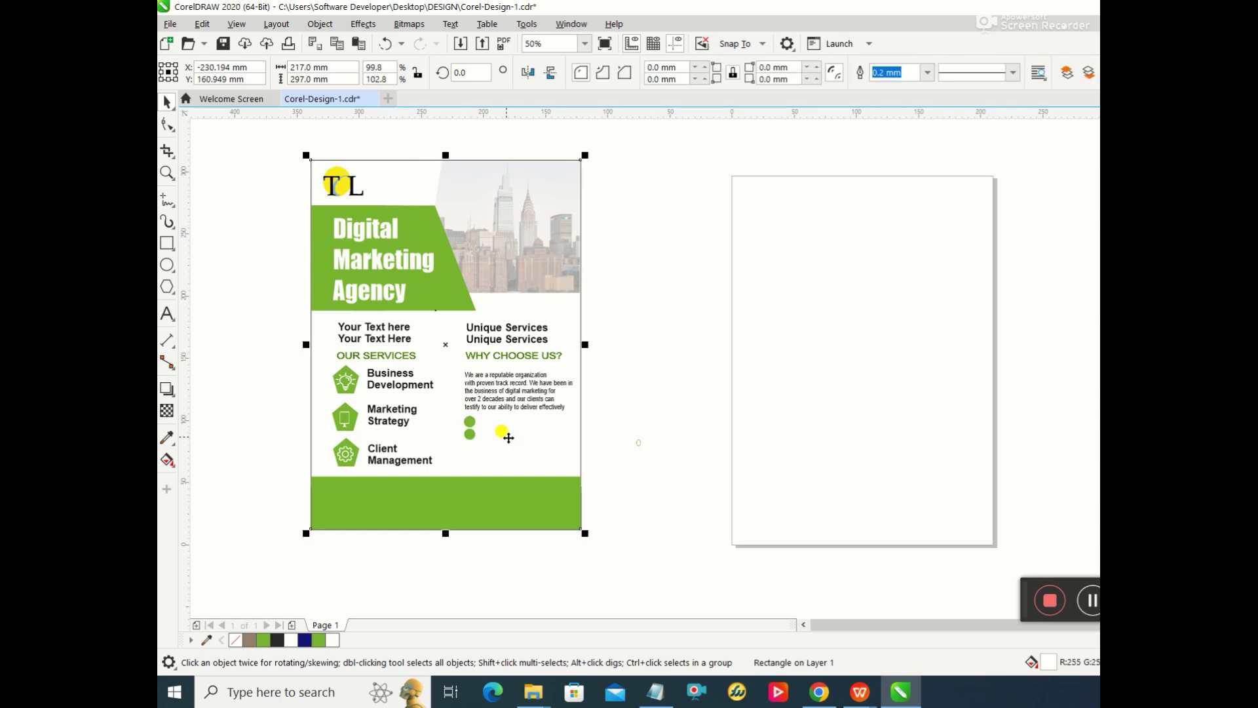
Step: Duplicate the top bullet circle and place the copy directly below the second one, about 21 mm under the first
drag(469, 434, 468, 421)
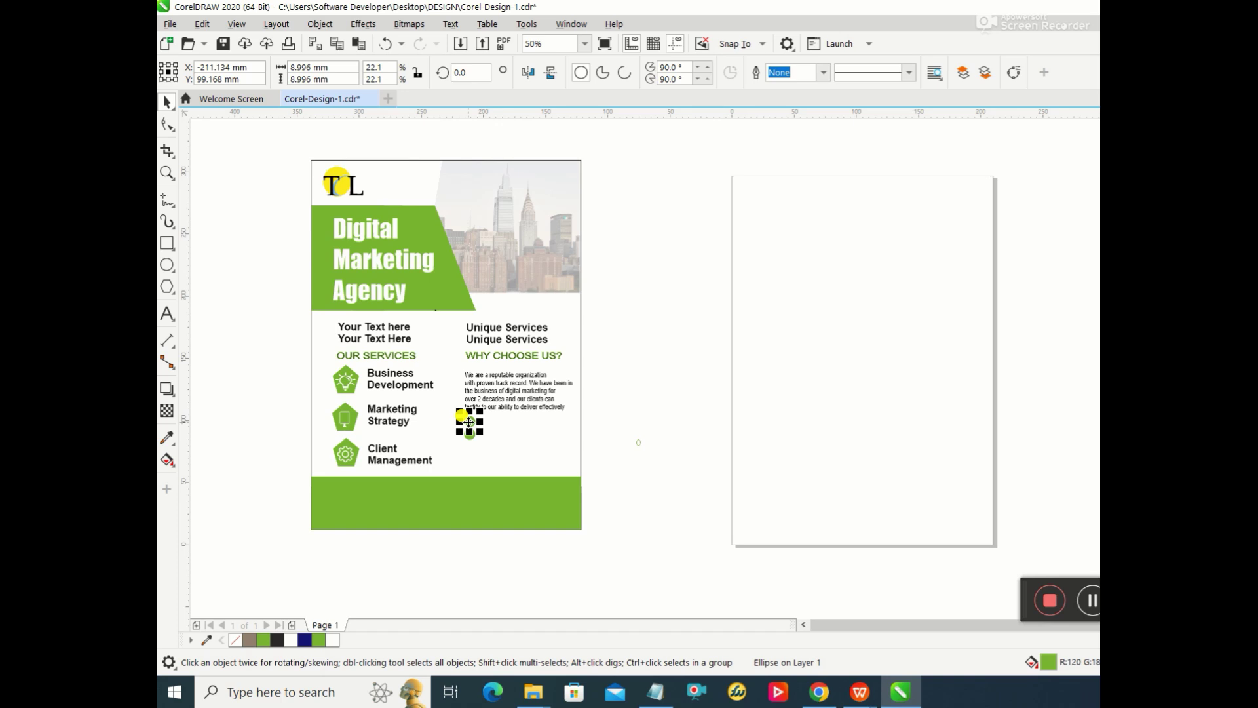
drag(468, 422, 469, 426)
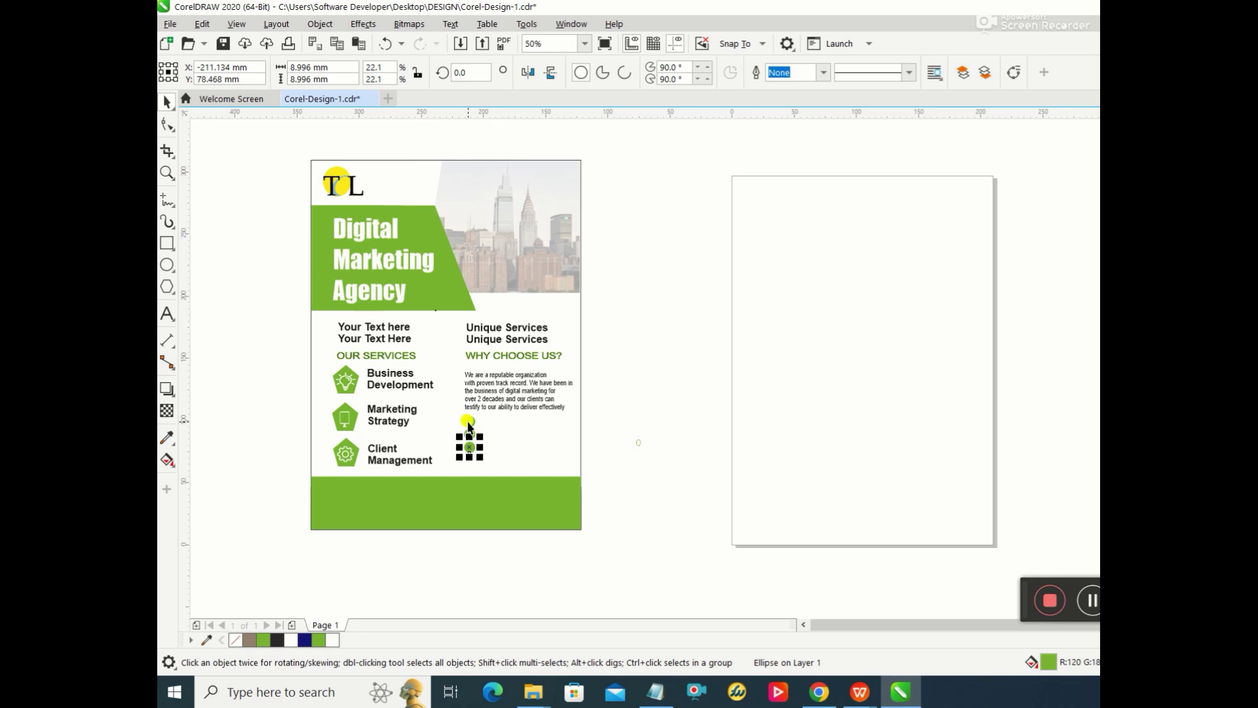
click(501, 434)
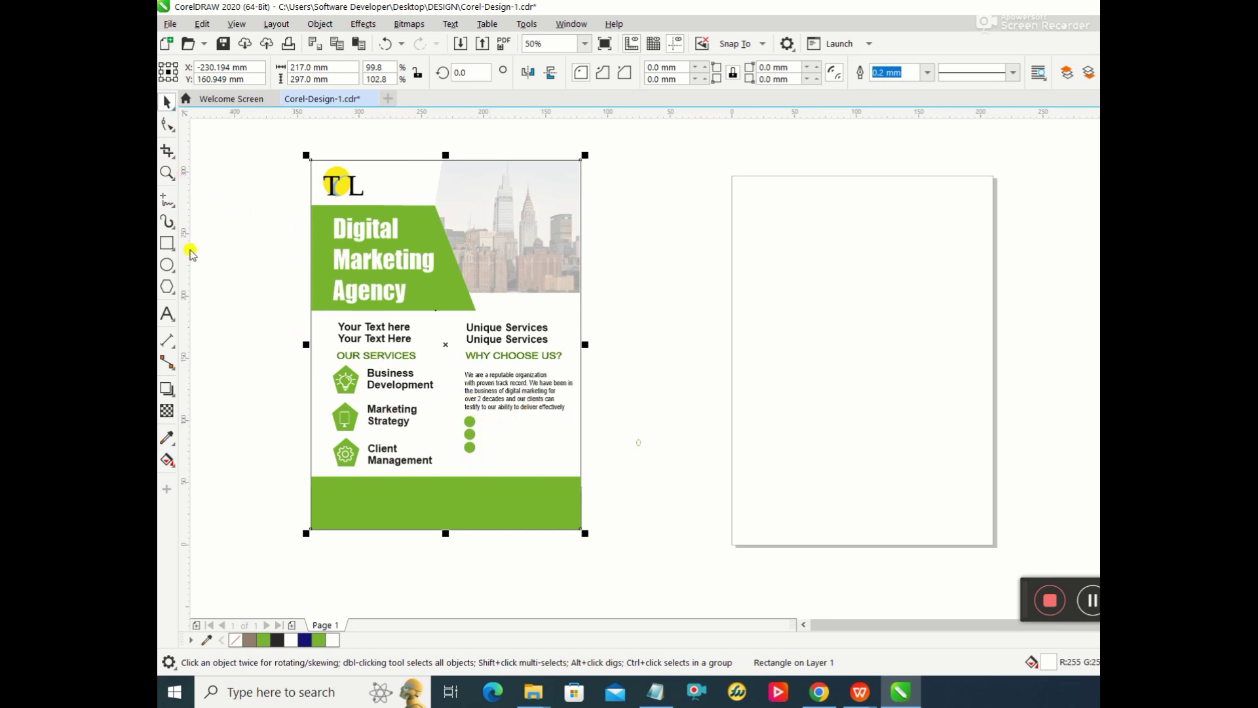
Step: Add the text RELIABILITY in 24 pt Arial and position it beside the top bullet circle
click(168, 314)
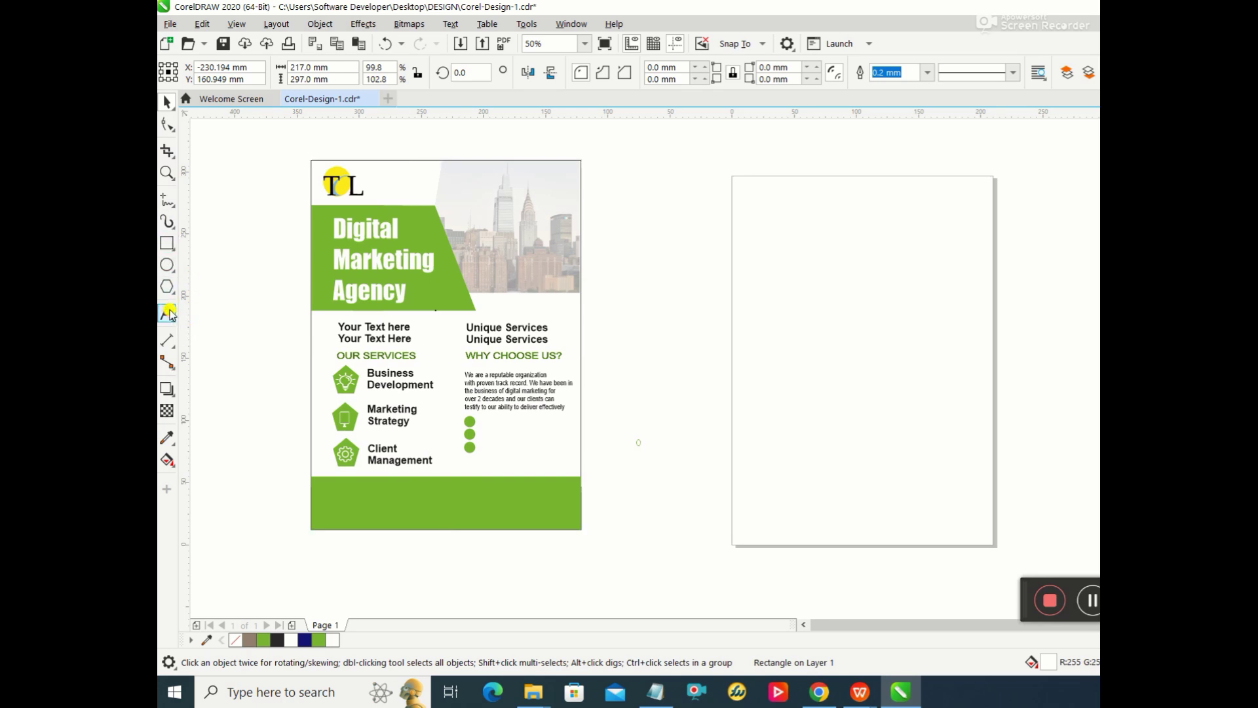
click(488, 421)
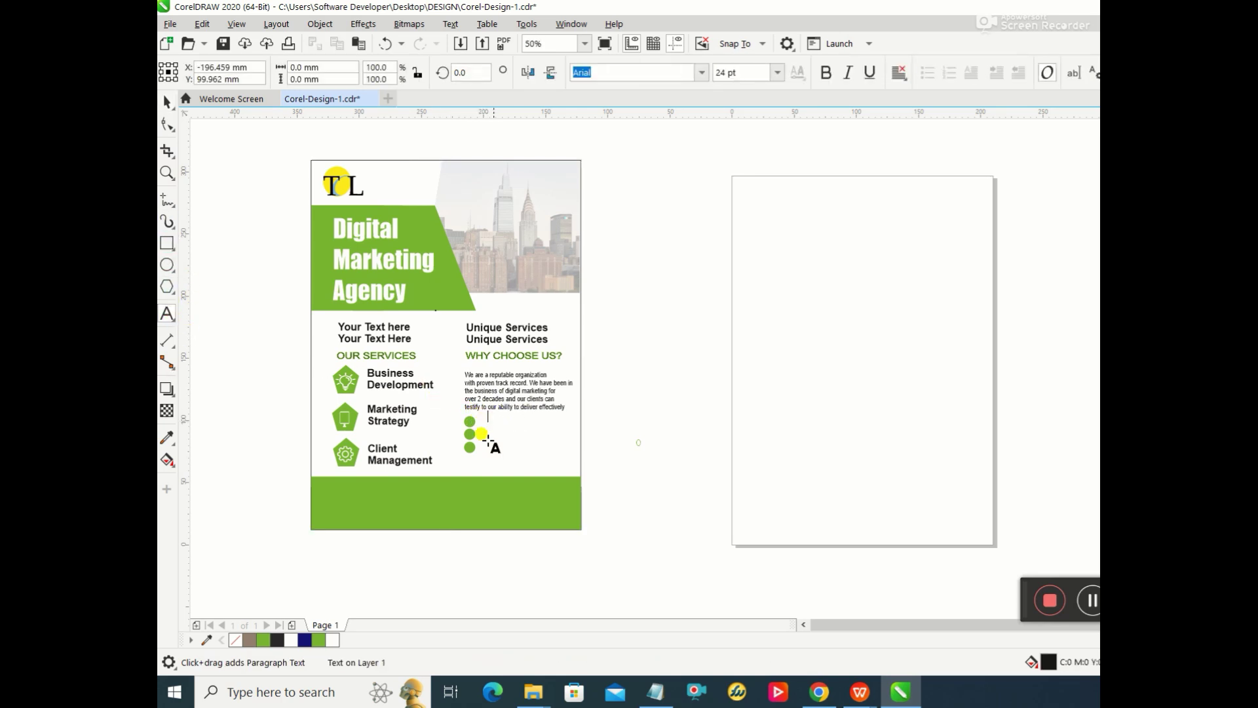
text(RELIABILITY)
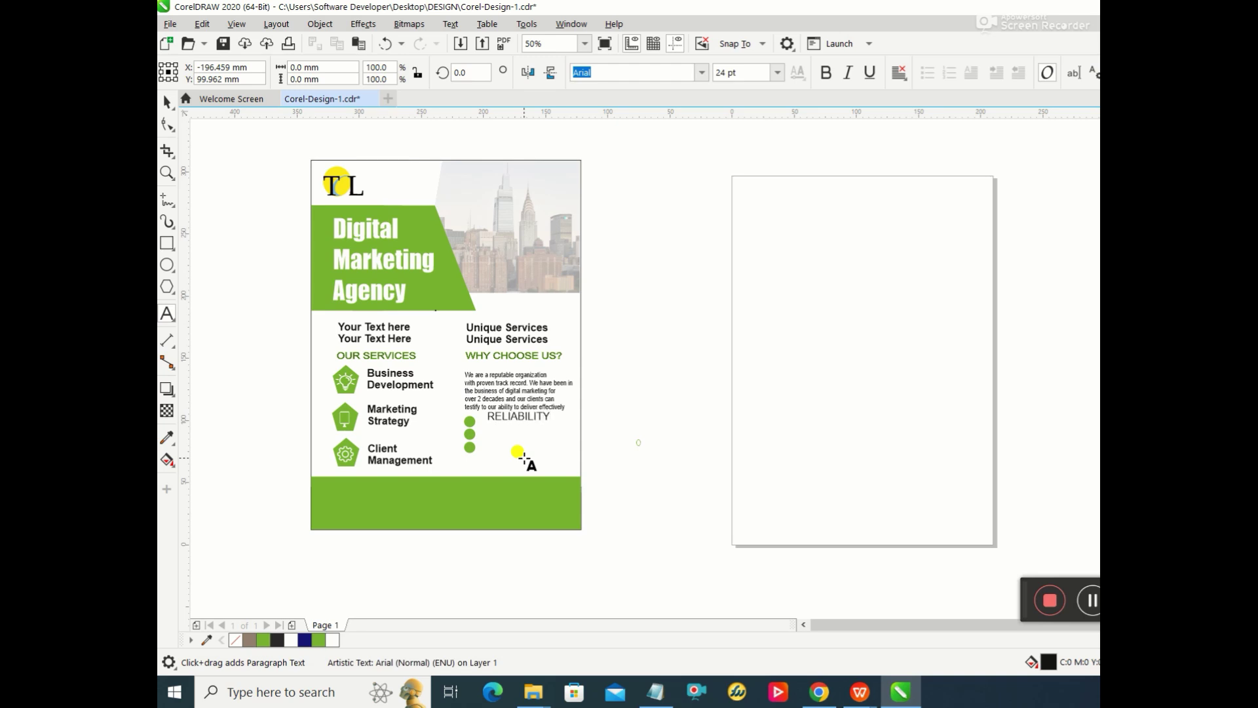
key(Escape)
click(166, 100)
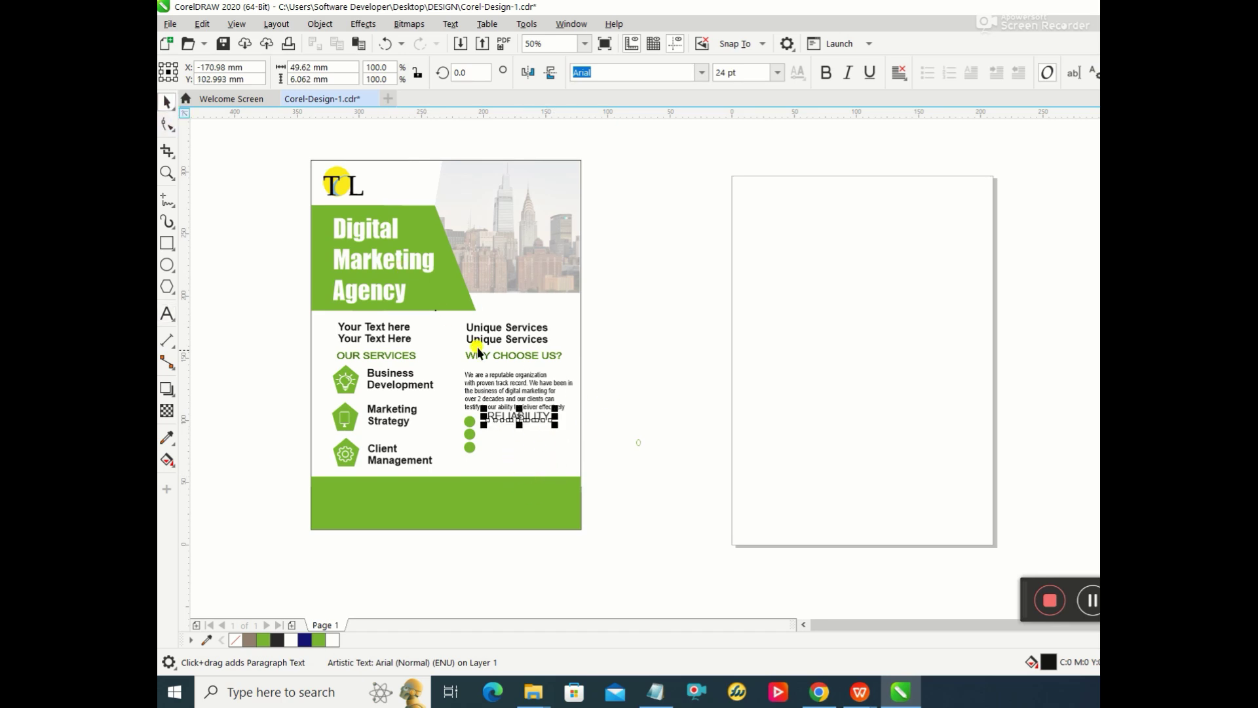
drag(506, 409, 515, 427)
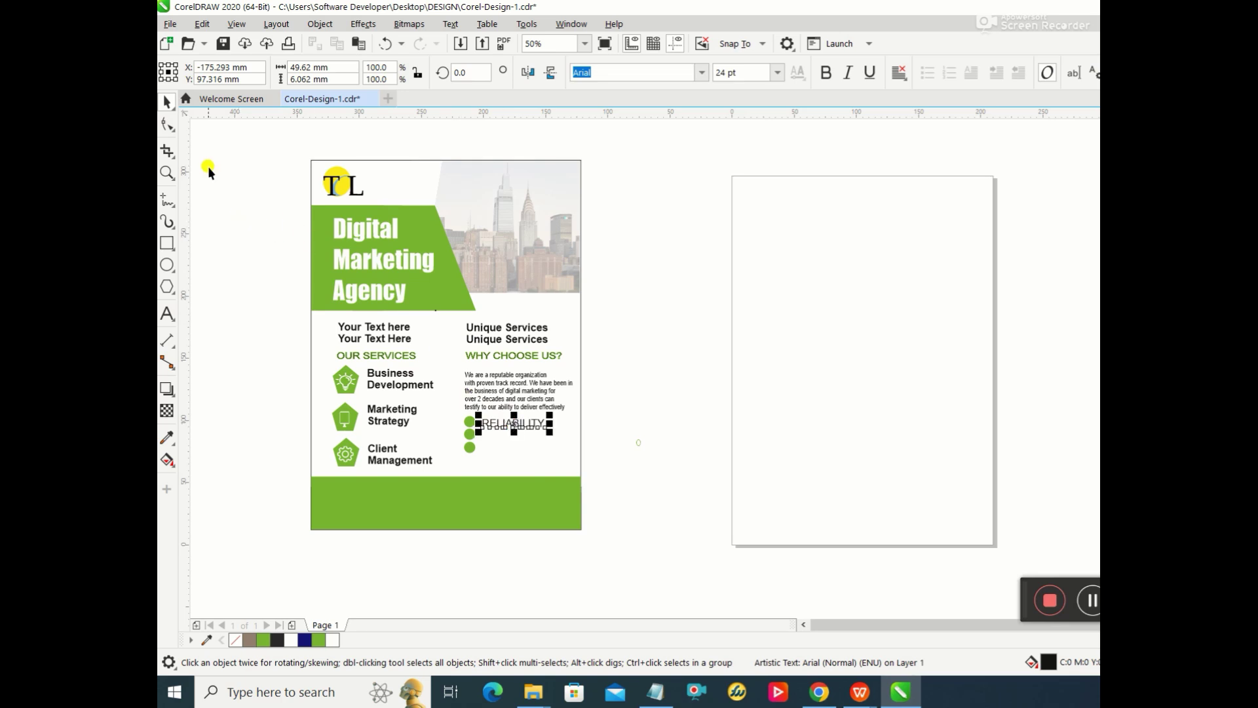
Step: Add the text SERVICE DELIVERY in 24 pt Arial just below the RELIABILITY label
click(541, 427)
double_click(541, 427)
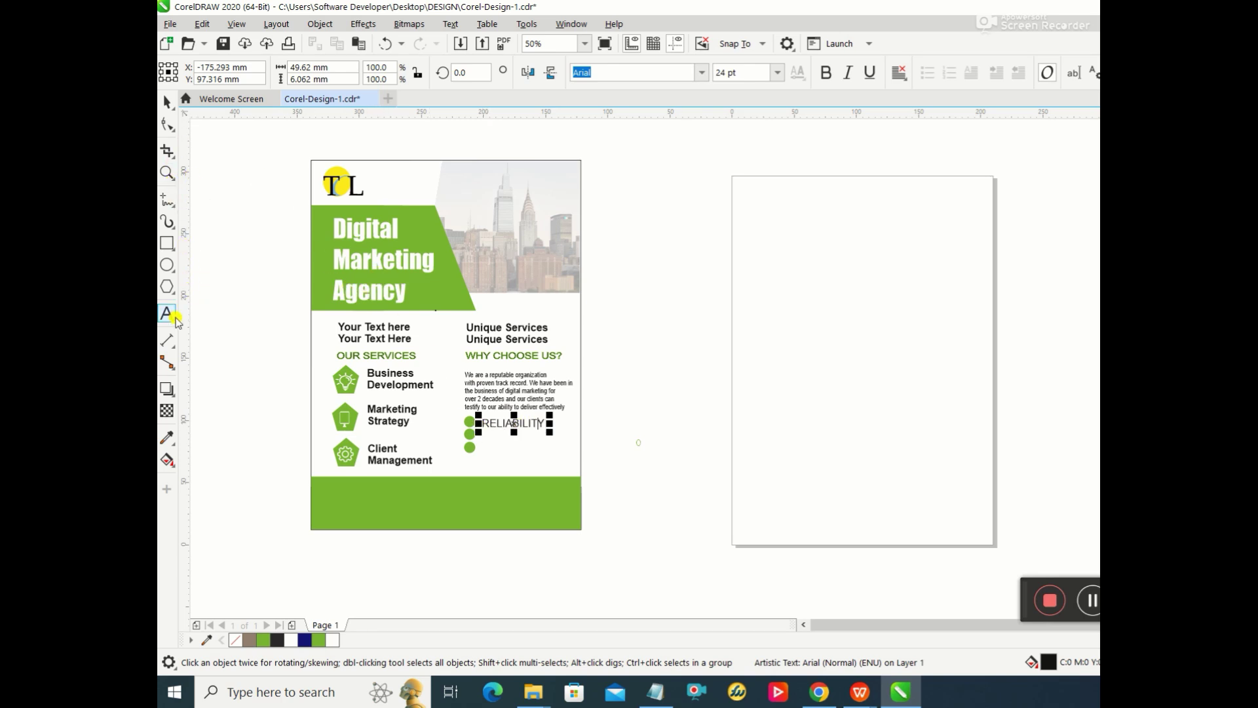
drag(478, 432, 480, 436)
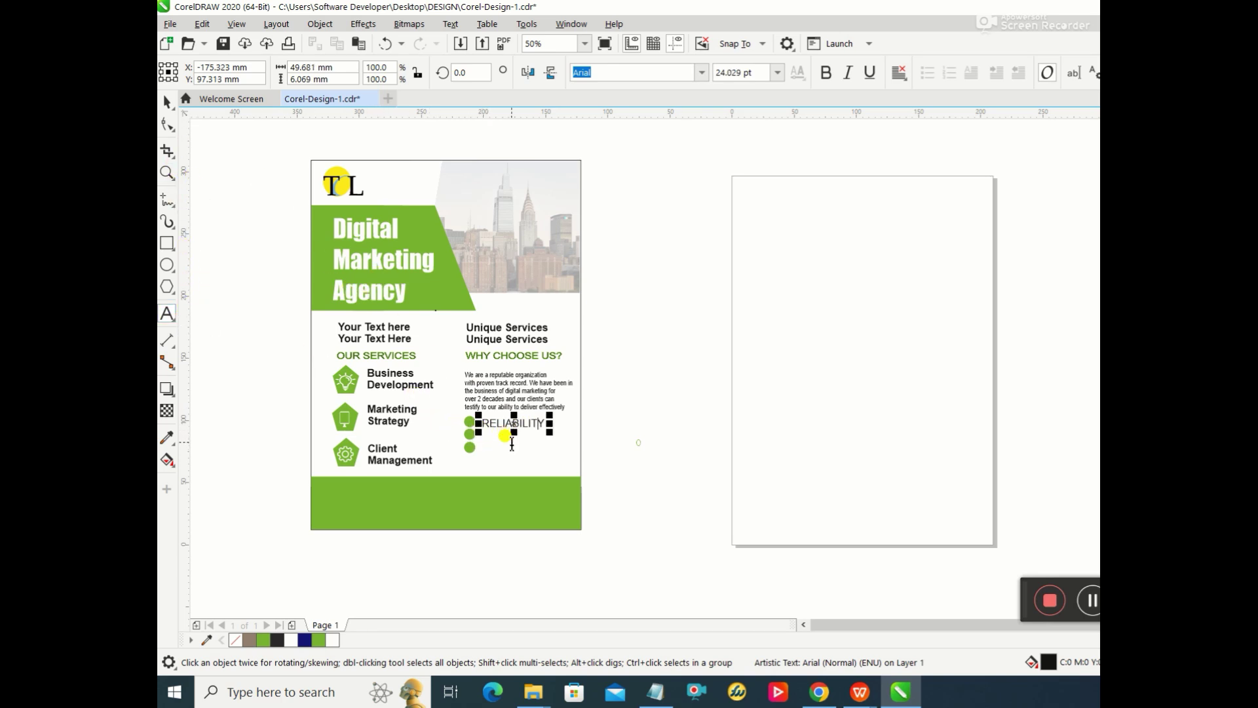
click(509, 439)
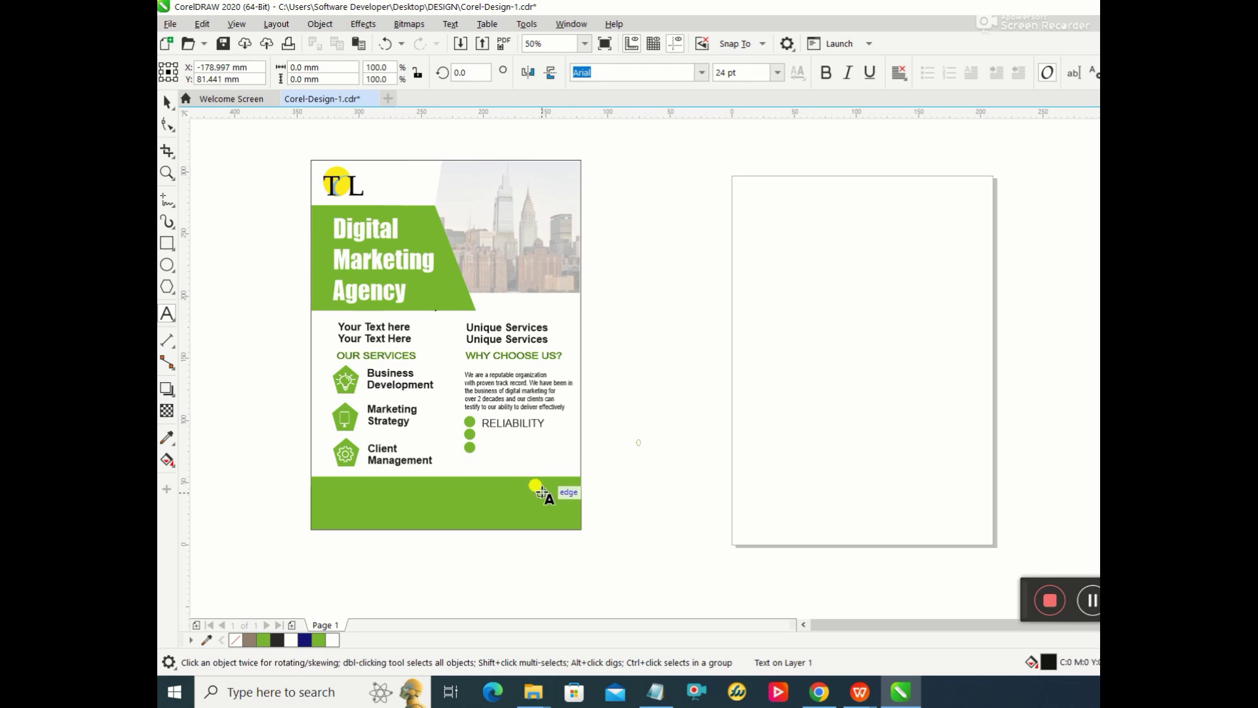
text(SERVICE DELIVERY)
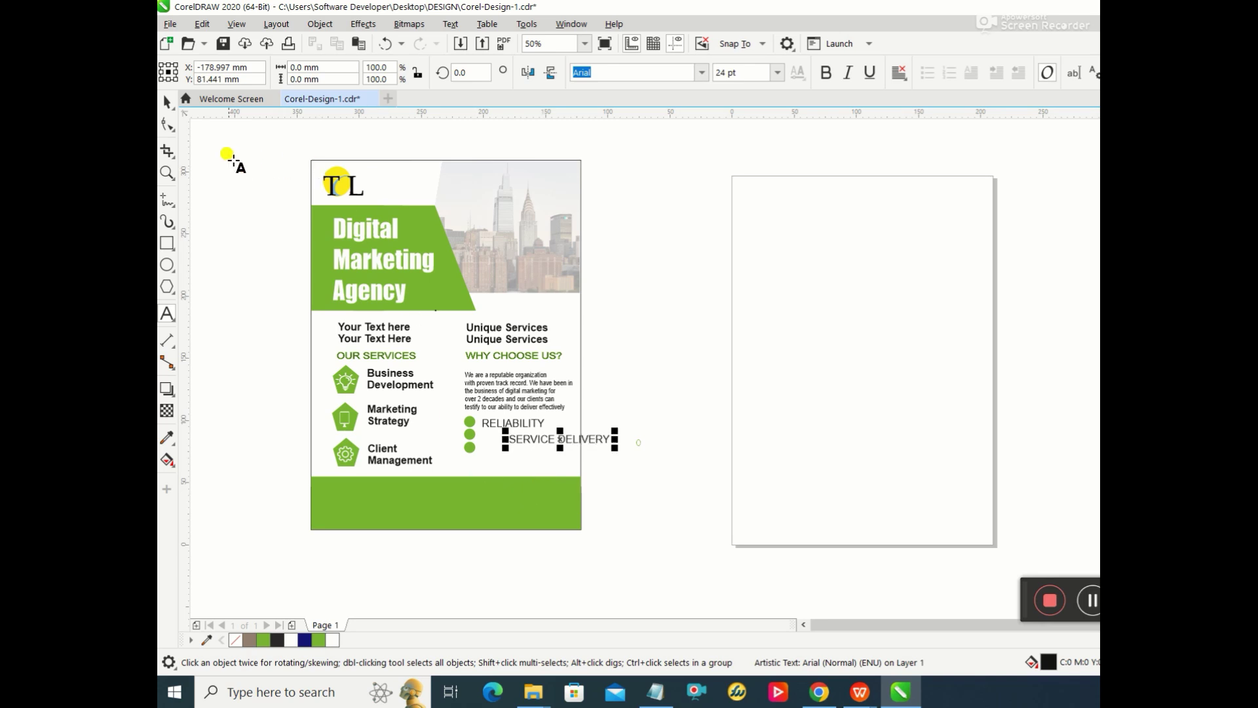
Step: Insert the word PROMPT in front of SERVICE DELIVERY so the label reads PROMPT SERVICE DELIVERY
click(167, 102)
click(511, 441)
click(511, 440)
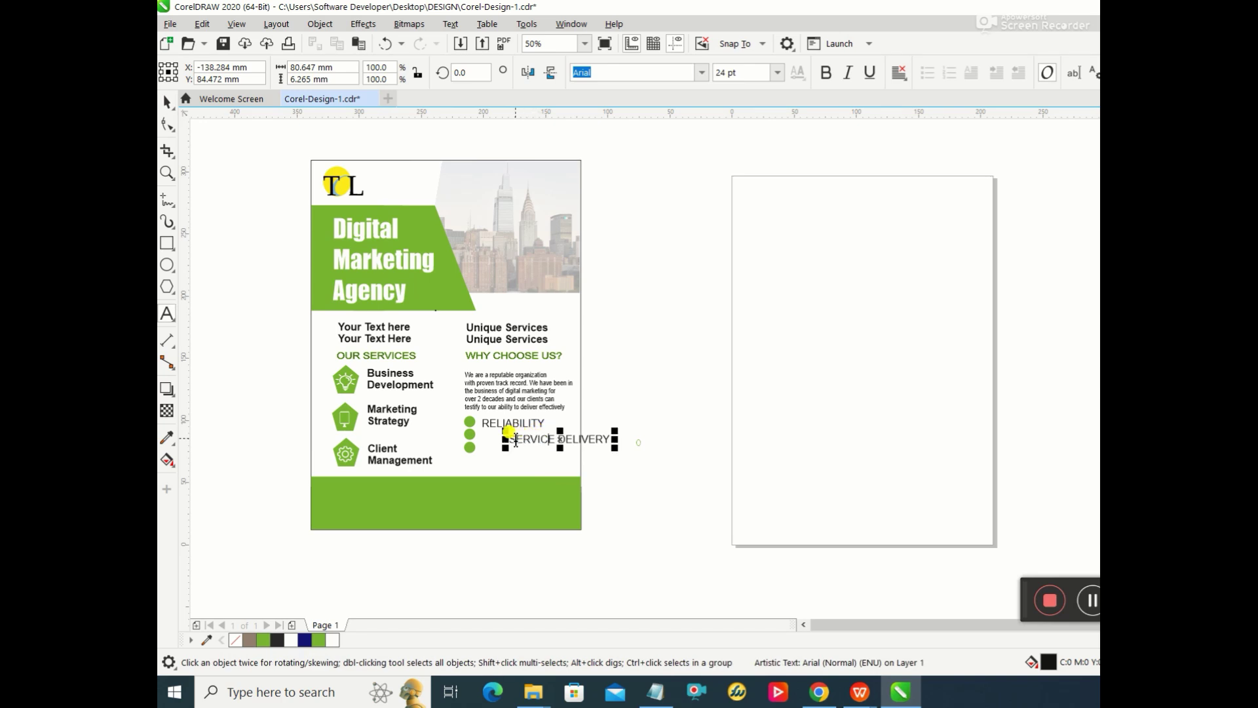
double_click(515, 439)
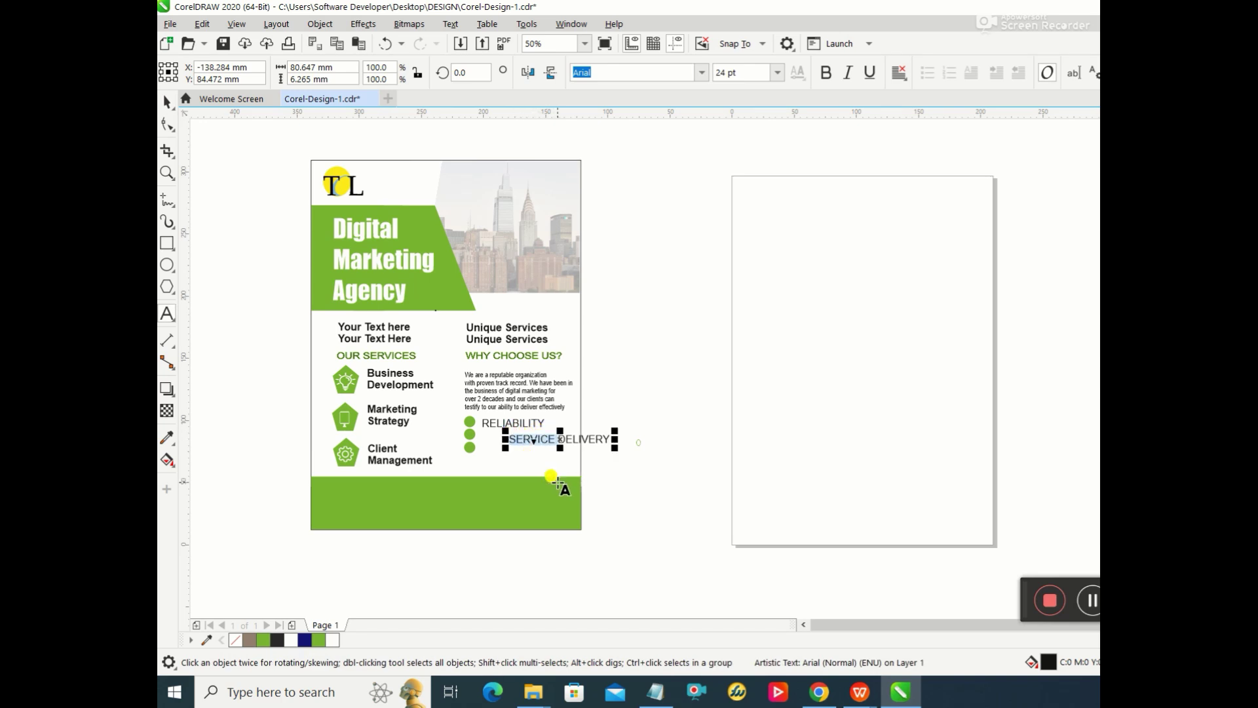
double_click(524, 439)
key(Left)
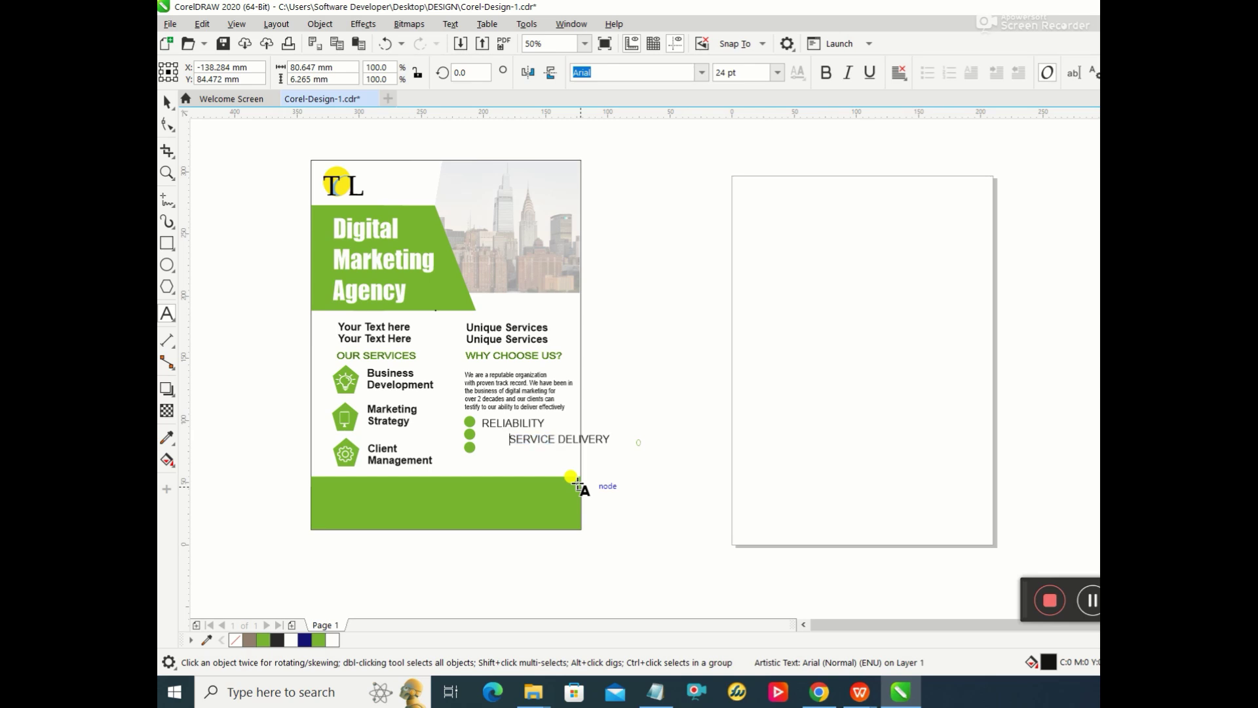
text(PROMOT)
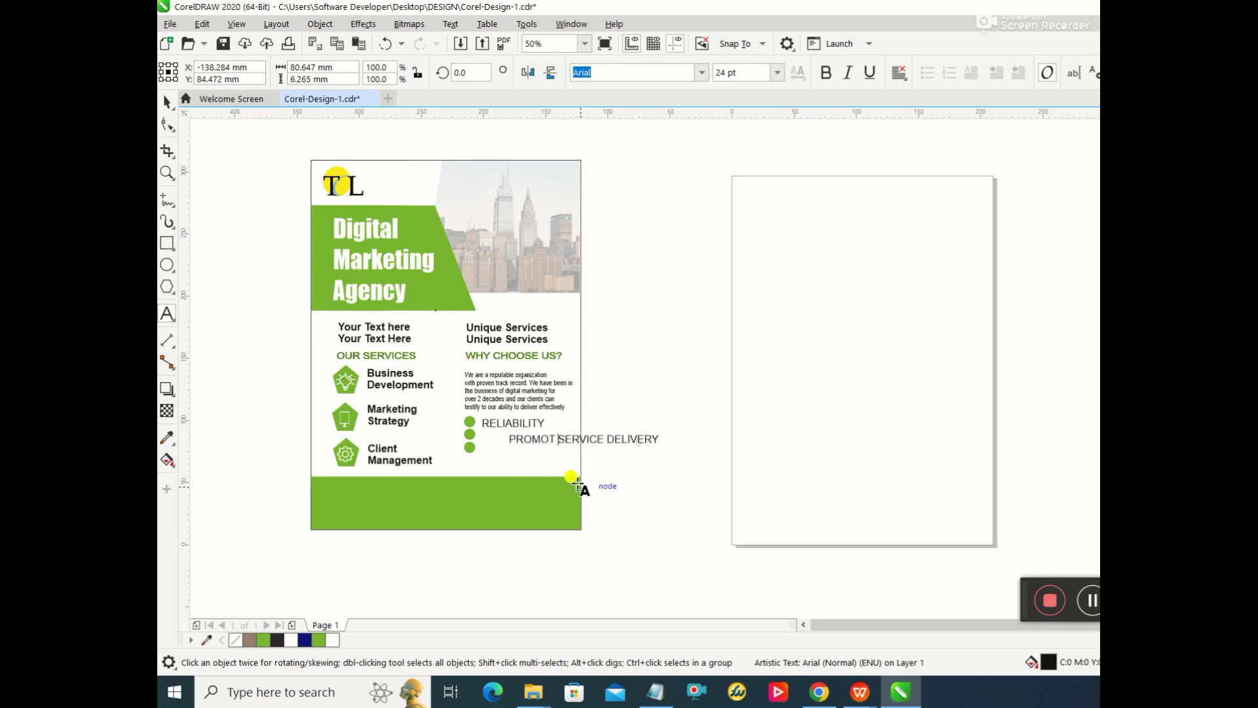
key(BackSpace)
key(BackSpace)
key(BackSpace)
text(PT)
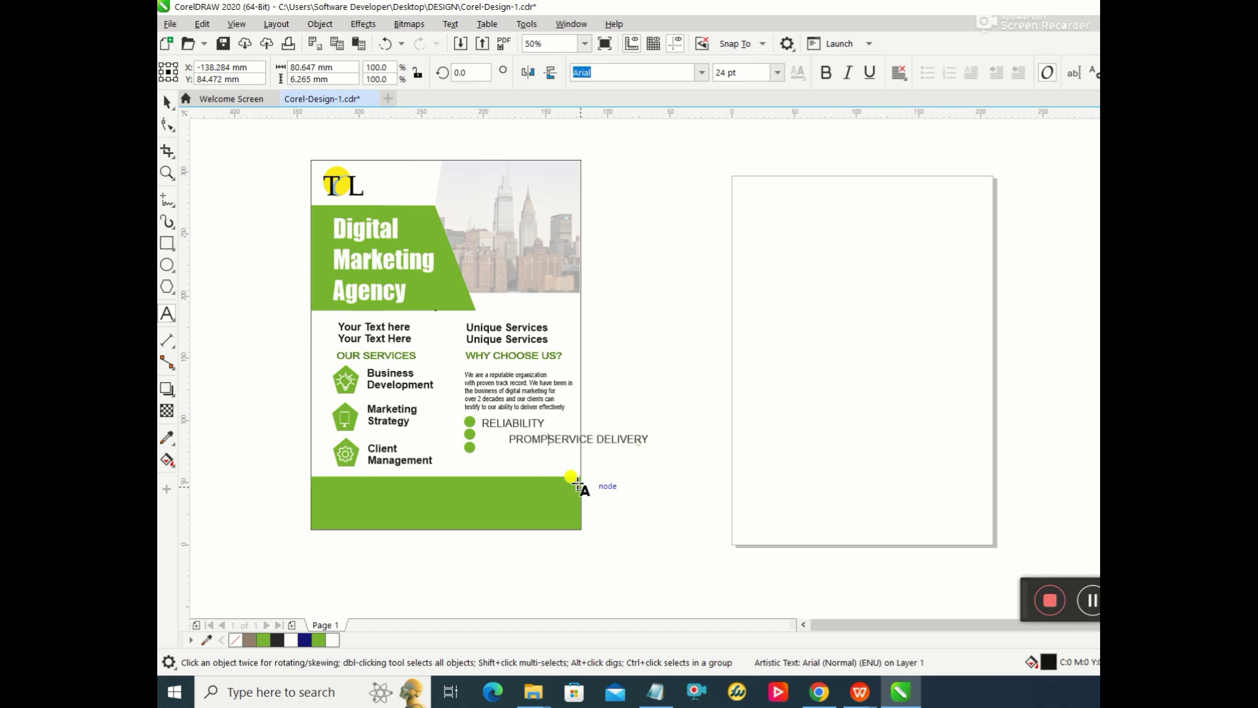
Step: Add the text CUSTOMER SATISFACTION in 24 pt Arial below the PROMPT SERVICE DELIVERY label
click(540, 452)
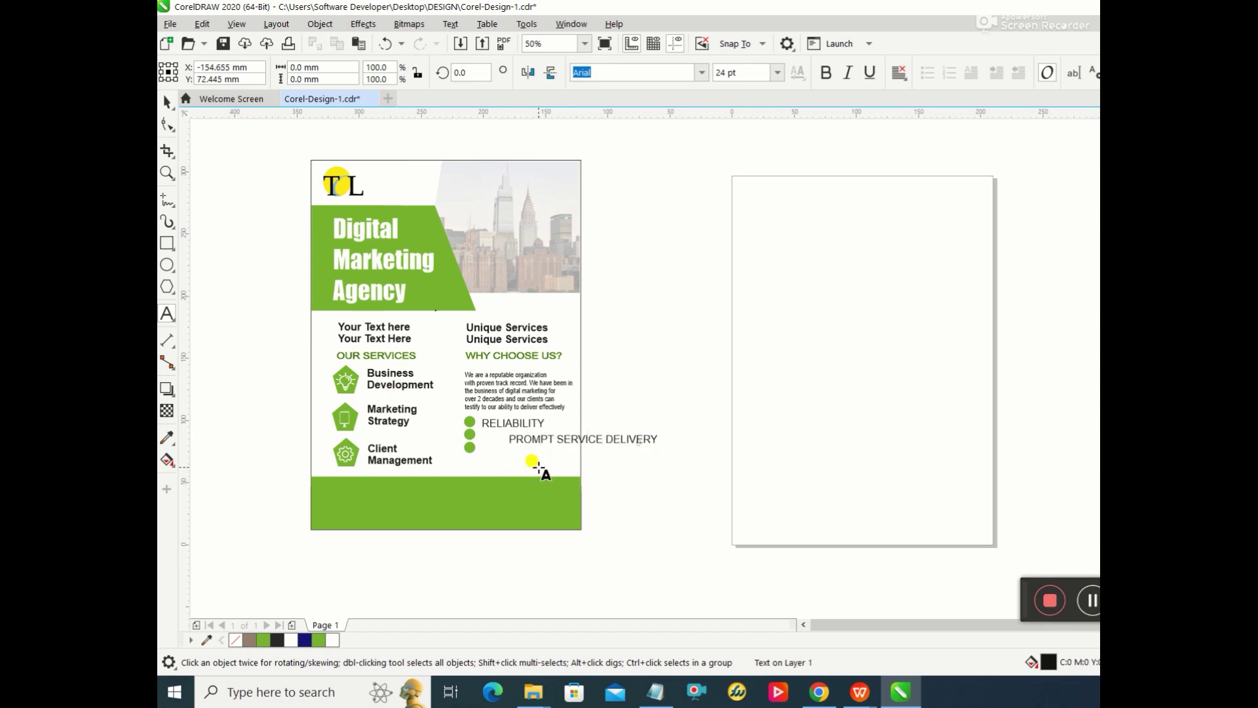
text(CUSTOMER SATISFACTION)
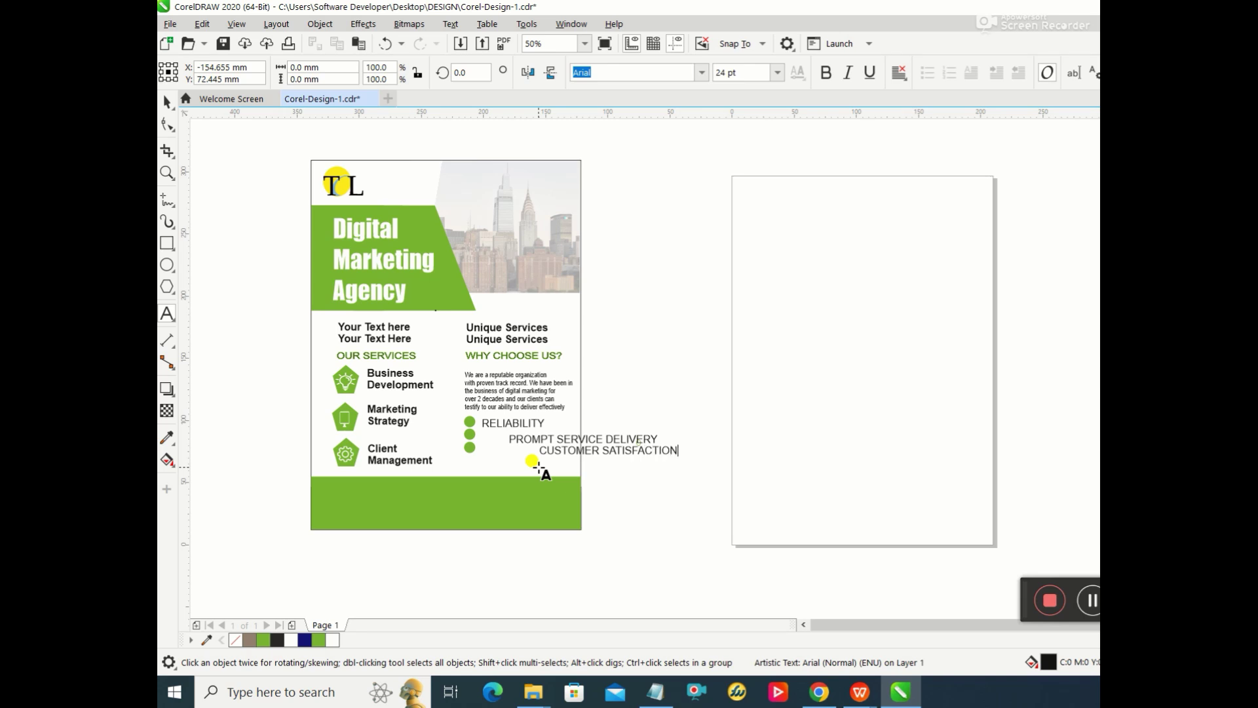
key(ctrl+space)
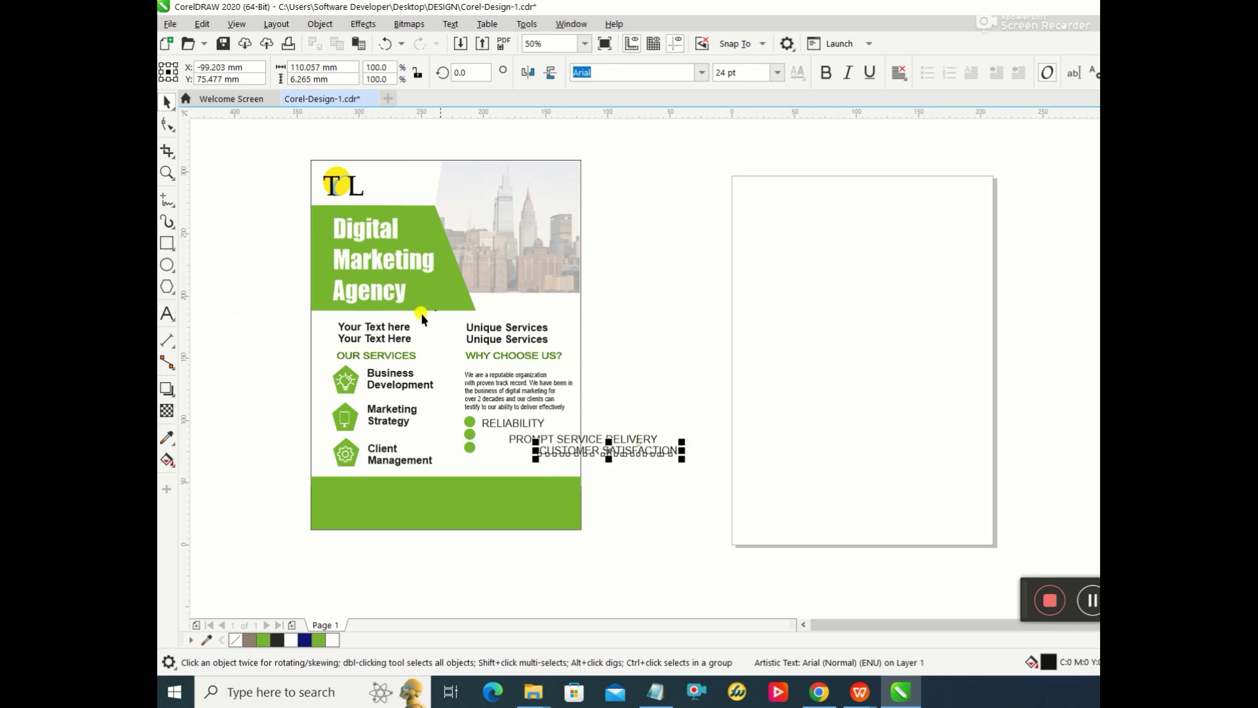
Step: Move PROMPT SERVICE DELIVERY and CUSTOMER SATISFACTION beside the second and third bullets, and shrink the latter to about 45 mm wide
drag(564, 451, 525, 450)
key(Escape)
click(556, 437)
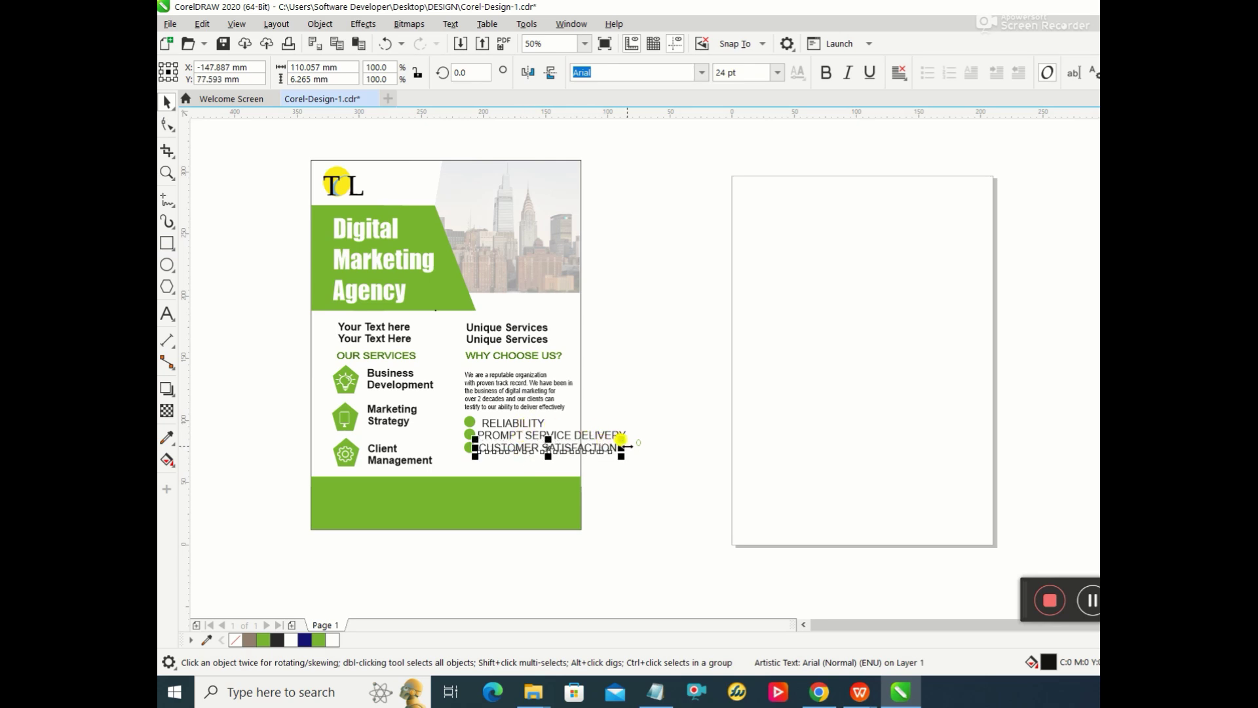
drag(626, 448, 511, 454)
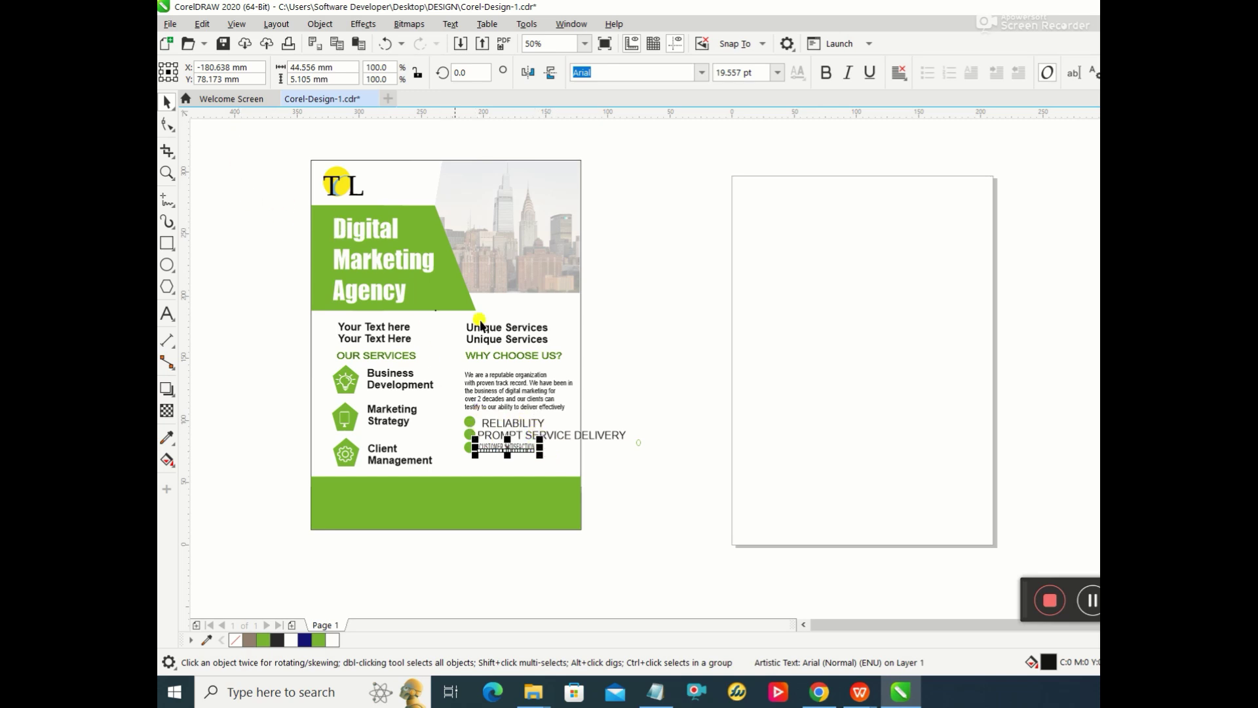
click(202, 24)
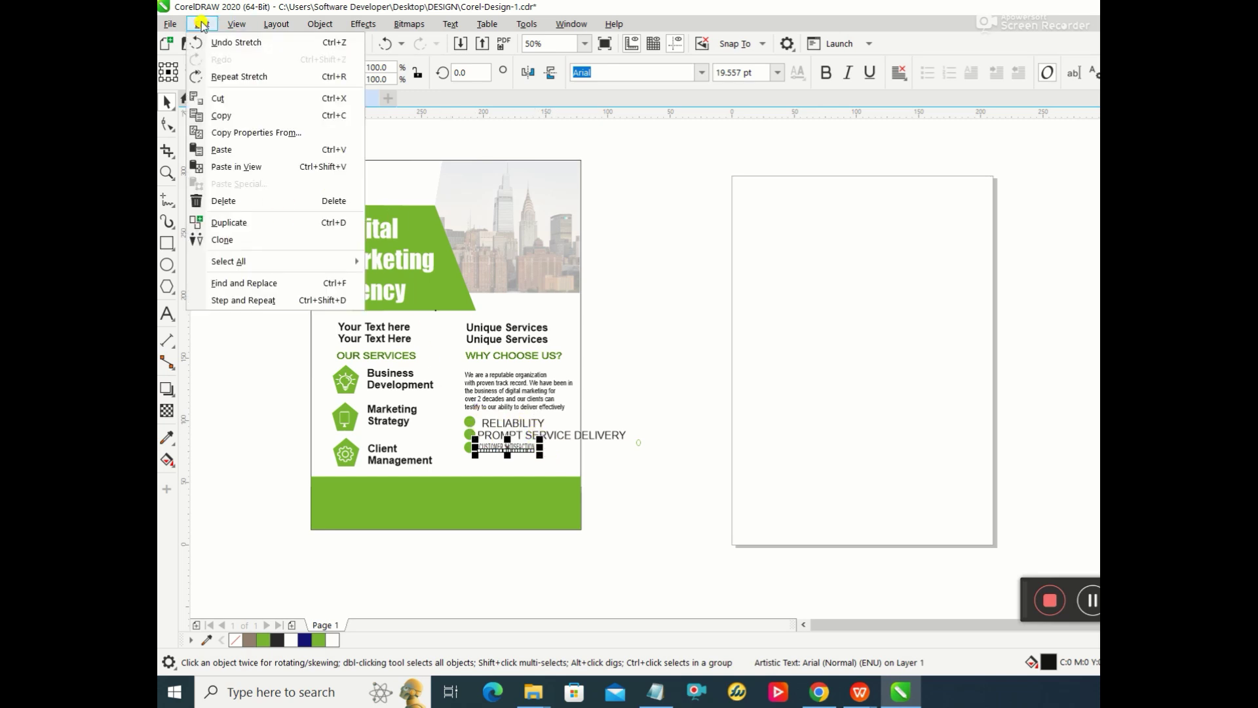
click(202, 25)
click(169, 24)
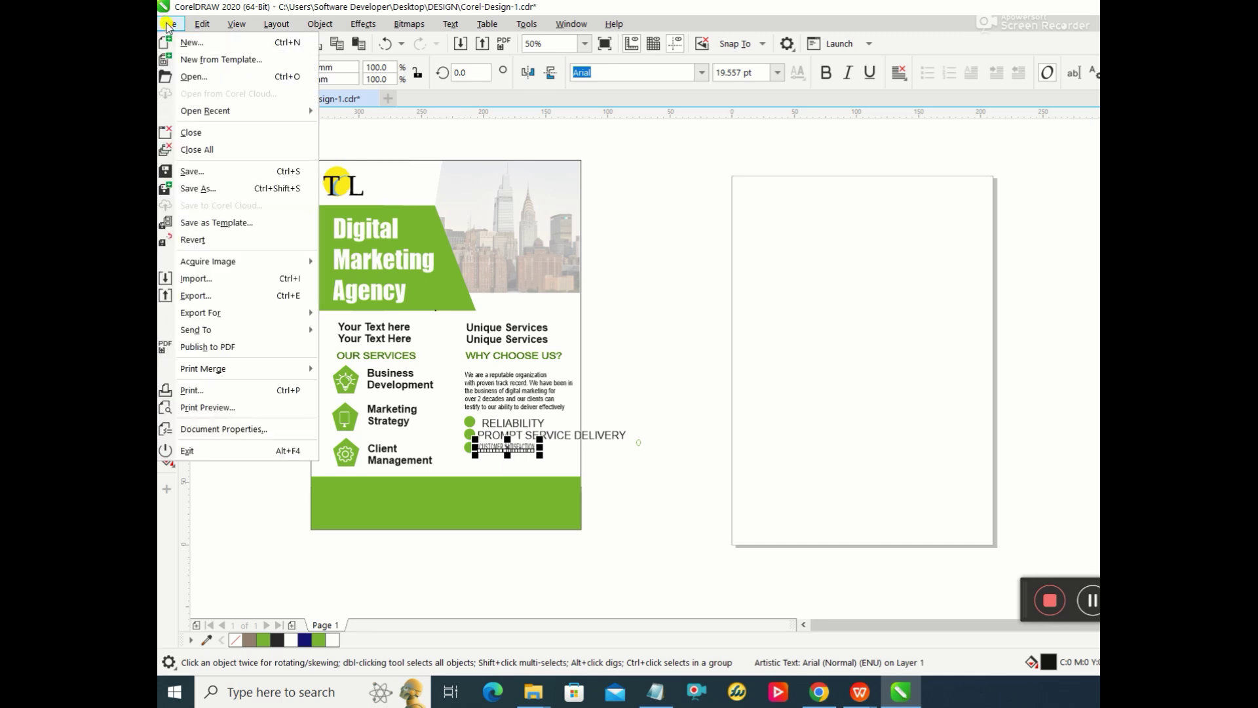
click(169, 24)
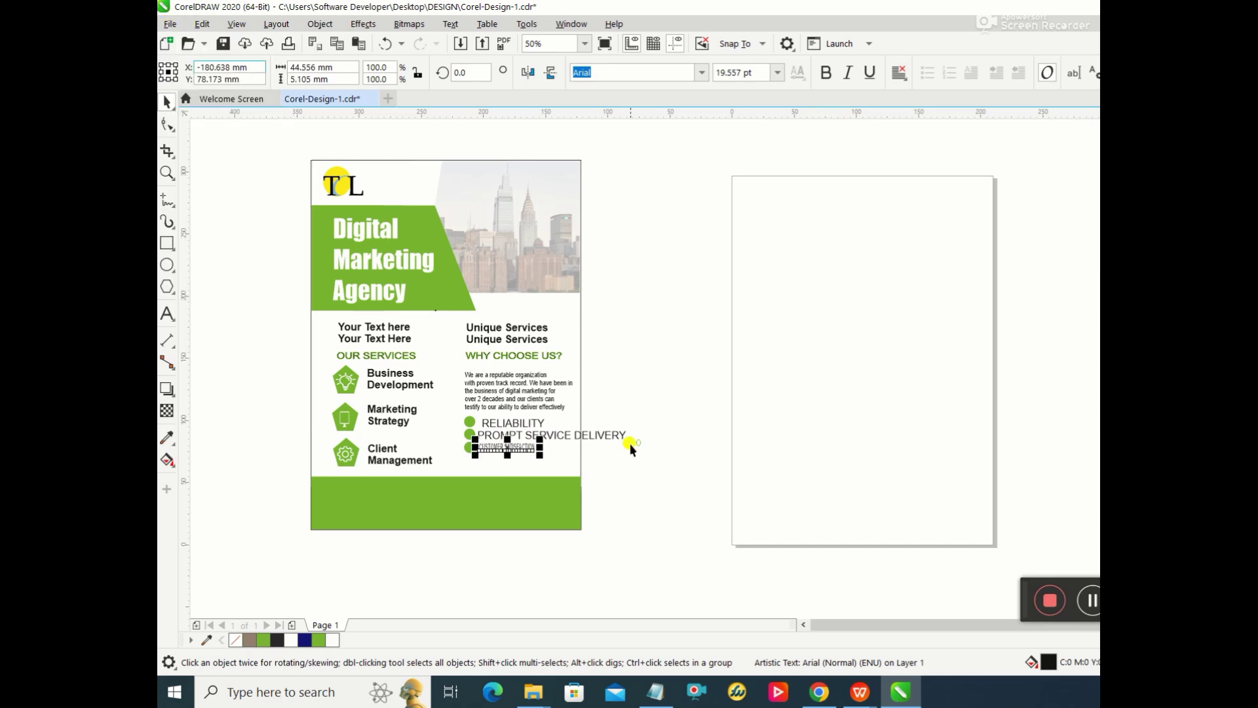
Step: Narrow PROMPT SERVICE DELIVERY to about 61 mm and widen CUSTOMER SATISFACTION to about 56 mm so both fit inside the flyer
click(573, 432)
click(627, 437)
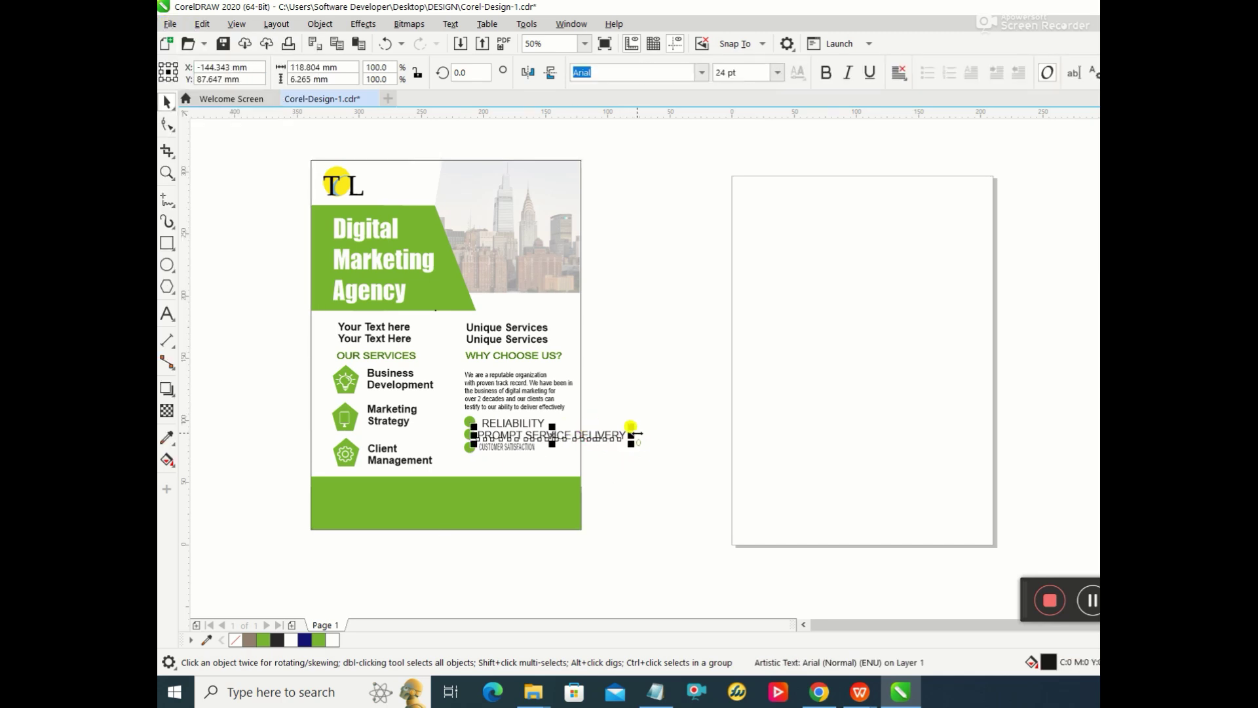
drag(630, 435, 512, 427)
click(532, 420)
click(532, 443)
Step: Move RELIABILITY about 3 mm closer to the top bullet and stretch it to about 6.7 mm tall
click(520, 421)
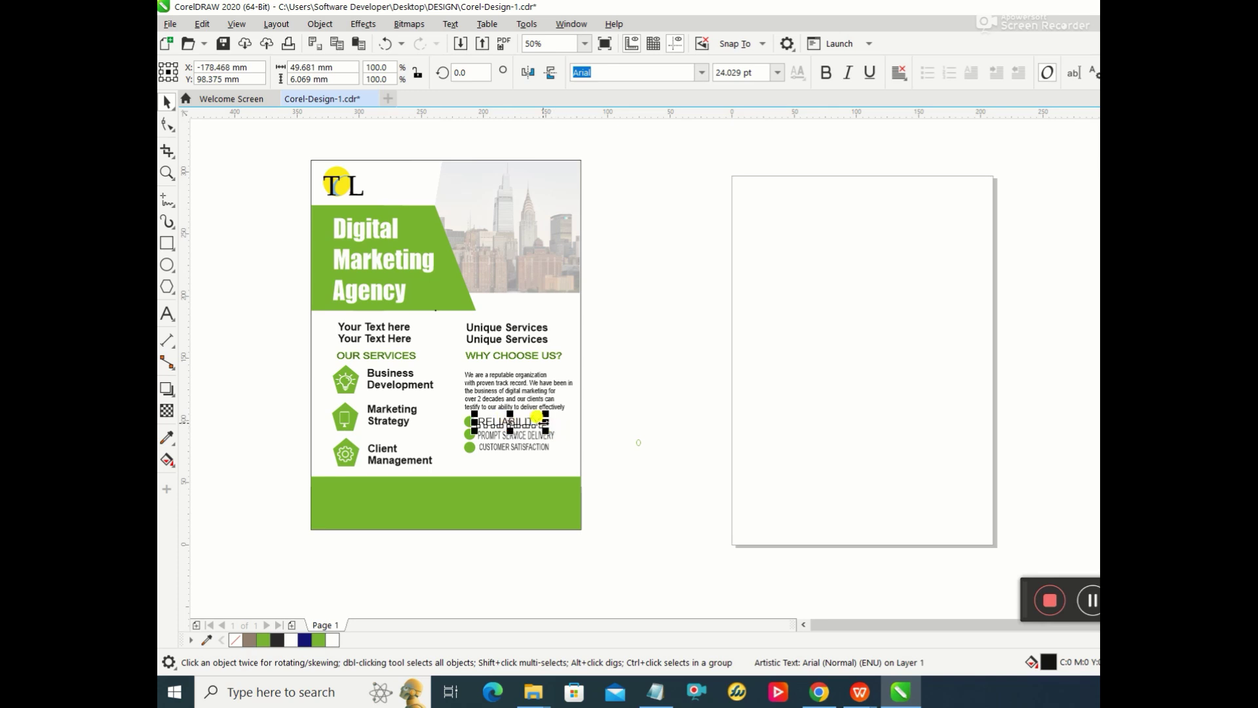
drag(510, 412, 510, 412)
click(527, 427)
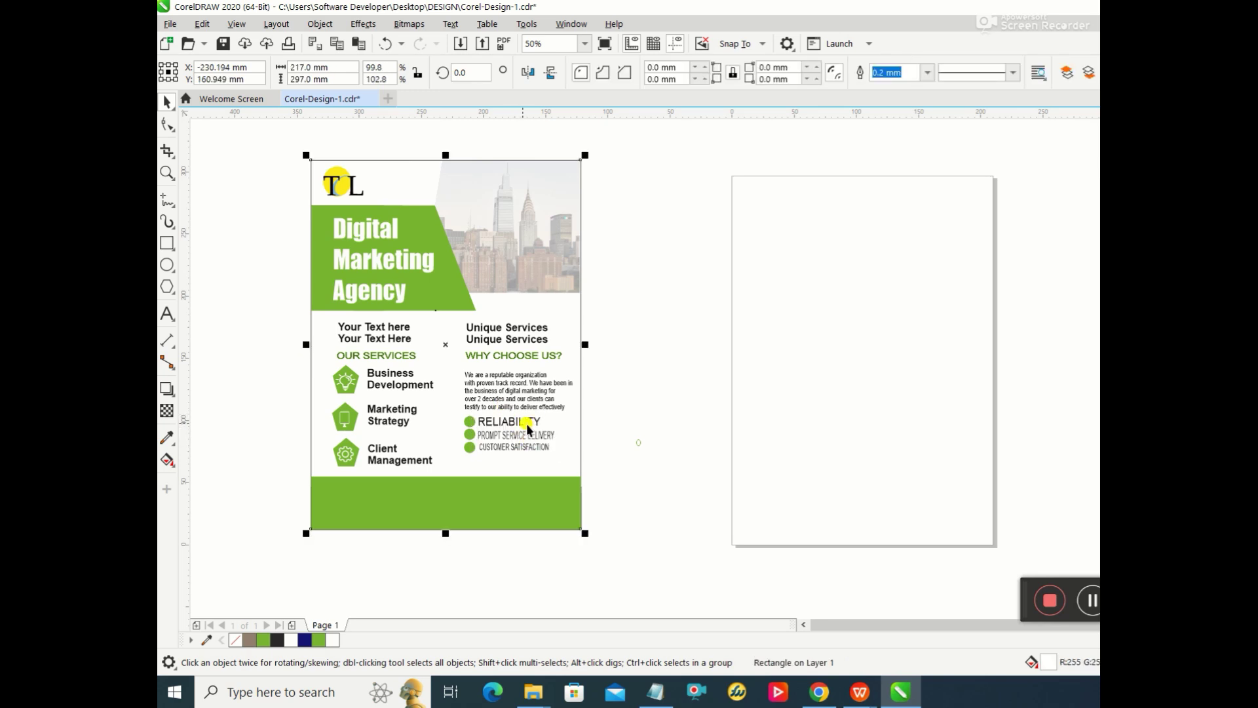
click(526, 422)
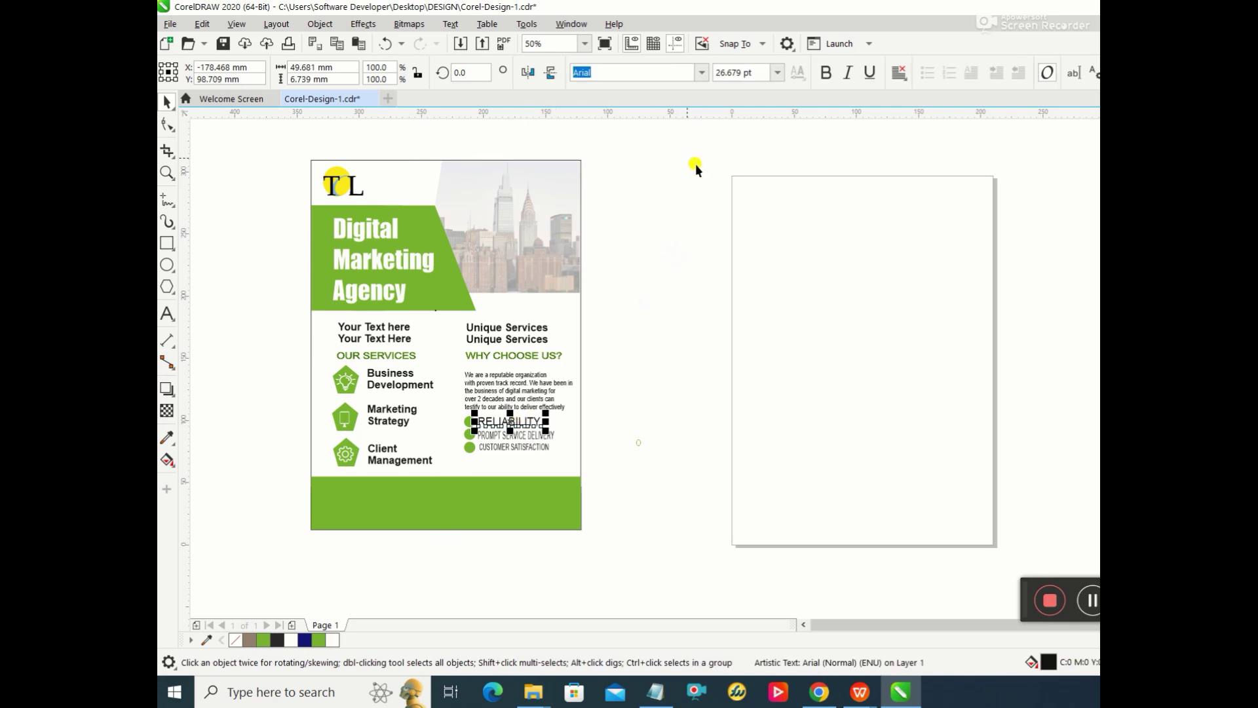
Step: Increase the font size of CUSTOMER SATISFACTION through 21 and 22 pt to 23 pt
click(521, 447)
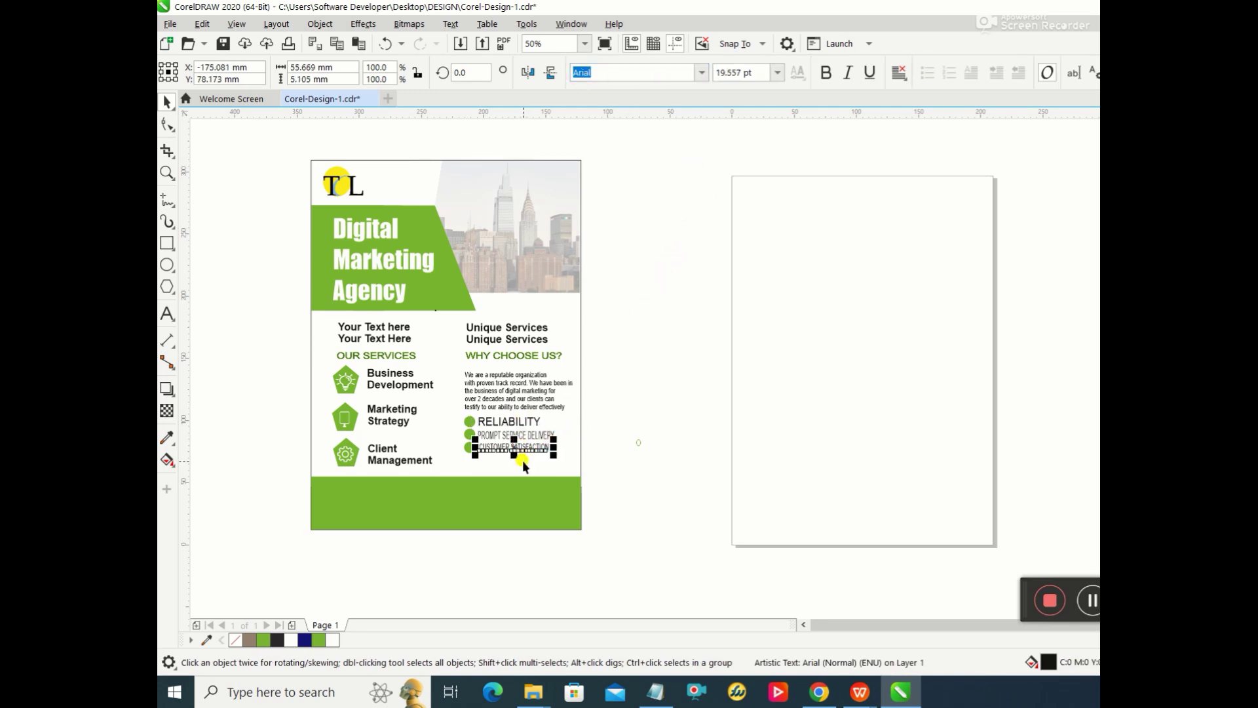
click(528, 434)
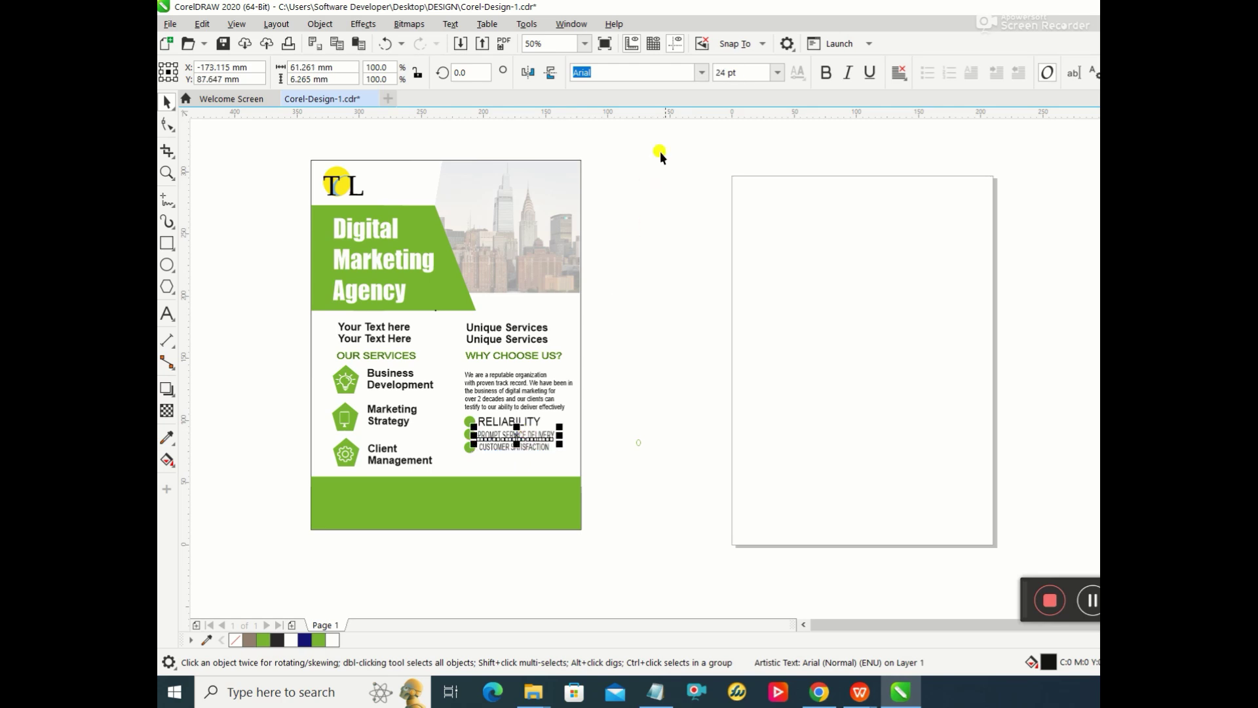
click(533, 446)
click(529, 442)
click(723, 72)
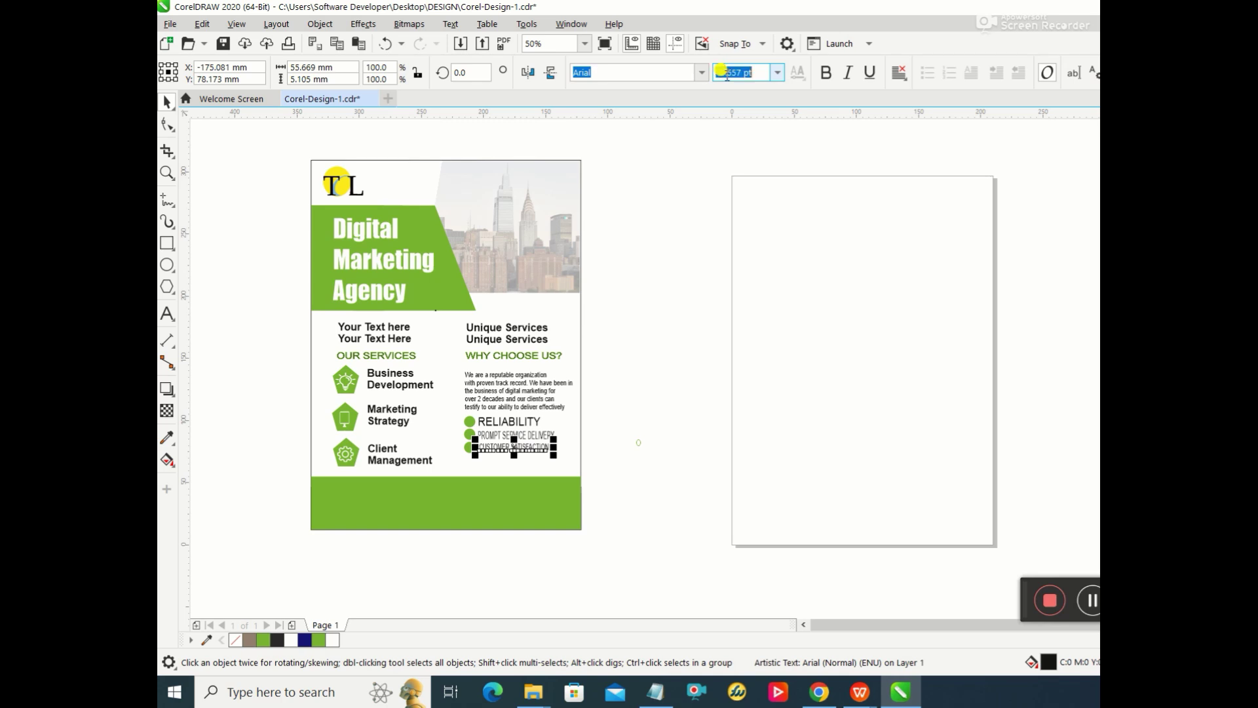
text(21)
key(Return)
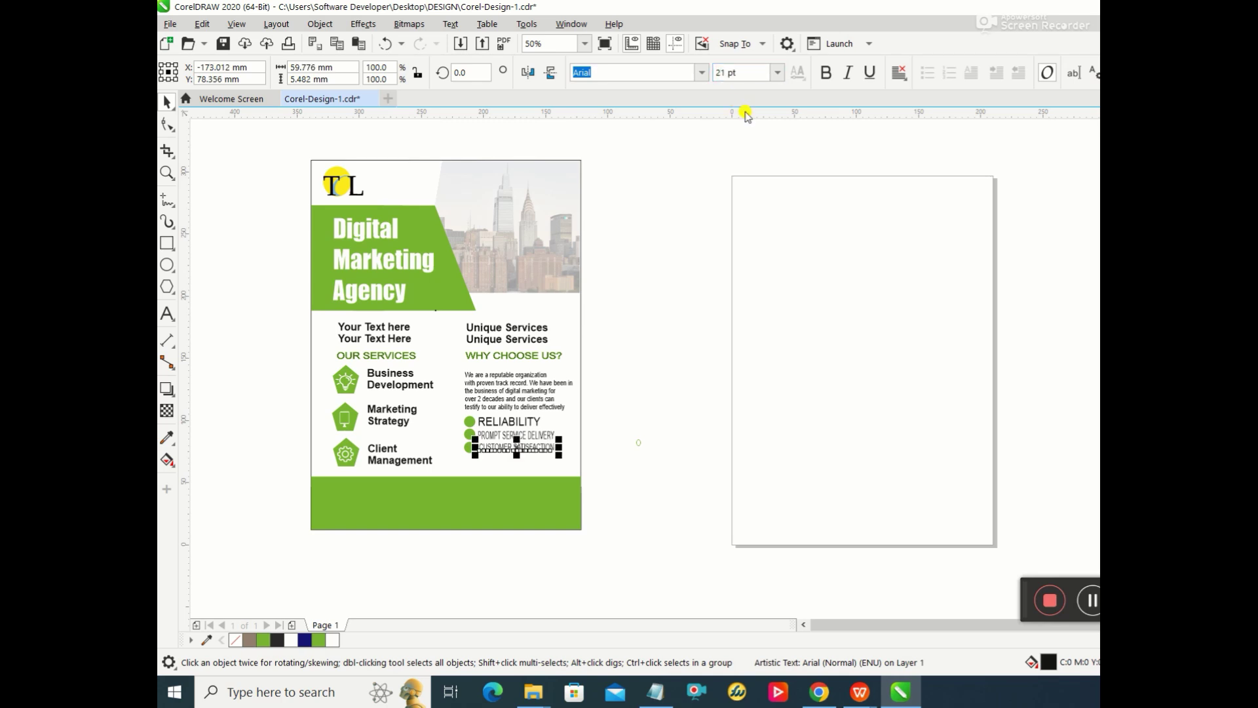
click(726, 72)
text(22)
key(Return)
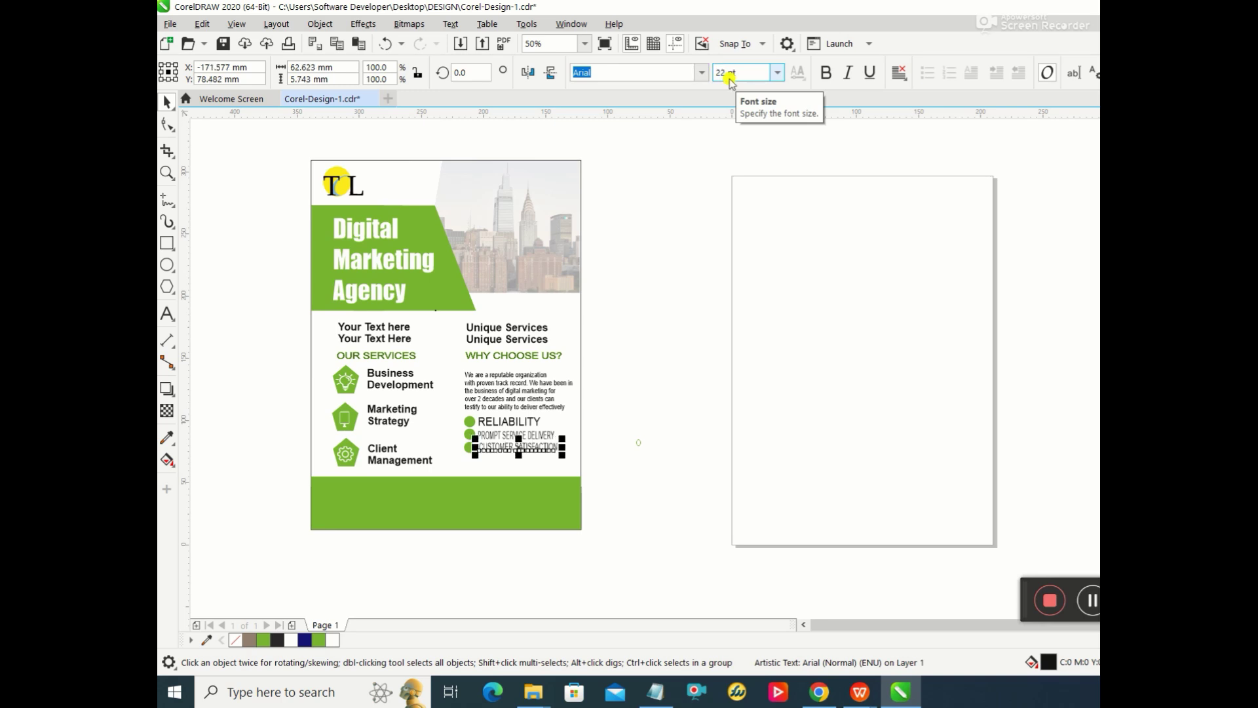
click(726, 70)
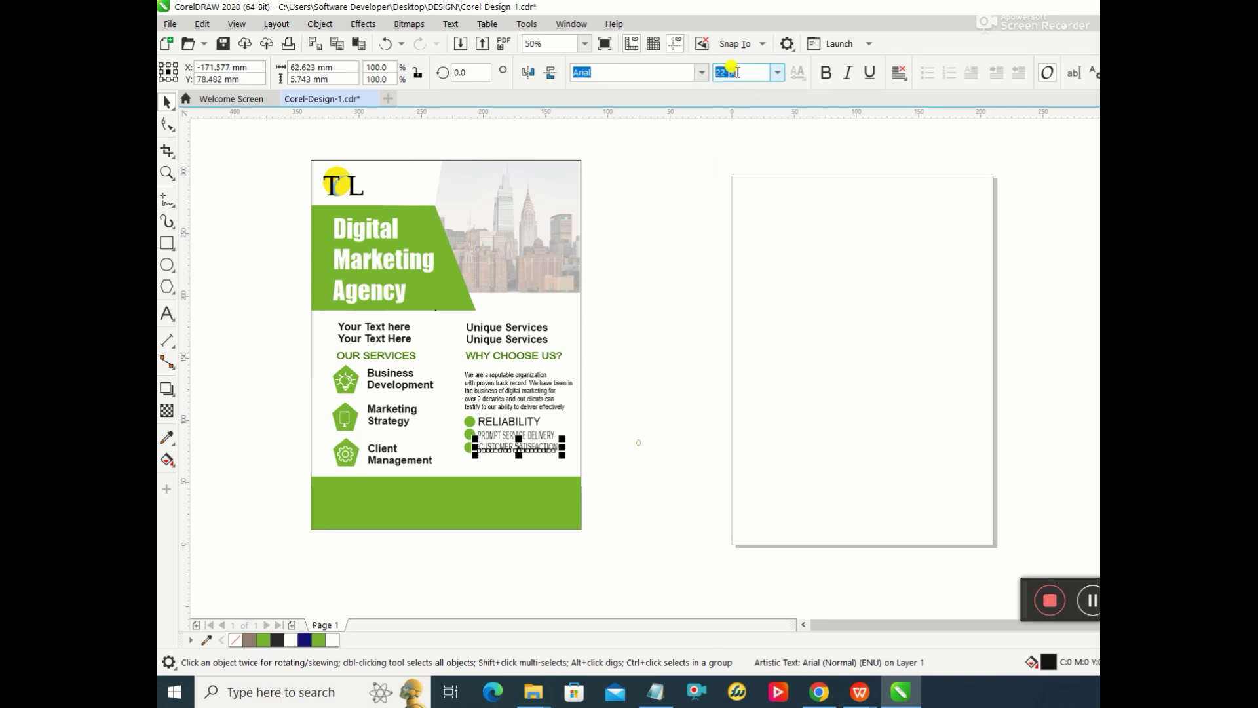
text(23)
key(Return)
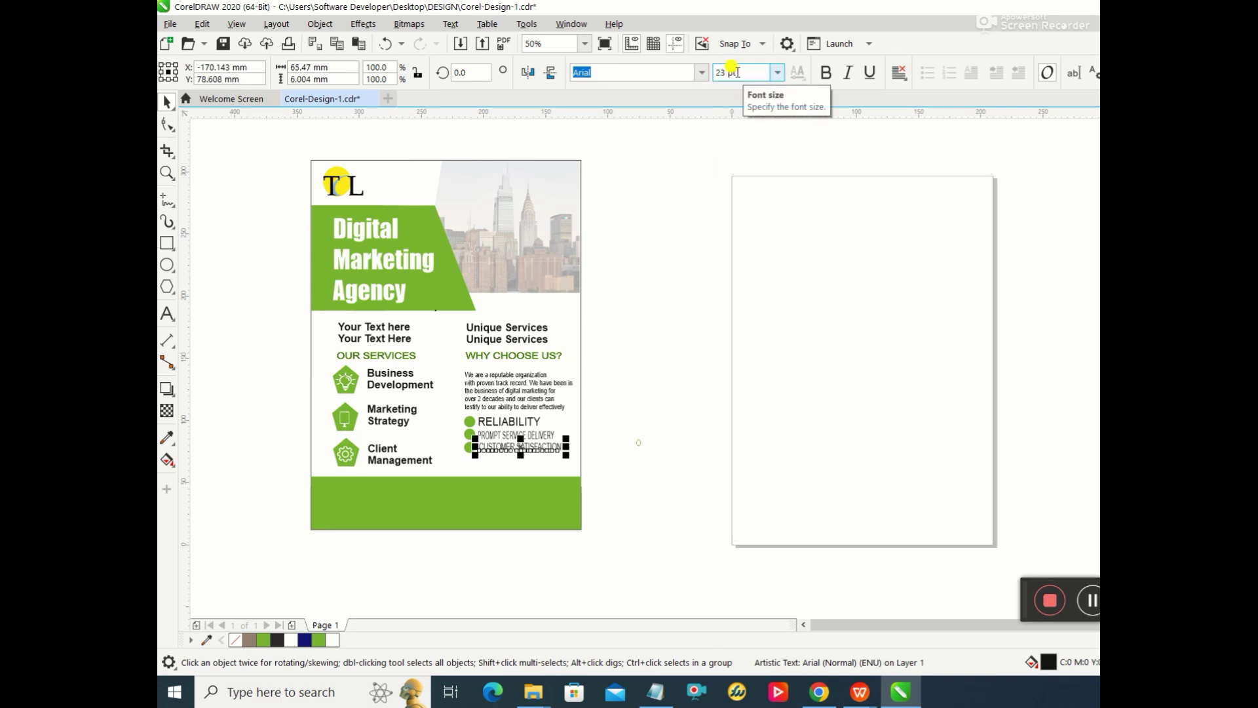
Step: Move CUSTOMER SATISFACTION about 1.7 mm towards the third bullet and about 1 mm down
click(555, 462)
click(554, 471)
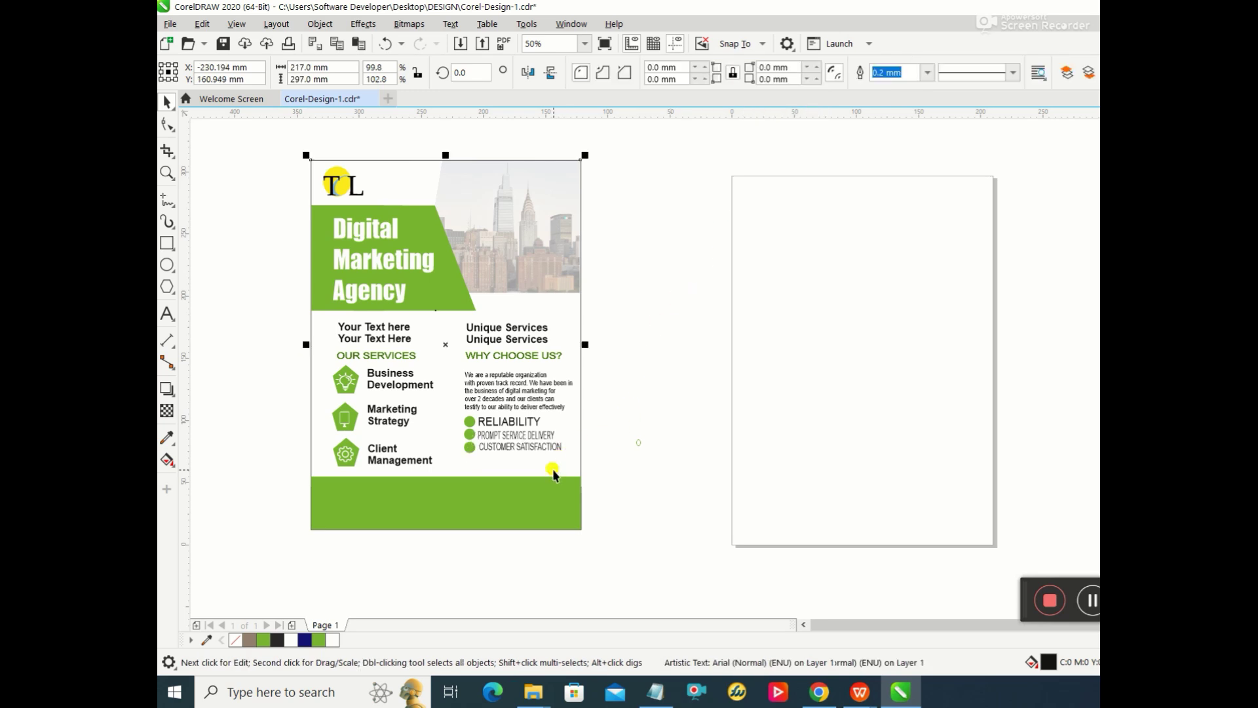
click(538, 449)
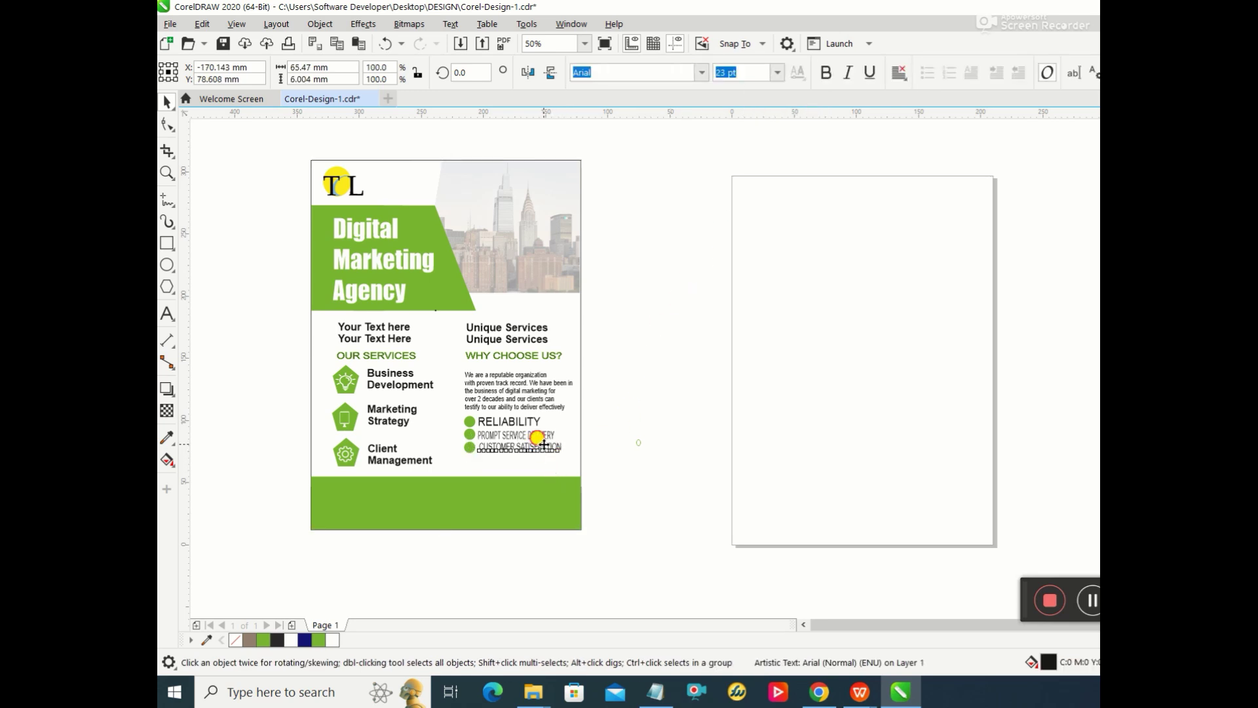
drag(544, 445, 542, 446)
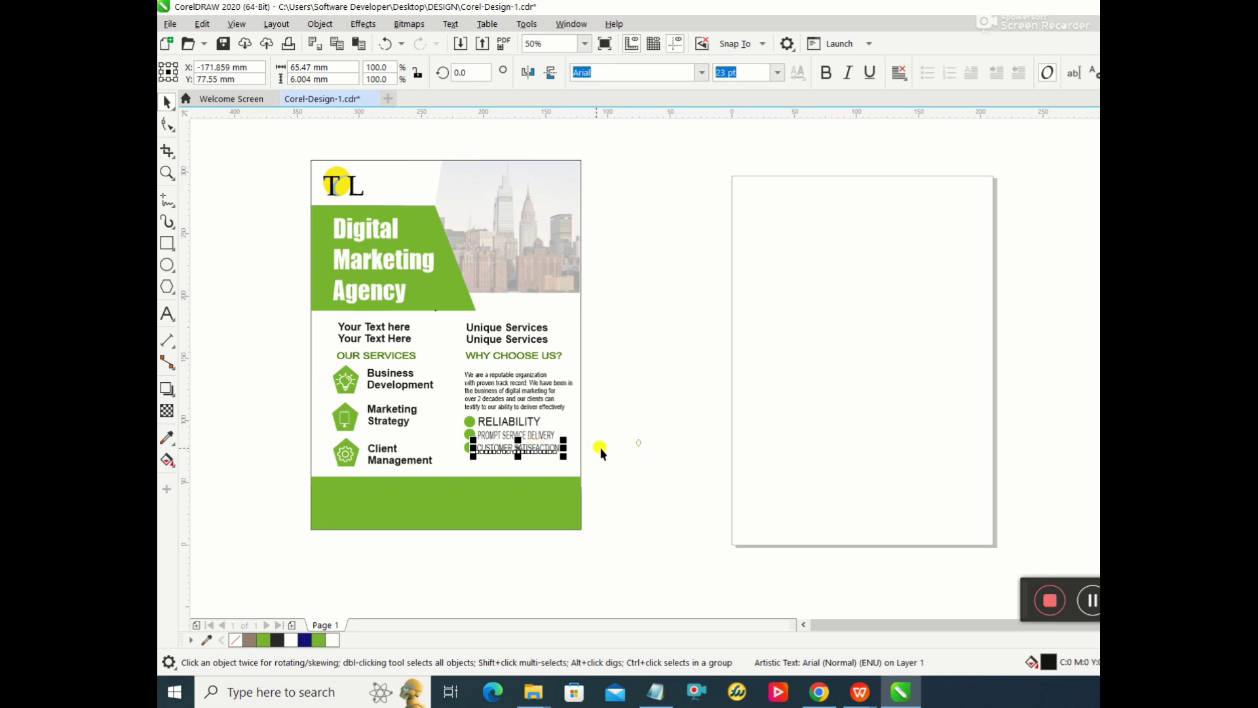
Step: Set the font size of the PROMPT SERVICE DELIVERY label to 23 pt
key(Tab)
click(733, 71)
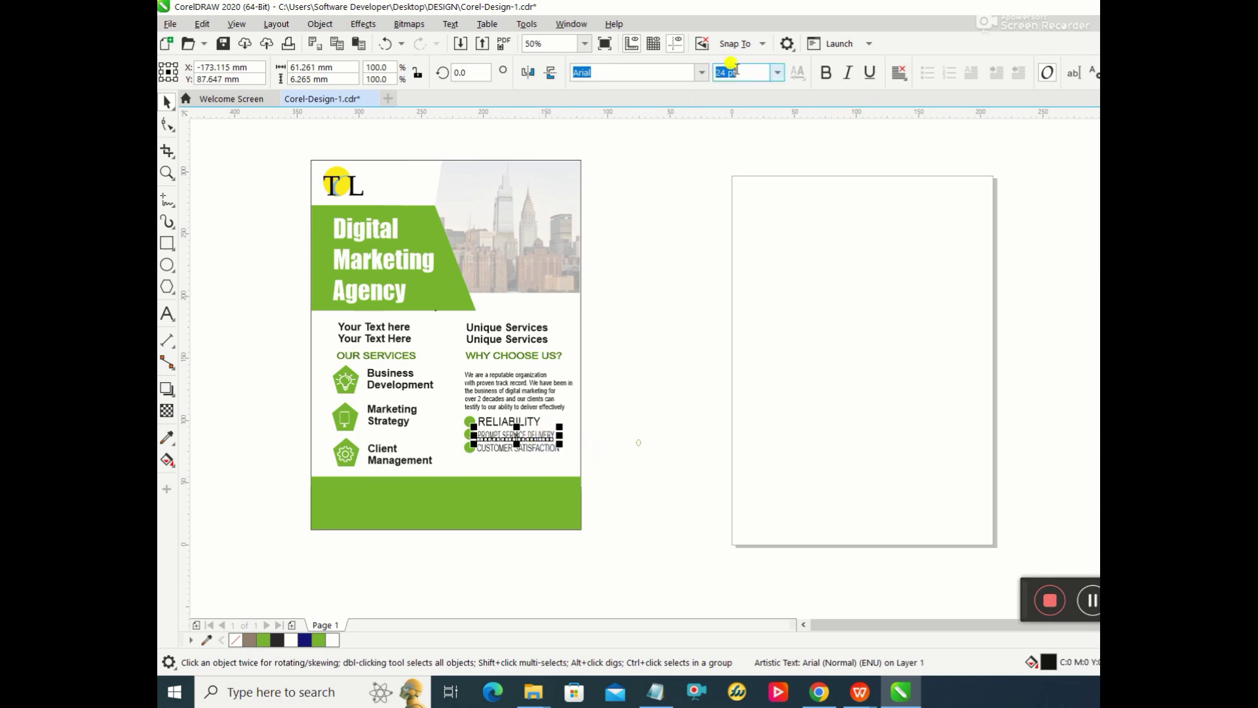
key(BackSpace)
text(3)
key(Return)
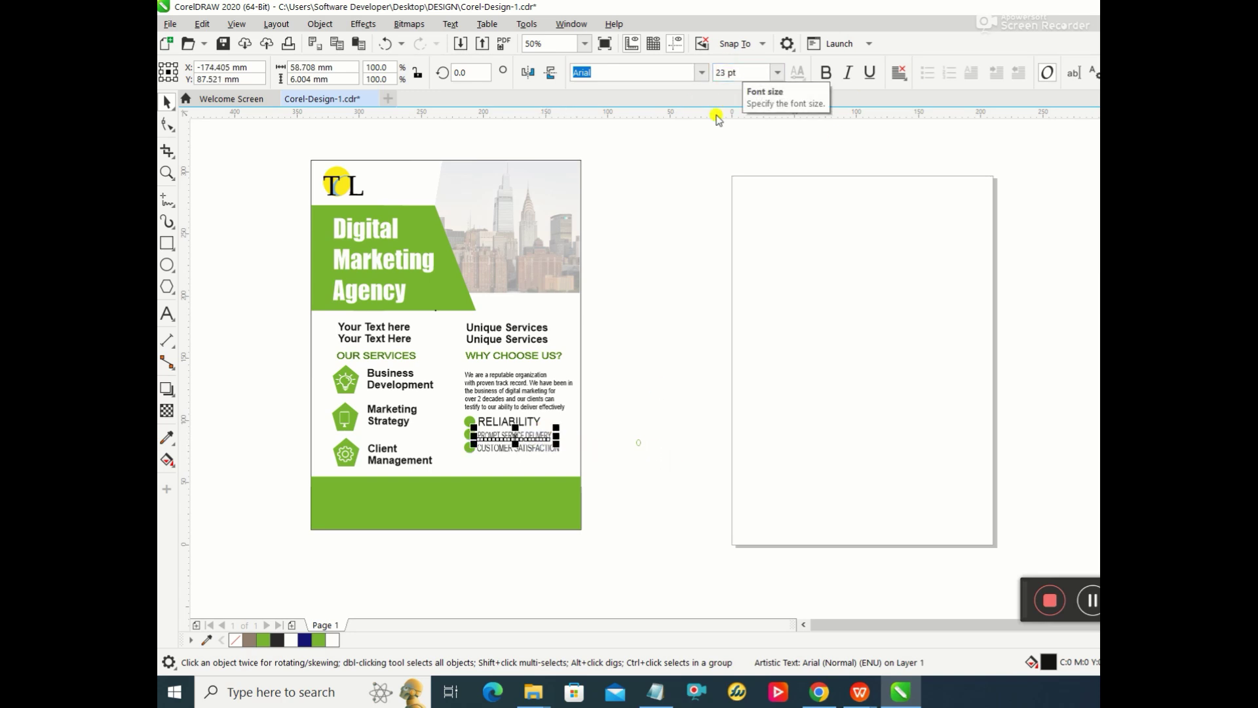
Step: Set the font size of the RELIABILITY label to 23 pt
click(531, 420)
click(759, 68)
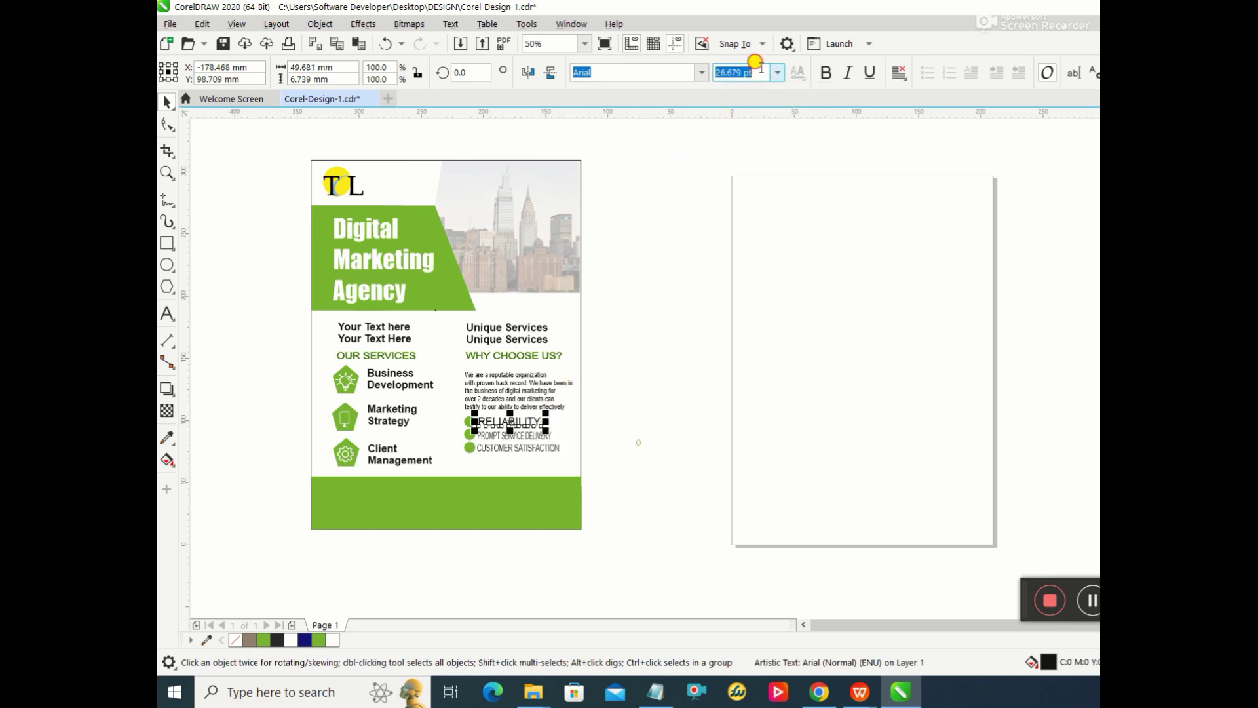
text(23)
key(Return)
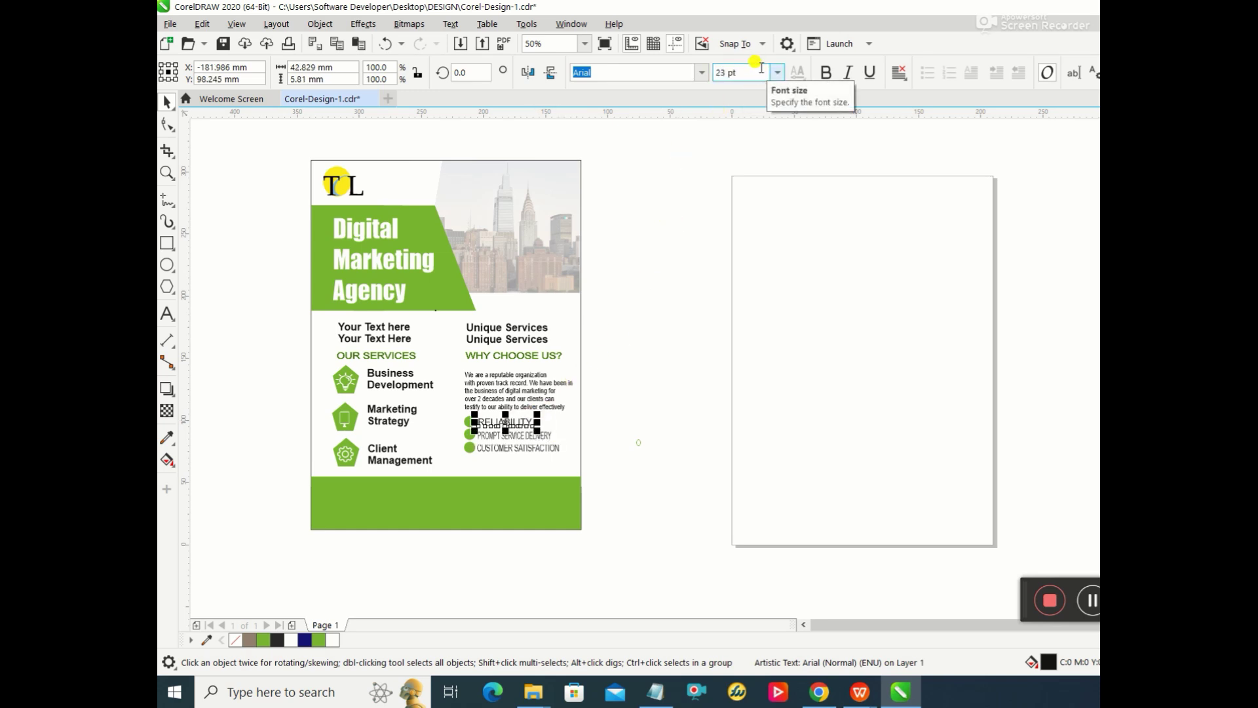
Step: Check the font sizes of the RELIABILITY and PROMPT SERVICE DELIVERY labels
click(674, 388)
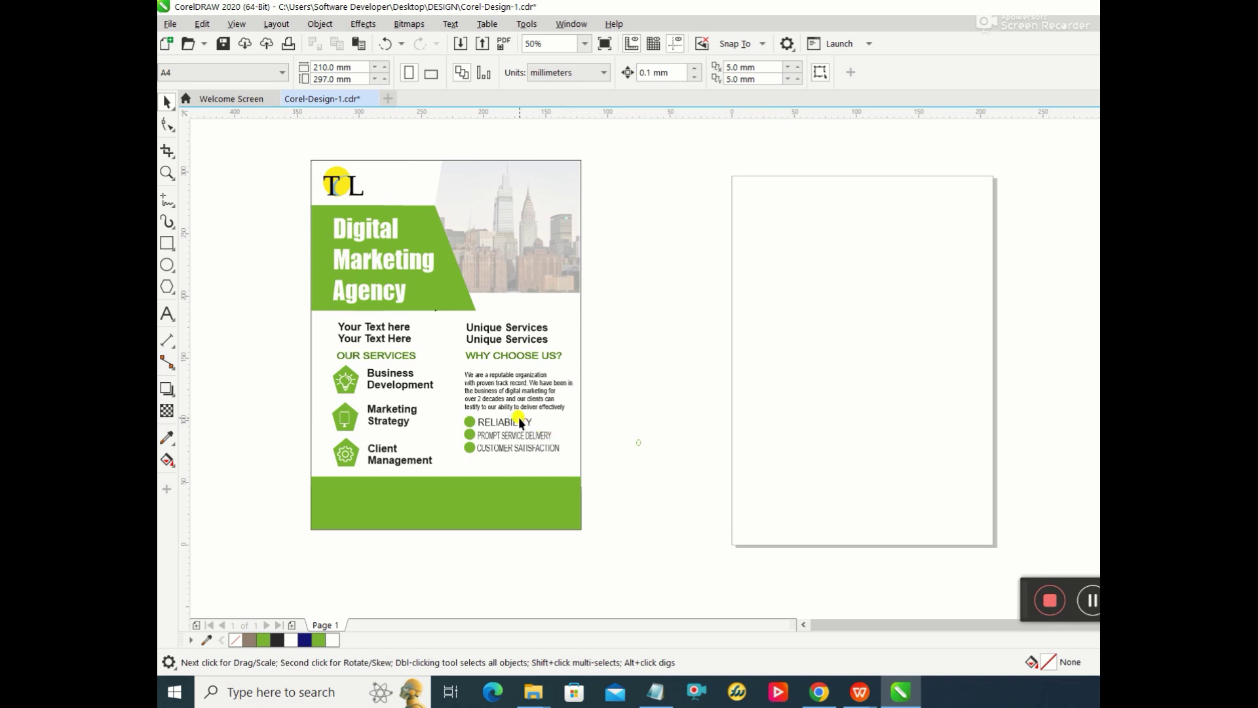
click(519, 423)
click(545, 425)
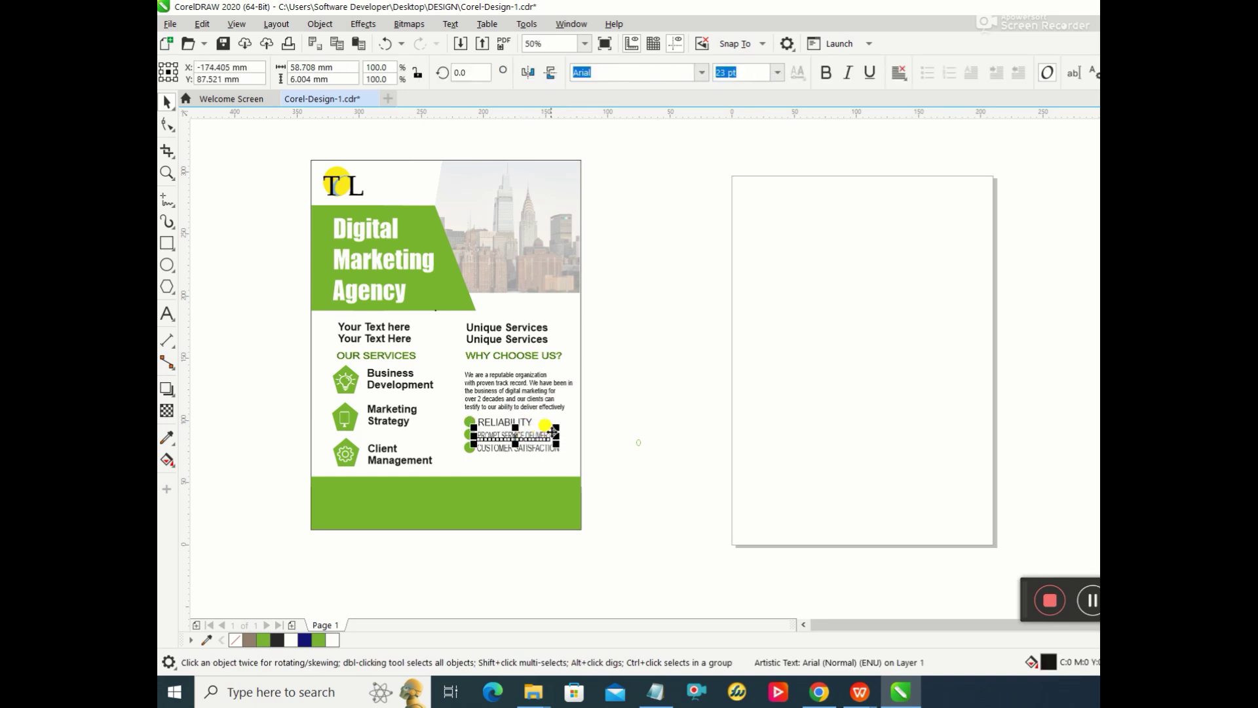
click(548, 419)
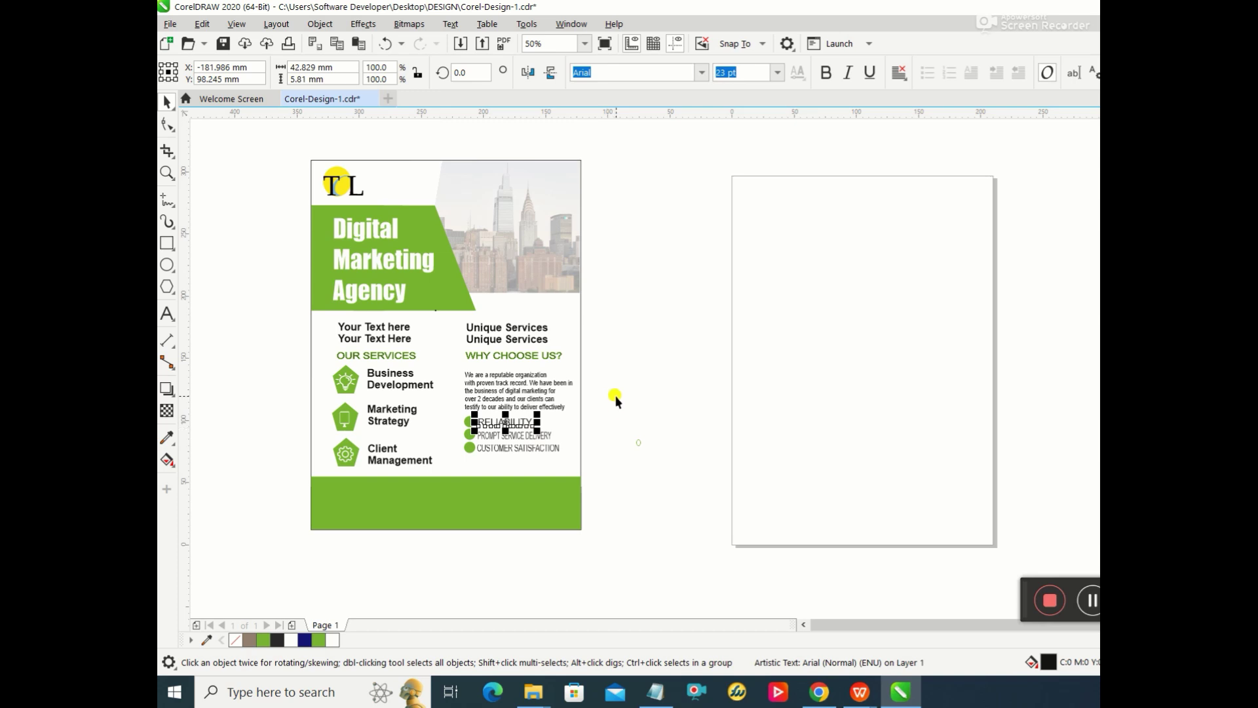
click(602, 413)
click(518, 437)
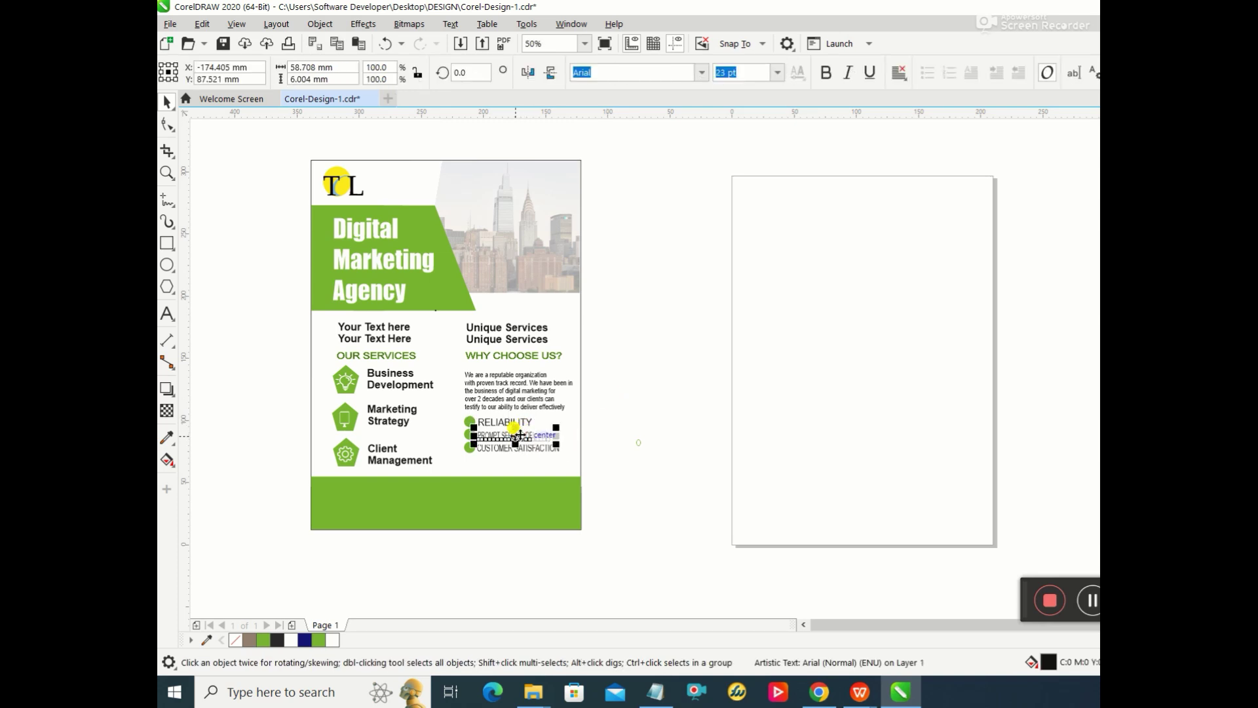
key(Up)
click(623, 443)
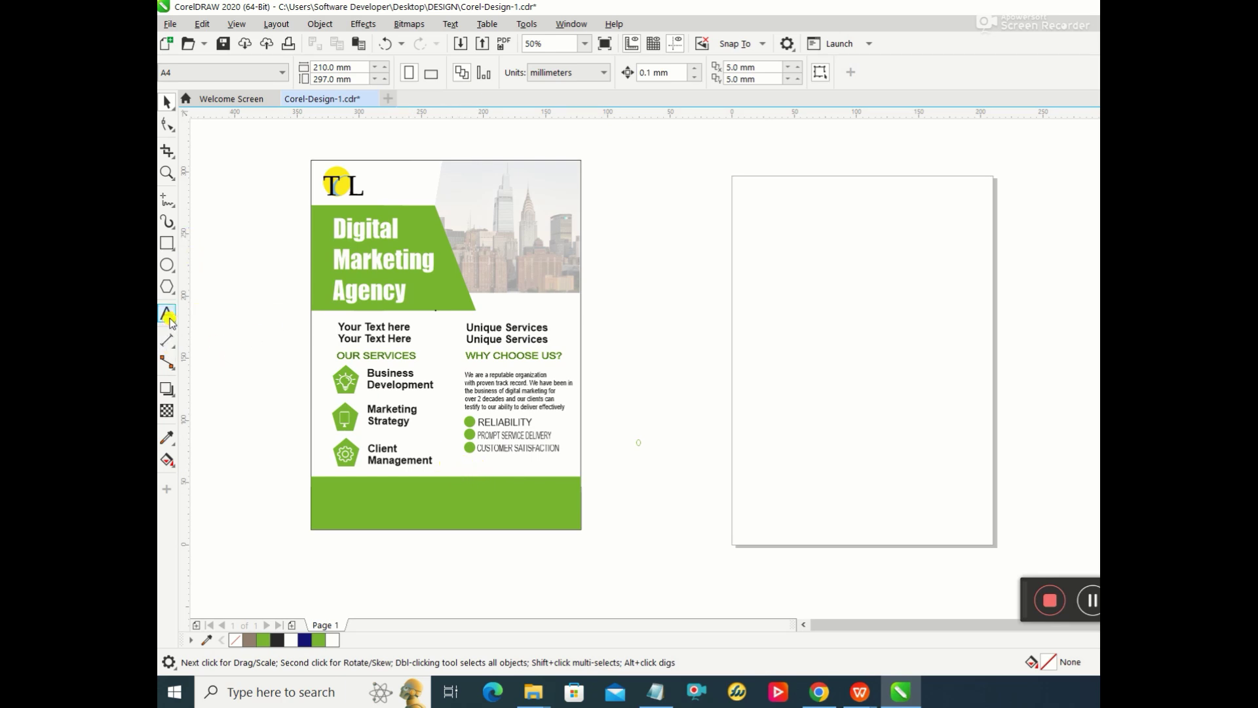
Step: Add the artistic text ABOUT OUR SERVICES below the CUSTOMER SATISFACTION bullet, just above the green footer band
click(168, 315)
click(446, 463)
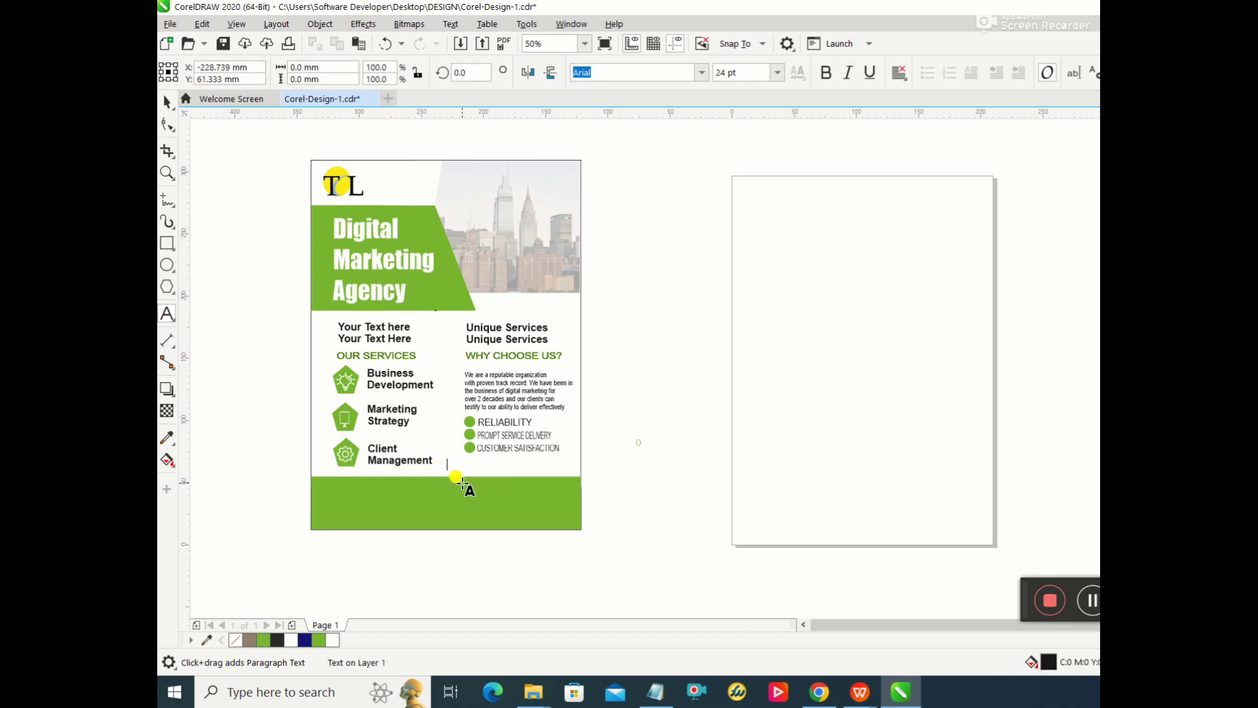
text(ab)
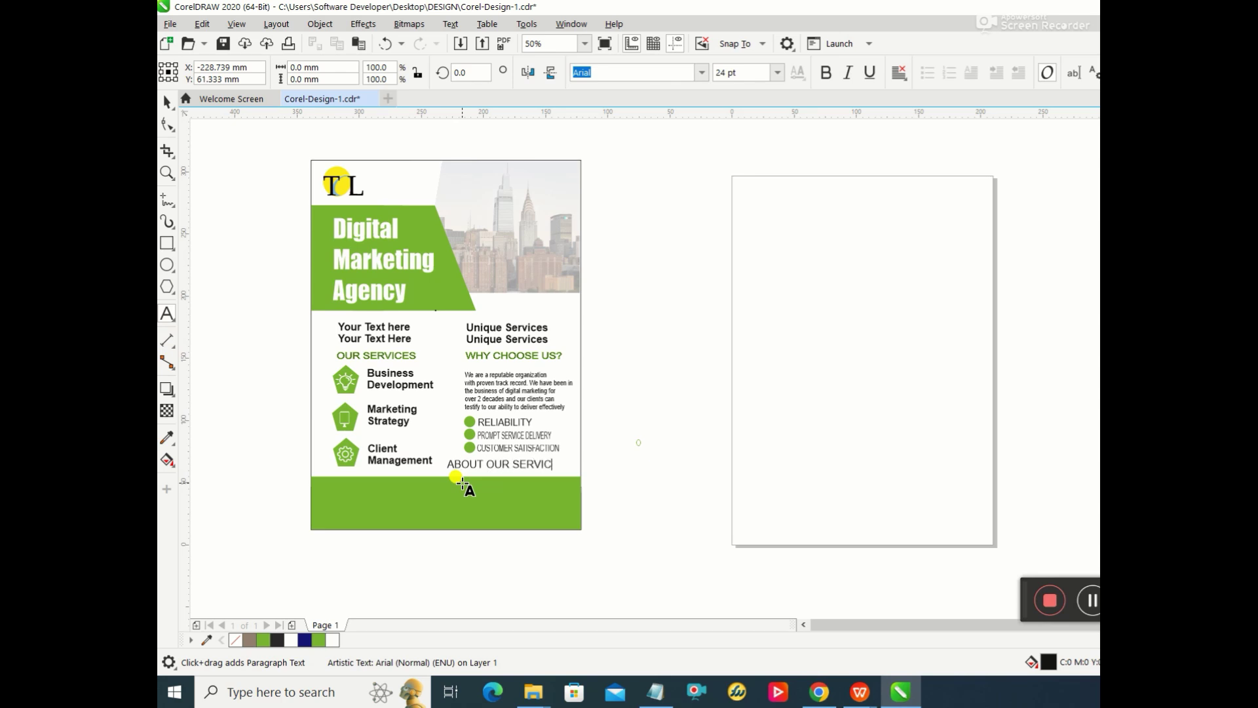
key(Escape)
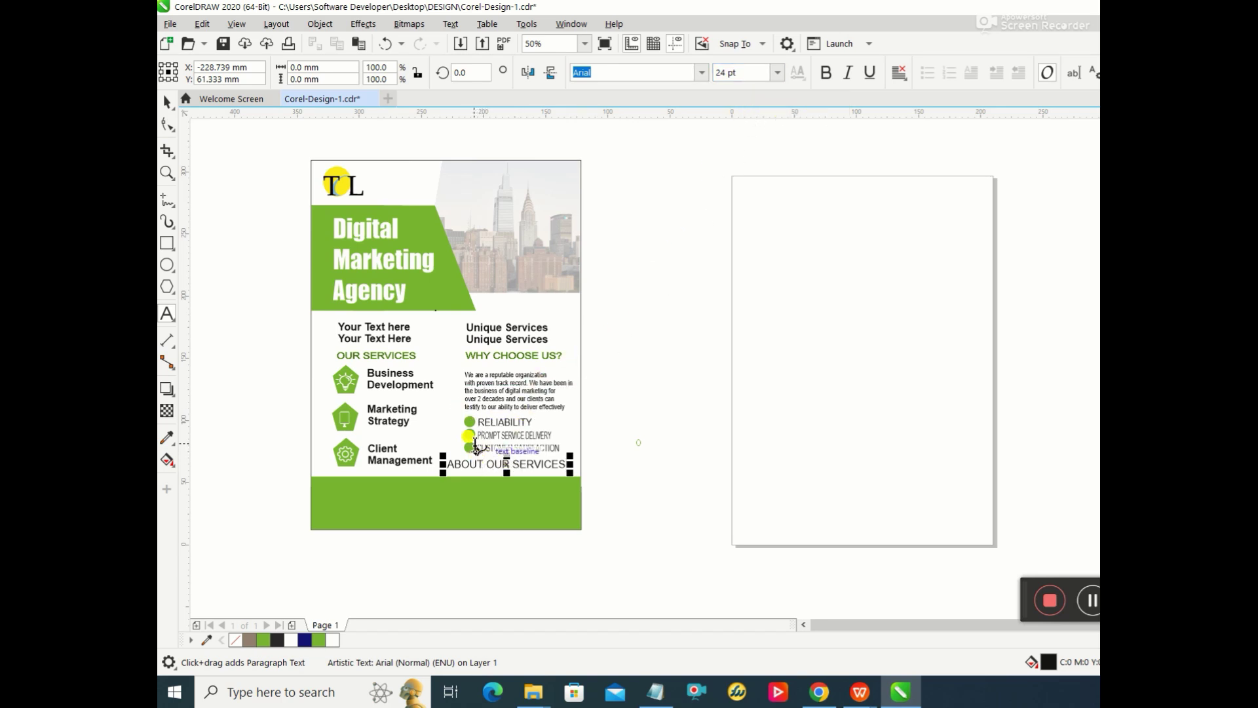
Step: Shift ABOUT OUR SERVICES under the bullets and scale it down to about 75 mm wide and 6 mm high
click(166, 101)
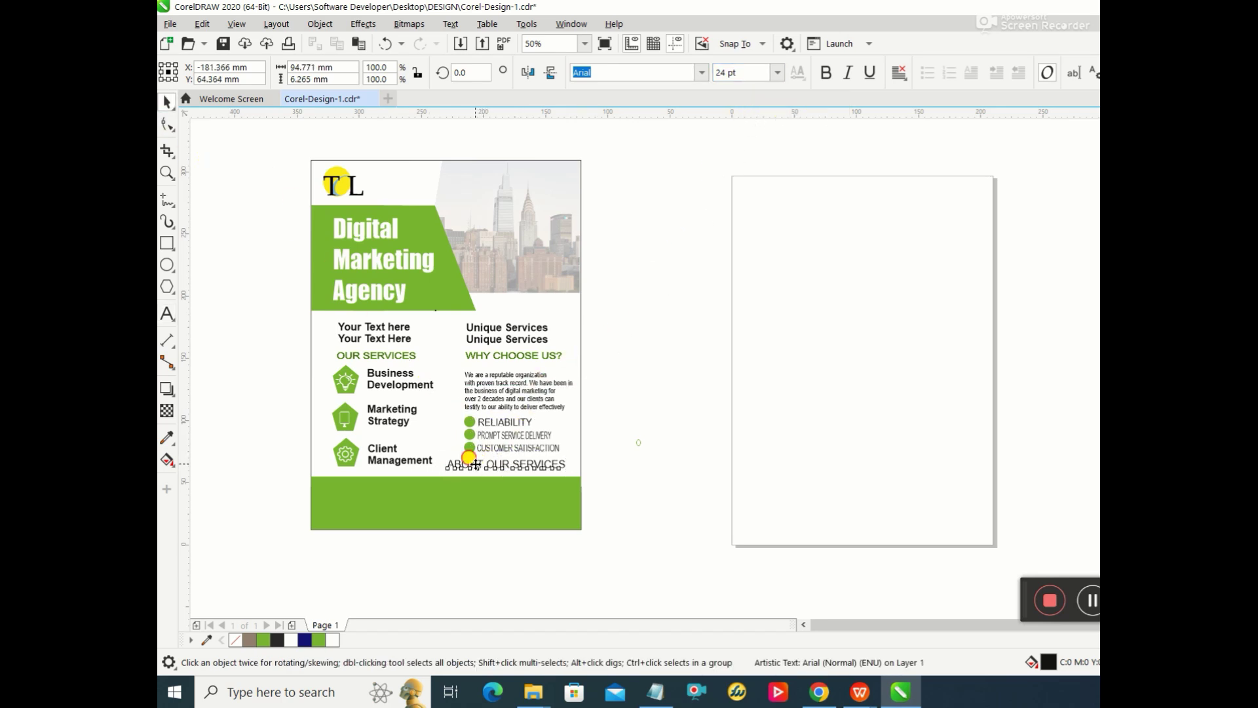
drag(476, 466, 493, 467)
drag(584, 461, 490, 469)
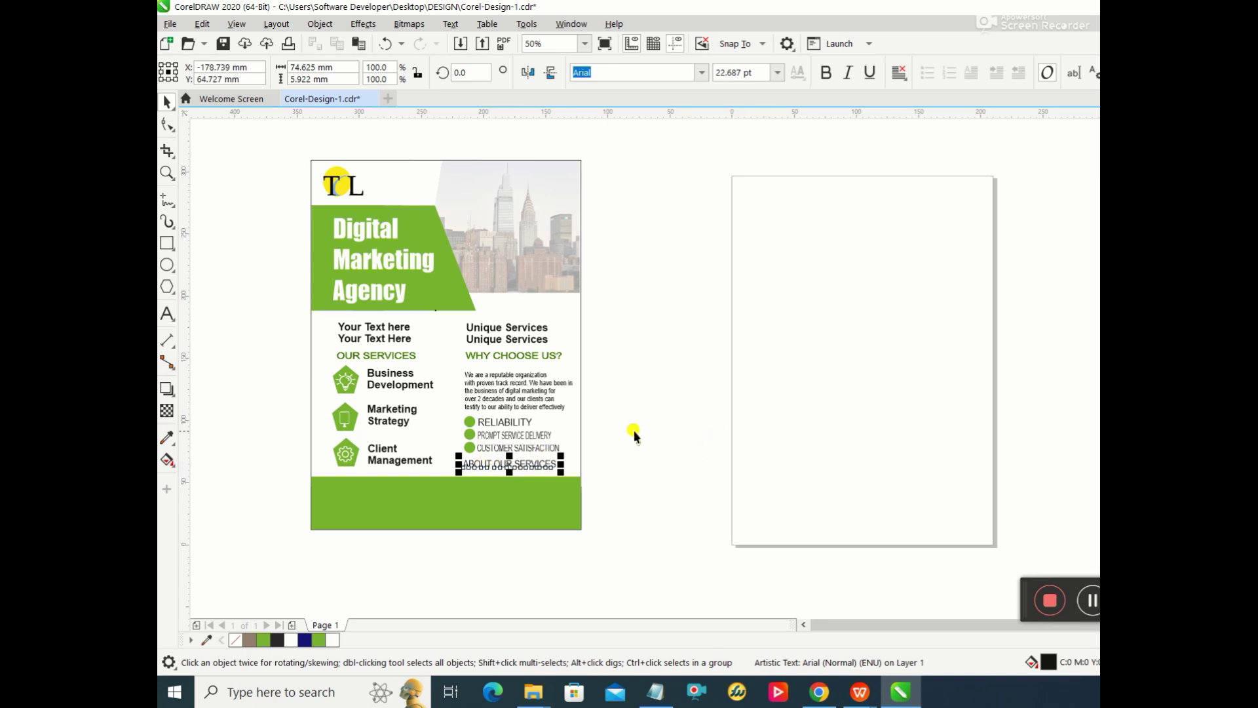
Step: Fill ABOUT OUR SERVICES with the green sampled from the footer band and make the text bold
click(167, 437)
click(425, 495)
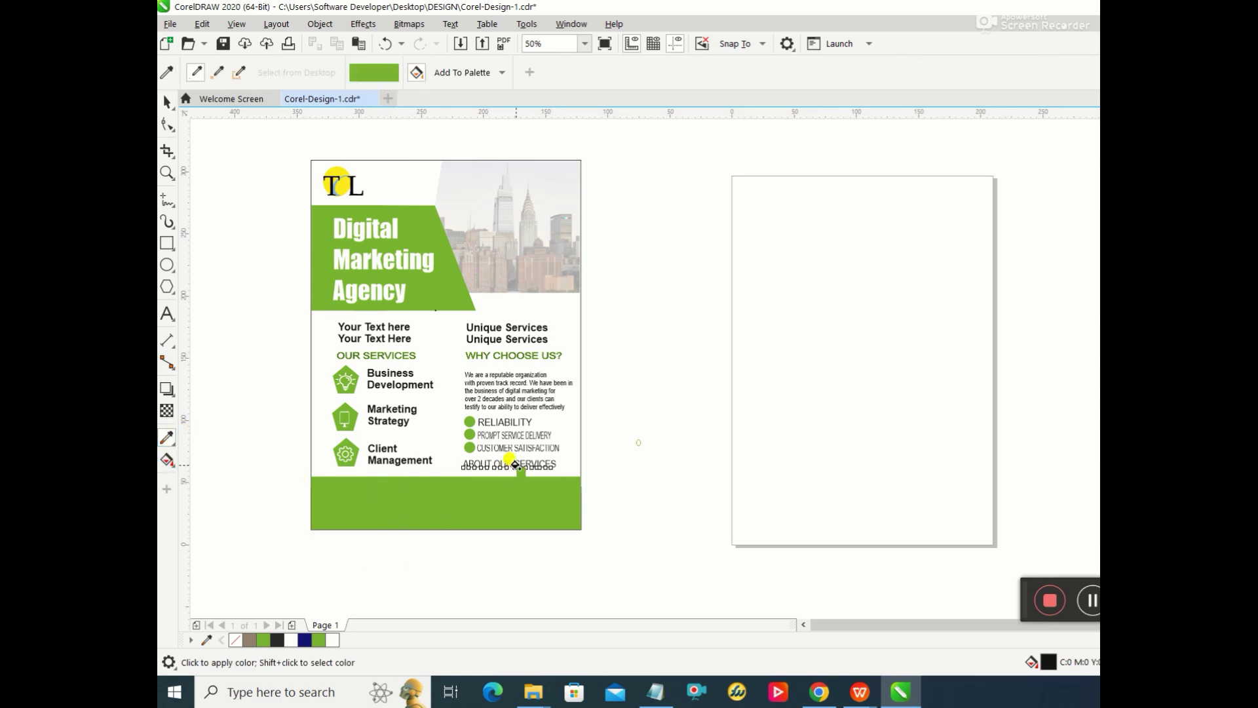
click(513, 463)
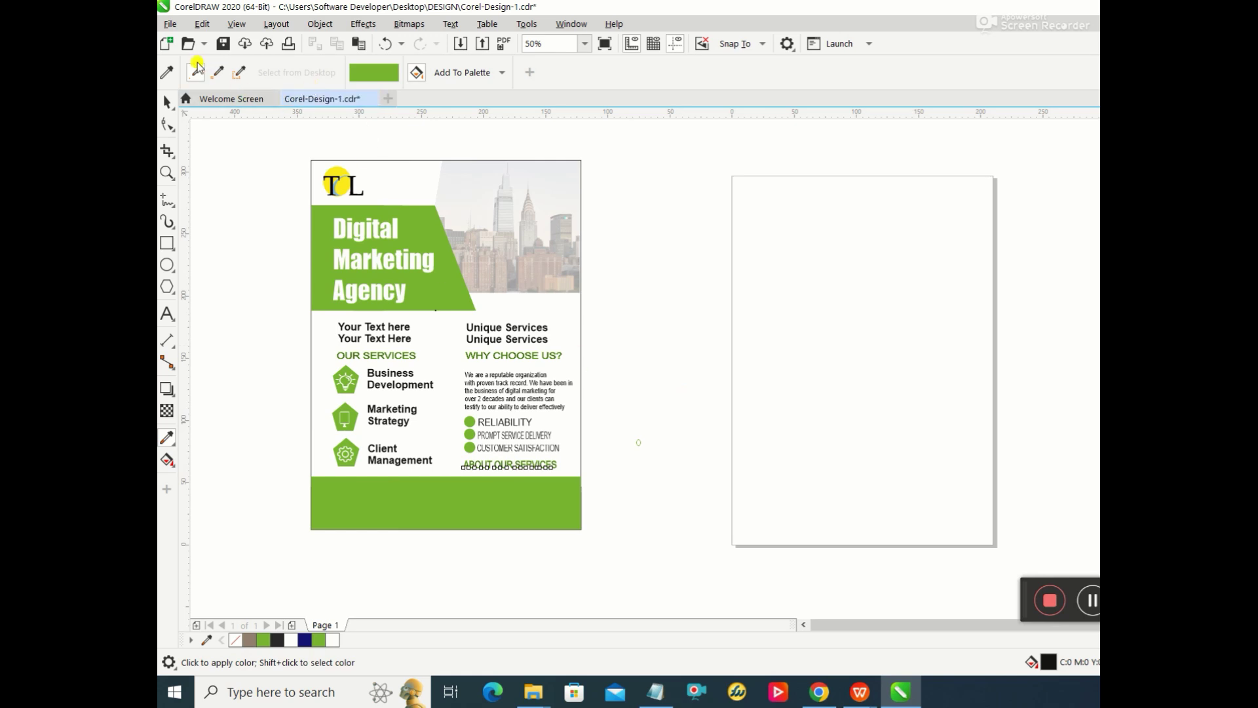
click(167, 102)
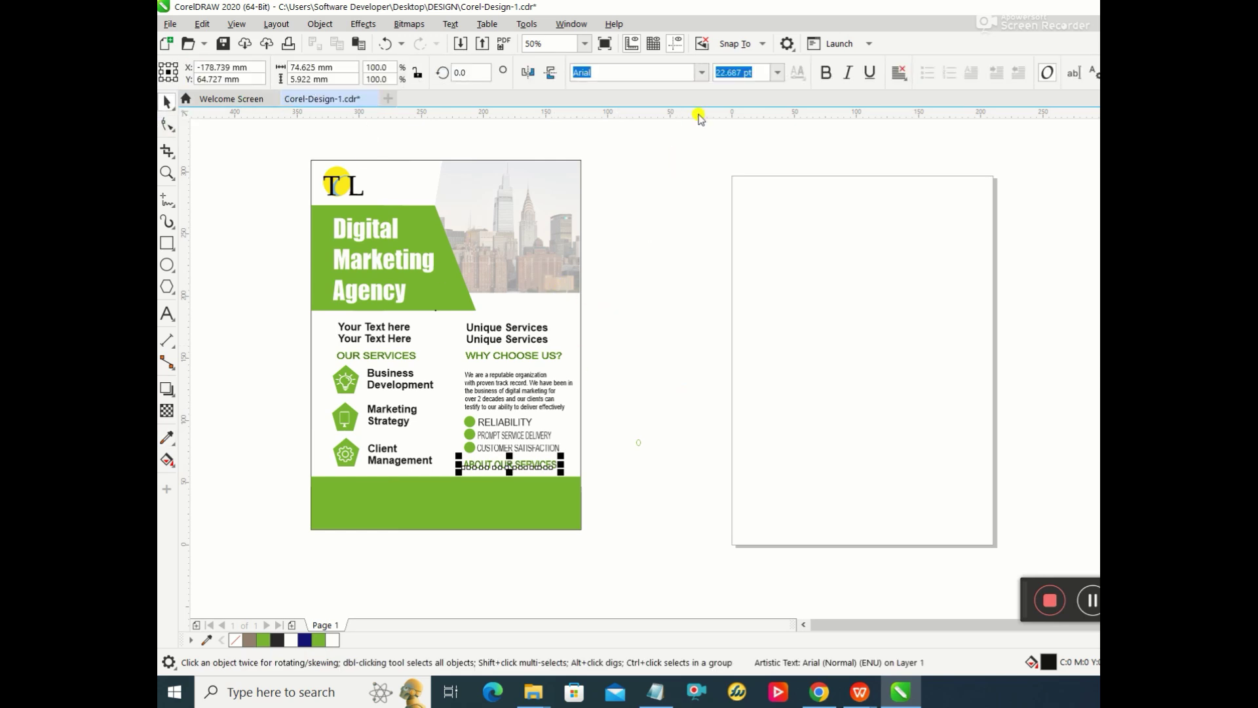
click(825, 73)
click(656, 434)
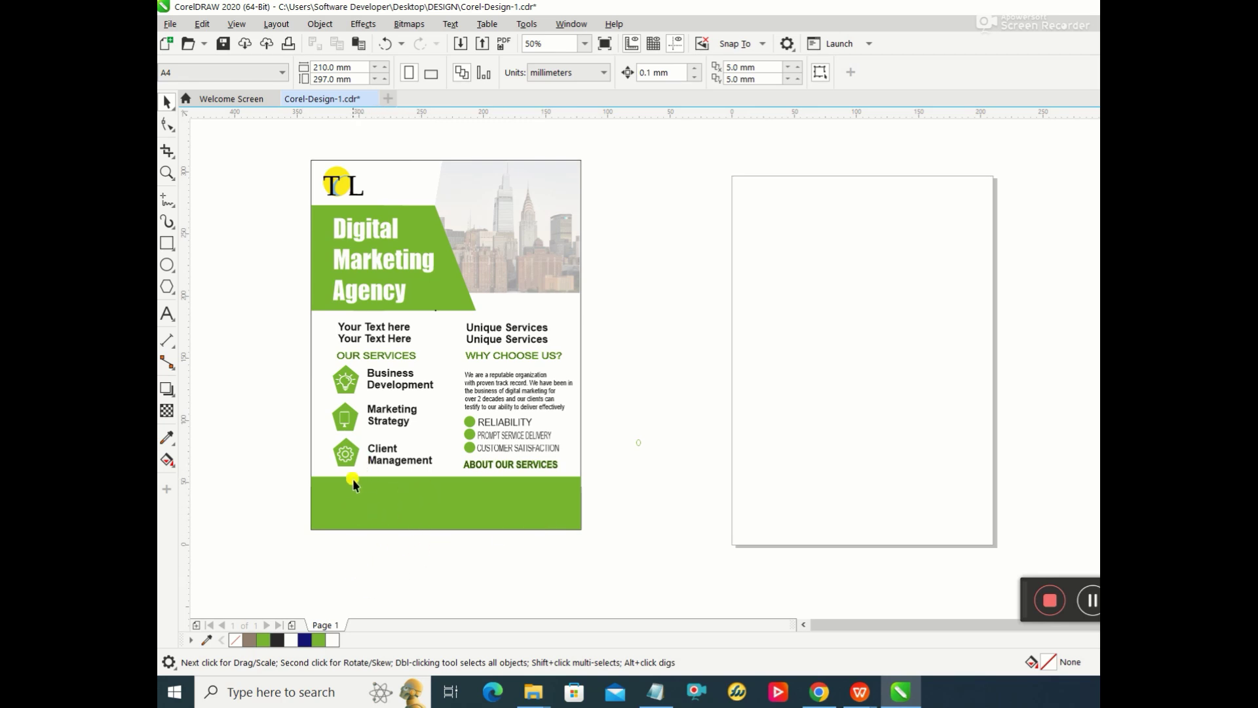
Step: Add two-line artistic text at the start of the green footer band with PHONE above the agency's phone number, ending in a hyphen
click(167, 313)
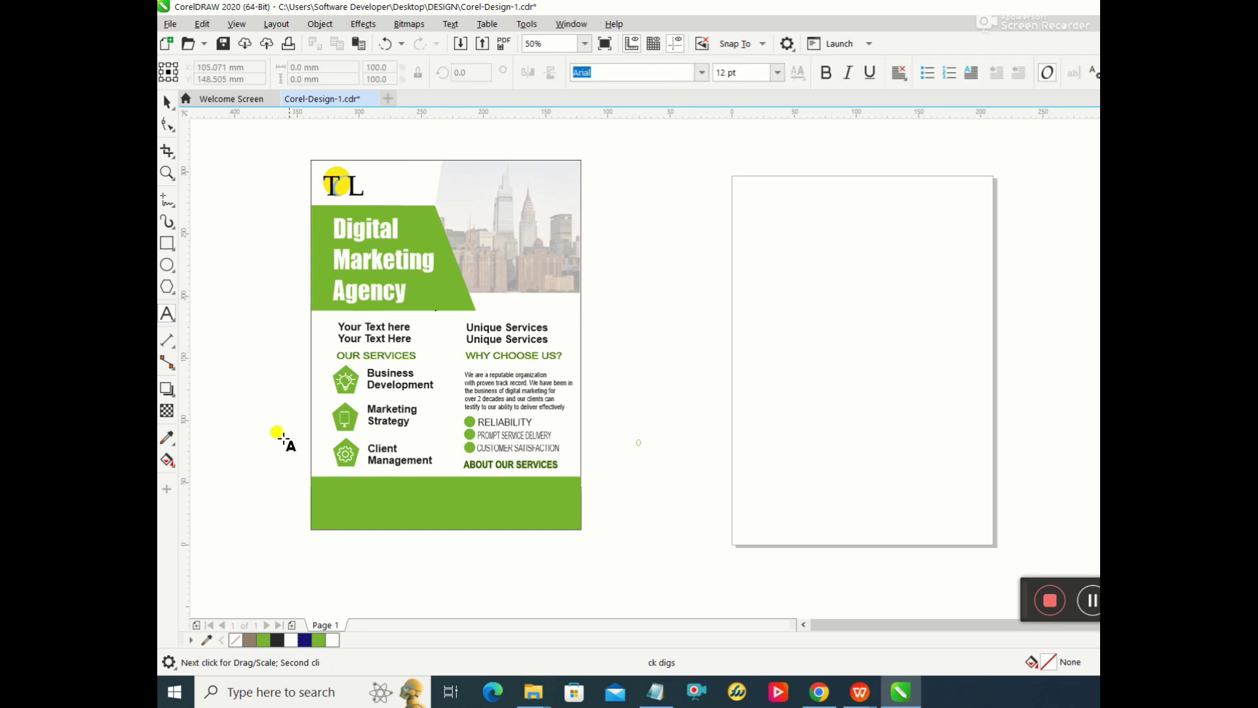
click(326, 493)
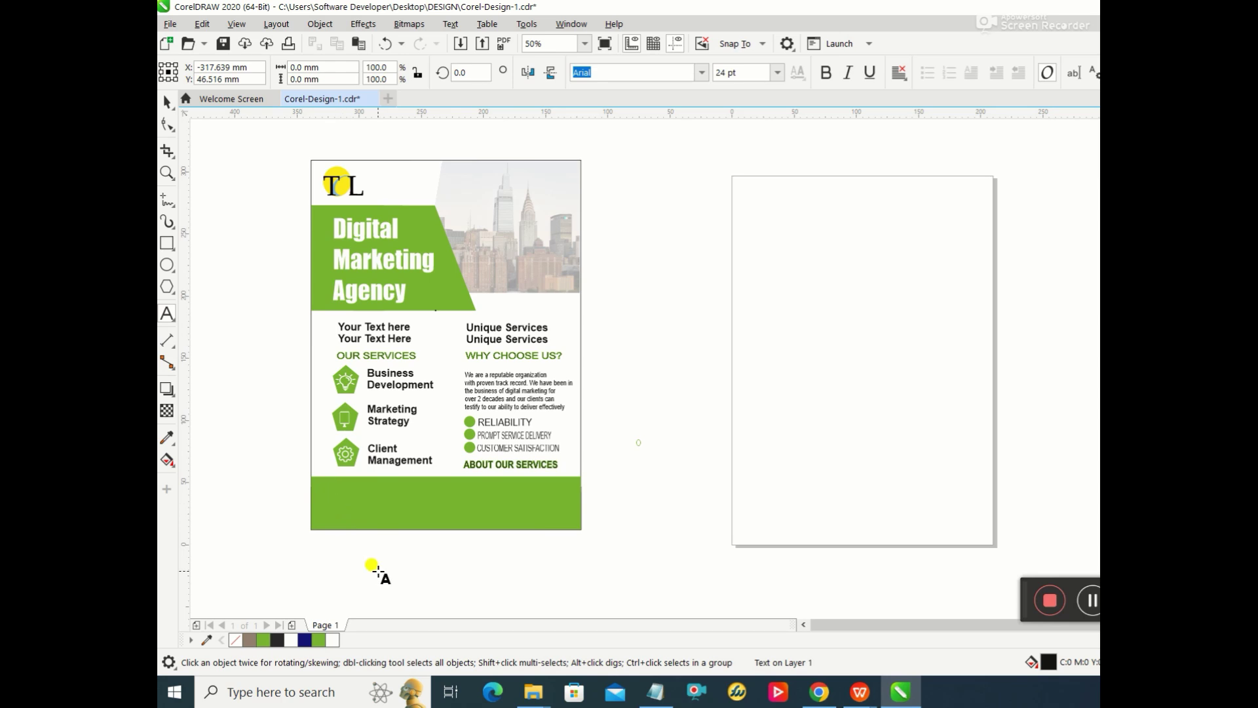
text(C)
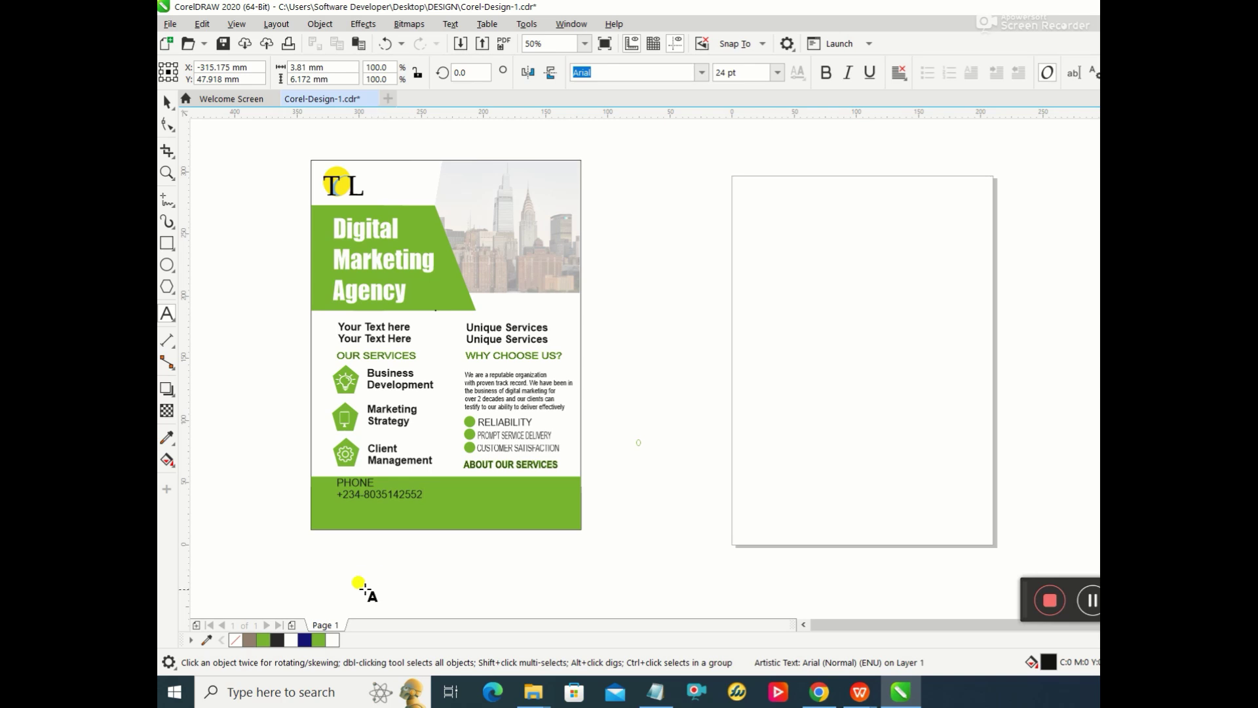
click(380, 492)
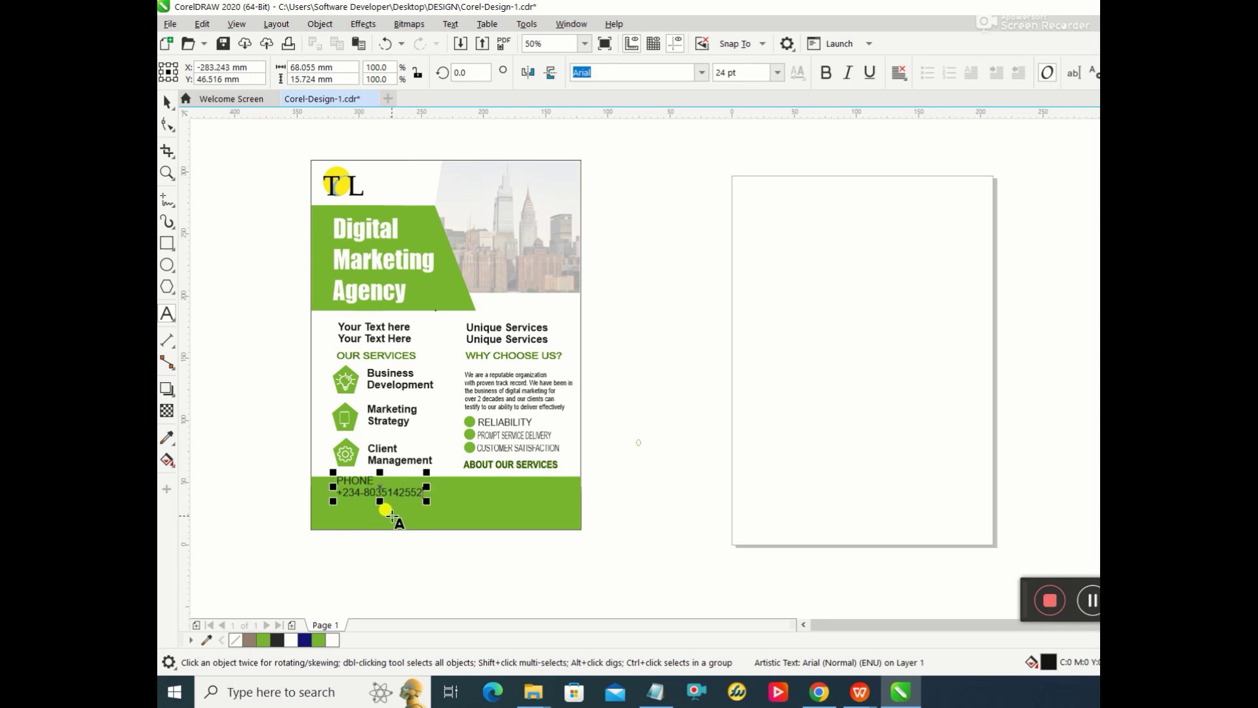
text(-)
triple_click(383, 498)
key(ctrl+c)
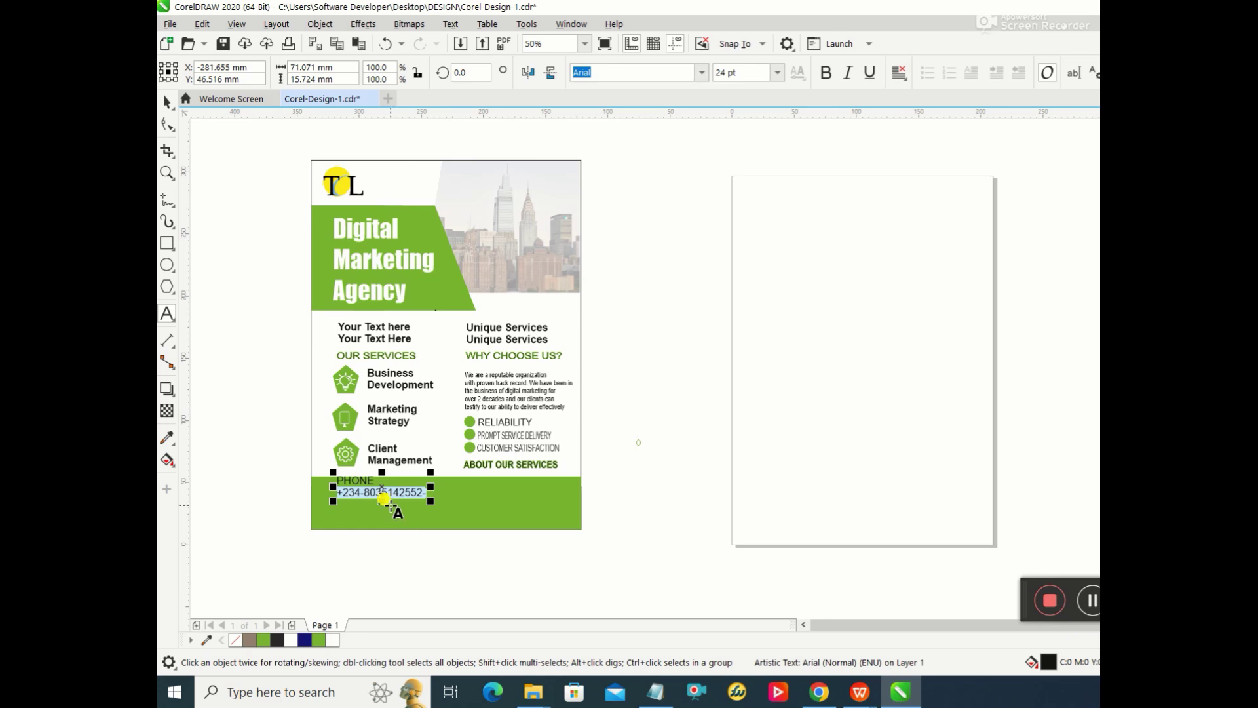
key(Delete)
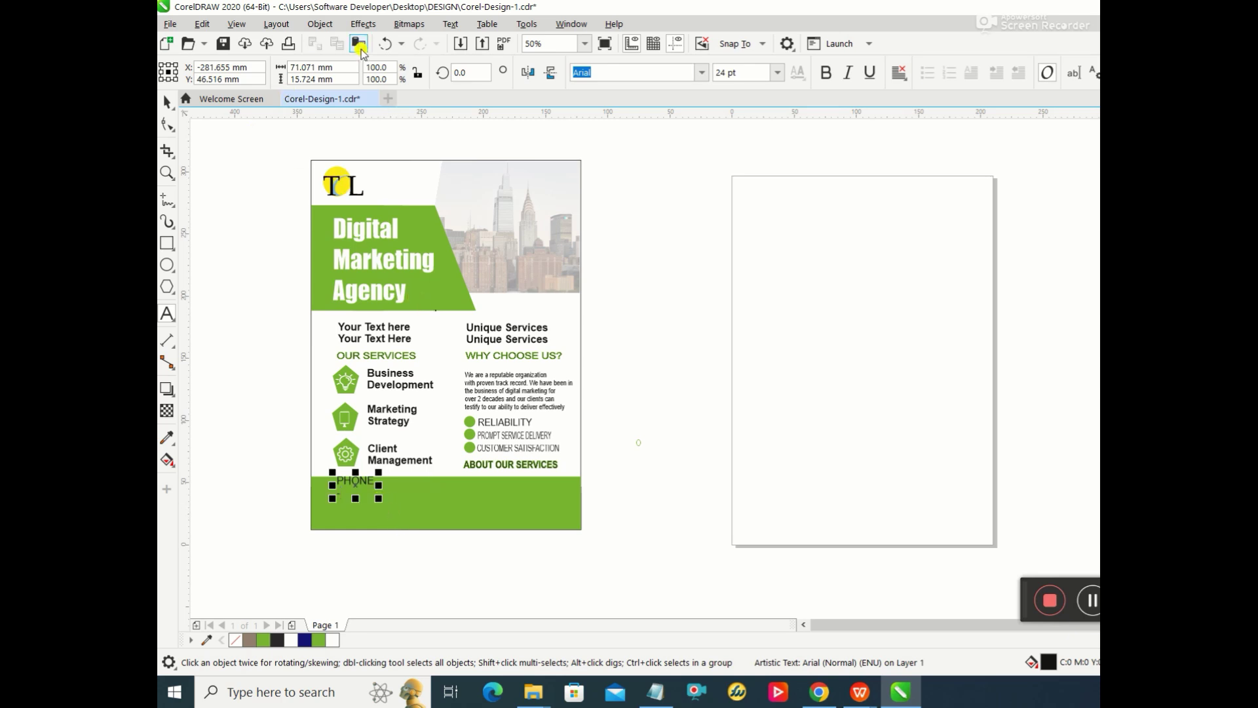
click(359, 46)
click(415, 514)
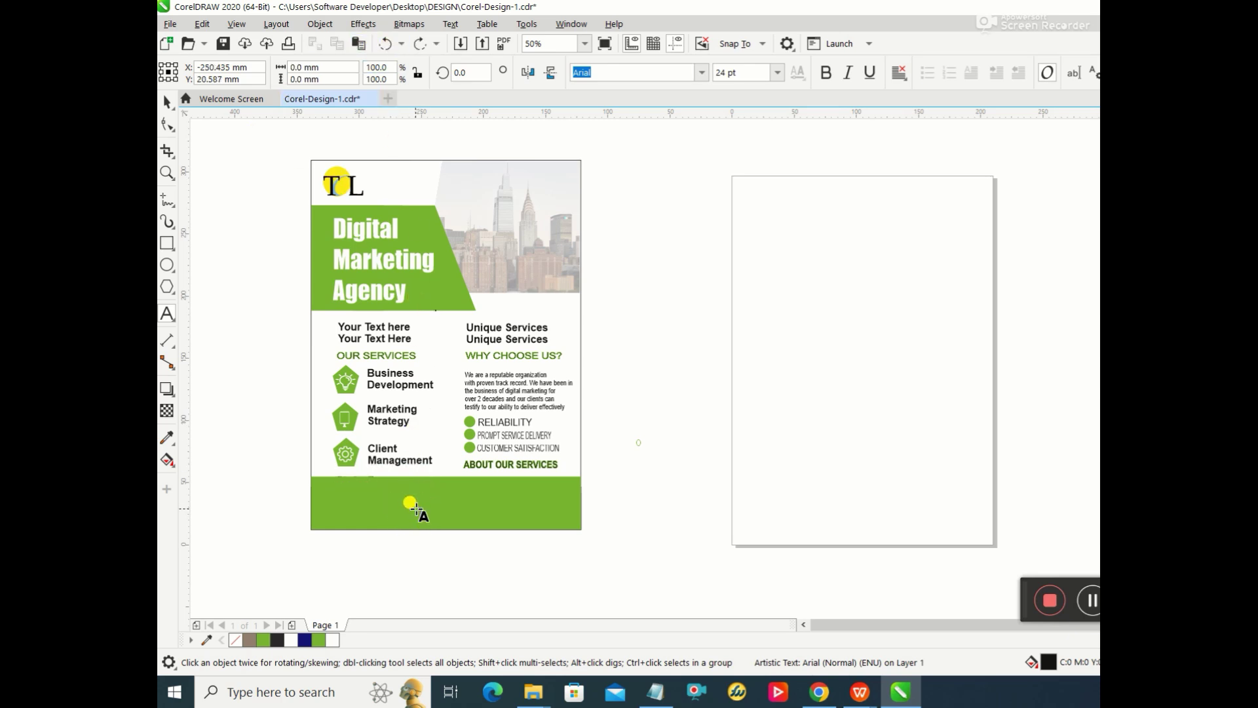
click(399, 492)
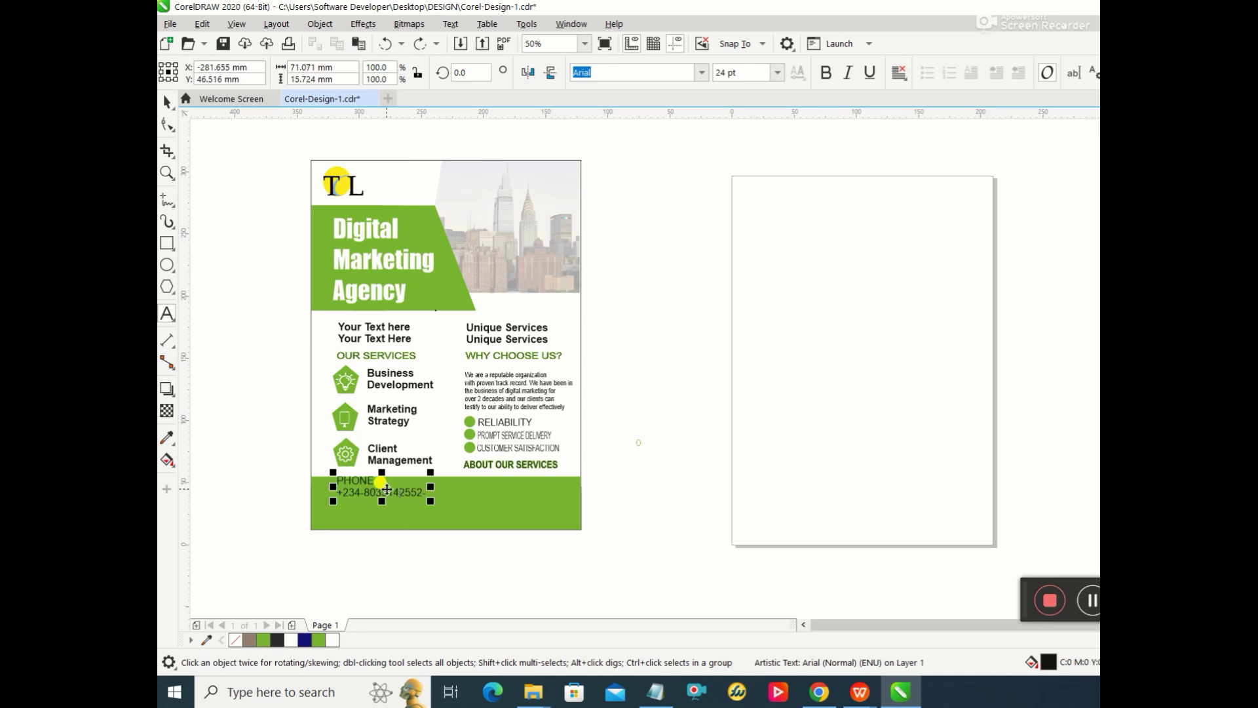
Step: Separate the phone number's digit groups with hyphens and move the PHONE text about 10 mm left and 5 mm down within the footer band
double_click(387, 491)
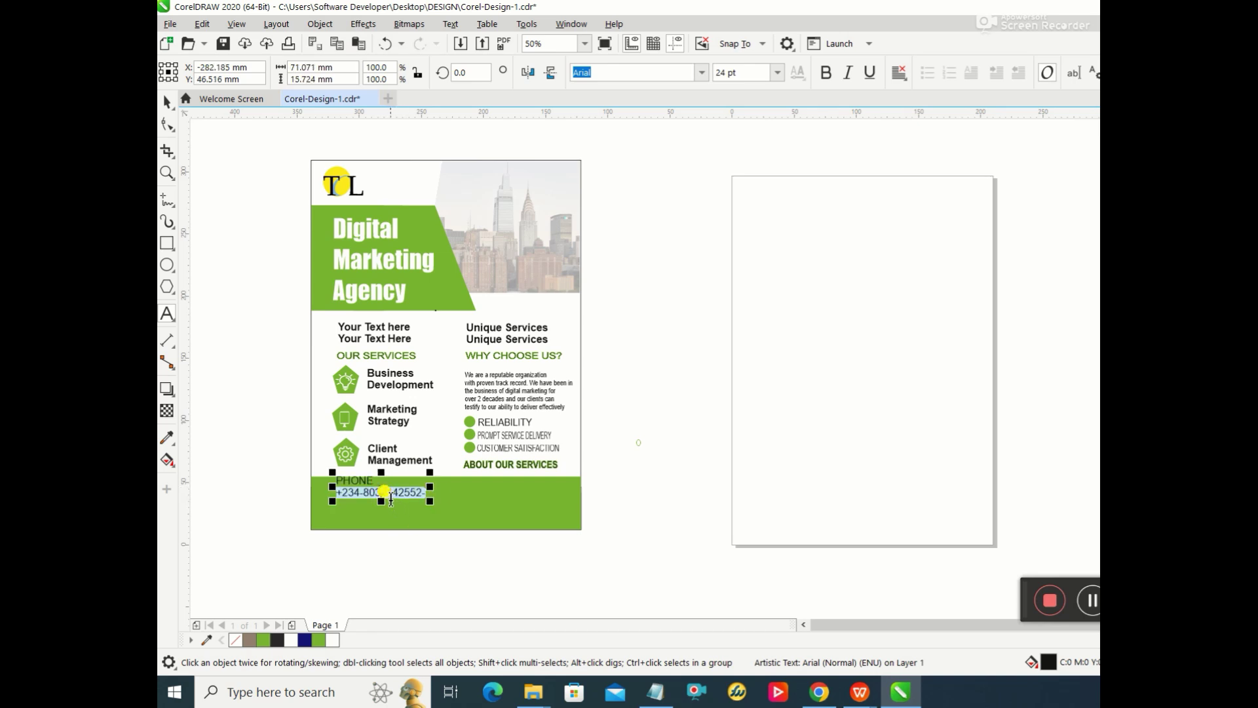
click(386, 491)
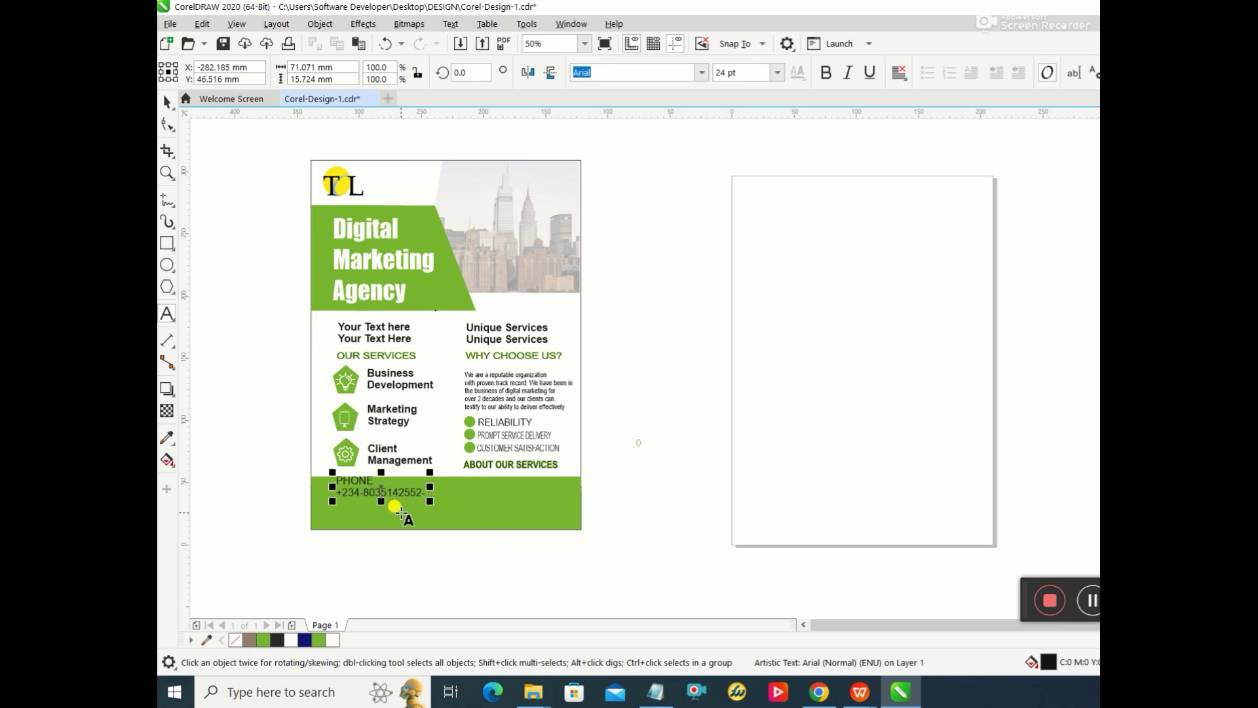
text(-)
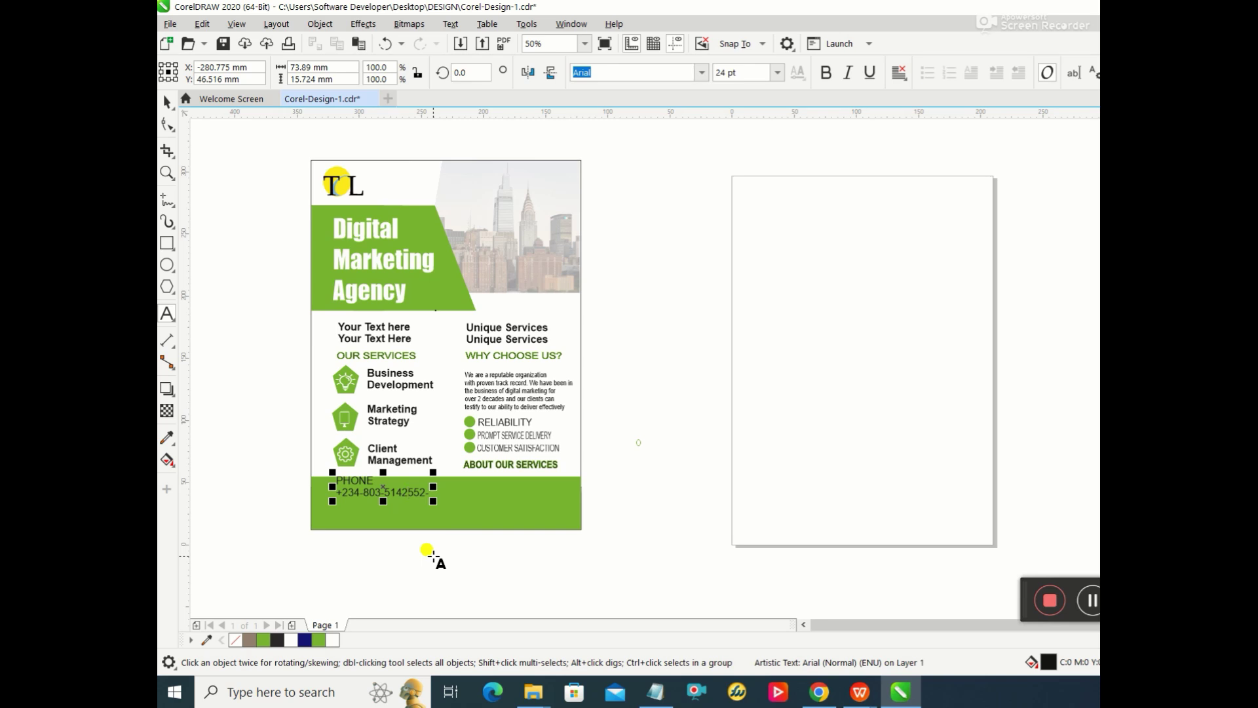
text(-803-)
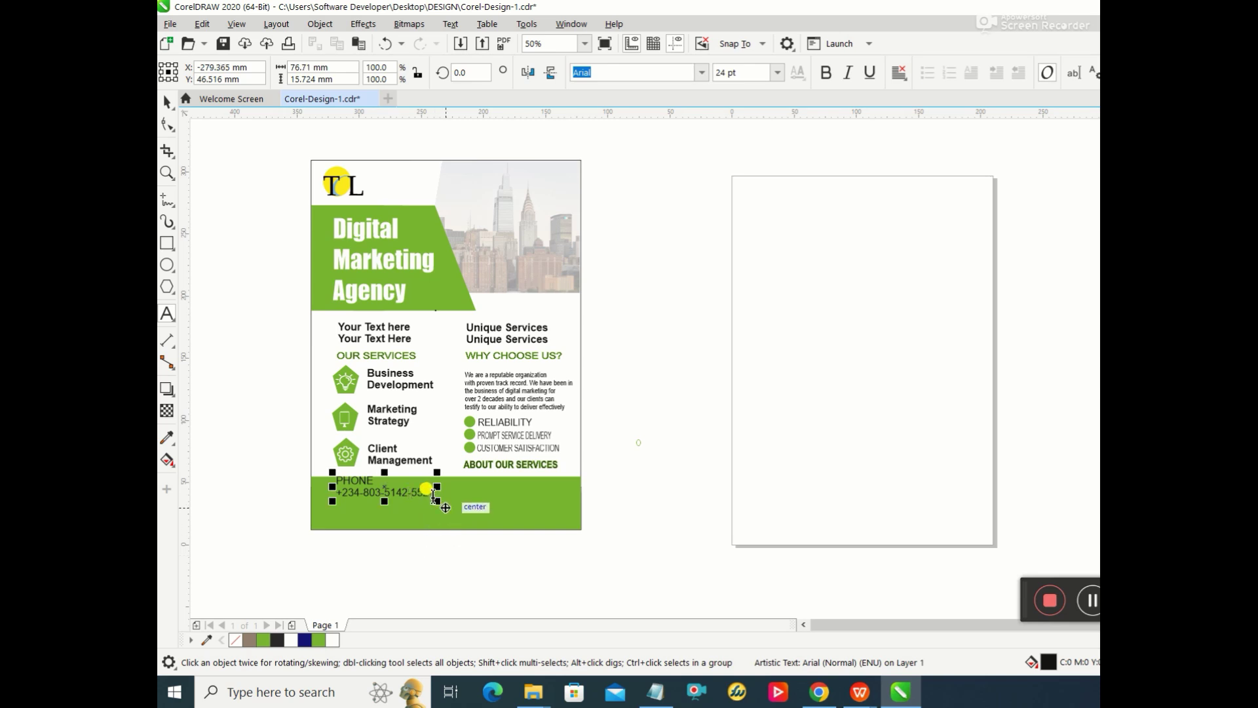
key(BackSpace)
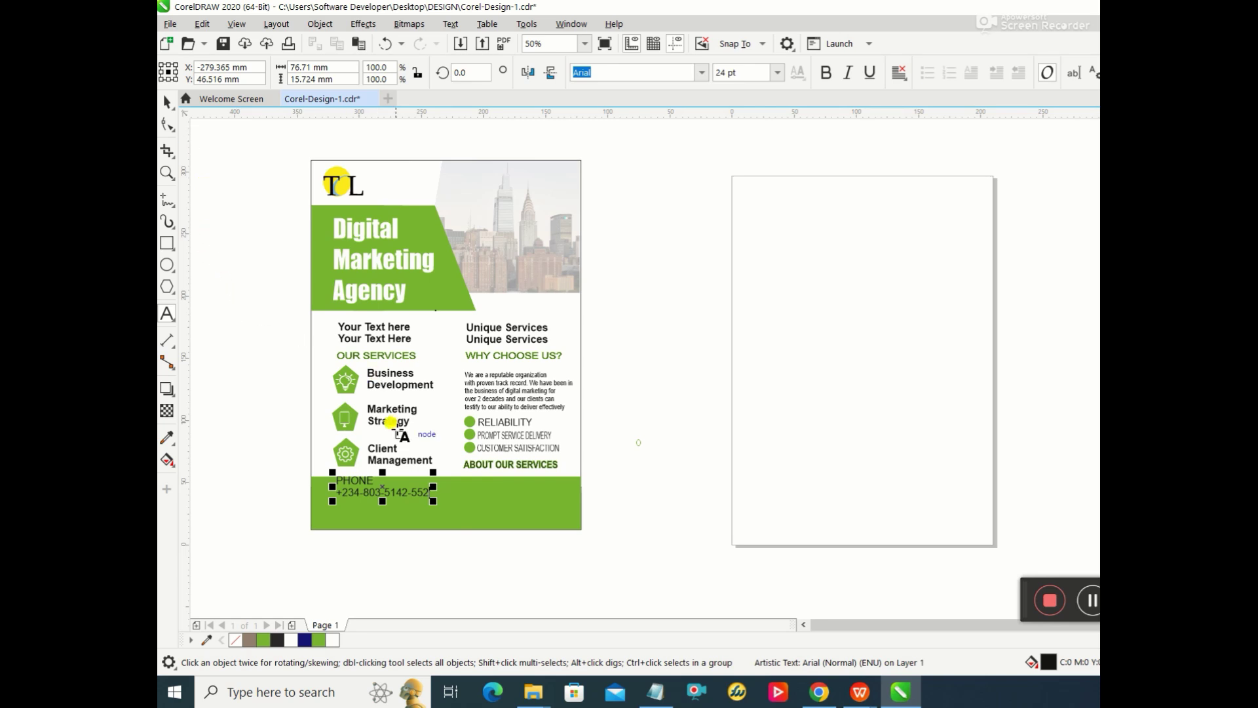
drag(383, 488, 371, 492)
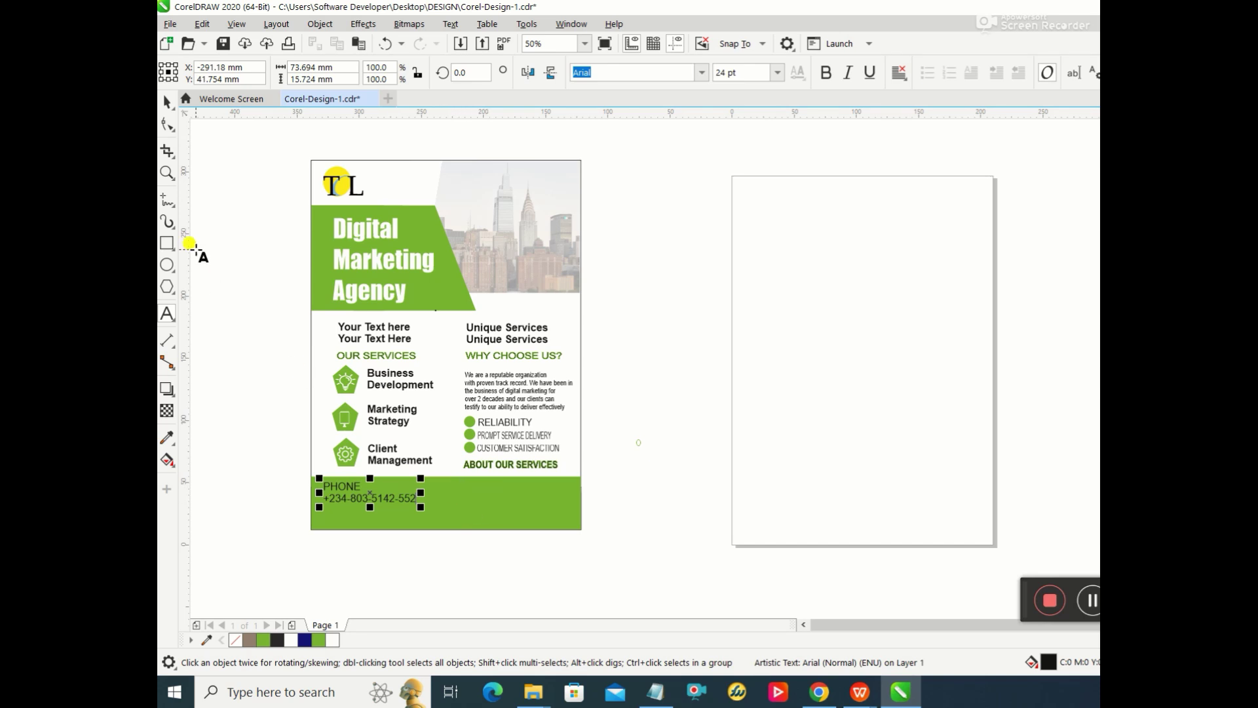
click(167, 315)
key(ctrl+a)
key(Delete)
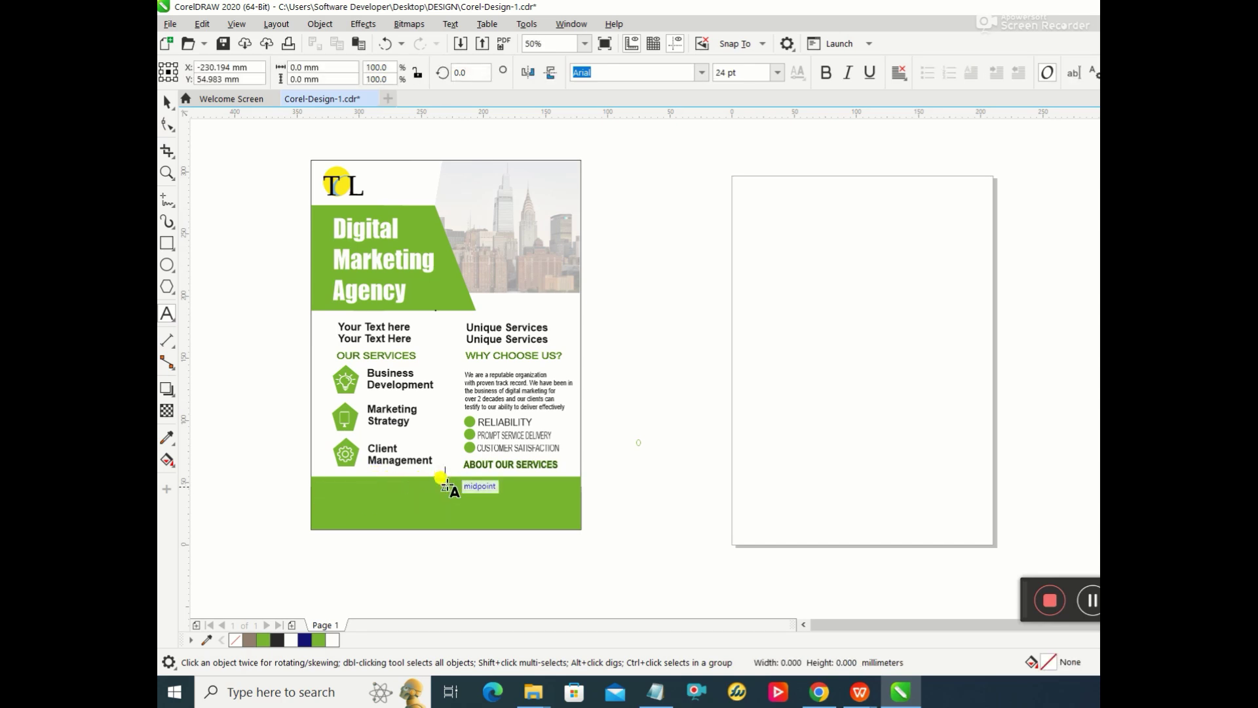
key(ctrl+z)
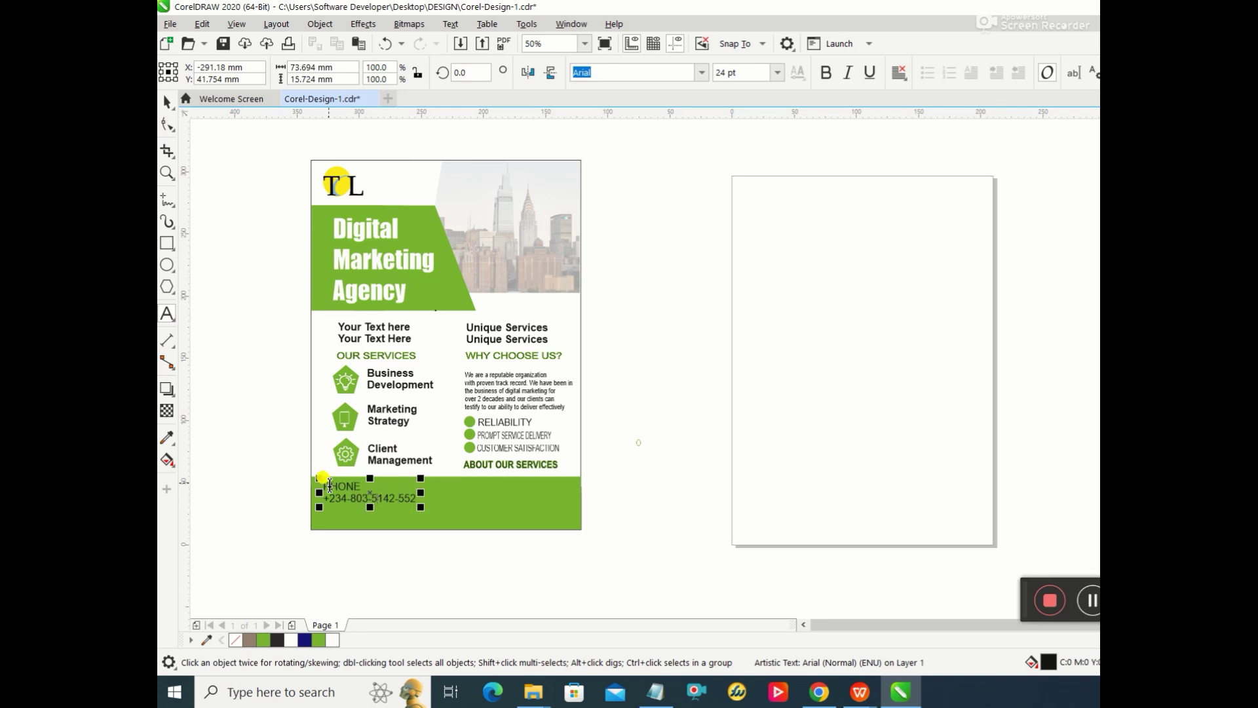
Step: Fill both lines of the PHONE text in the green footer band with White
drag(327, 485, 419, 500)
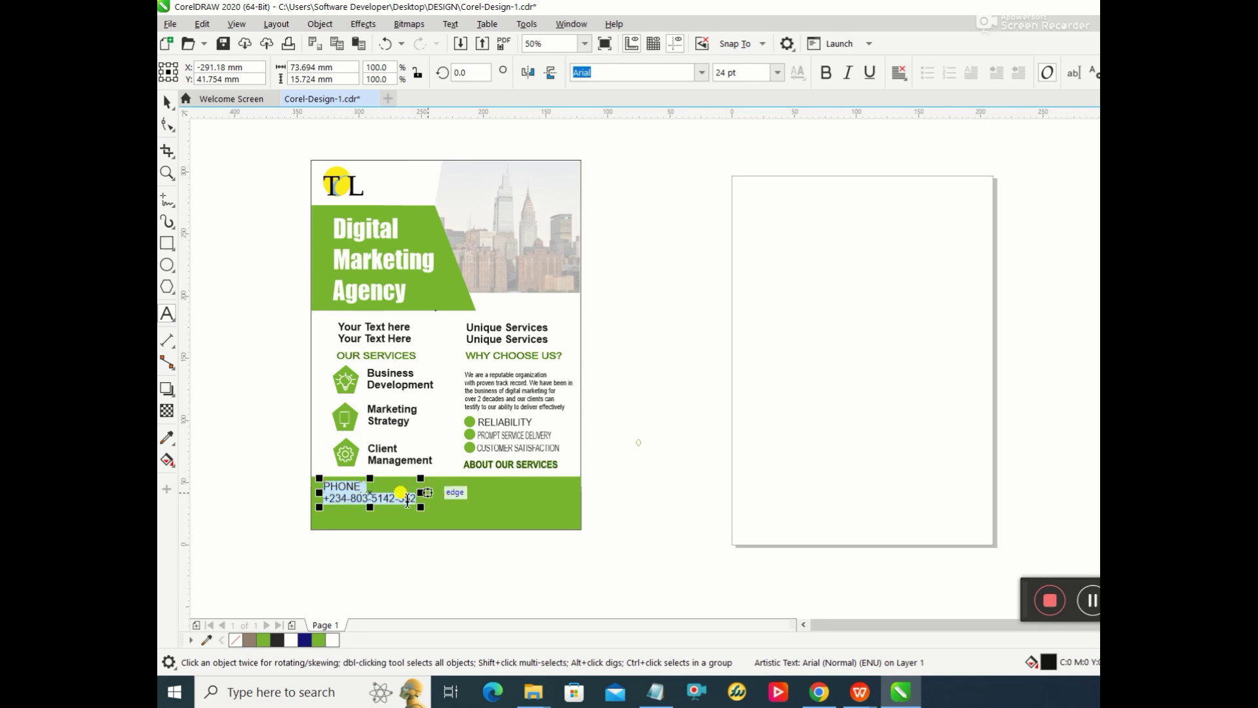
key(F12)
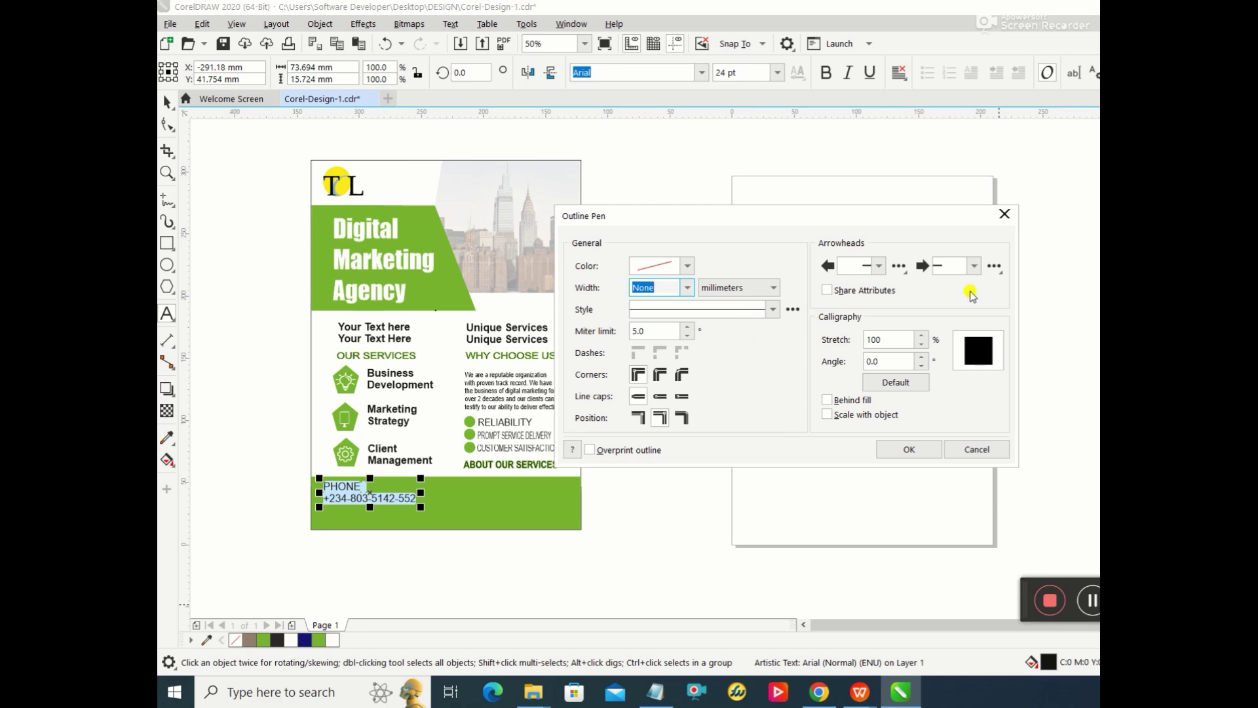
click(1004, 214)
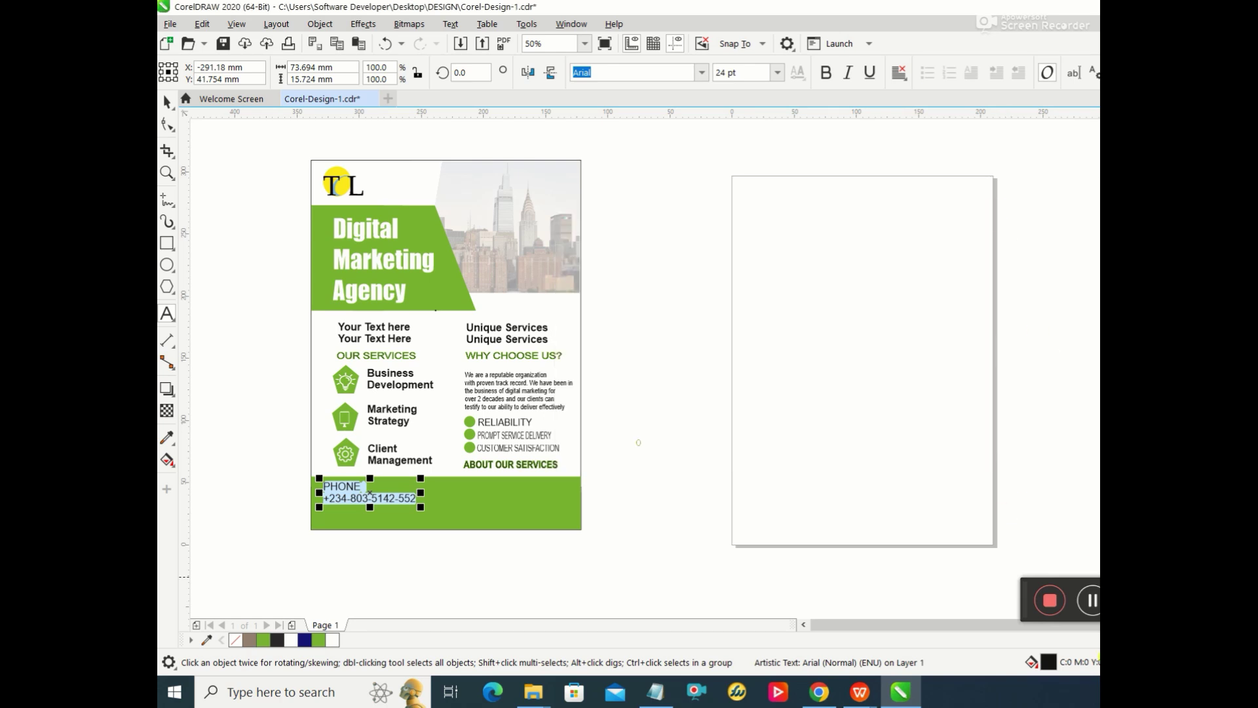
double_click(1089, 668)
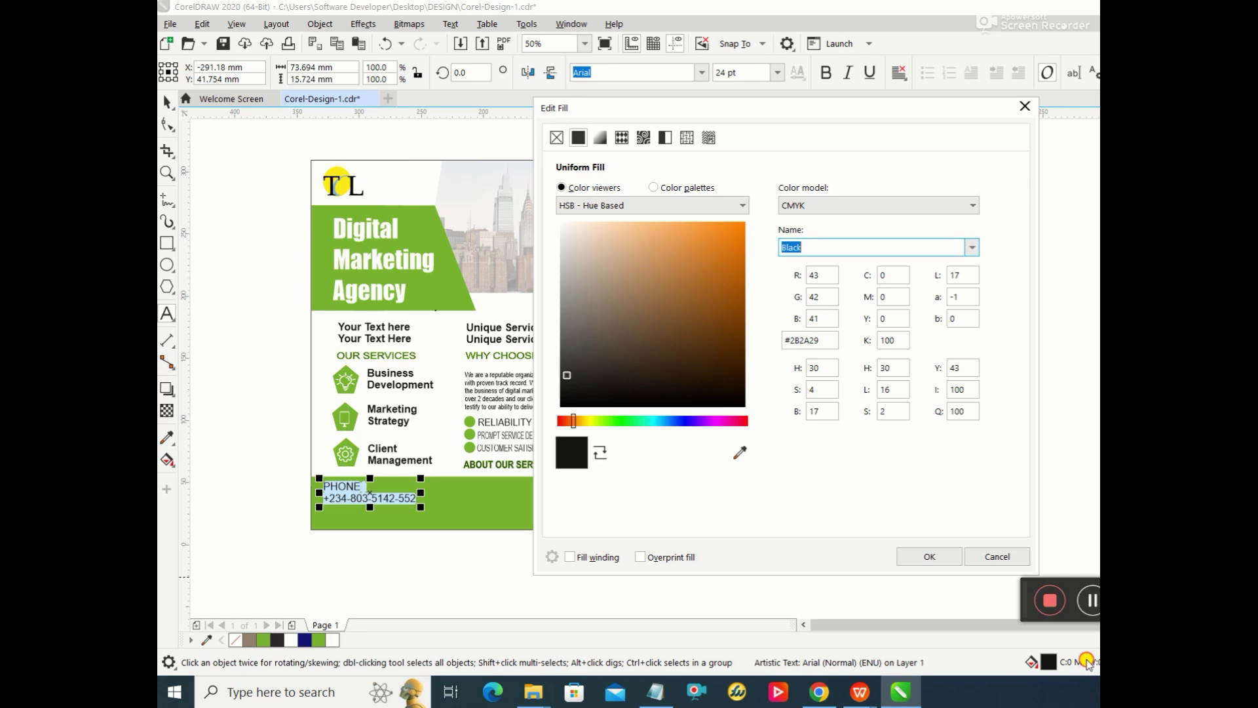
click(878, 246)
click(971, 247)
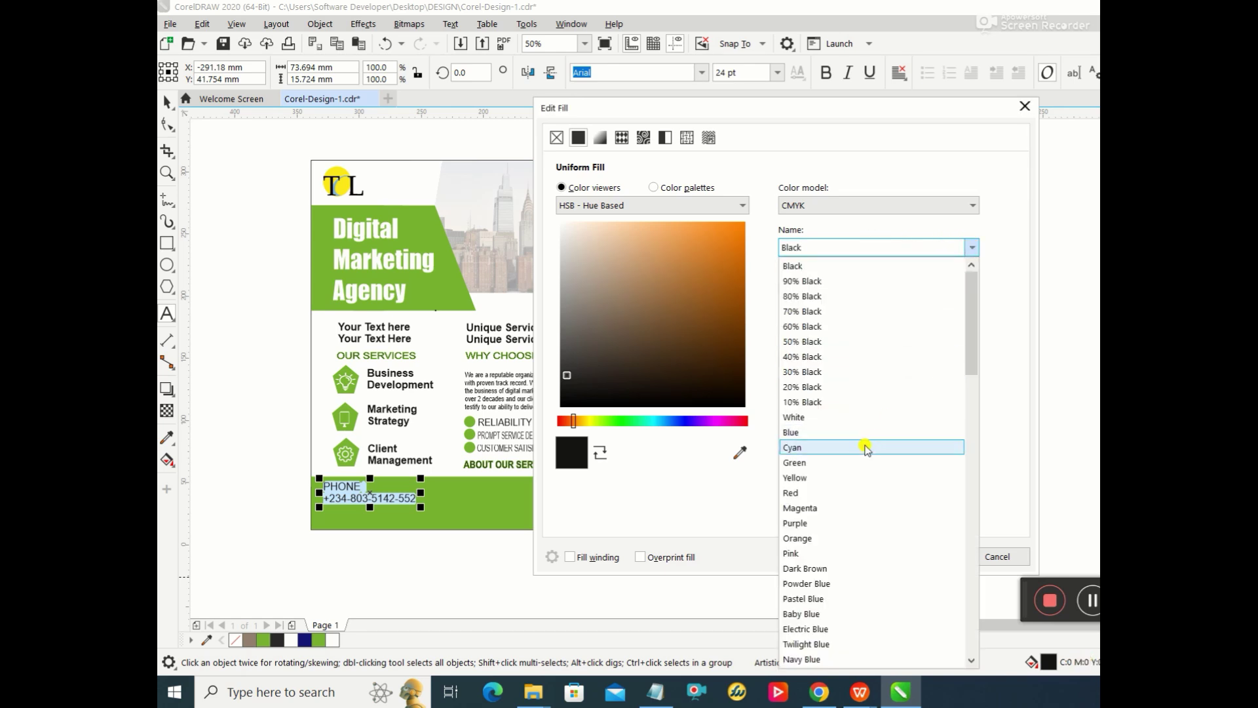
click(867, 417)
click(919, 556)
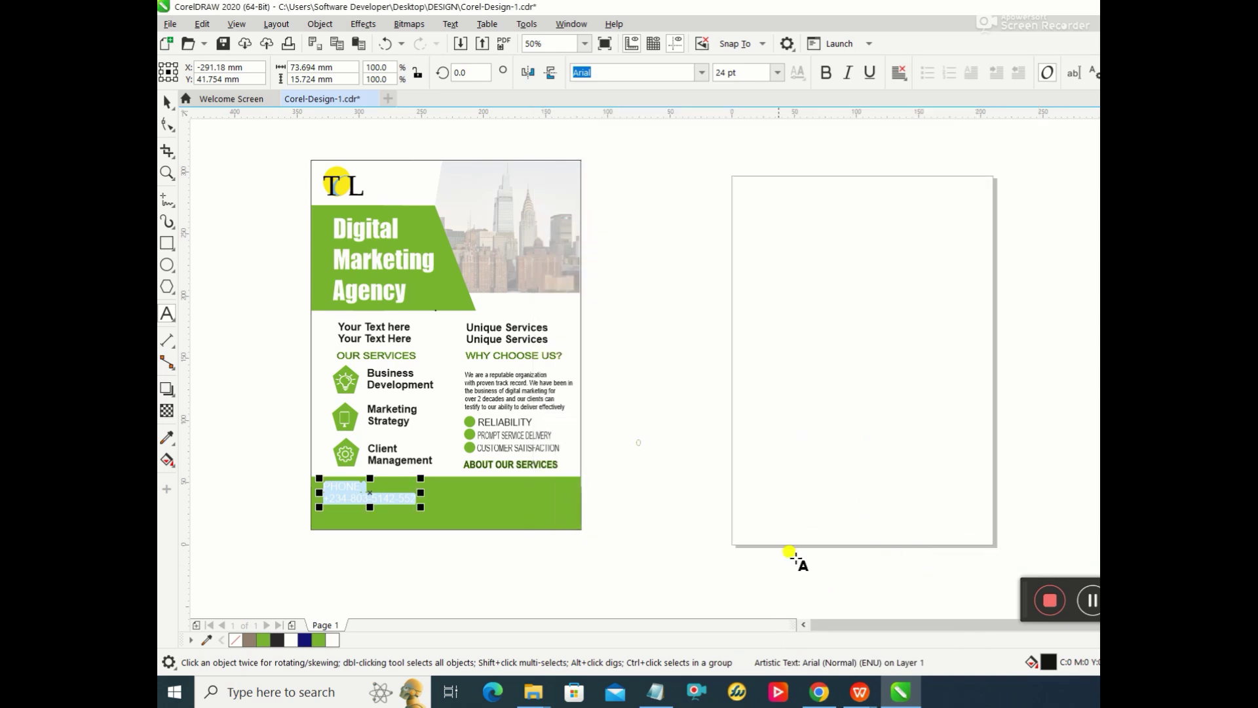
click(510, 502)
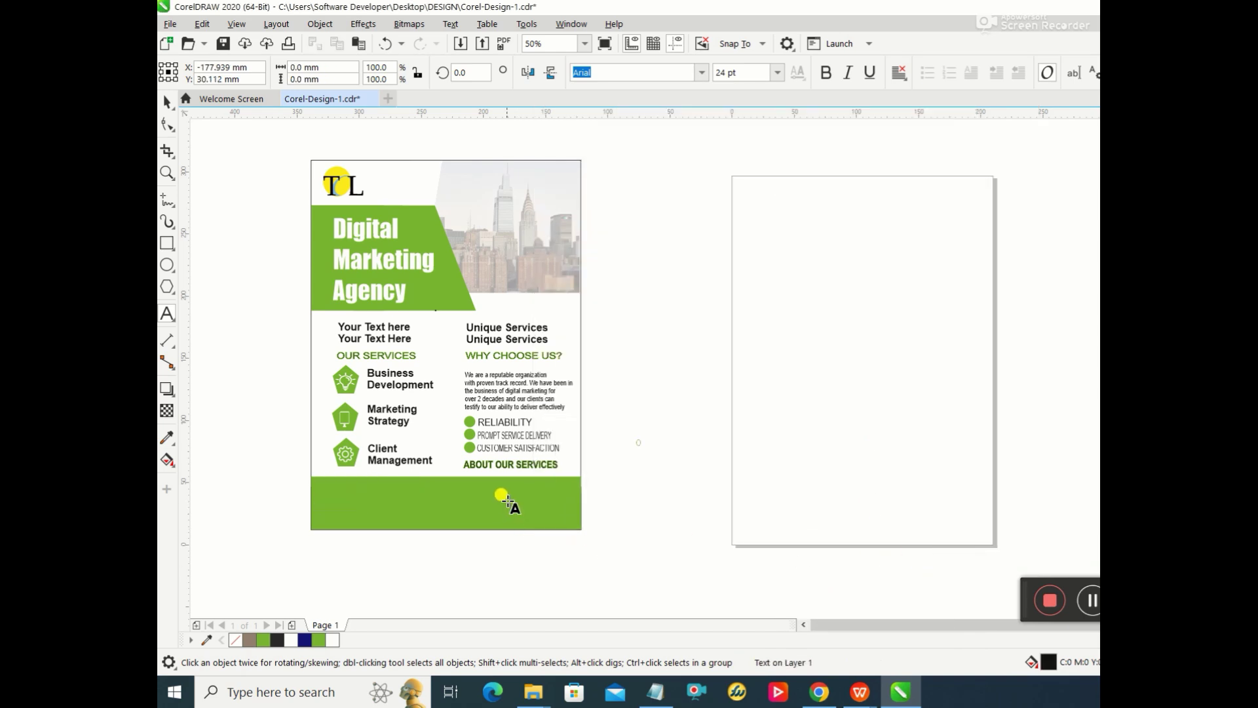
Step: Make both lines of the PHONE text in the footer band bold
click(350, 495)
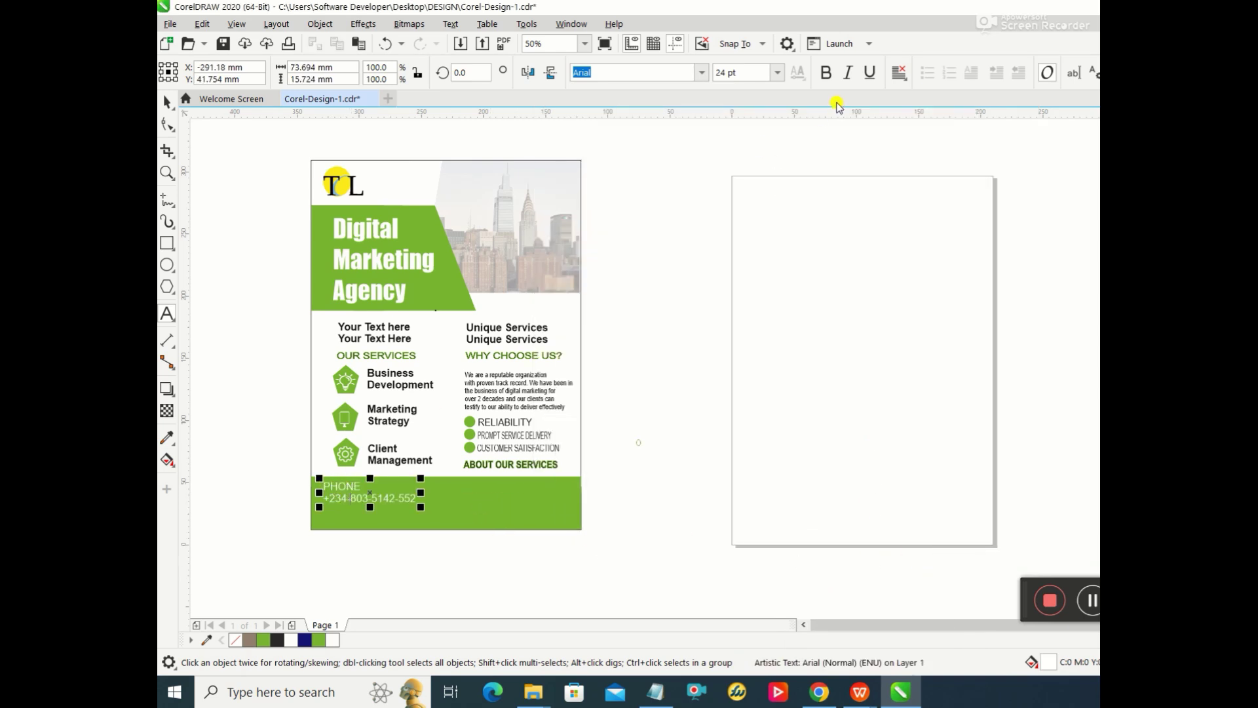
click(826, 73)
click(326, 483)
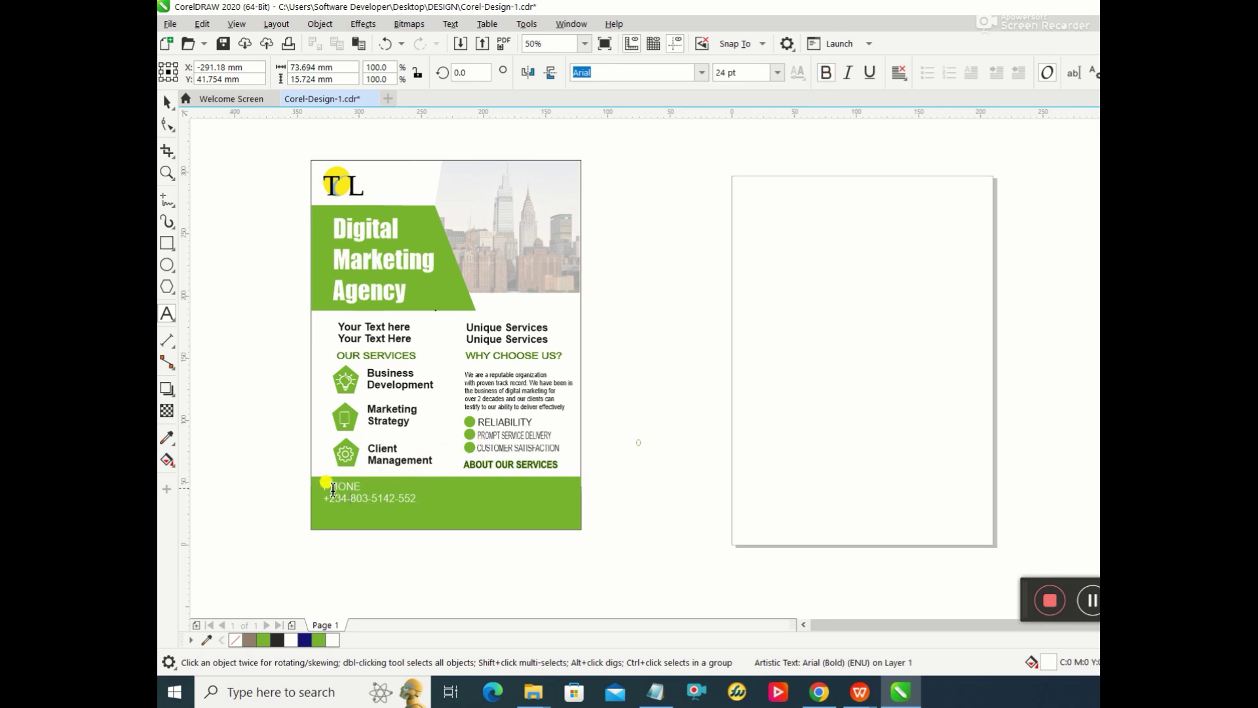
drag(333, 490, 419, 502)
click(826, 73)
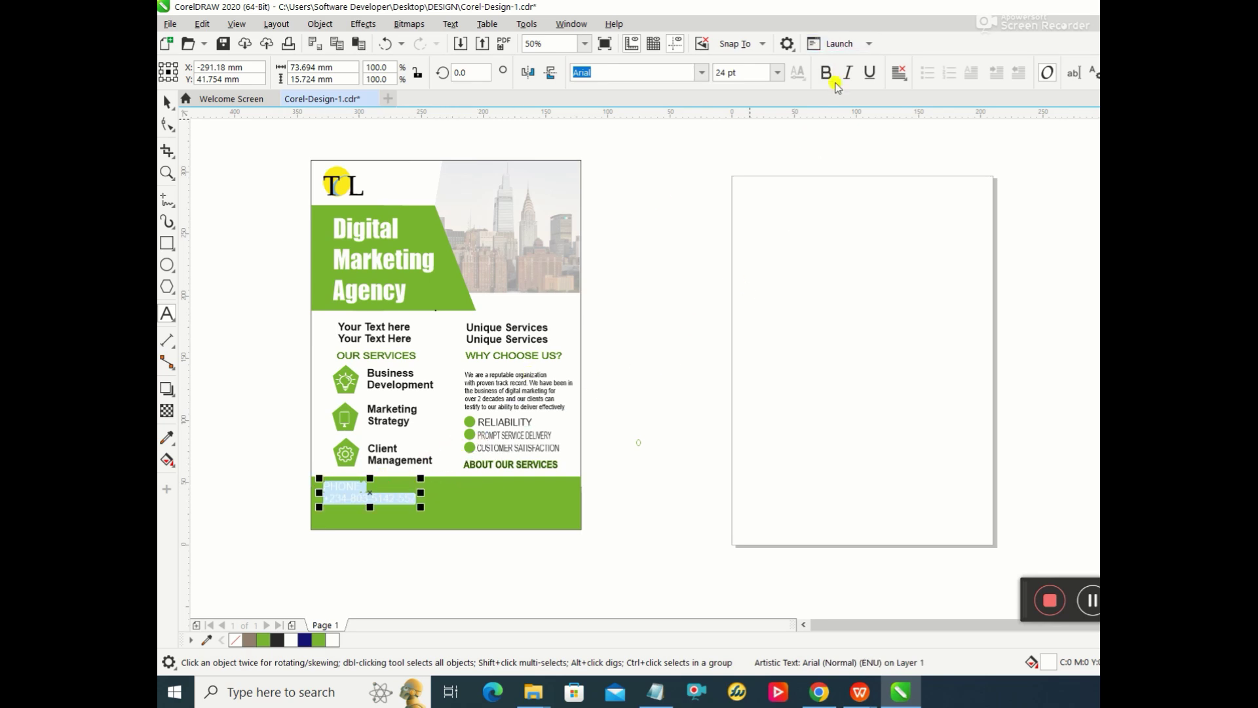
click(454, 492)
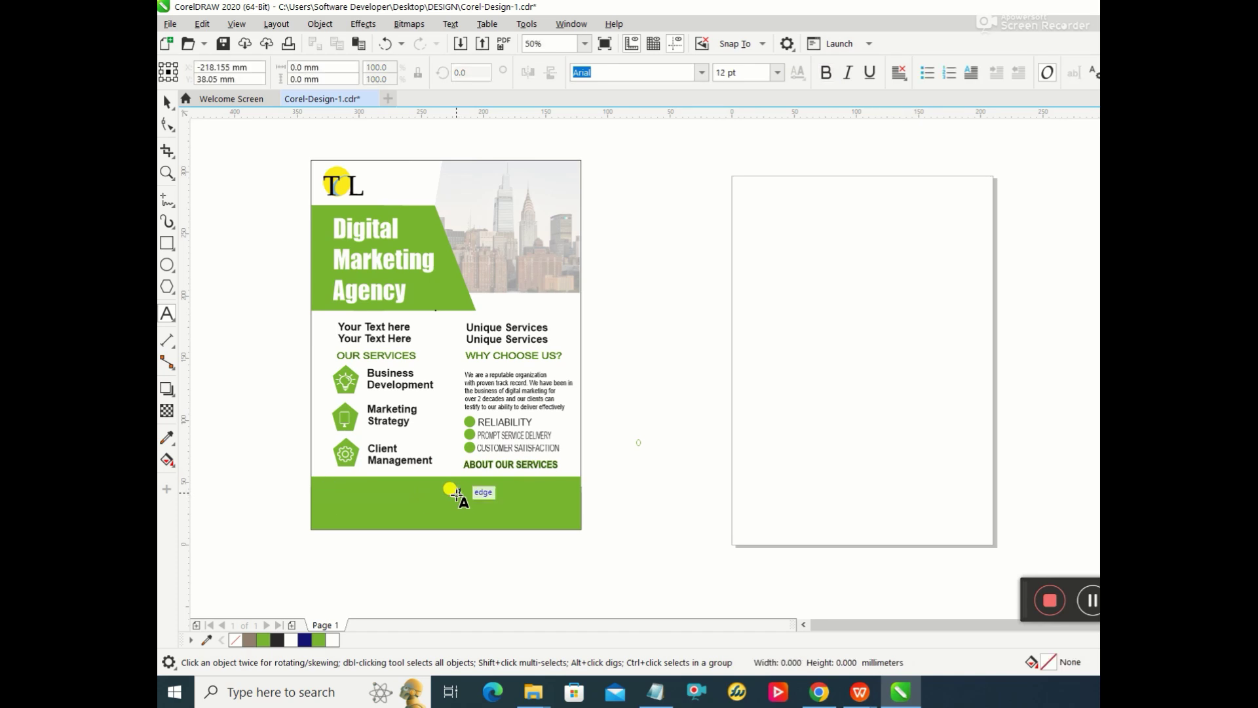
Step: Bring the green footer rectangle to the front of the page
right_click(364, 495)
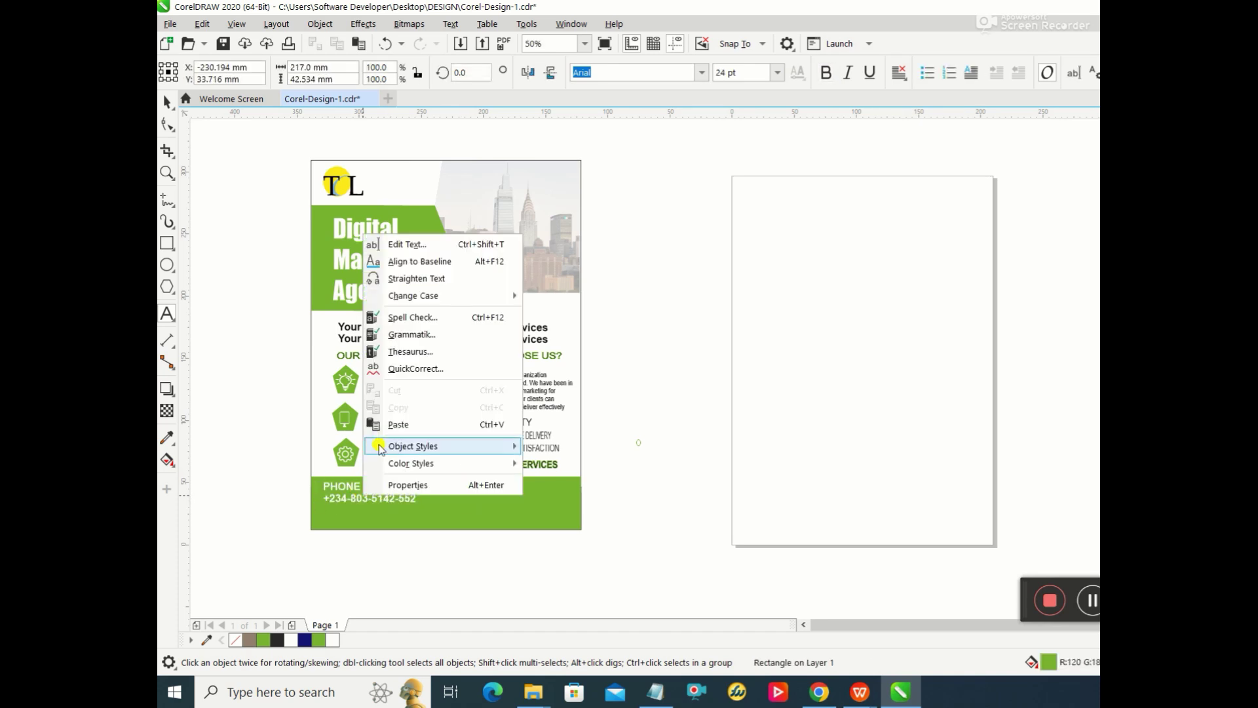
click(327, 23)
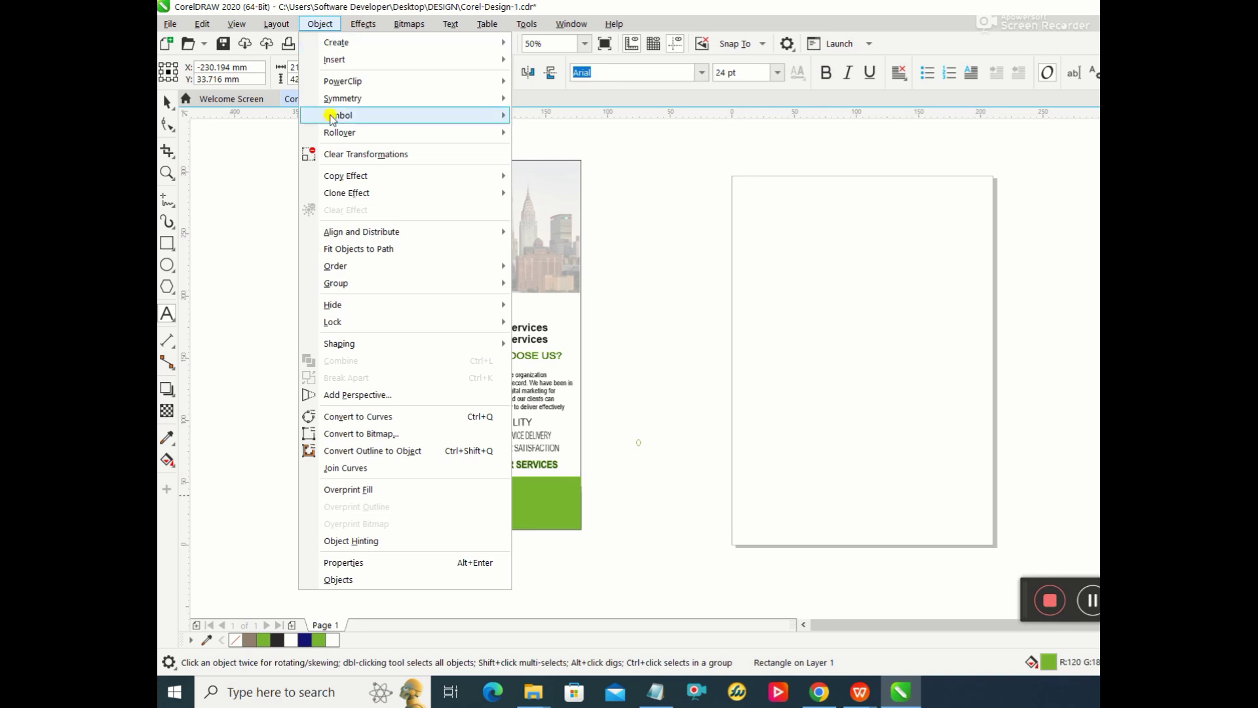
mouse_move(382, 269)
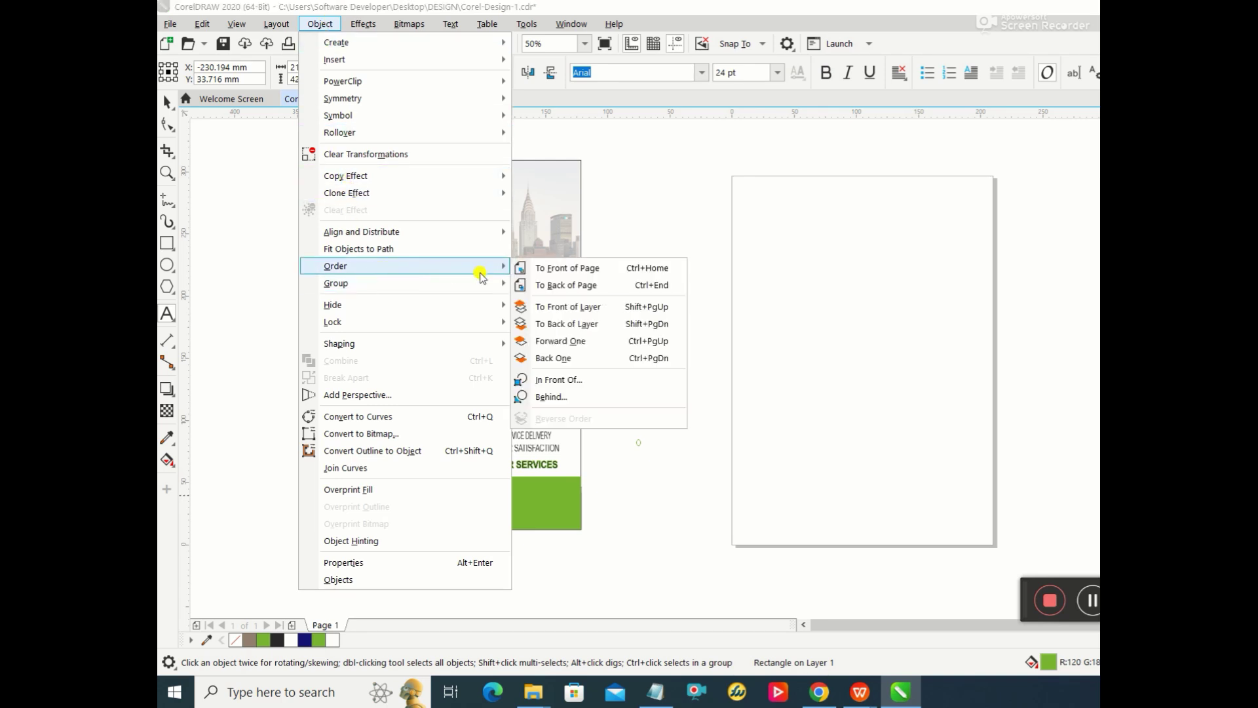
click(556, 268)
click(662, 454)
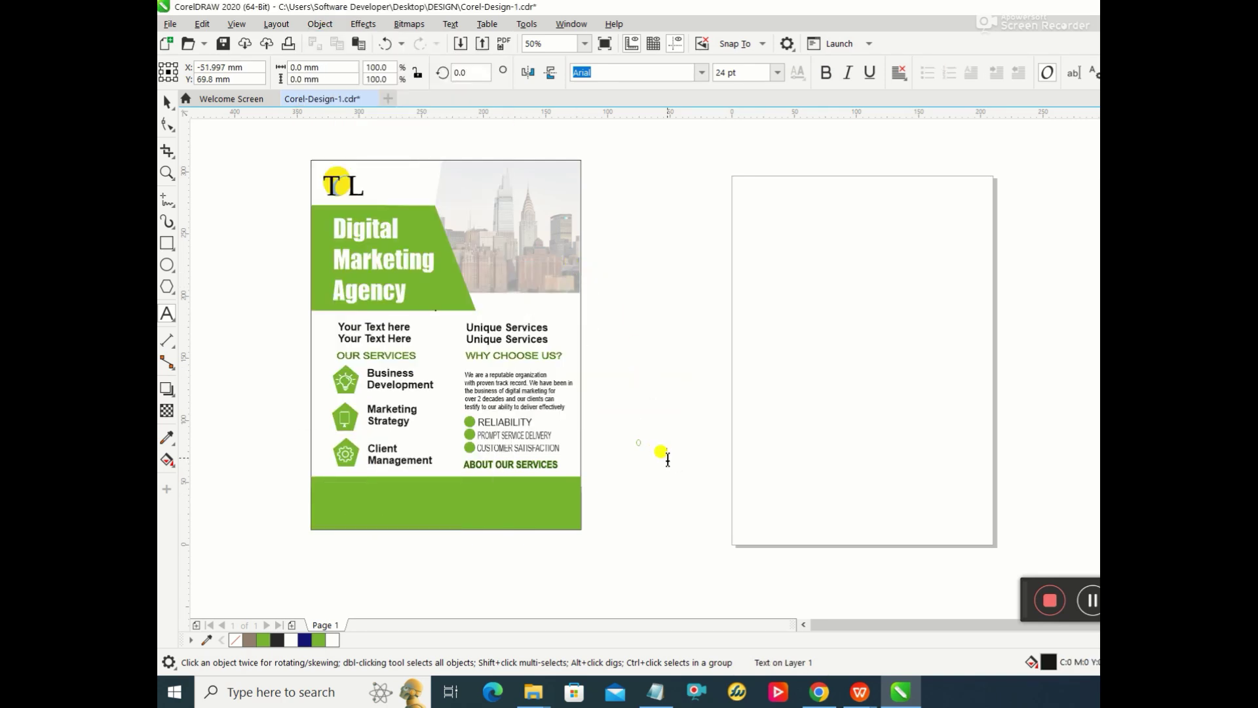
click(677, 455)
Step: Try to select the PHONE text inside the green footer band
click(367, 489)
click(167, 101)
click(364, 488)
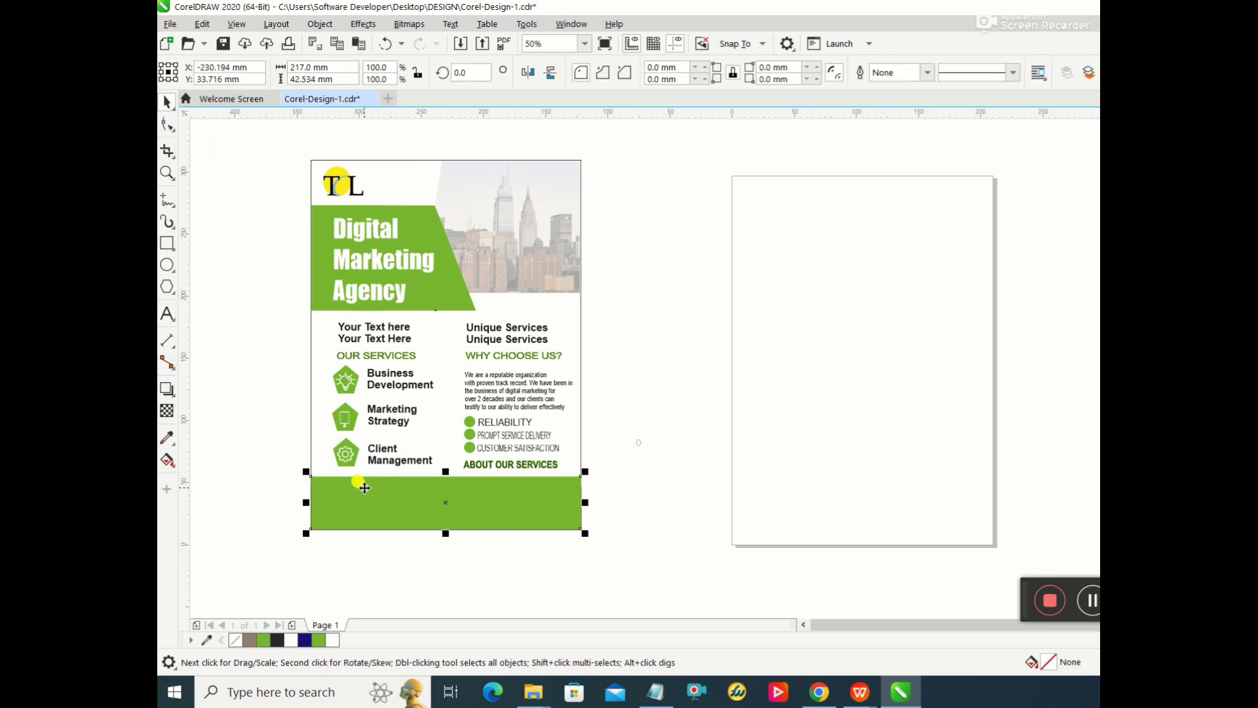
click(367, 487)
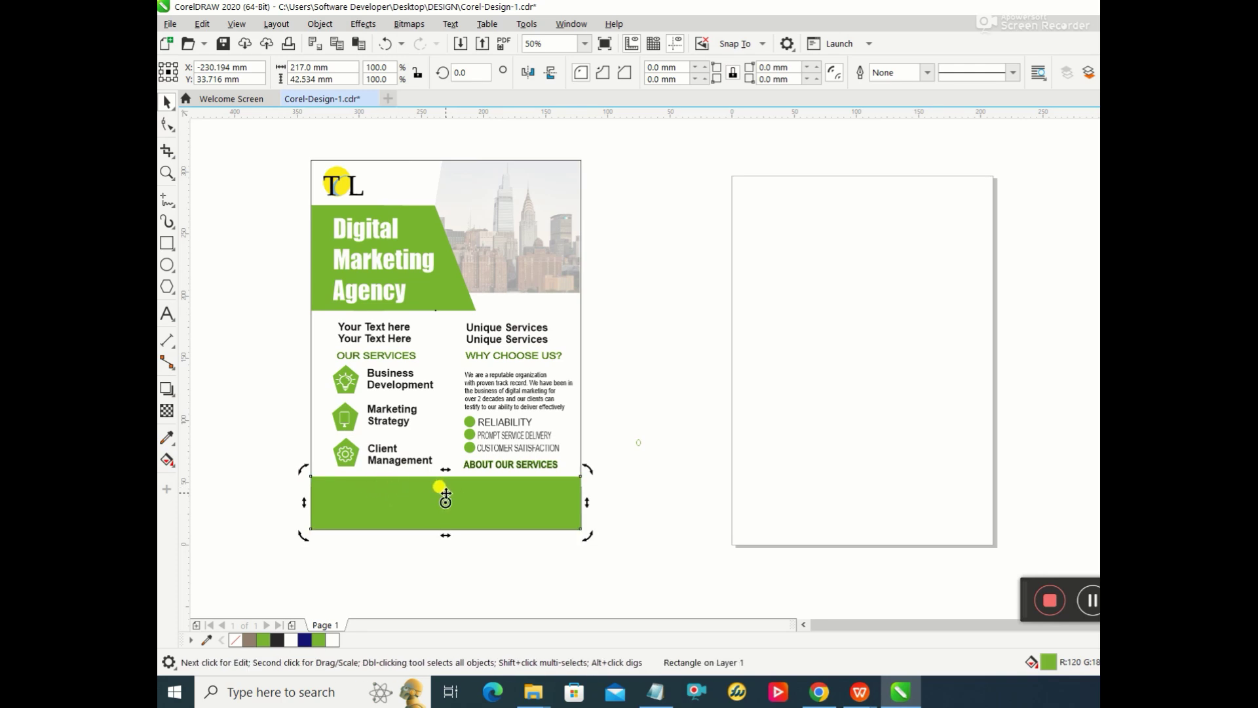
click(342, 488)
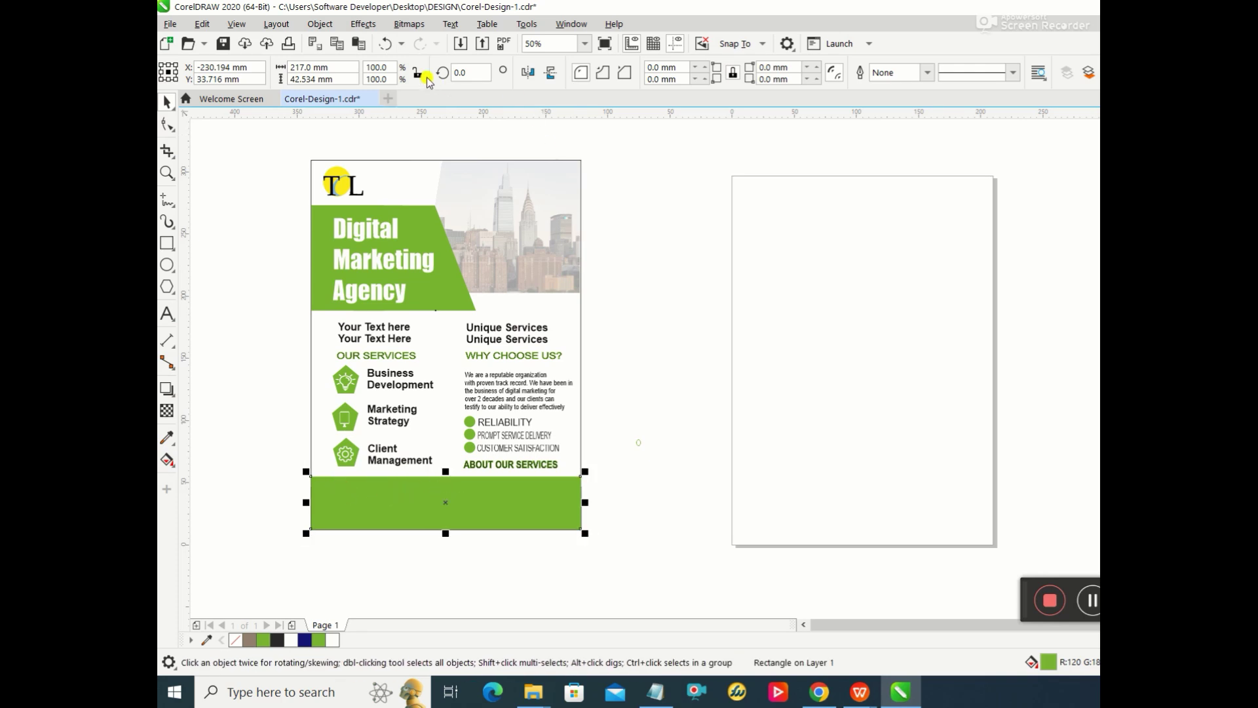
Step: Undo the footer reordering and the recent PHONE text edits, back to before the phone number's digit groups were hyphenated
click(386, 44)
click(386, 44)
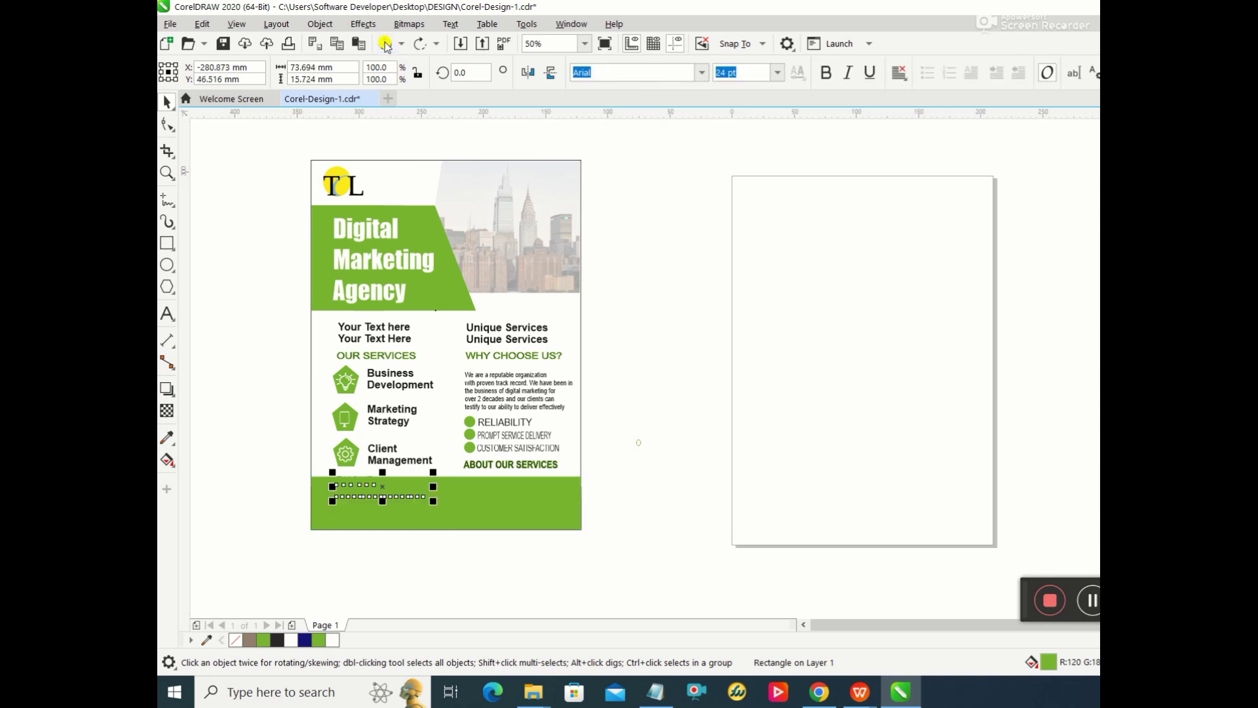
click(386, 44)
right_click(385, 44)
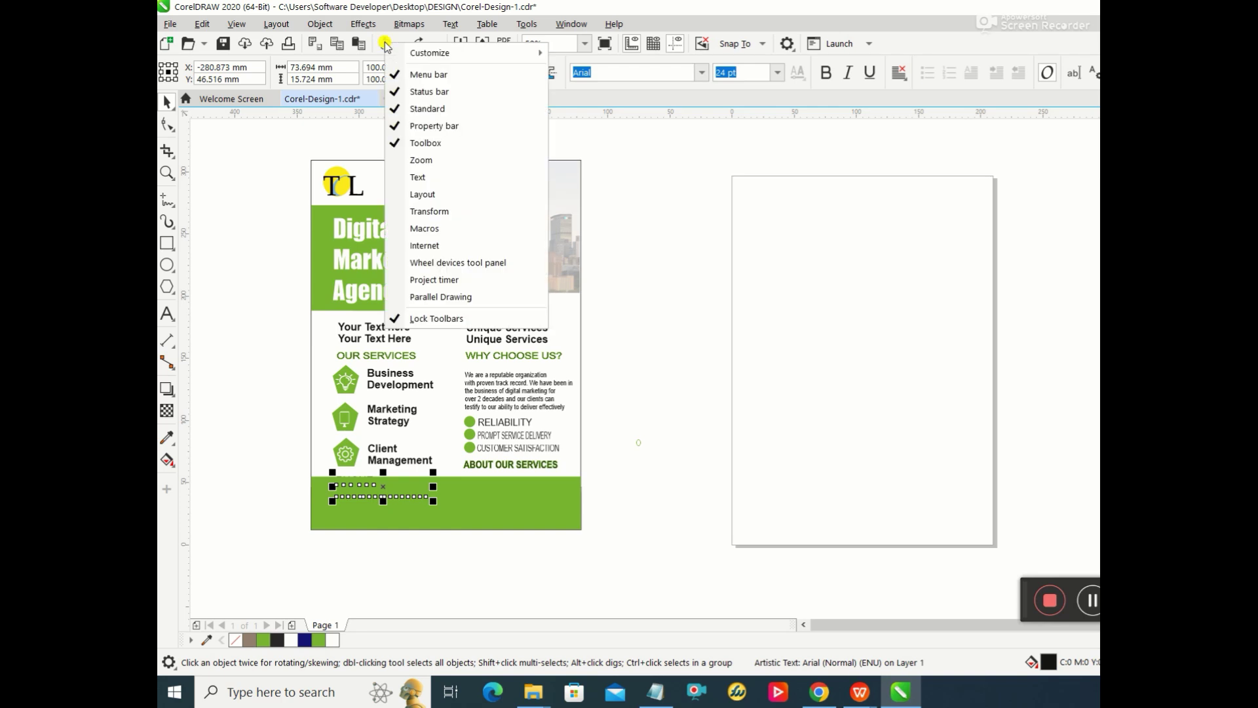
click(386, 44)
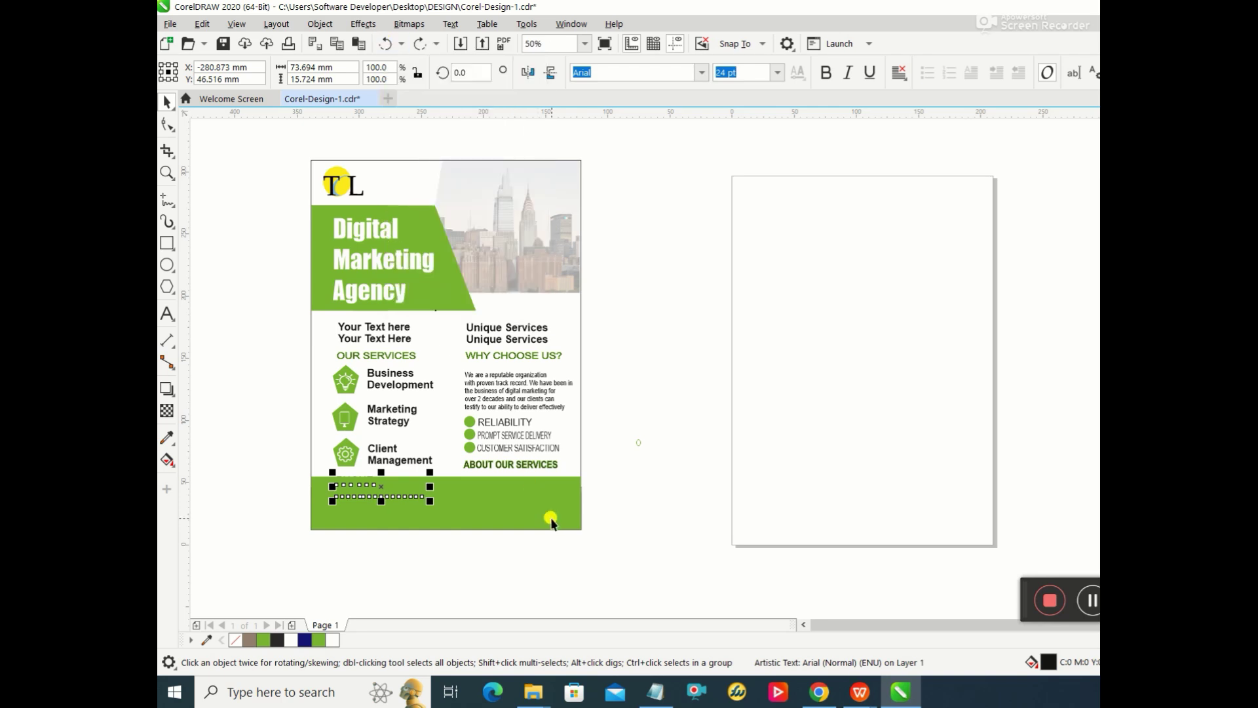
click(524, 499)
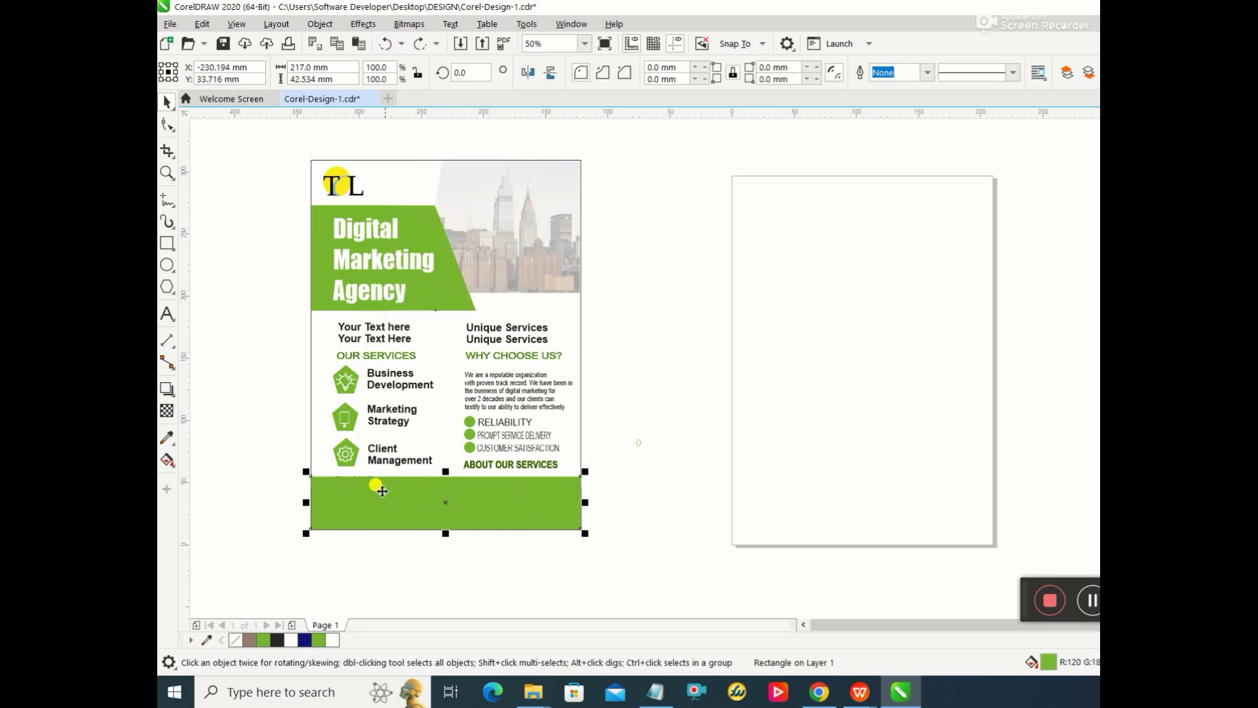
click(389, 43)
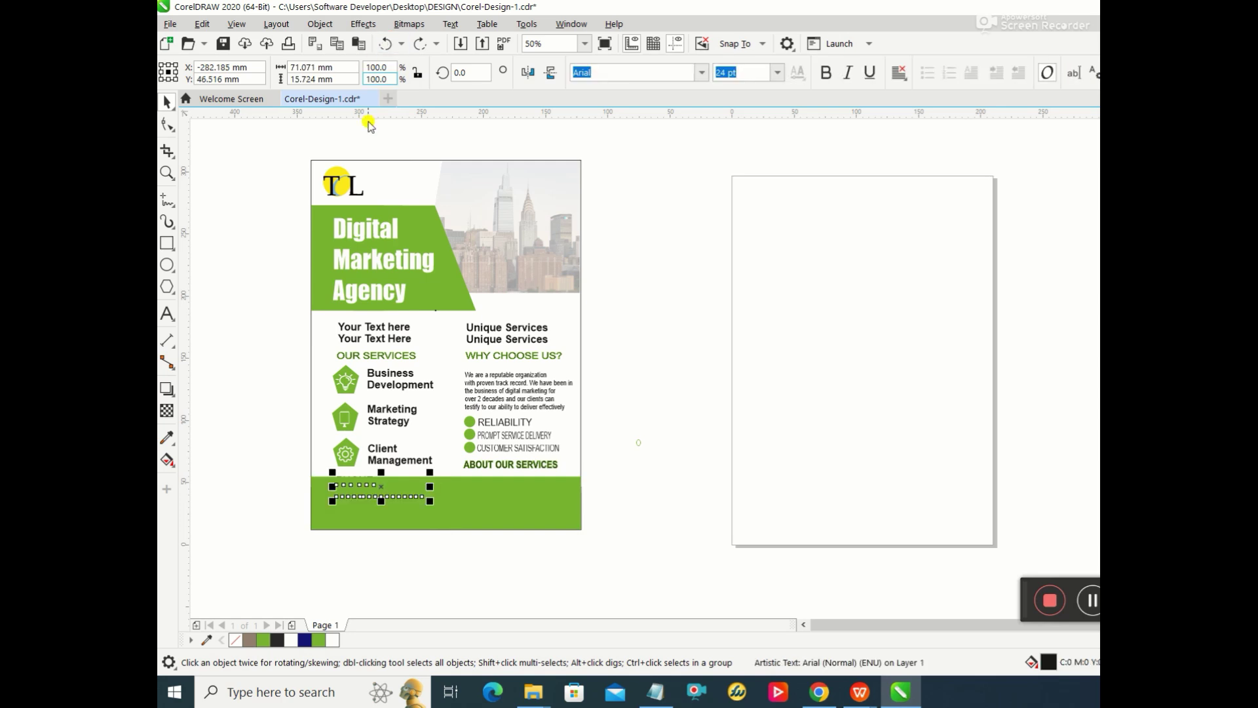
Step: Move the PHONE text onto the upper part of the blank page, around X 81 mm, Y 216 mm, and delete the phone number's trailing hyphen
drag(400, 491, 842, 456)
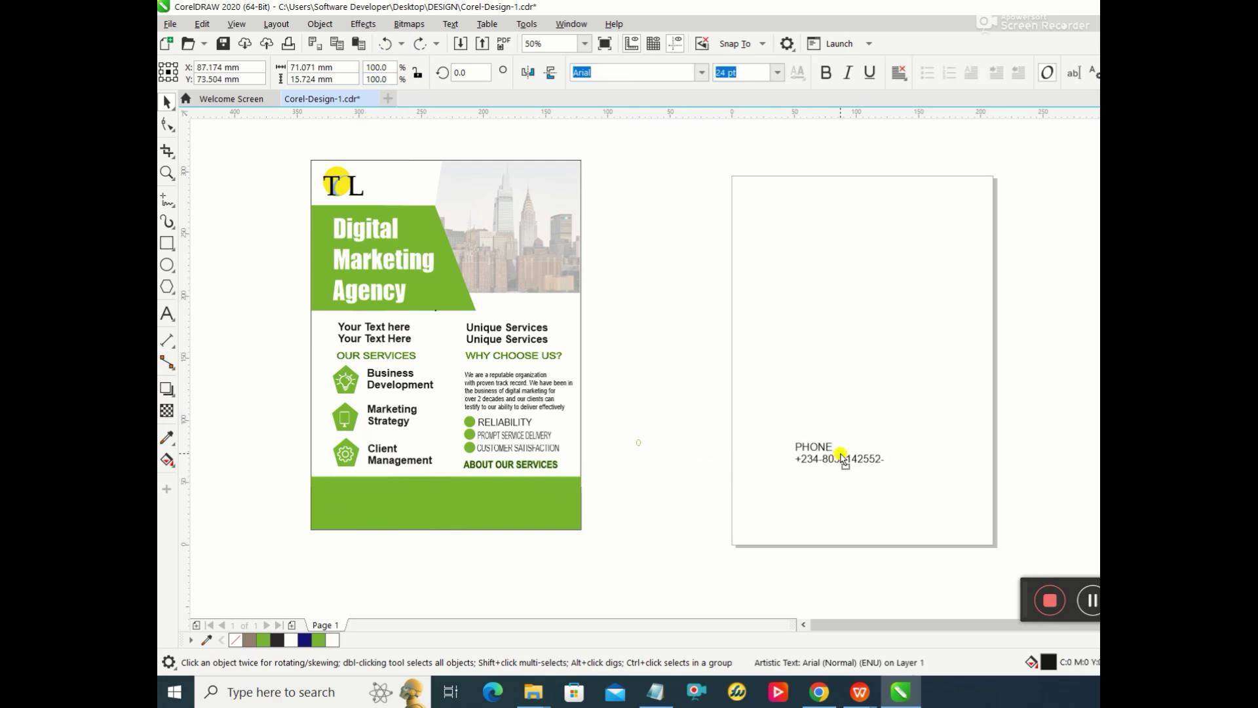
click(846, 502)
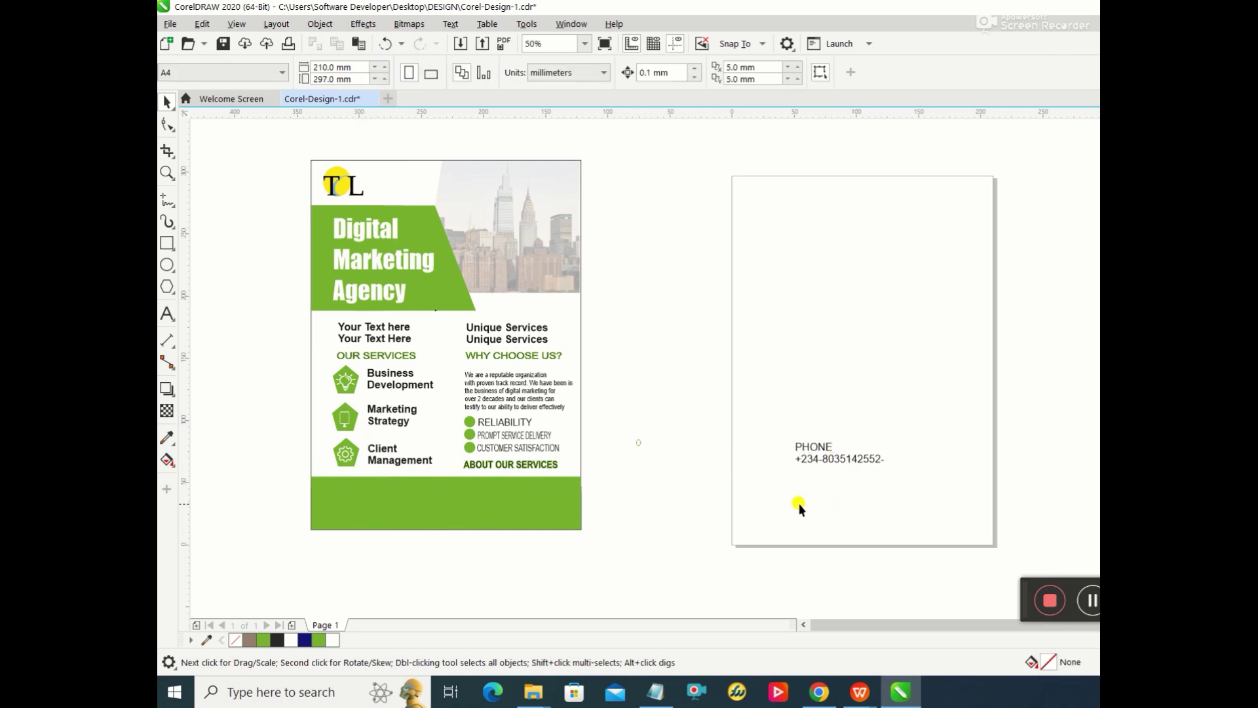
double_click(883, 463)
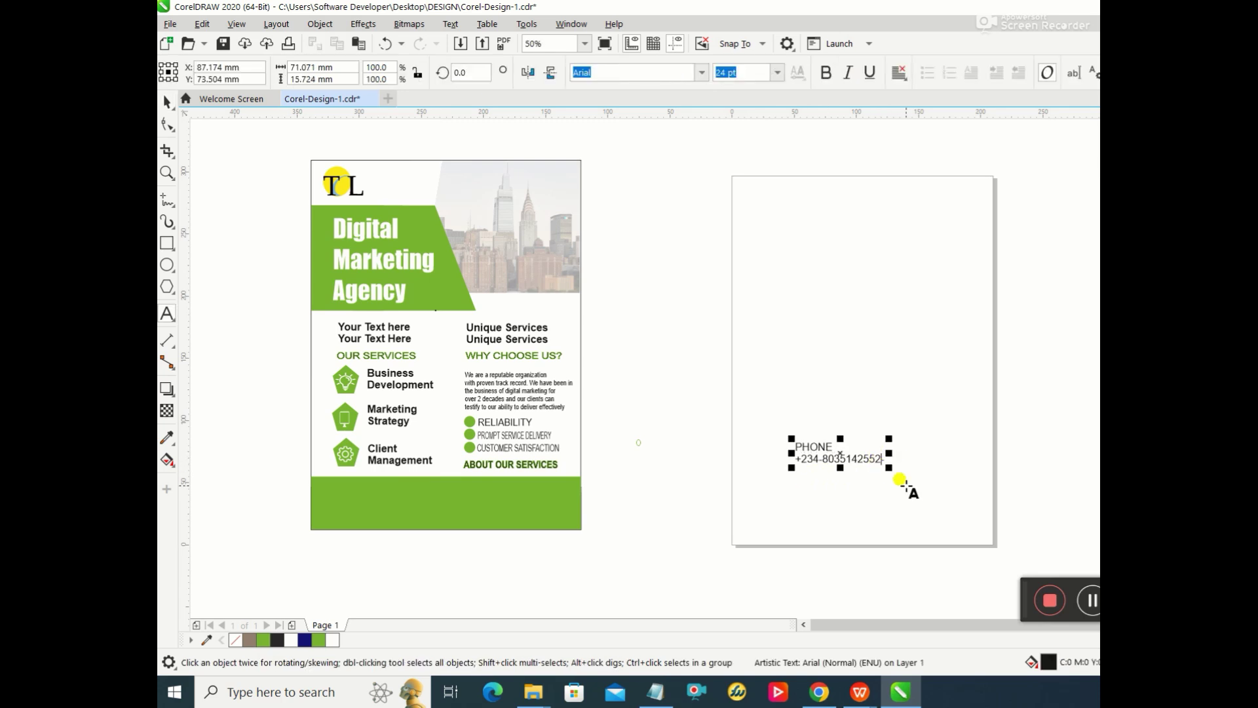
key(BackSpace)
drag(835, 452, 829, 275)
click(833, 355)
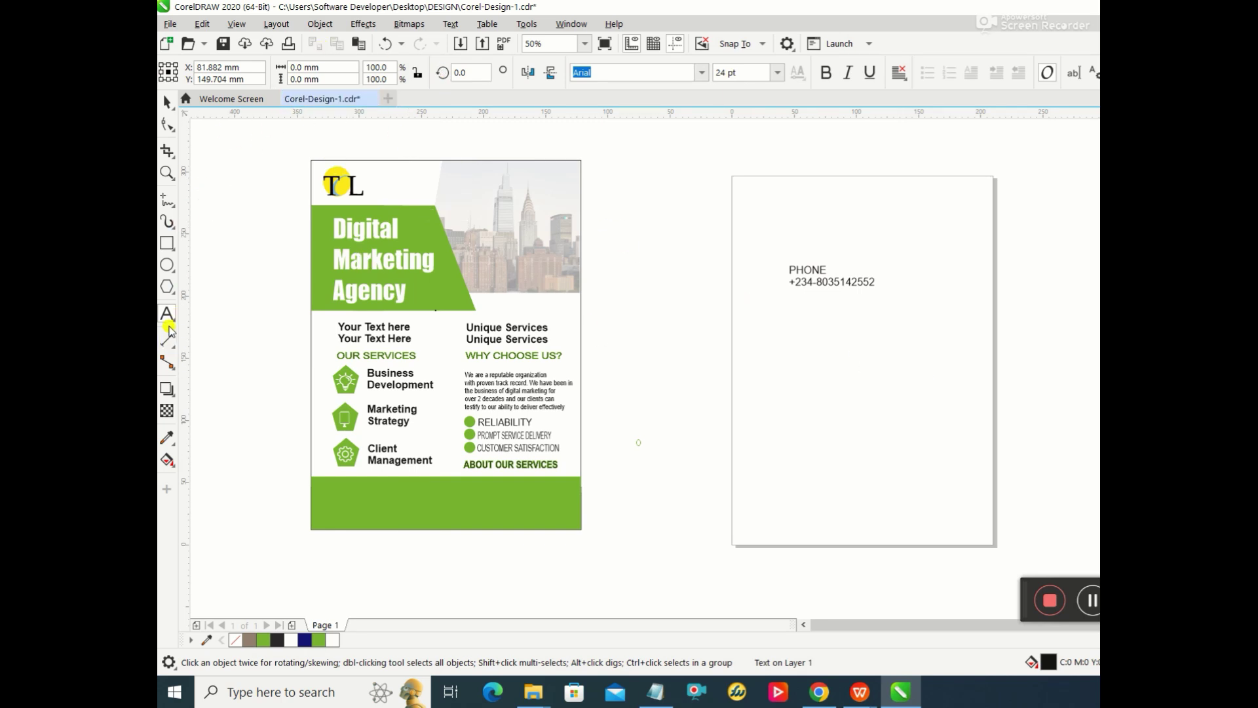
click(800, 317)
text(WEBSITE)
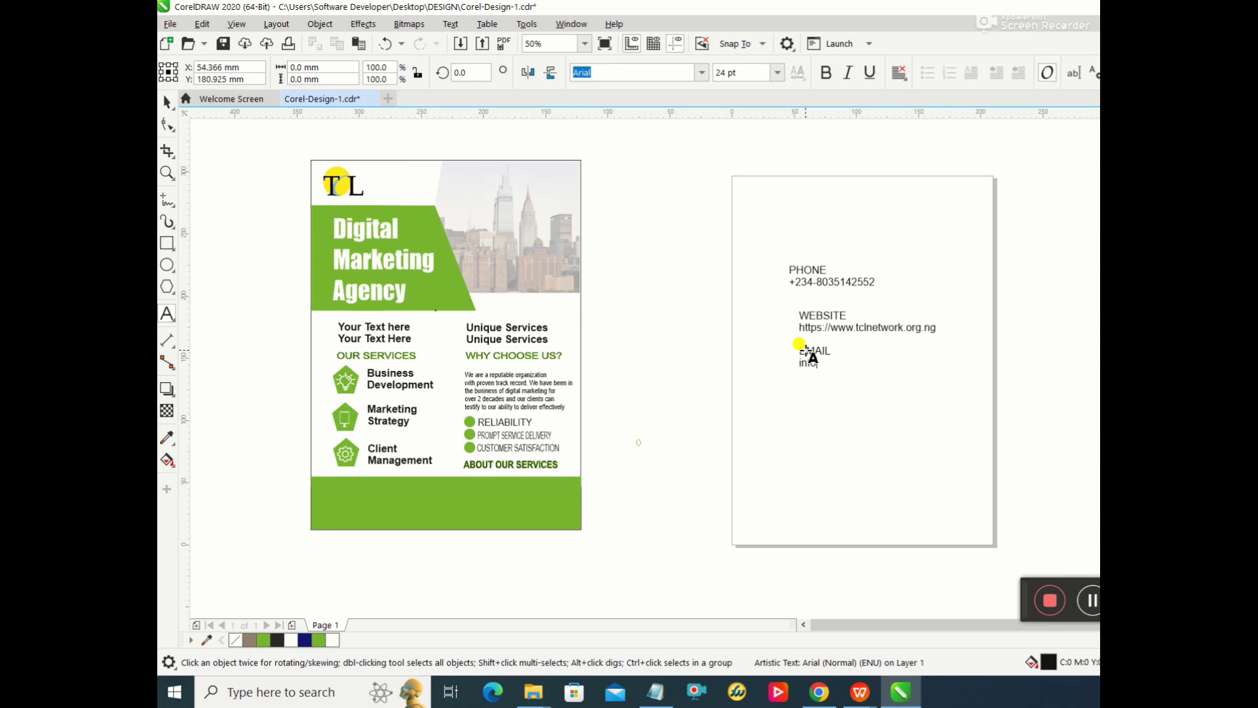
text(")
key(BackSpace)
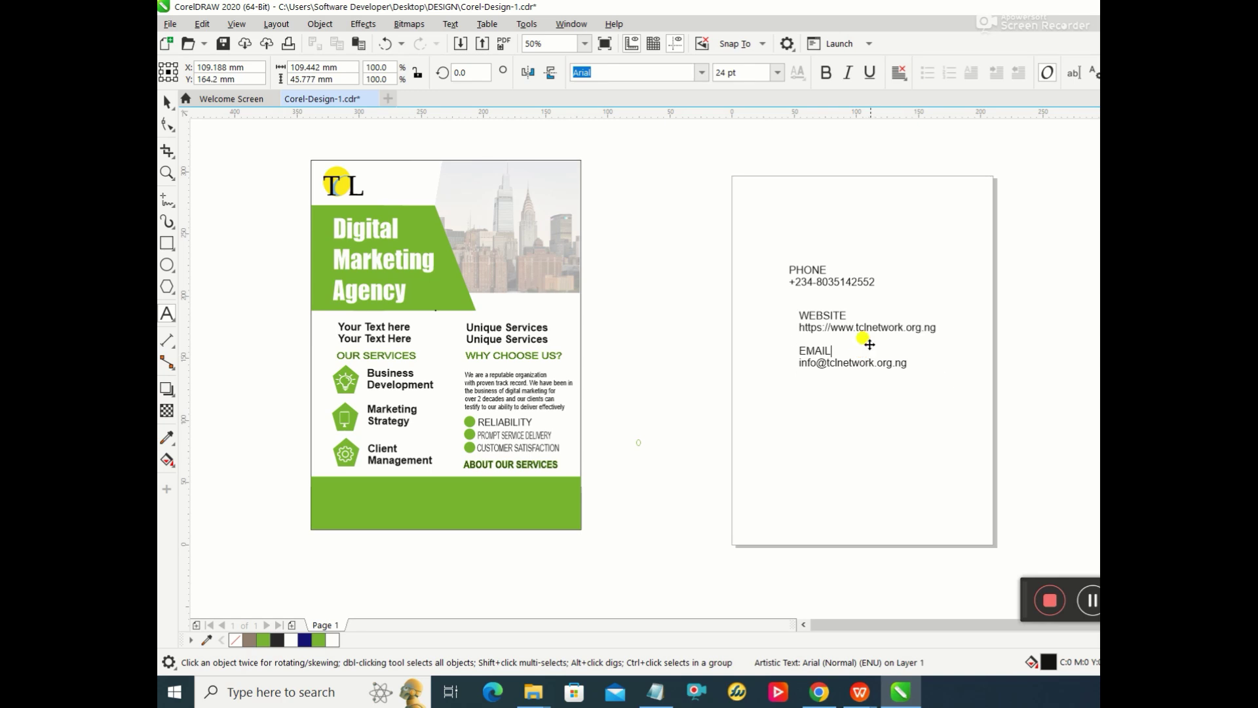
Step: Try to set the font size of the PHONE text on the blank page to 18 pt
click(830, 285)
click(804, 271)
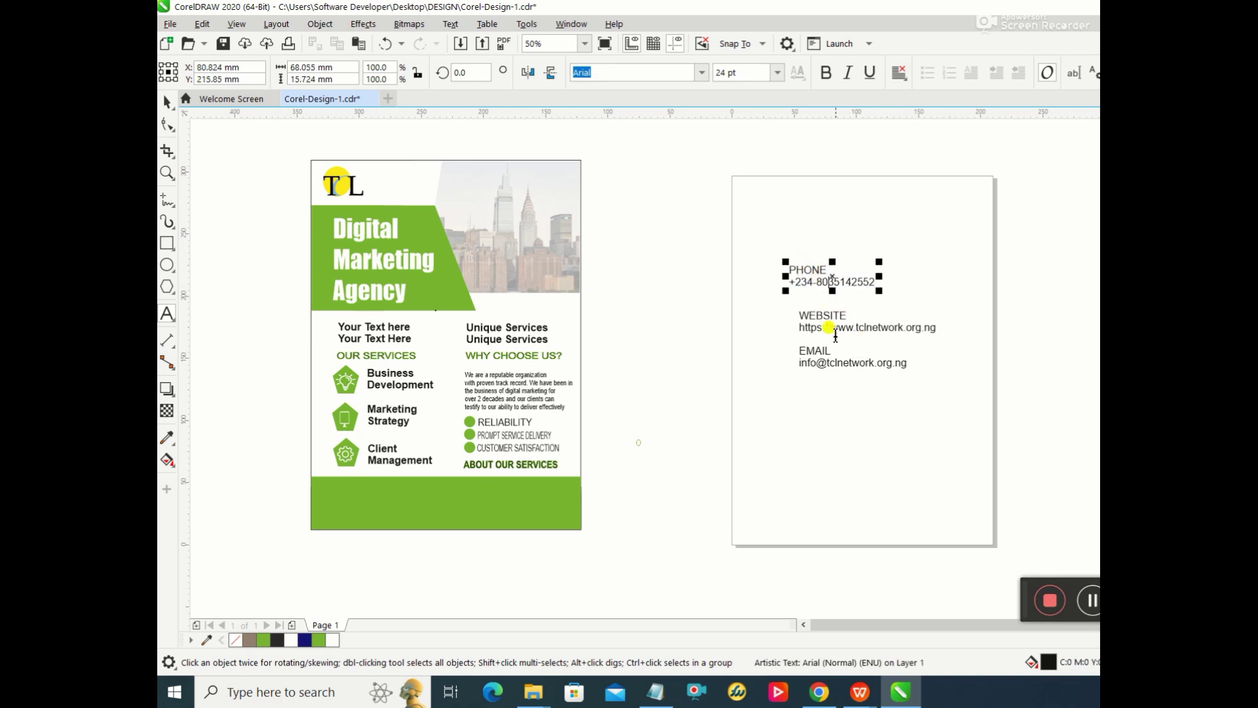
click(810, 271)
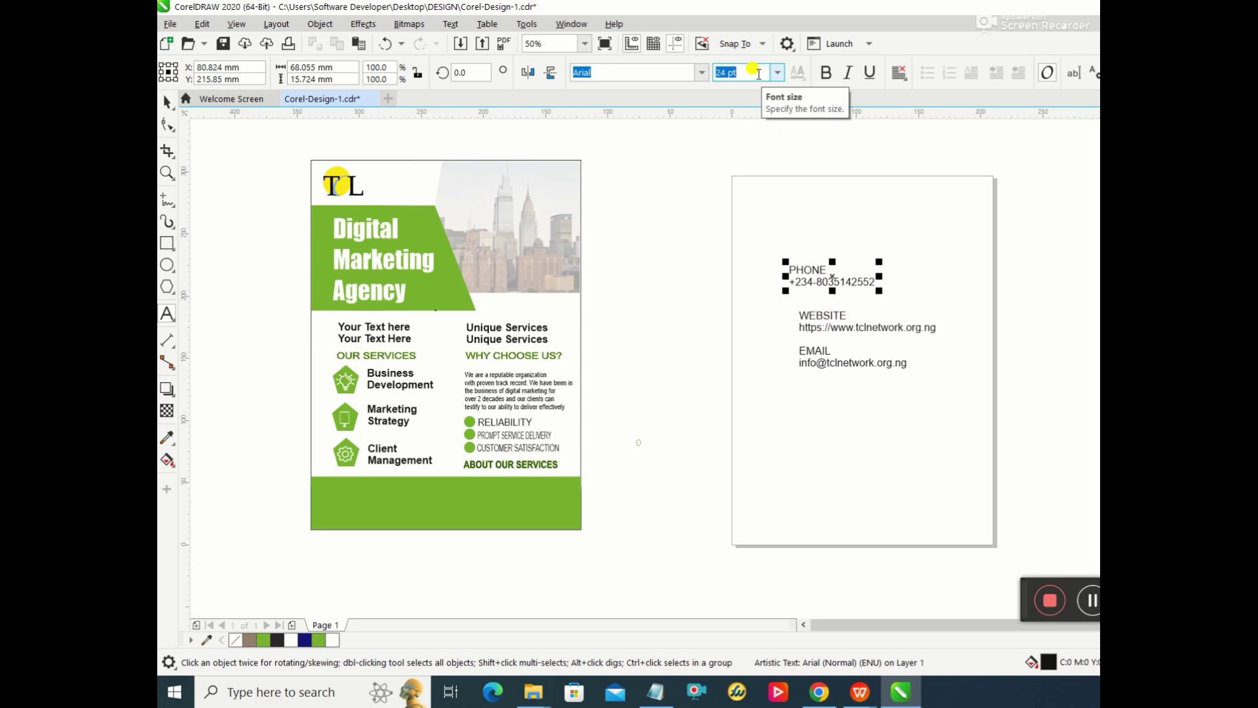
text(18)
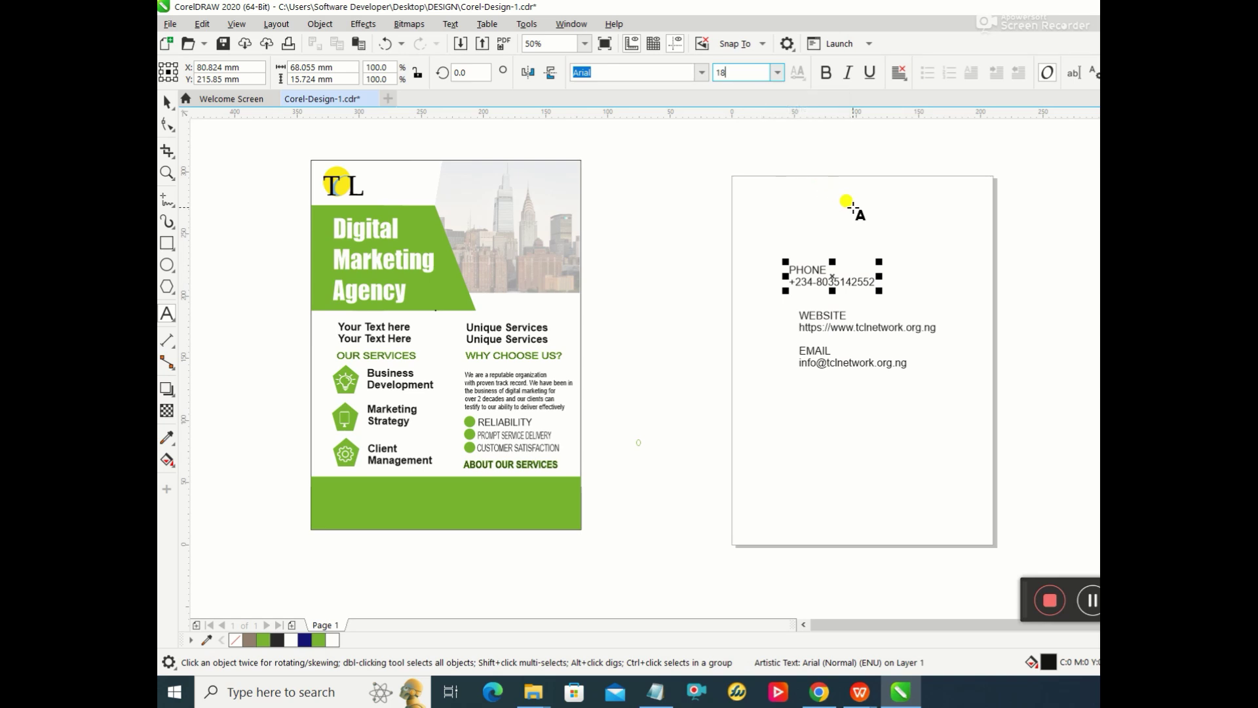
key(Return)
Step: Set the font size of both lines of the PHONE text to 18 pt
click(824, 271)
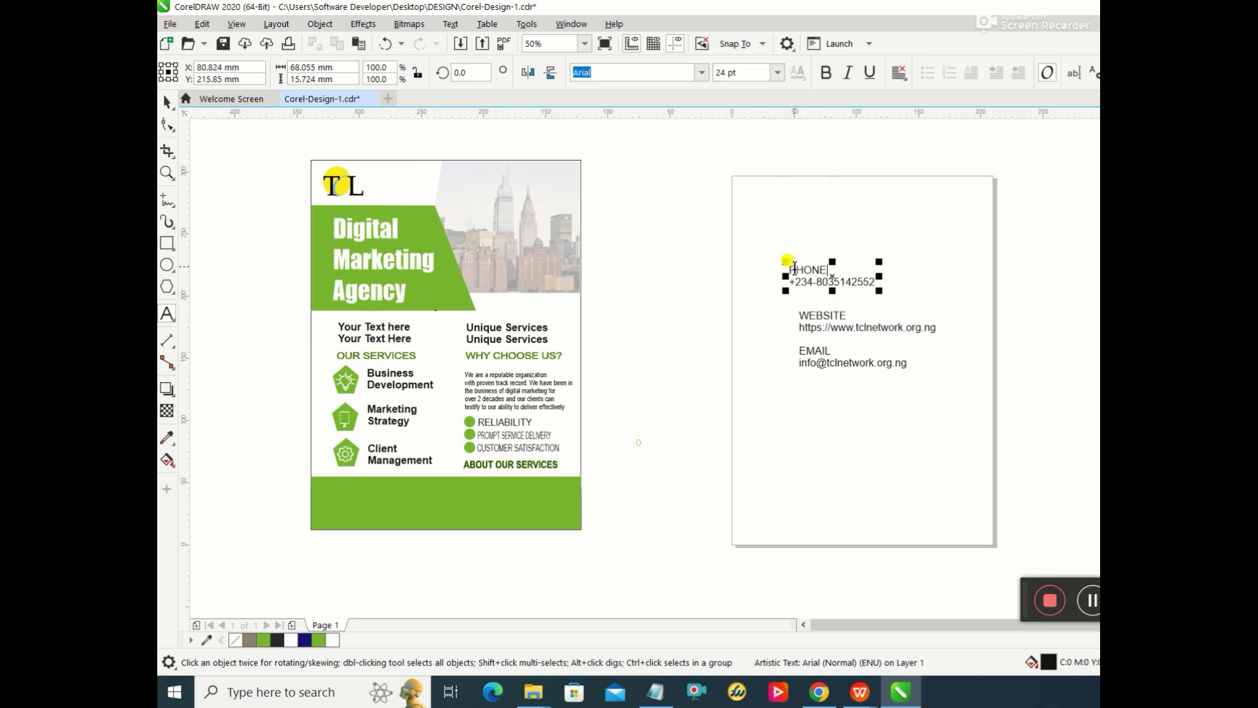
drag(791, 269, 875, 282)
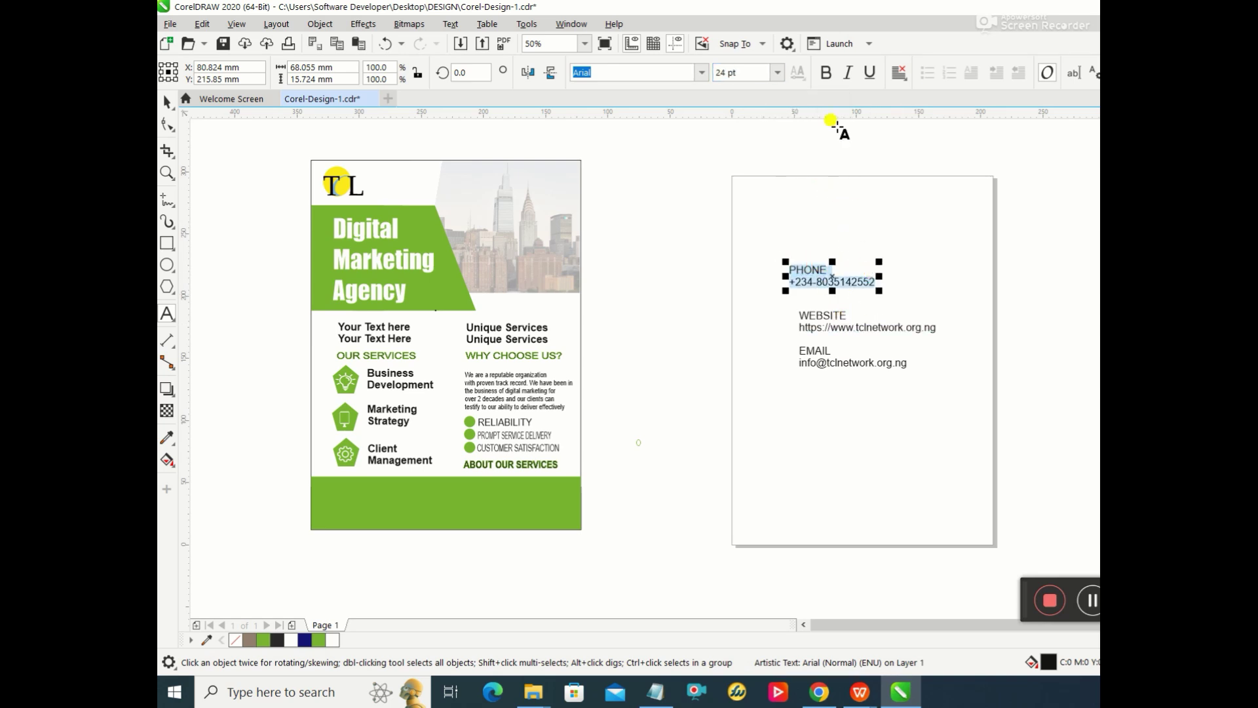
click(744, 73)
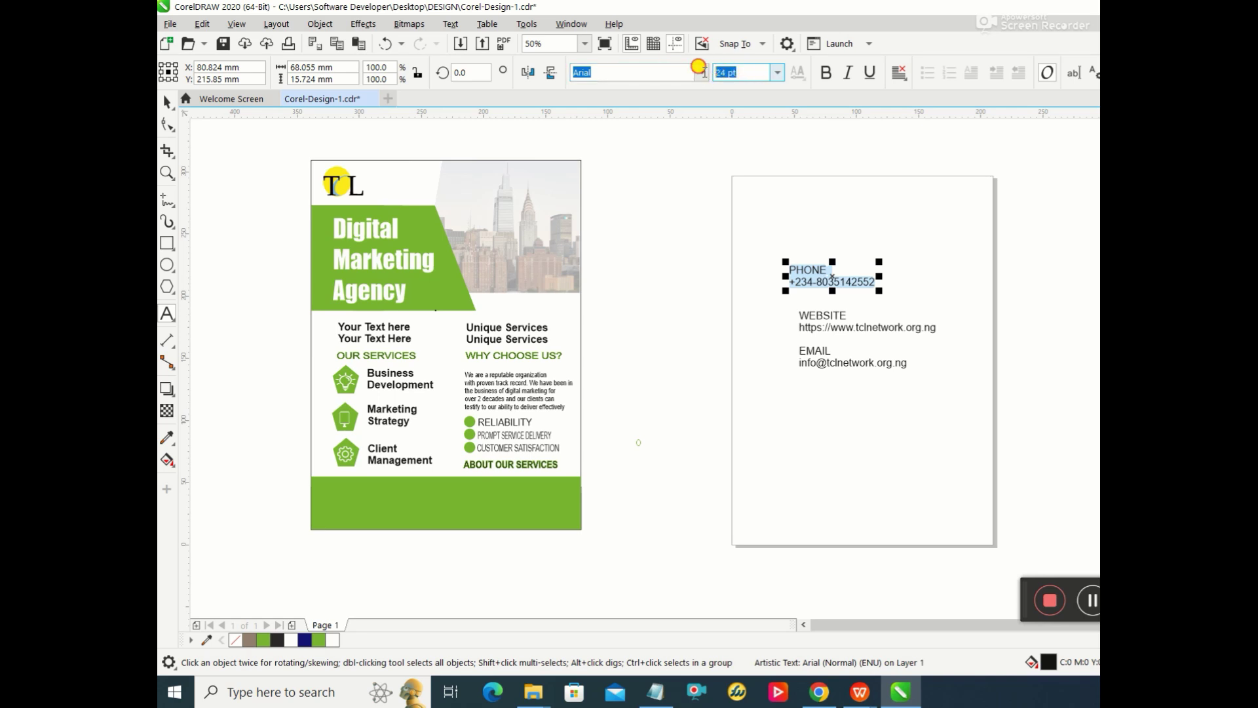
text(18)
key(Return)
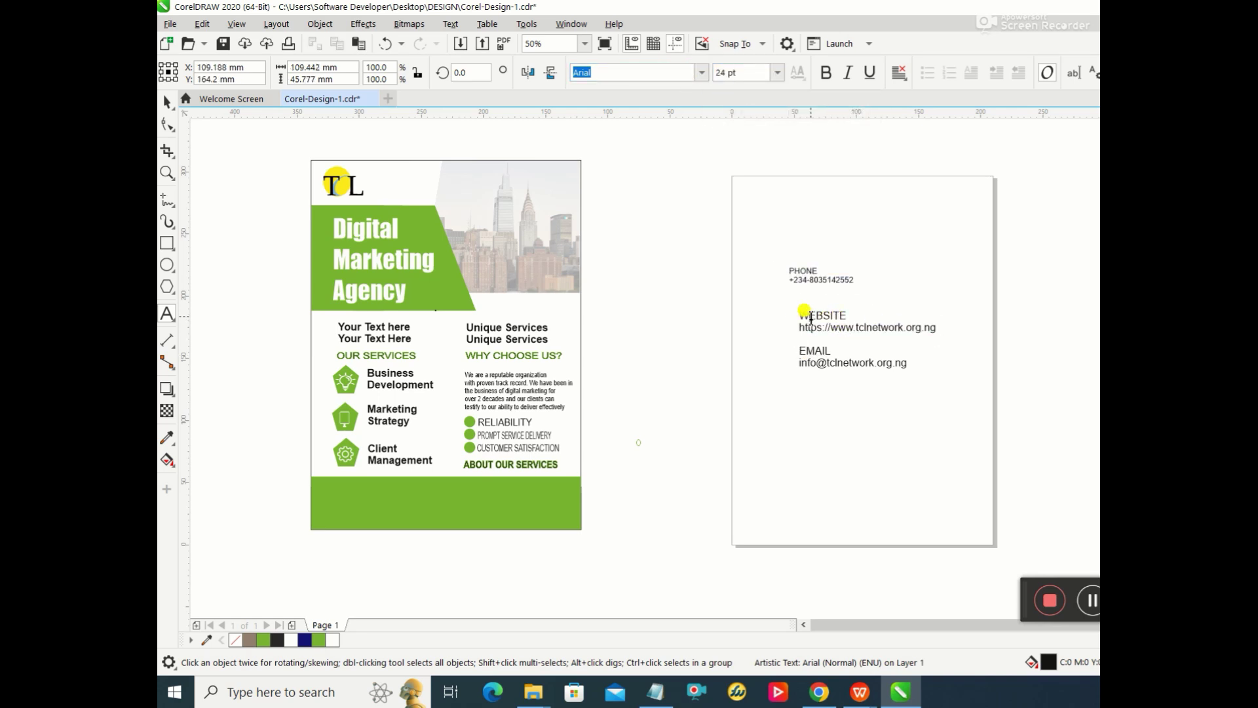
Step: Set the font size of the WEBSITE lines and the EMAIL lines to 18 pt
drag(796, 315, 933, 326)
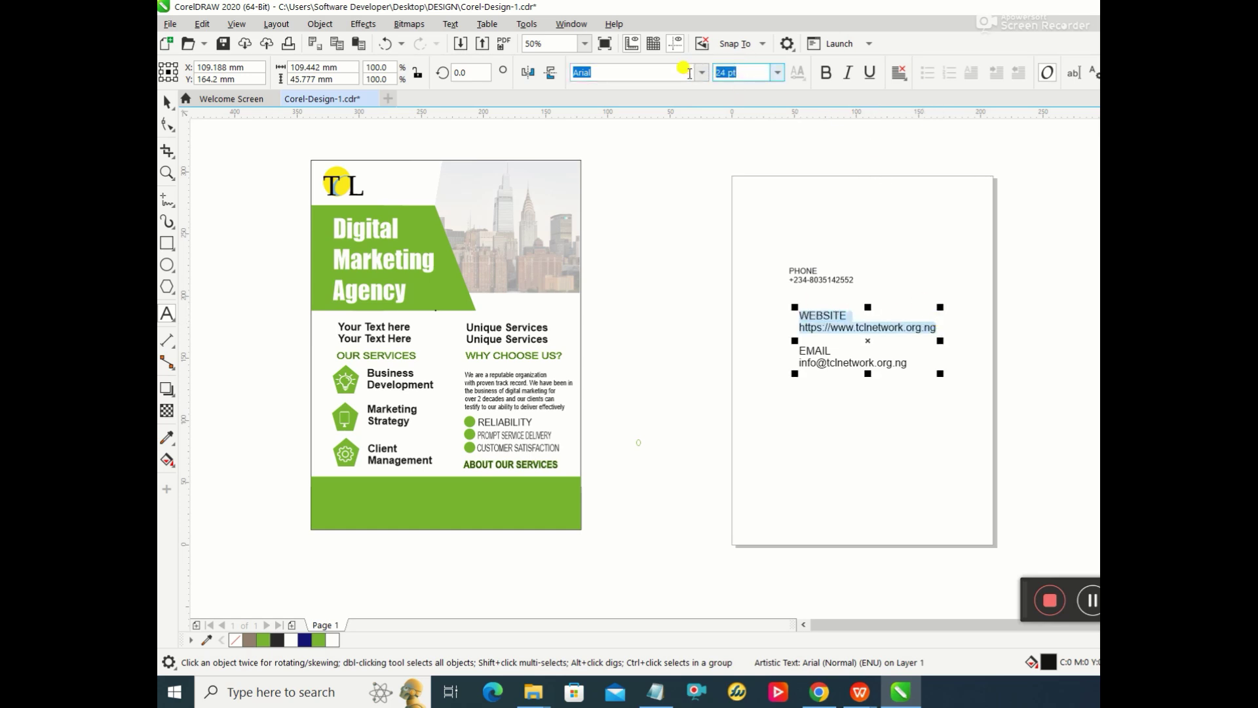
text(18)
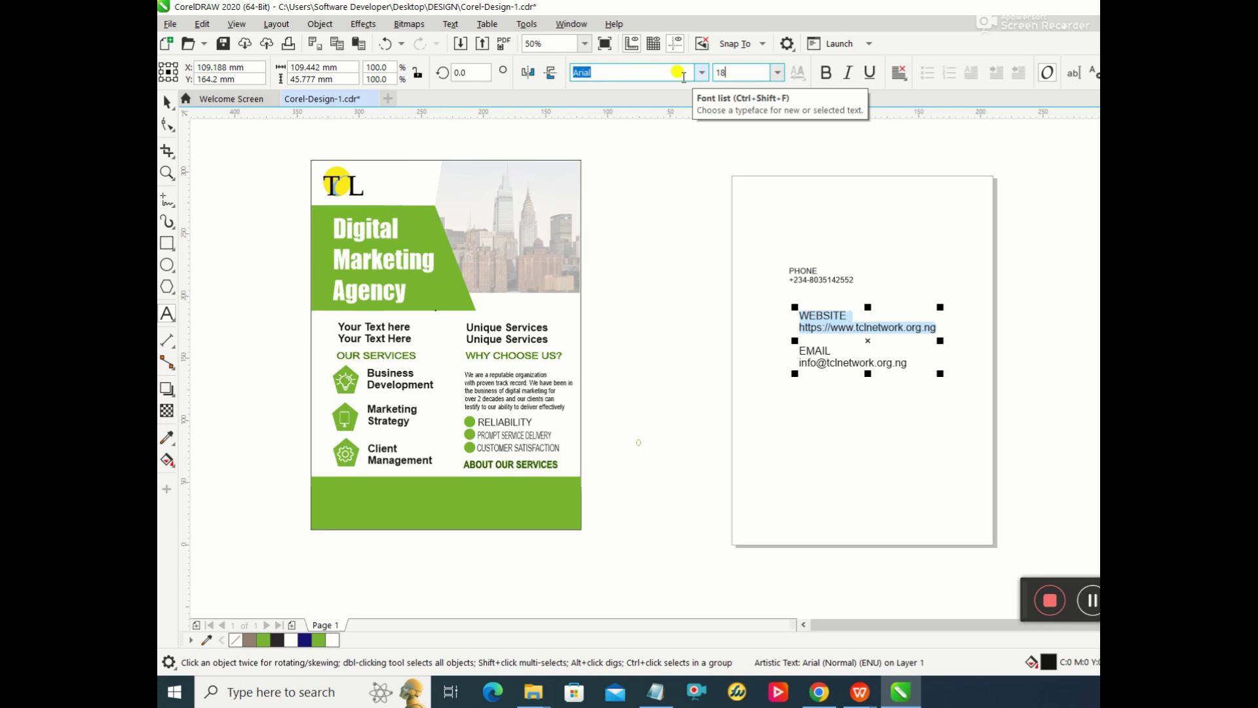
key(Return)
click(812, 355)
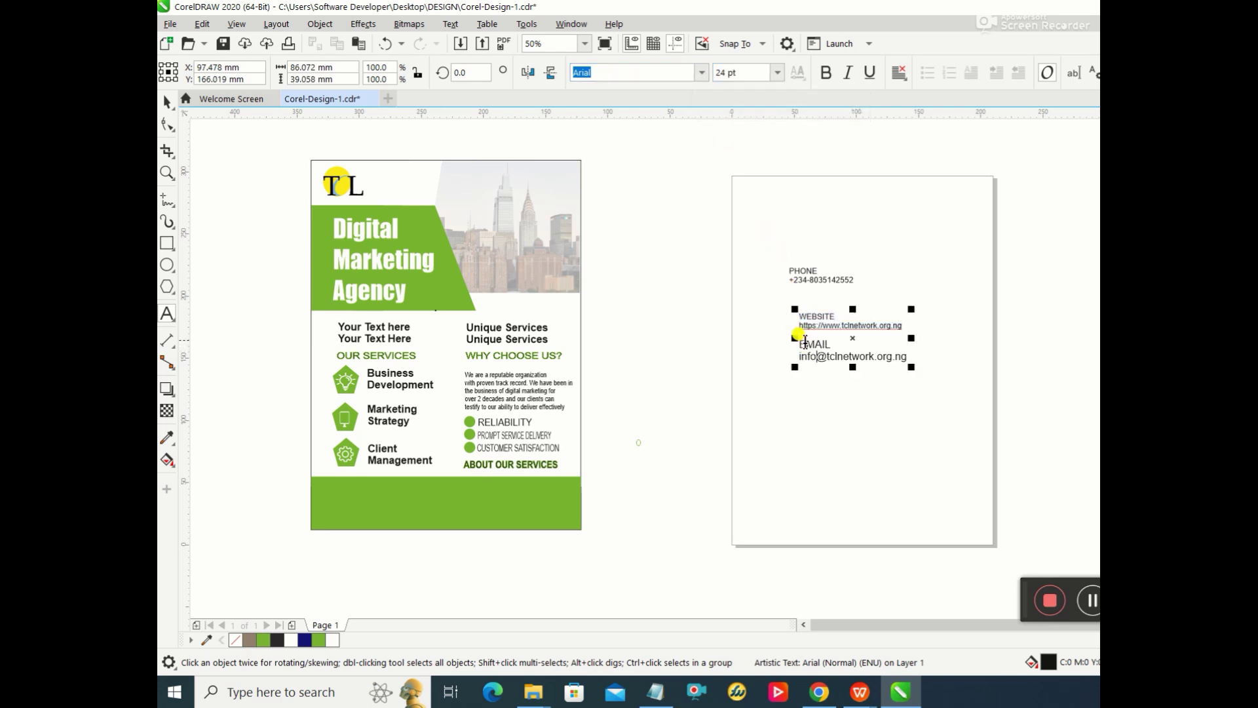
drag(797, 340, 920, 364)
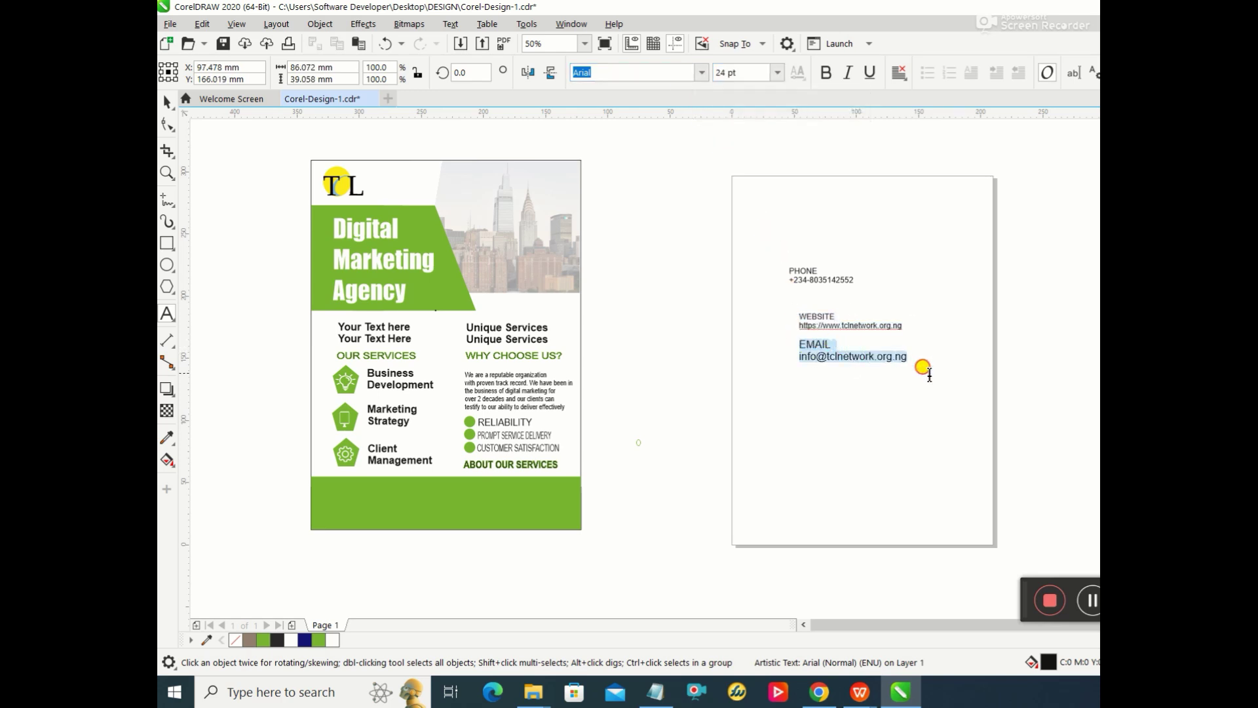
click(747, 74)
text(18)
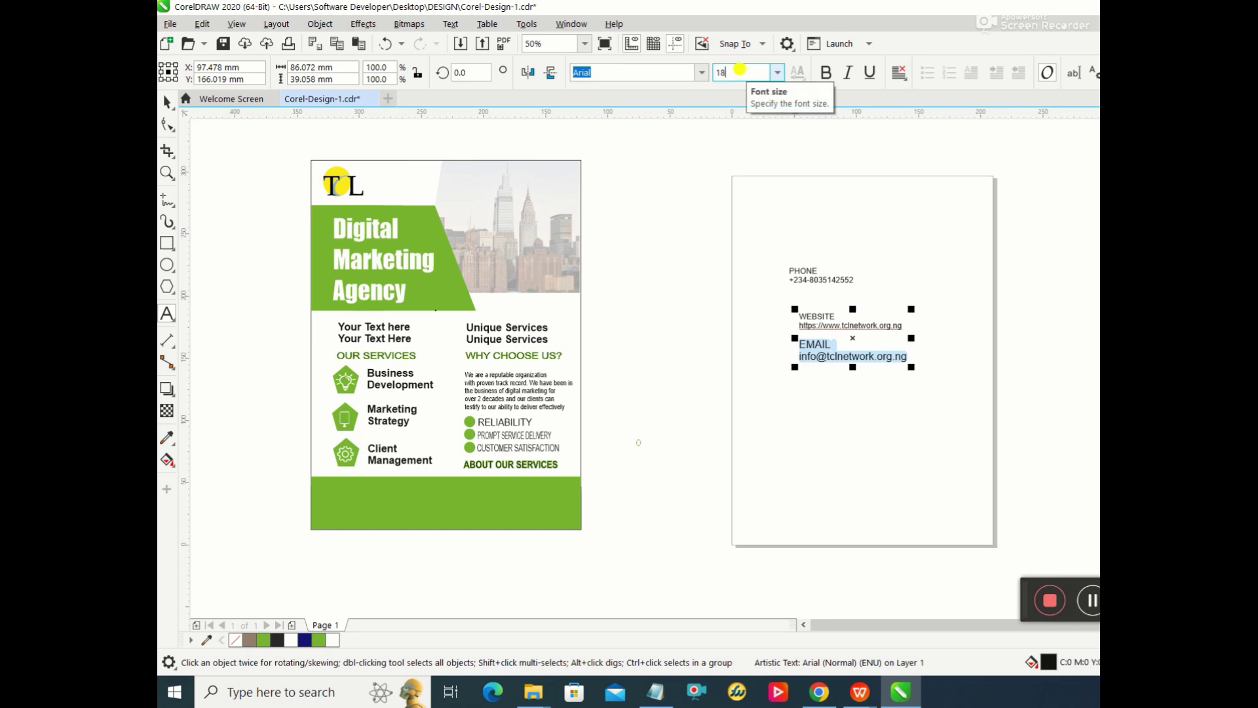
key(Return)
click(868, 368)
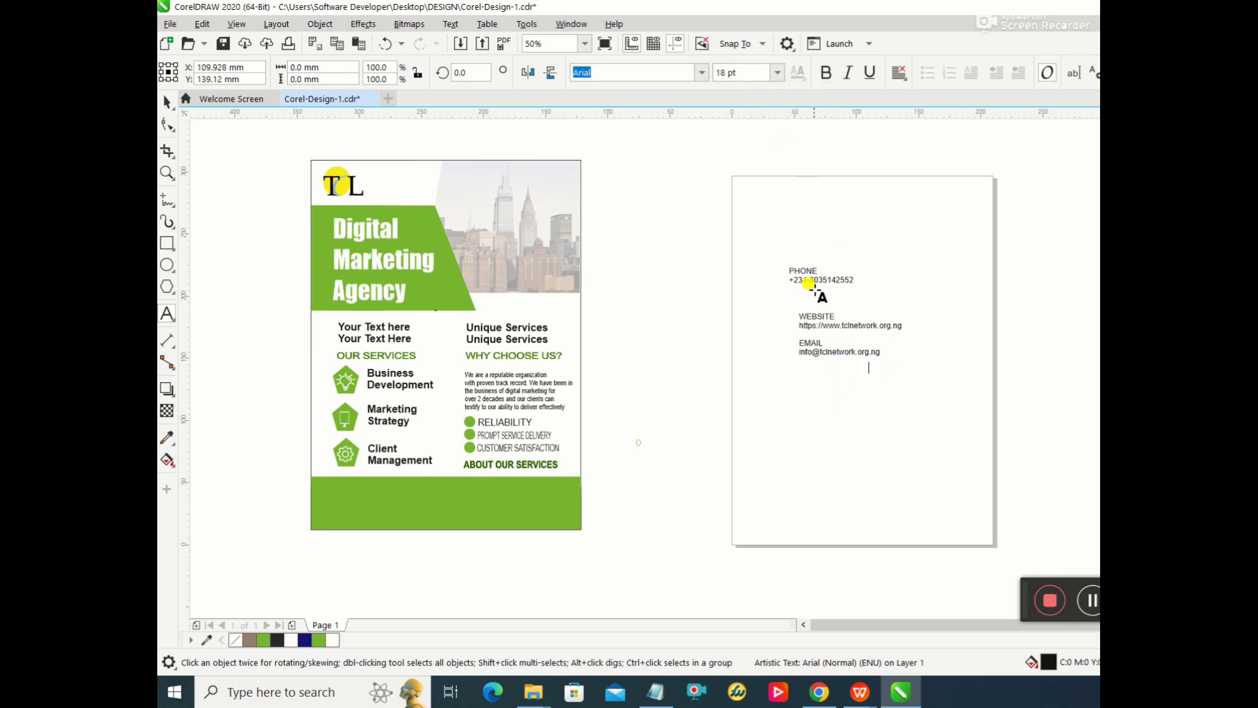
Step: Move the PHONE text down to just above the WEBSITE text, around X 81 mm, Y 204 mm
click(808, 274)
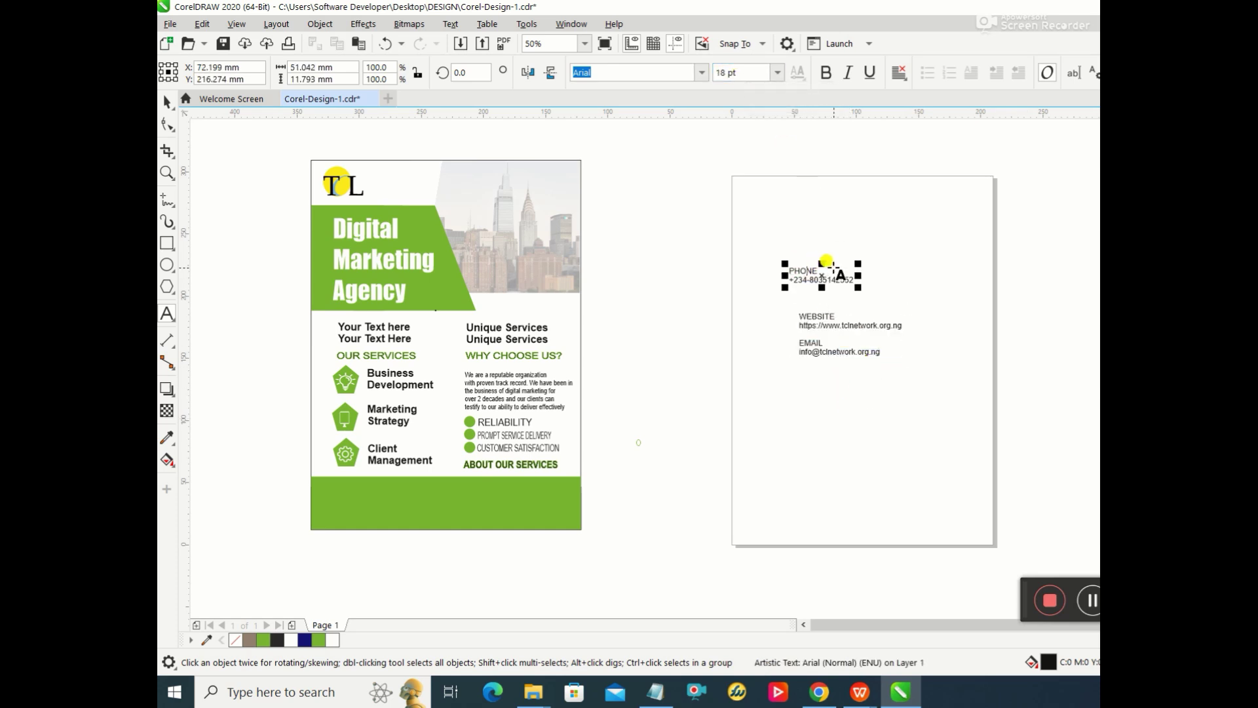
drag(819, 271, 834, 292)
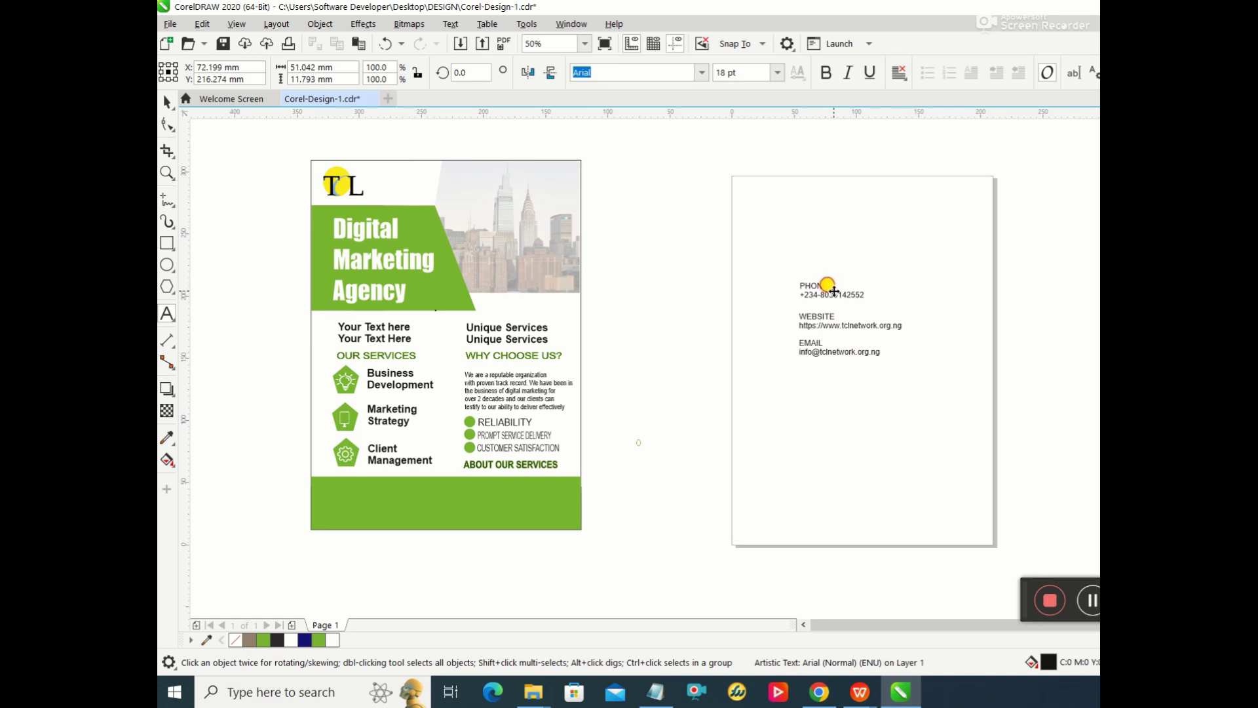
click(832, 290)
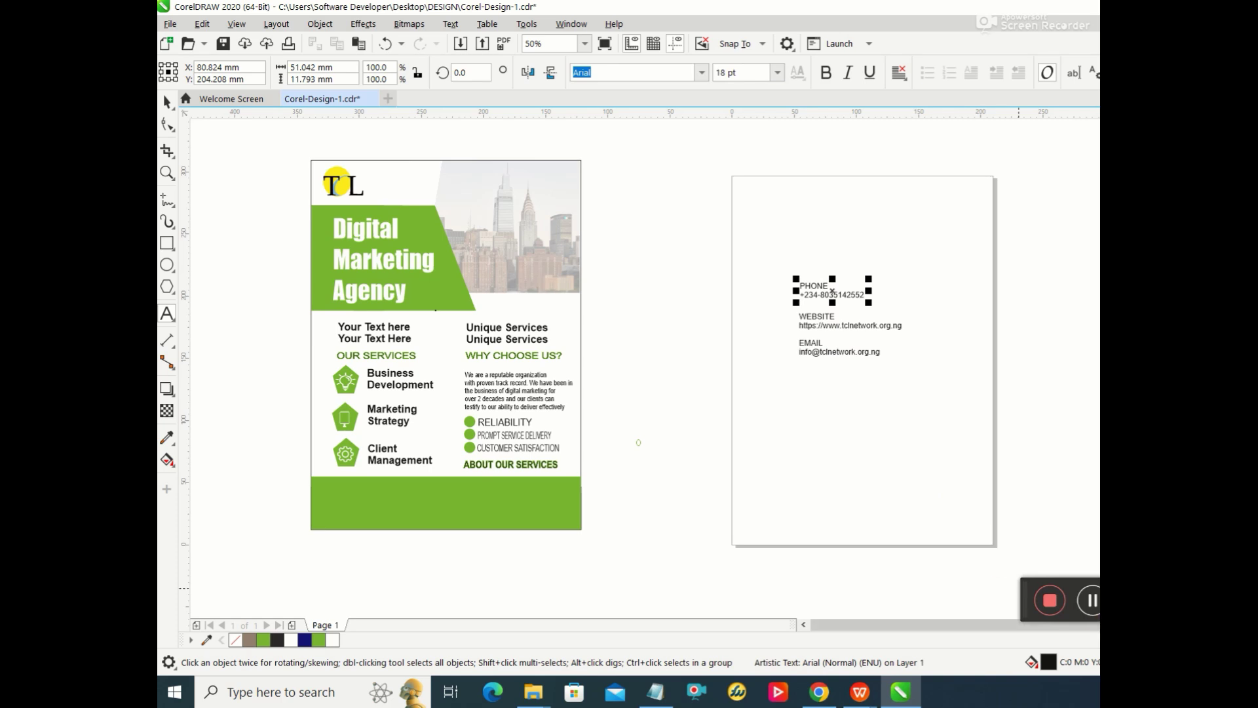
Step: Try to apply a uniform White fill to the PHONE text without highlighting its characters
double_click(1069, 660)
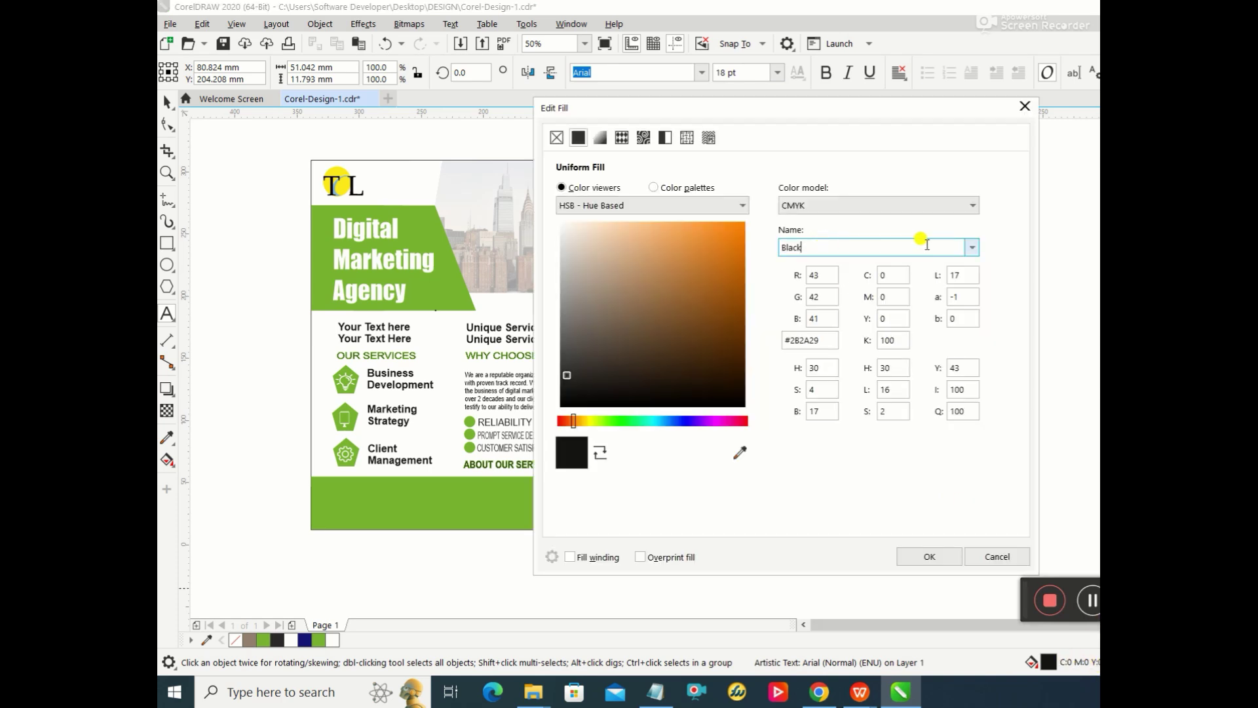
click(971, 247)
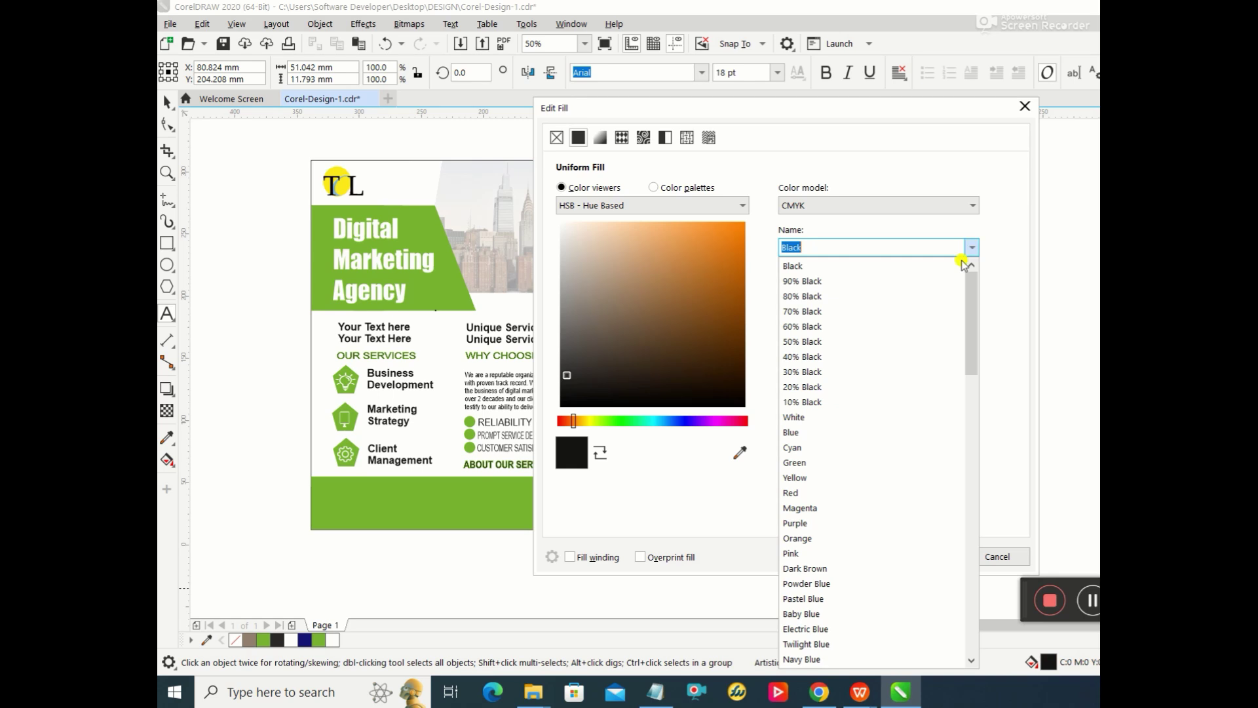
click(837, 420)
click(925, 556)
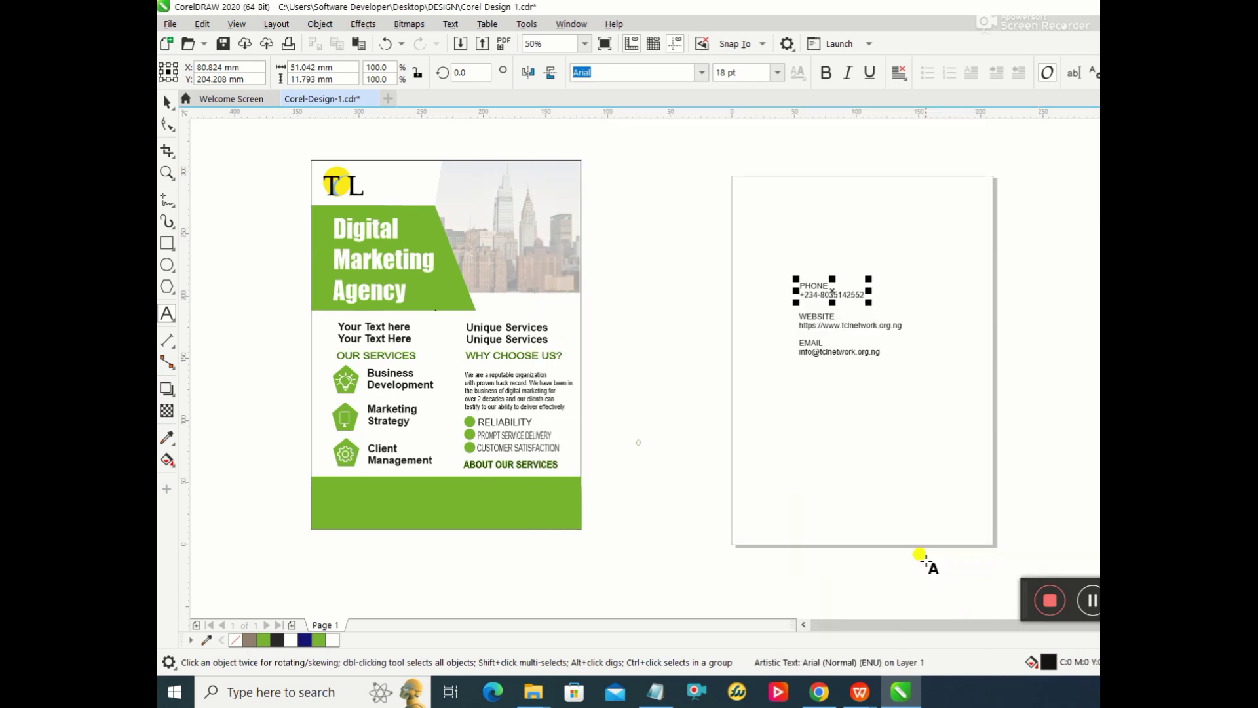
click(892, 433)
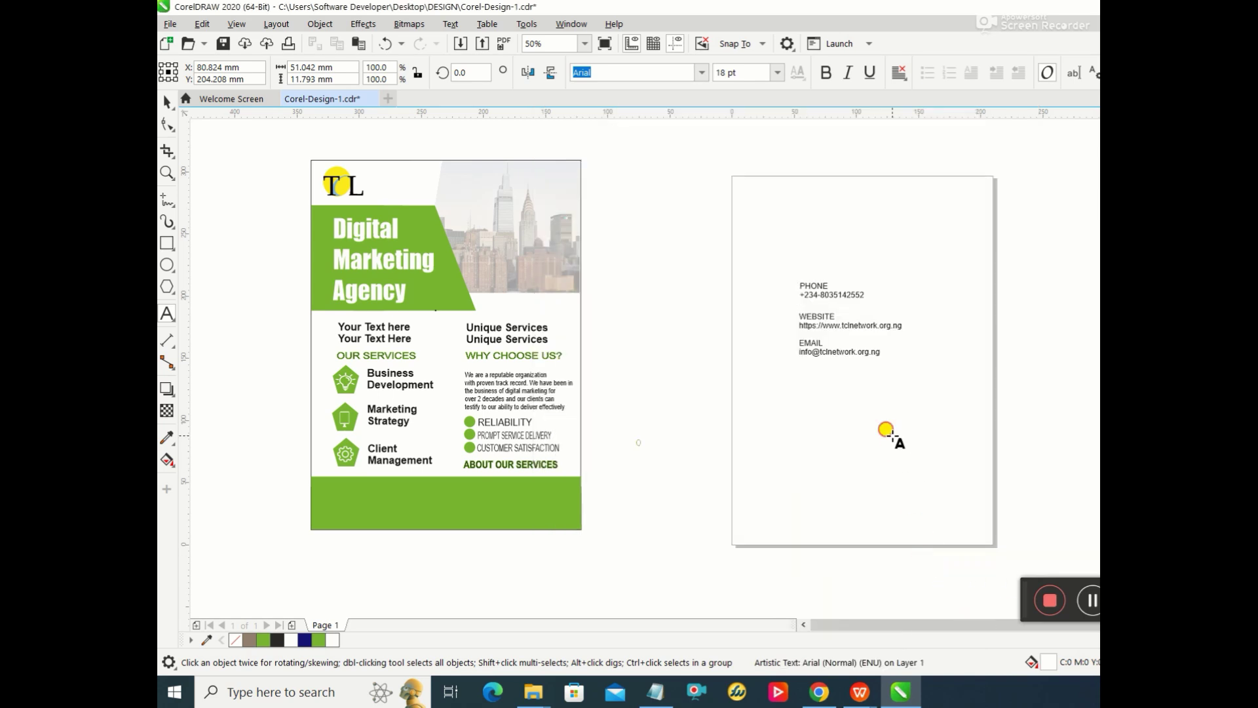
Step: Highlight all characters of the PHONE text and change their uniform fill to White
click(800, 286)
drag(801, 287, 864, 295)
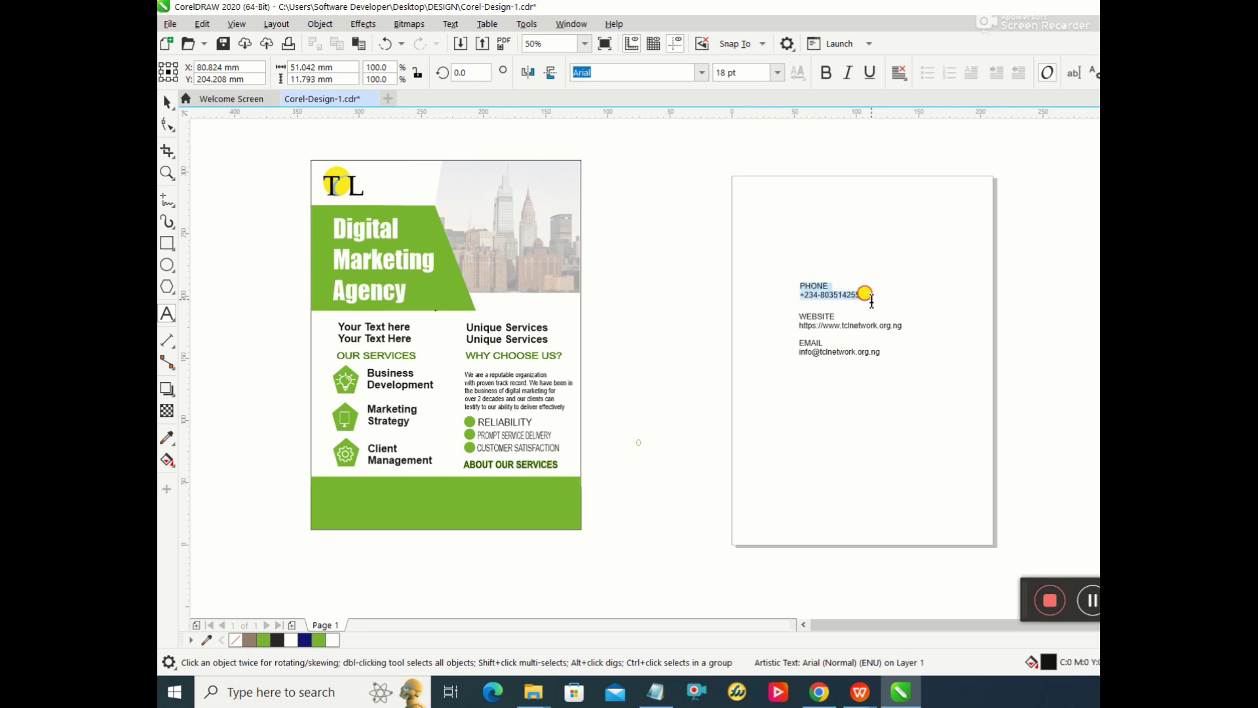
double_click(1047, 664)
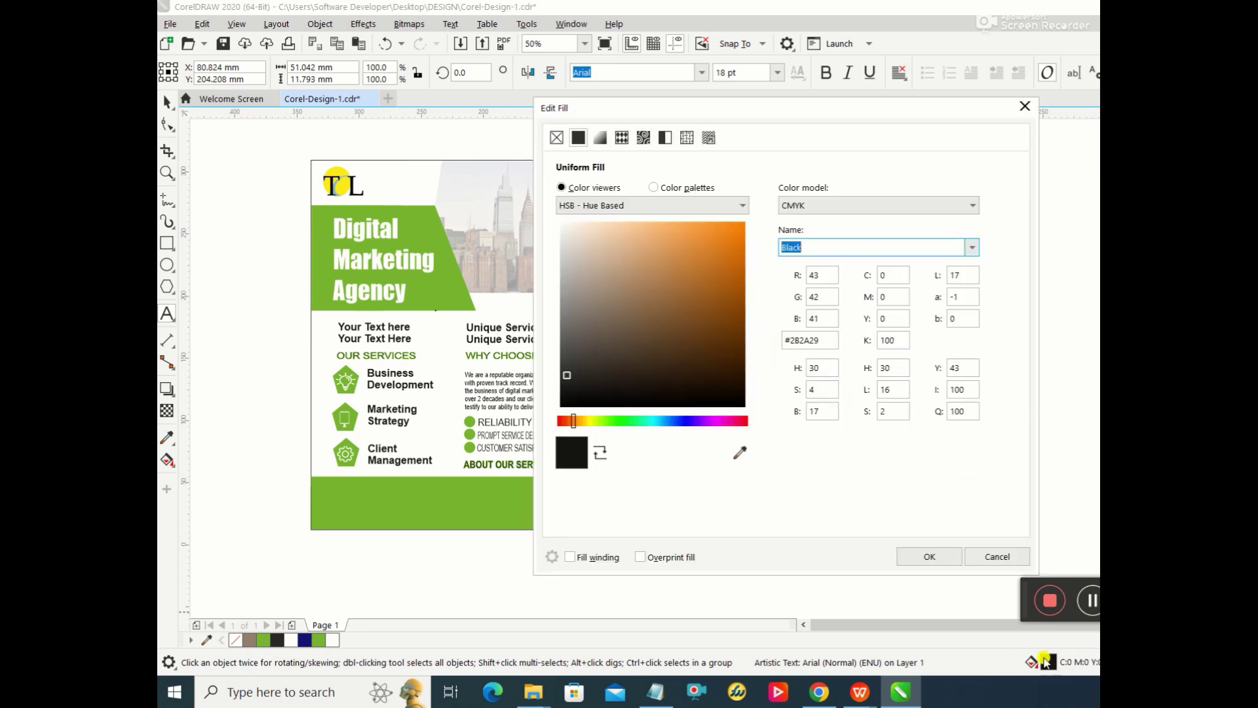
click(853, 243)
click(971, 248)
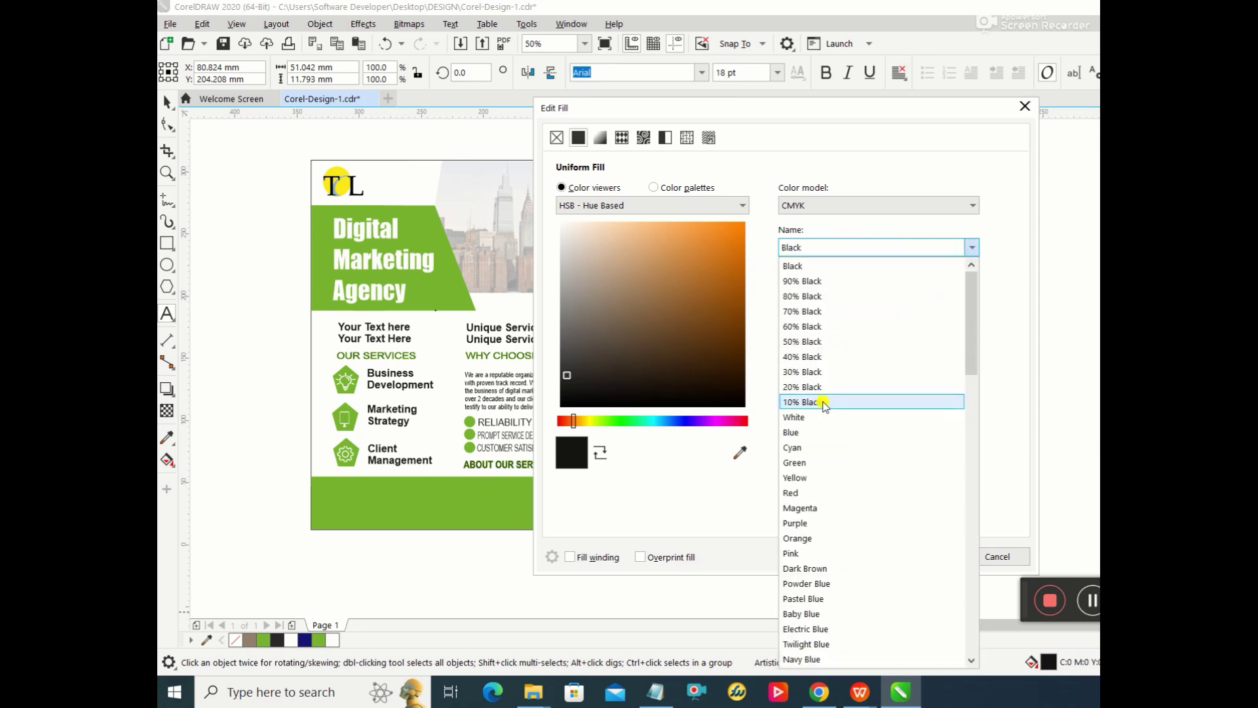
click(803, 415)
click(929, 556)
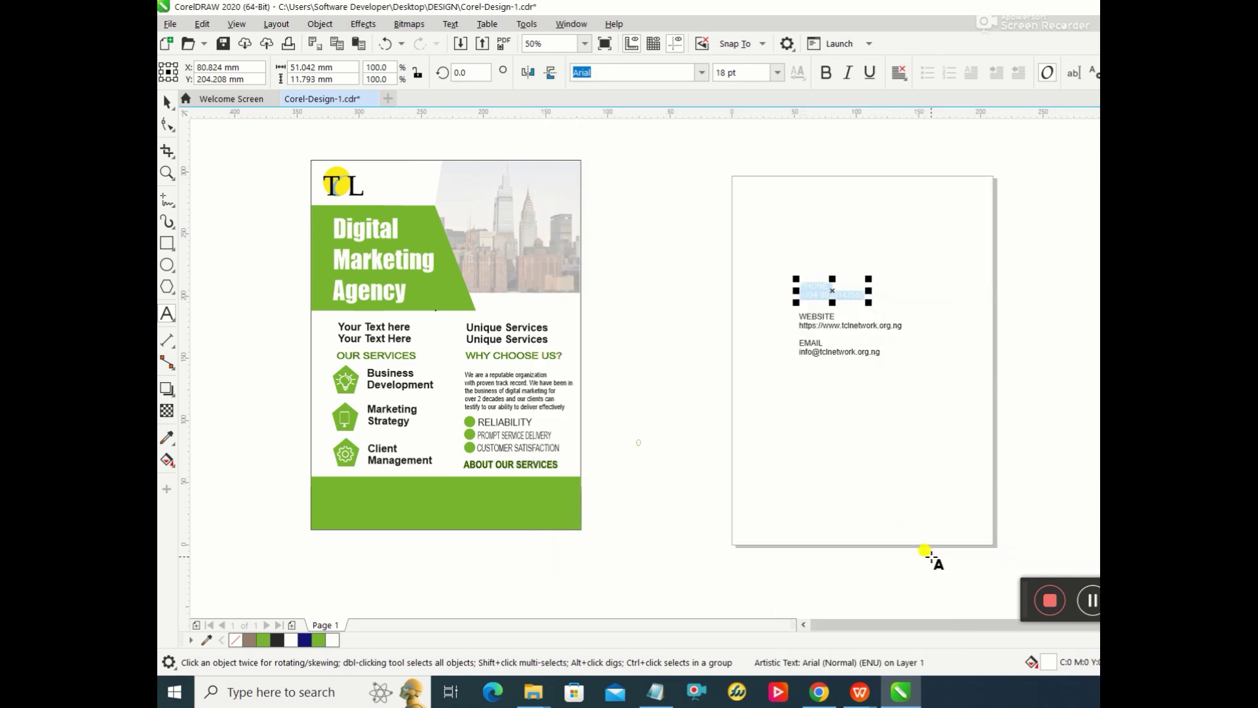
click(922, 421)
click(827, 286)
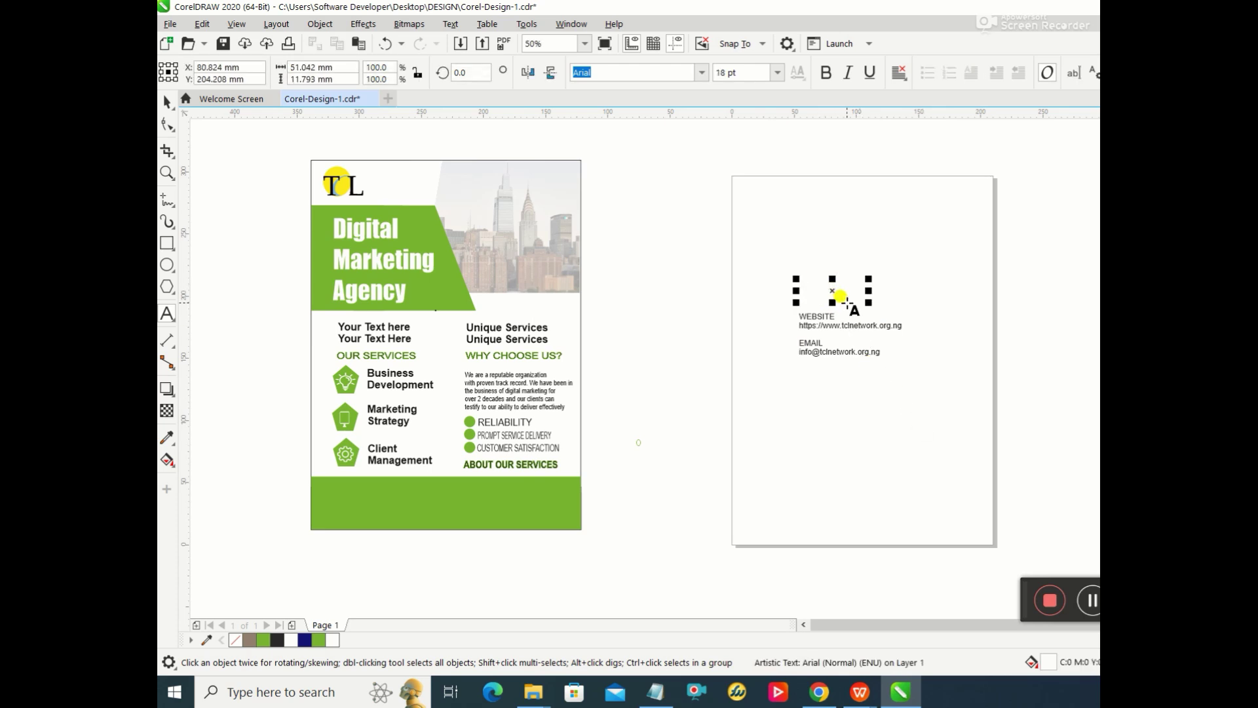
key(Escape)
click(483, 503)
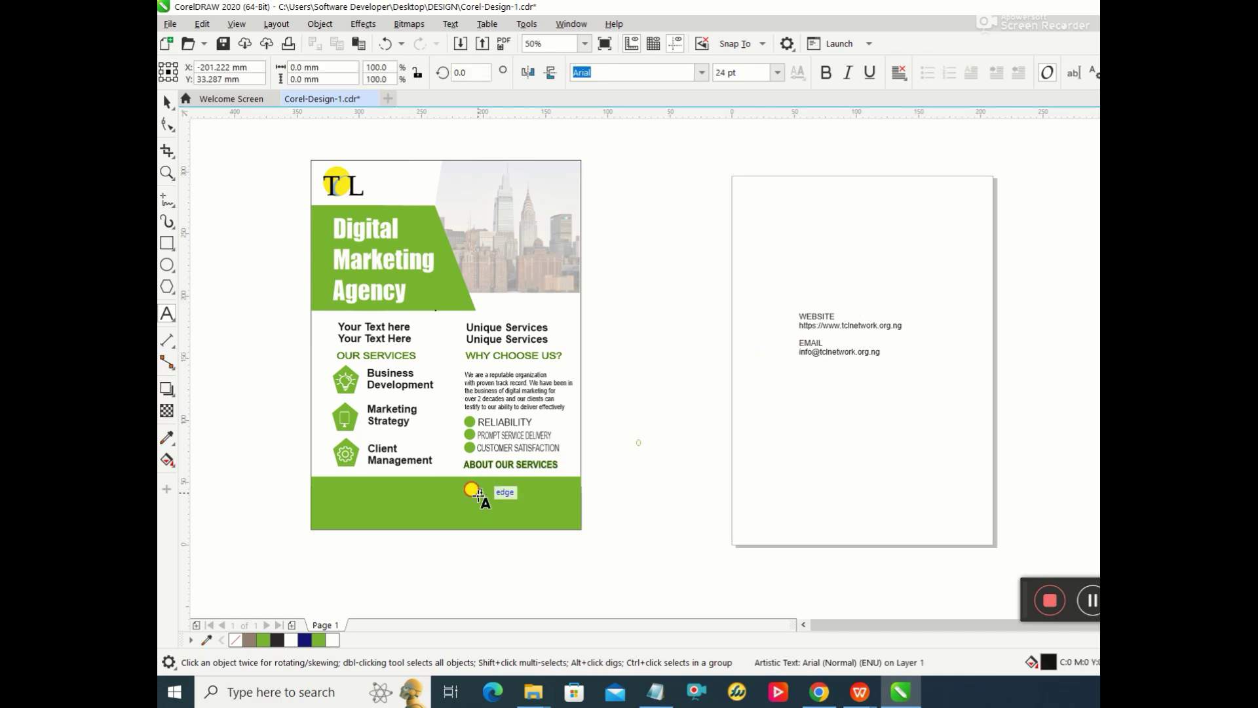
click(479, 496)
key(Tab)
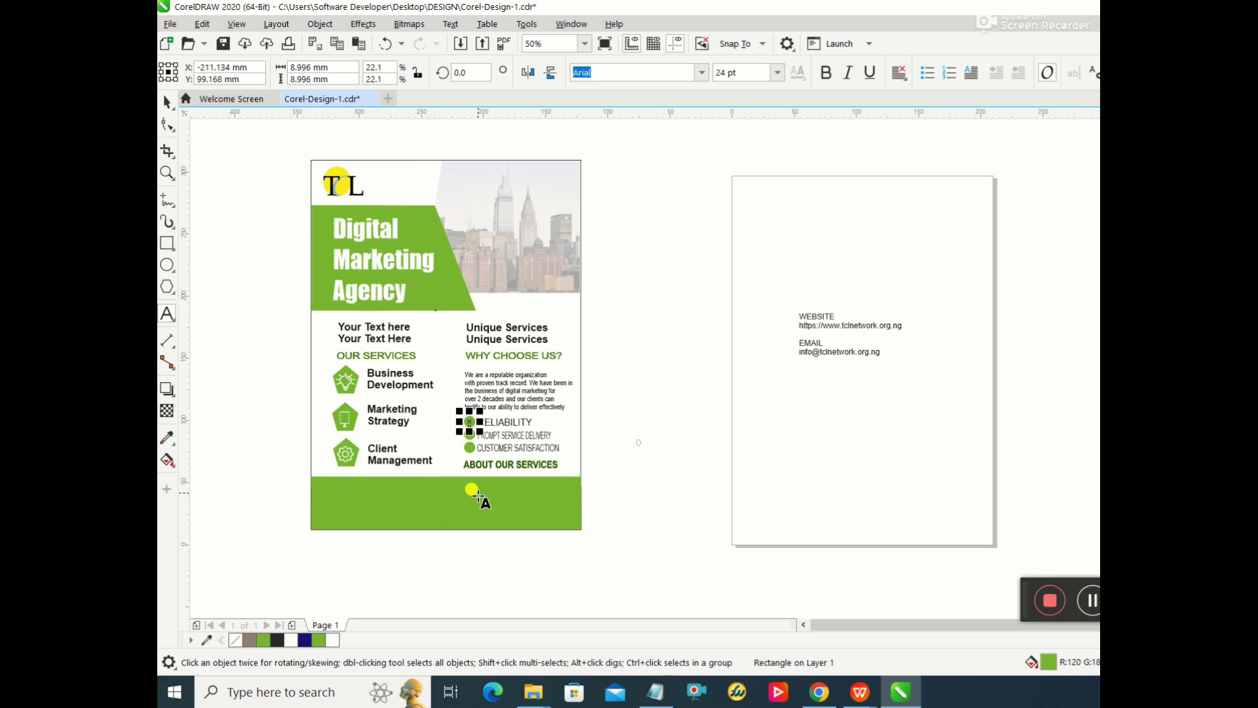
click(479, 496)
right_click(479, 496)
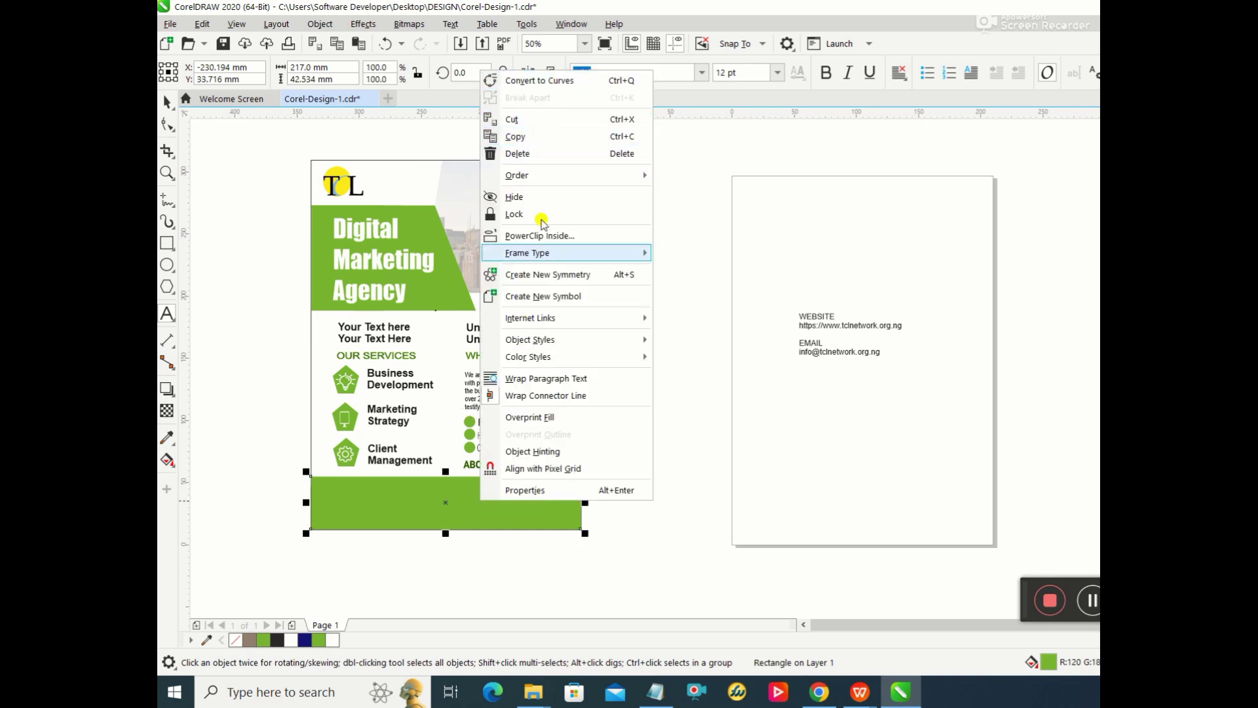
click(501, 514)
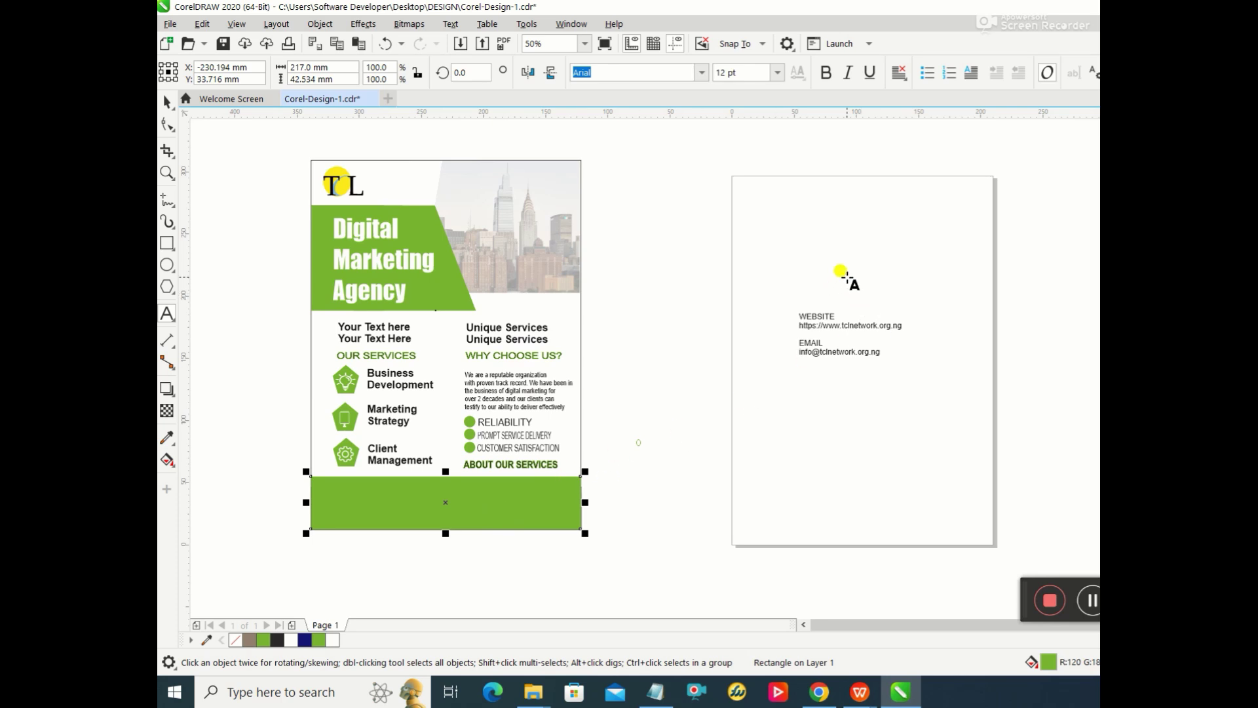
Step: Move the white PHONE text onto the left end of the flyer's green footer band, around X -303 mm, Y 35 mm
click(837, 296)
click(837, 296)
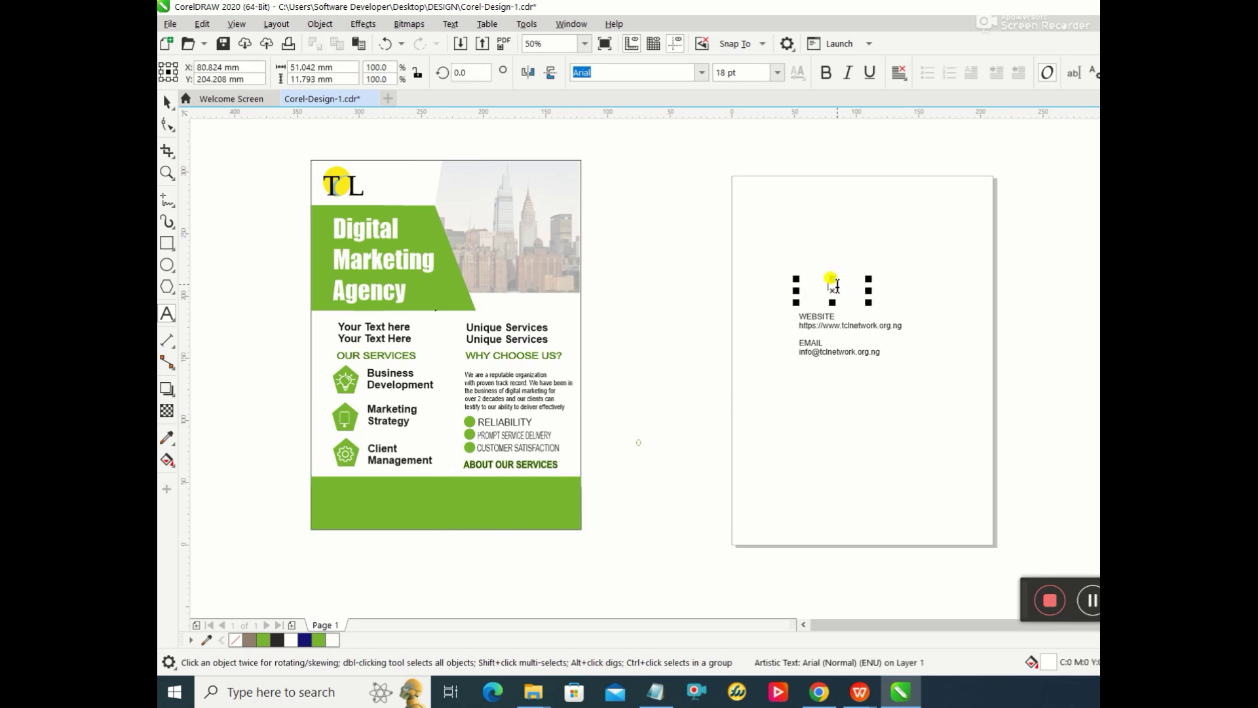
drag(832, 289, 357, 498)
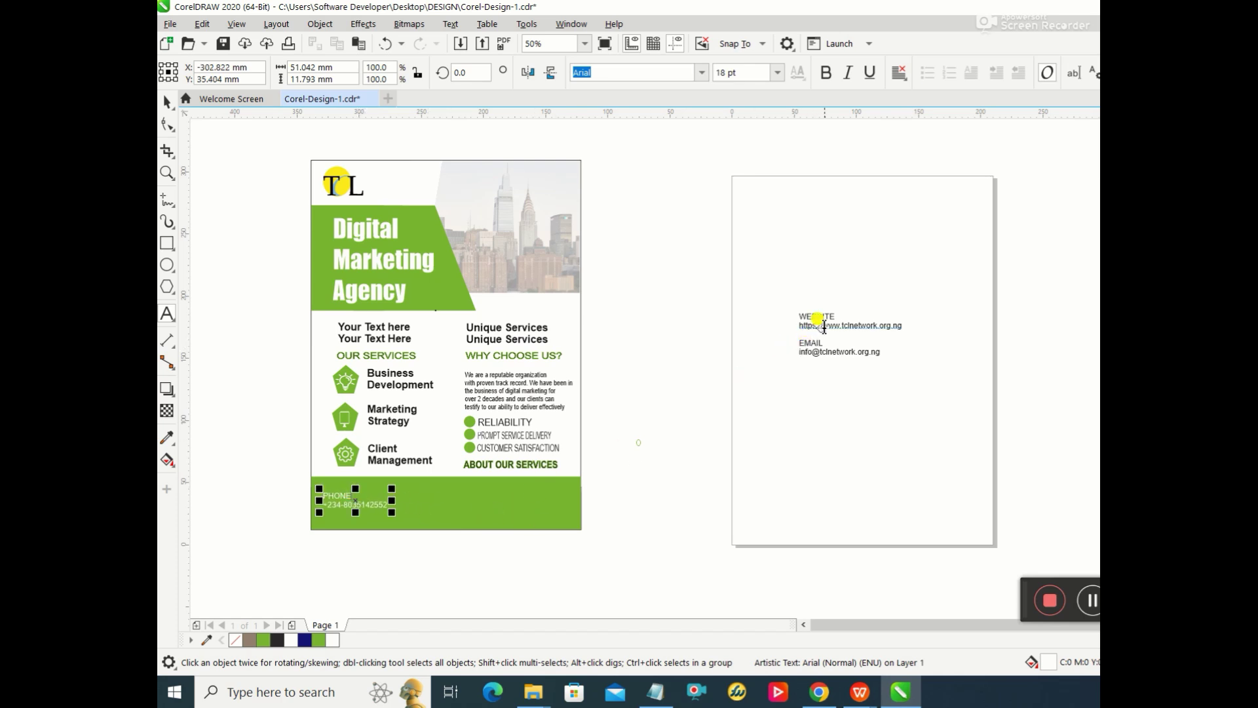
Step: Move the WEBSITE and EMAIL text block slightly upward to around X 99 mm, Y 176 mm, and delete its EMAIL heading and address
click(805, 319)
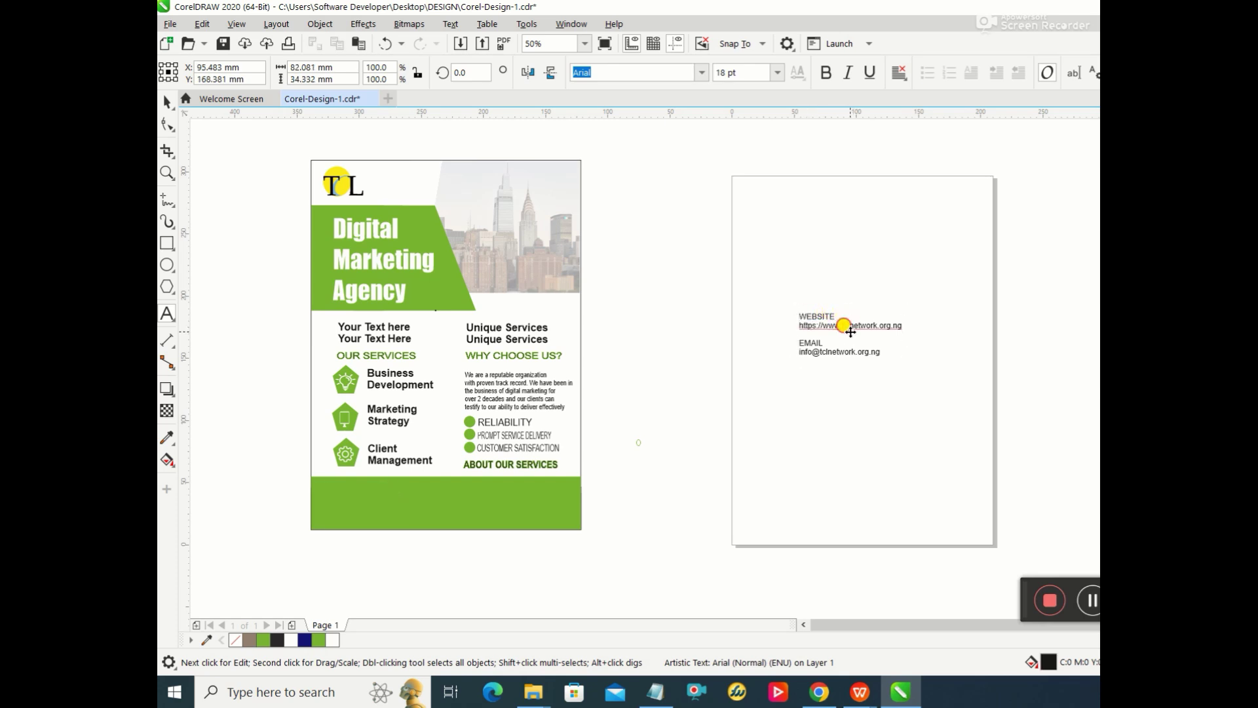
mouse_move(845, 327)
mouse_down()
mouse_move(722, 365)
mouse_move(851, 319)
mouse_up()
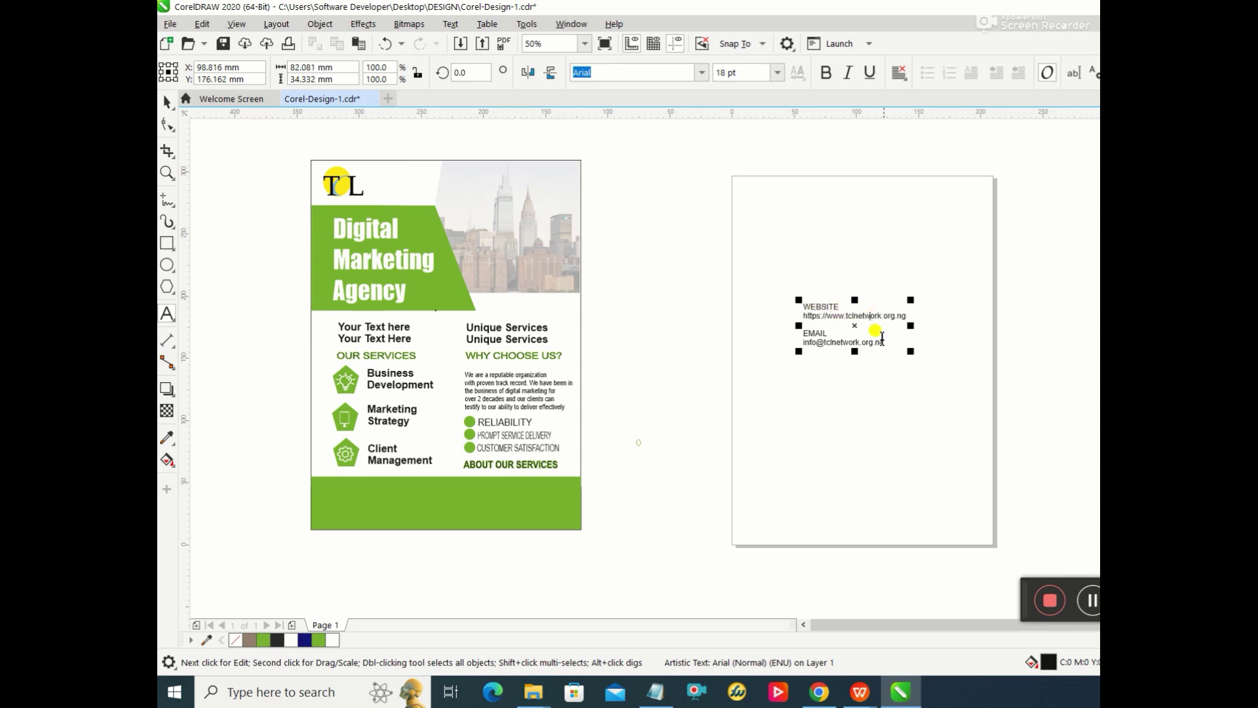
drag(884, 342, 793, 327)
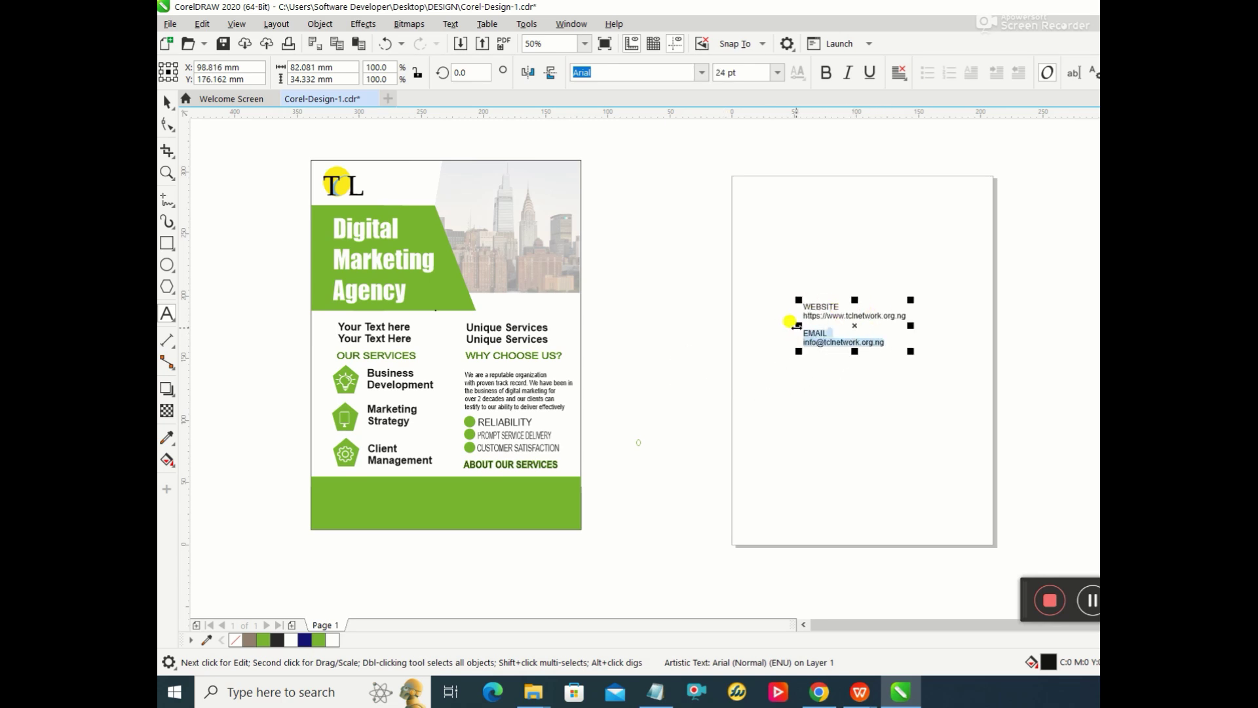
key(Delete)
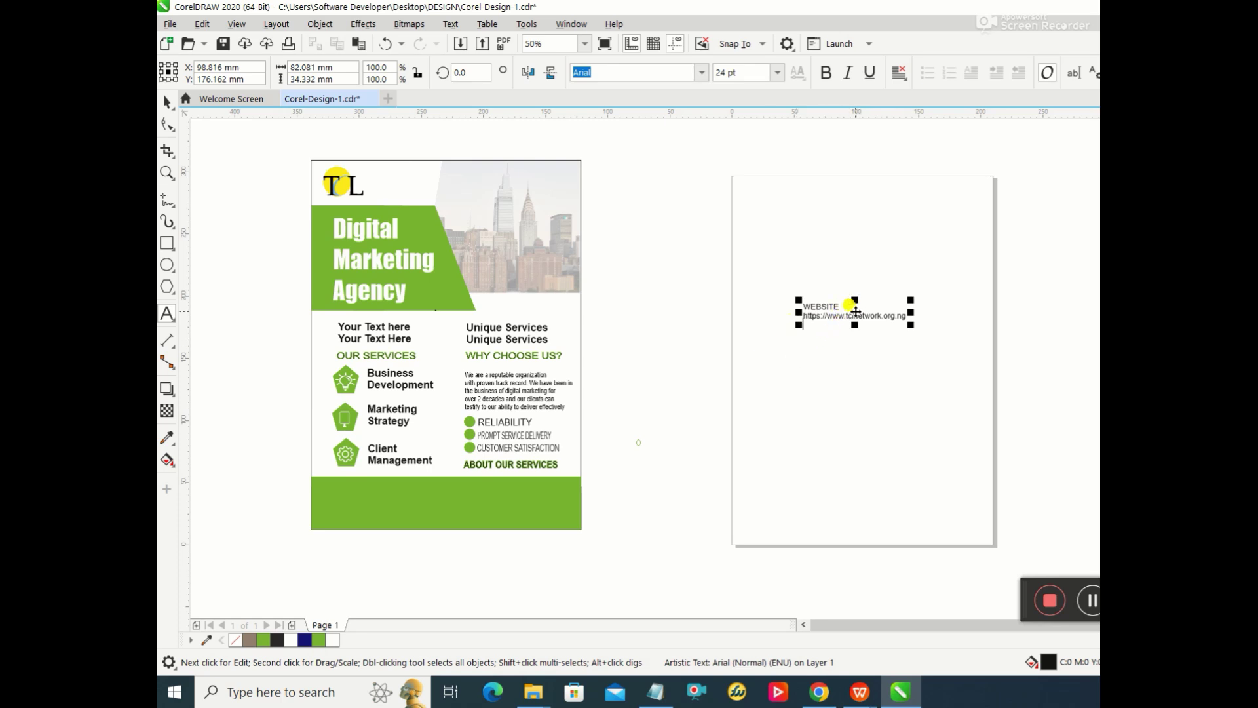
Step: Try to place the WEBSITE text on the middle of the green footer band, and undo the move
drag(855, 312, 460, 501)
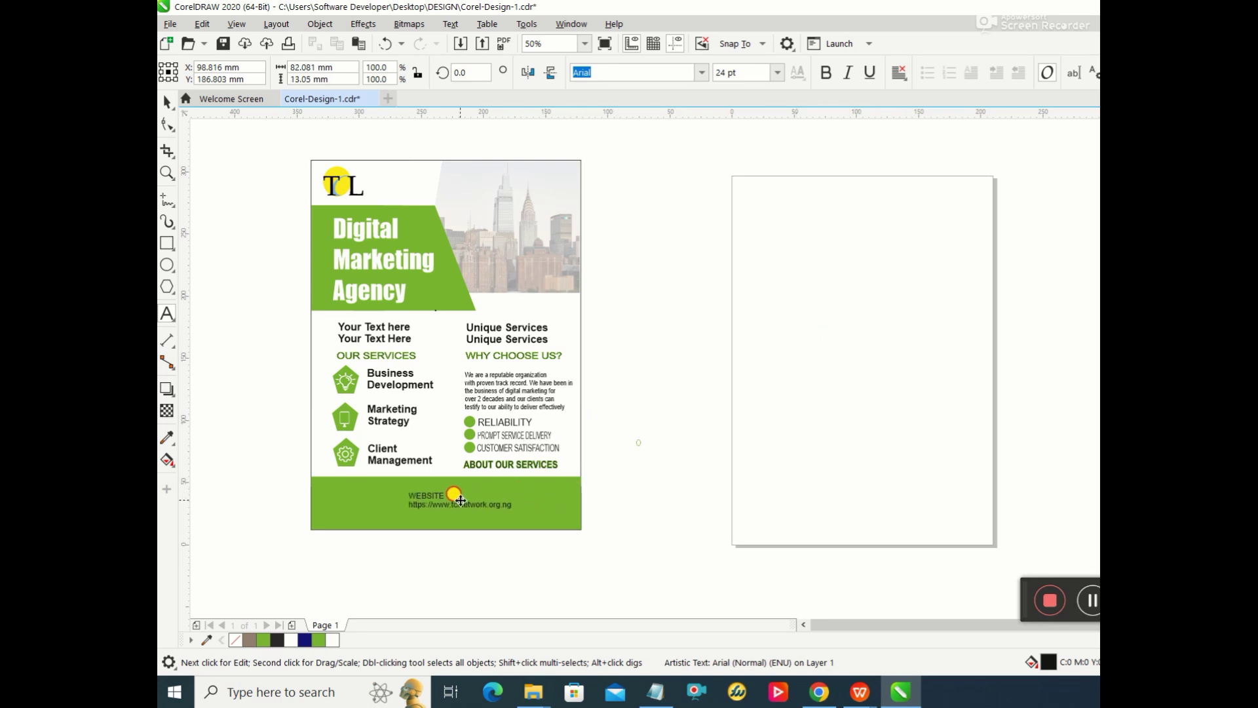
click(367, 497)
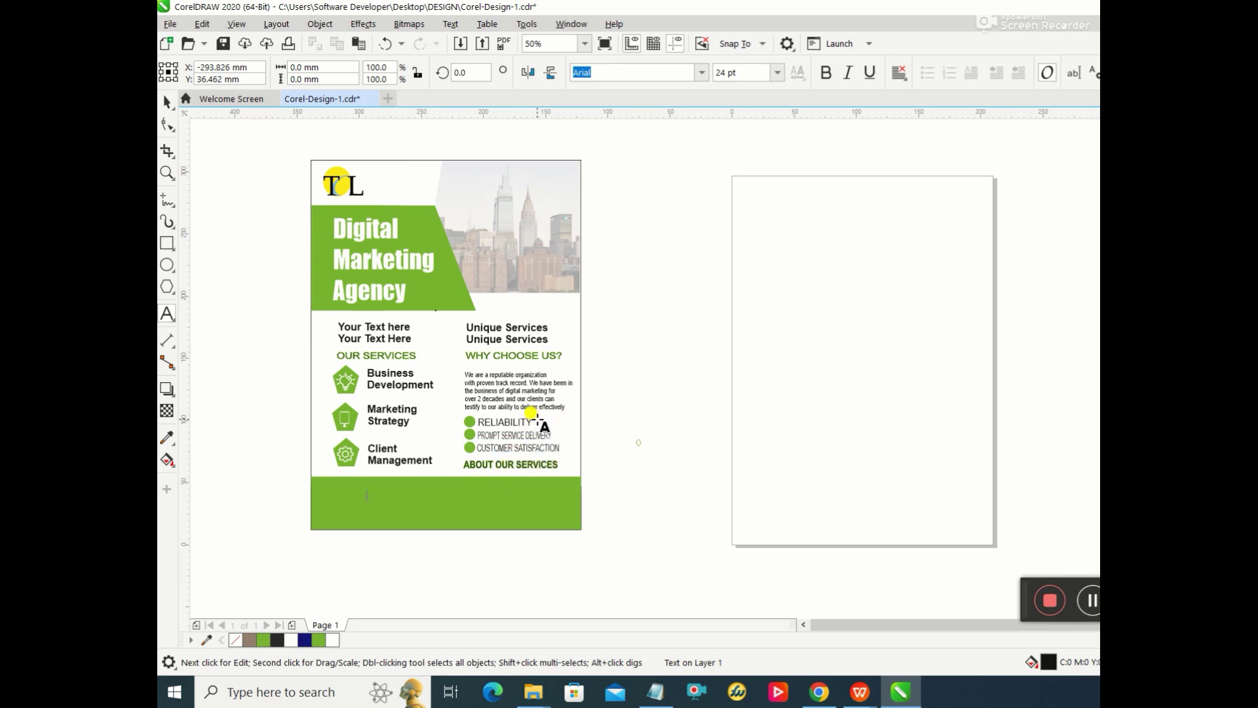
click(391, 44)
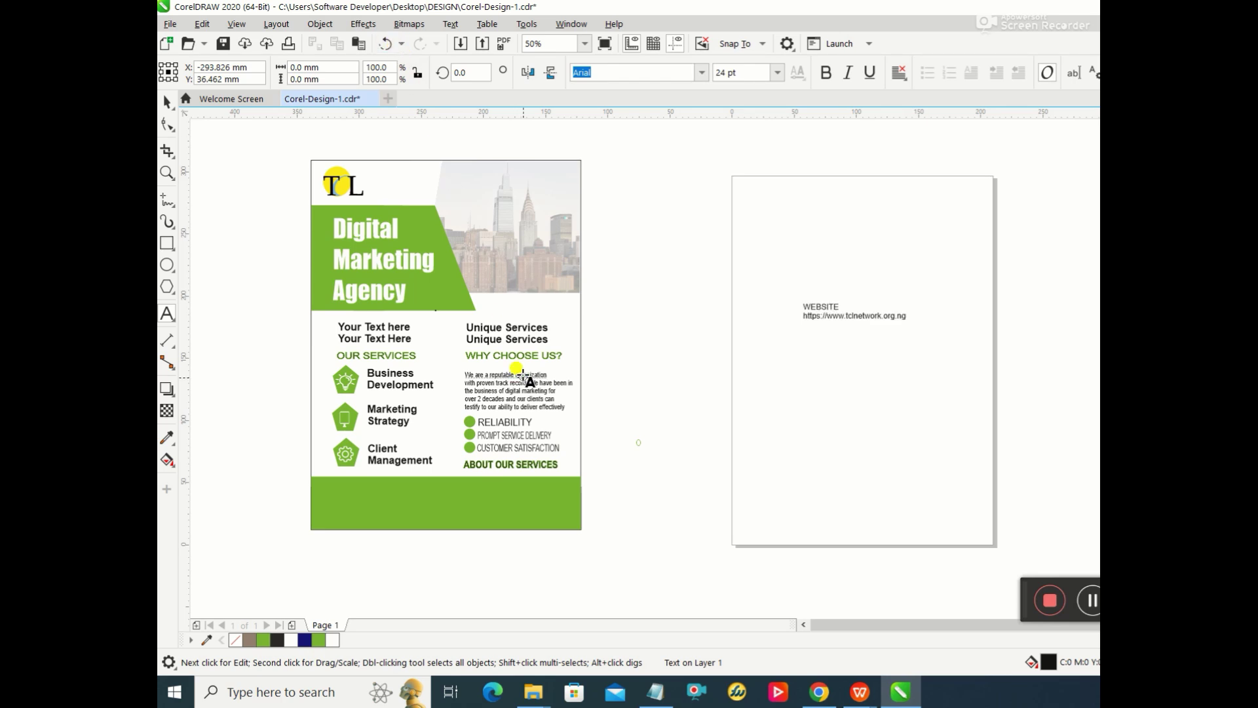
Step: Undo the recent contact text edits until the PHONE, WEBSITE and EMAIL texts are back in black on the blank page
click(540, 423)
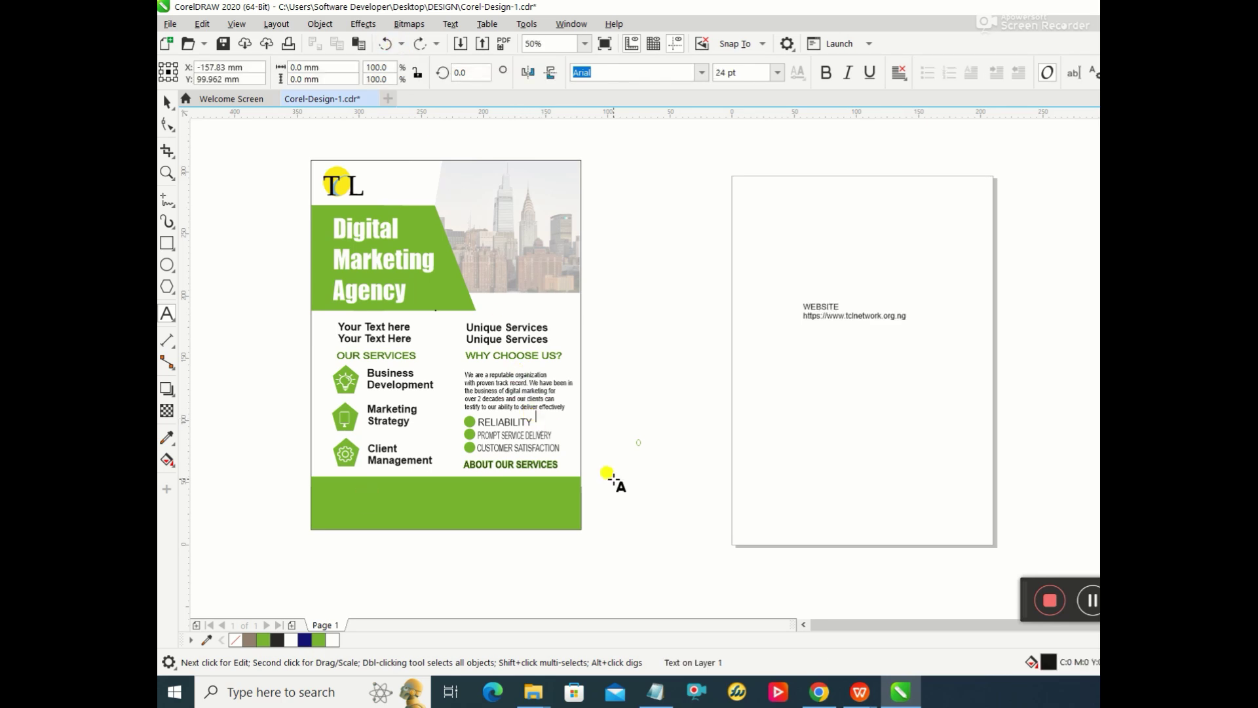
click(386, 46)
click(387, 49)
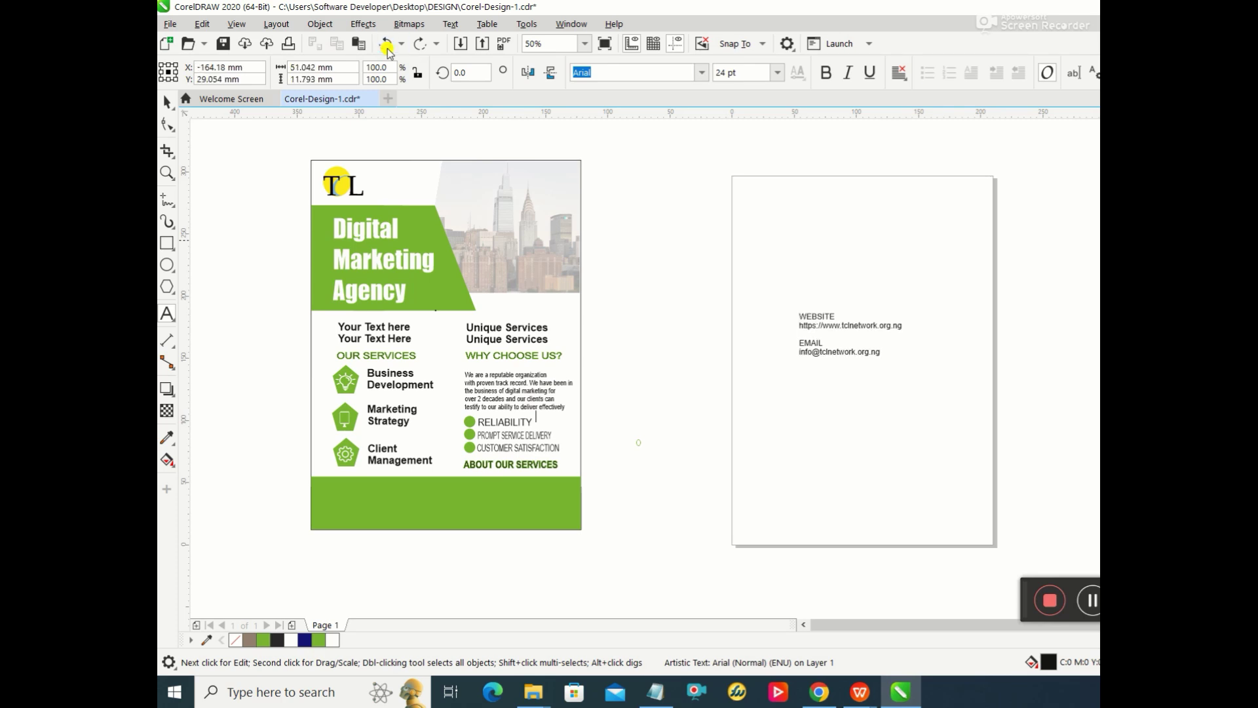
click(387, 49)
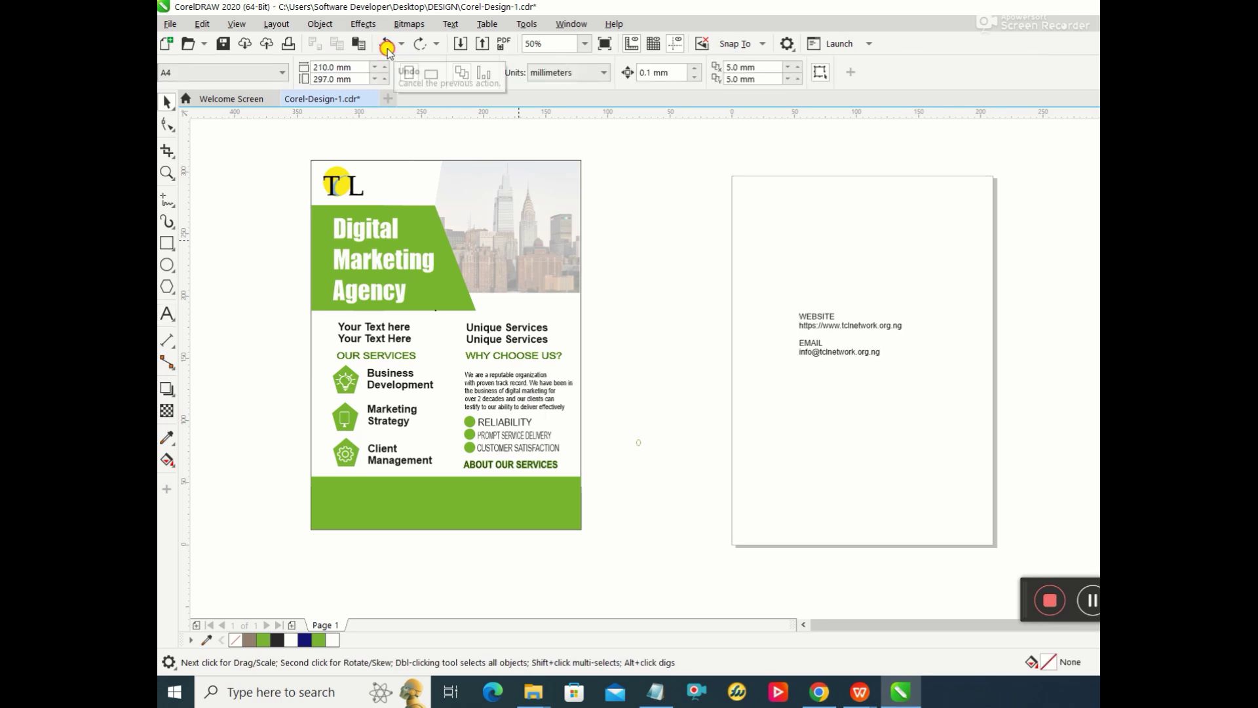
click(387, 50)
Step: Delete the uppercase CUSTOMER SATISFACTION, PROMPT SERVICE DELIVERY and RELIABILITY texts beside the three green bullets
click(532, 422)
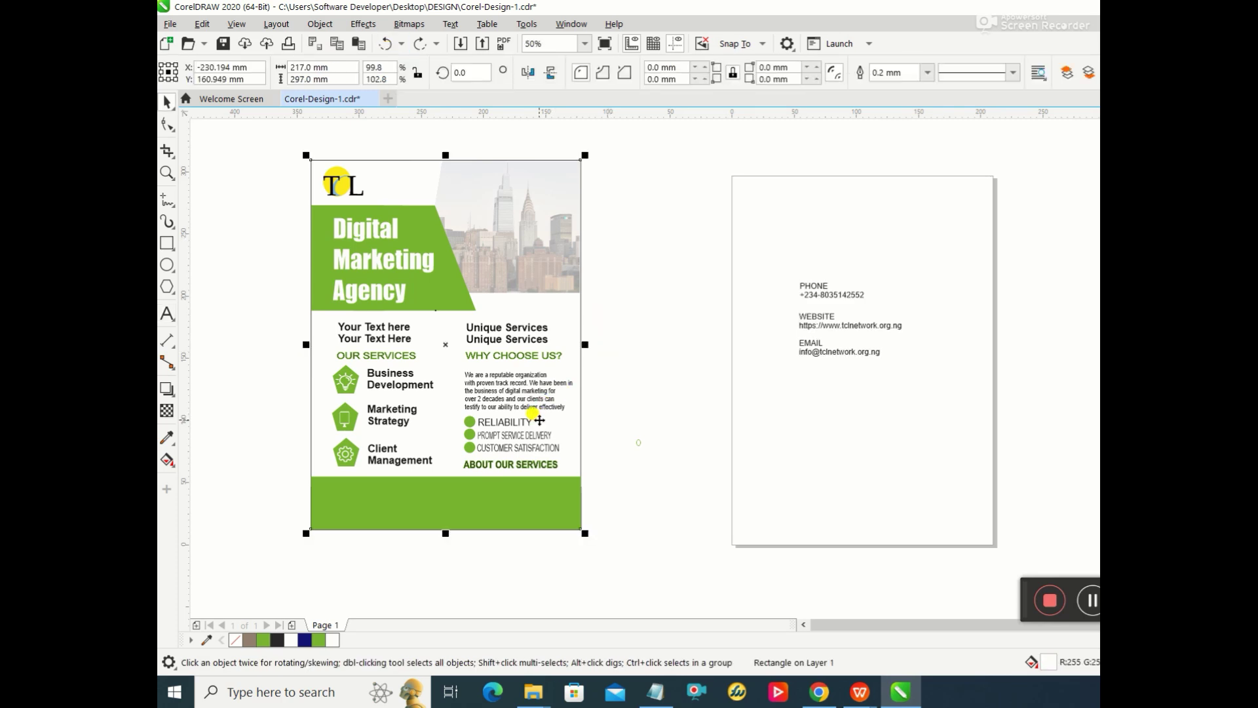
click(532, 424)
click(532, 424)
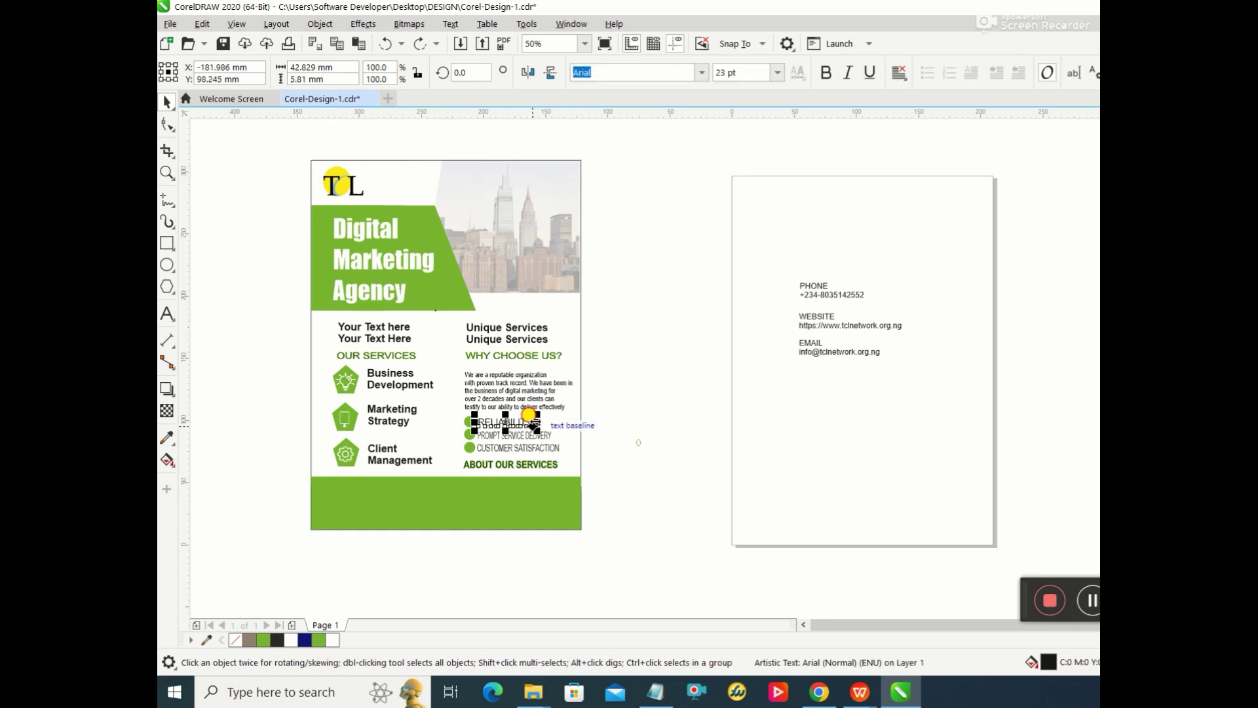
click(551, 446)
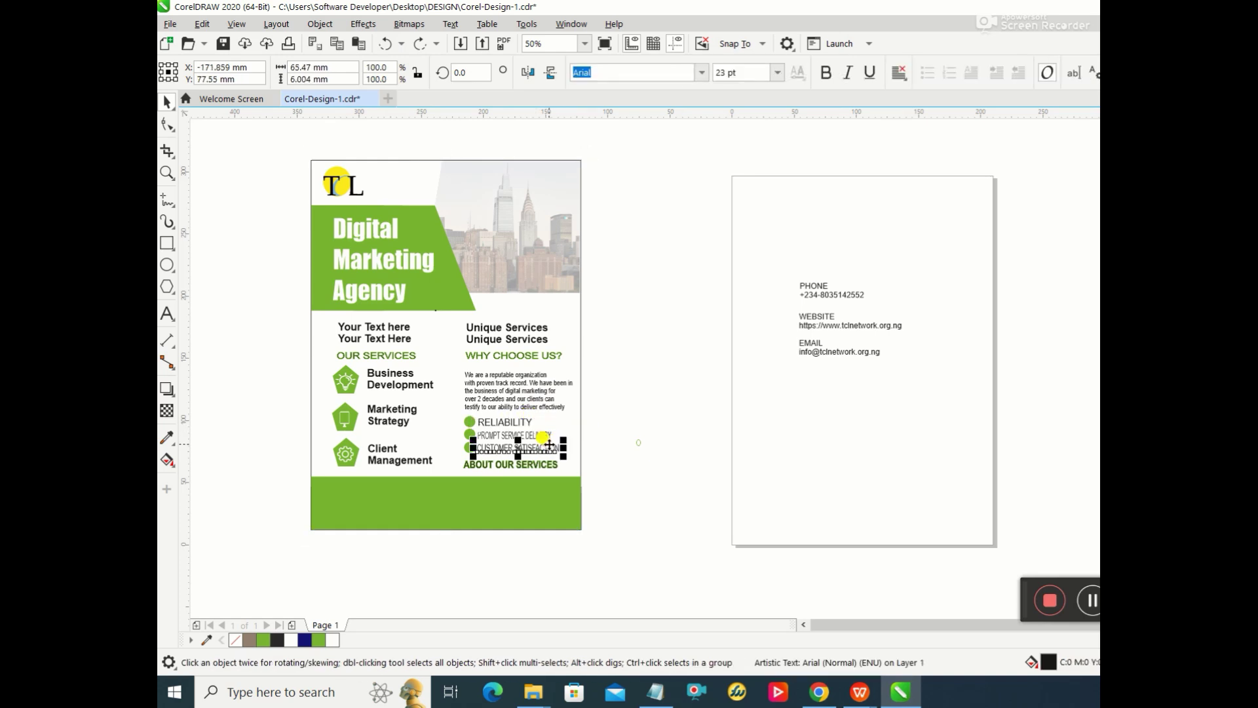
key(Delete)
click(538, 435)
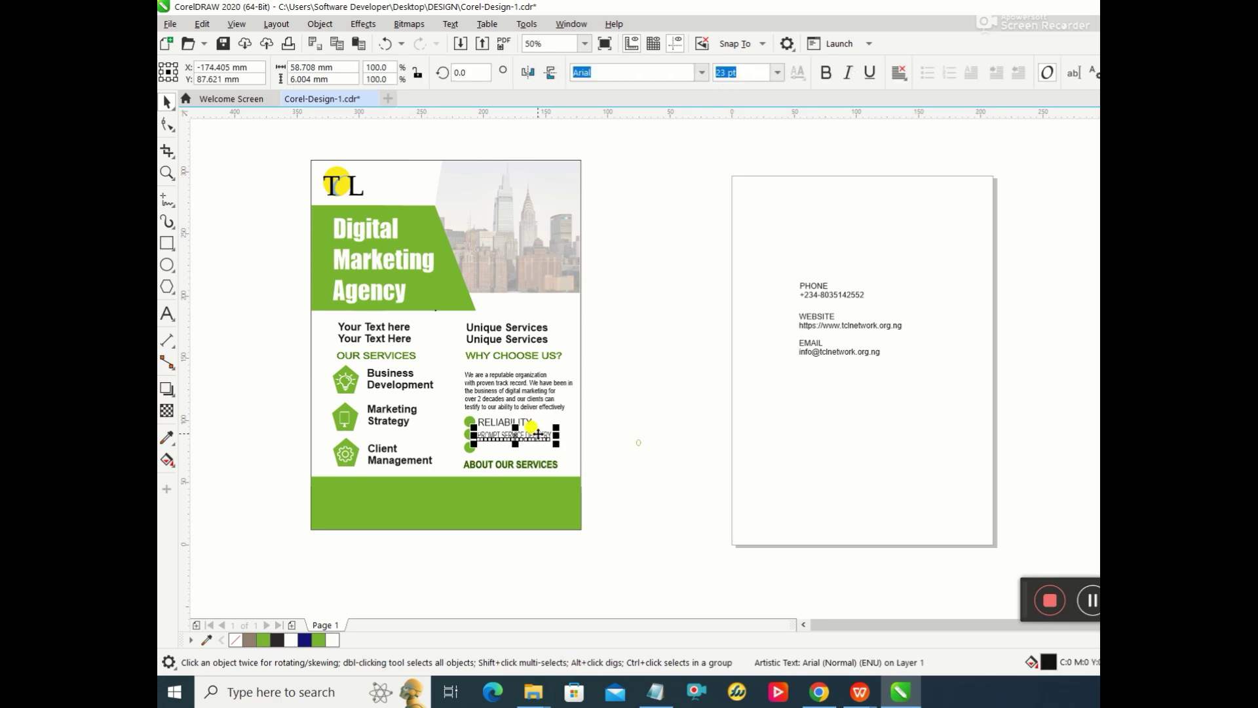
key(Delete)
click(551, 439)
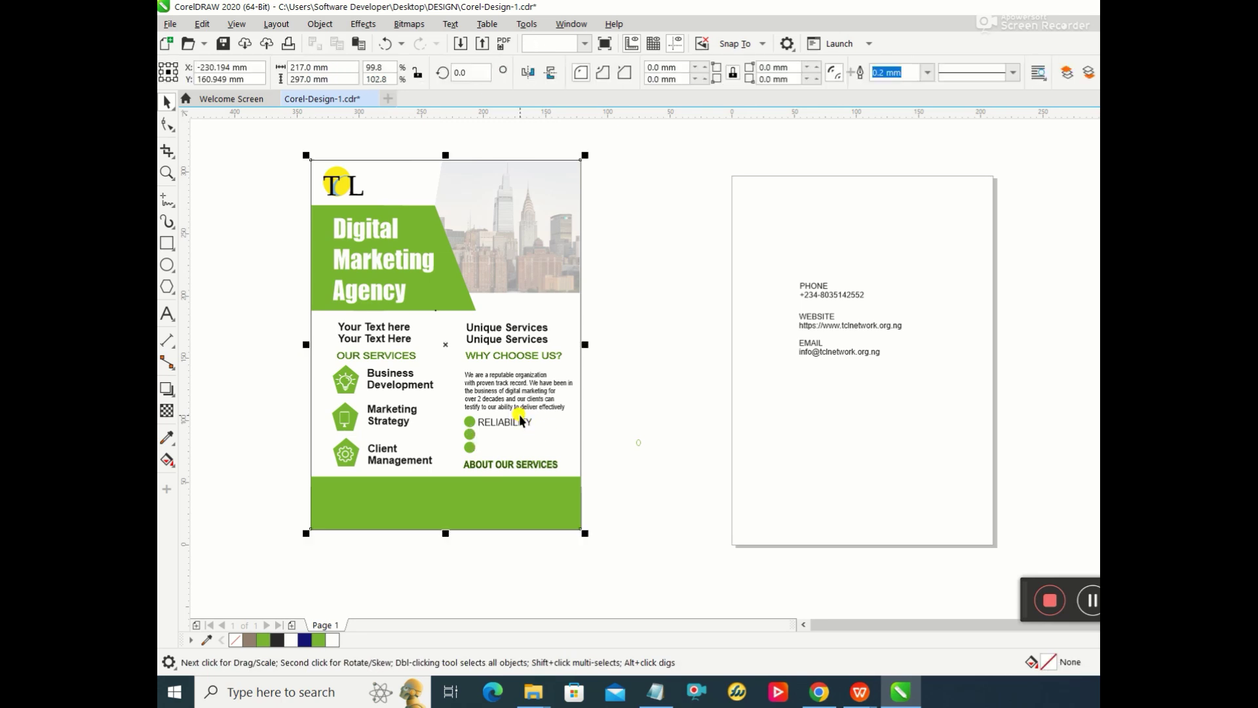
click(522, 423)
key(Delete)
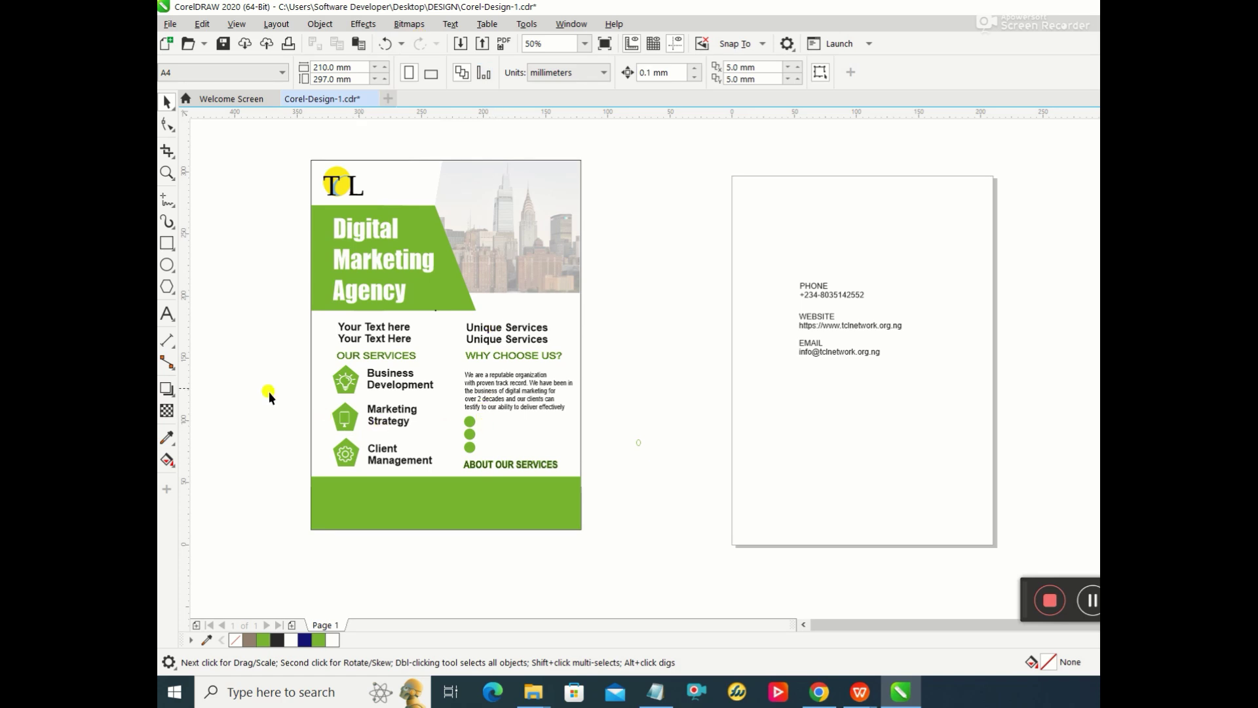
Step: Add the text "Reliability" beside the first green bullet and move it slightly down to line up with the bullet
click(169, 313)
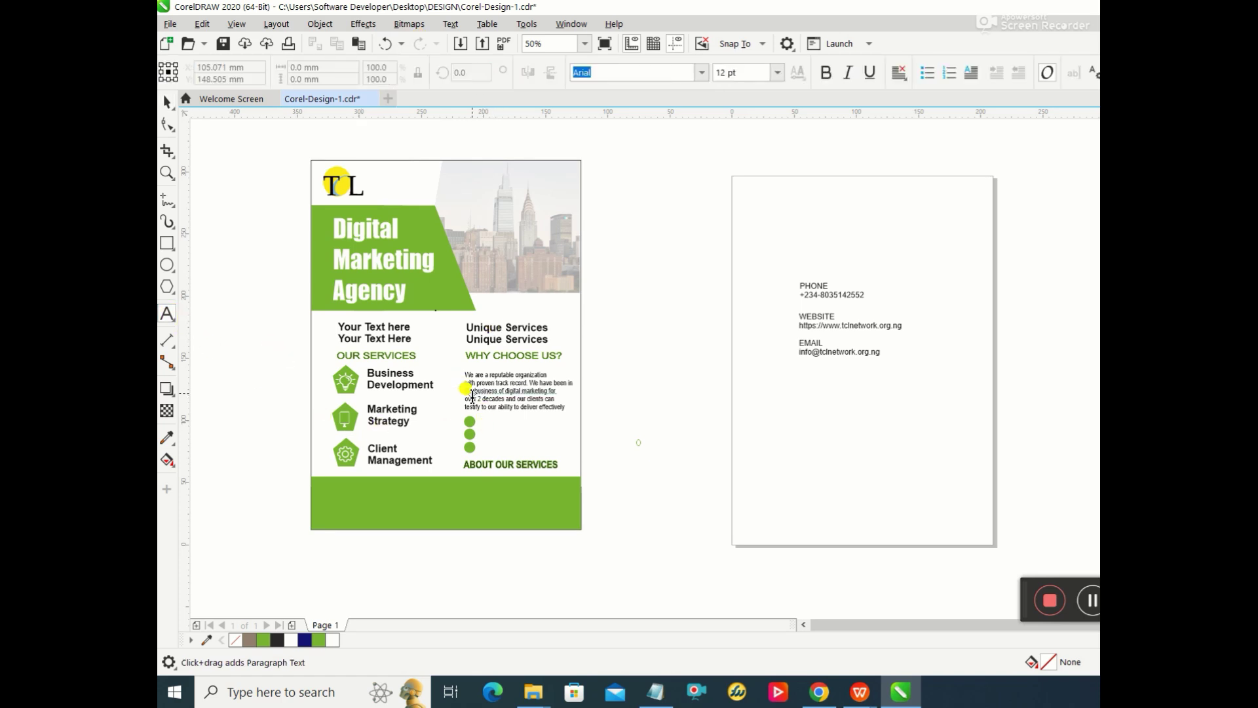
click(478, 420)
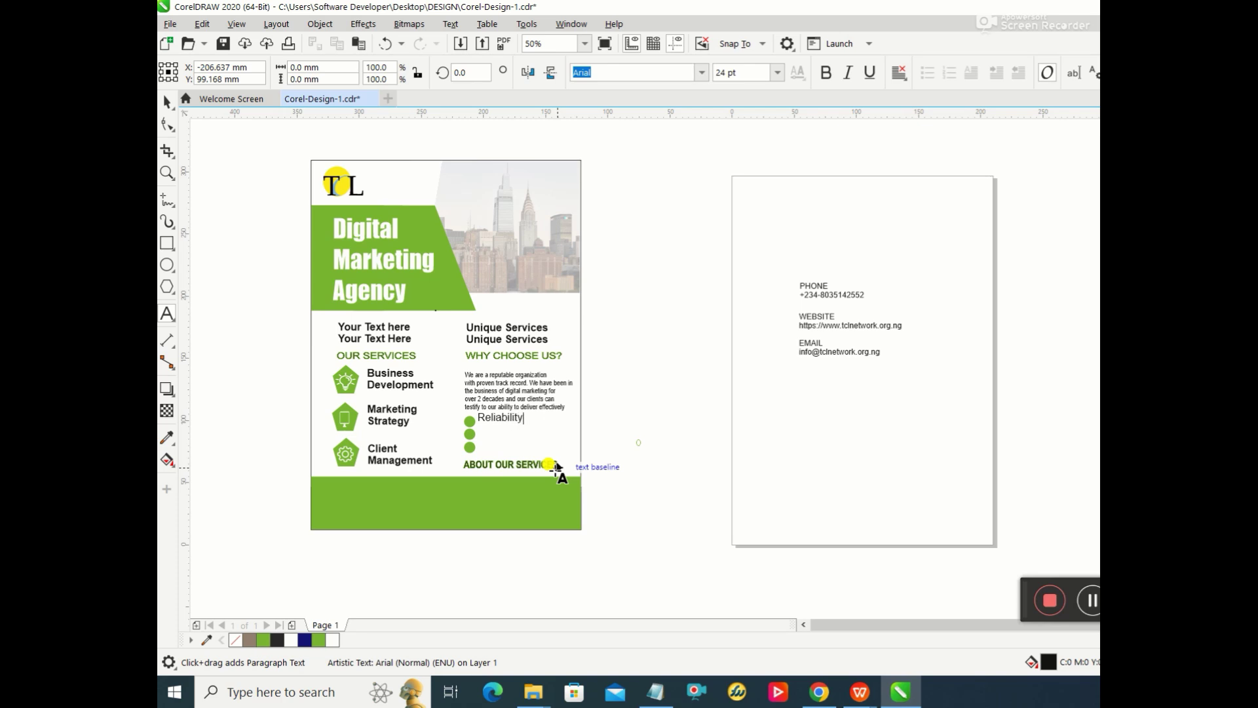
click(518, 418)
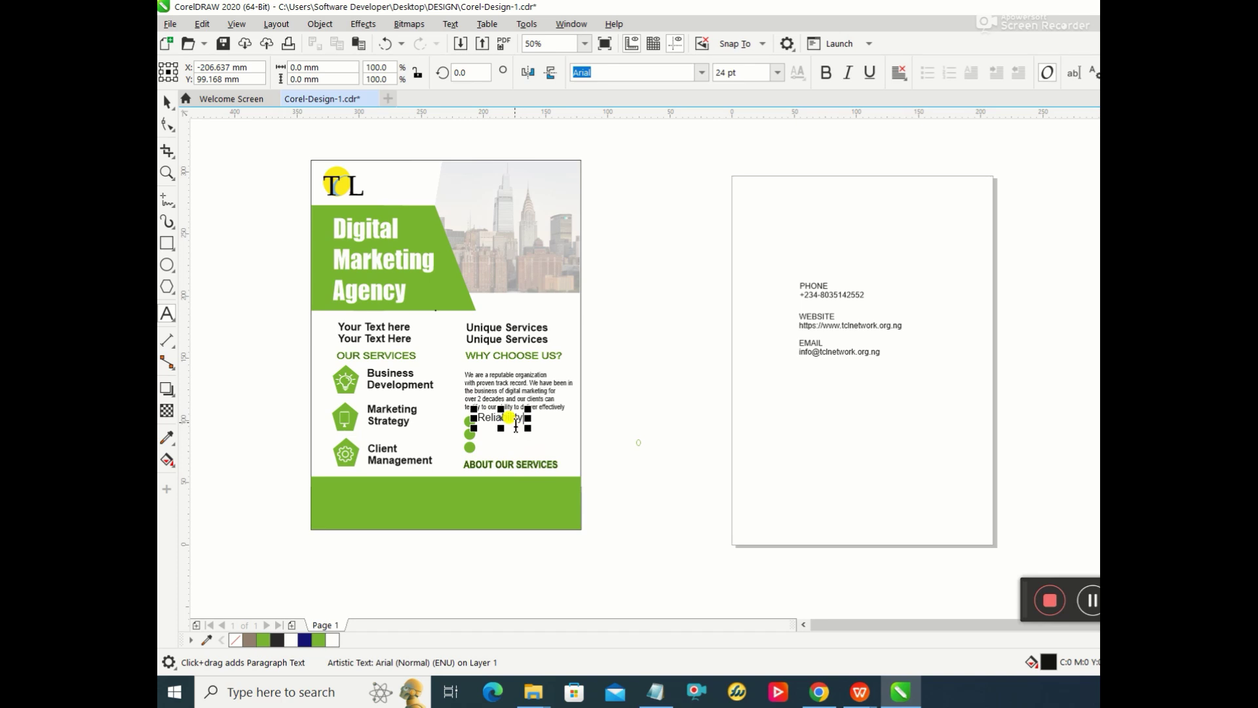
click(167, 102)
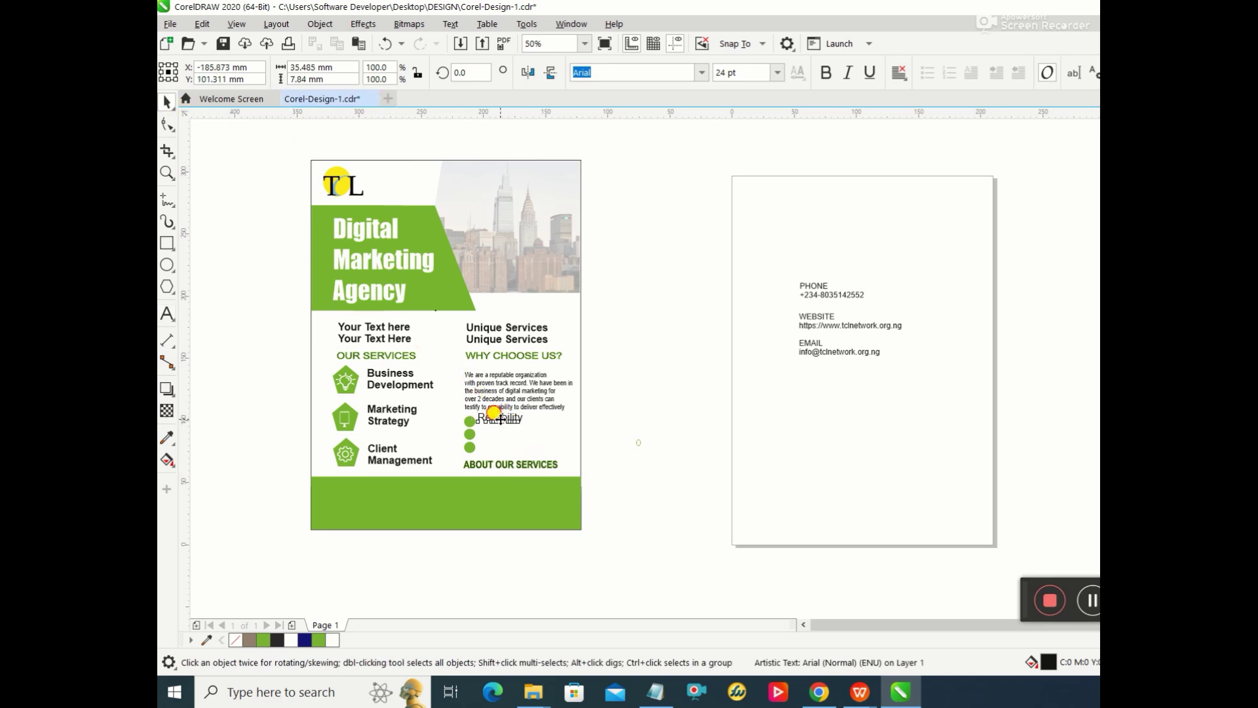
drag(503, 425, 503, 427)
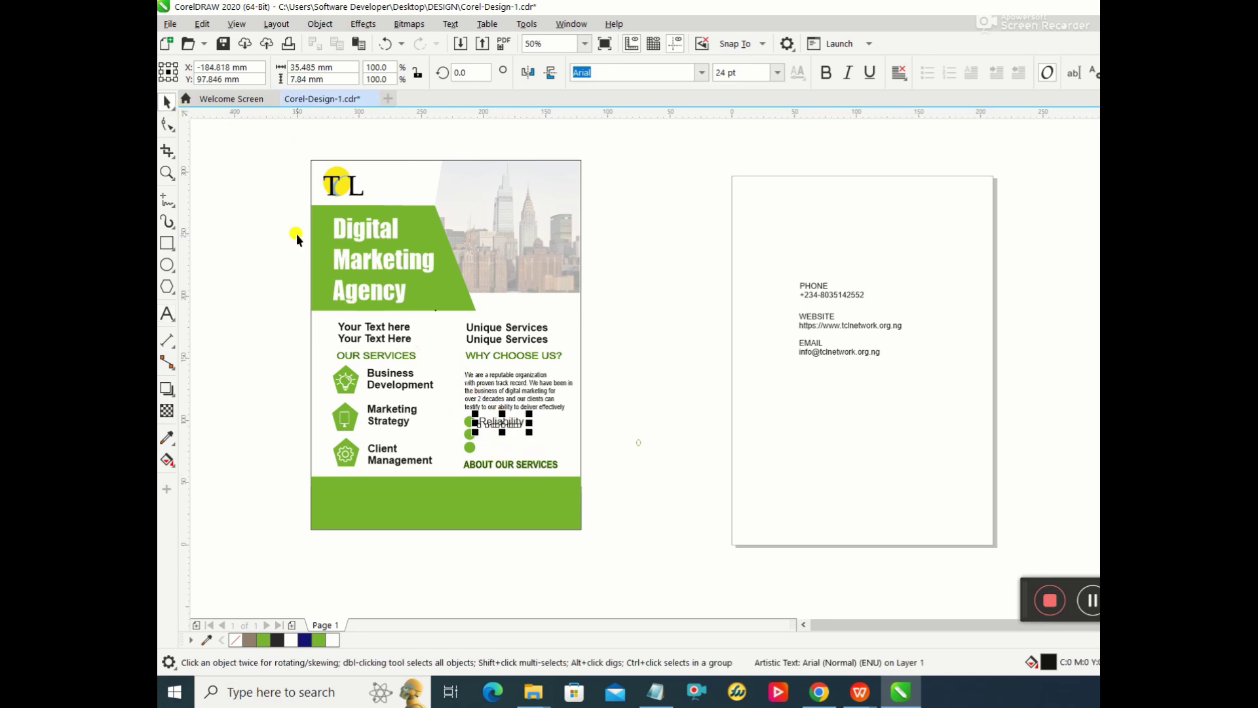
Step: Add the text "Timely Service Delivery" beside the second green bullet and shift it to around X -161 mm, Y 86 mm
click(167, 313)
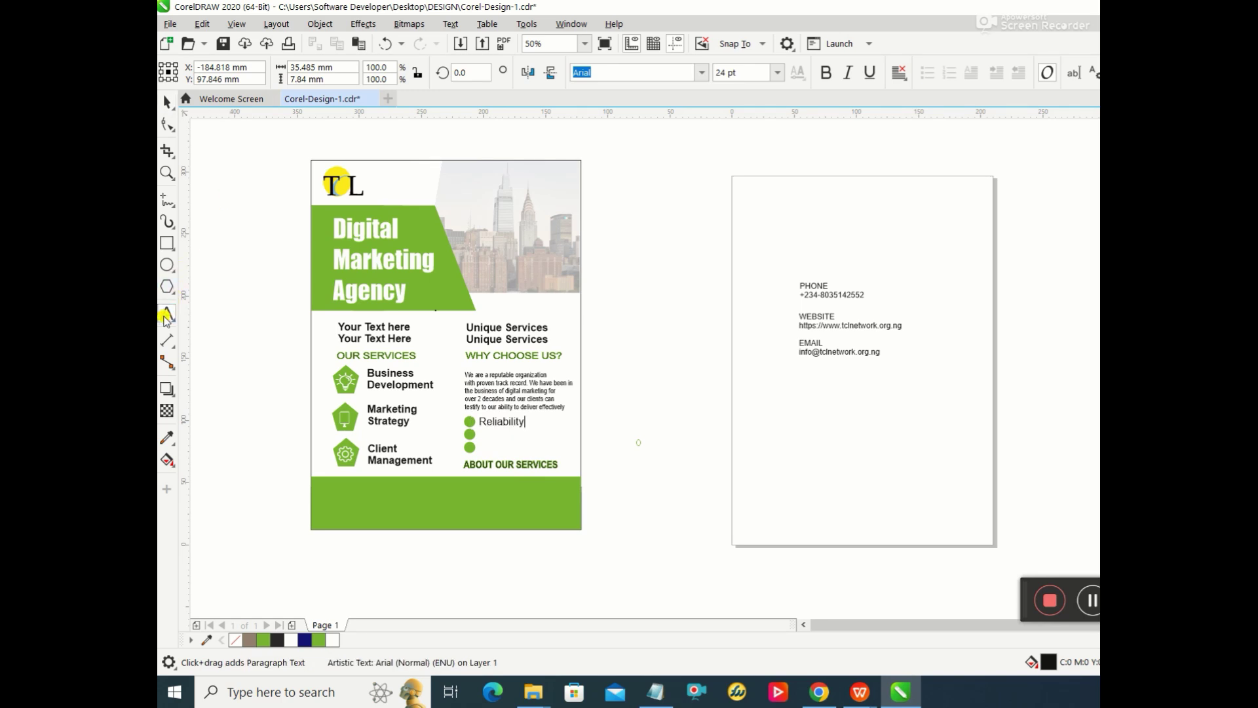
click(484, 432)
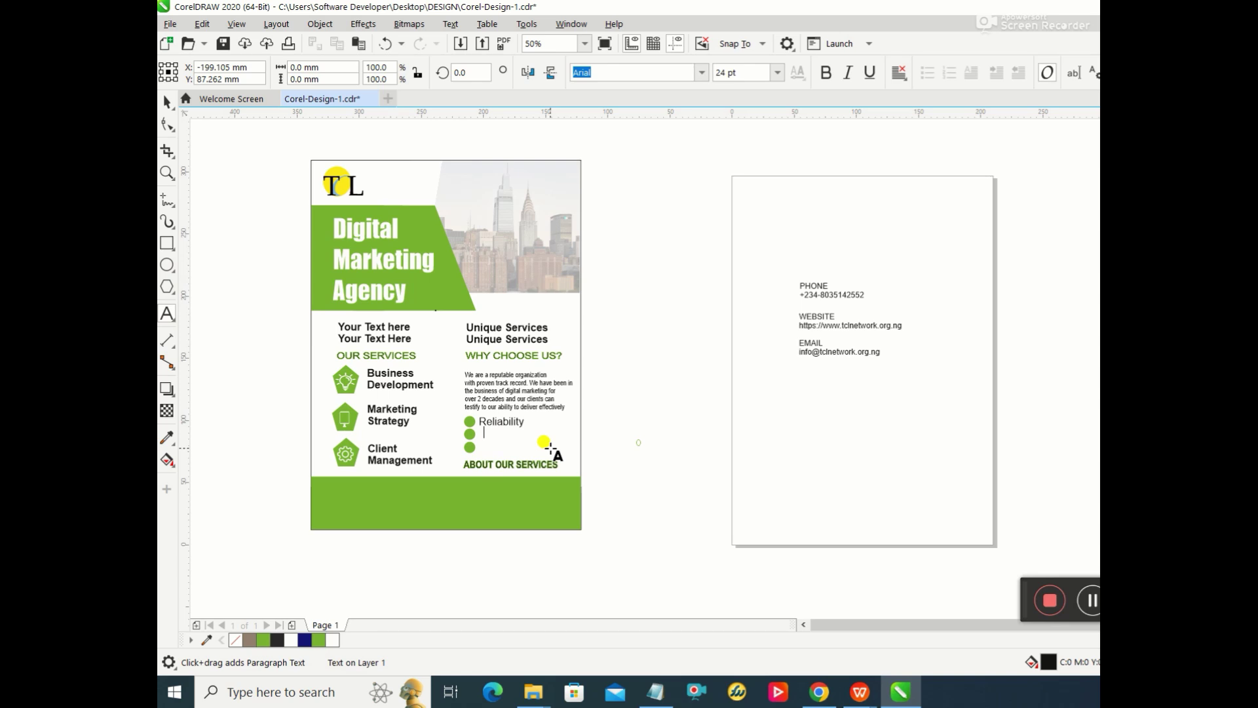
text(Timel)
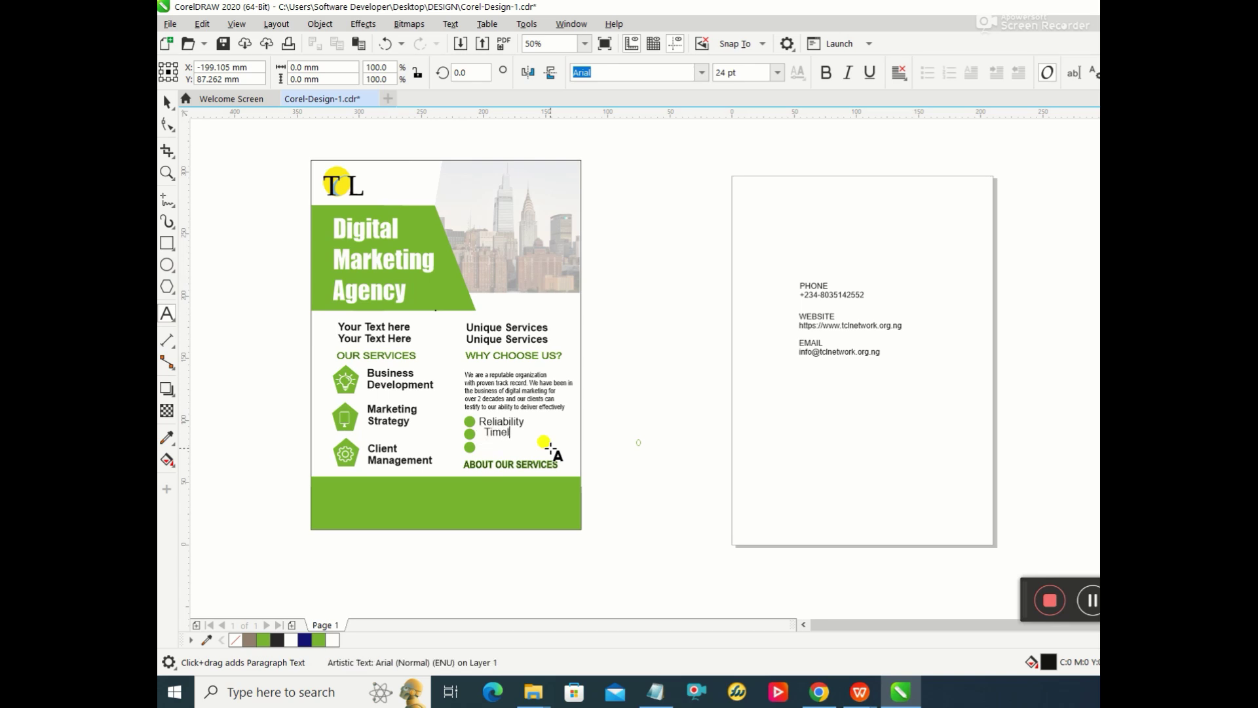
text(y Service Delivery)
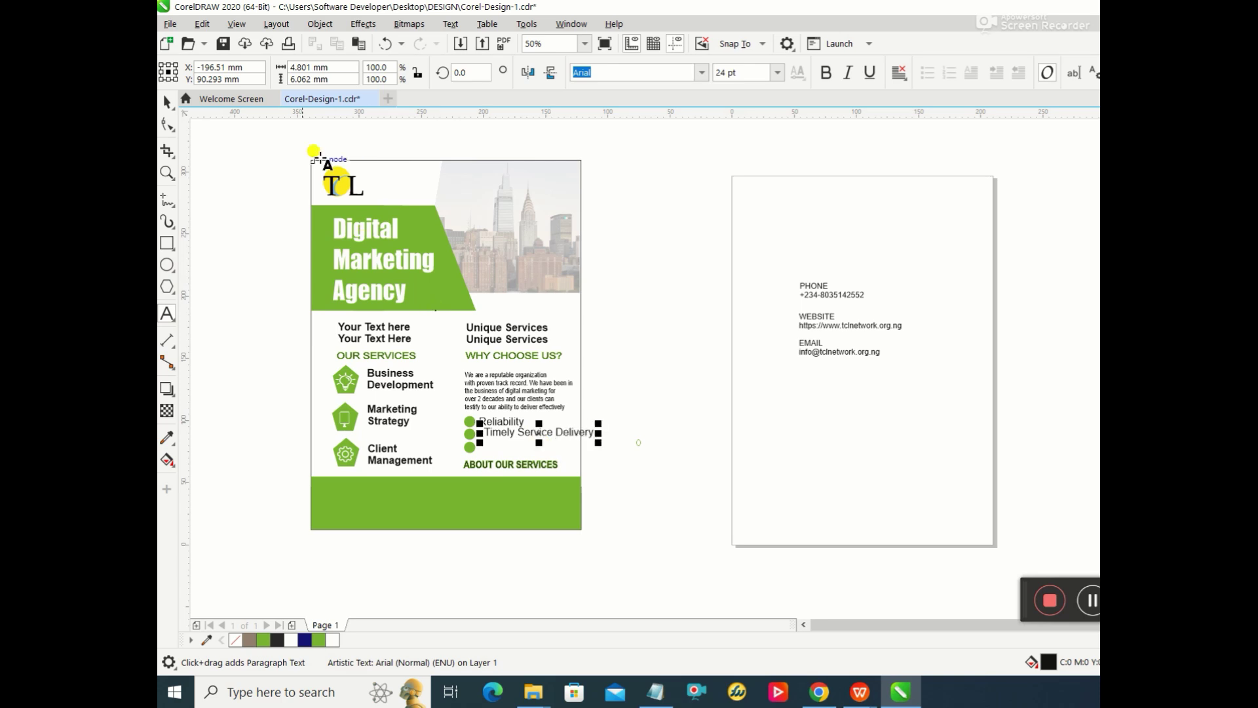
click(167, 102)
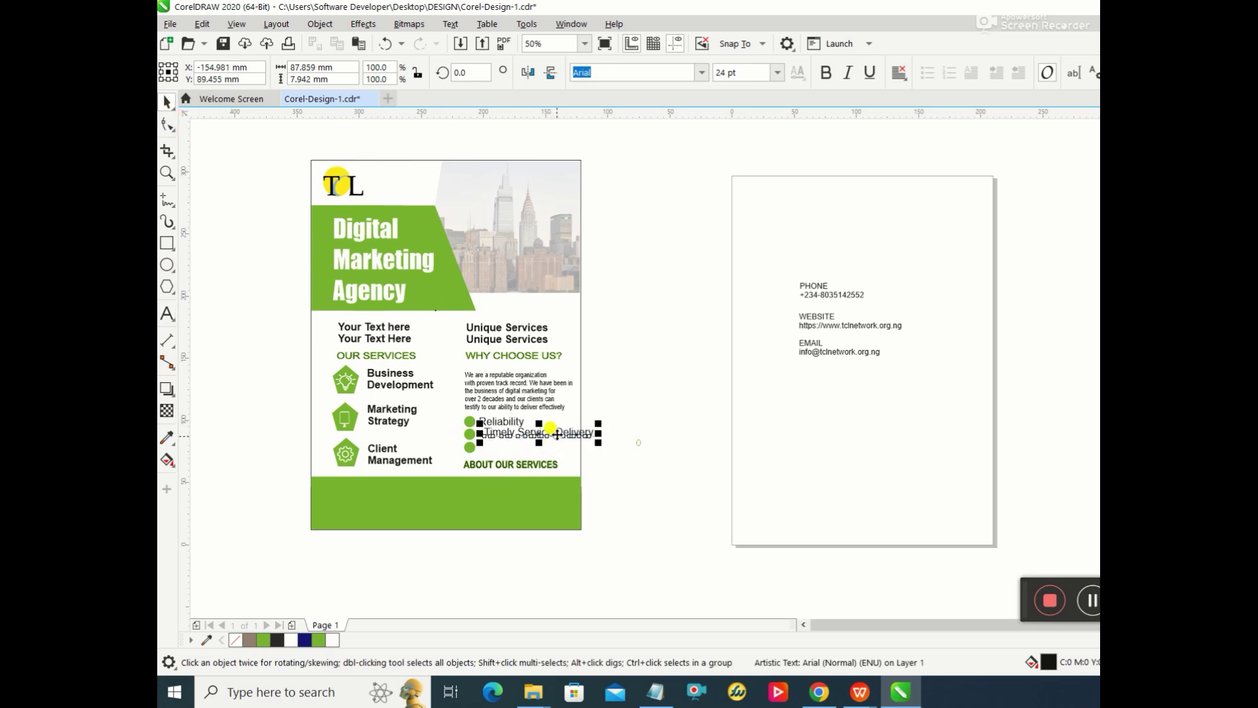
drag(561, 434, 551, 438)
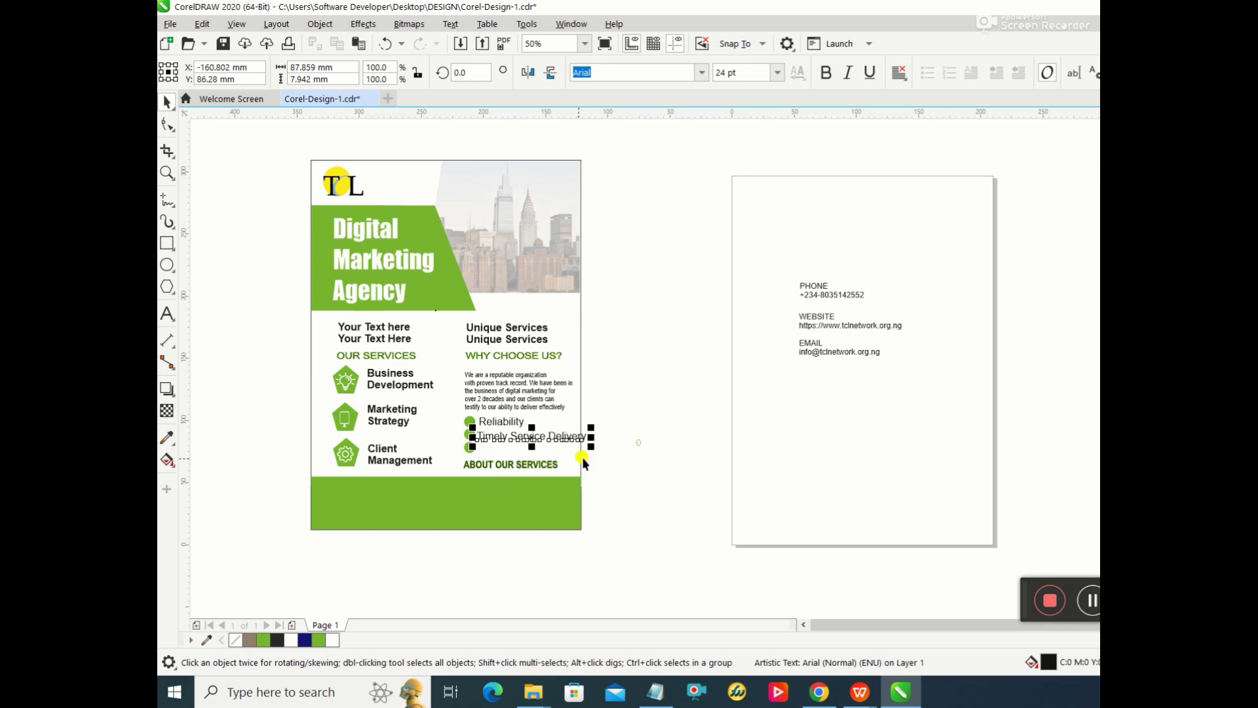
Step: Add the text "Customer Satisfaction" beside the third green bullet and shift it to around X -163 mm, Y 77 mm
click(171, 314)
click(480, 447)
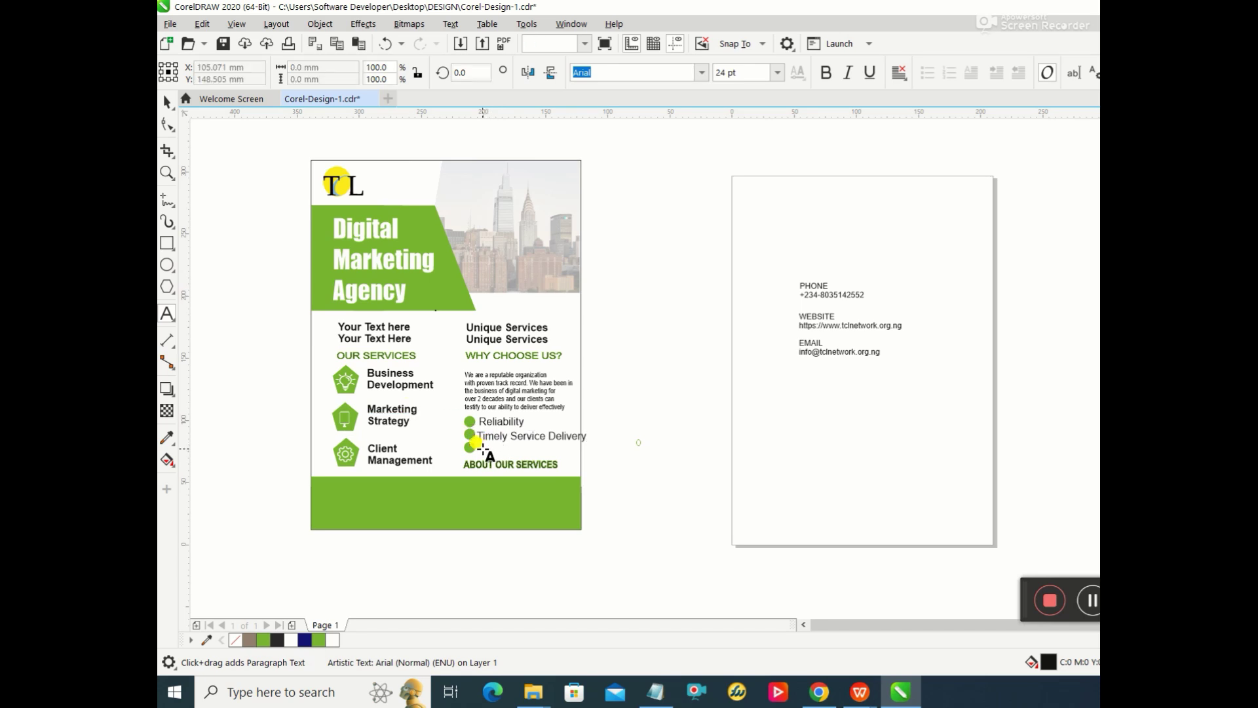
text(Cu)
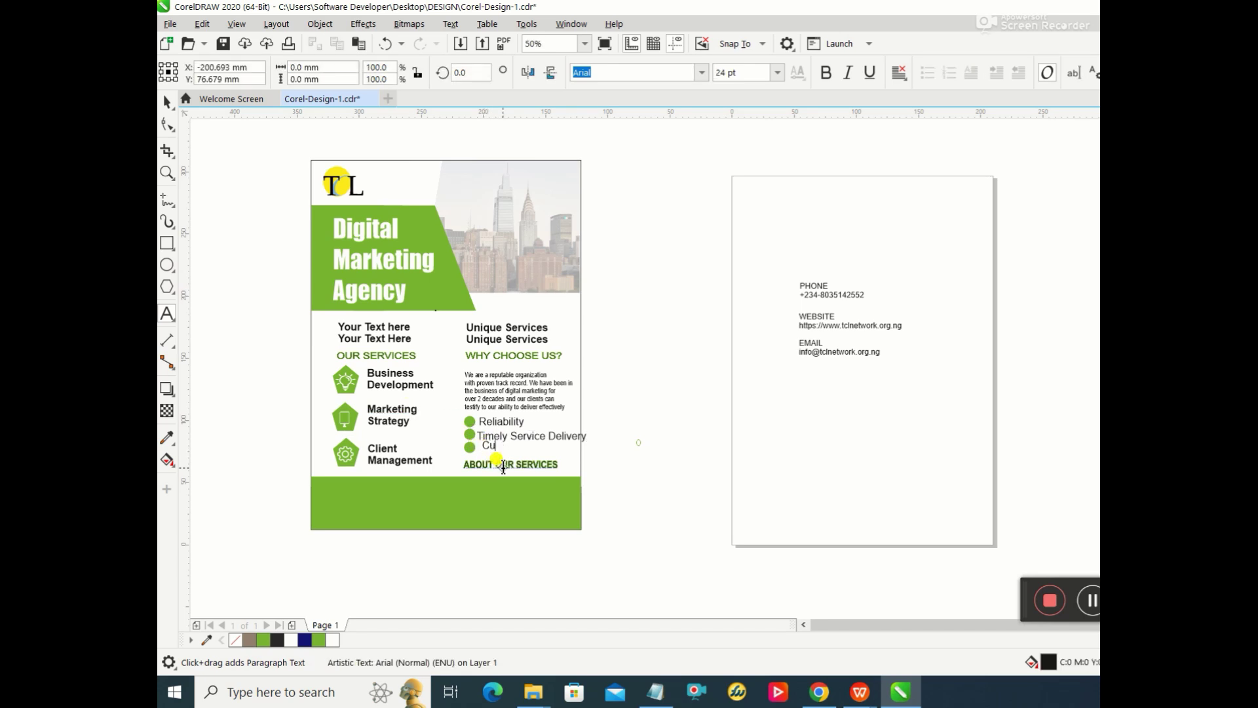
text(stomer Satisfaction)
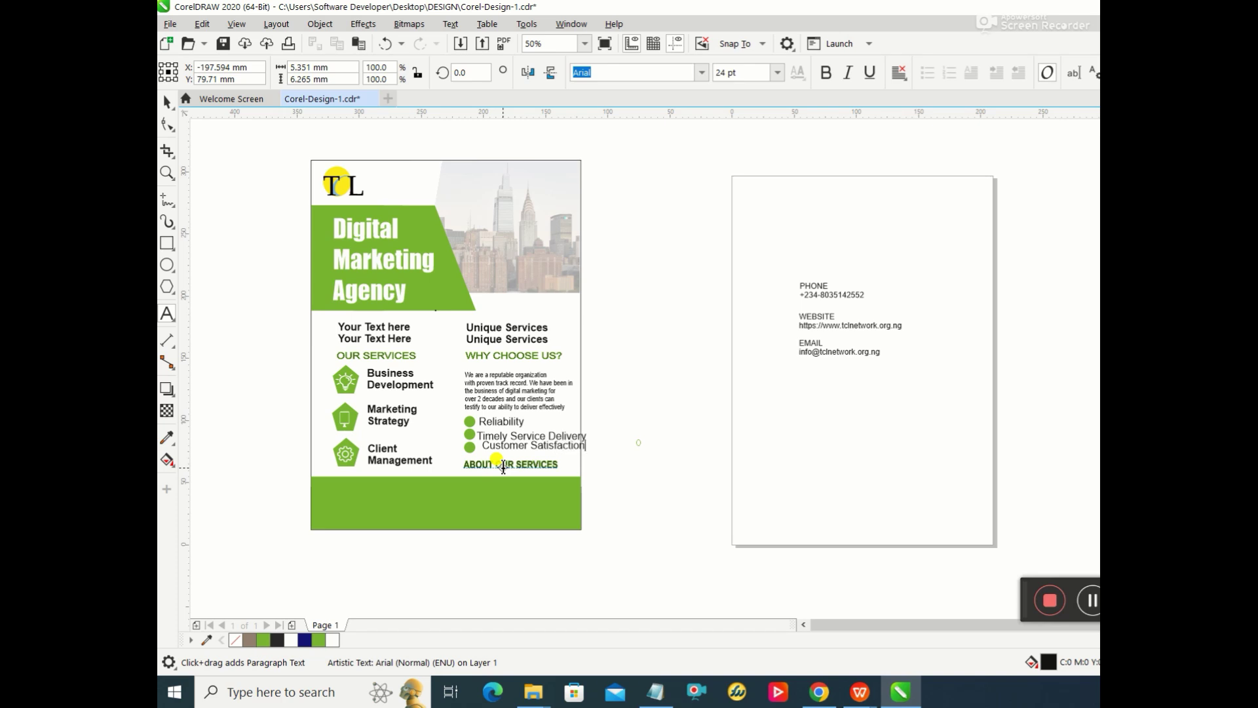
click(532, 445)
click(167, 101)
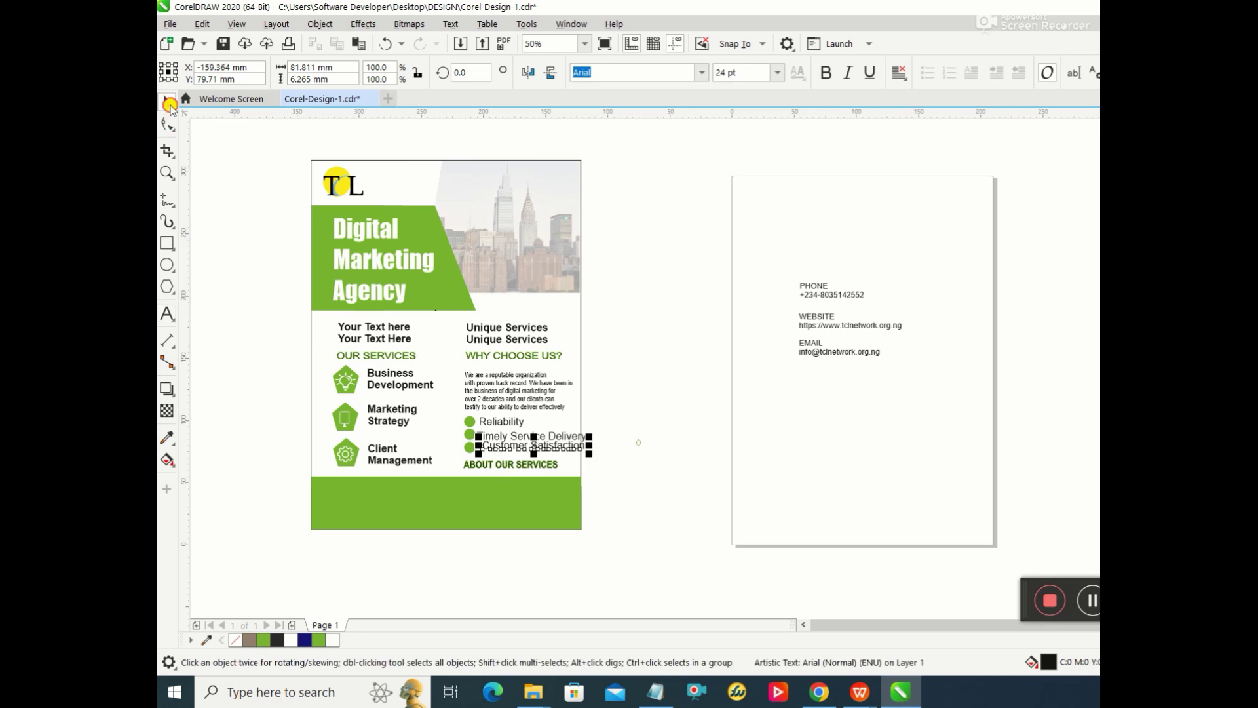
drag(549, 447, 546, 452)
Step: Set the font size of the Reliability, Timely Service Delivery and Customer Satisfaction texts to 22 pt
click(511, 424)
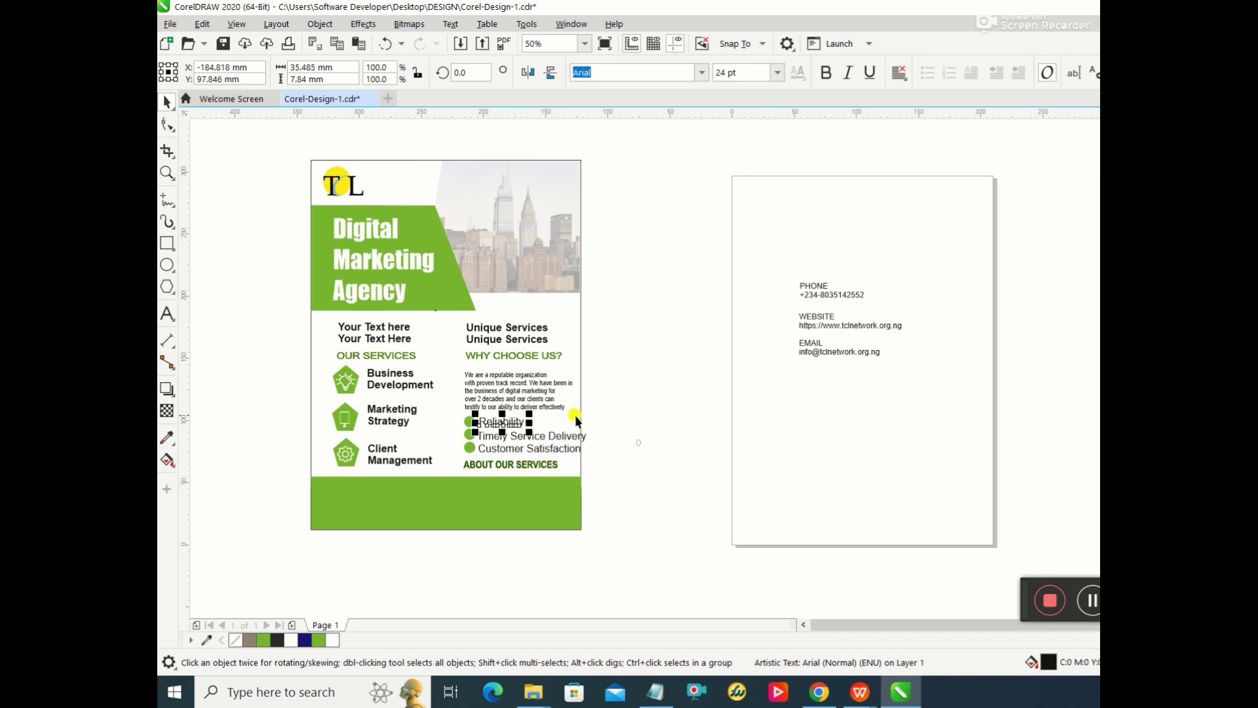
click(746, 71)
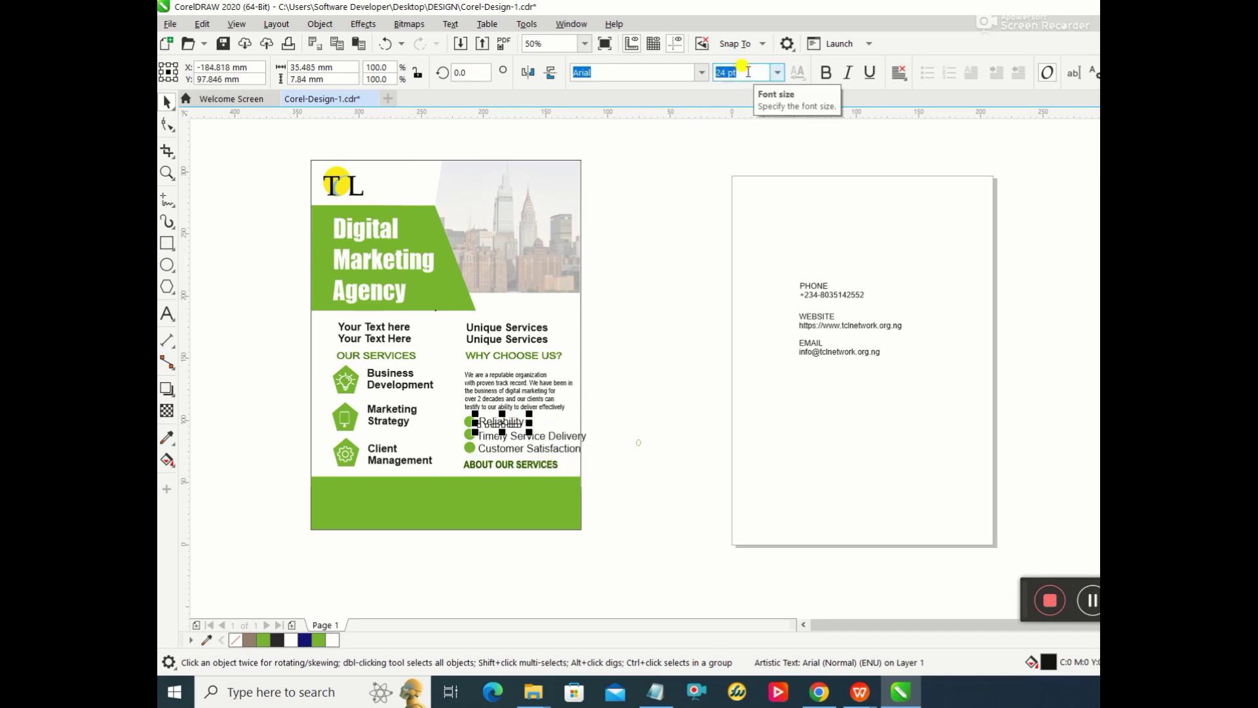
text(22)
key(Return)
click(576, 436)
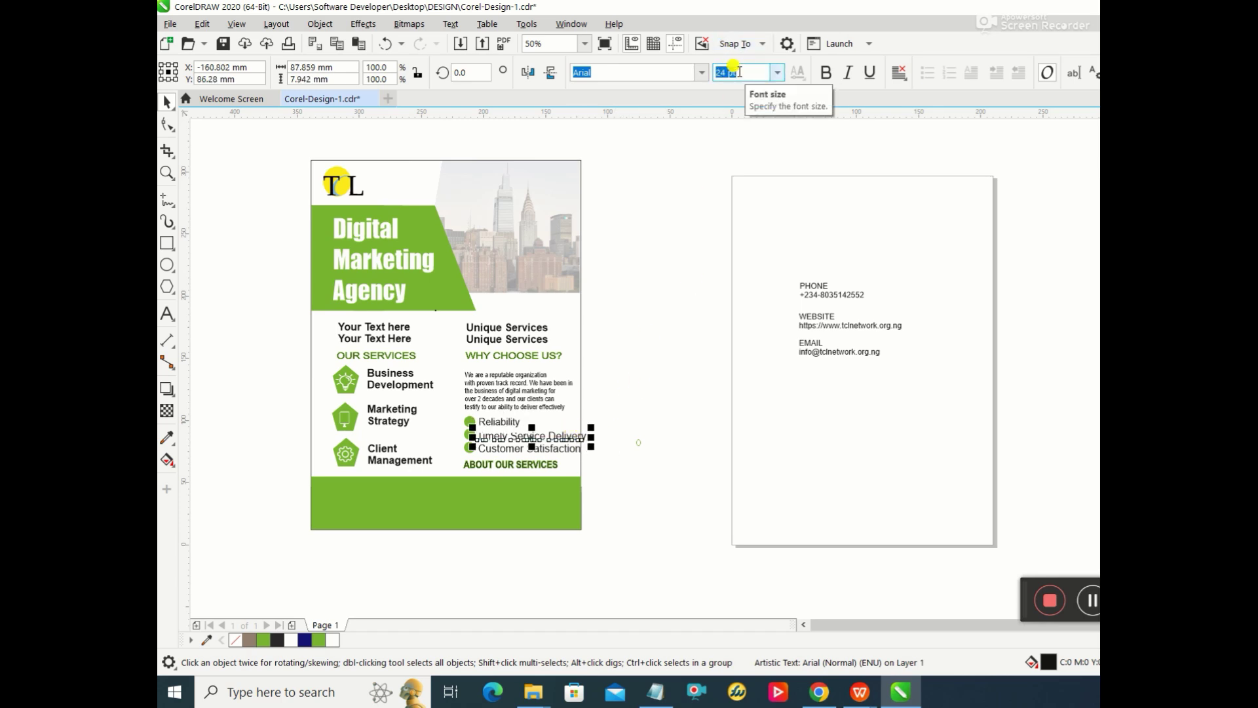
text(22)
key(Return)
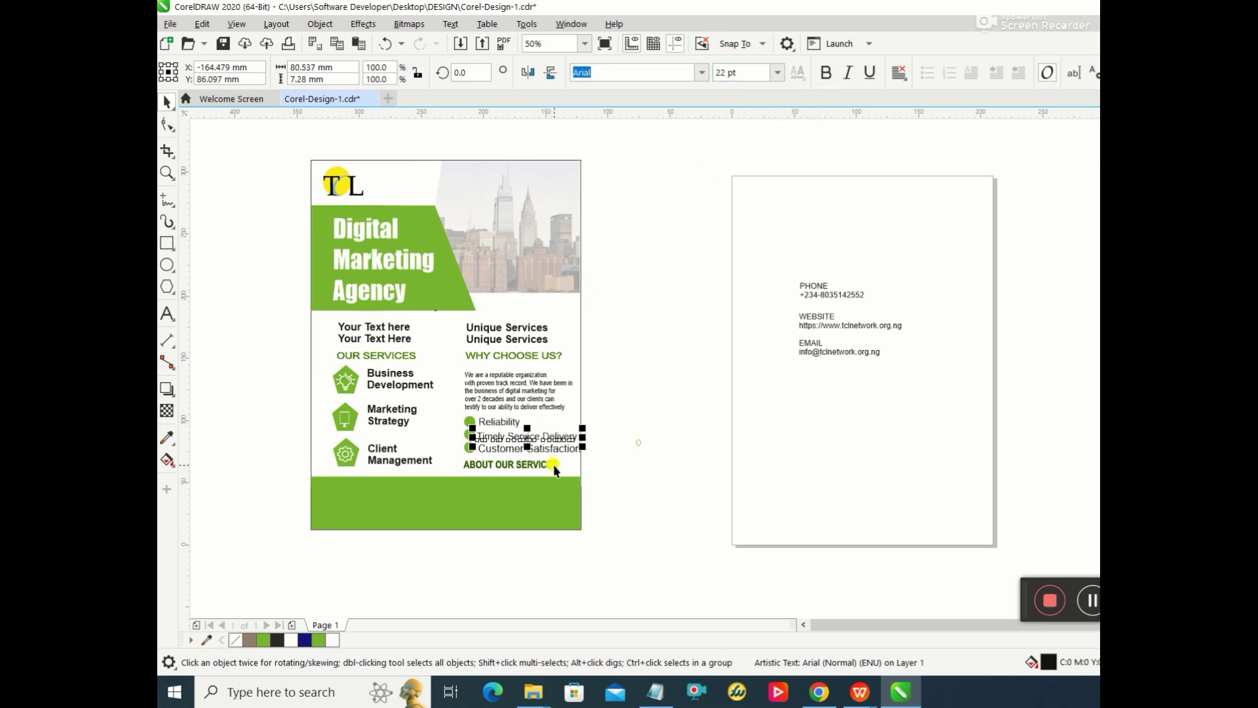
click(562, 452)
click(756, 72)
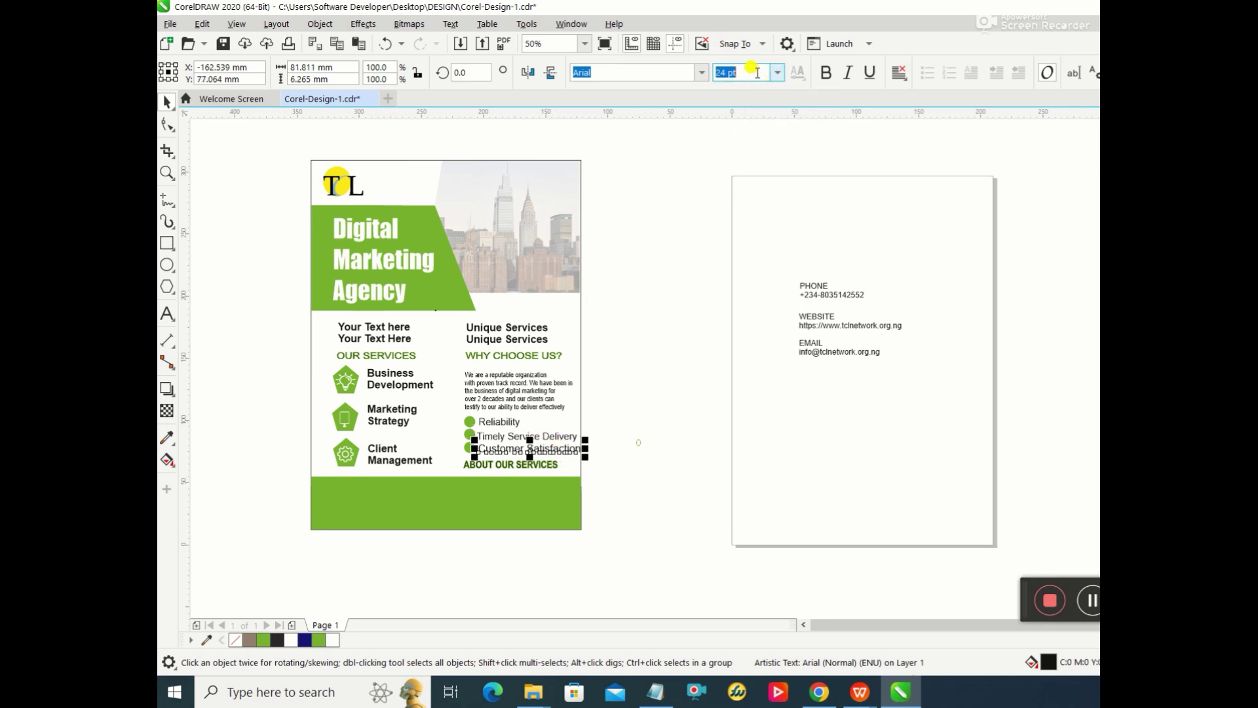
text(22)
key(Return)
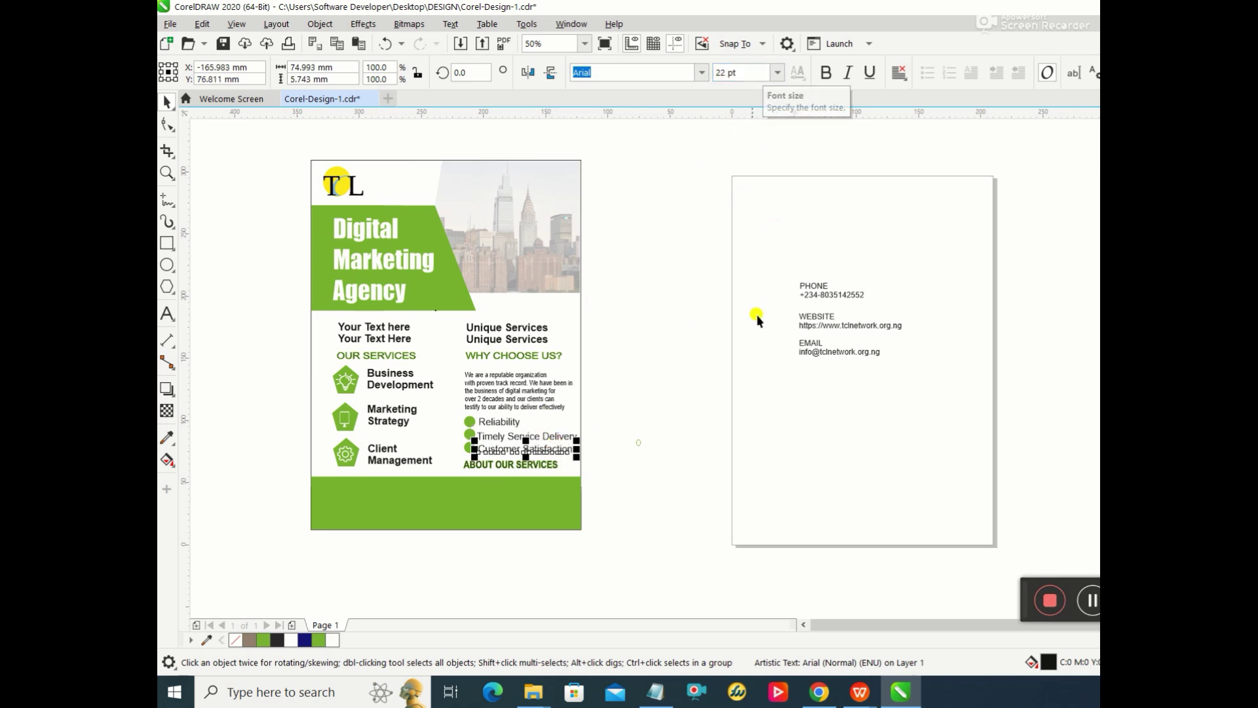
Step: Nudge the Reliability, Timely Service Delivery and Customer Satisfaction texts slightly left and down to line up with their green bullets
click(498, 419)
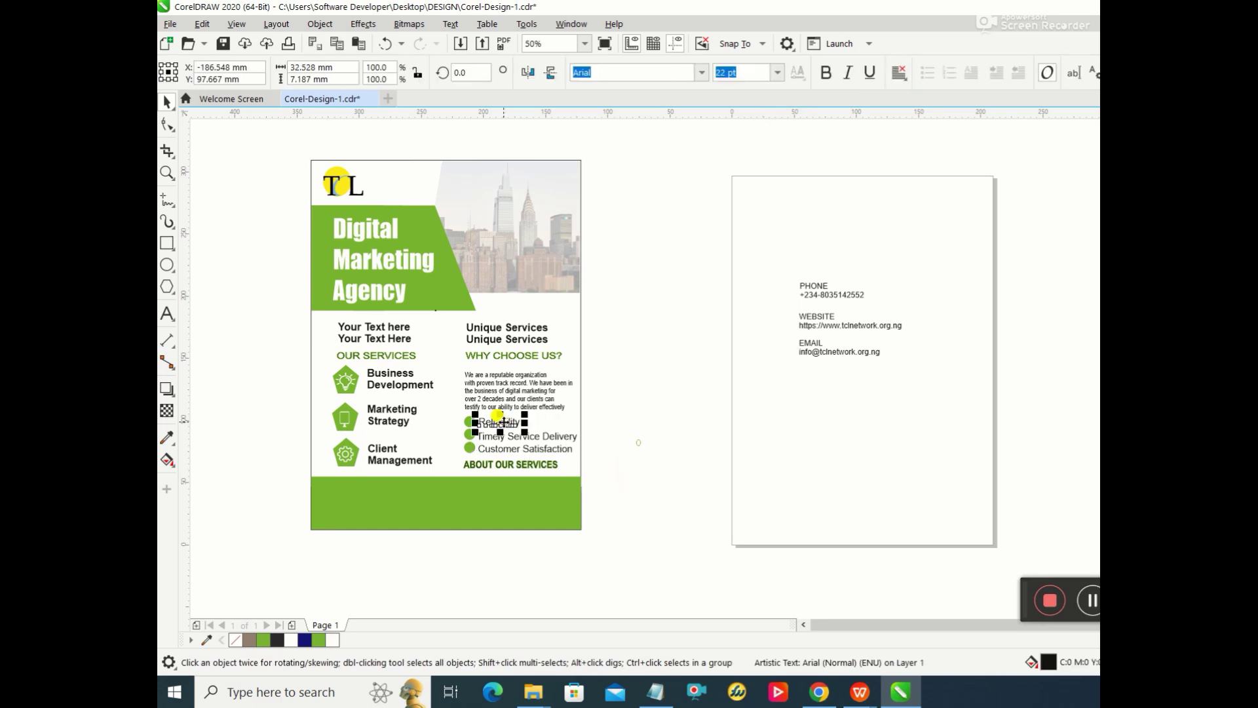
drag(503, 423, 516, 435)
click(725, 464)
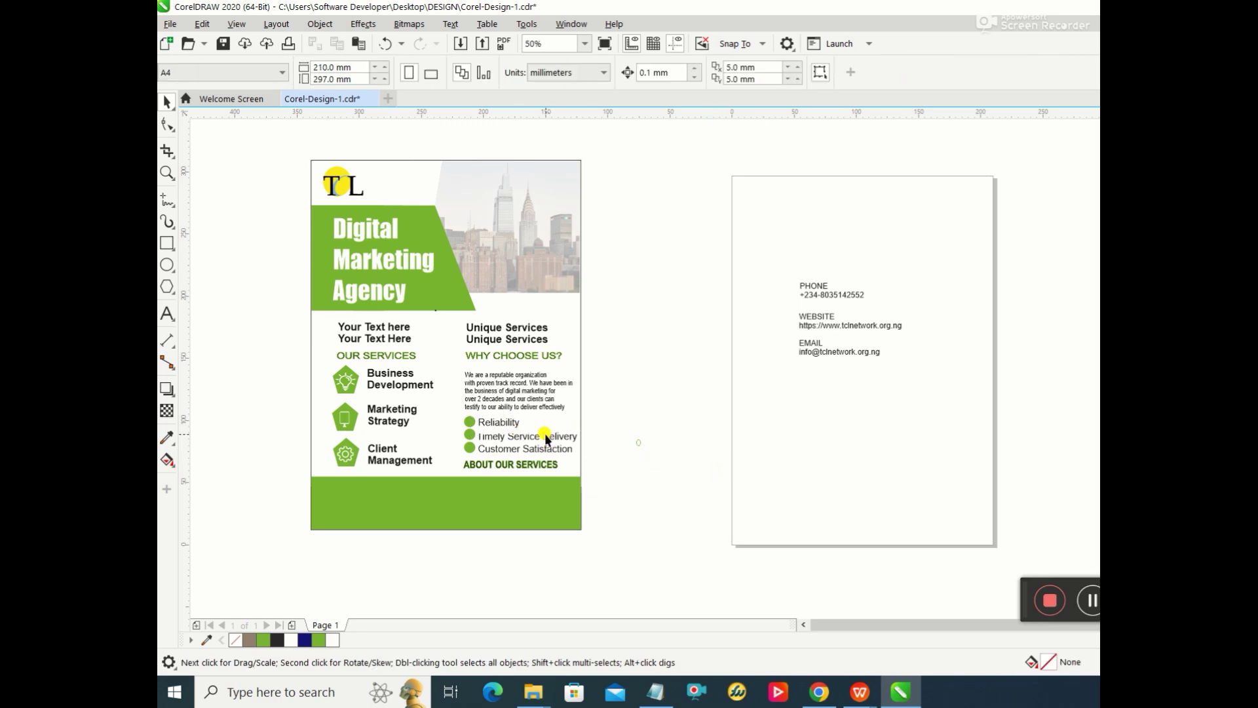
click(511, 423)
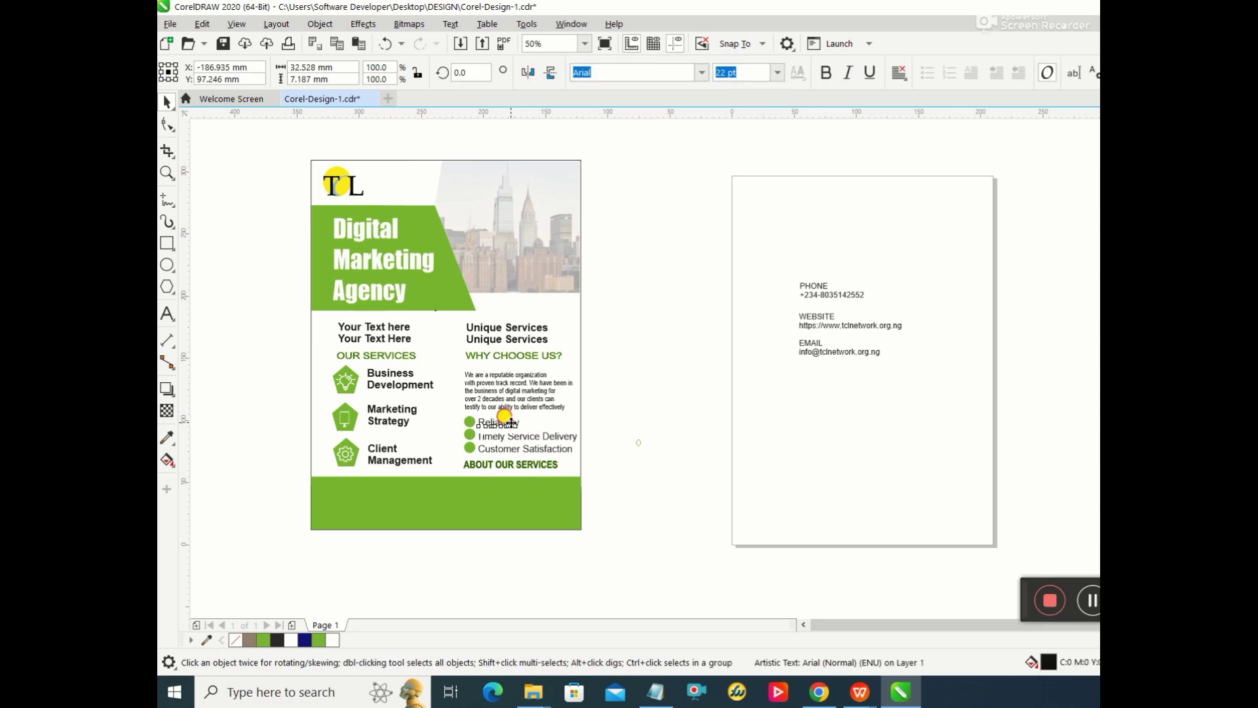
drag(510, 423, 558, 452)
click(661, 432)
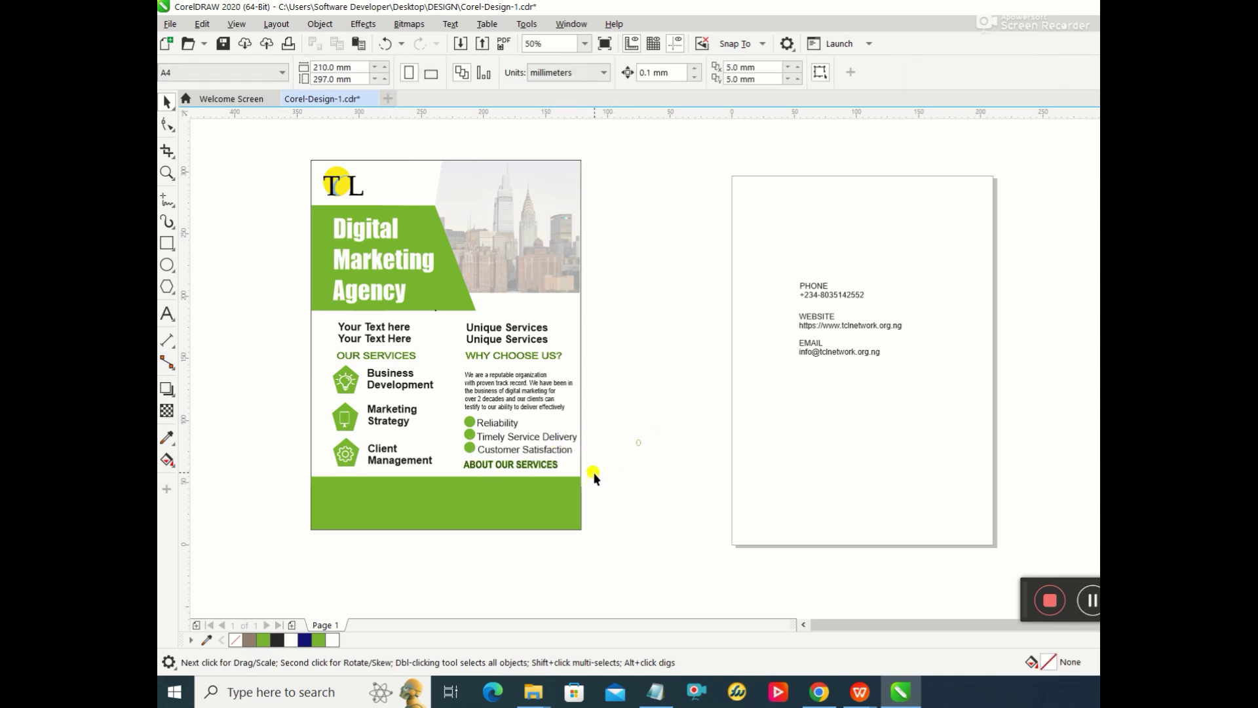
click(524, 448)
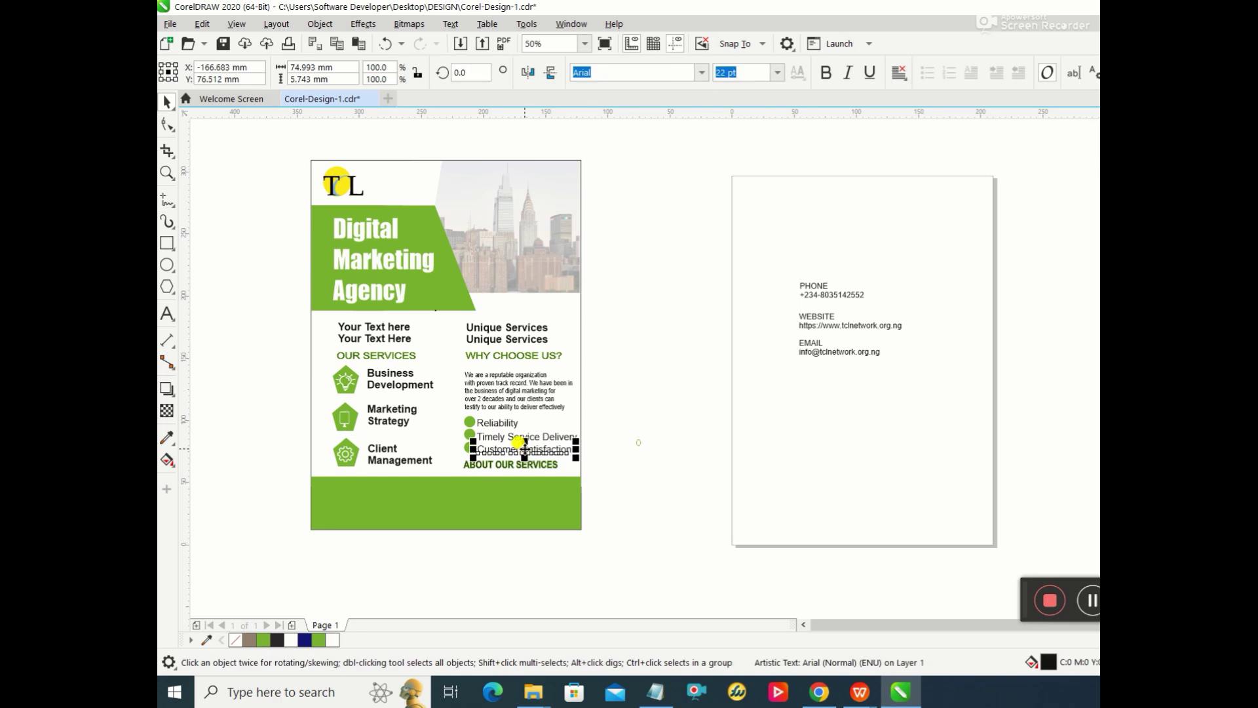
click(614, 441)
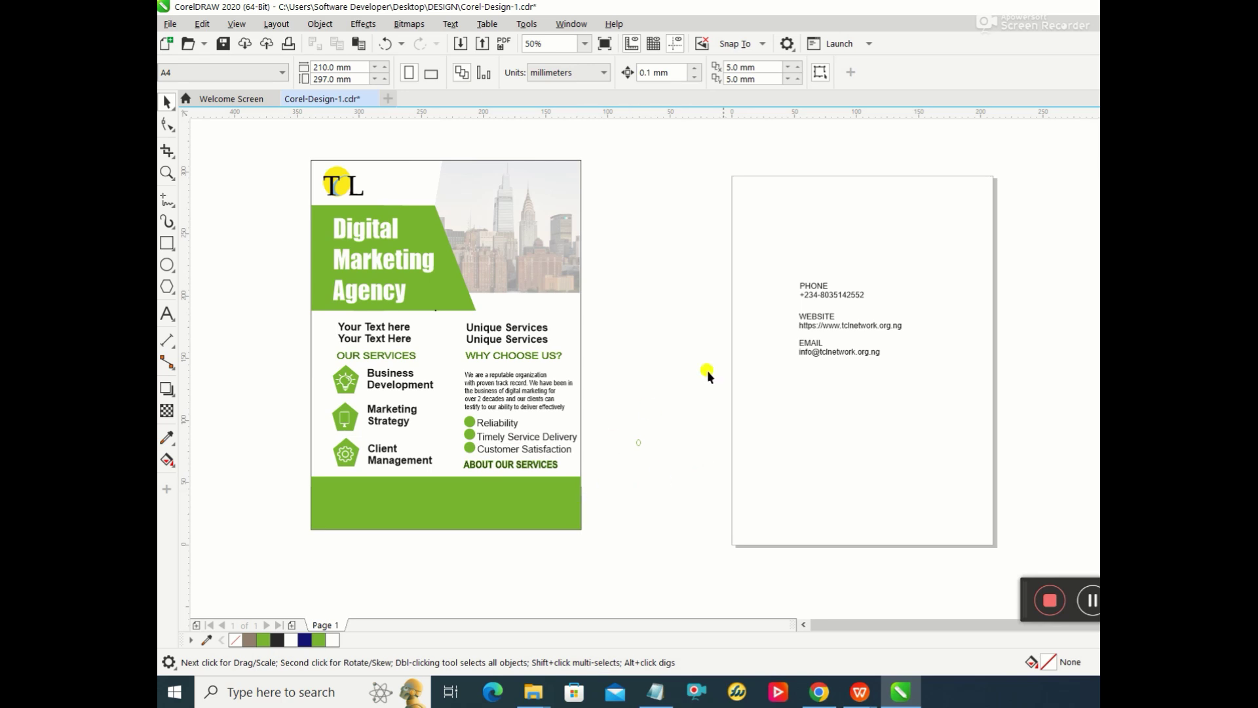
click(823, 289)
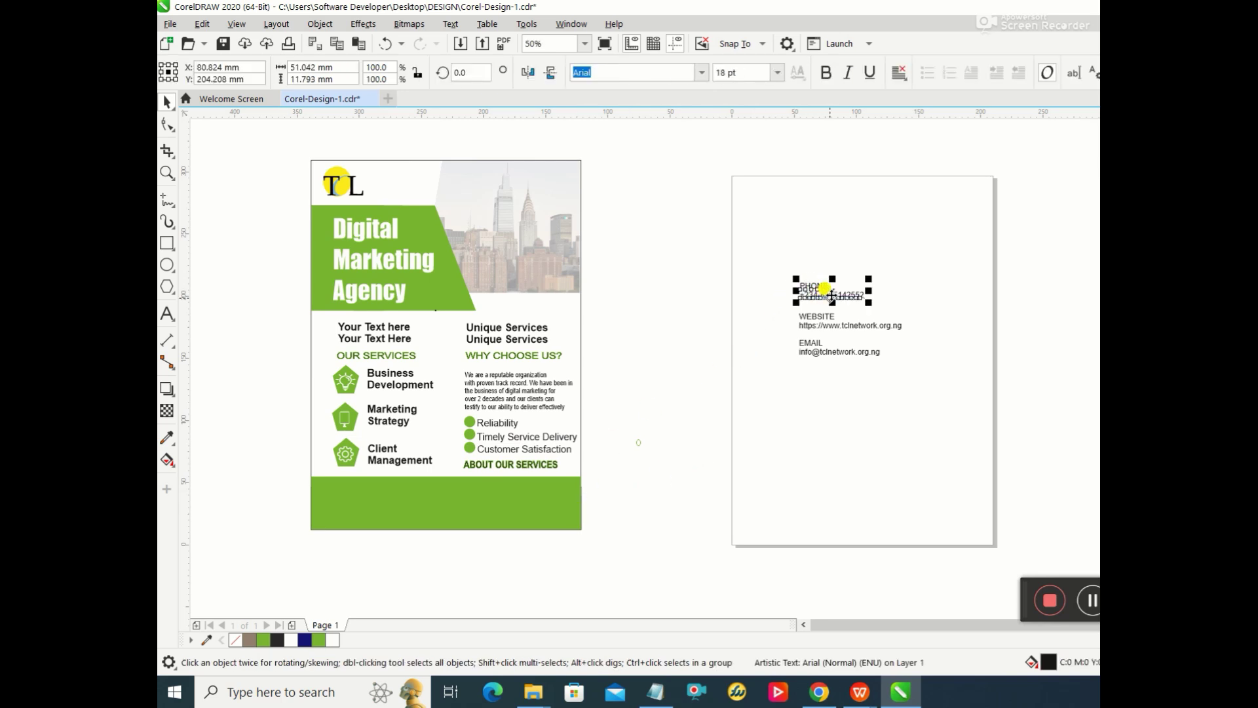
drag(831, 294, 512, 499)
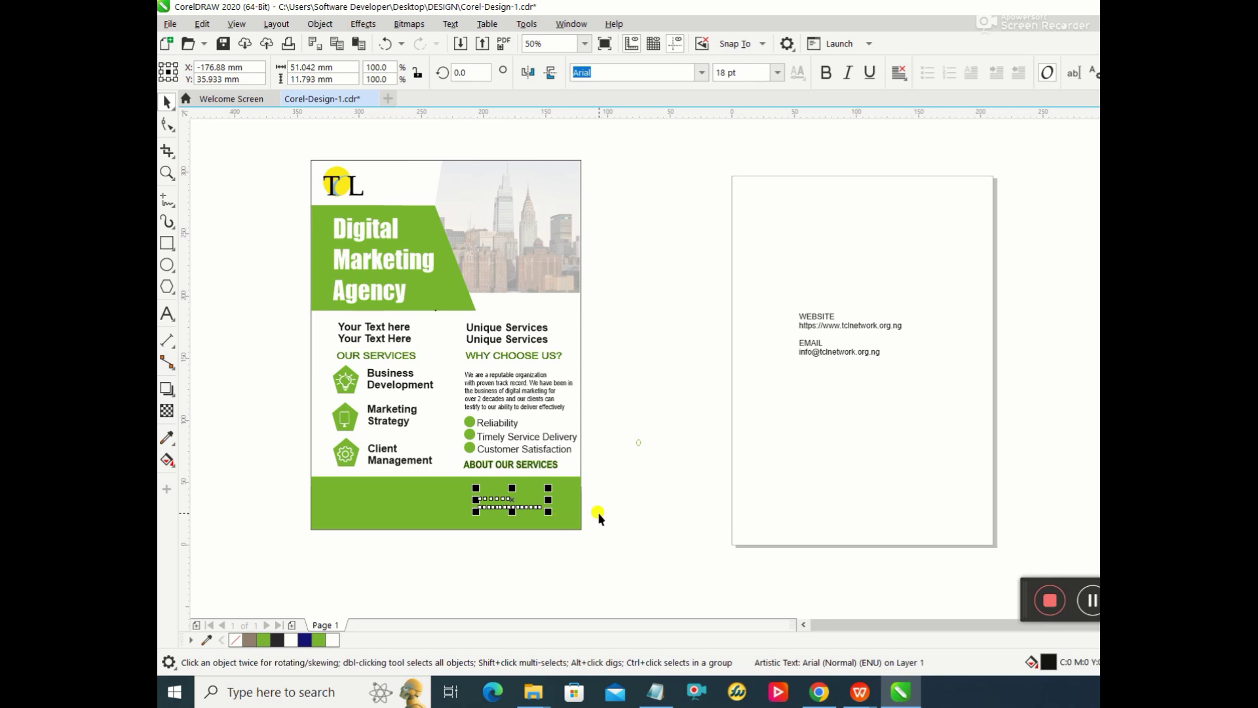
click(599, 518)
click(510, 502)
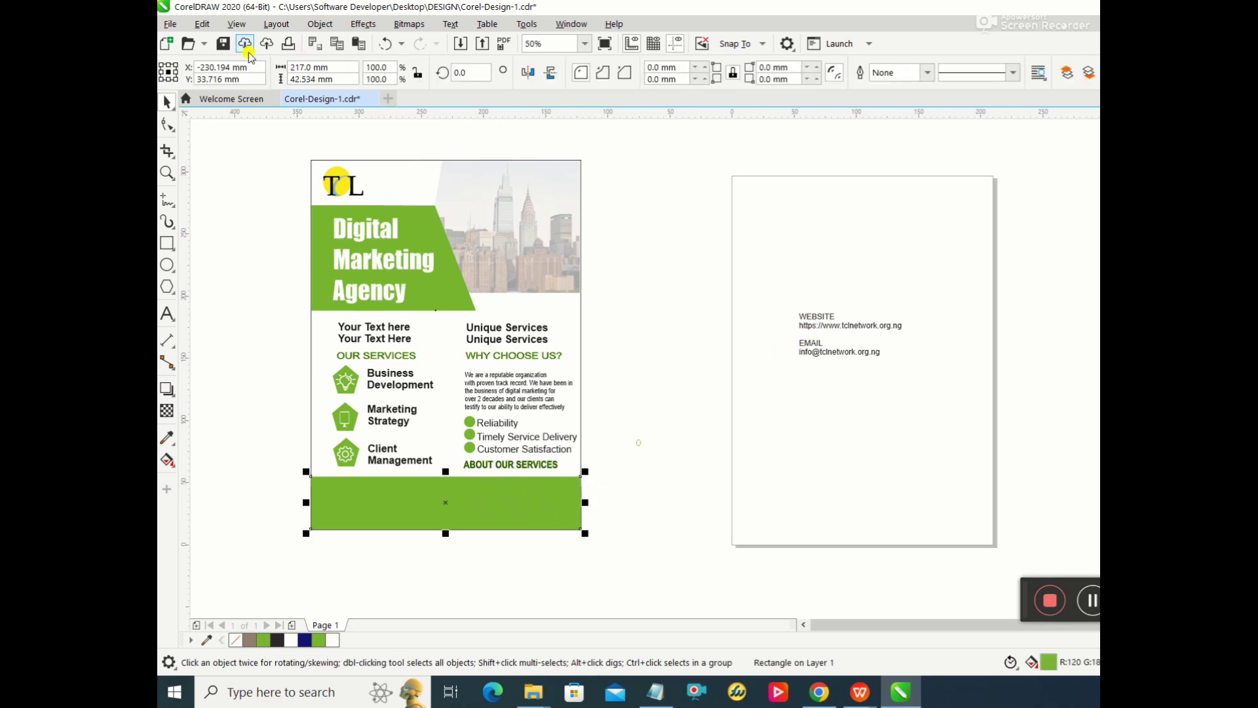
click(387, 44)
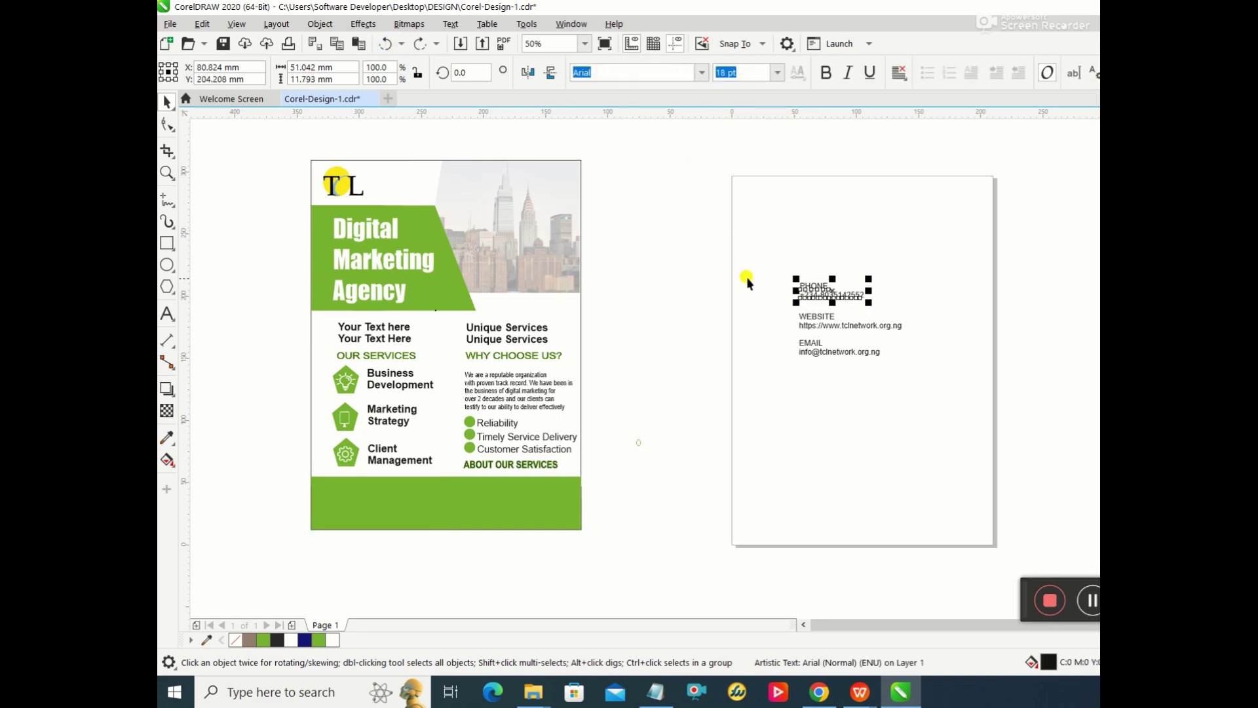
drag(824, 295, 536, 510)
right_click(536, 510)
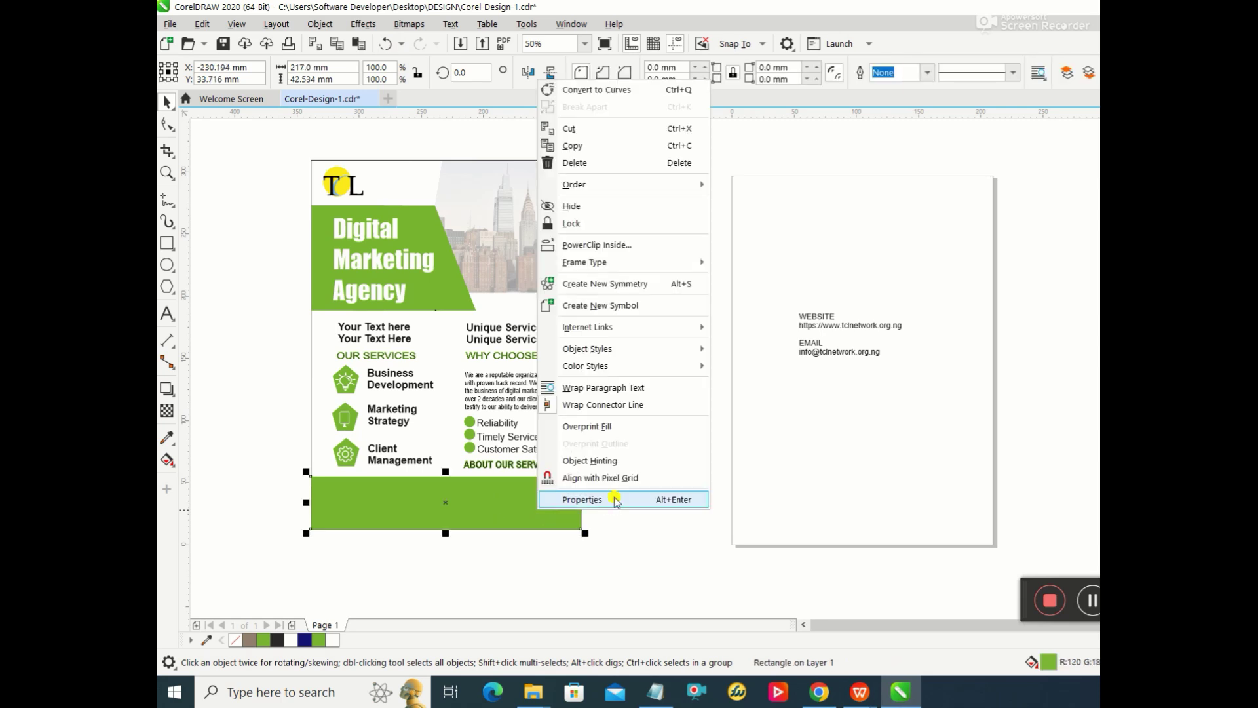
mouse_move(574, 184)
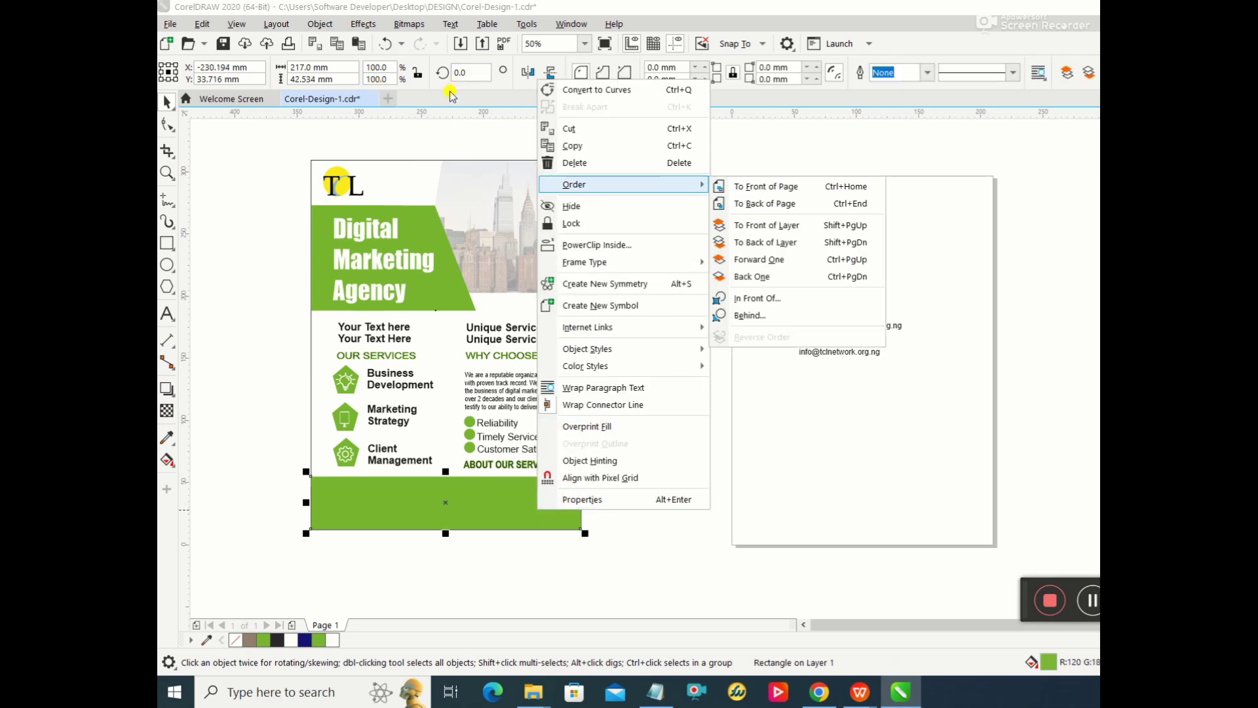
click(385, 46)
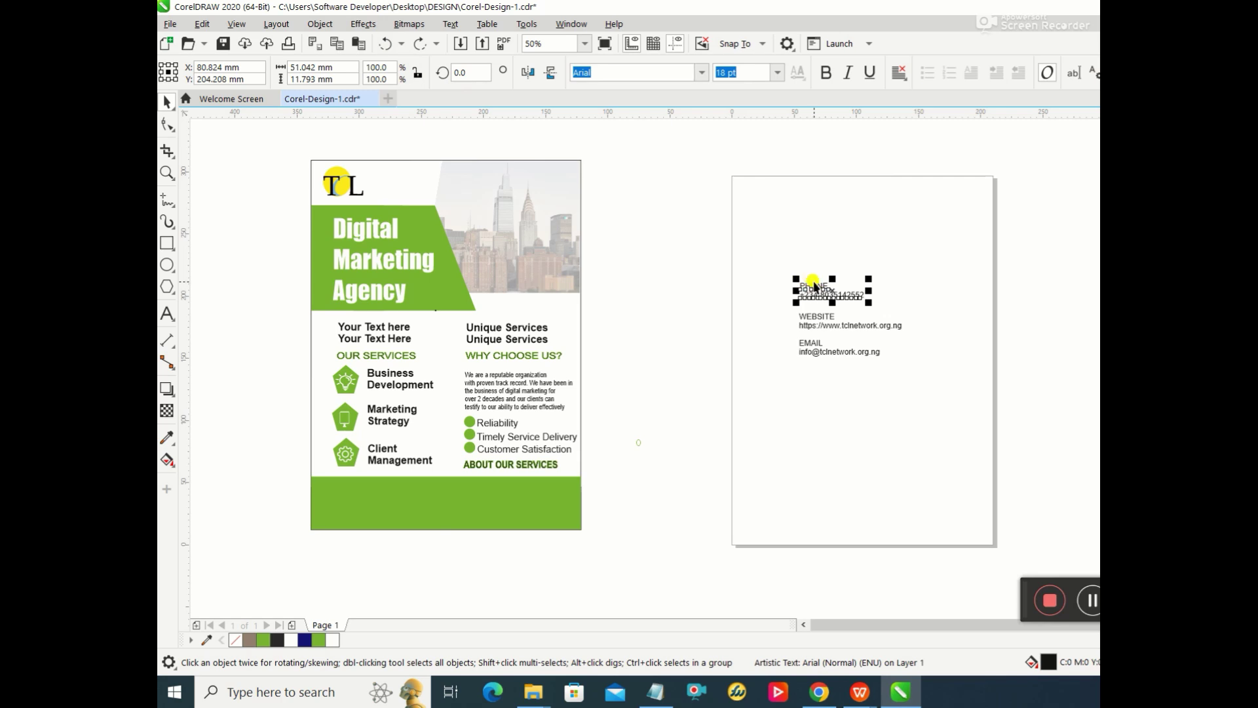
click(916, 293)
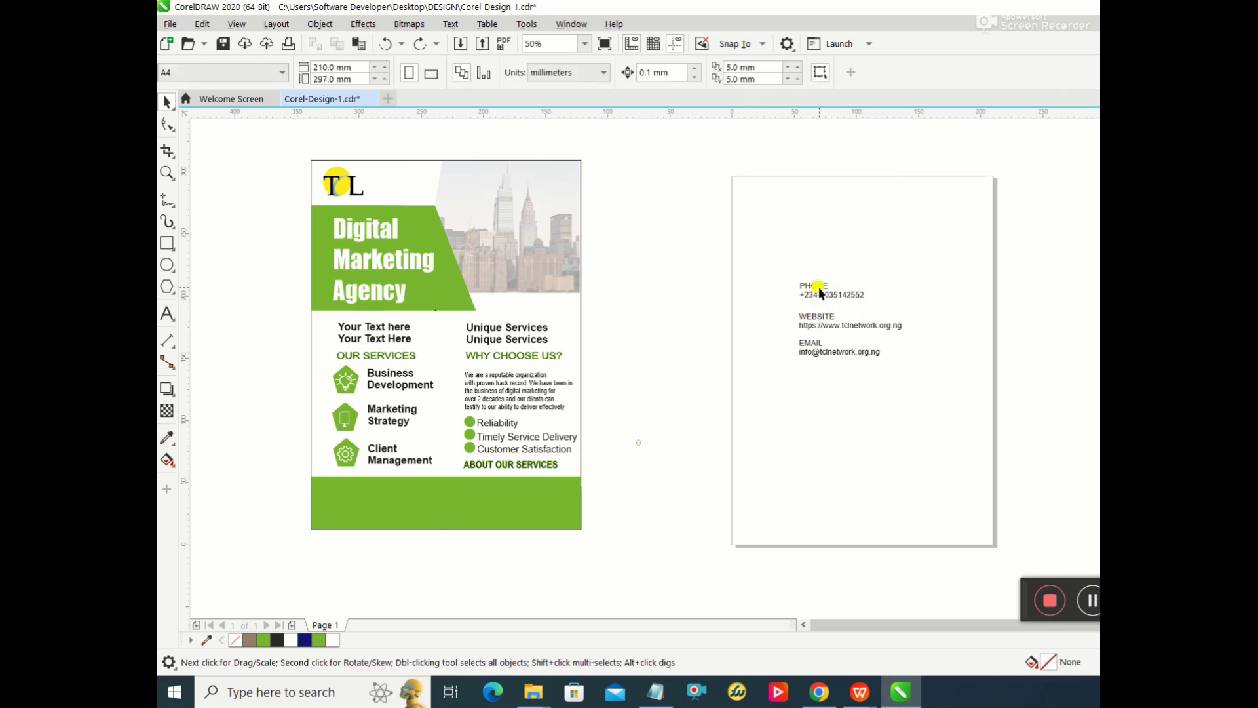
Step: Place the phone details at the left end of the green footer, around X -298 mm, Y 35 mm, in front of the page
click(812, 294)
drag(813, 294, 494, 503)
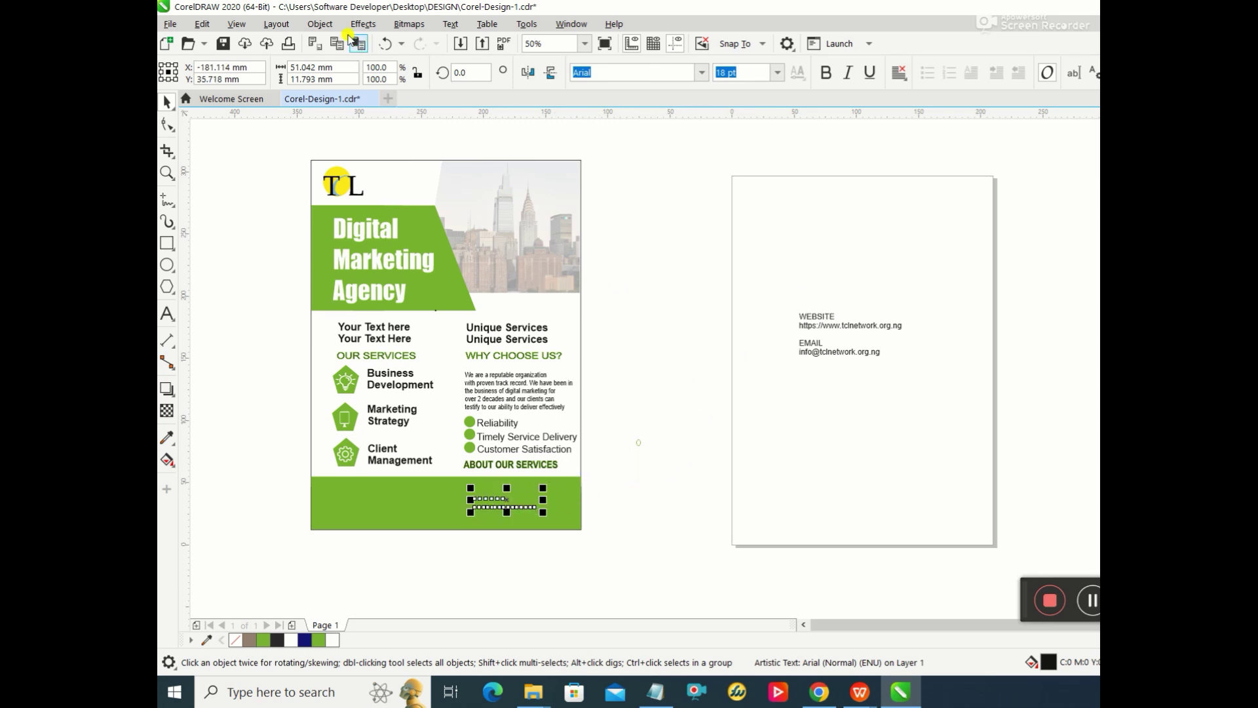
click(320, 25)
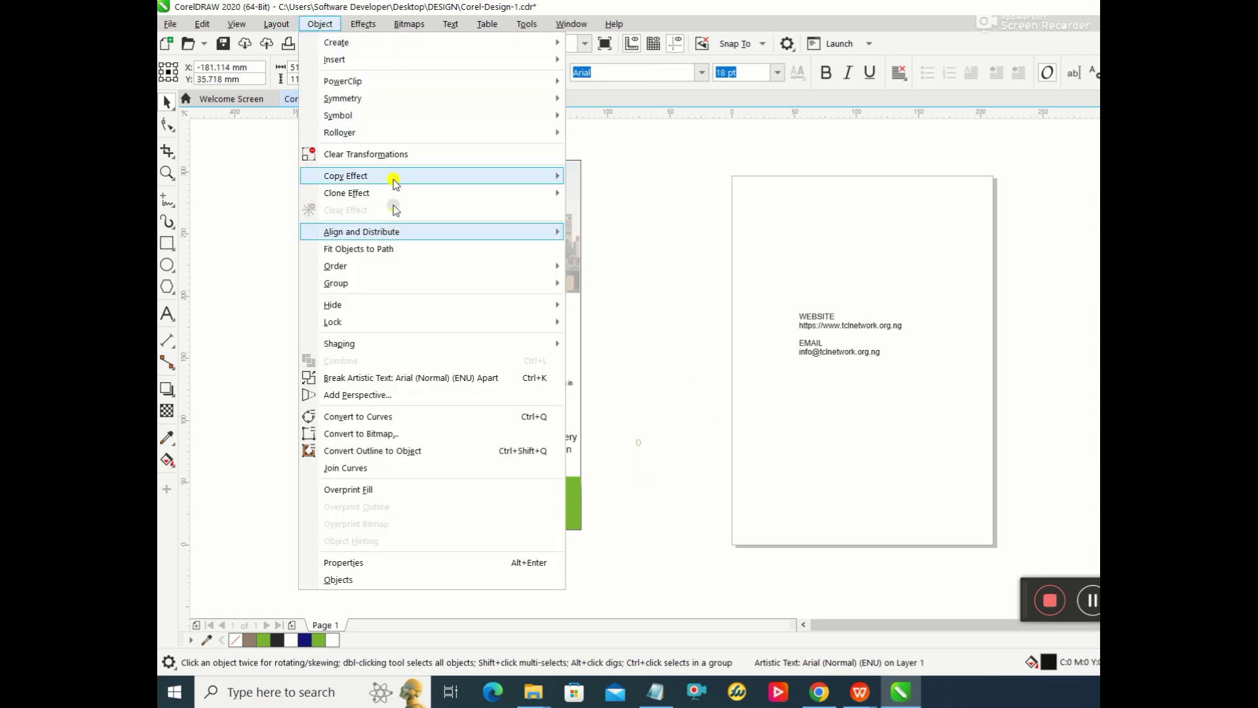
mouse_move(360, 278)
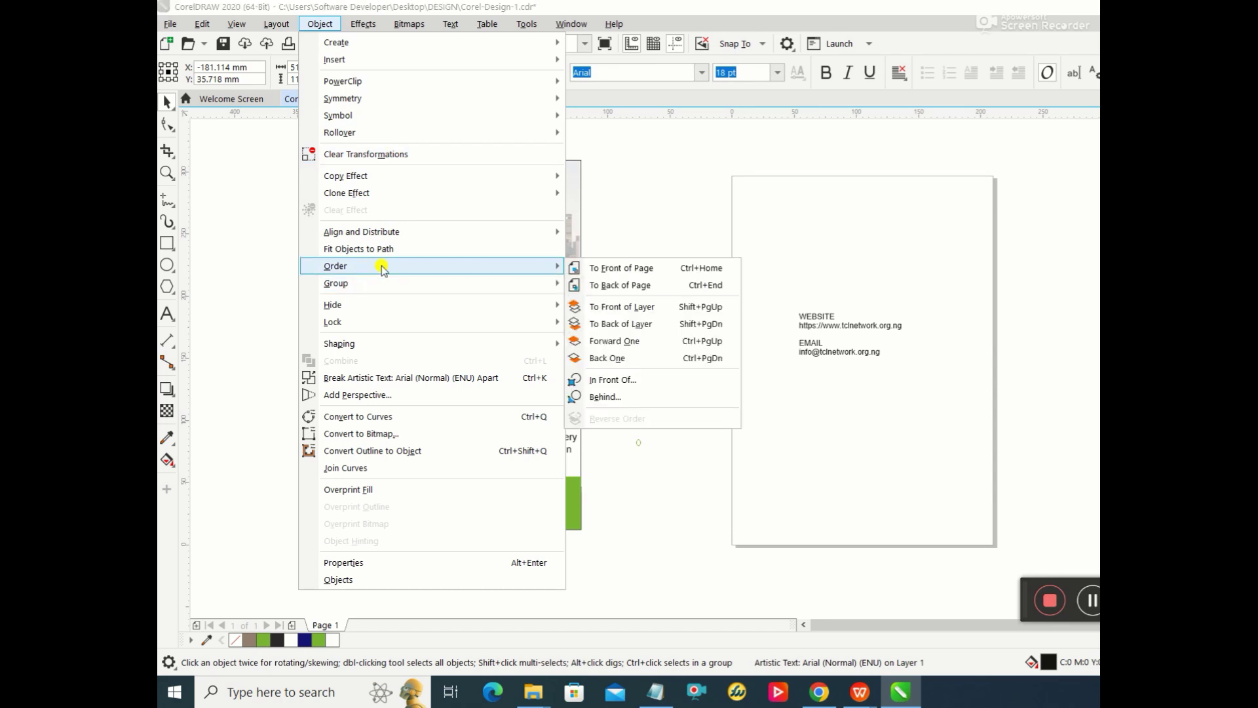
click(578, 266)
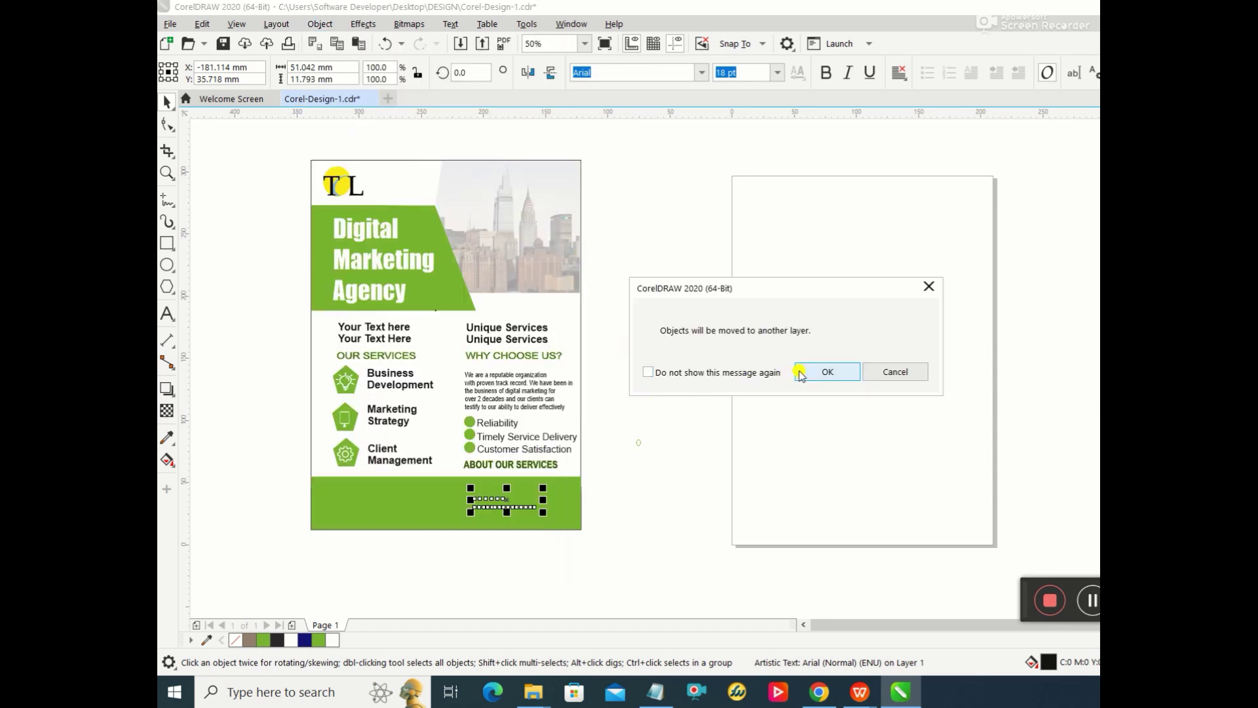
click(801, 373)
click(720, 467)
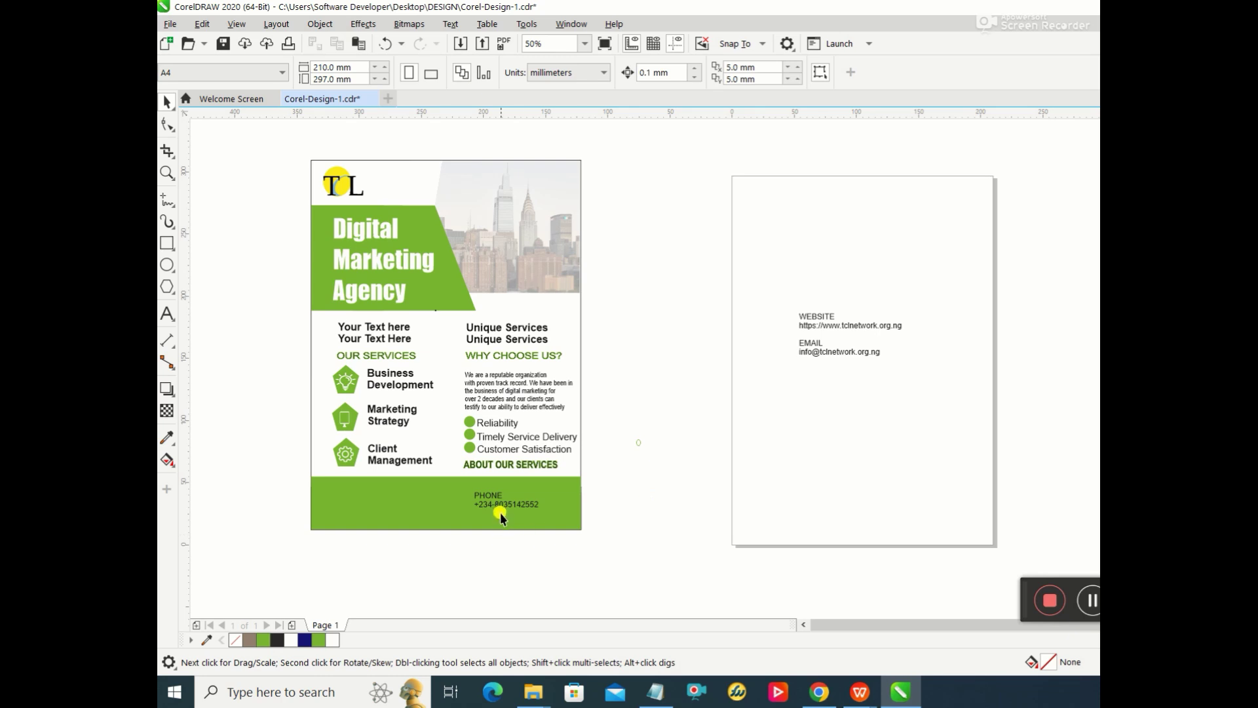
drag(501, 512, 363, 500)
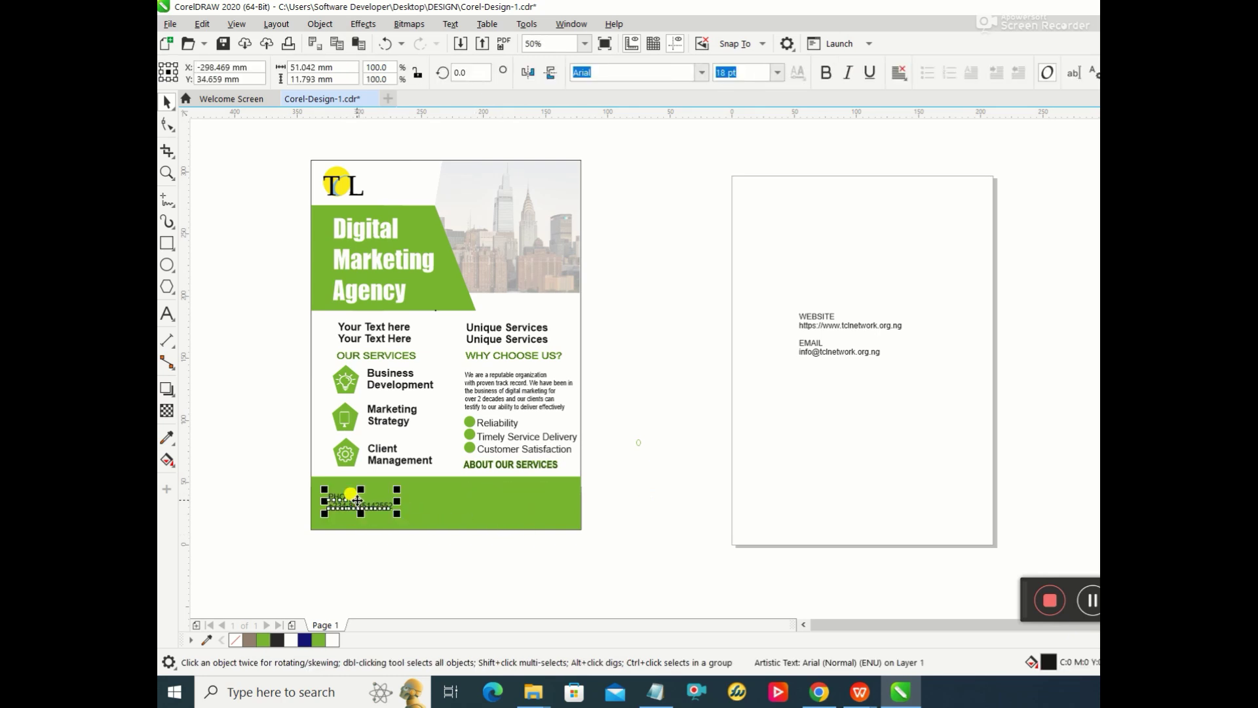
click(643, 481)
Step: Delete the e-mail heading and address from the website text block, keeping only the website lines
click(819, 316)
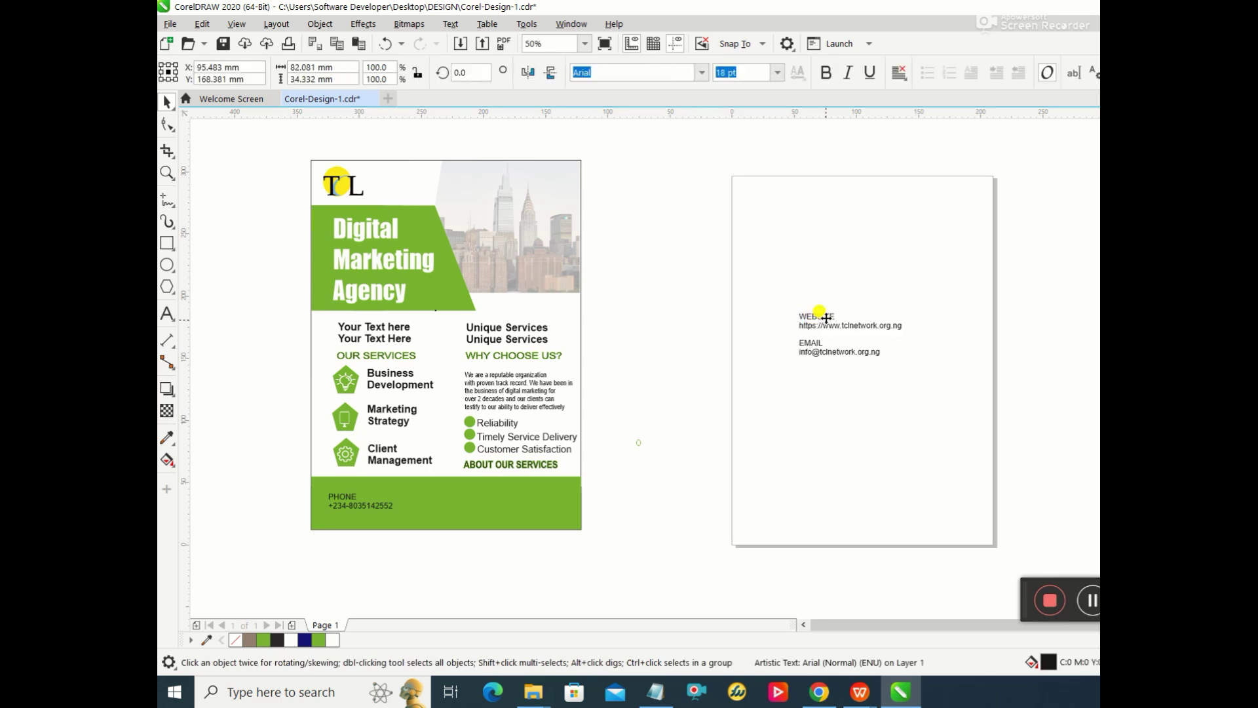
double_click(878, 354)
drag(878, 354, 782, 342)
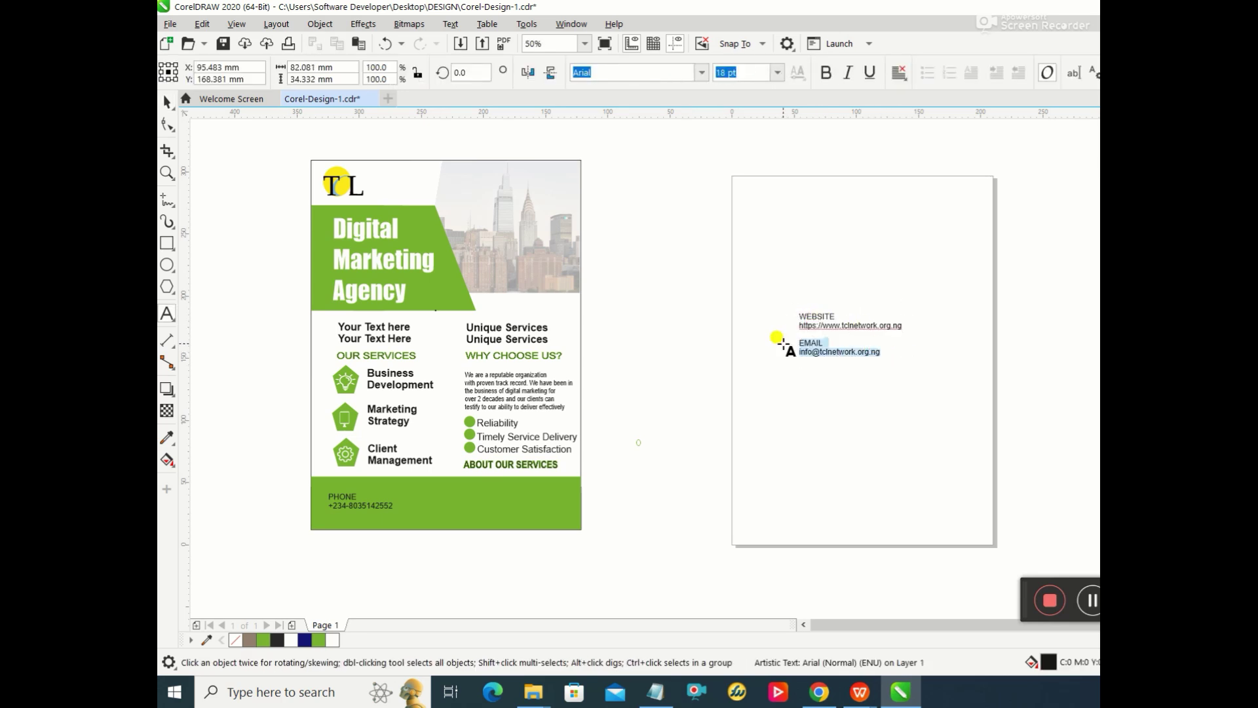
key(Delete)
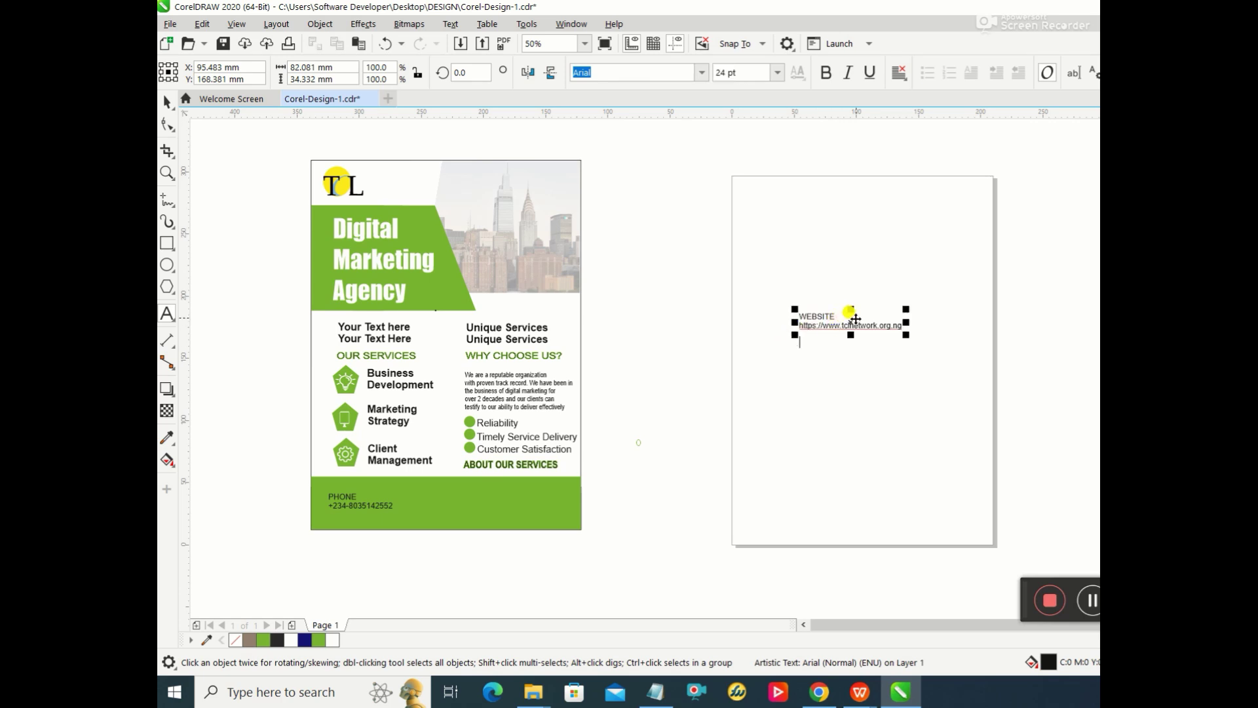
drag(853, 322, 456, 502)
click(565, 510)
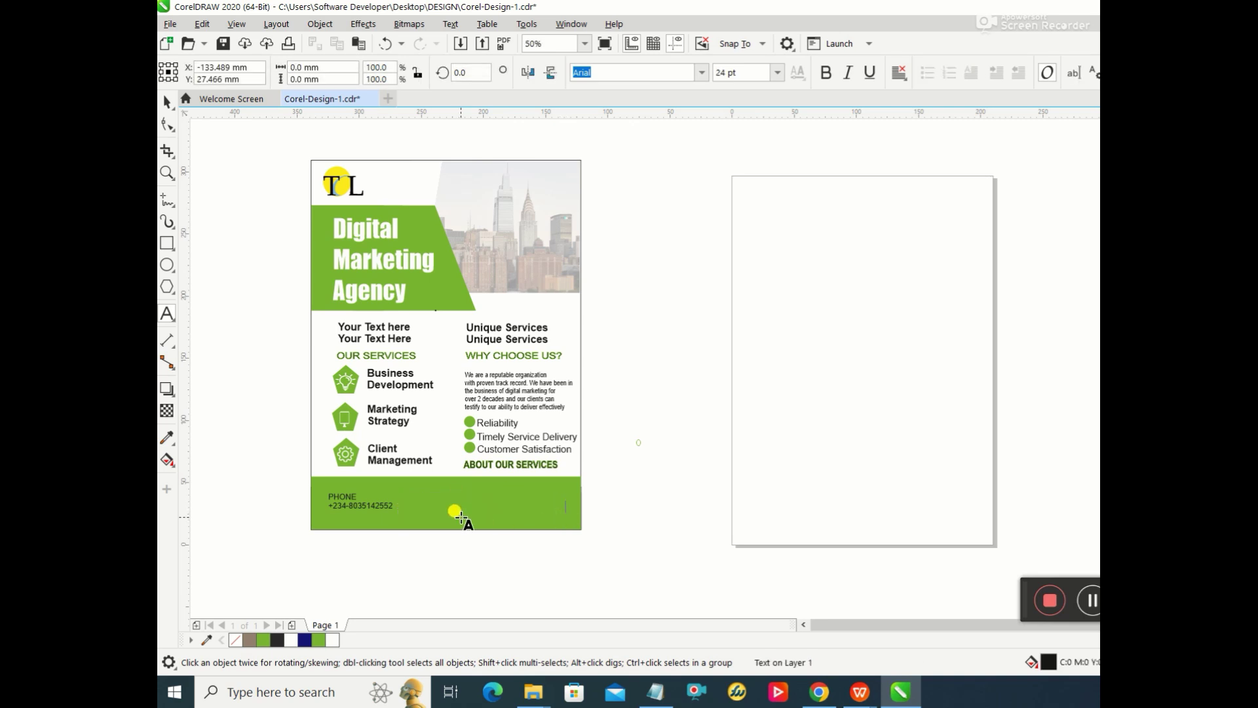
click(385, 43)
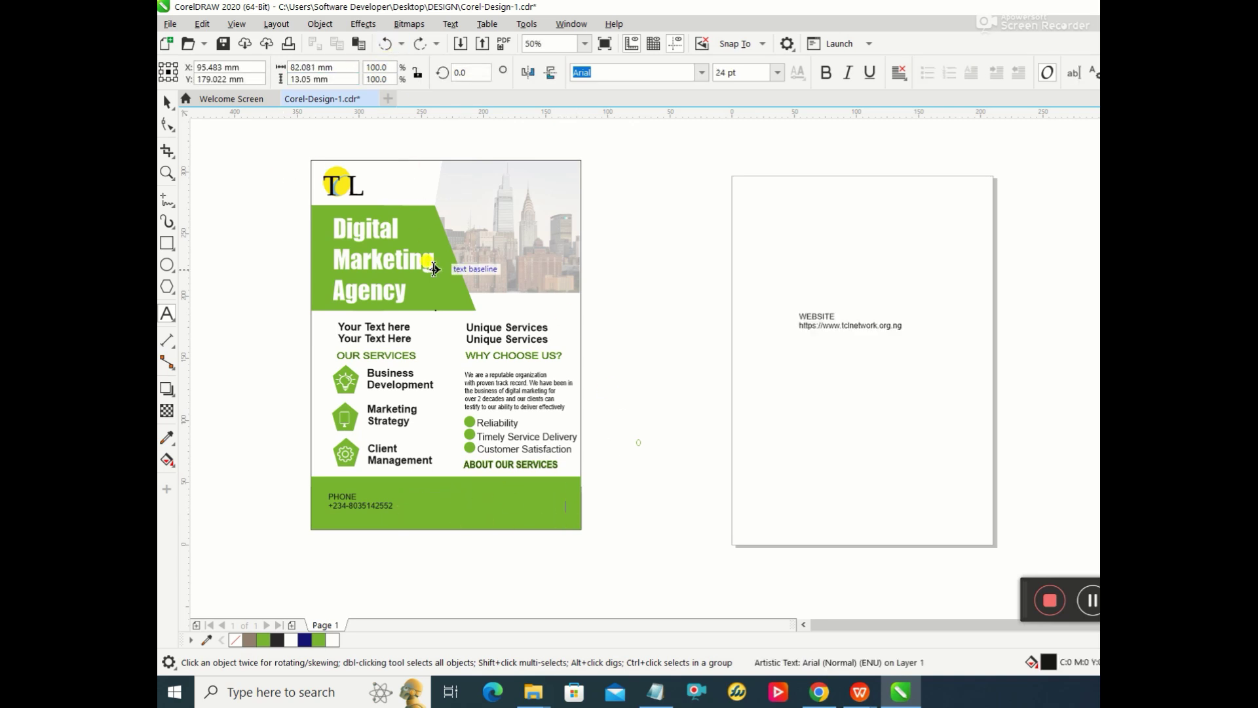
Step: Place the website details beside the phone details on the green footer, around X -223 mm, Y 34 mm, in front of the page
click(811, 316)
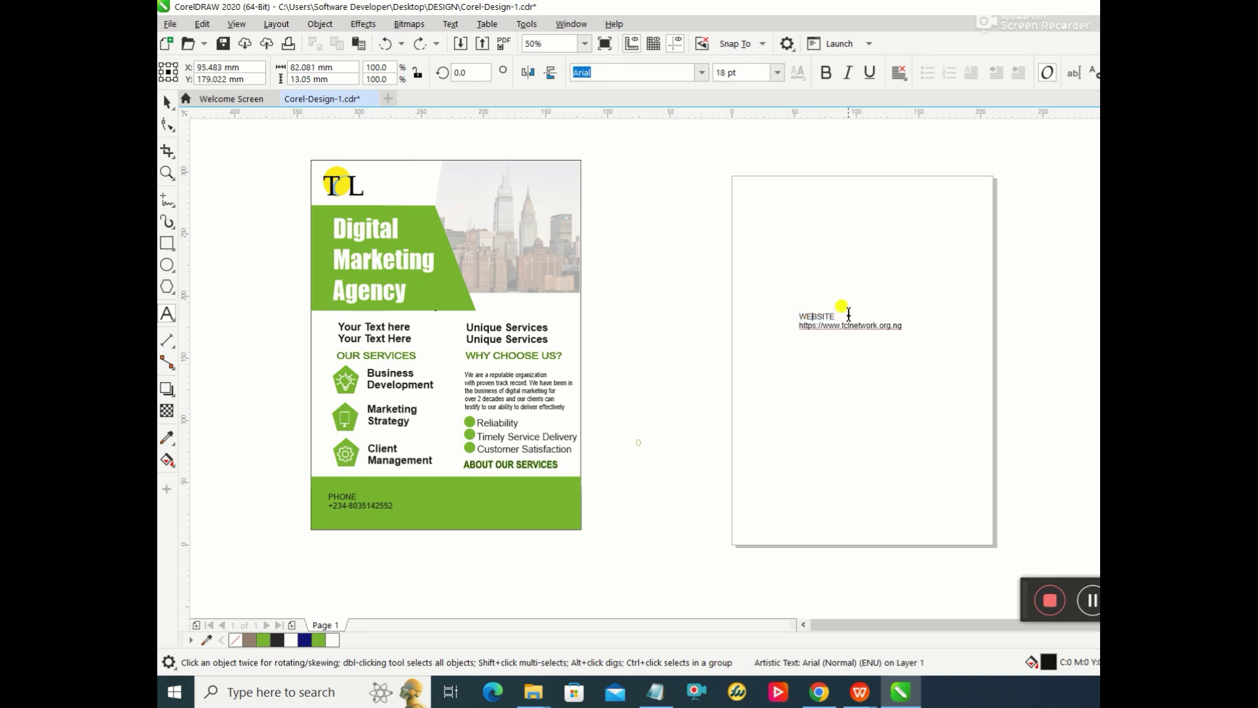
drag(851, 326, 458, 502)
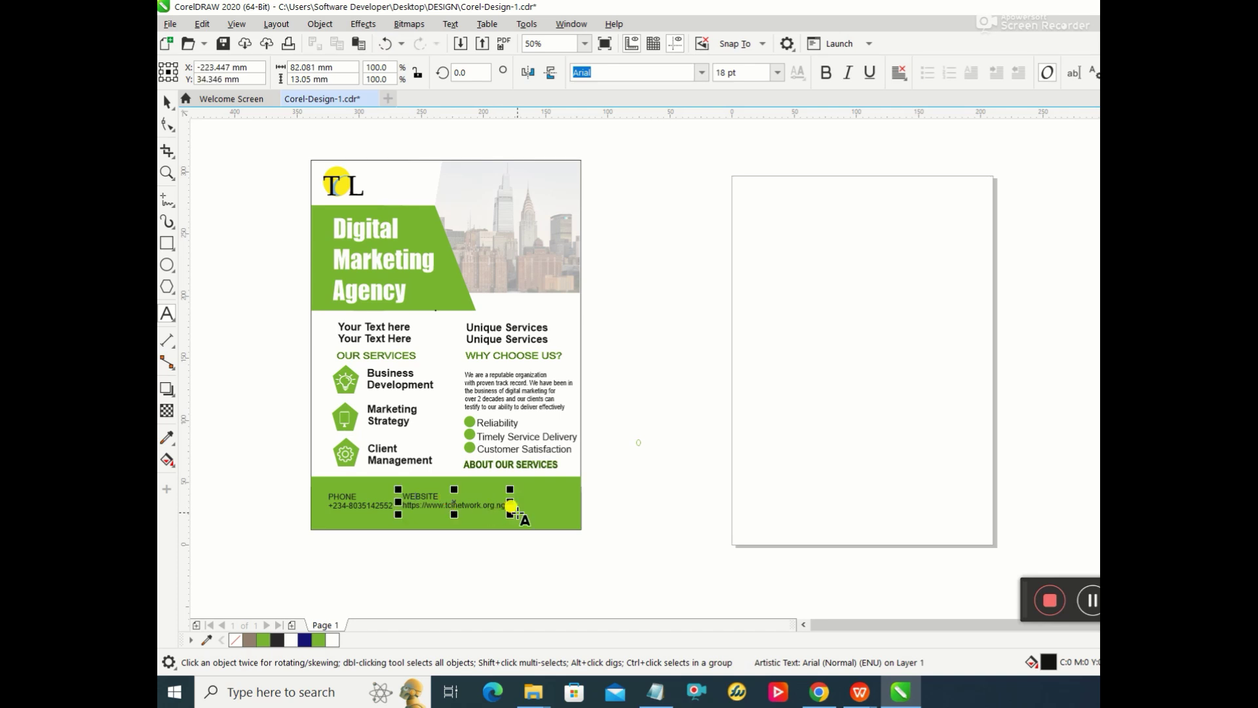
click(320, 24)
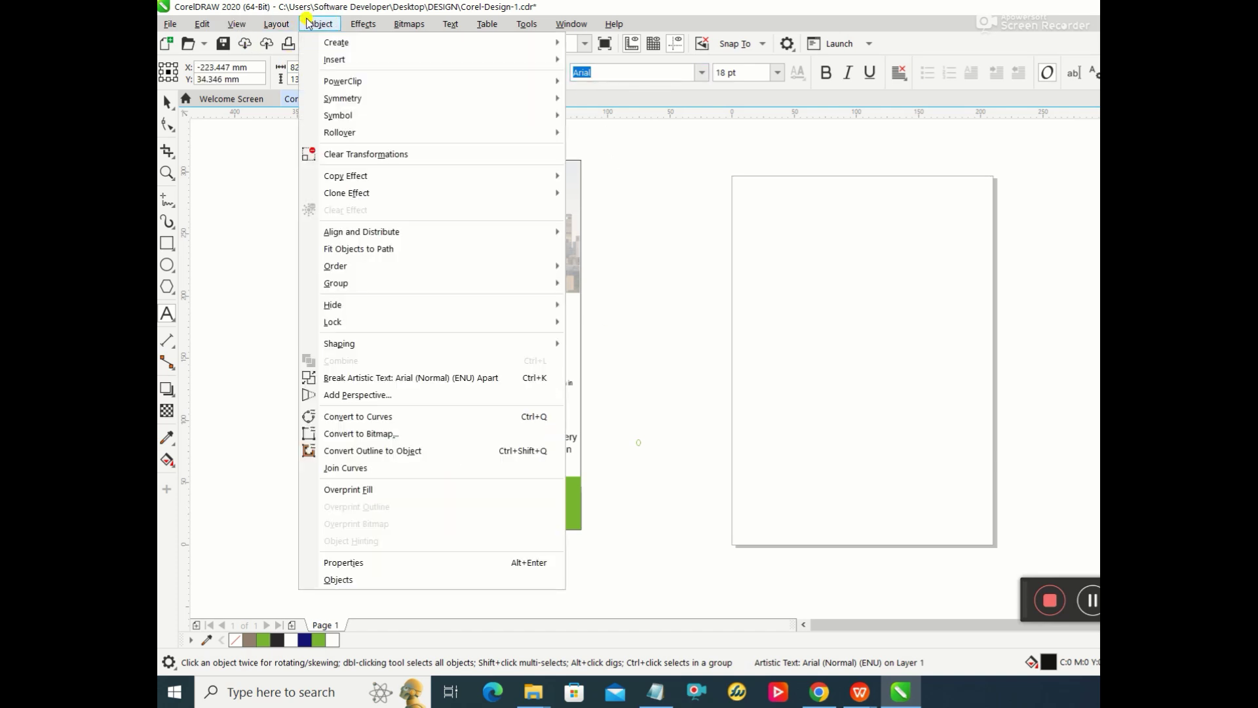
mouse_move(419, 267)
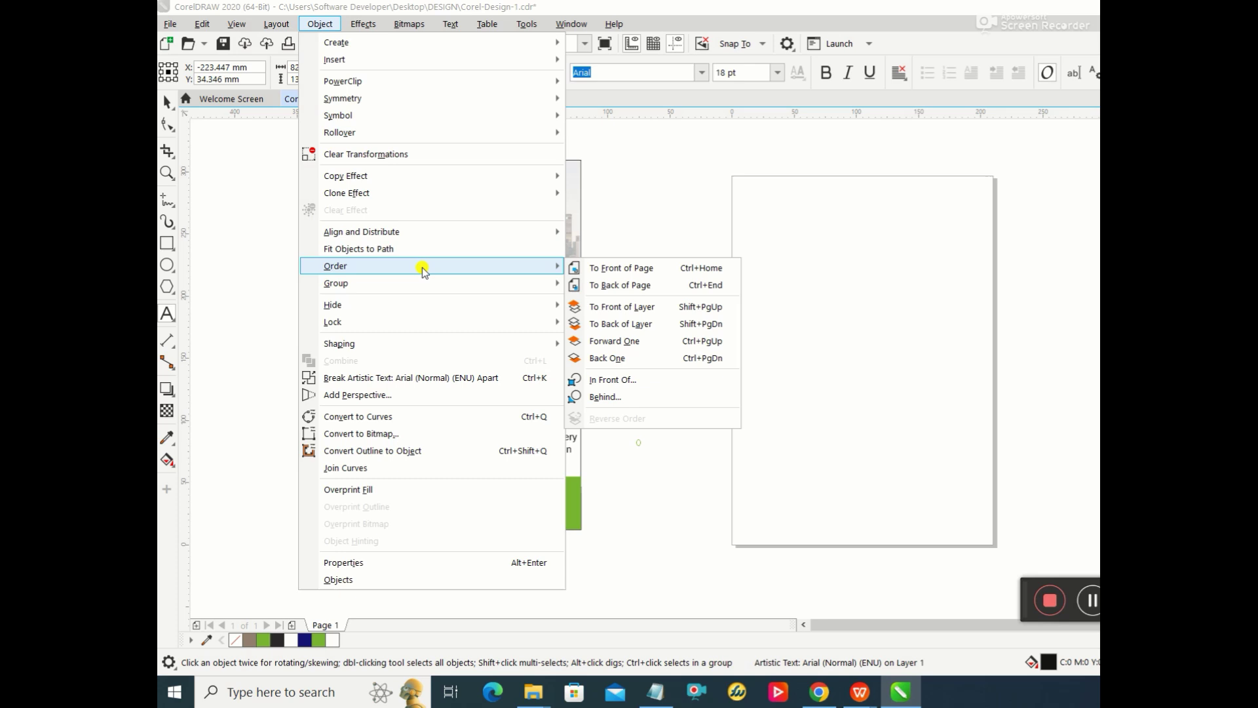
click(599, 266)
click(828, 369)
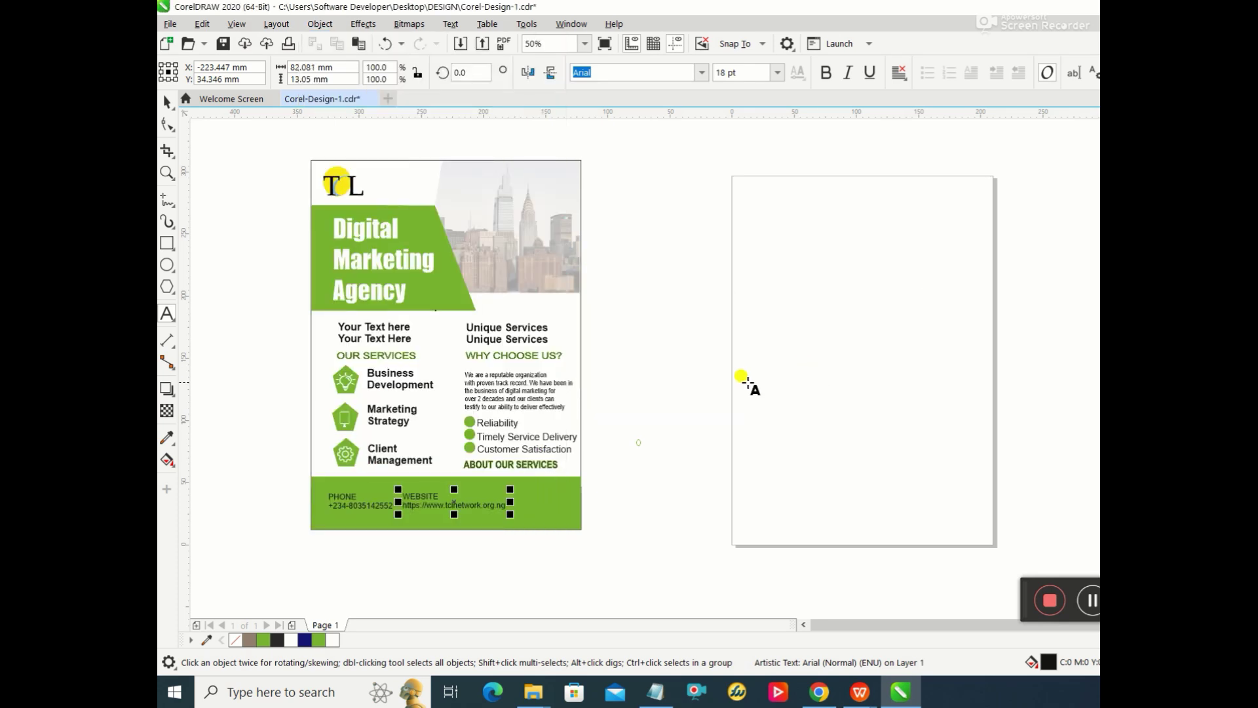
Step: Shift the phone details slightly left on the footer and the website details to around X -230 mm, Y 34 mm
click(354, 503)
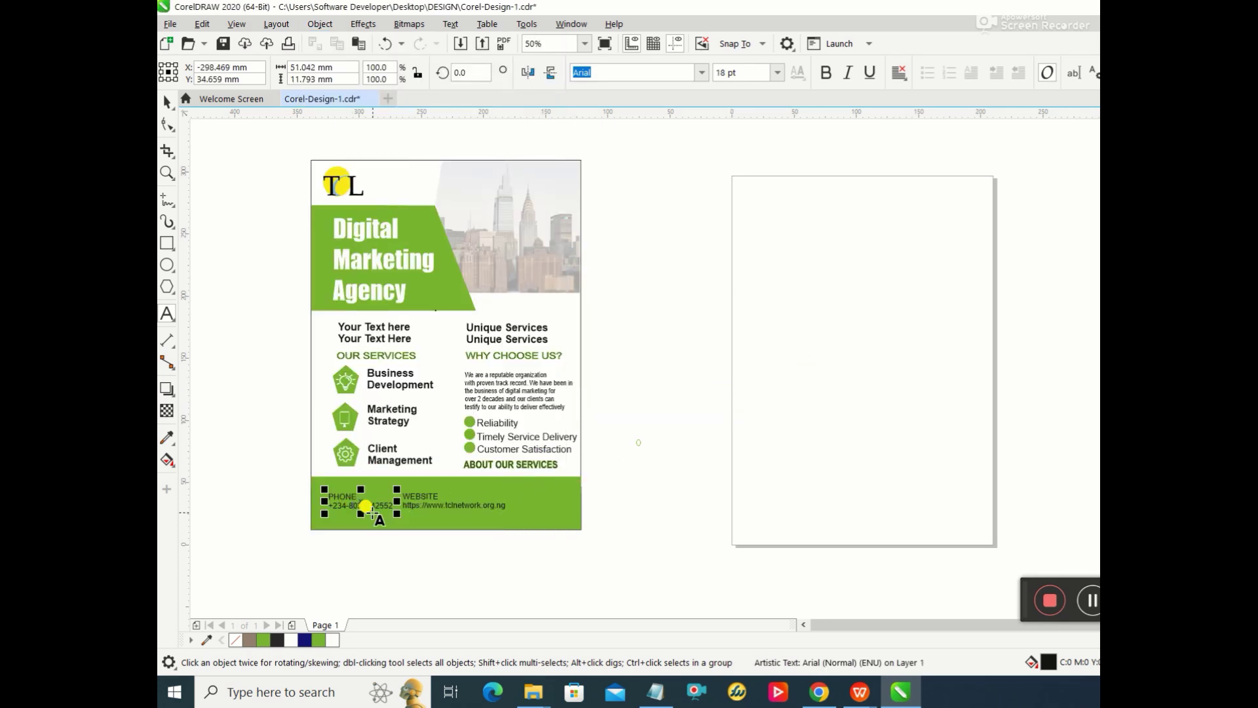
drag(359, 502, 355, 501)
click(415, 502)
click(442, 505)
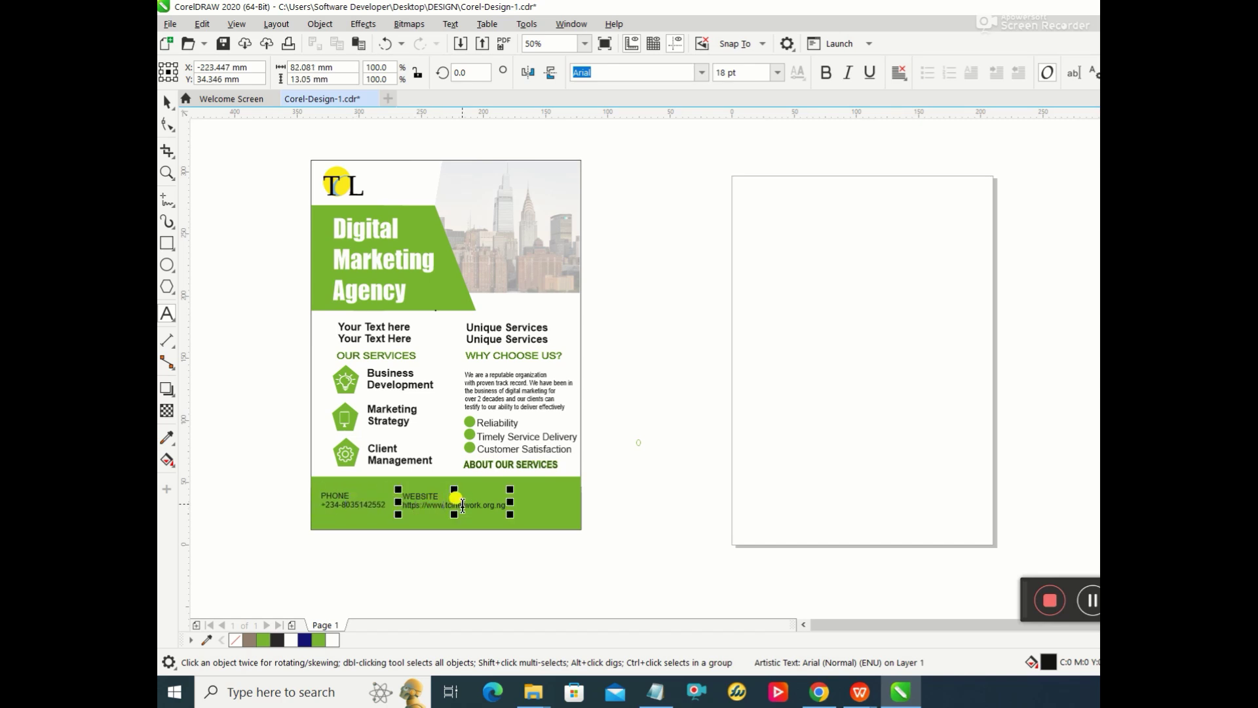
drag(472, 505, 462, 505)
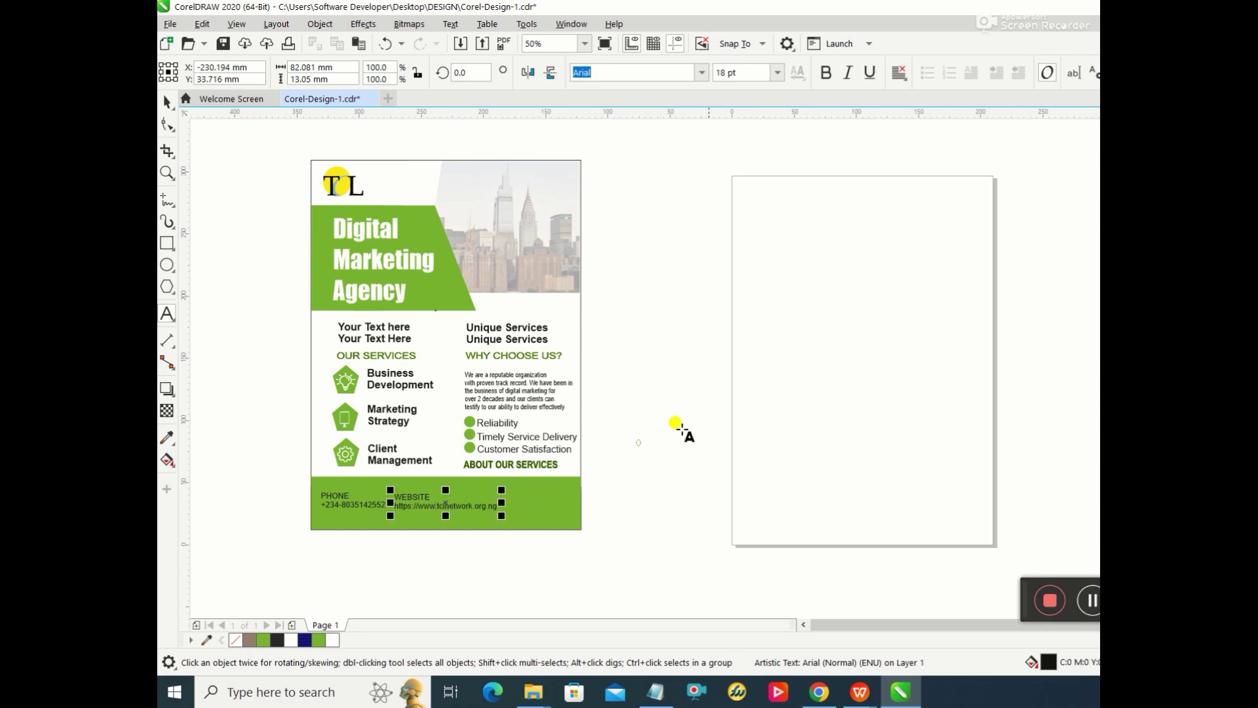
Step: Add a two-line text with the heading "Email" and the agency's e-mail address, and place it on the green footer around X -138 mm, Y 34 mm
click(168, 314)
click(770, 321)
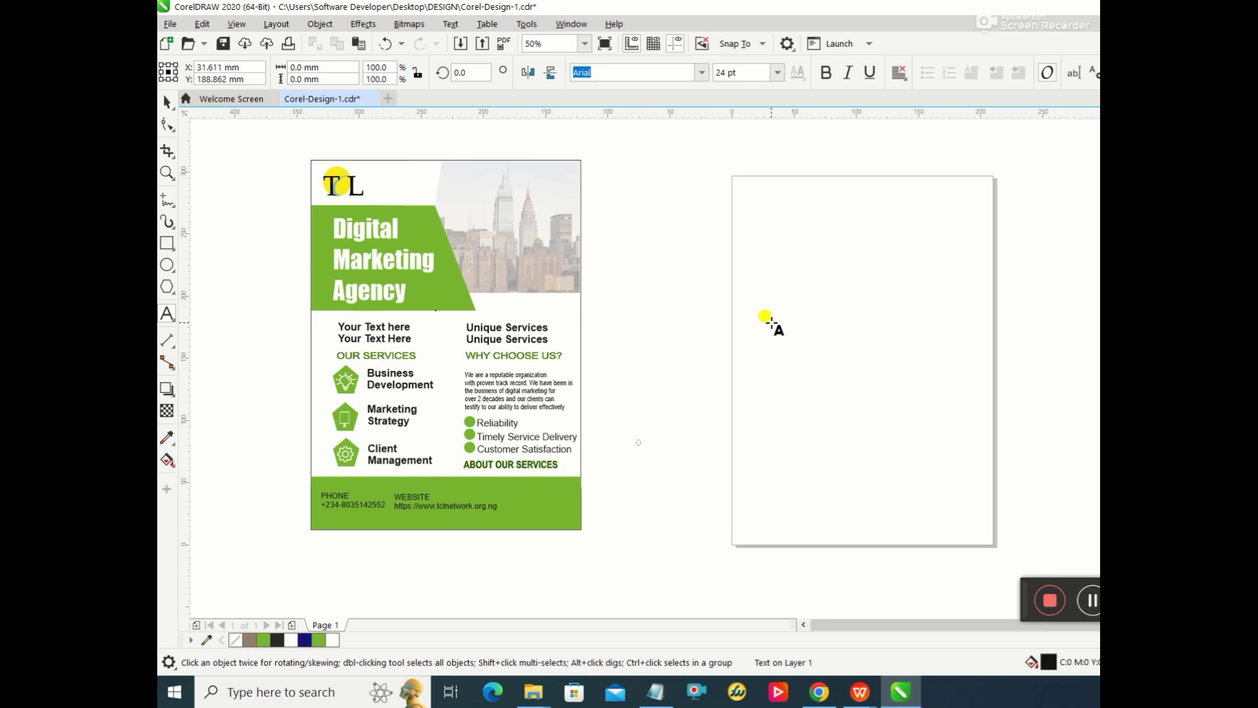
text(Email)
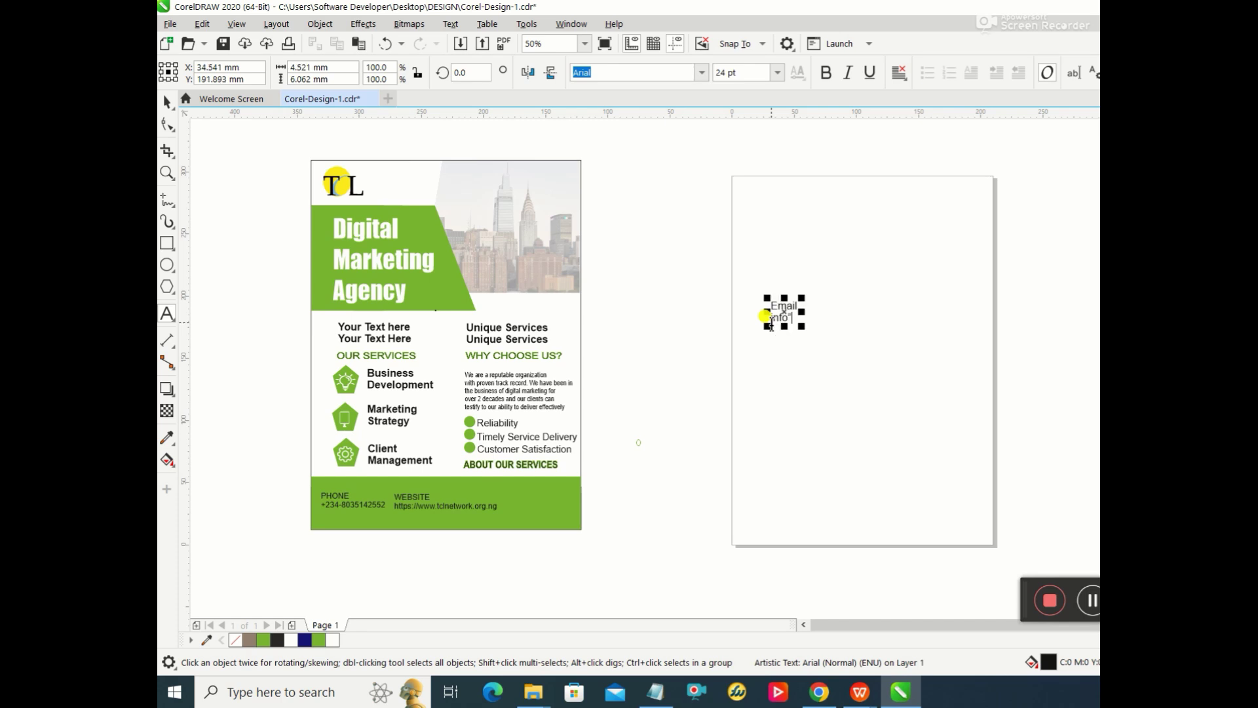
key(BackSpace)
text(@tclnetwork.org.ng)
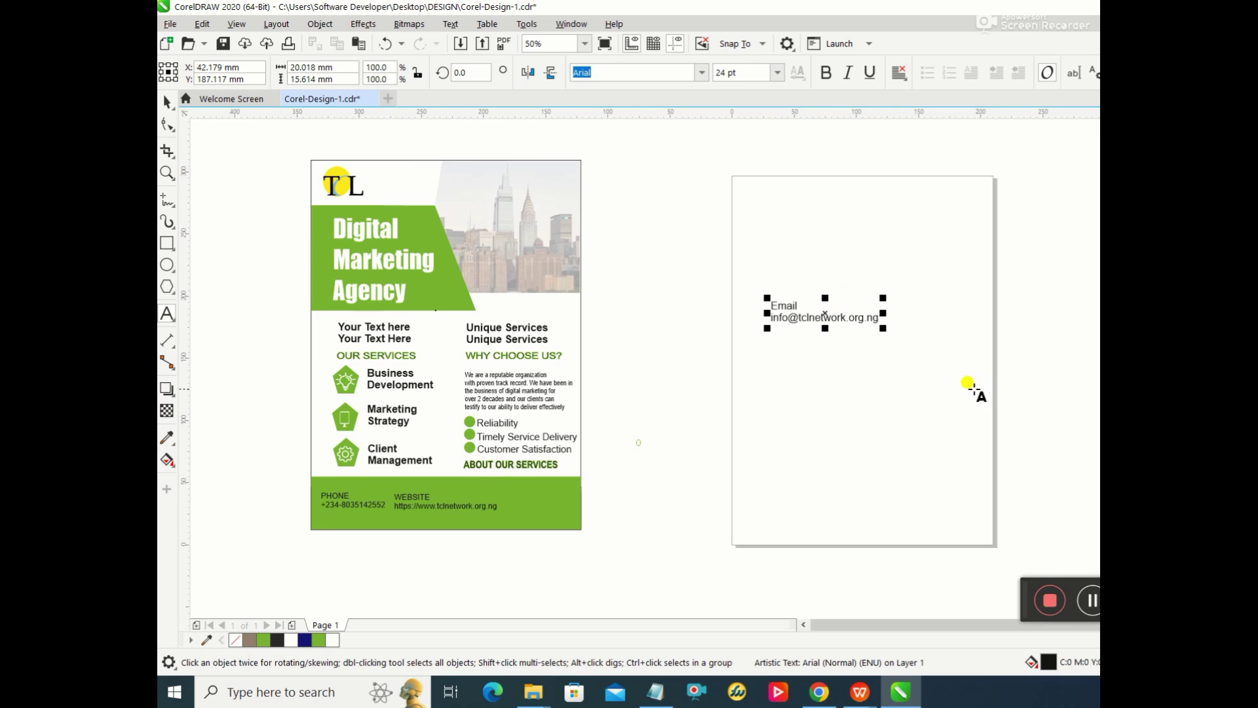
click(823, 313)
drag(822, 313, 560, 504)
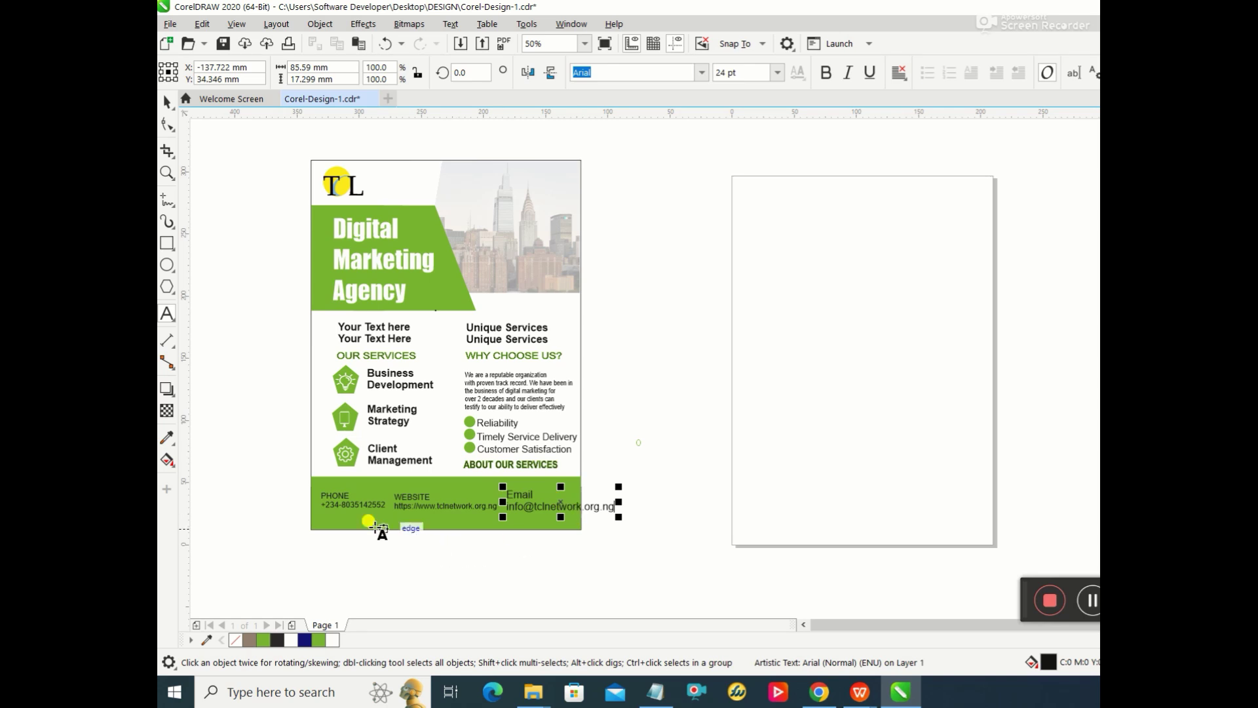
Step: Set the font size of the phone heading and number on the green footer to 15 pt
click(355, 496)
mouse_move(354, 496)
mouse_down()
mouse_move(318, 492)
mouse_move(376, 505)
mouse_up()
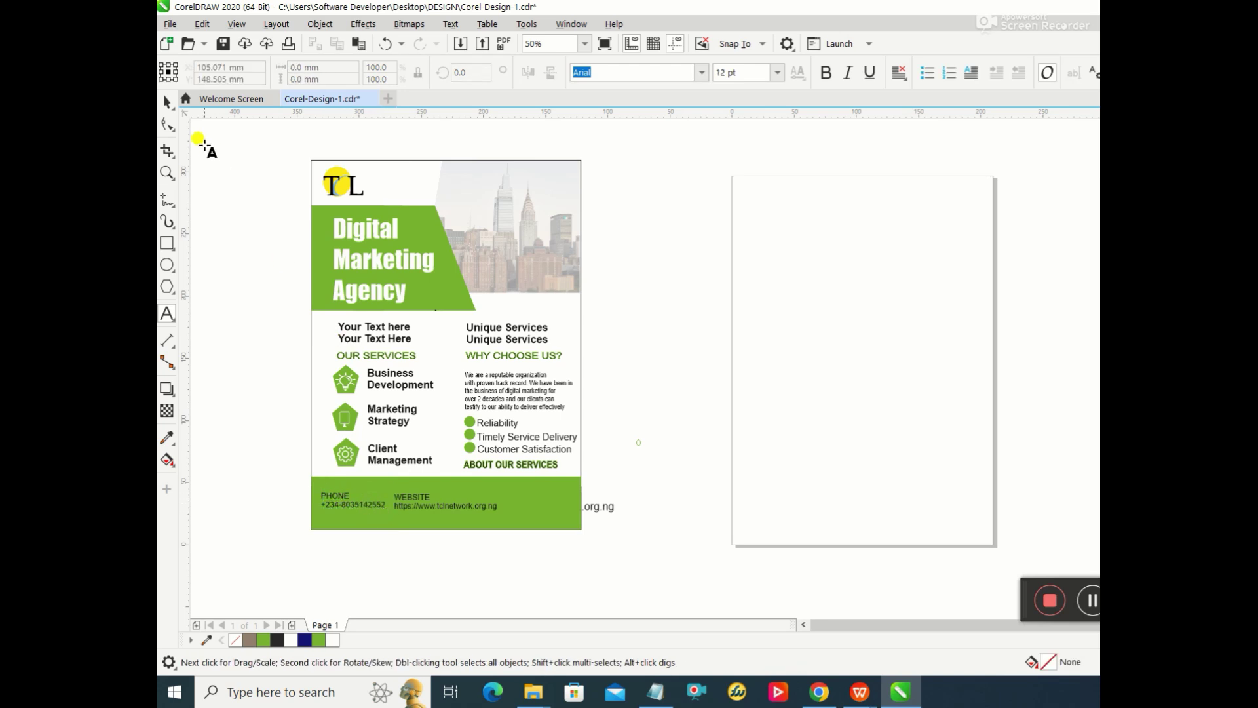
click(167, 101)
click(322, 495)
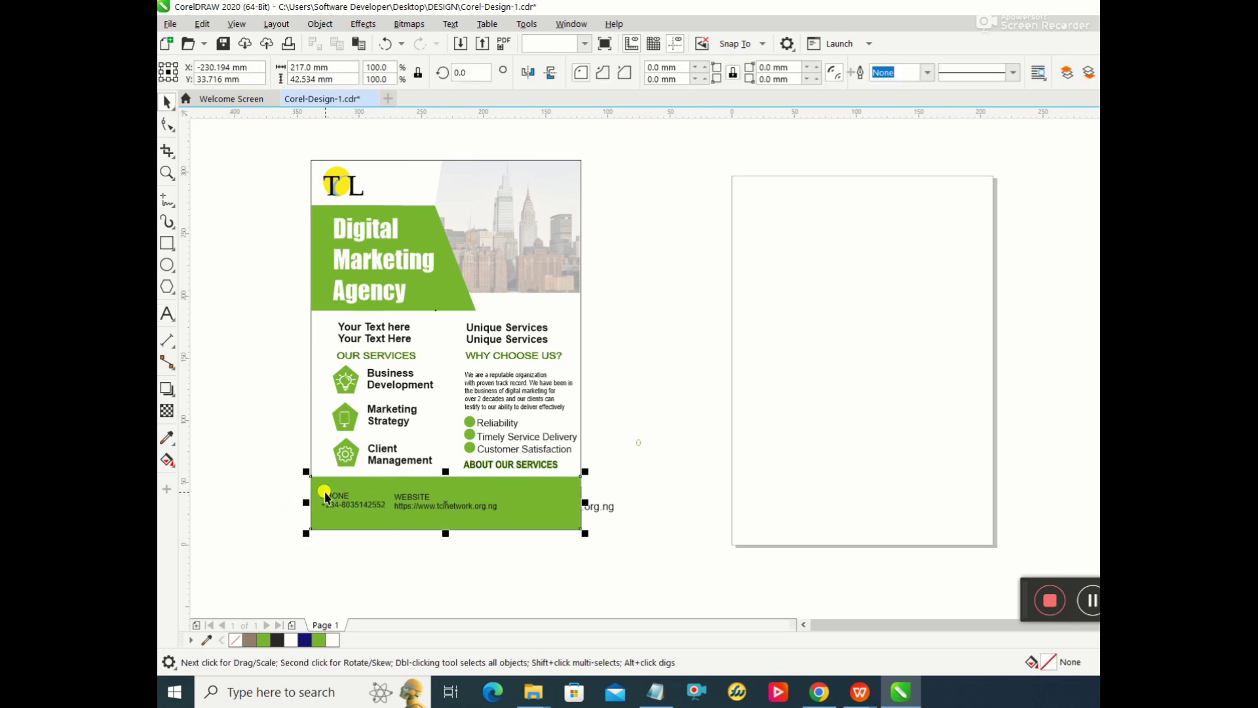
click(324, 497)
click(323, 496)
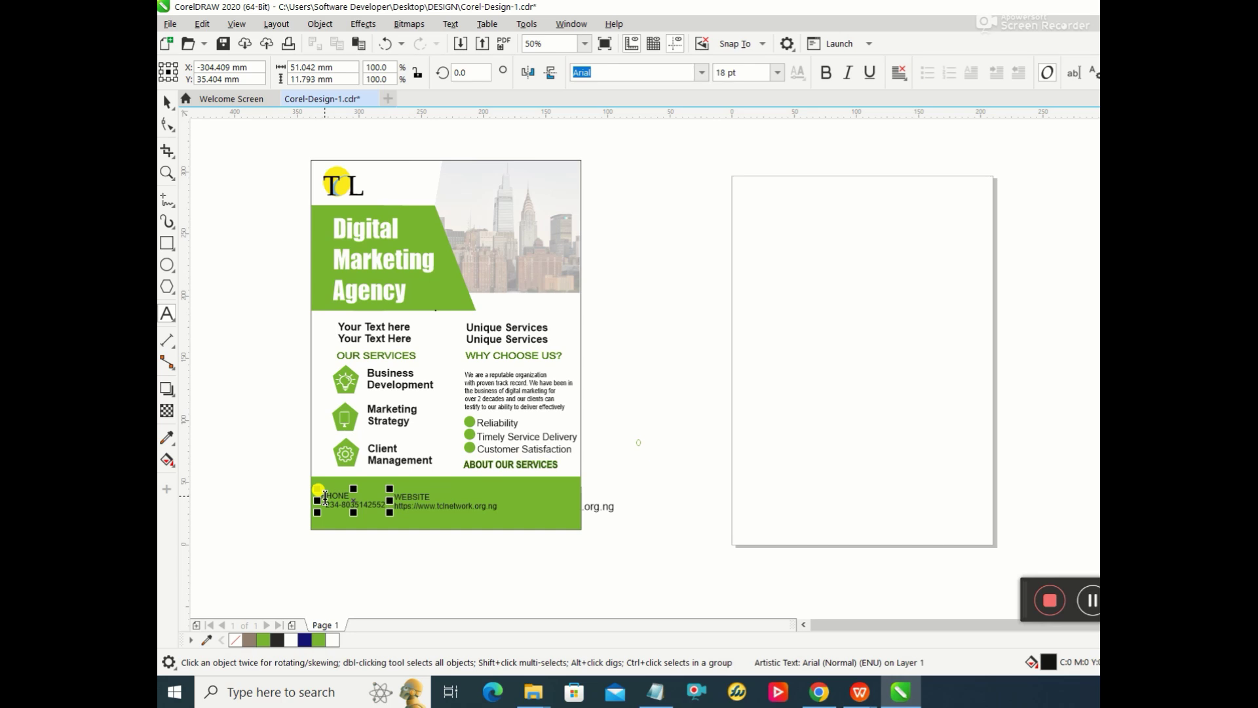
drag(321, 495, 391, 506)
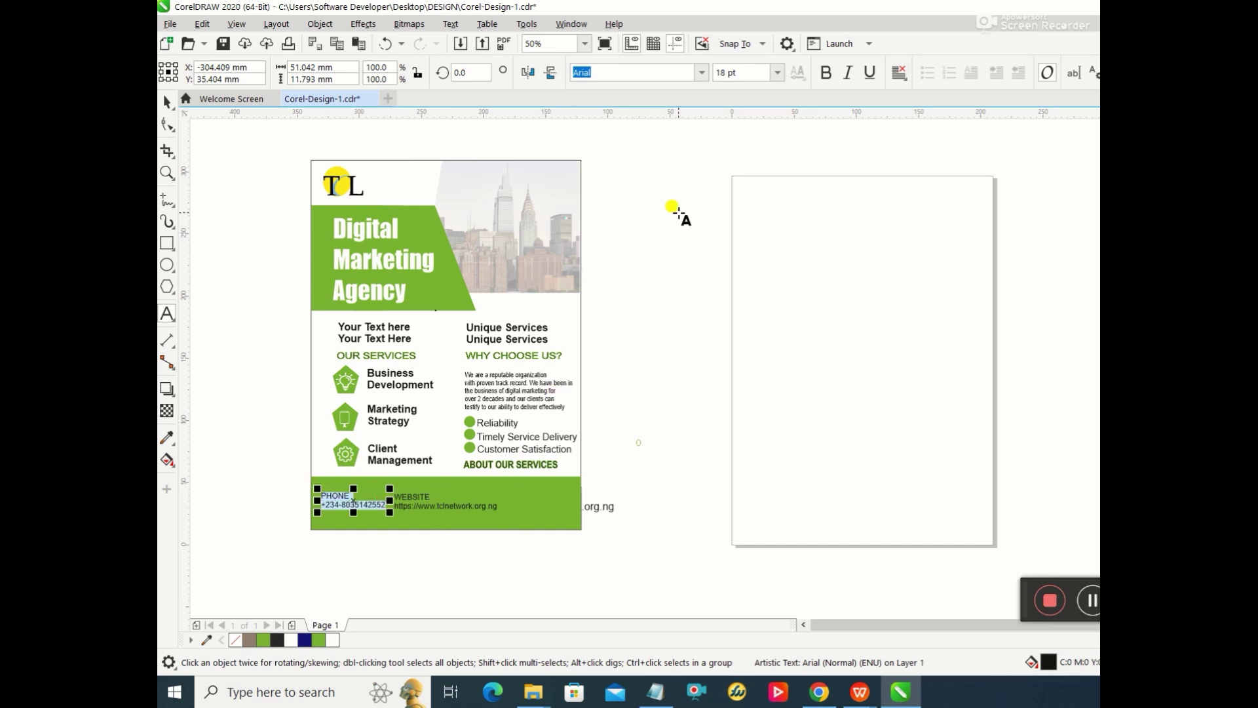
click(752, 68)
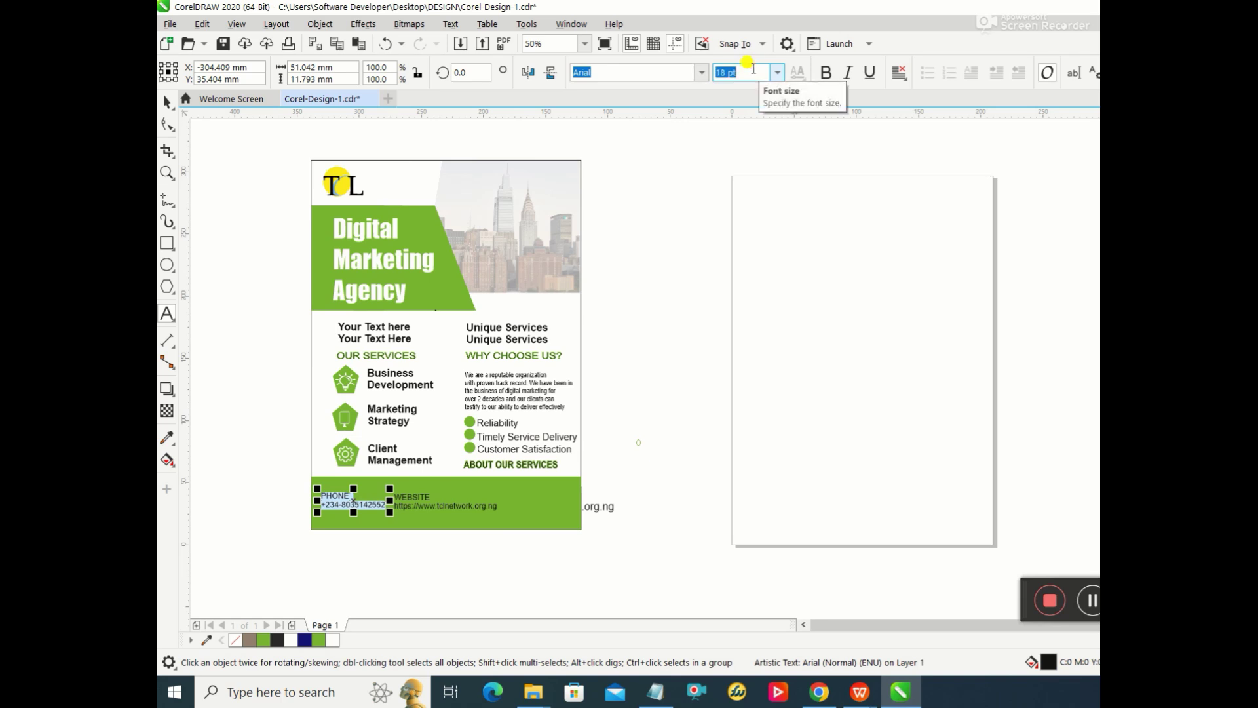
text(15)
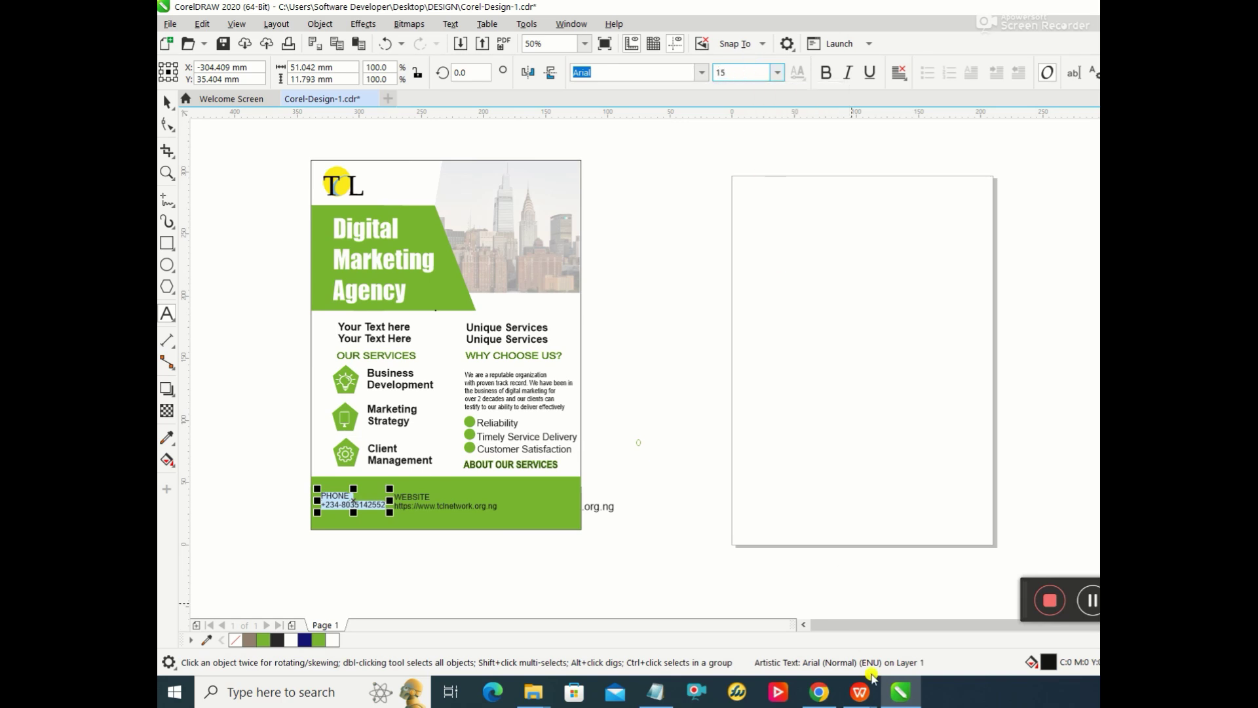
key(Return)
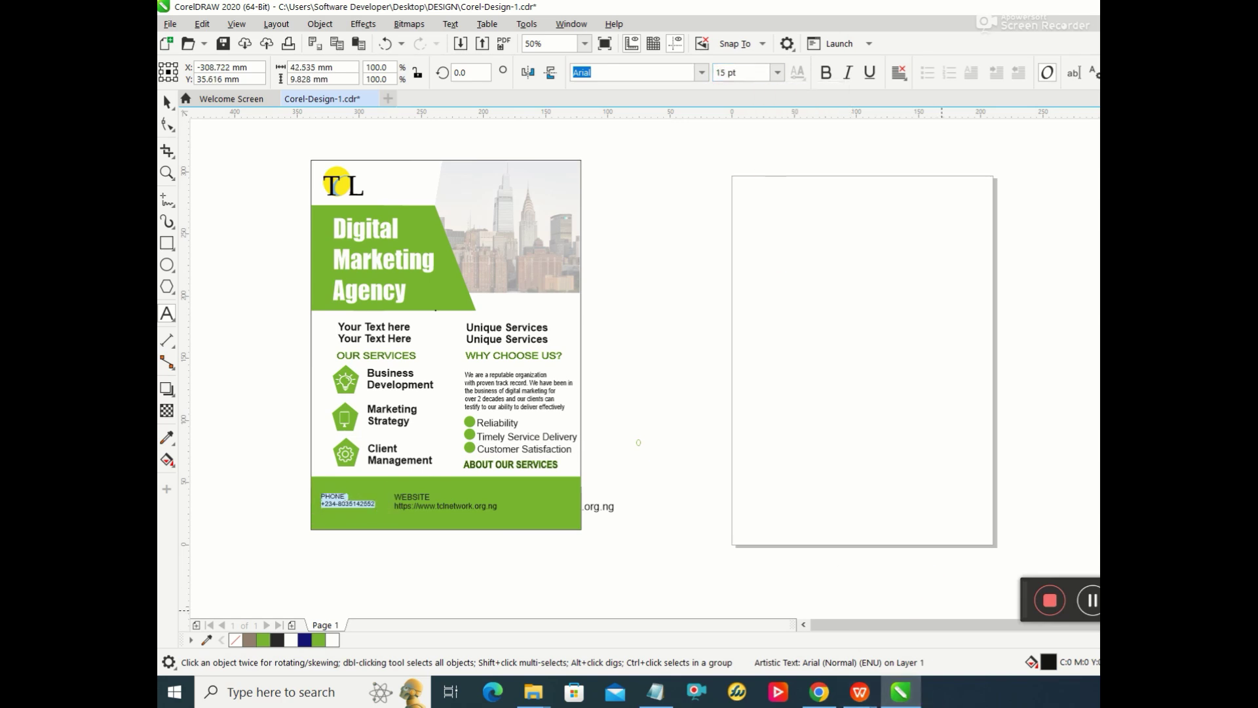
Step: Give the phone details on the footer a uniform White fill and make them bold
double_click(1074, 662)
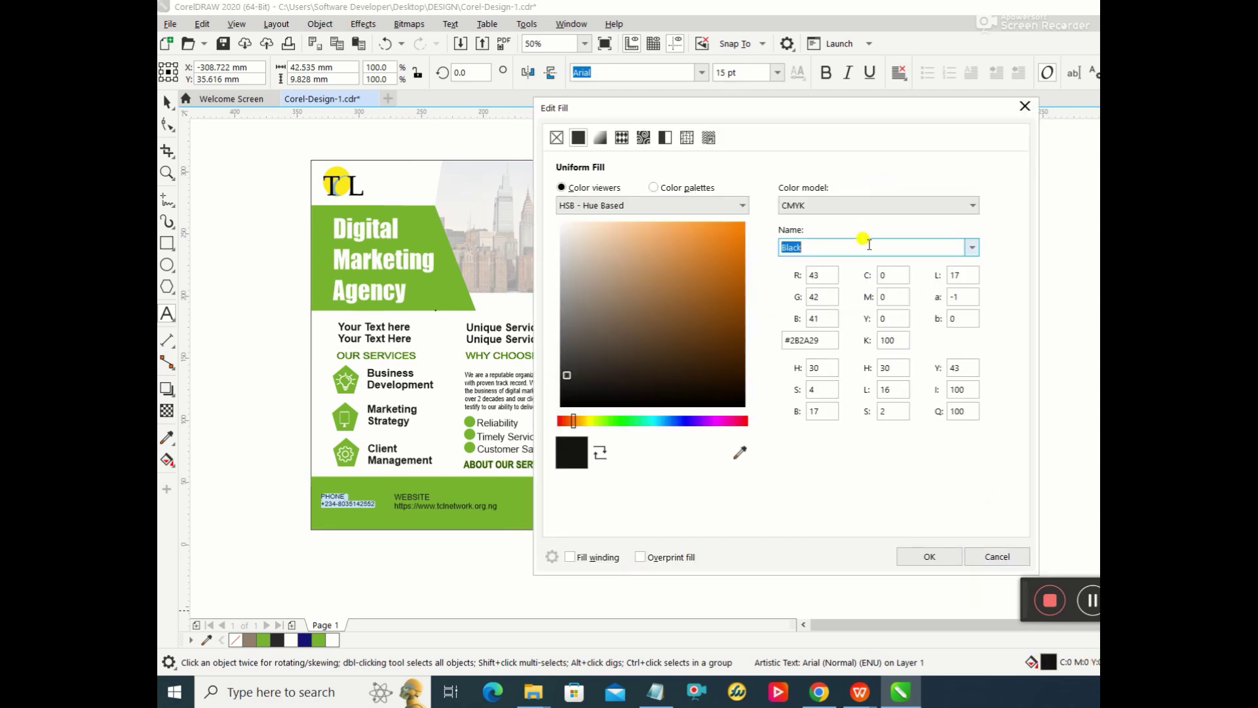
click(975, 248)
click(850, 414)
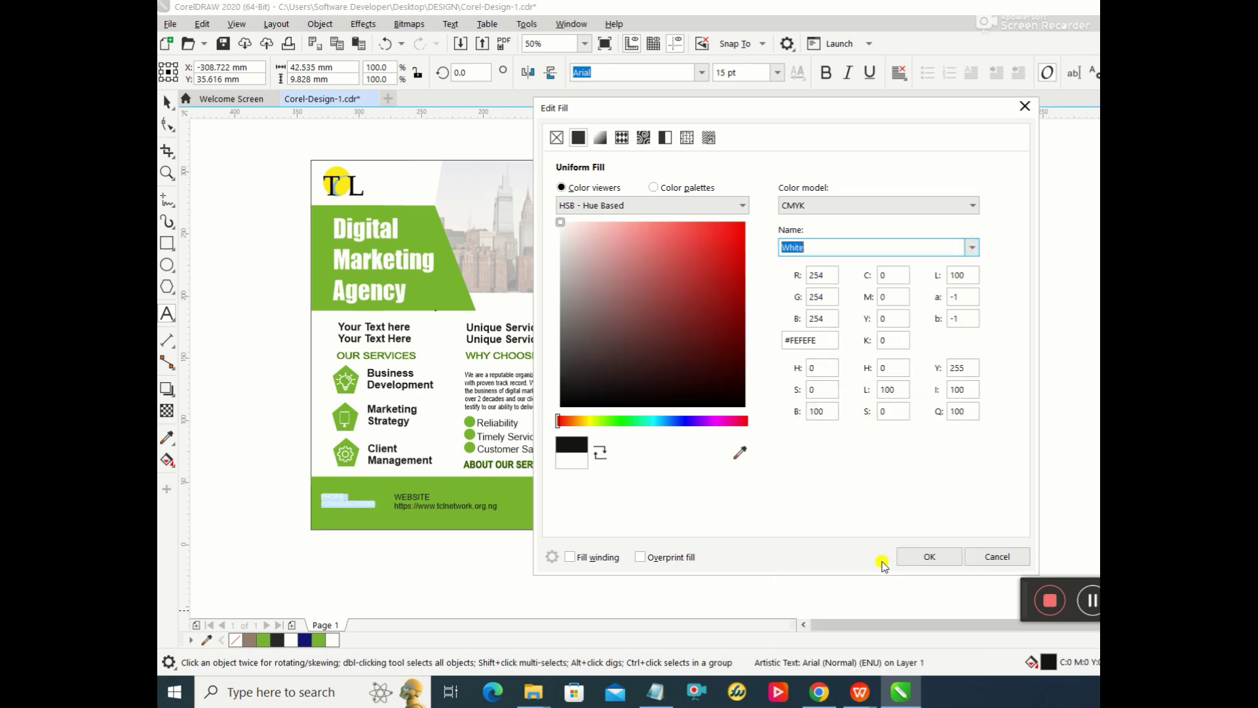
click(908, 556)
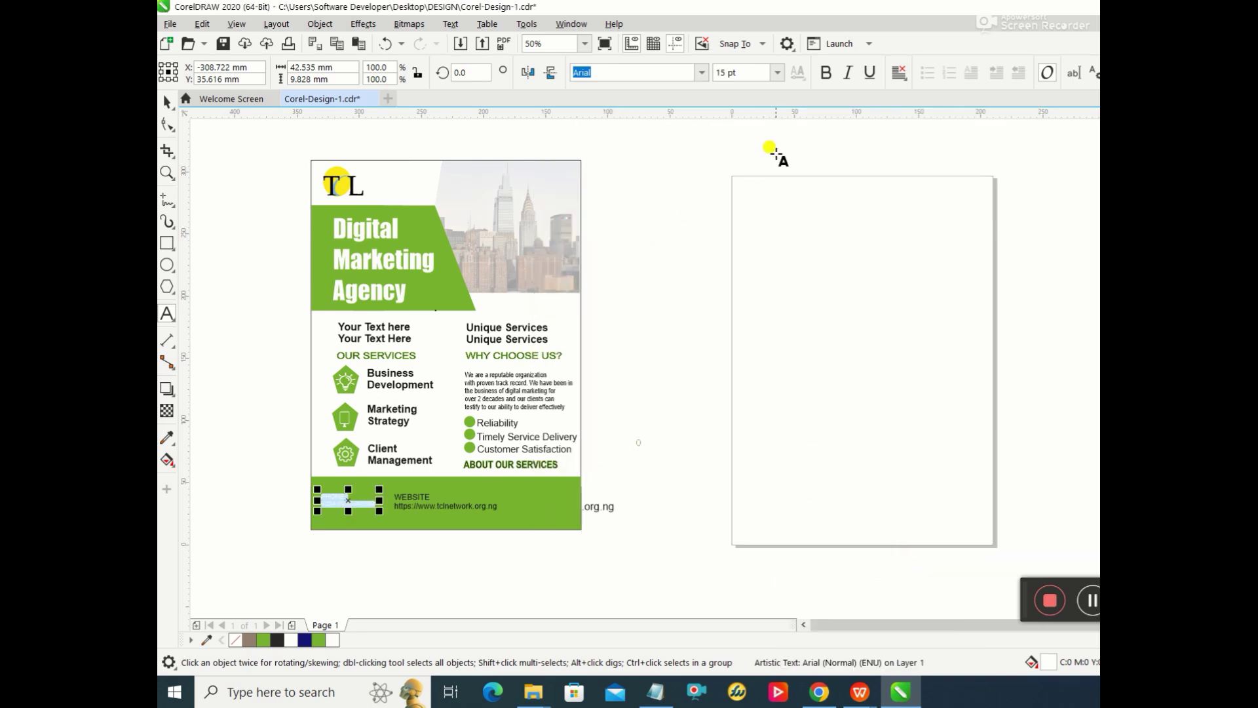
click(826, 73)
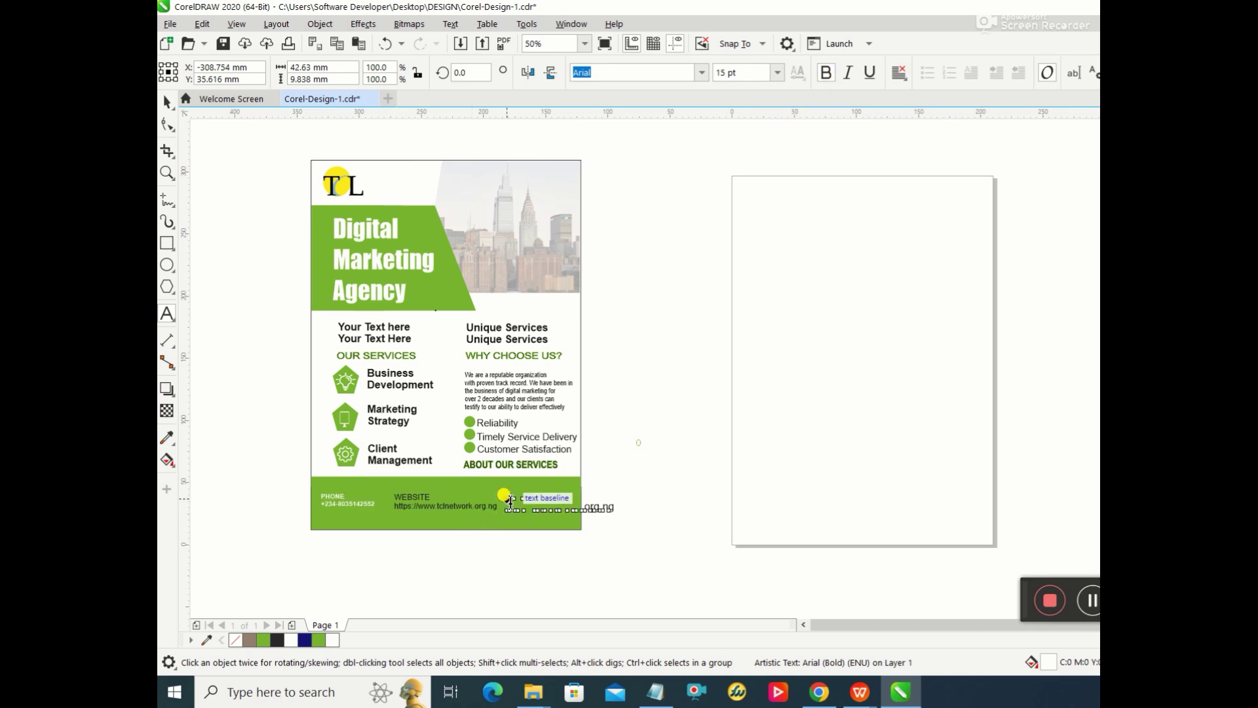
Step: Set the font size of the website heading and address on the footer to 15 pt
click(510, 501)
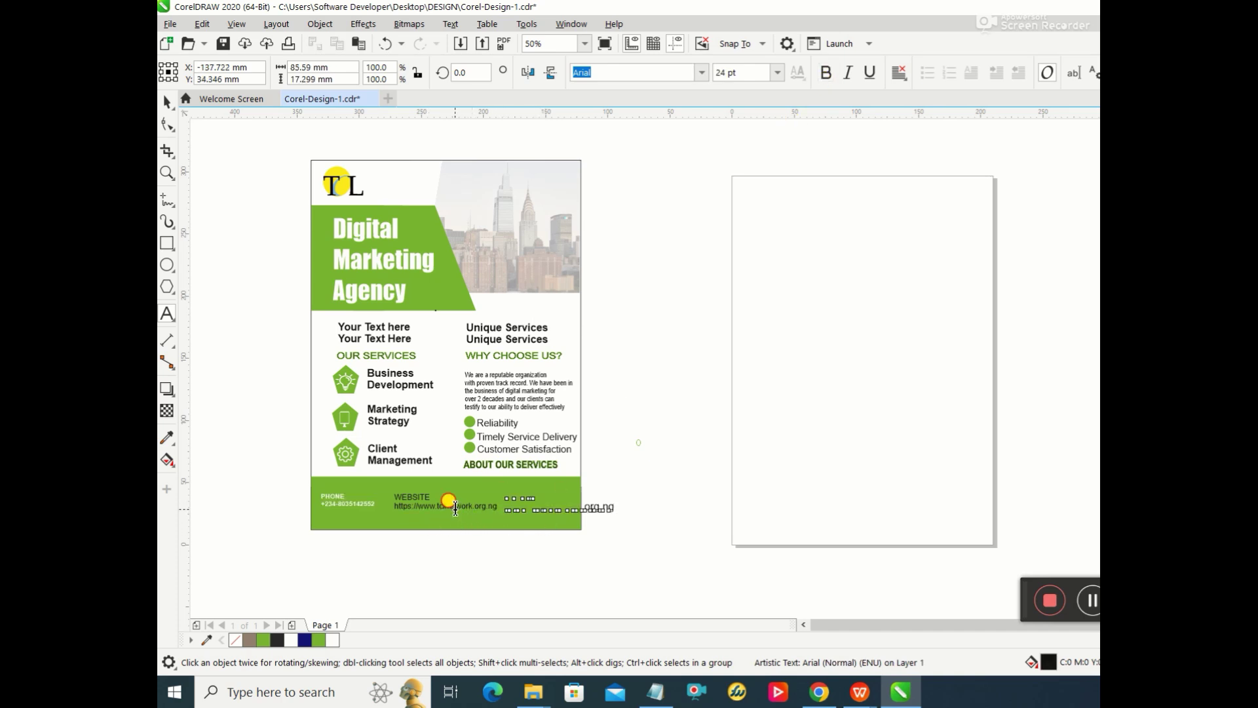
click(455, 508)
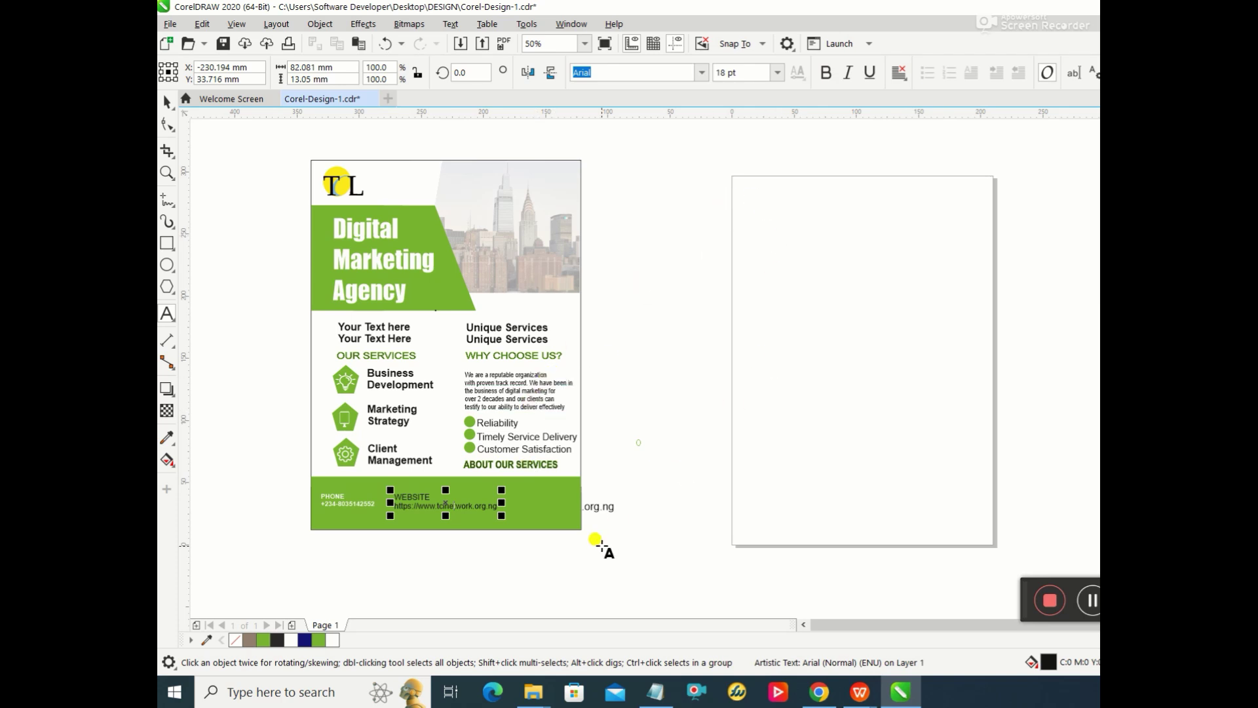
click(354, 507)
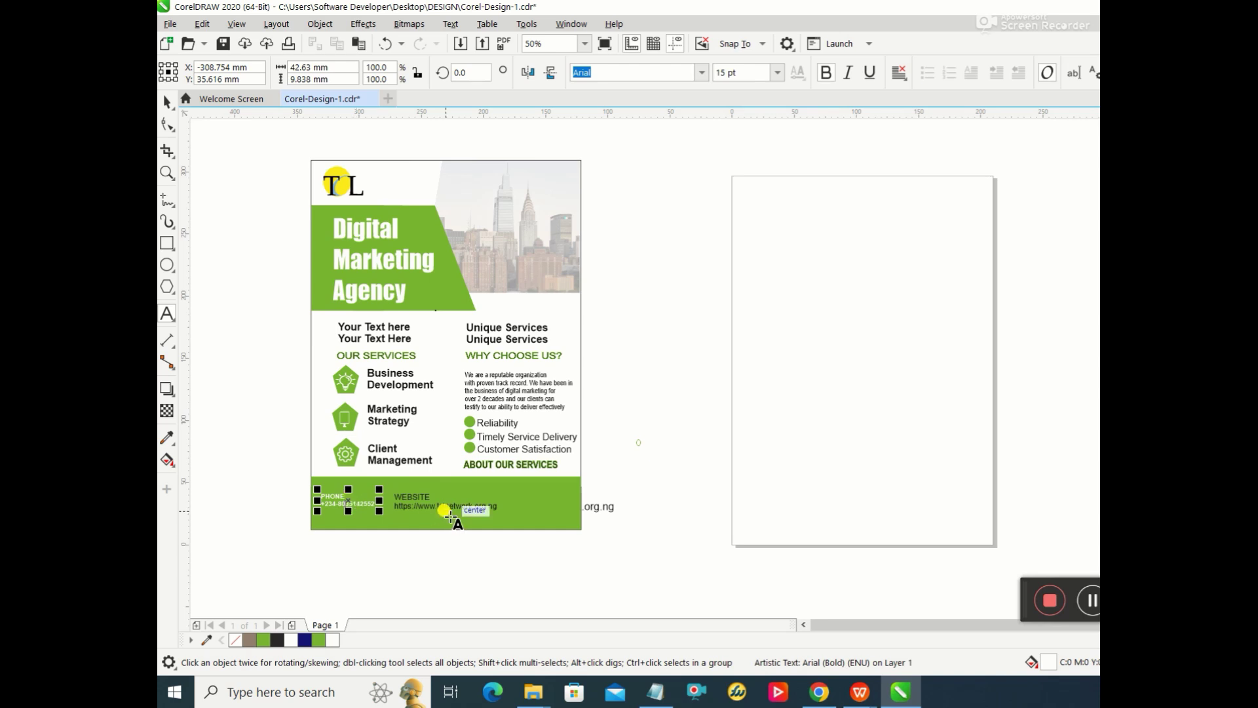
click(404, 502)
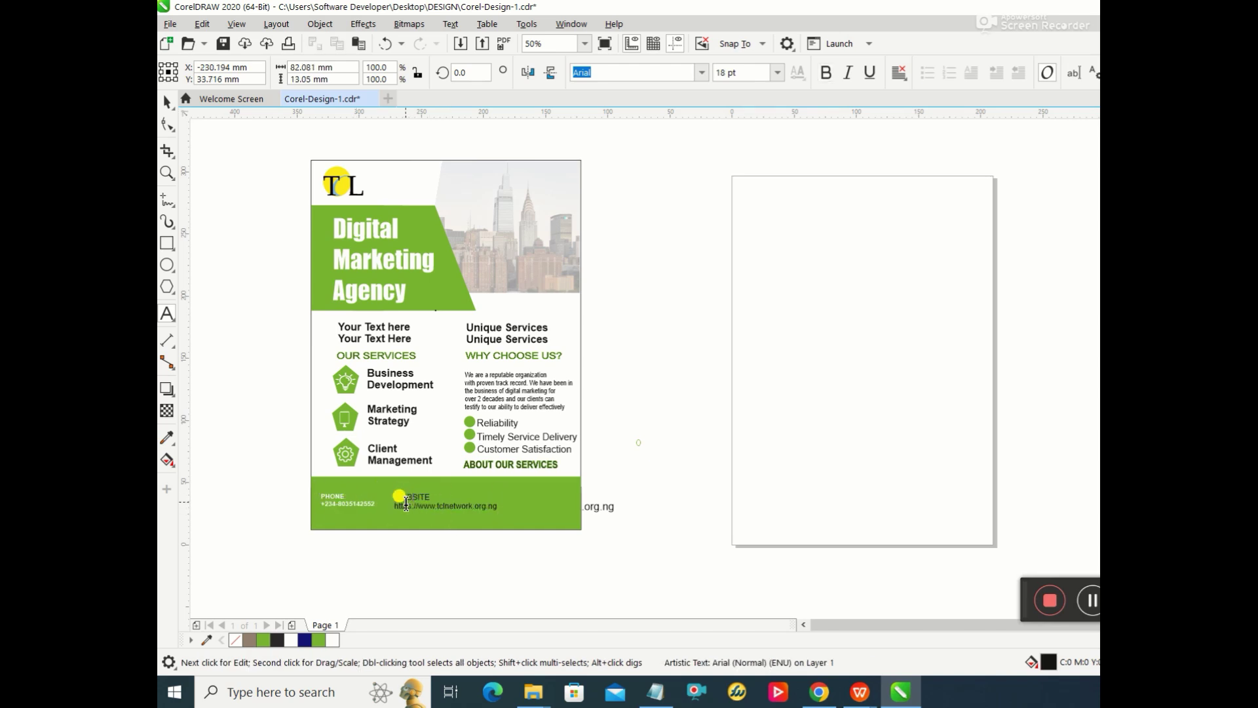
drag(396, 496, 514, 508)
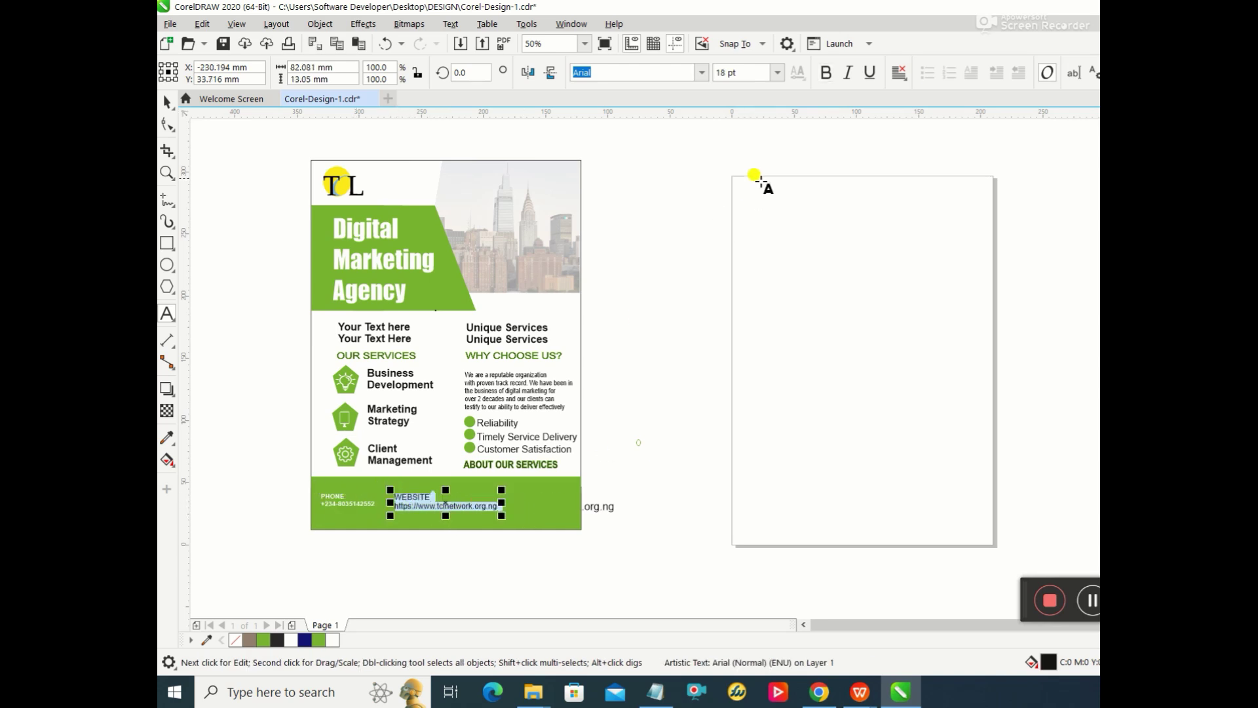
click(746, 70)
text(1)
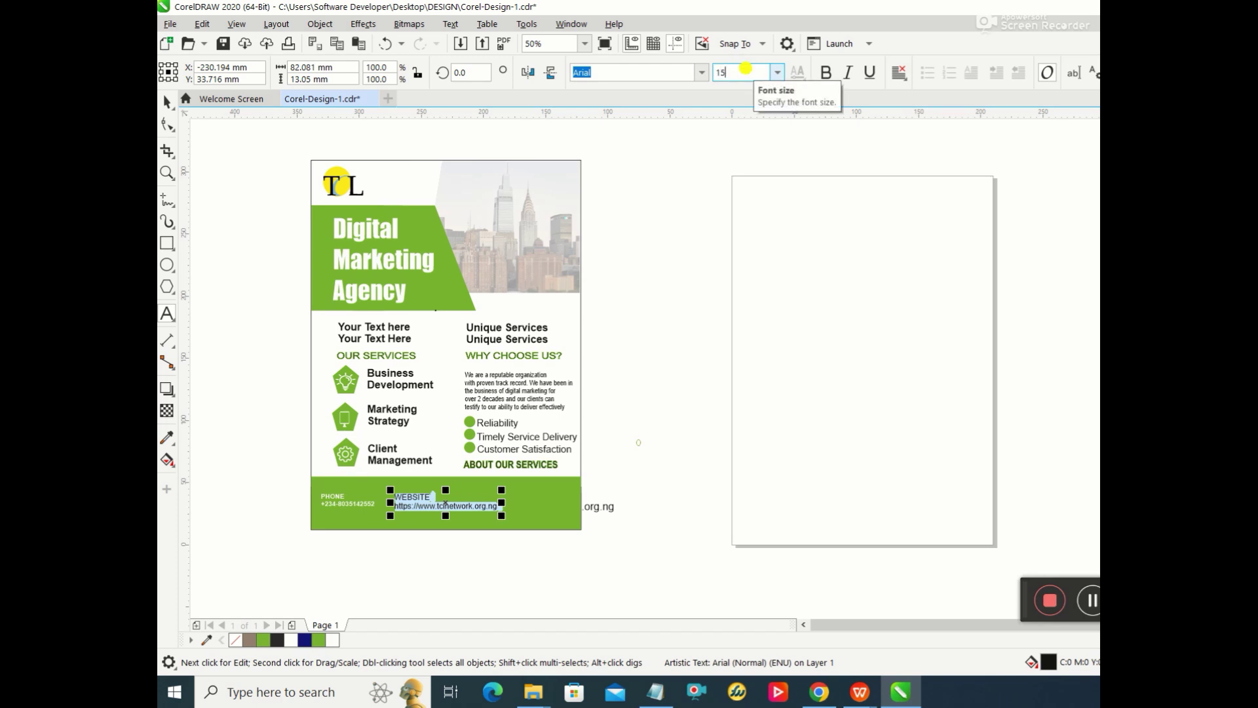
text(5)
key(Return)
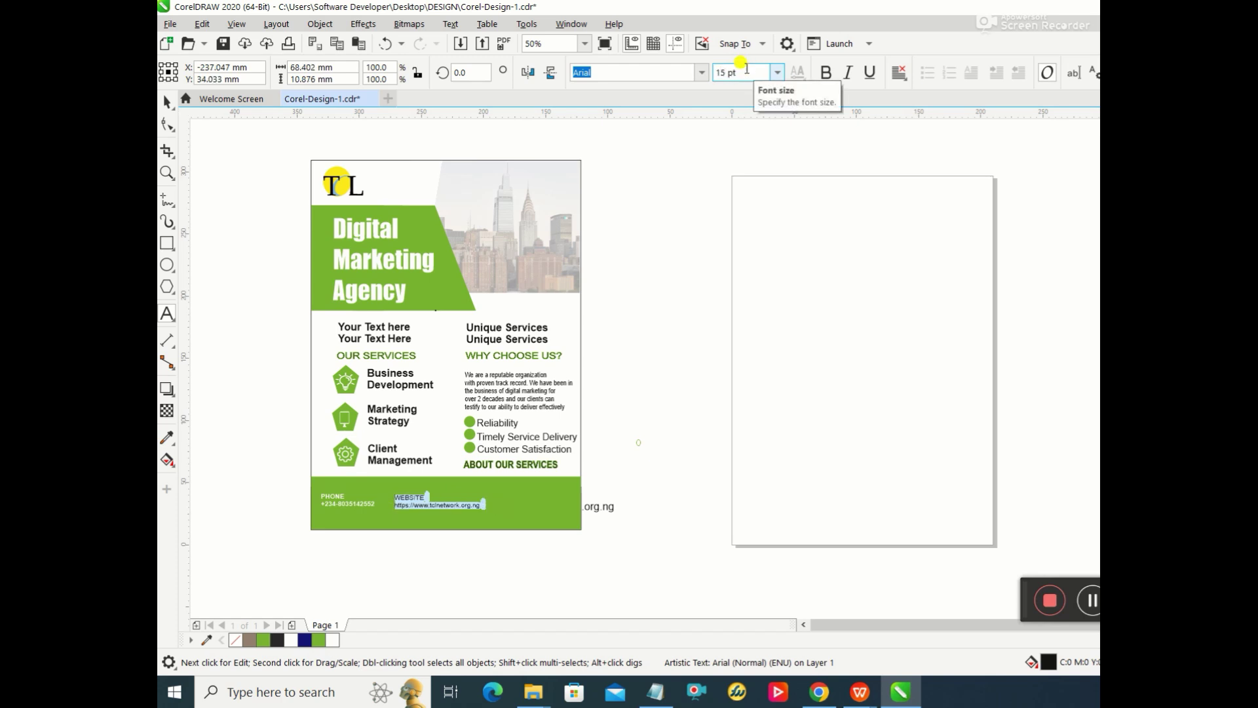
Step: Make the website details on the footer bold and give them a uniform White fill
click(835, 77)
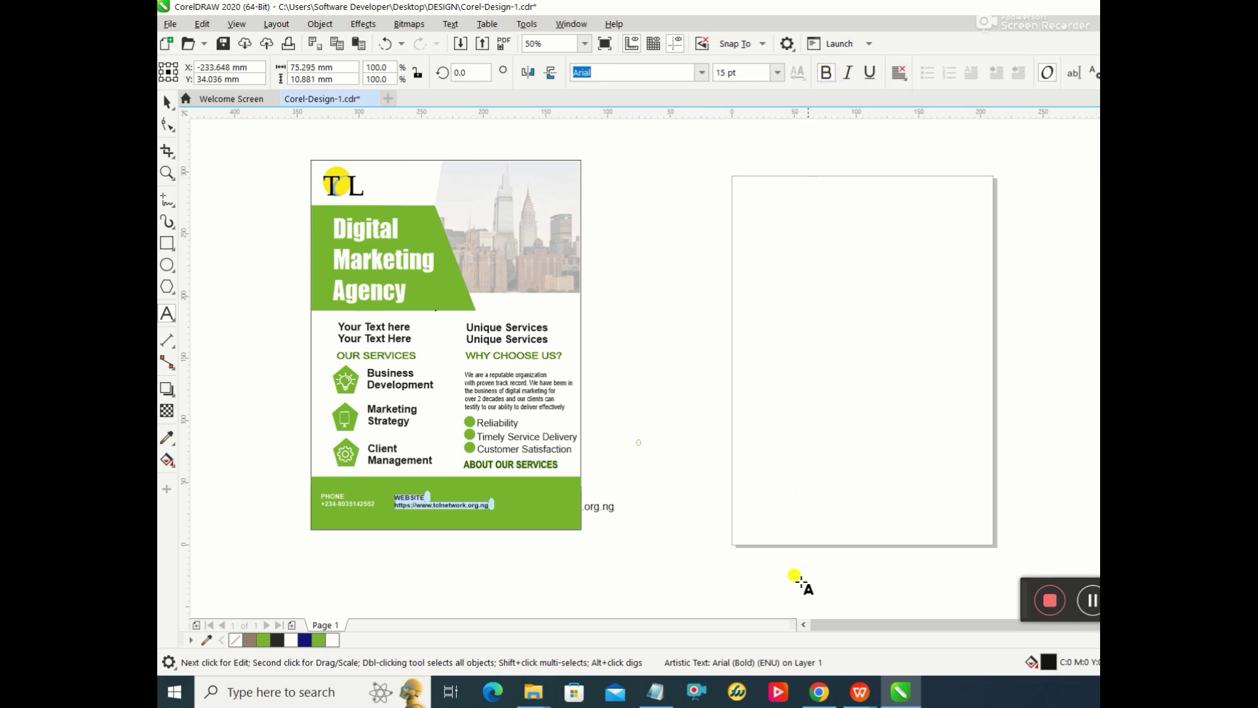
double_click(1048, 662)
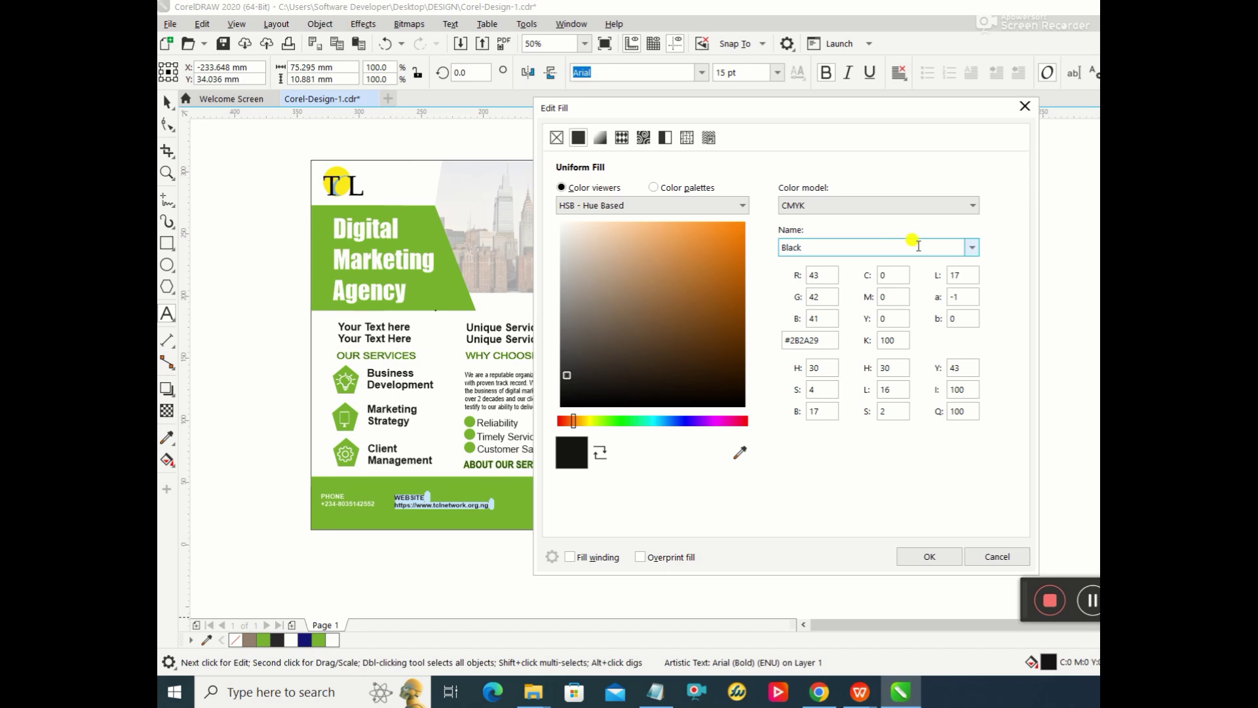
click(971, 247)
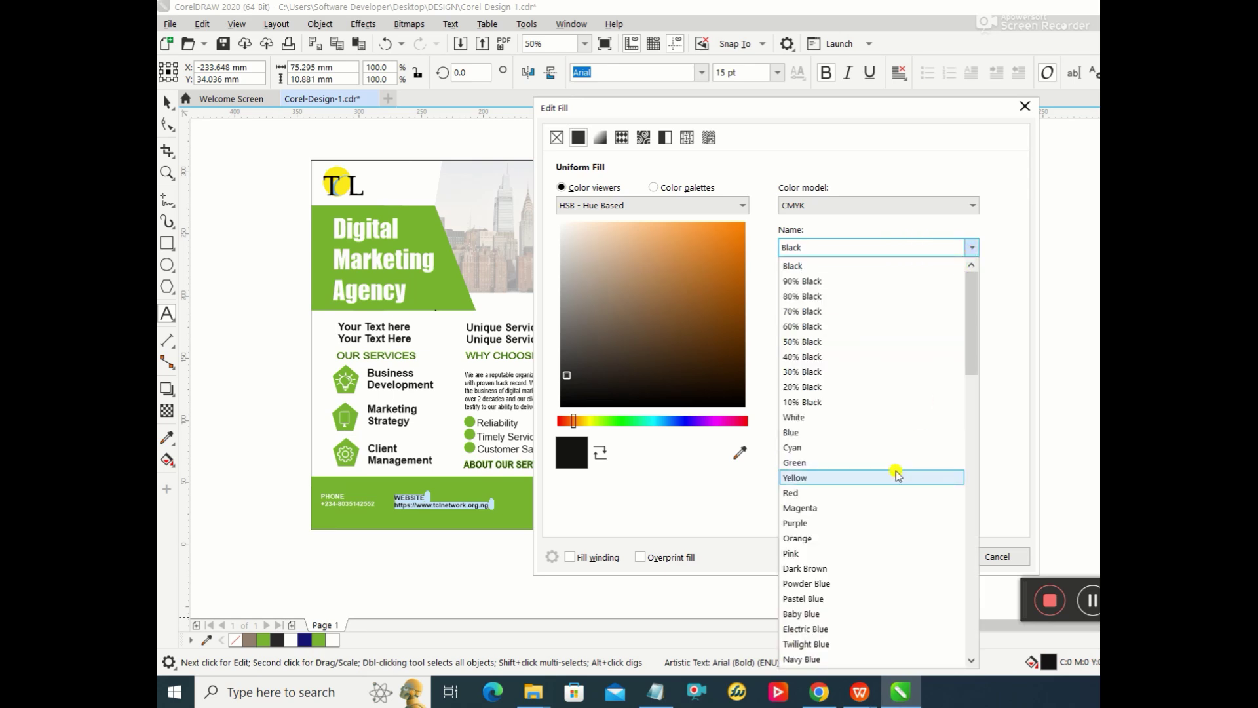
click(902, 416)
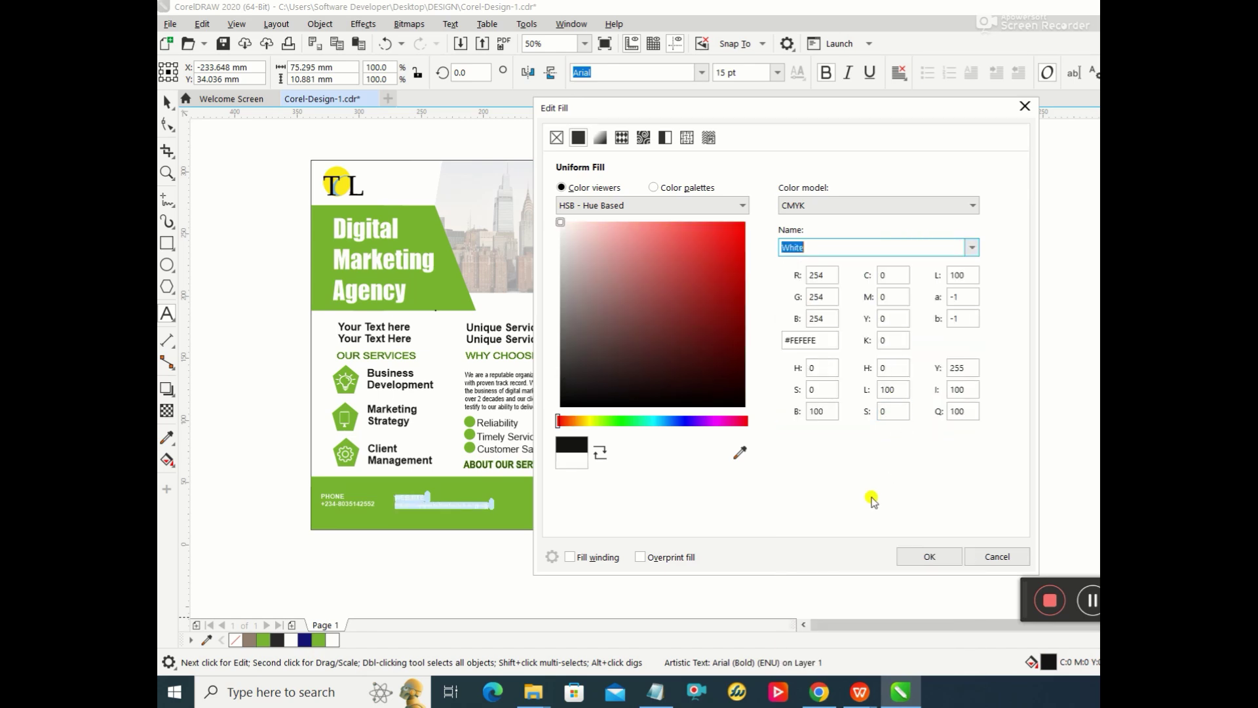
click(919, 563)
click(558, 514)
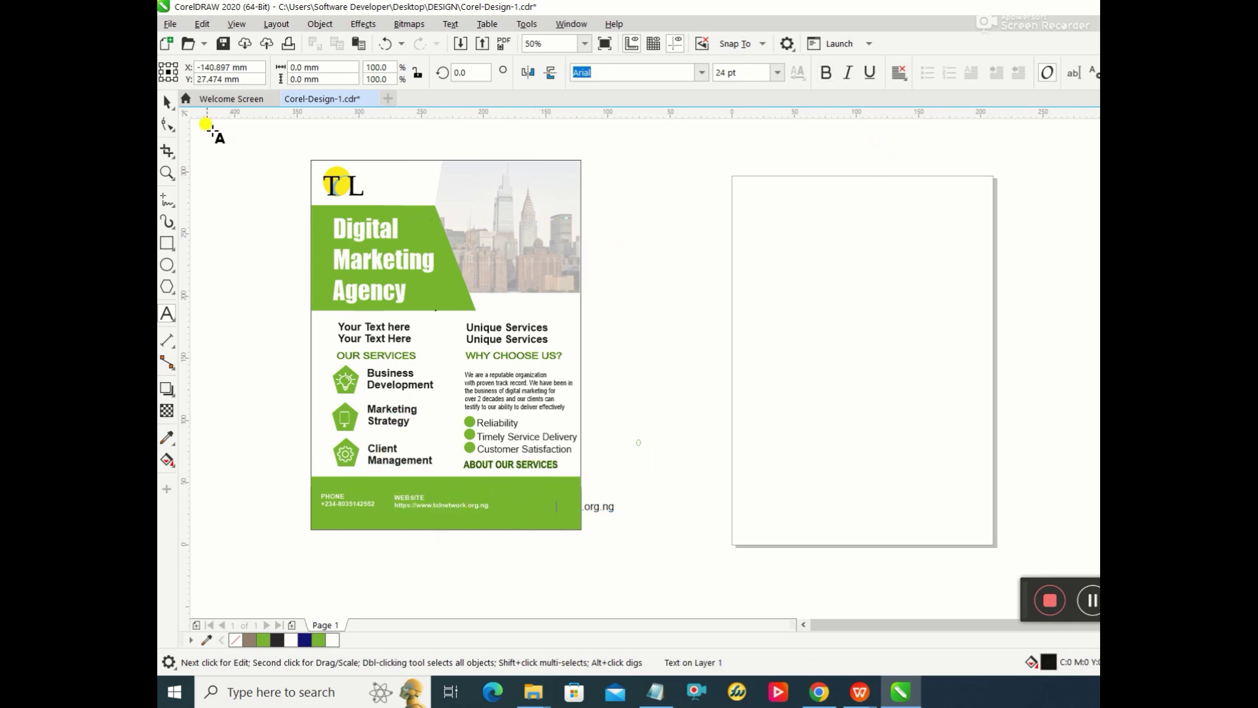
Step: Move the website details closer to the phone details and level with them, around X -246 mm, Y 35 mm
click(168, 102)
click(426, 500)
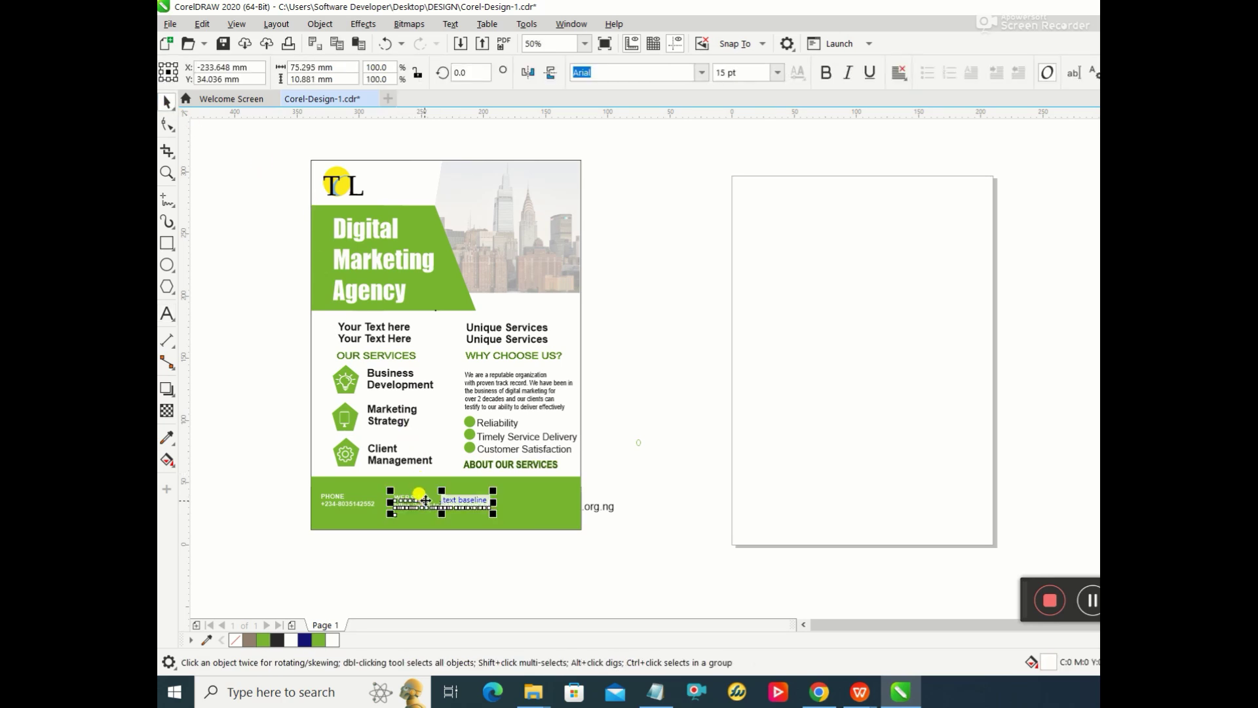
double_click(426, 500)
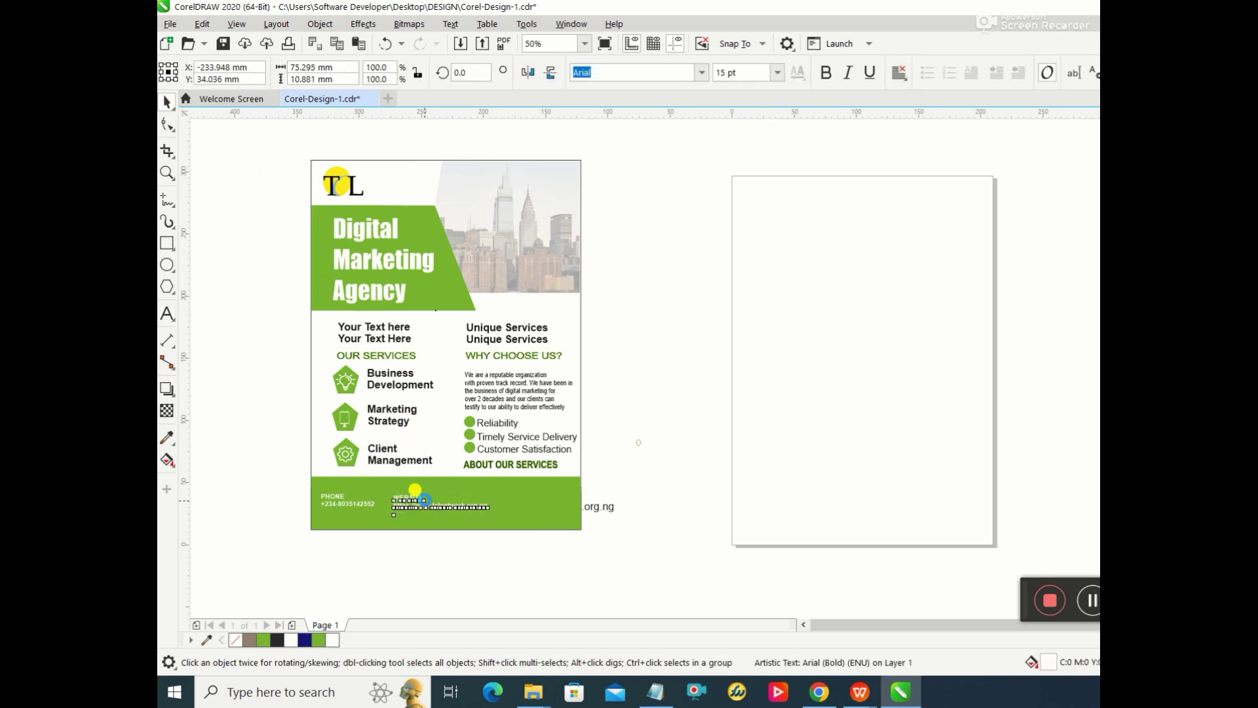
drag(426, 500, 426, 500)
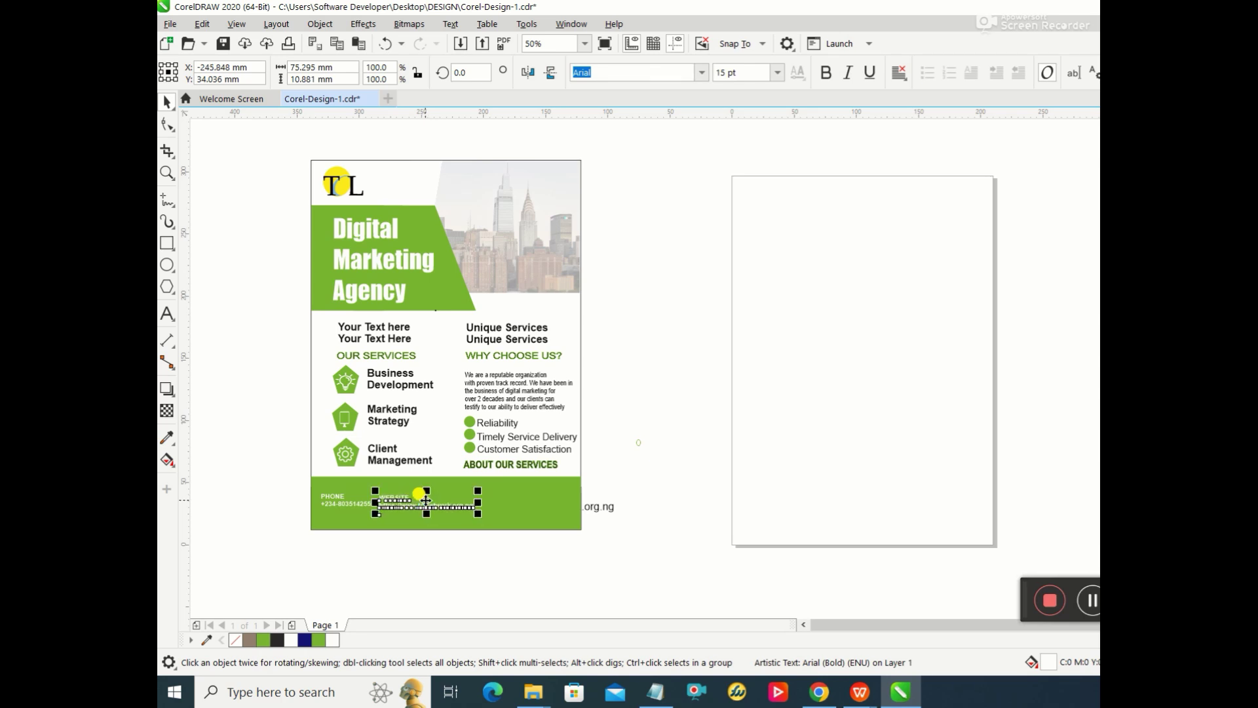
key(Up)
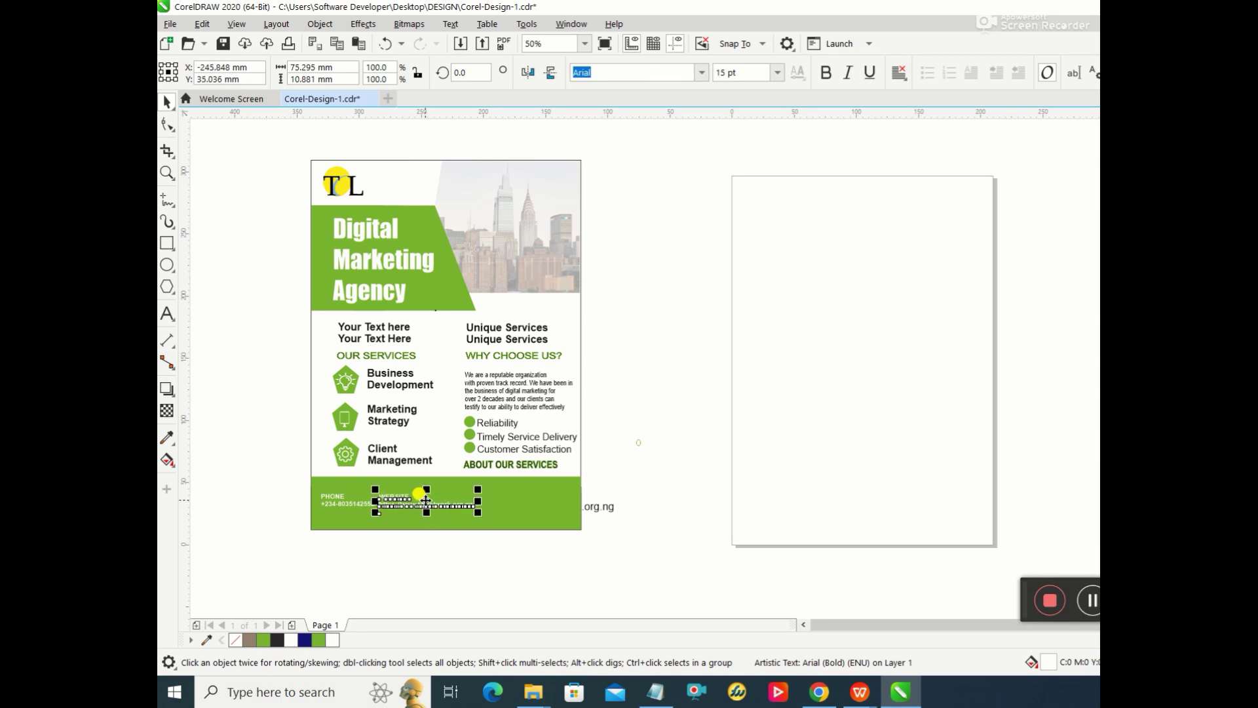
key(Up)
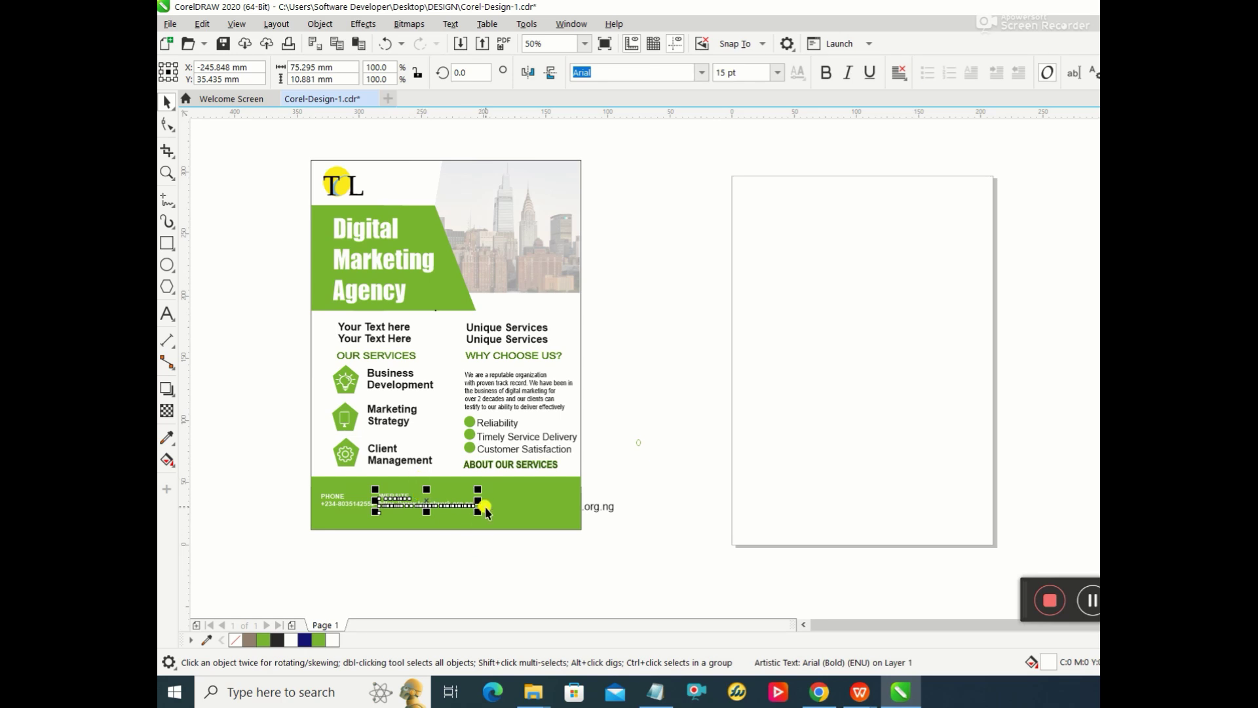
click(510, 516)
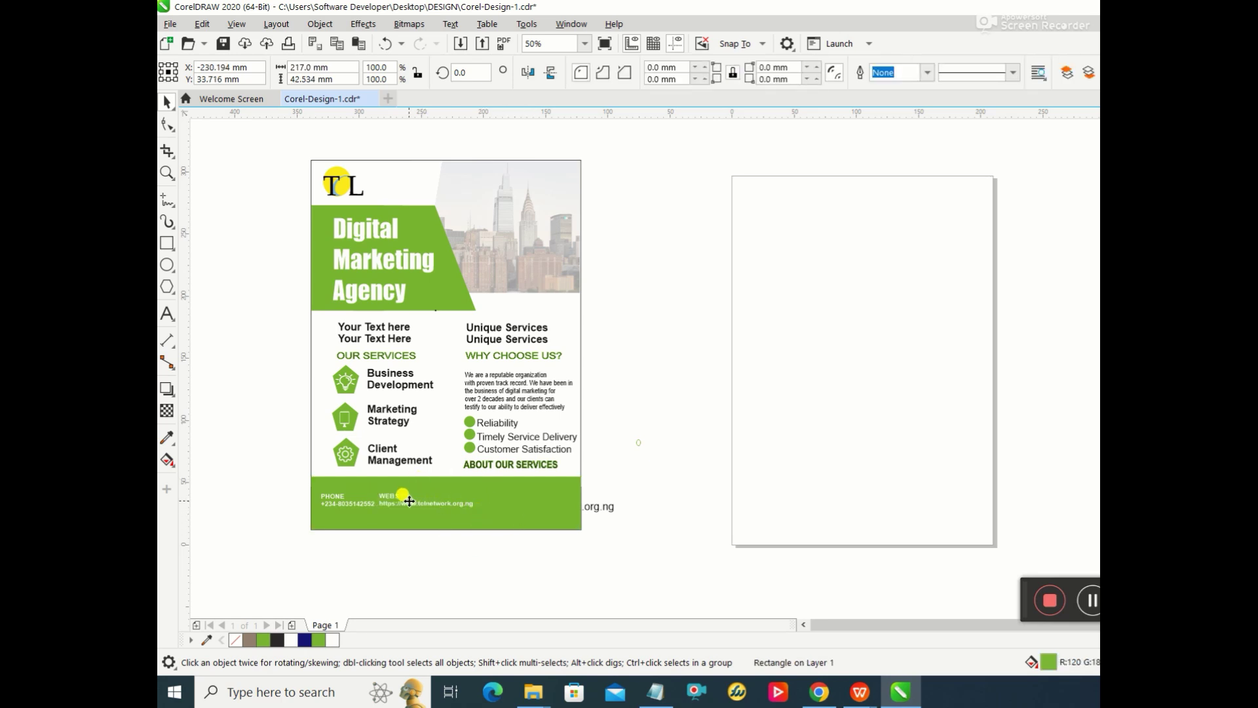
drag(406, 495, 406, 496)
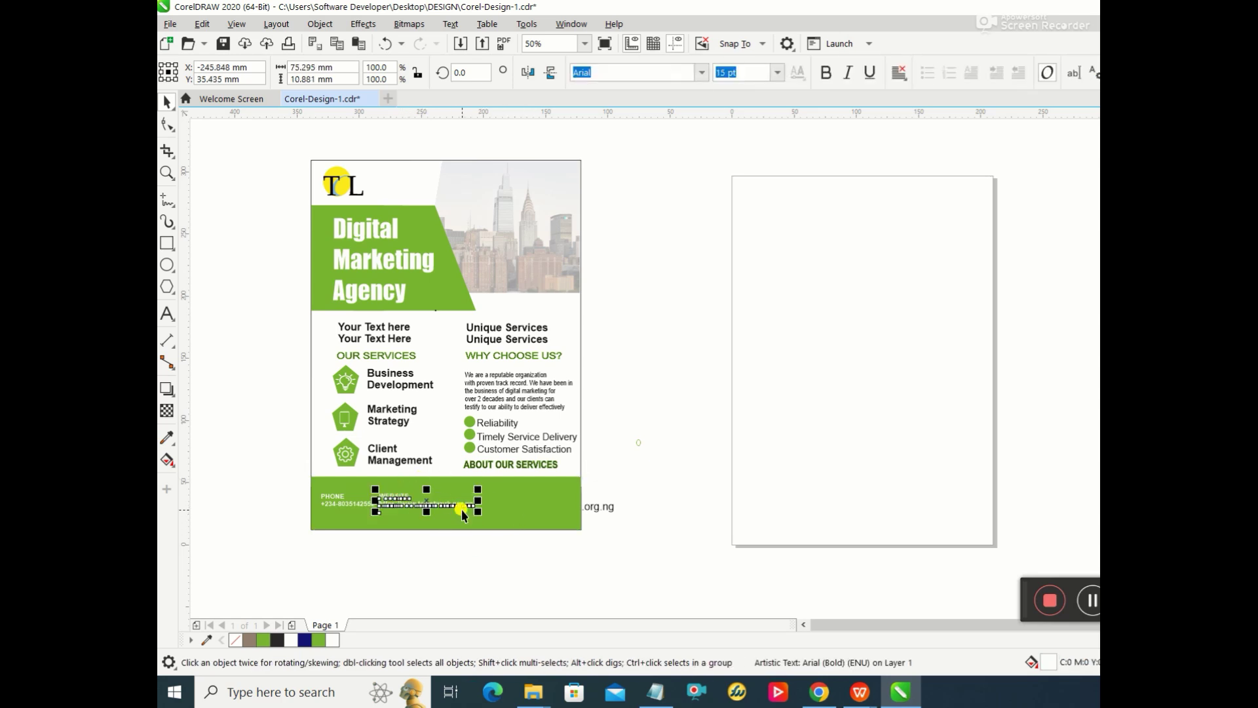
key(Down)
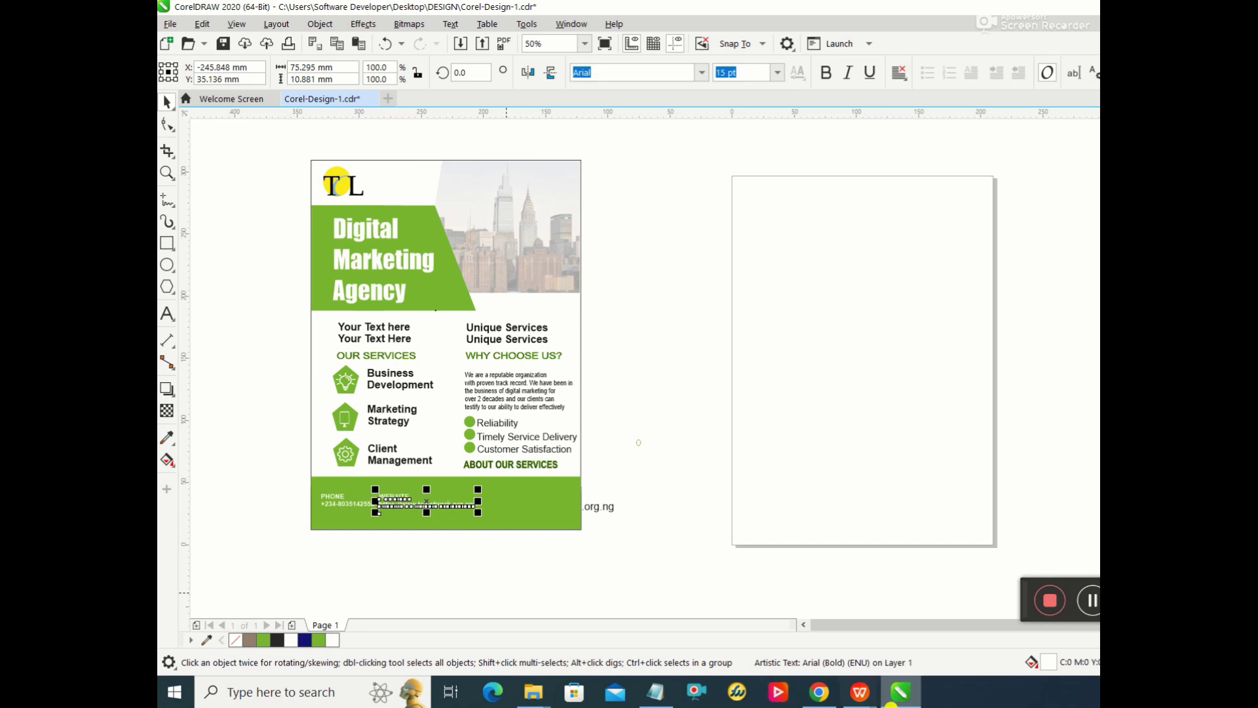
Step: Bring the e-mail details on the footer to the front of the page and set their font size to 15 pt
click(603, 509)
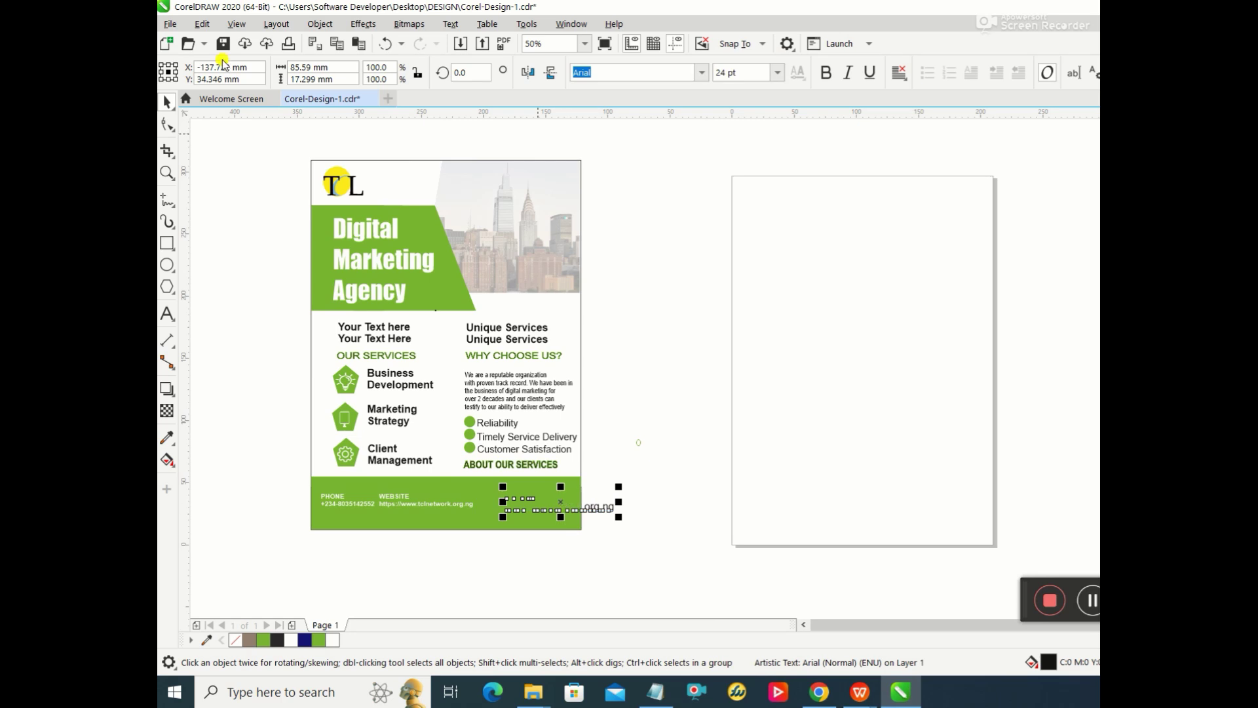
click(319, 23)
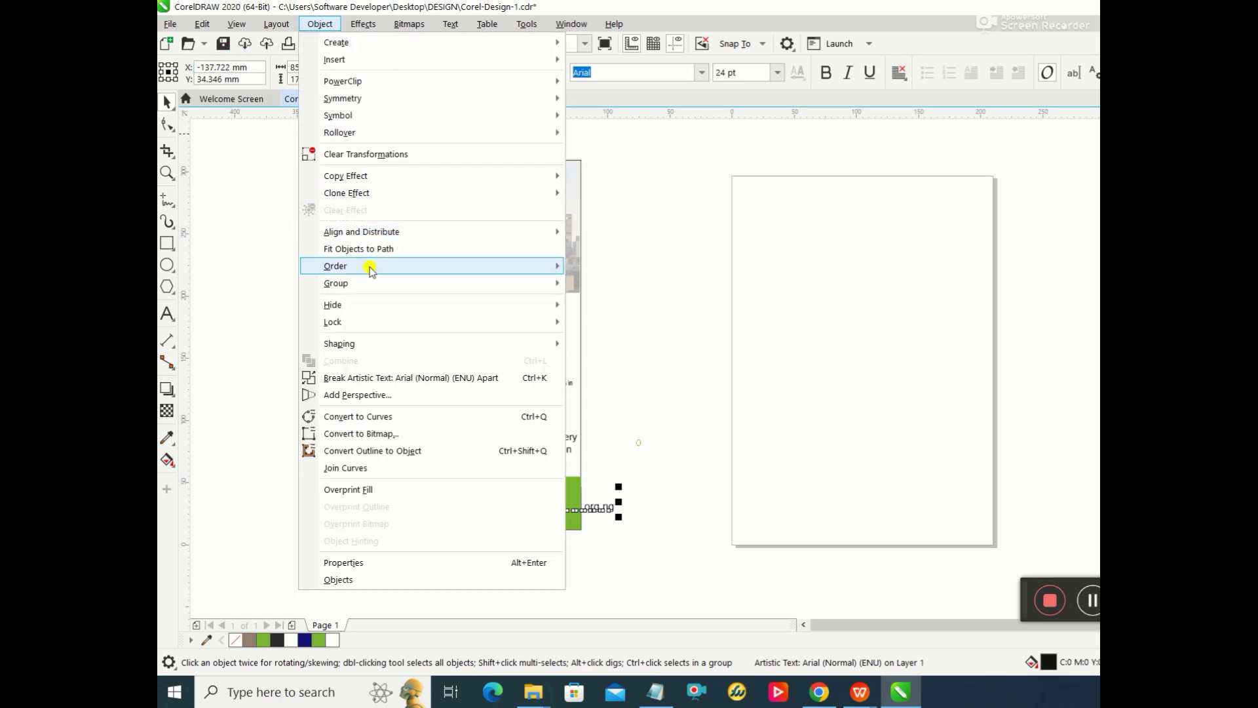
mouse_move(411, 267)
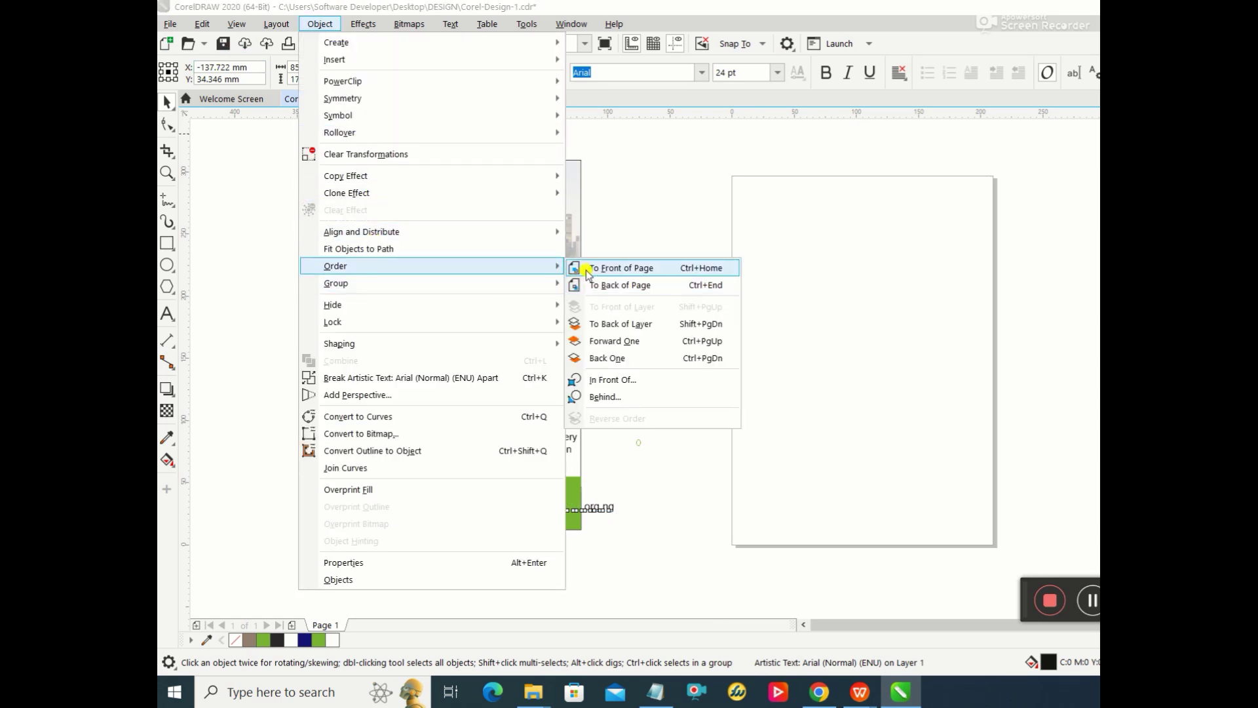
click(587, 268)
click(810, 371)
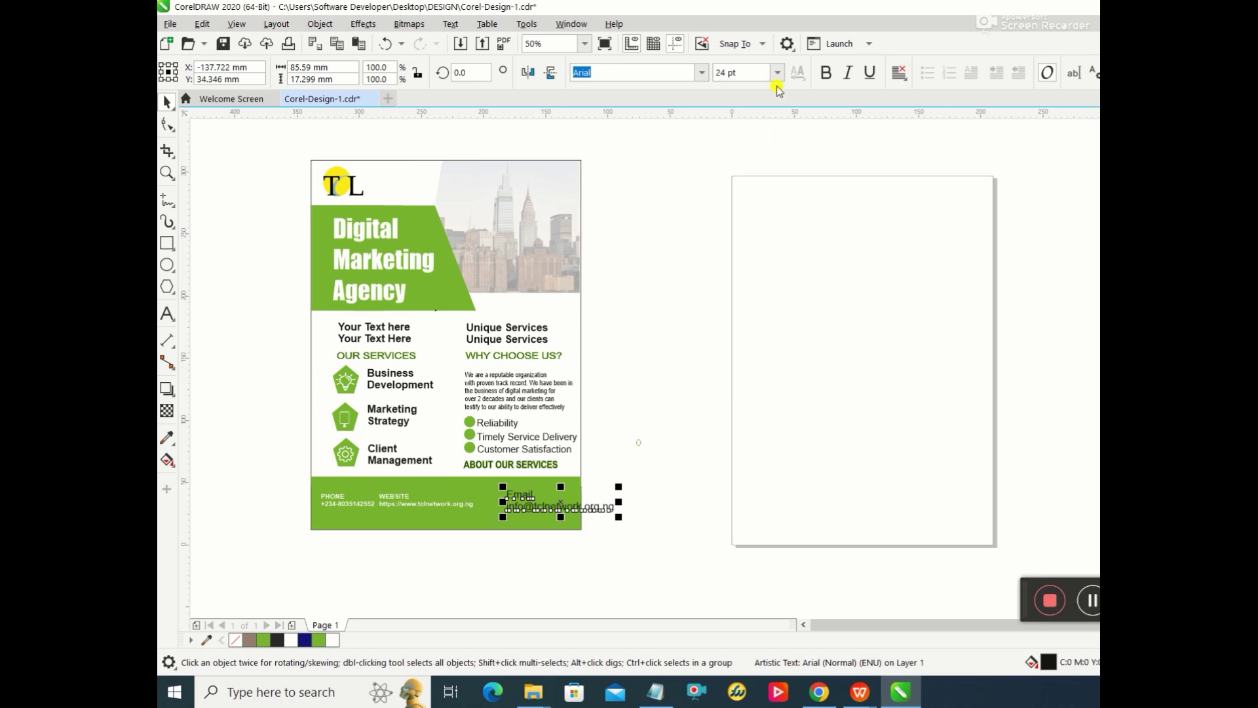
text(15)
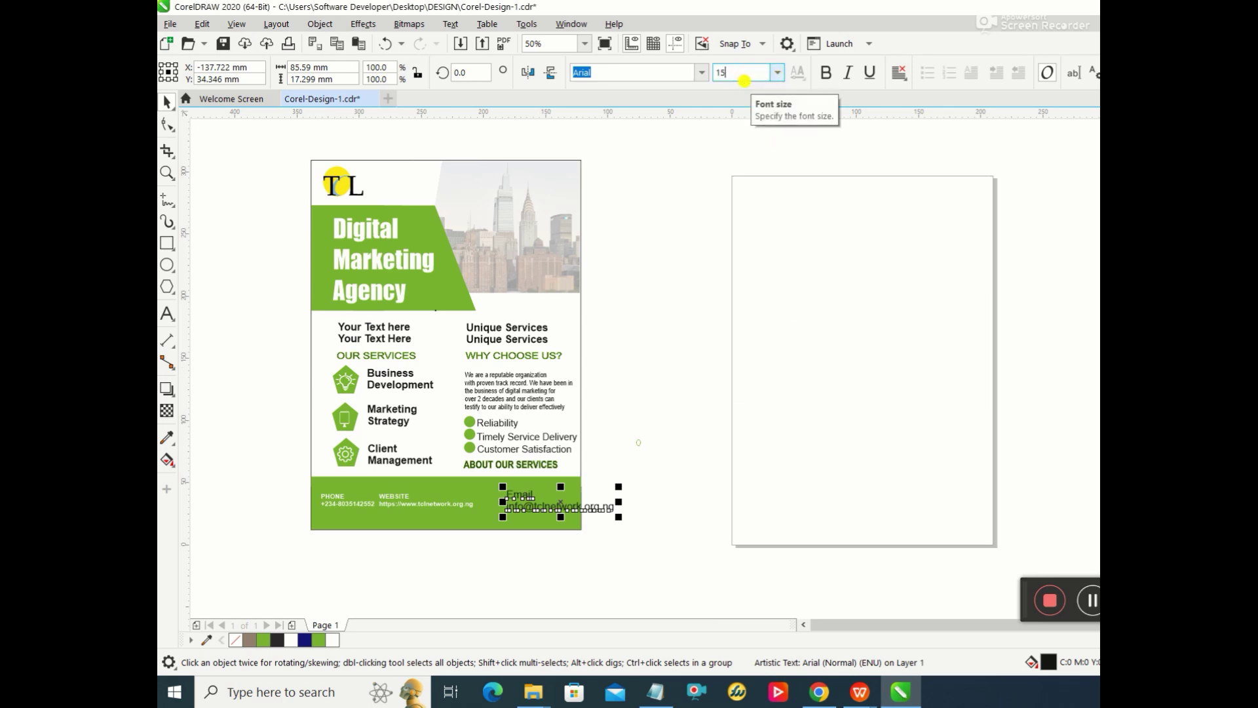
key(Return)
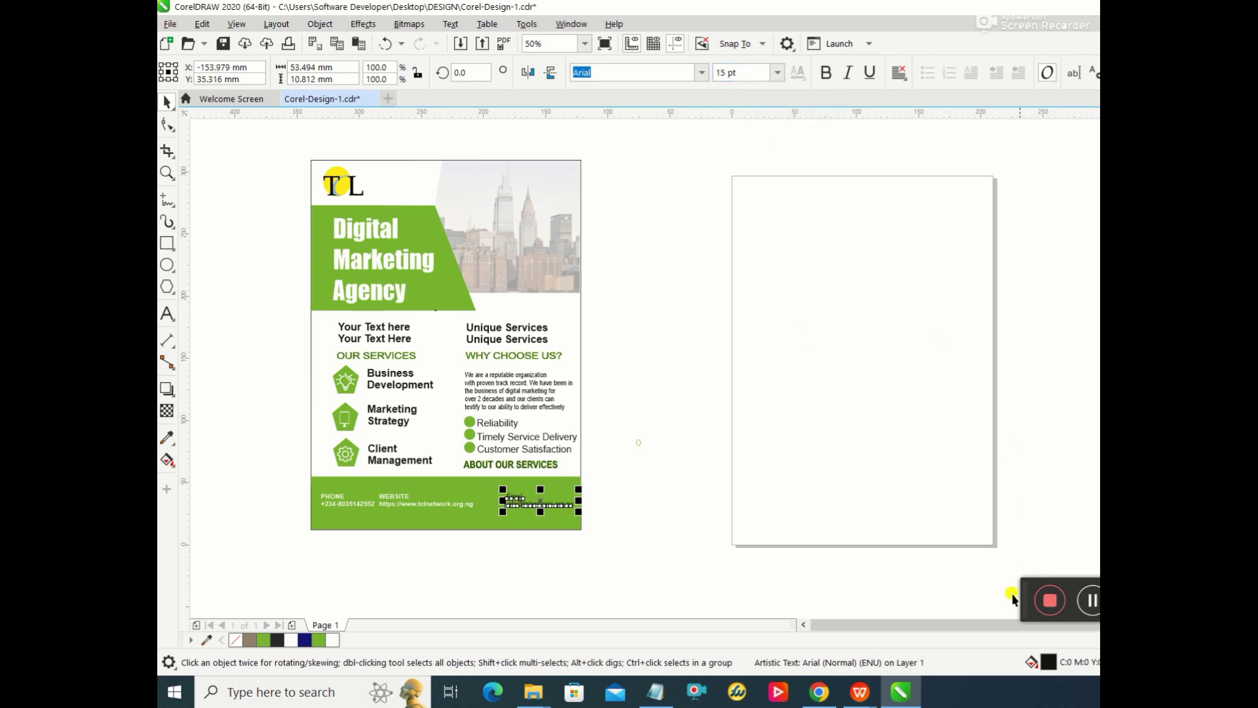
Step: Give the e-mail details on the footer a uniform White fill and make them bold
double_click(1050, 661)
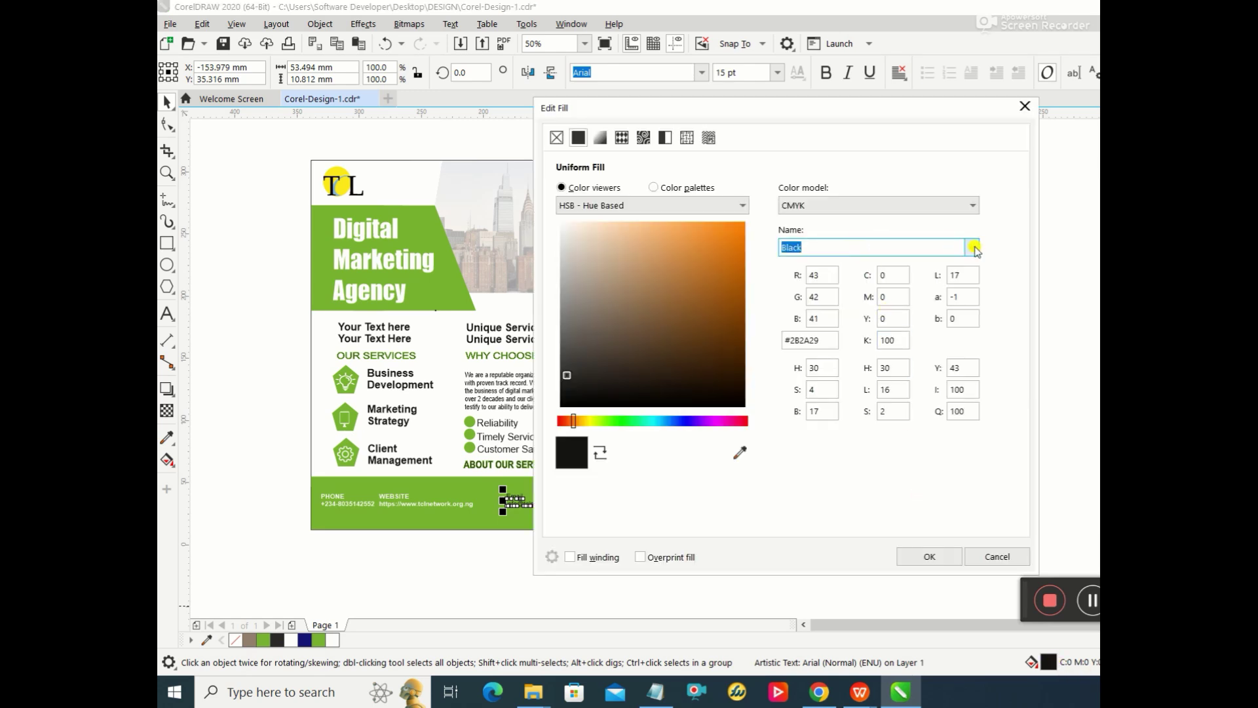
click(974, 247)
click(868, 418)
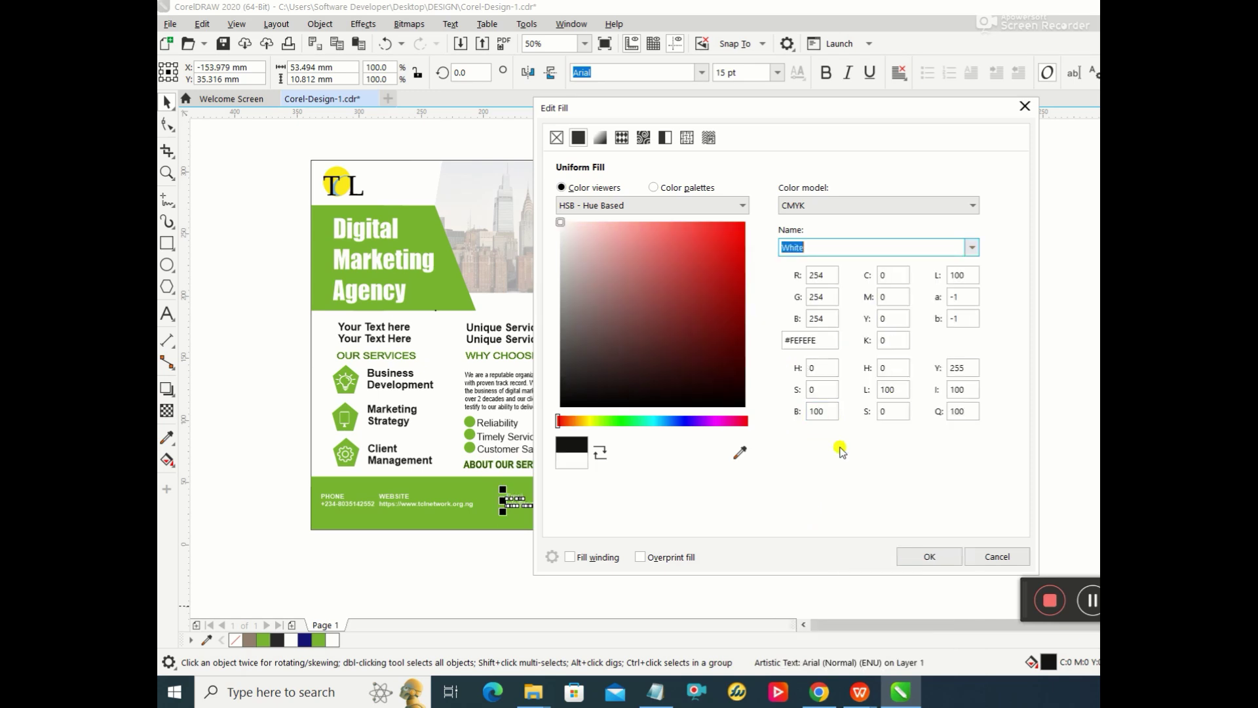
click(943, 556)
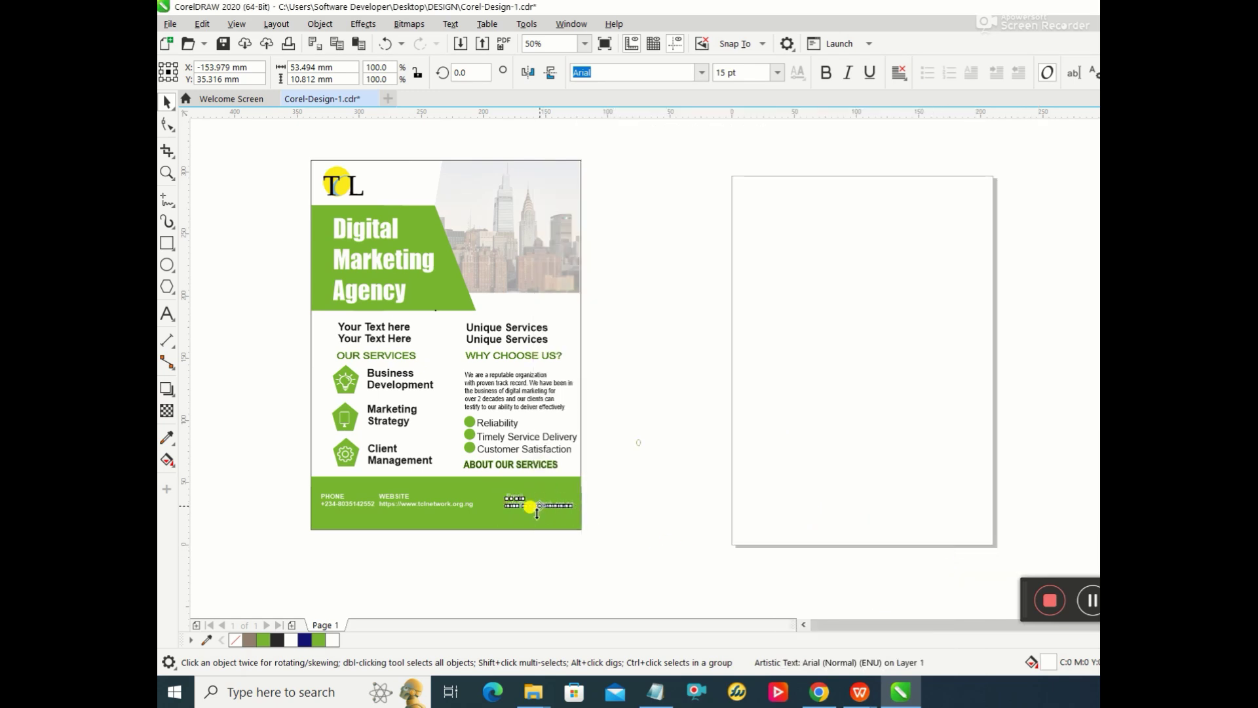
click(826, 72)
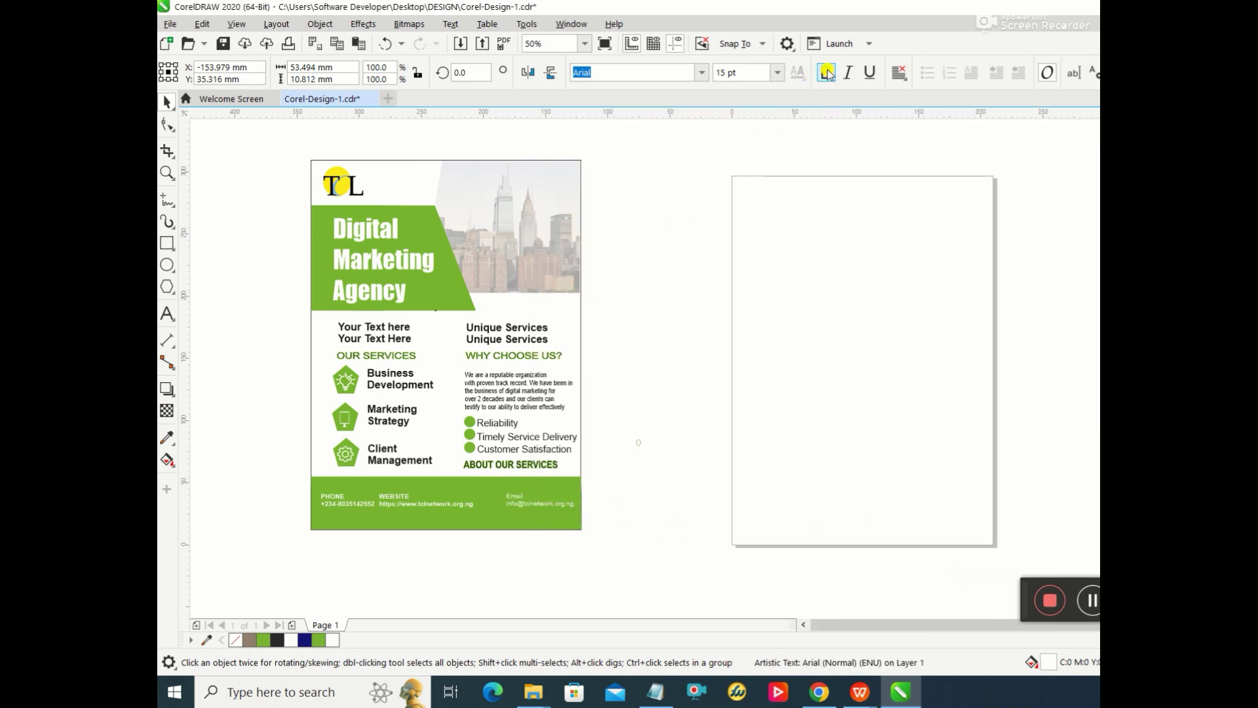
Step: Move the e-mail details away from the footer's outer edge, toward the website details, to about X -160 mm
key(Left)
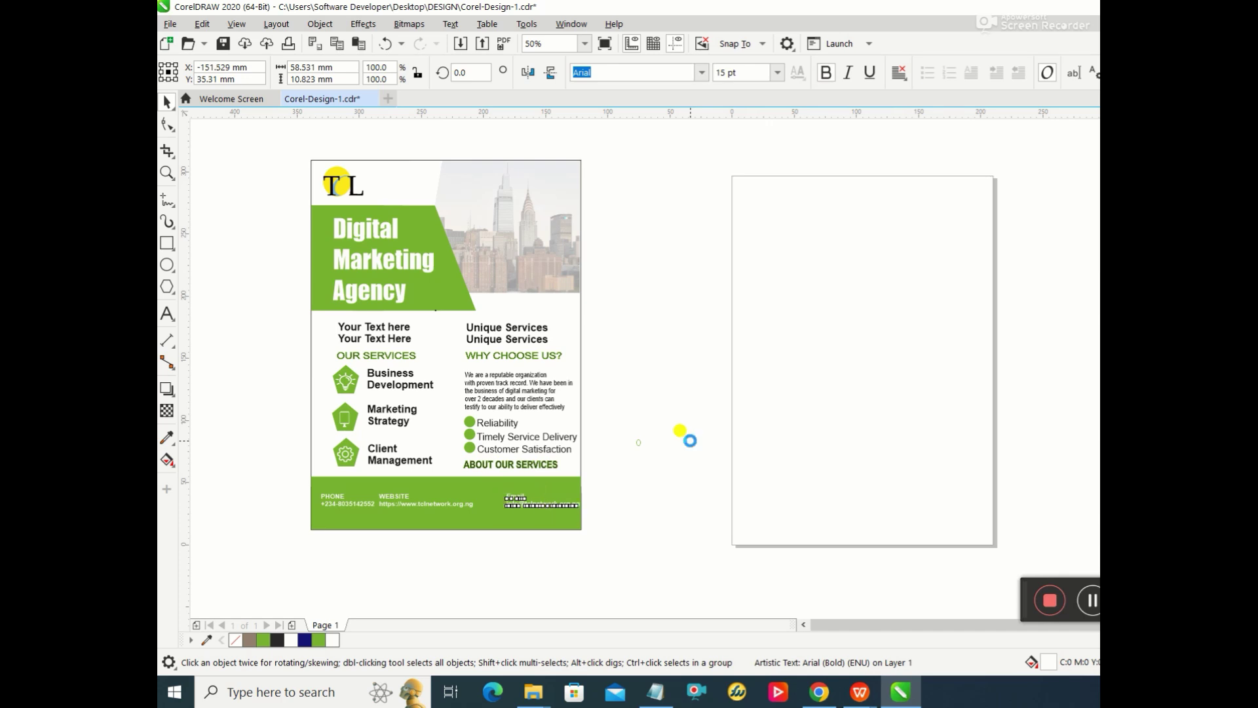
key(Left)
key(Left)
key(Left)
key(Left)
key(Left)
key(Left)
key(Left)
key(Left)
key(Left)
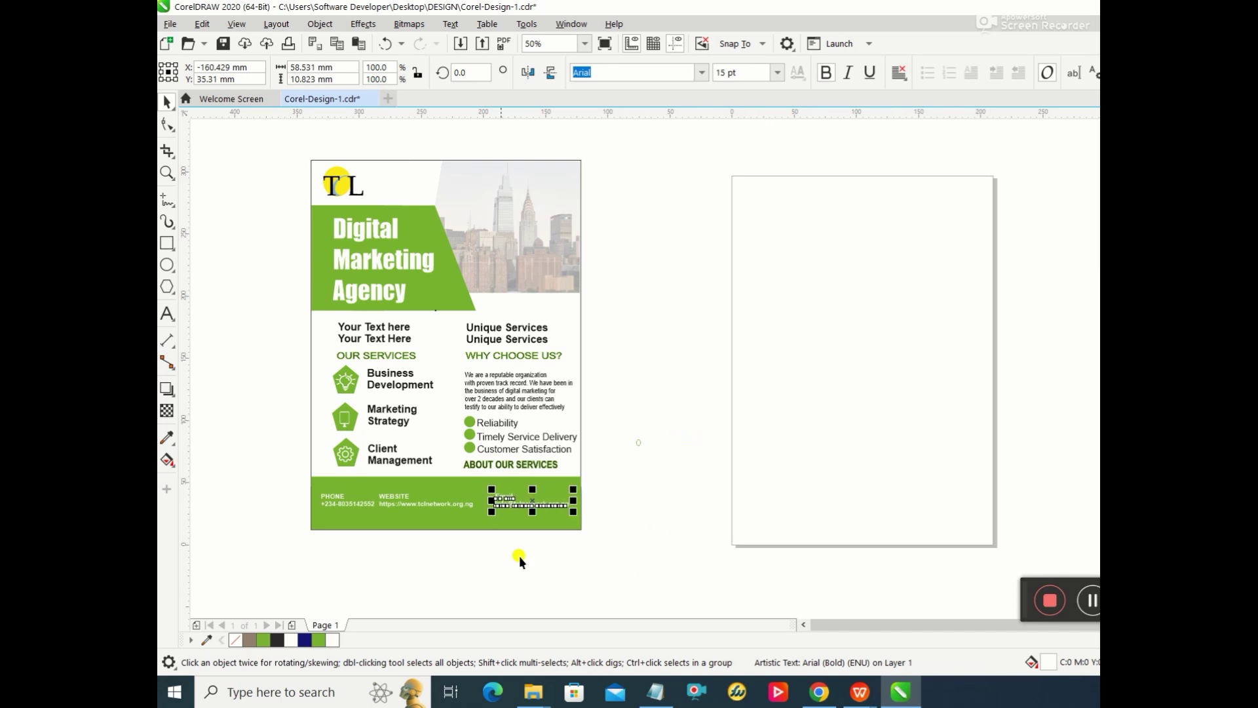
Step: Shift the website details toward the e-mail details to about X -240 mm, spacing them between the phone and e-mail details
click(401, 496)
key(Right)
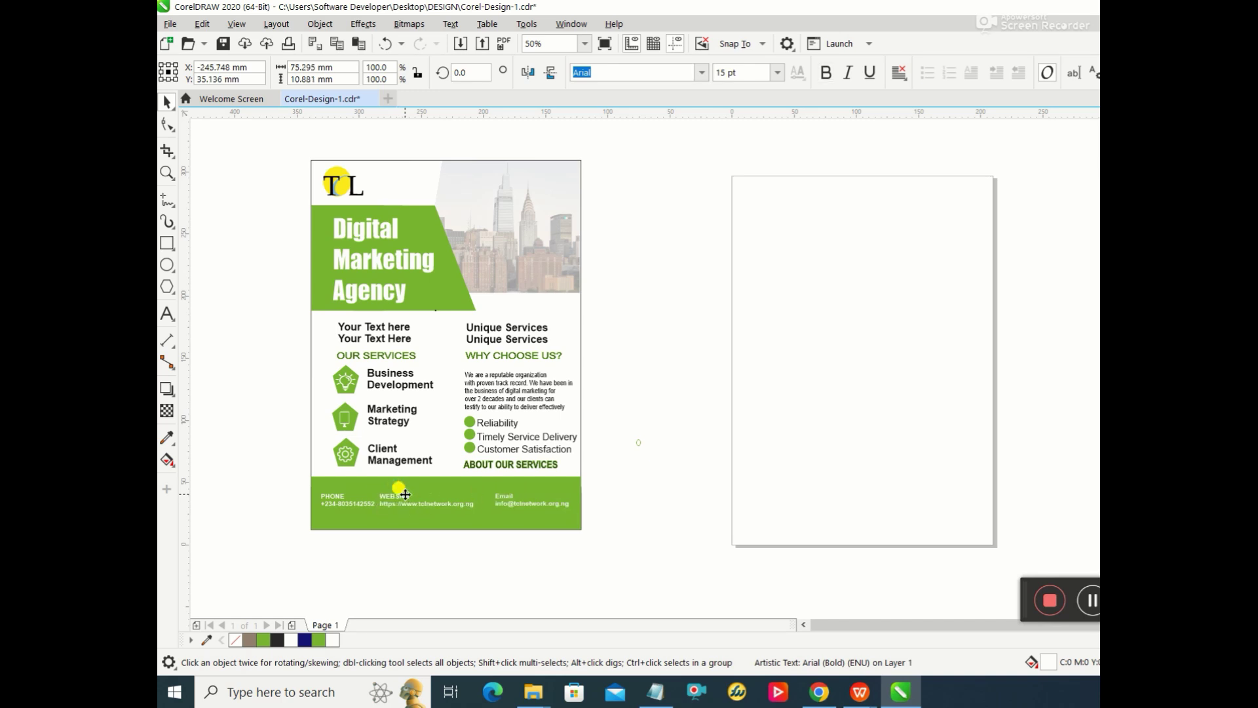
drag(402, 491, 405, 495)
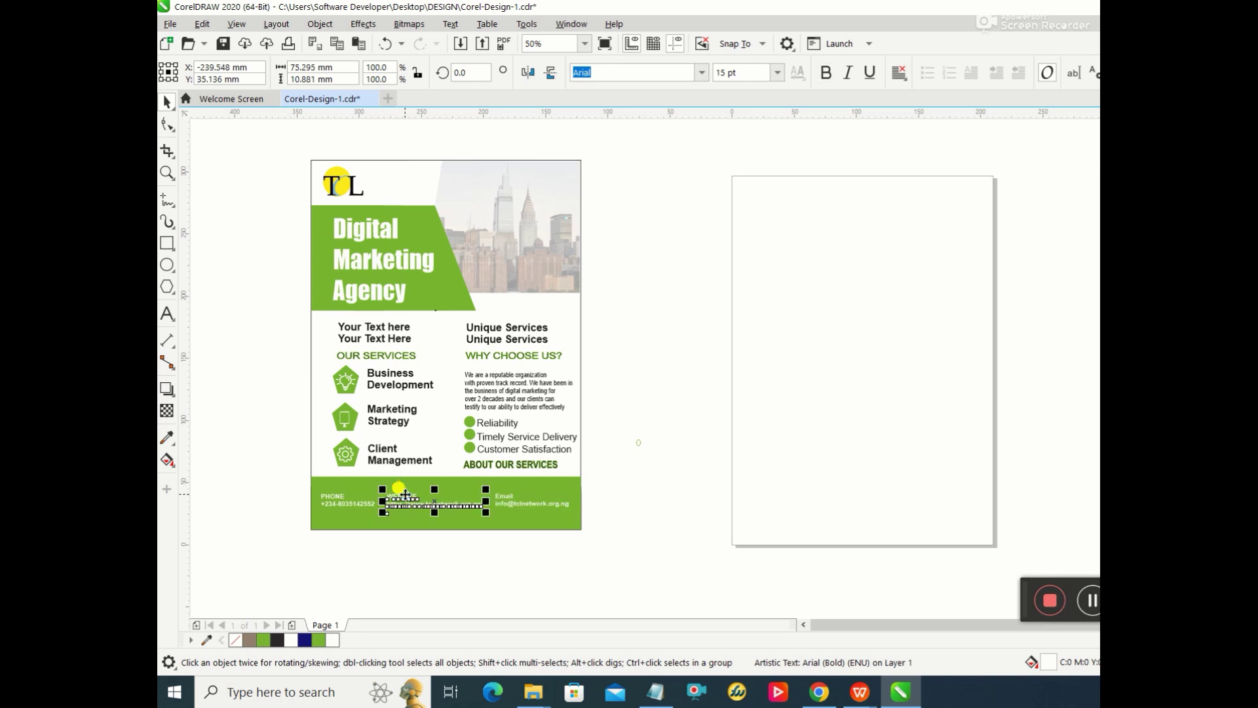
click(660, 358)
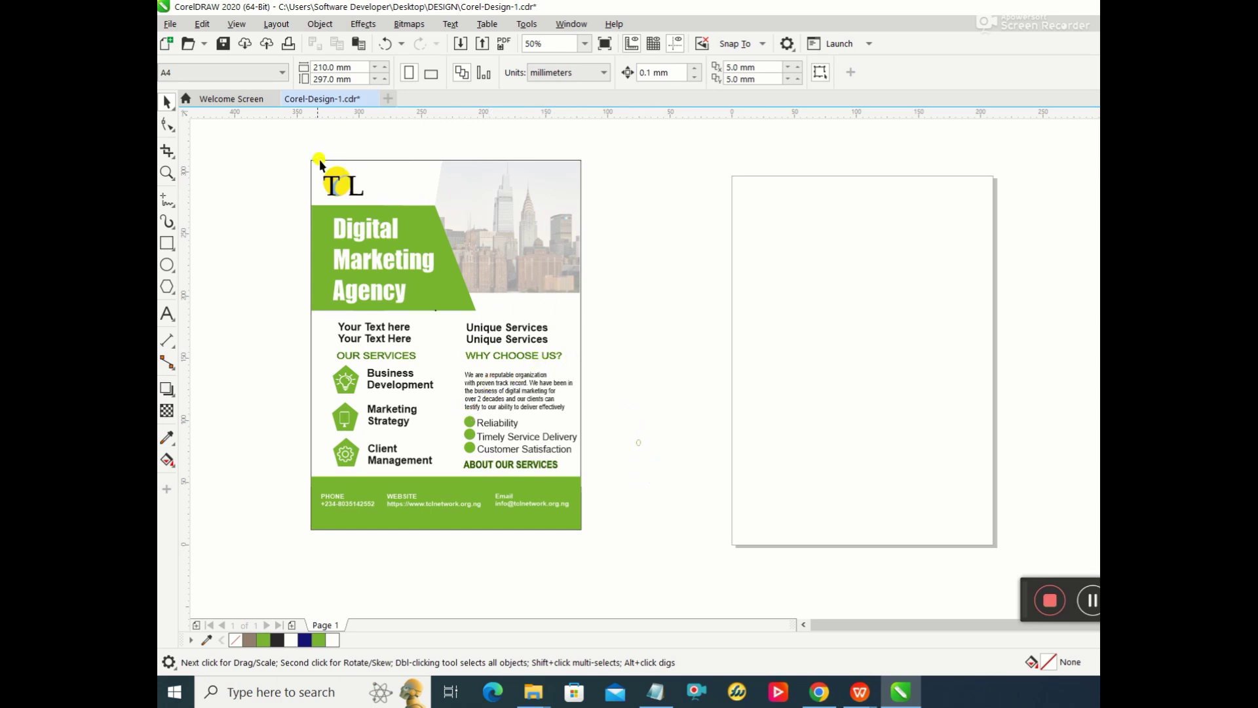
Step: Group all the objects of the flyer
drag(295, 140, 620, 582)
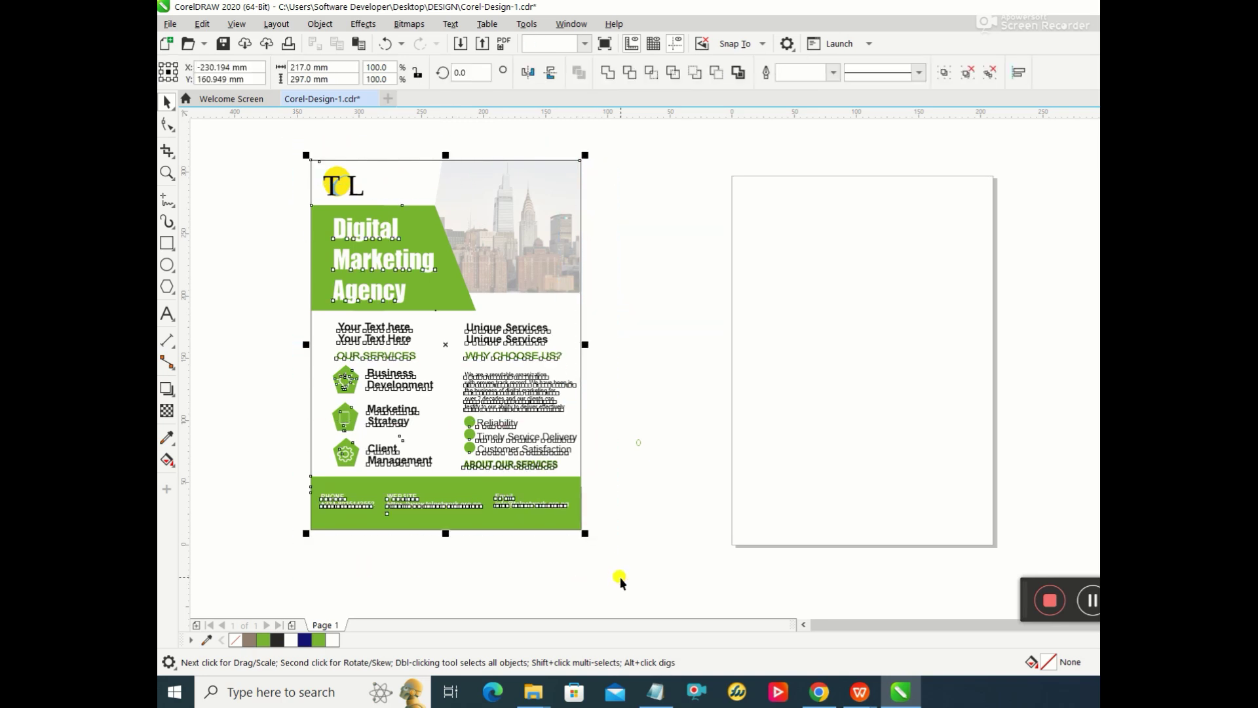
click(331, 25)
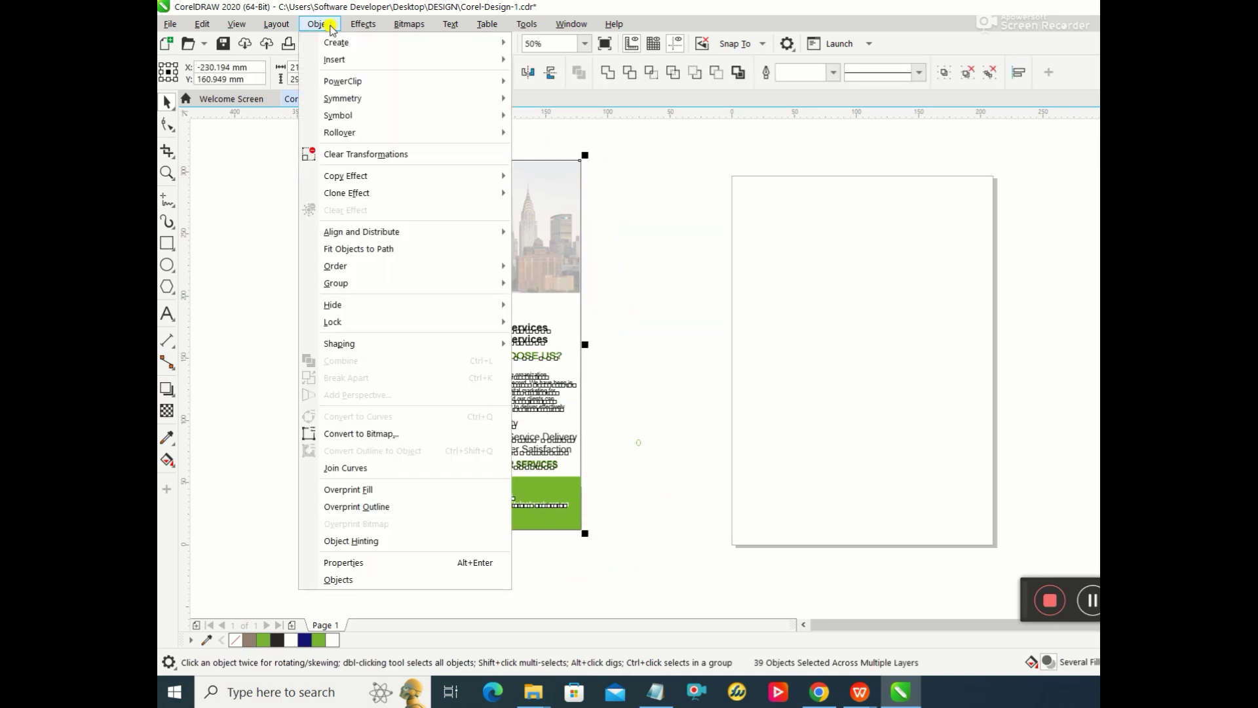
mouse_move(358, 282)
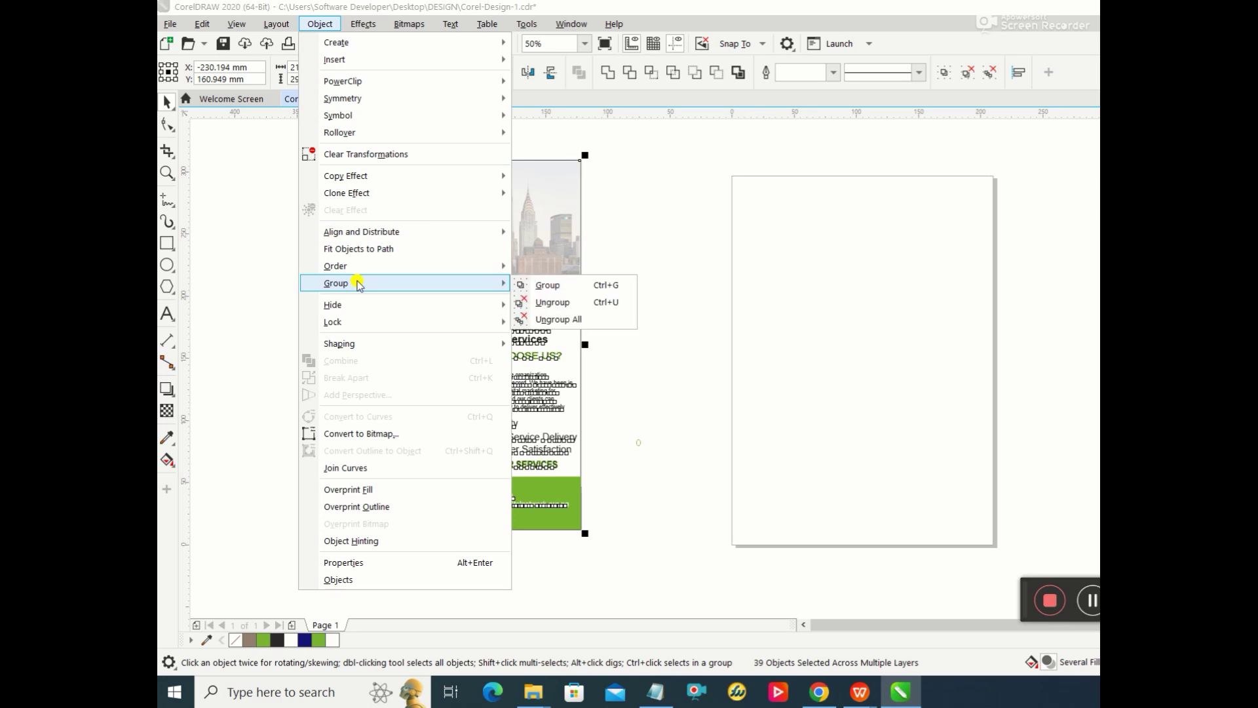
click(524, 283)
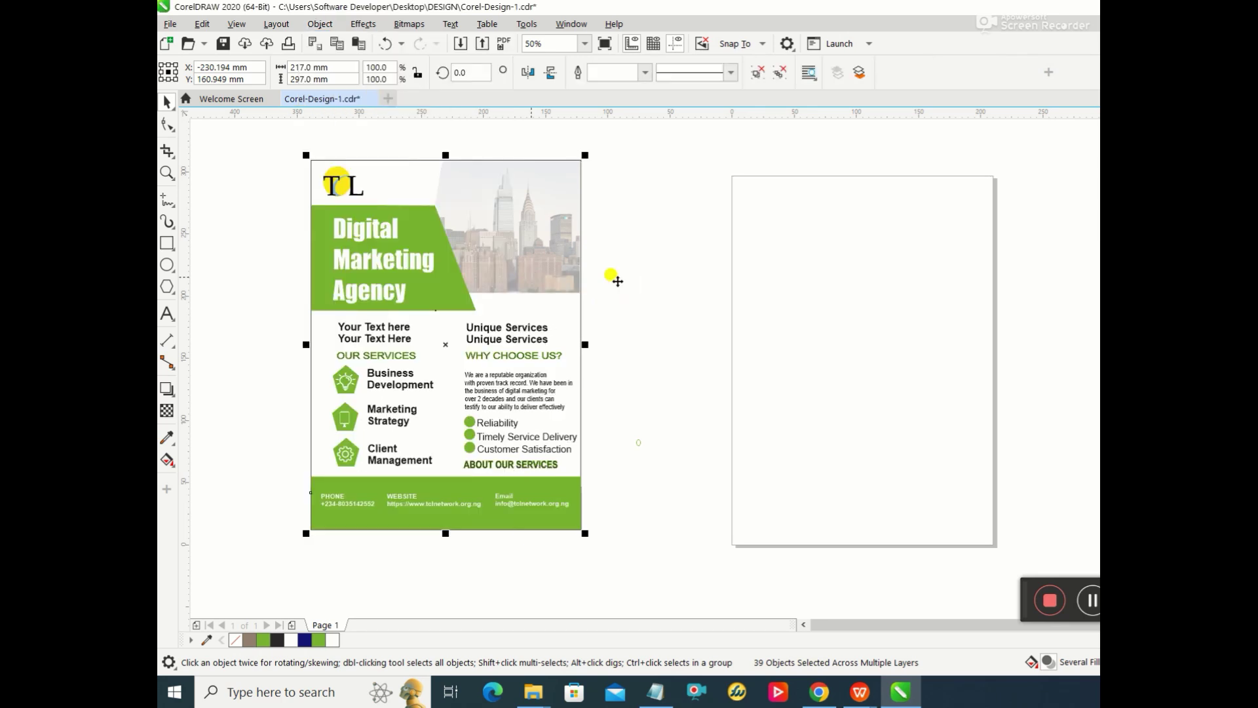
Step: Centre the flyer group and the small object beside it on the page
click(670, 280)
drag(305, 141, 637, 544)
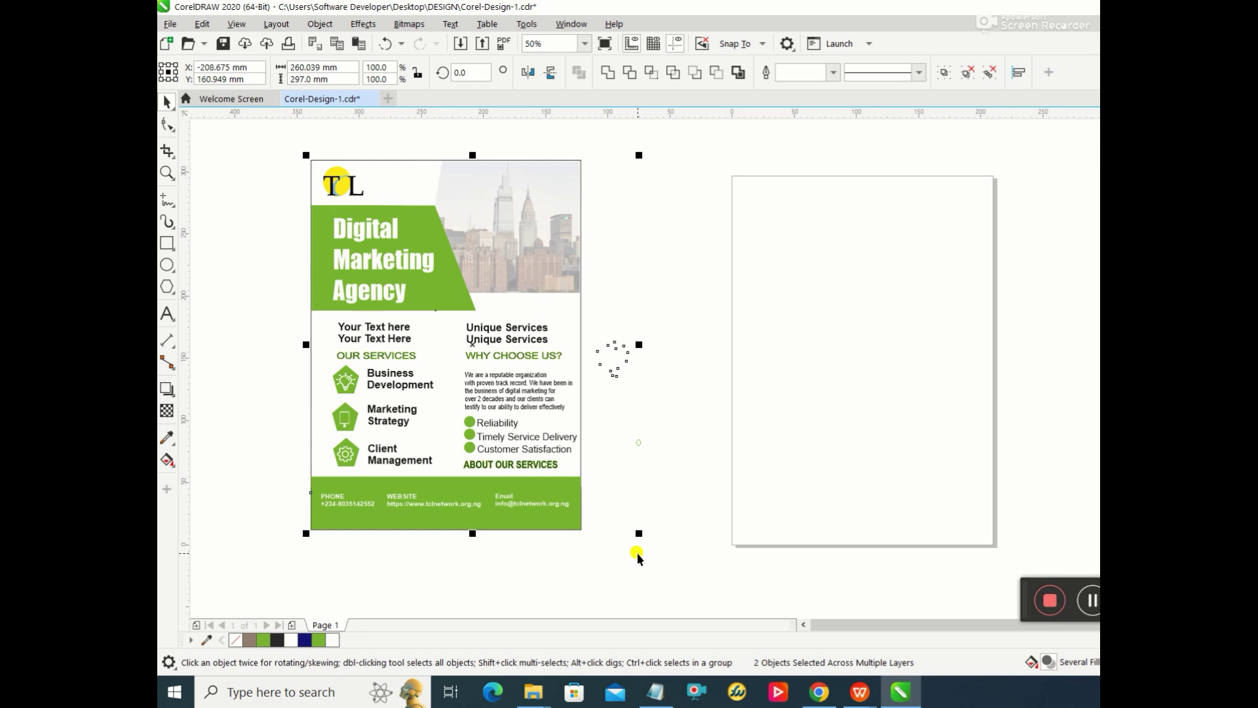
key(p)
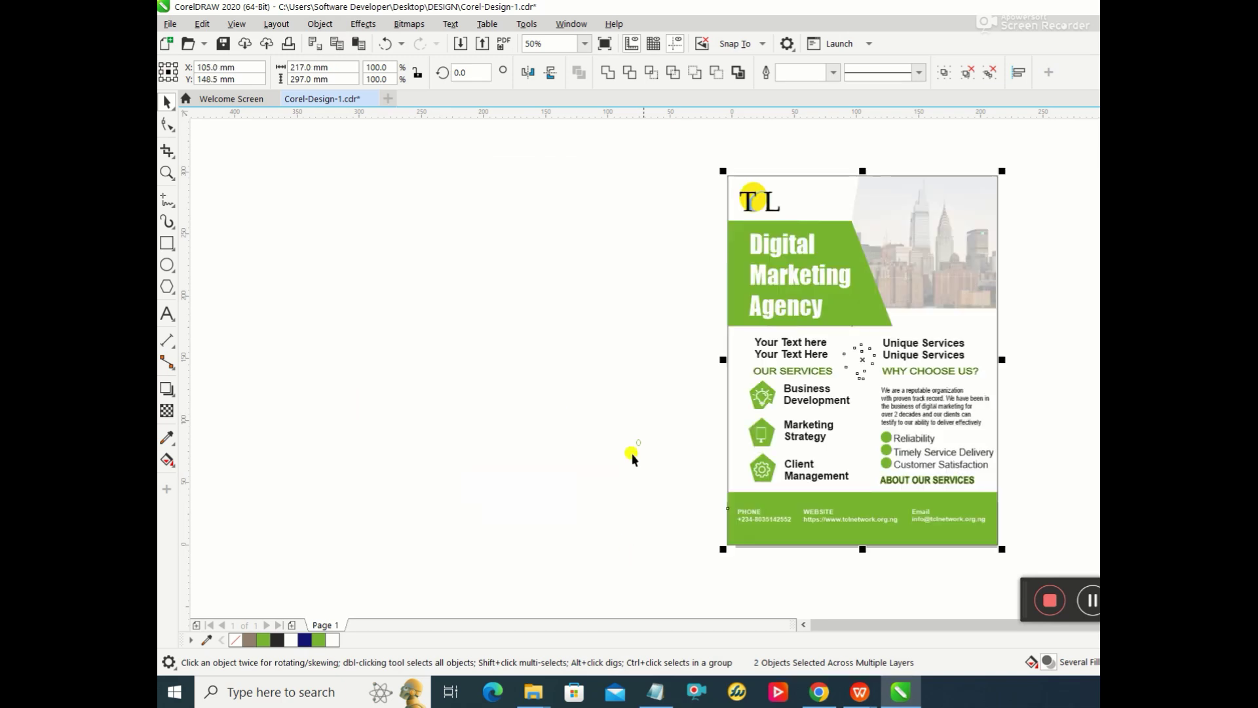
Step: Save the drawing as a CDR file named "Digital marketing design" in the DESIGN folder
click(170, 24)
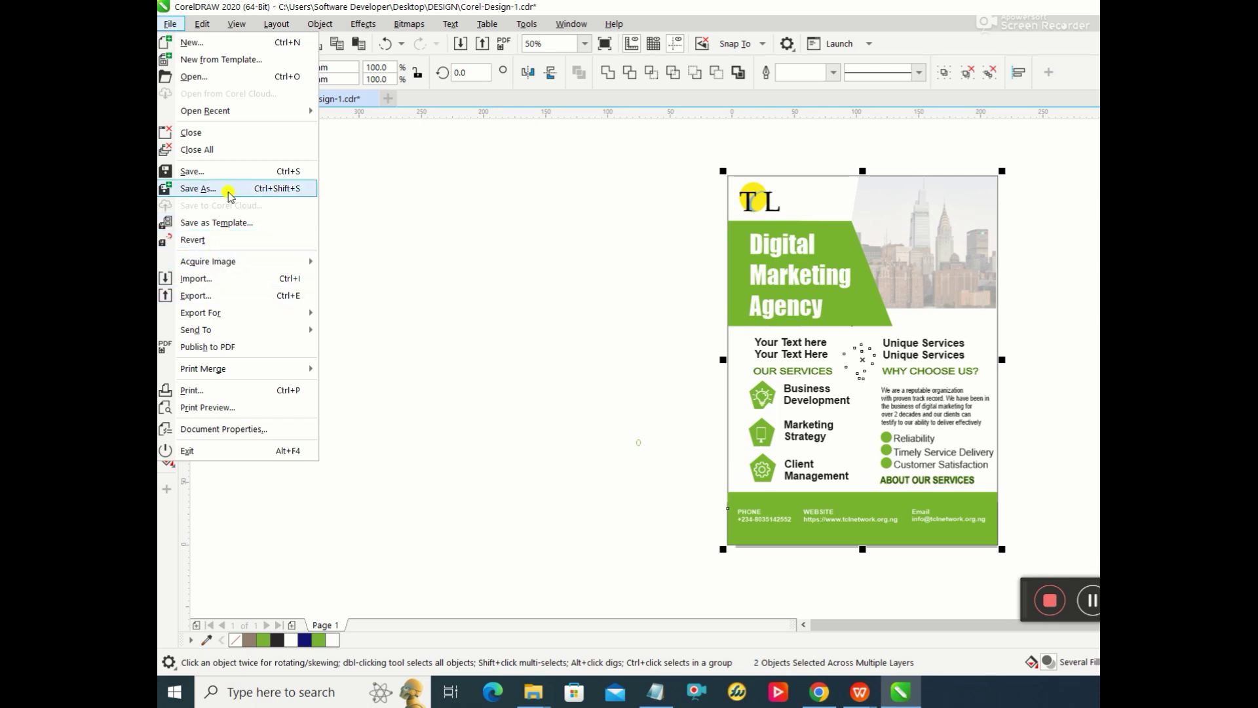
click(223, 174)
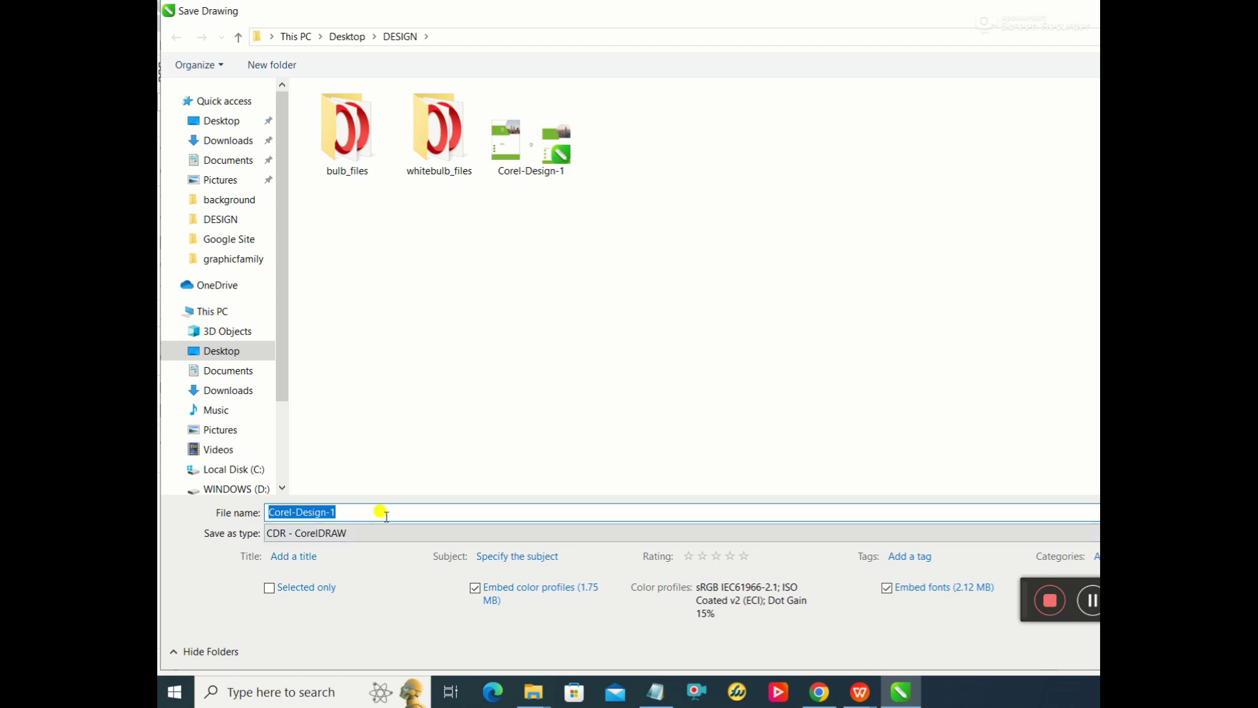
text(Digital marketing d)
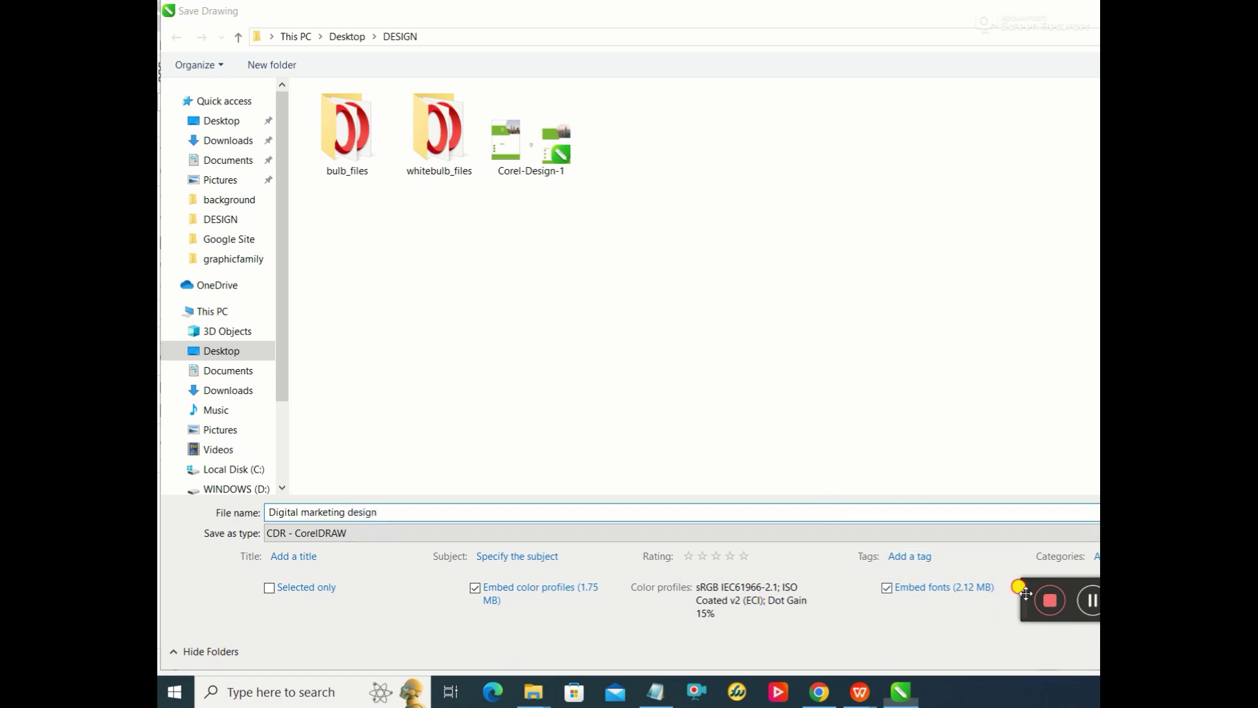
drag(1026, 593, 1016, 559)
click(1099, 651)
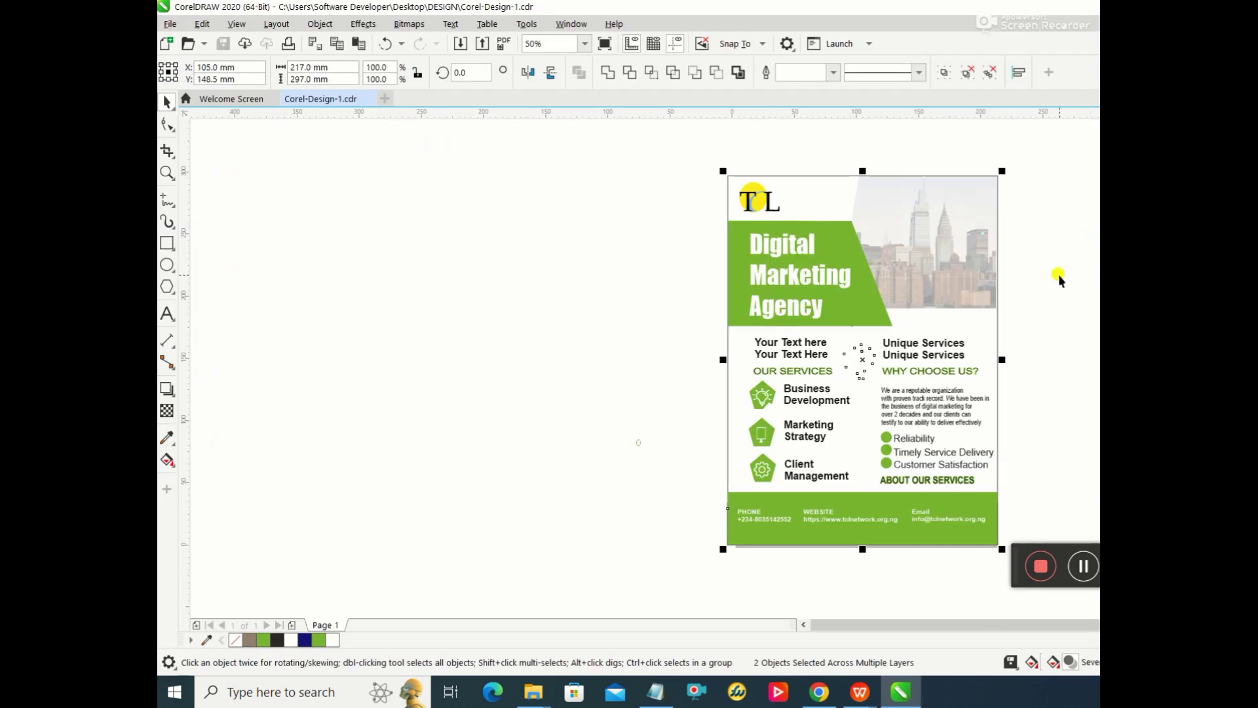
Step: Export the drawing to the DESIGN folder as a PDF named "Digital marketing design" with the default PDF settings
click(169, 24)
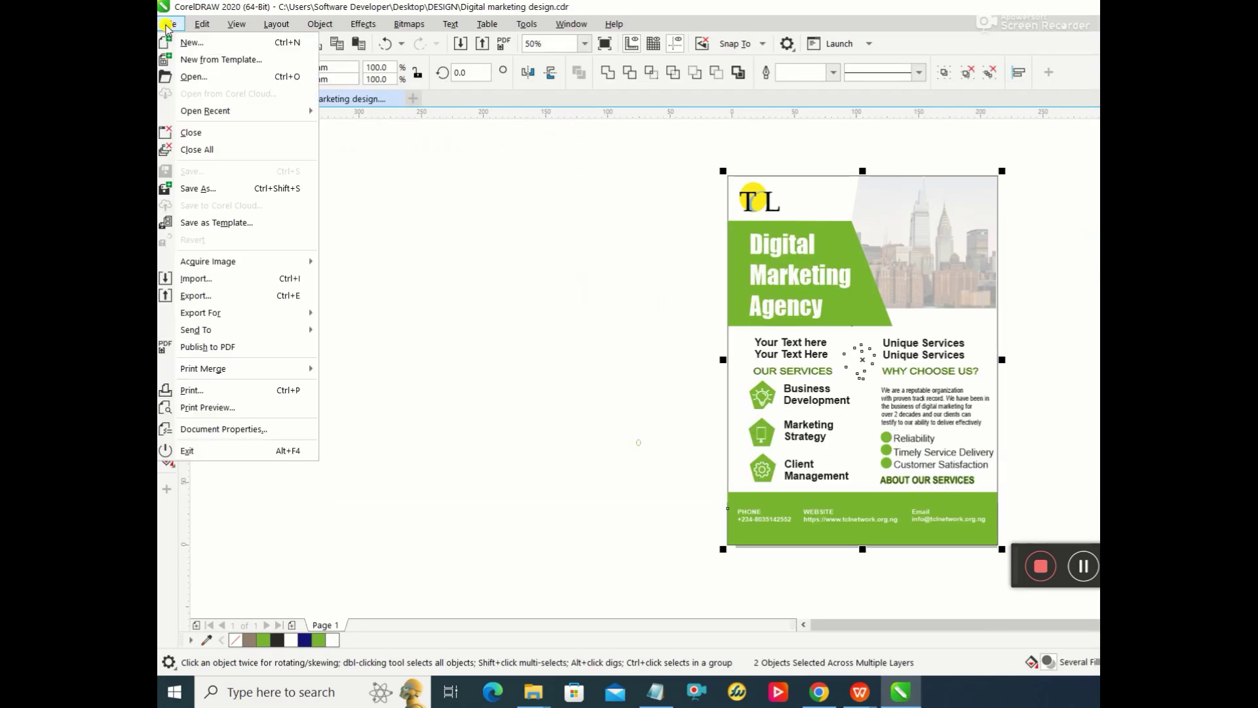
click(211, 297)
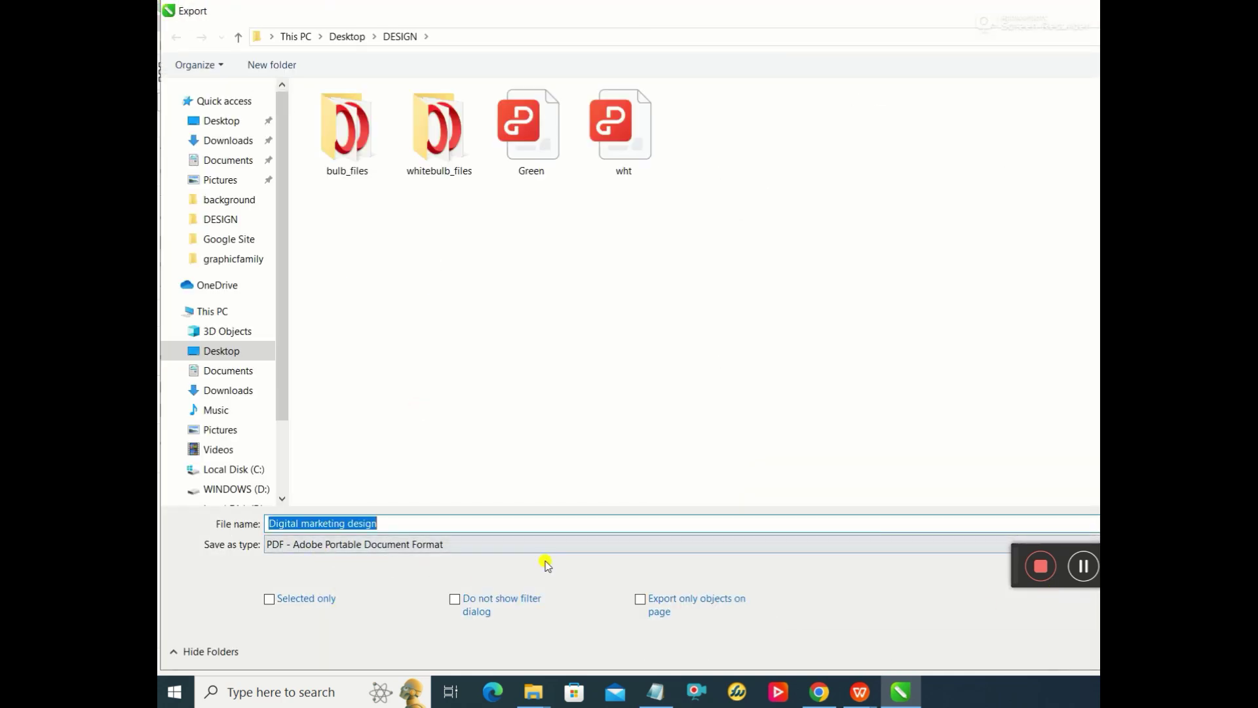
key(Return)
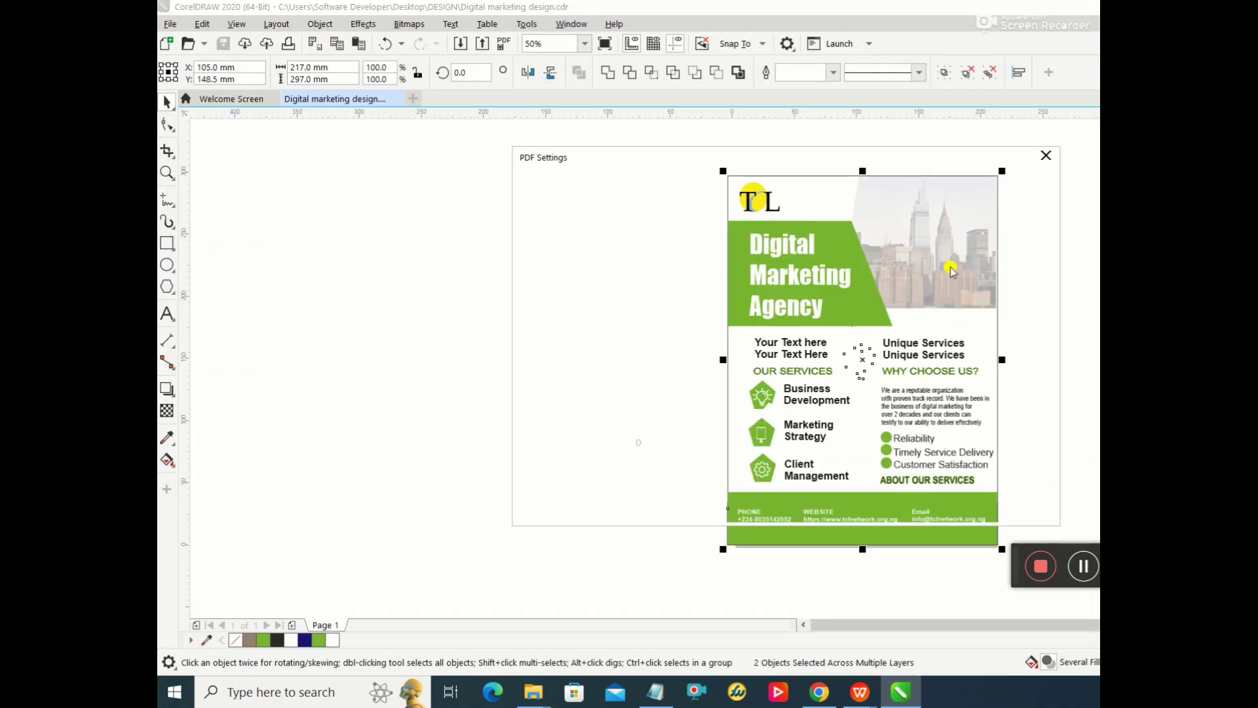
click(950, 506)
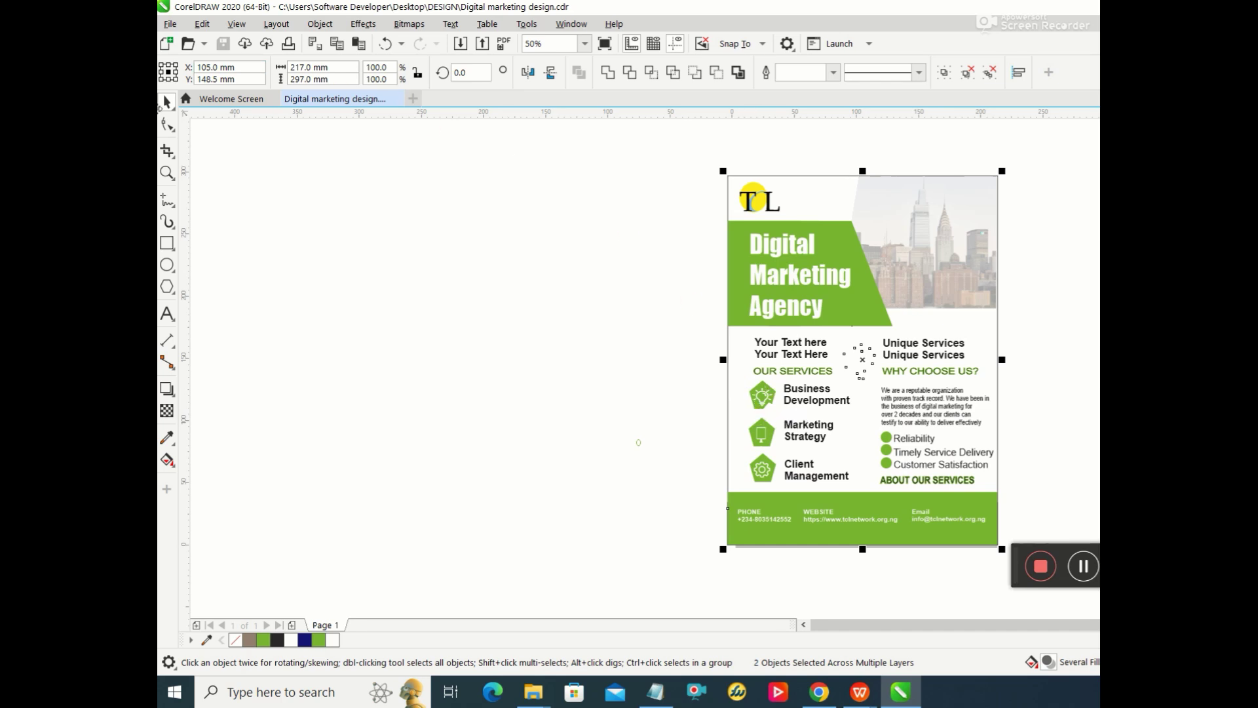
Step: Delete the stray bitmap lying between the Business Development and Marketing Strategy icons
click(211, 139)
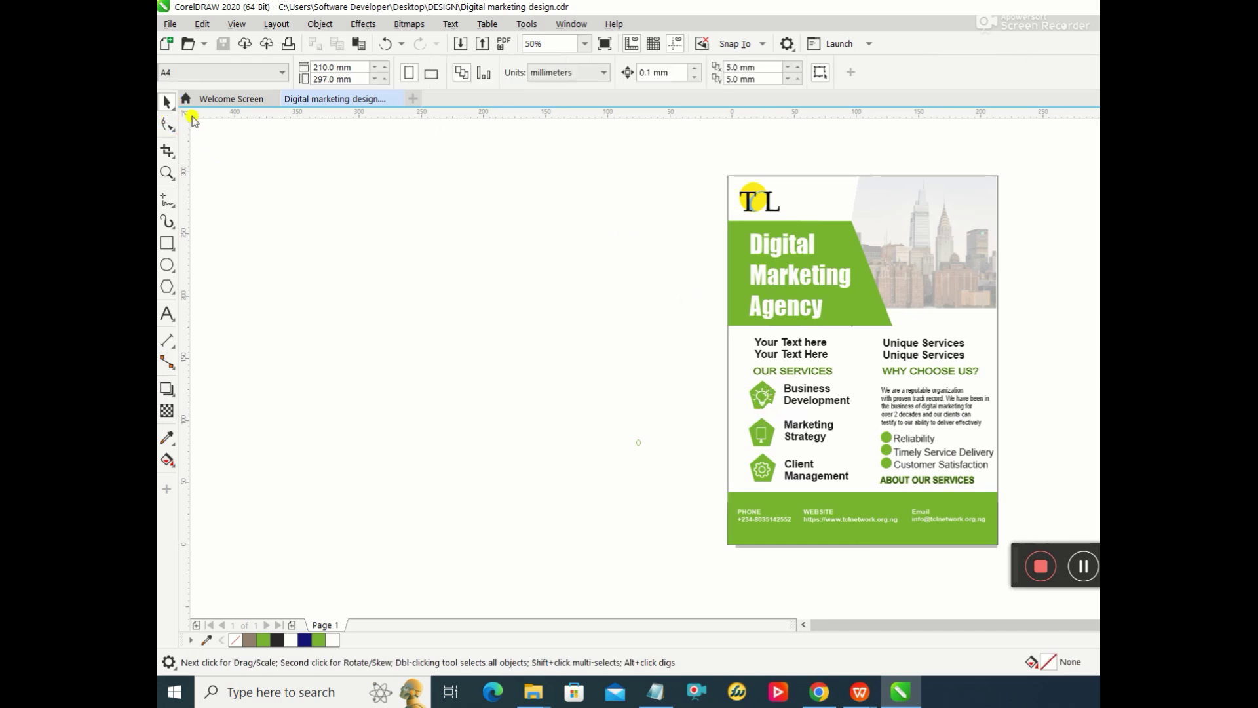
click(768, 409)
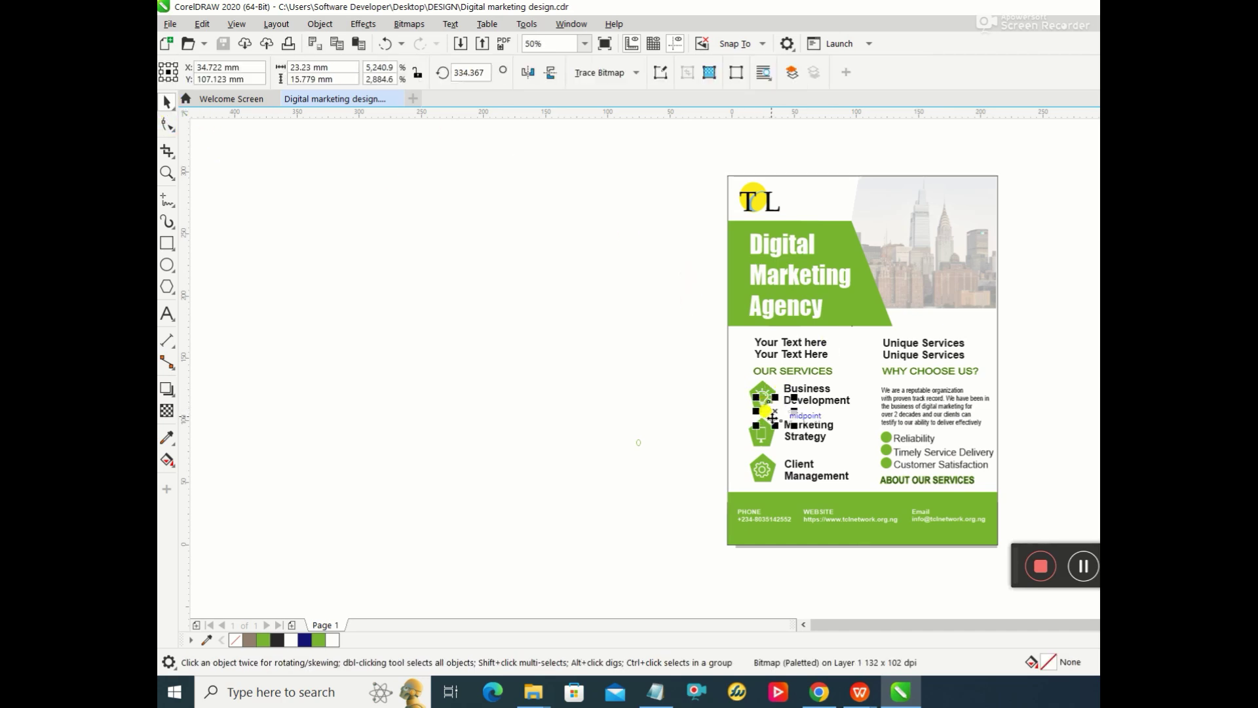
key(Delete)
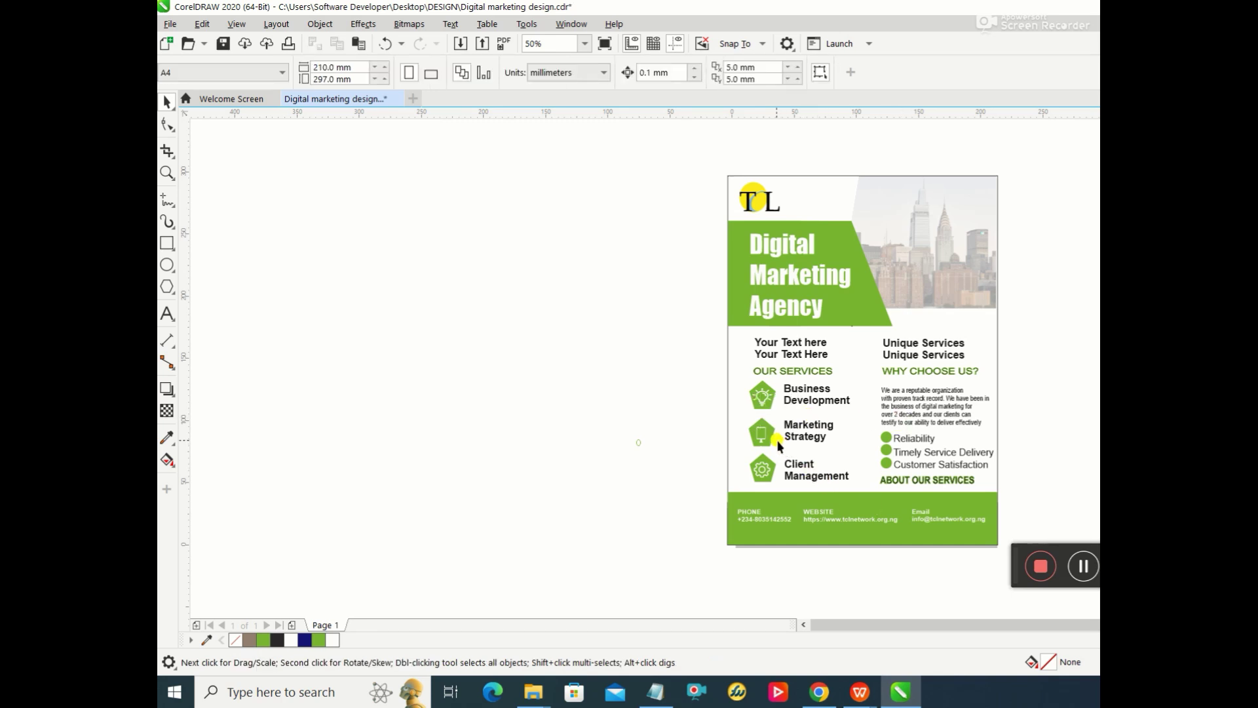
click(778, 445)
click(780, 452)
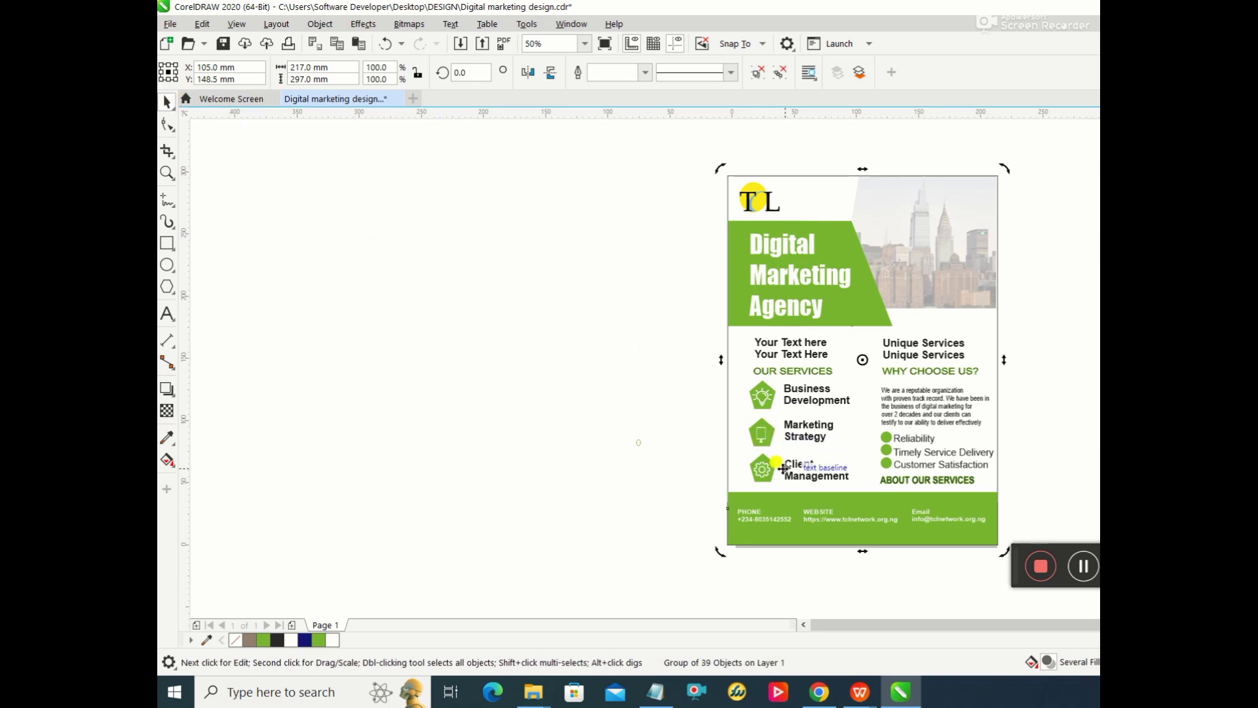
click(766, 440)
click(766, 442)
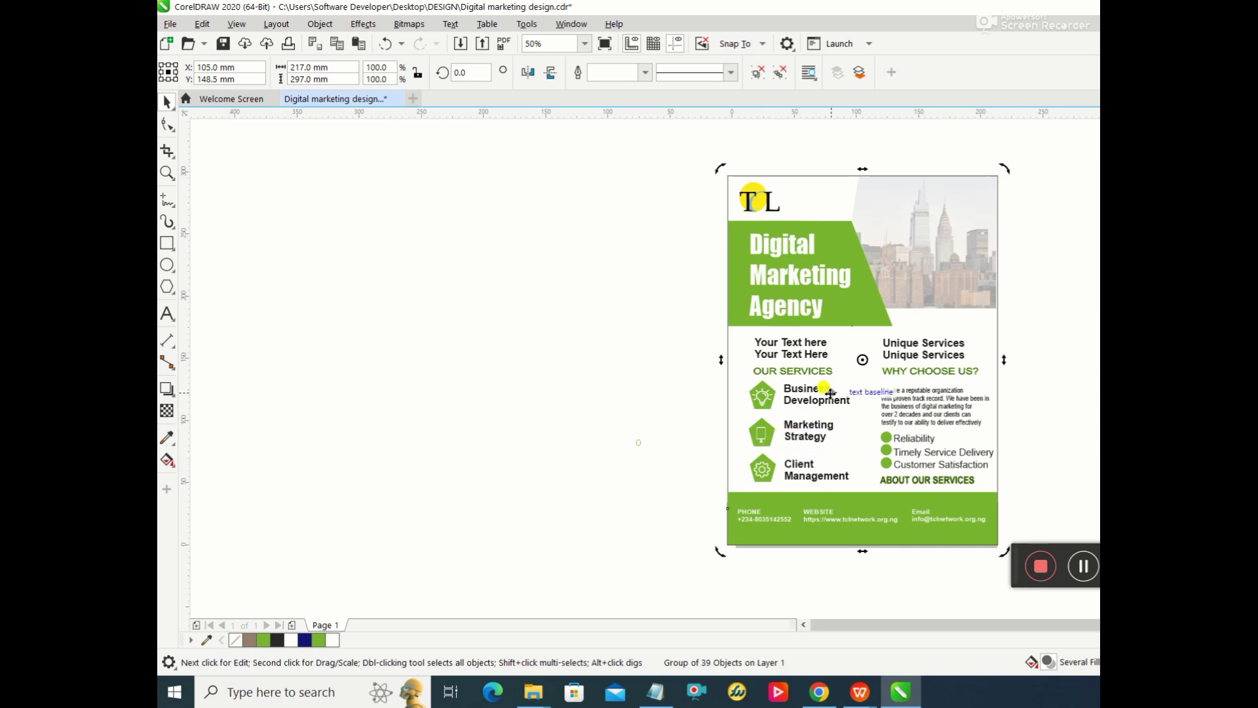
click(765, 444)
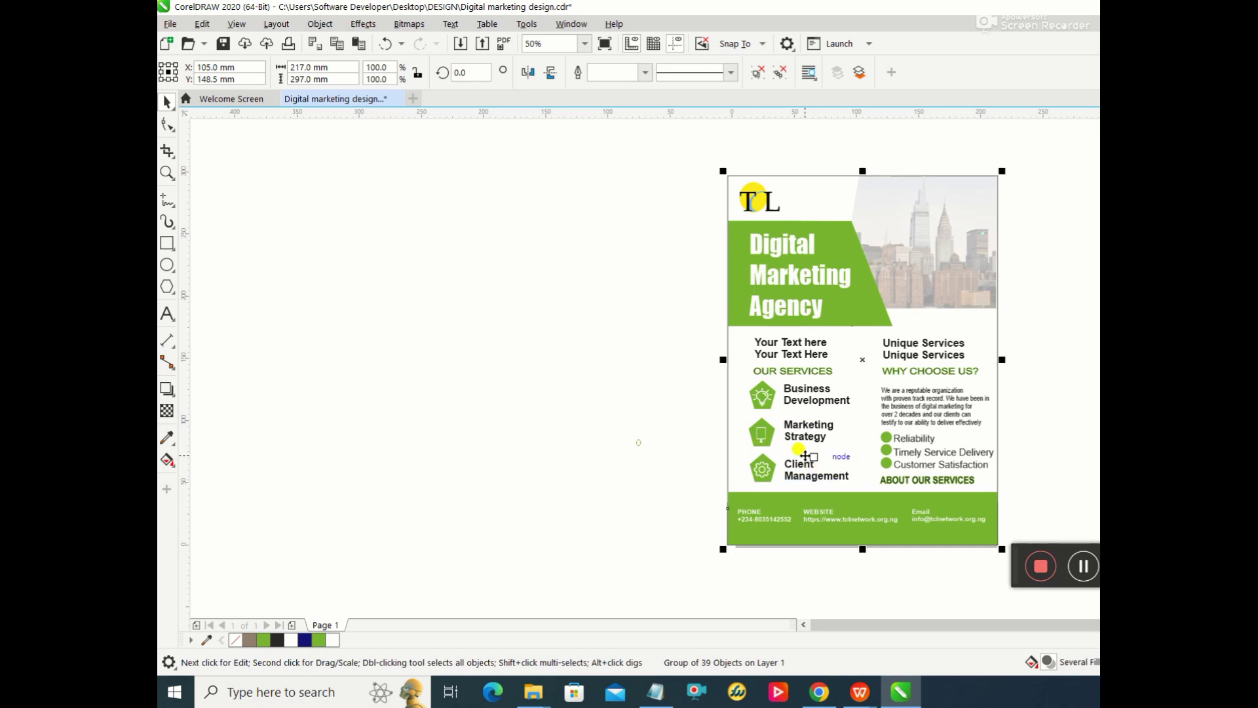
Step: Move the flyer group slightly to the right so its left and top edges line up with the page's edges
click(771, 430)
drag(771, 429, 774, 431)
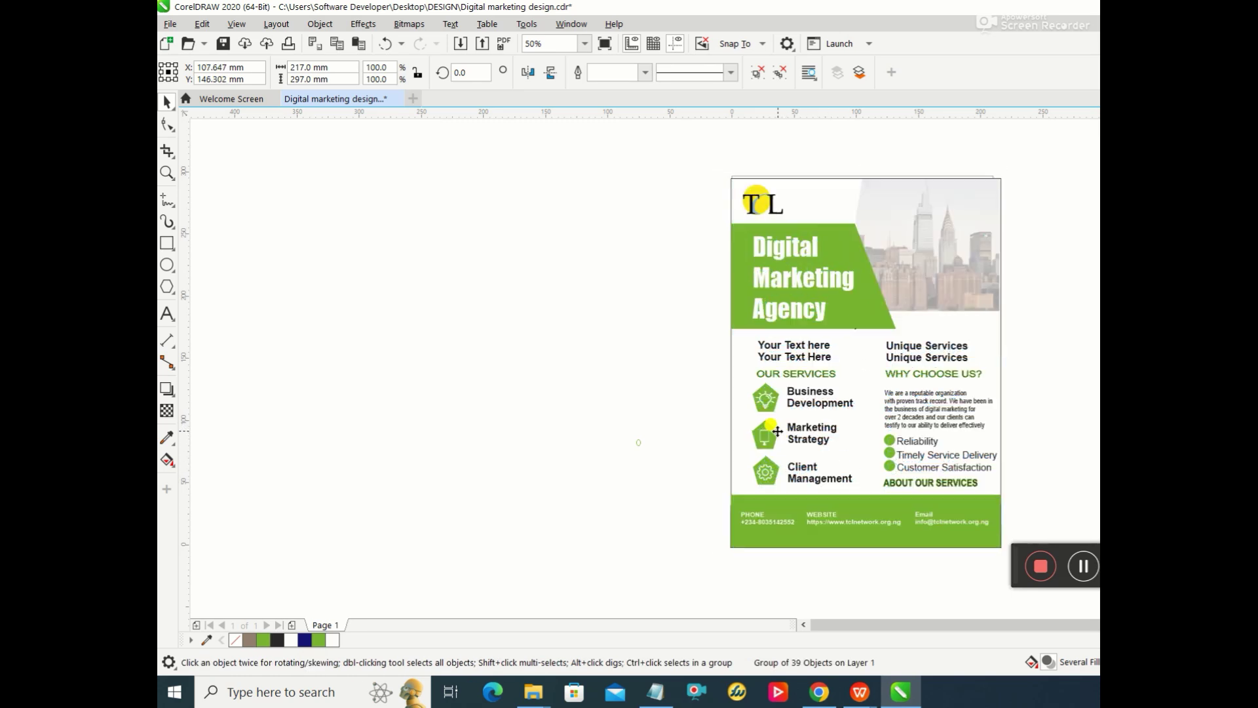
click(1075, 311)
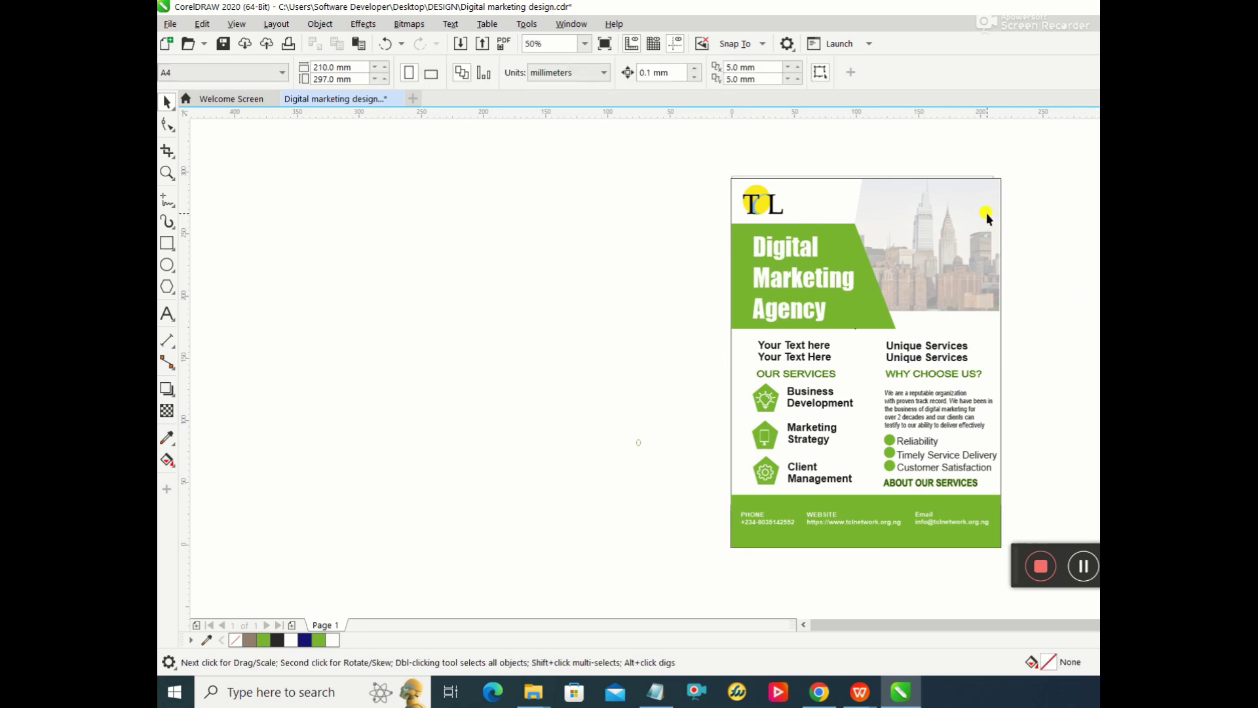
click(985, 212)
drag(986, 213, 986, 217)
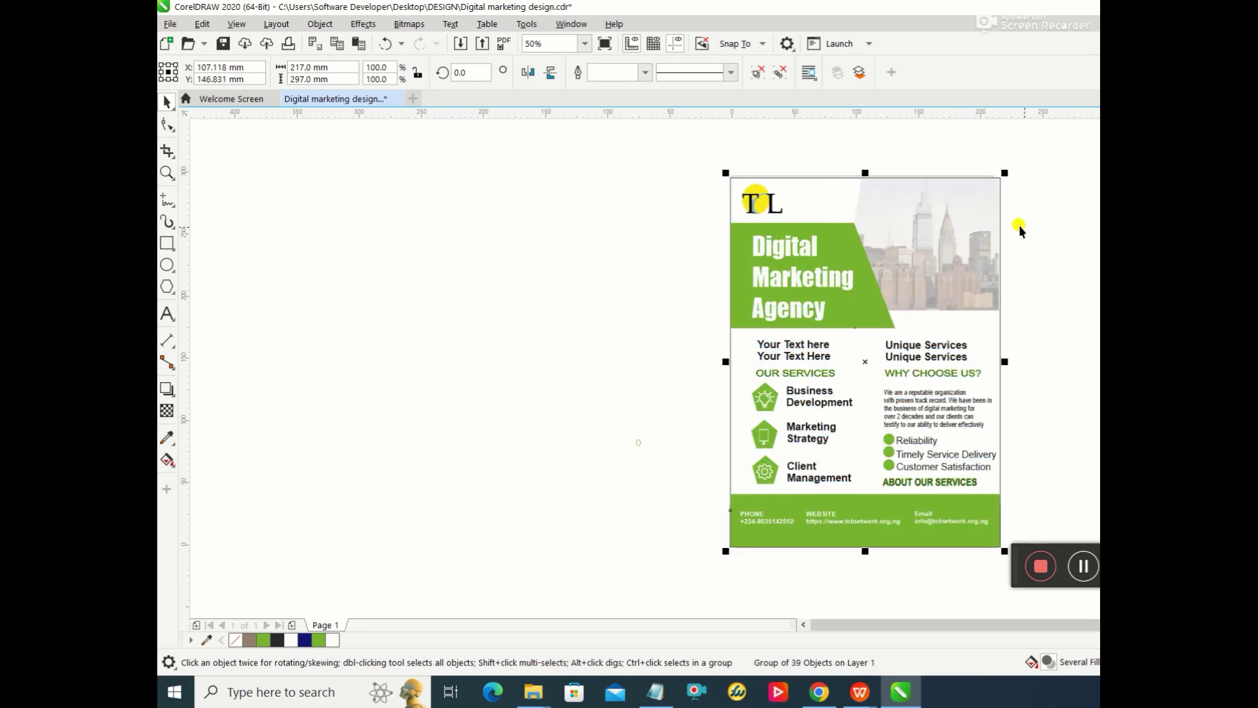
click(1051, 253)
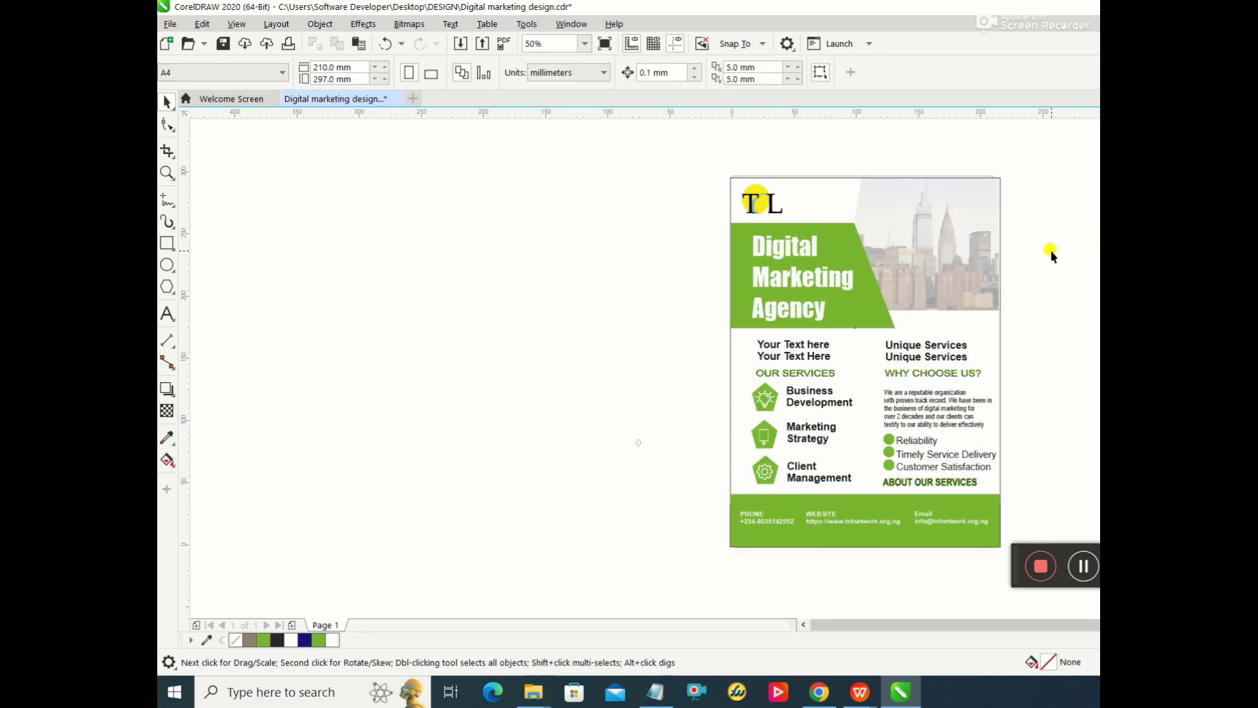
click(973, 223)
drag(972, 222, 973, 221)
click(1023, 292)
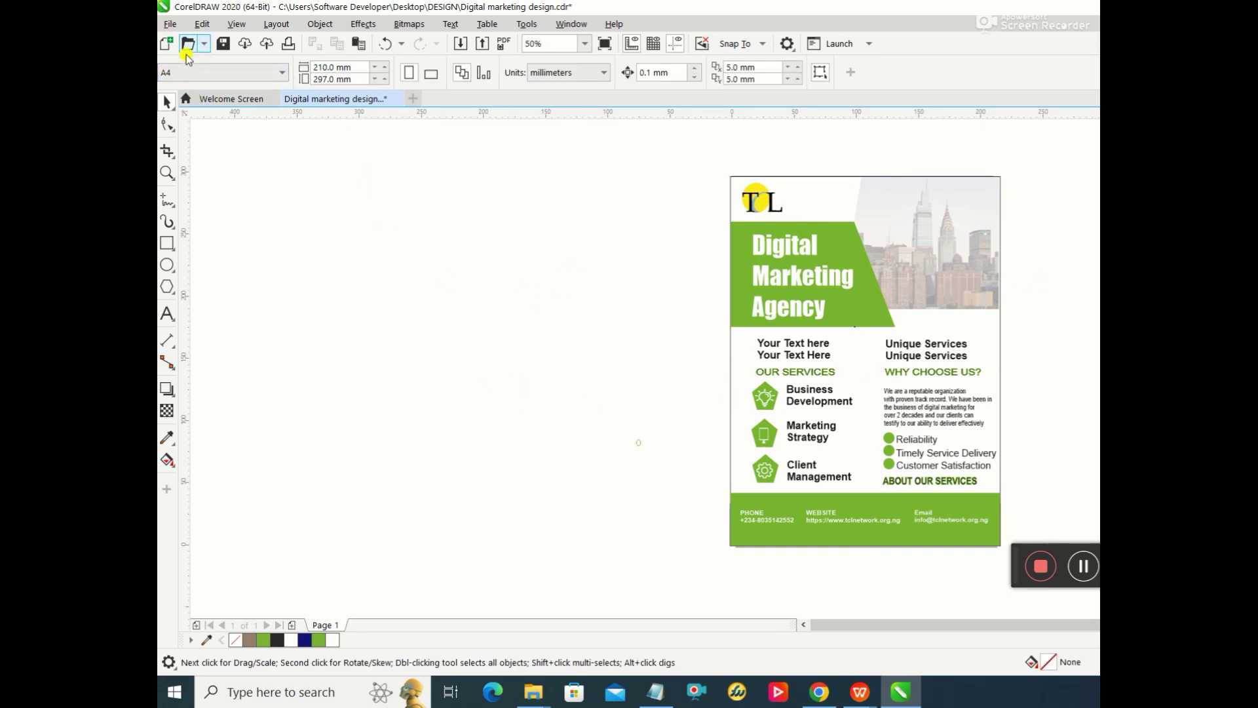
Step: Save the drawing again as a CDR file in the DESIGN folder, replacing the existing "Digital marketing design" file
click(169, 24)
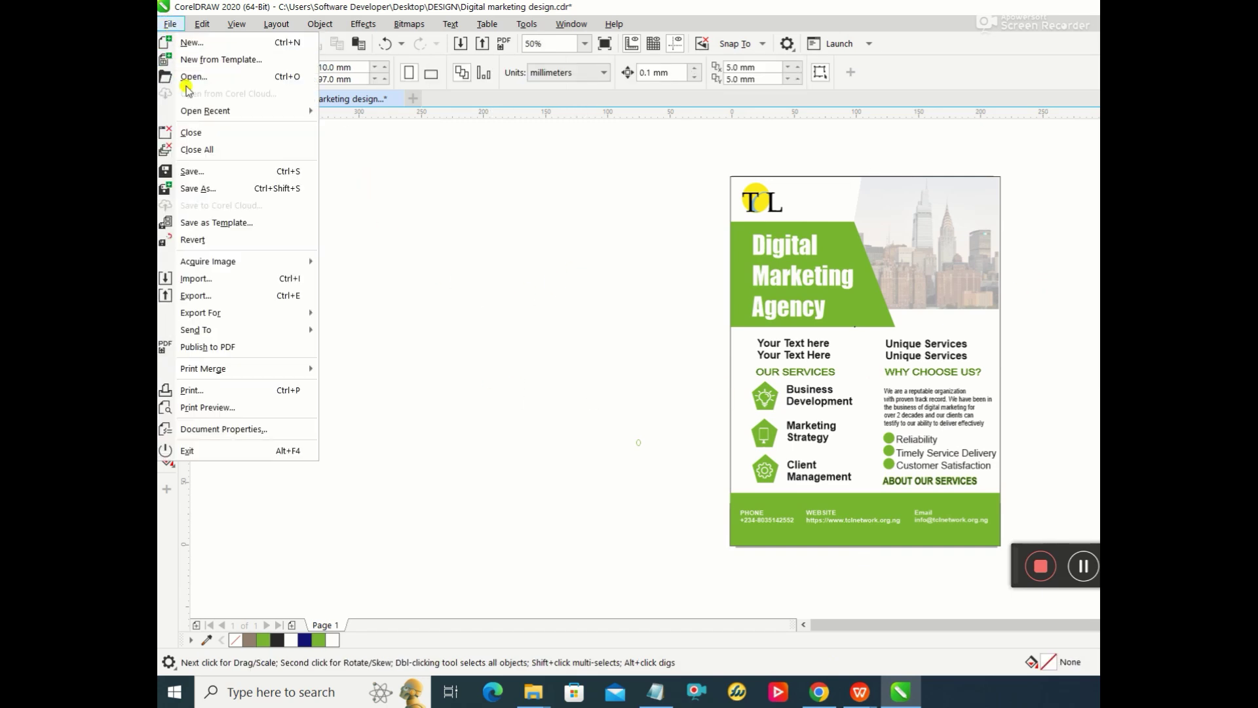
click(220, 184)
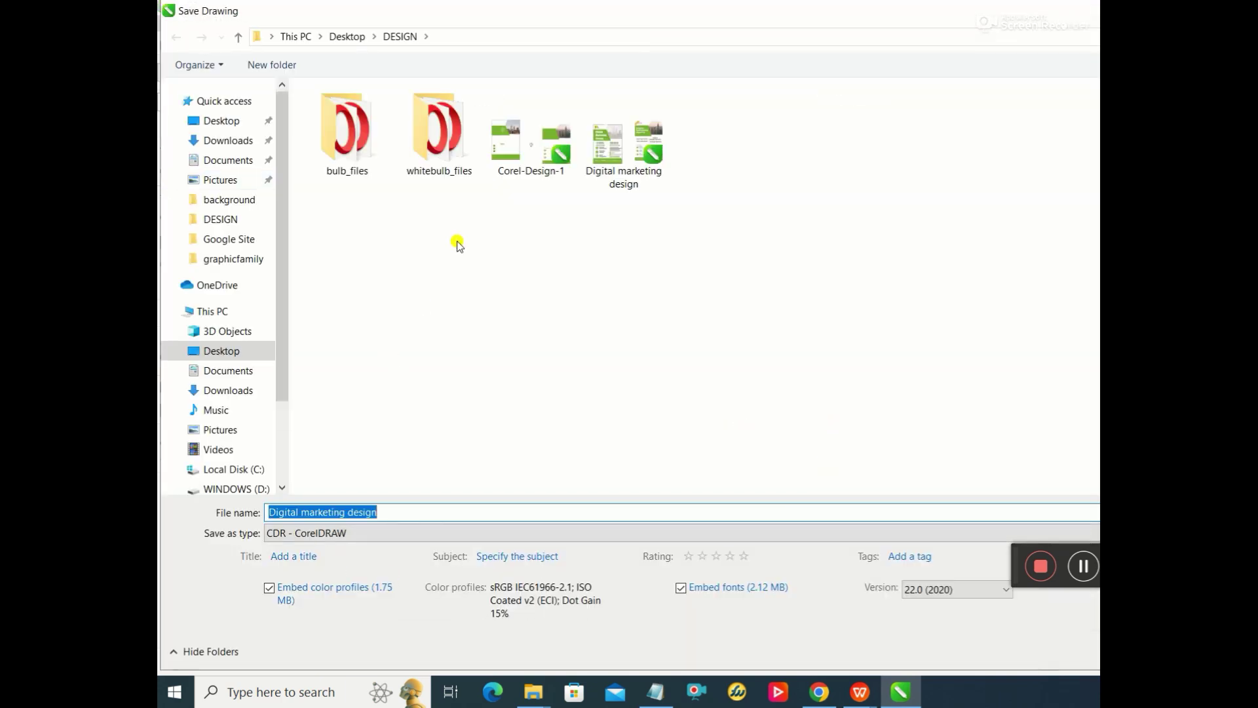
key(Return)
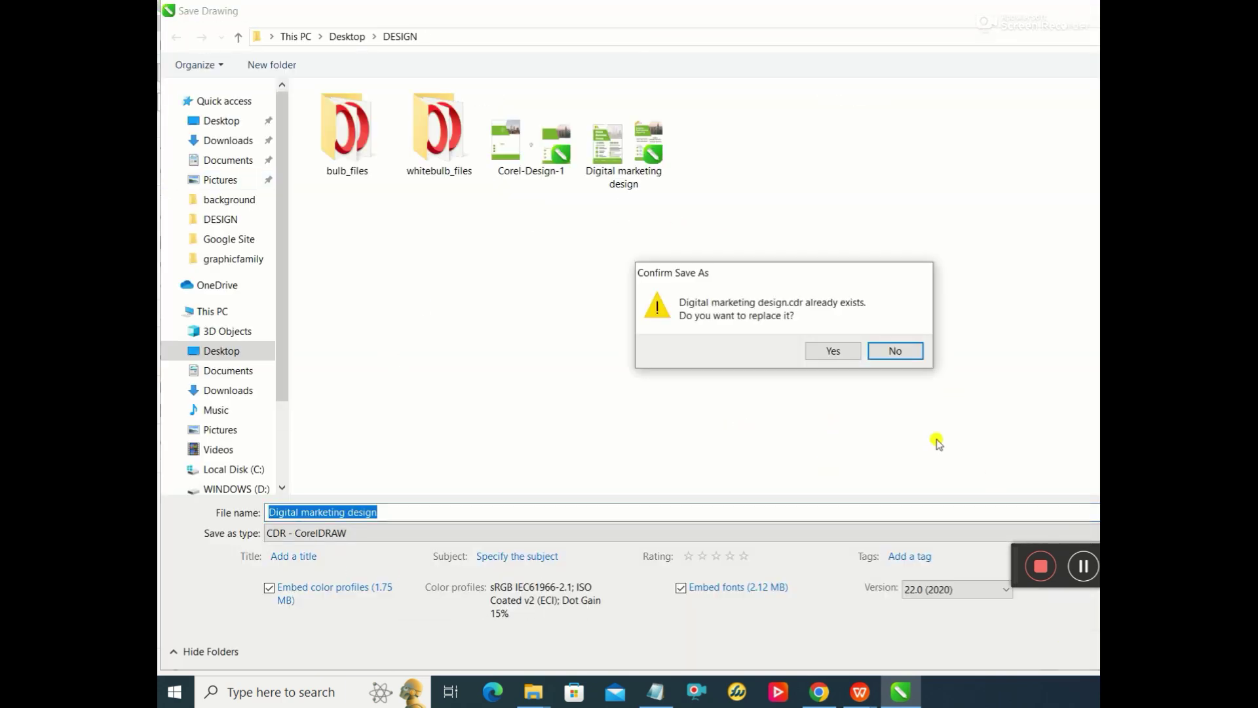
click(819, 350)
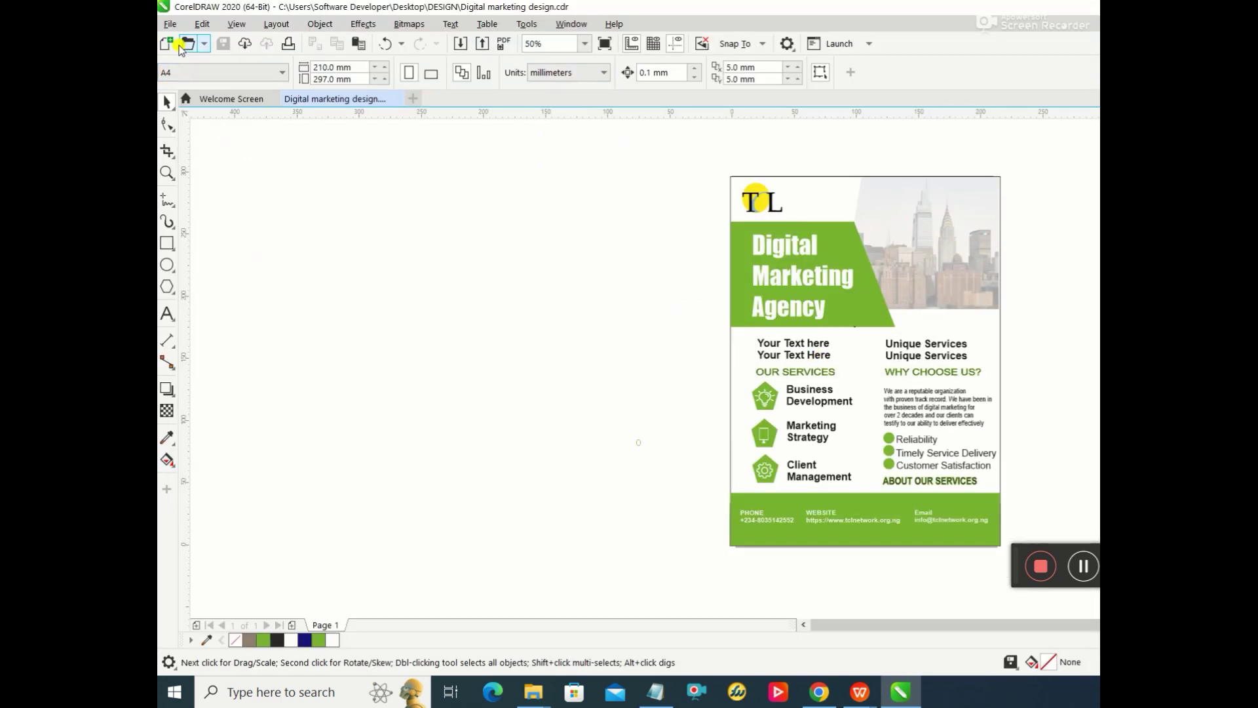
Step: Export the drawing as a PDF with the default PDF settings, replacing the existing "Digital marketing design" PDF in the DESIGN folder
click(169, 23)
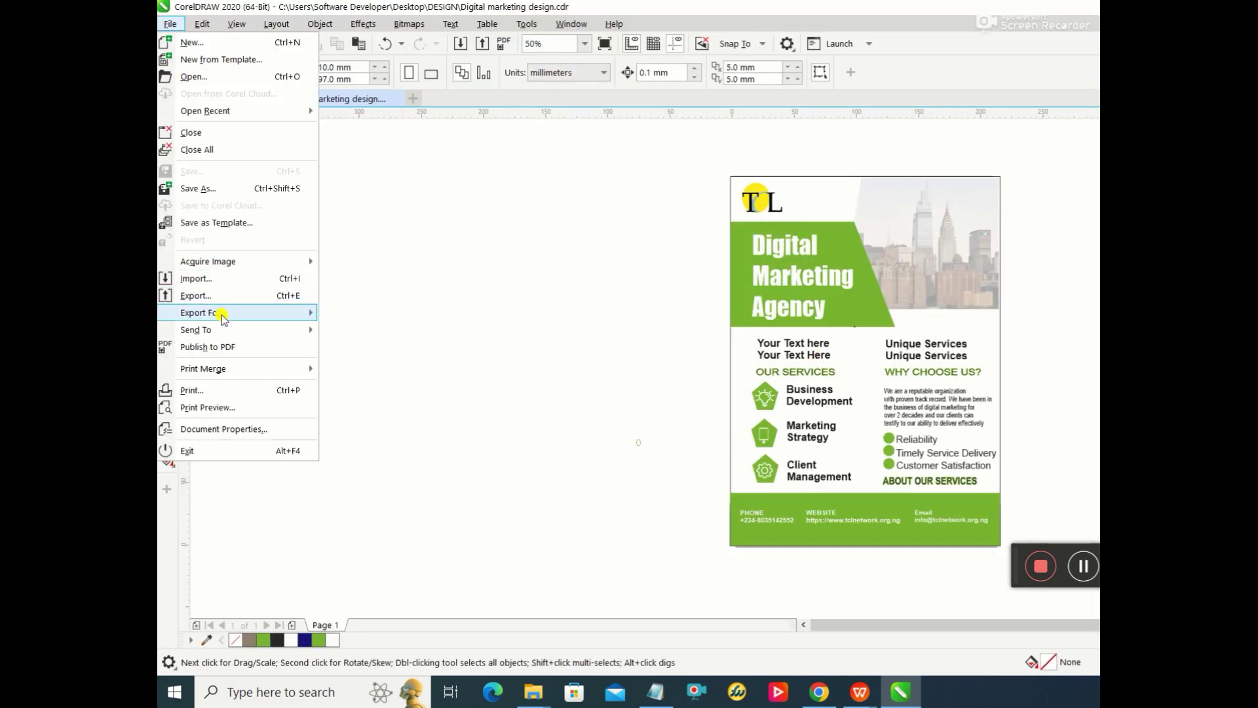
click(223, 295)
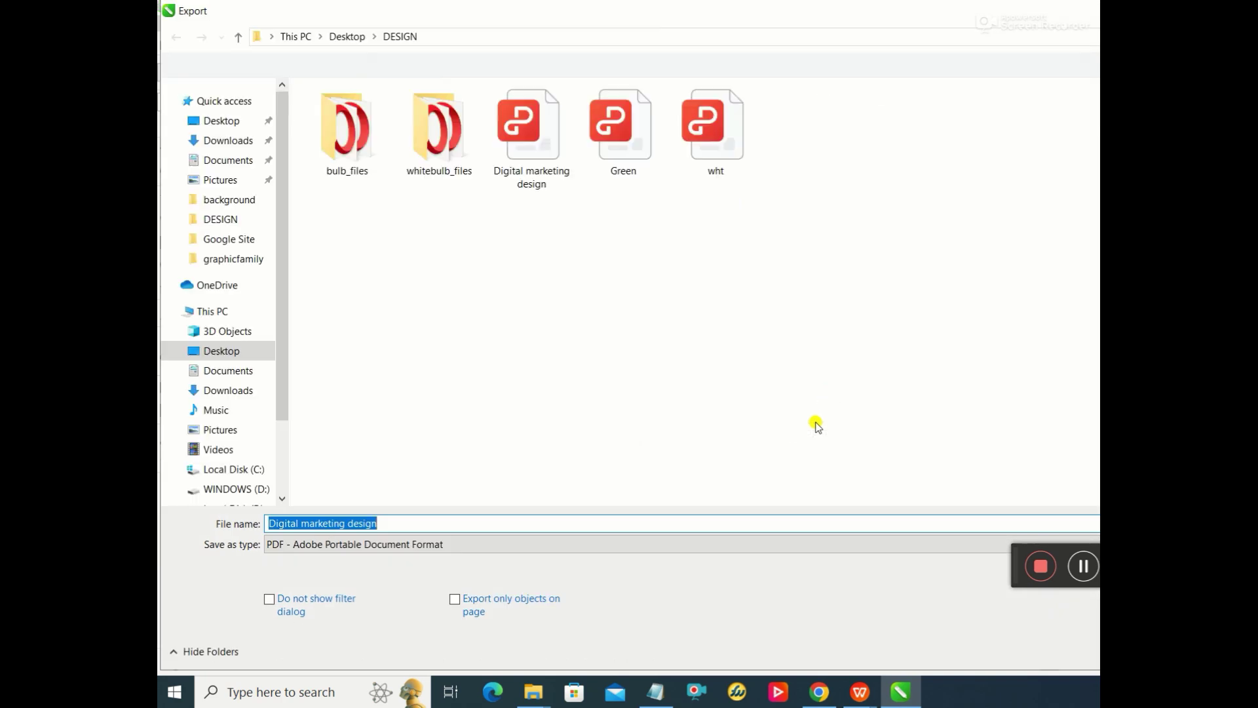
key(Return)
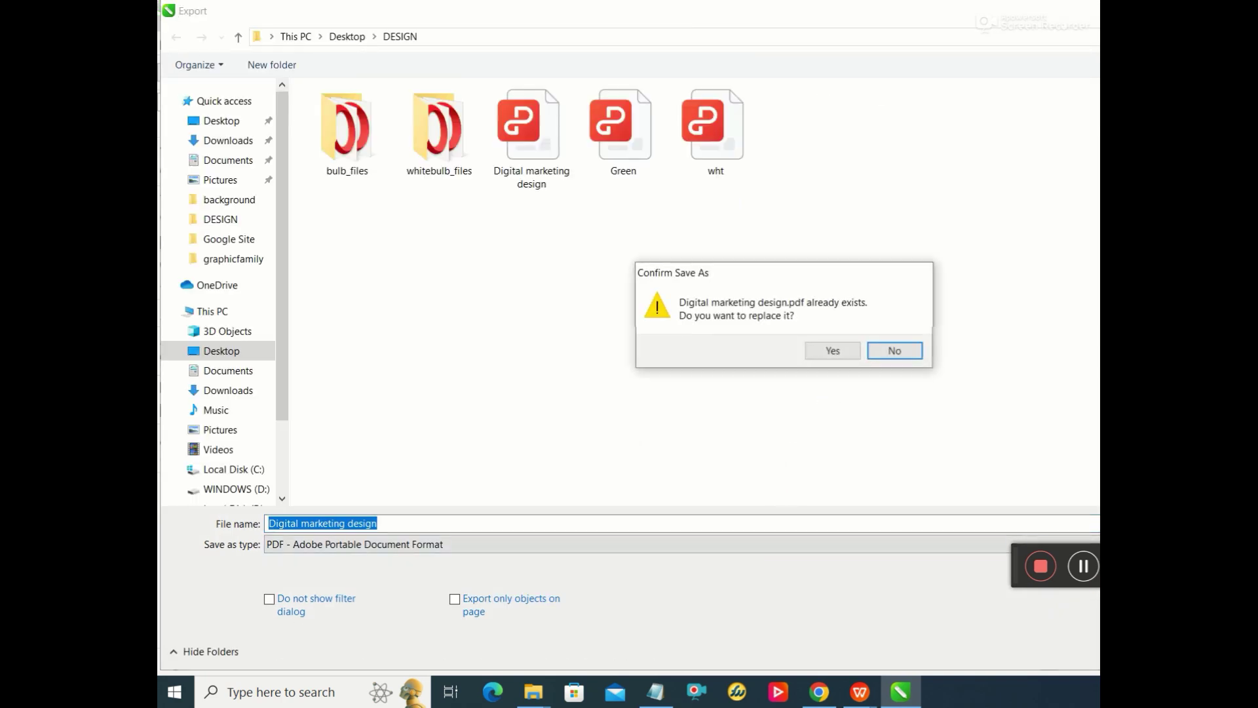
click(826, 344)
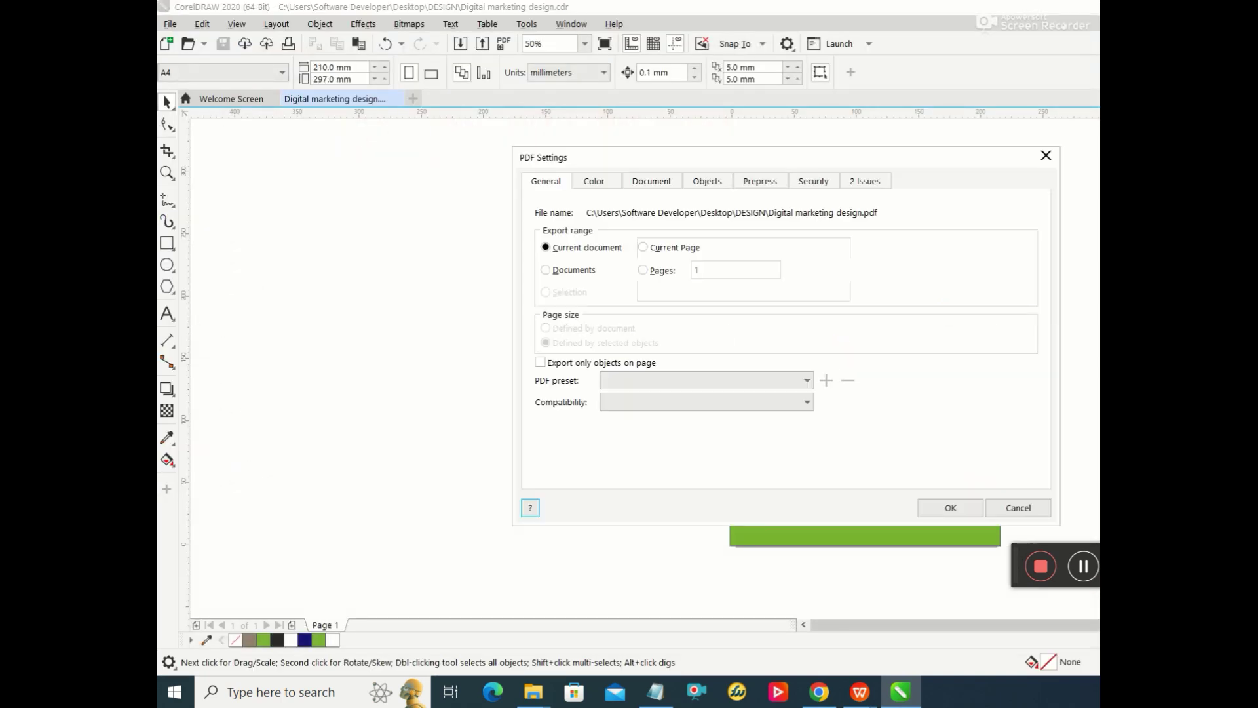
click(950, 507)
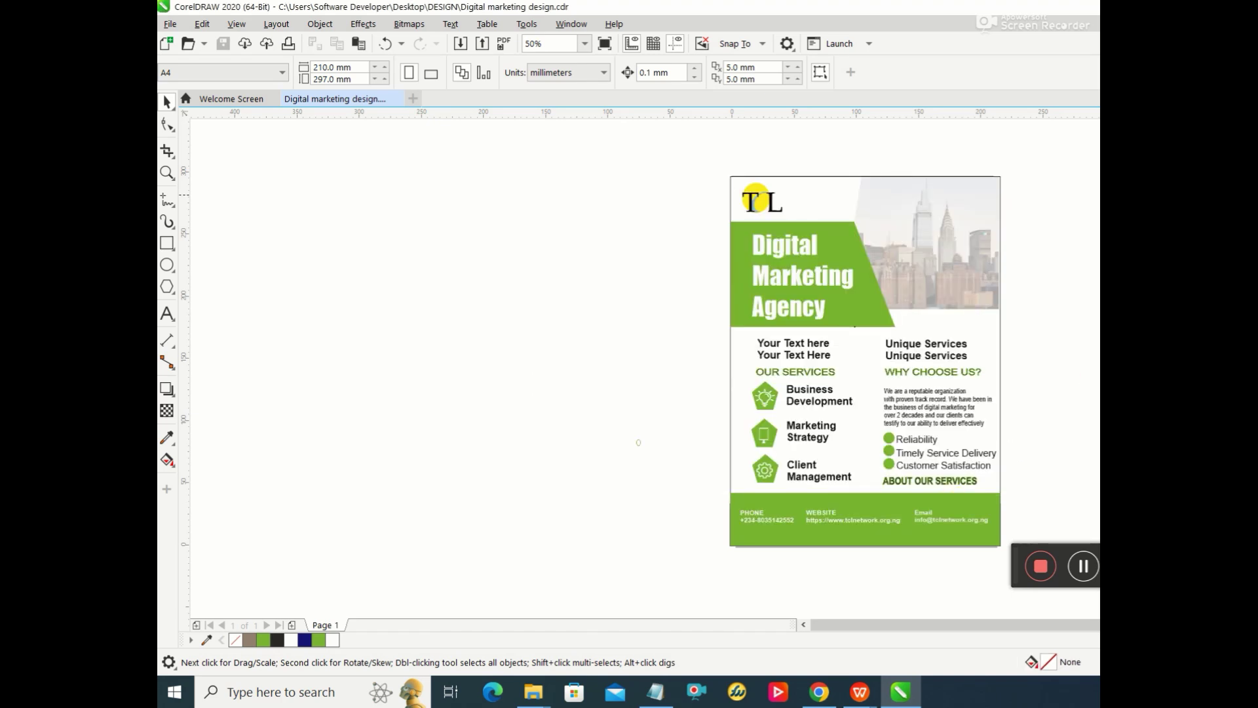
Step: Close CorelDRAW and open the exported "Digital marketing design" PDF from the DESIGN folder in WPS Office
key(alt+F4)
key(alt+Tab)
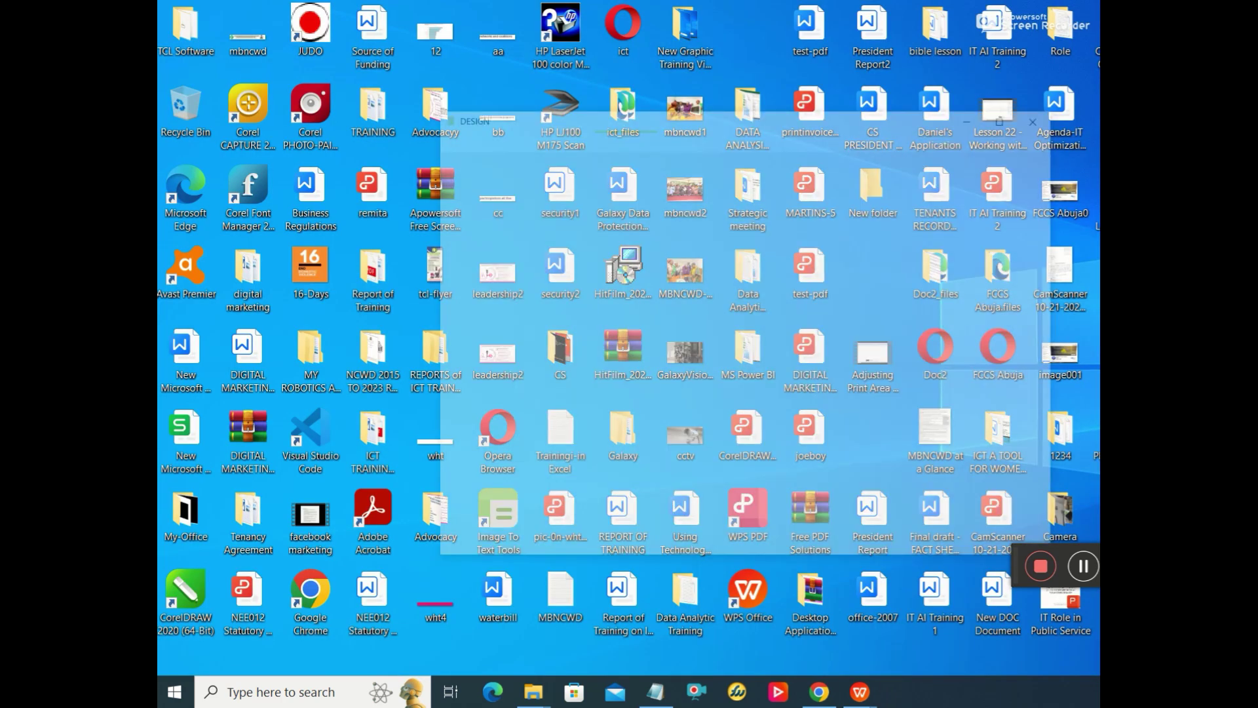
click(1081, 33)
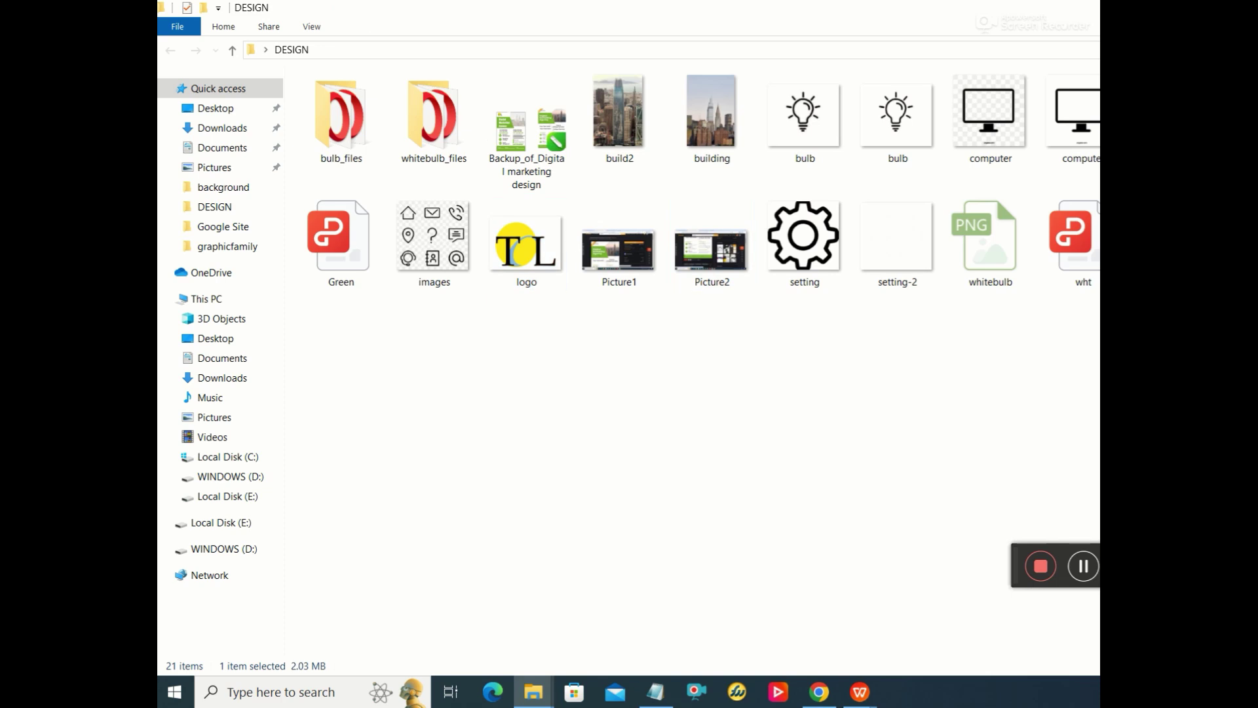
key(alt+Tab)
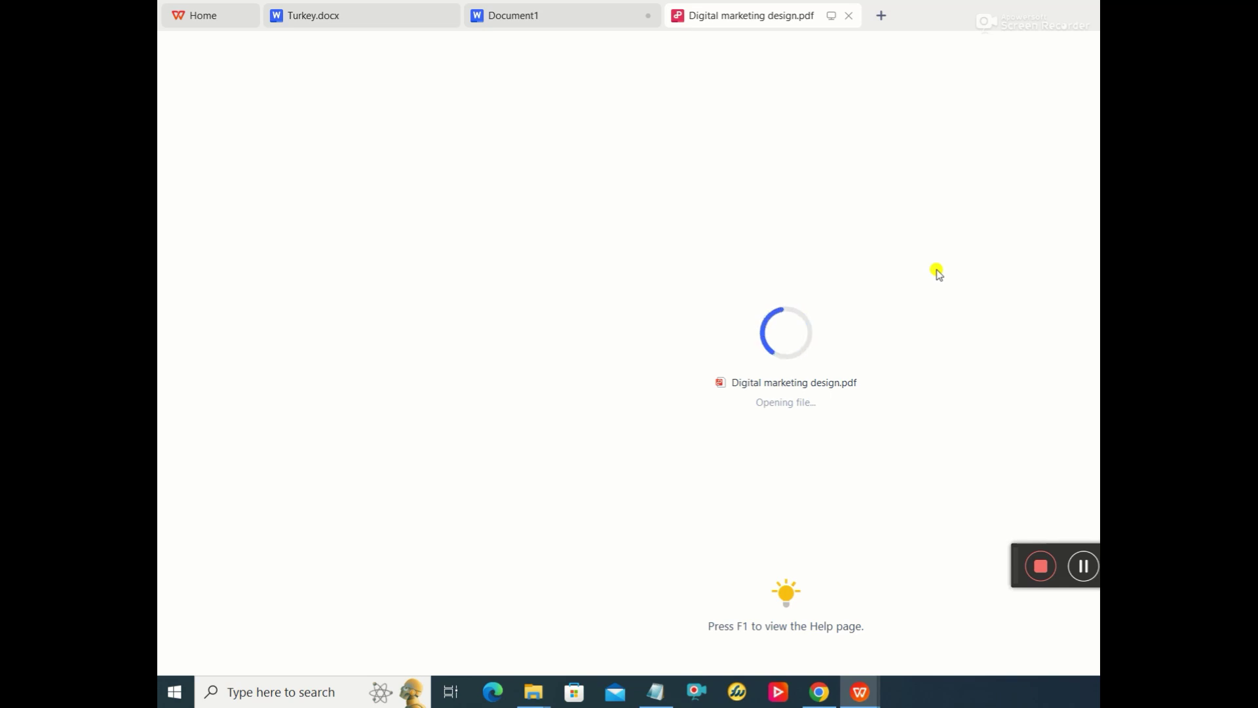
Step: Examine the exported flyer PDF from the logo and title down to the services sections and contact footer
scroll(937, 275, down, 2)
scroll(936, 281, up, 2)
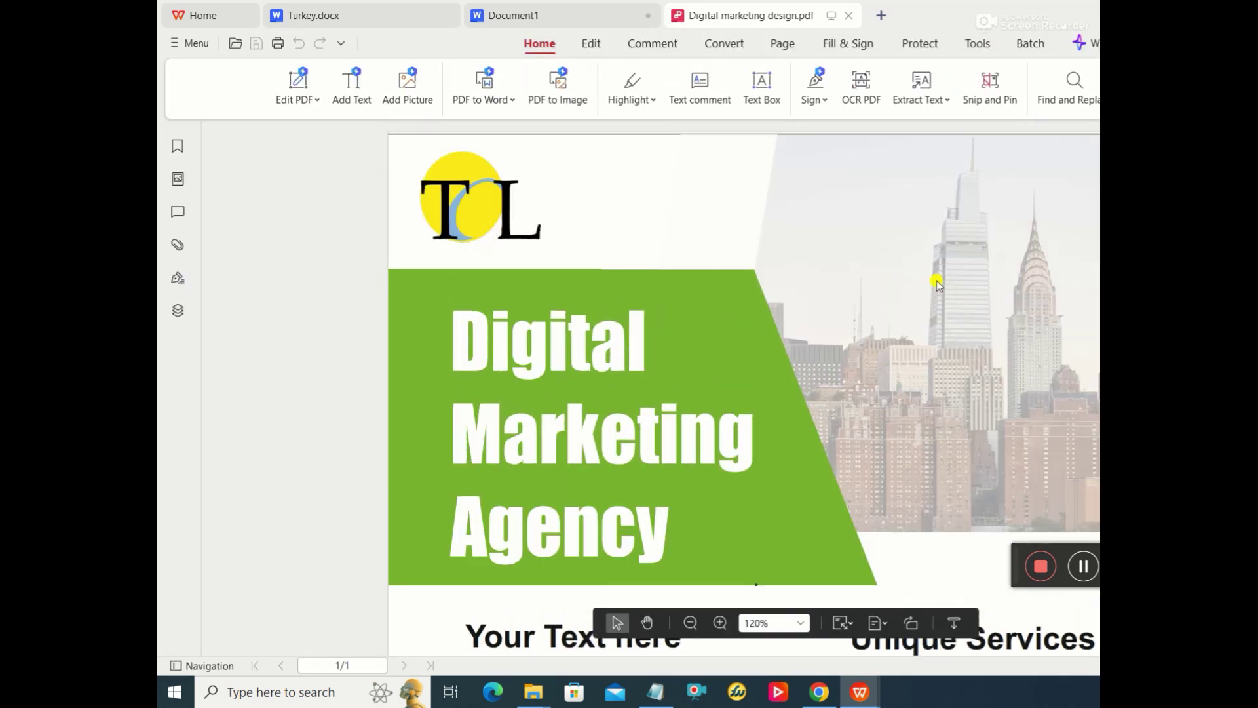
scroll(936, 283, down, 10)
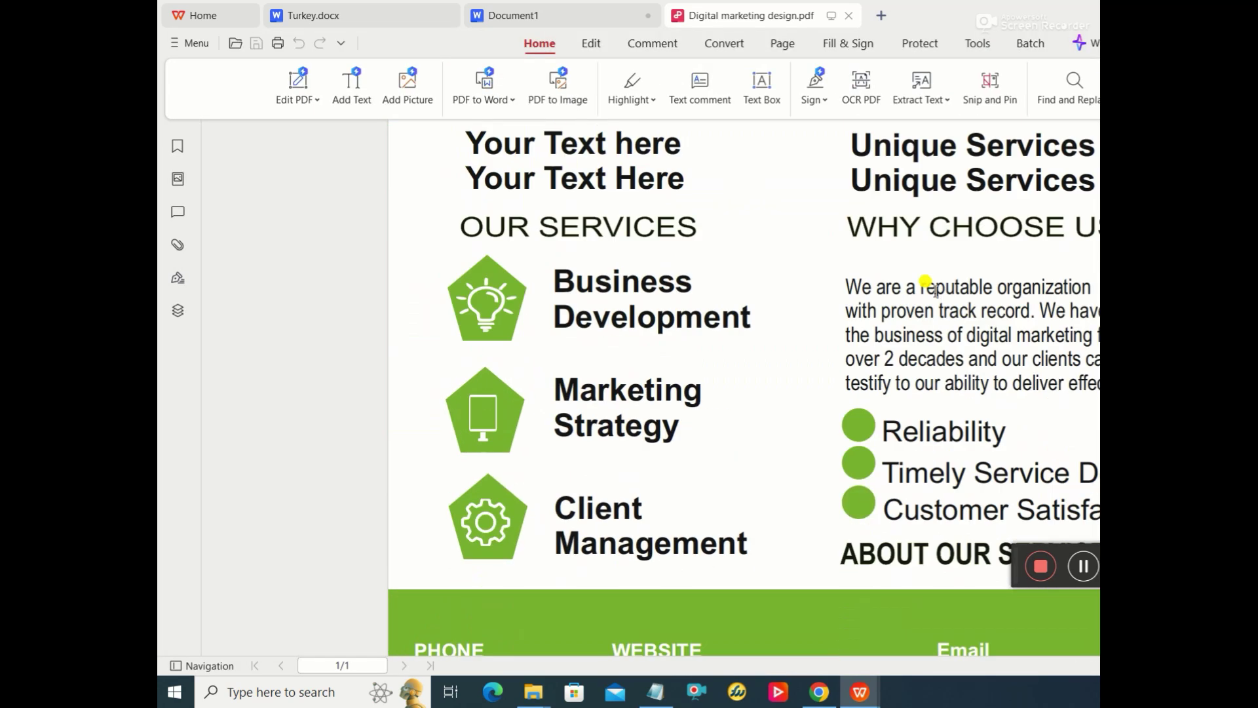
scroll(935, 287, down, 1)
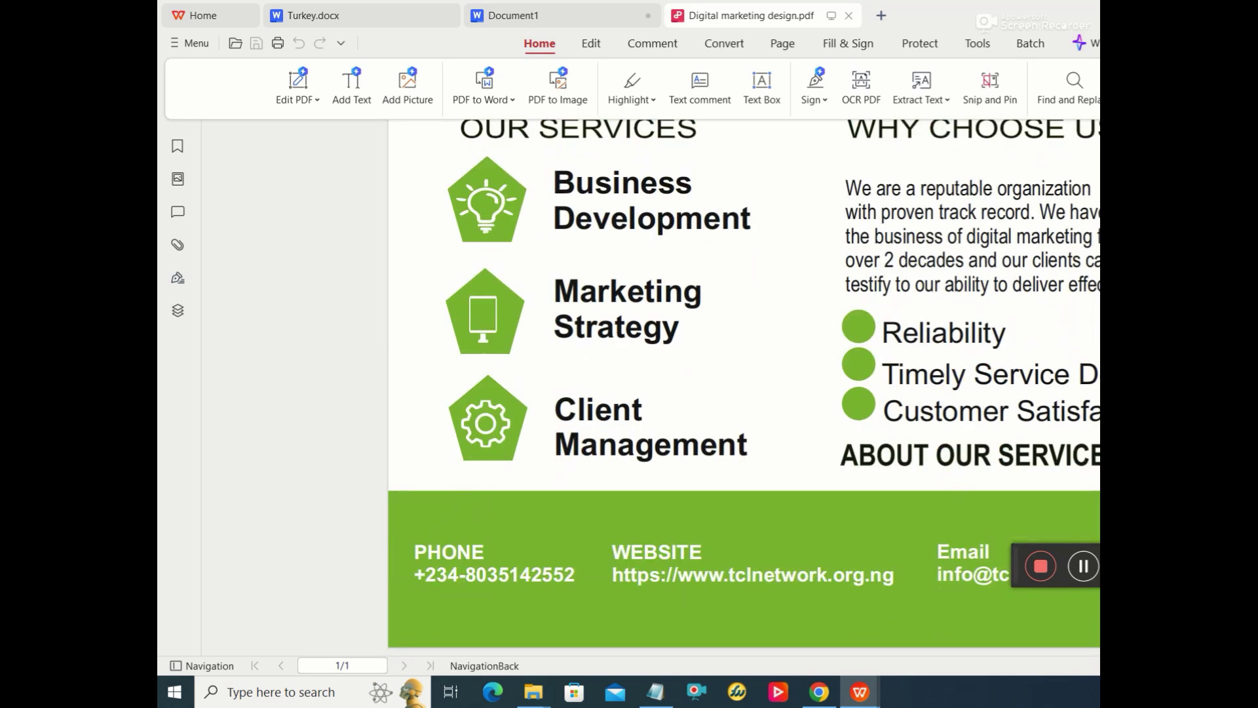
scroll(1068, 420, down, 1)
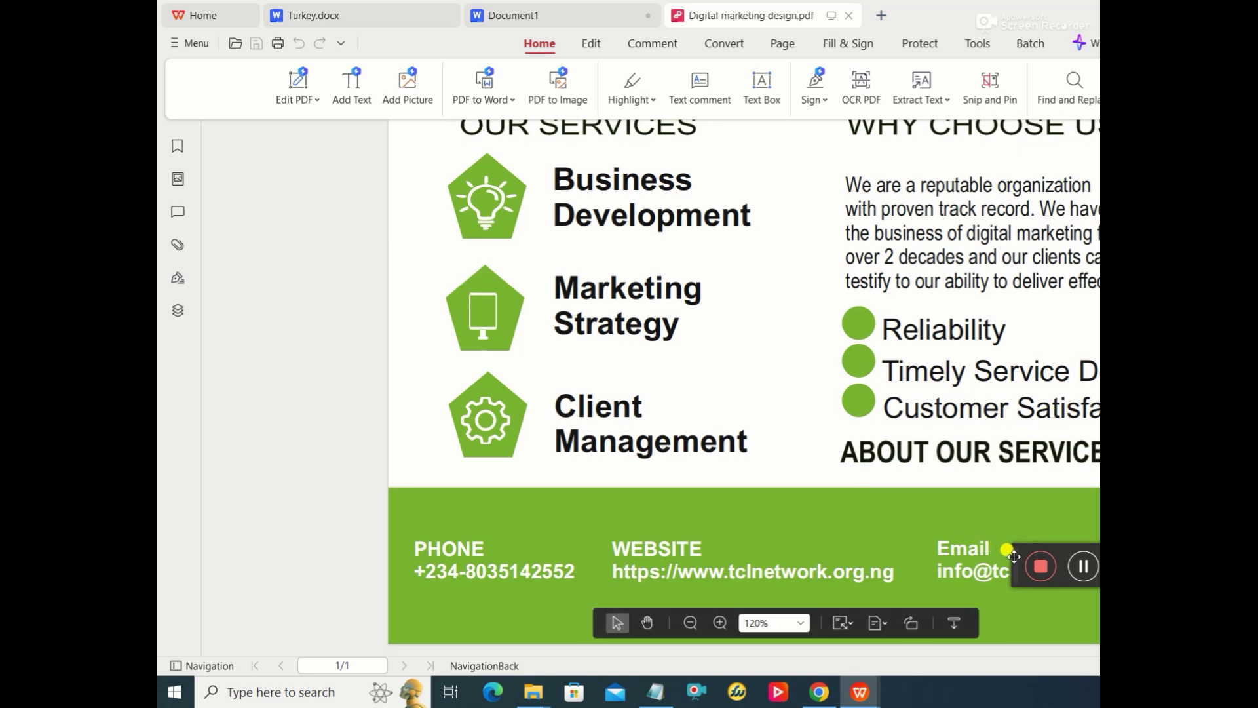
drag(1014, 556, 1004, 615)
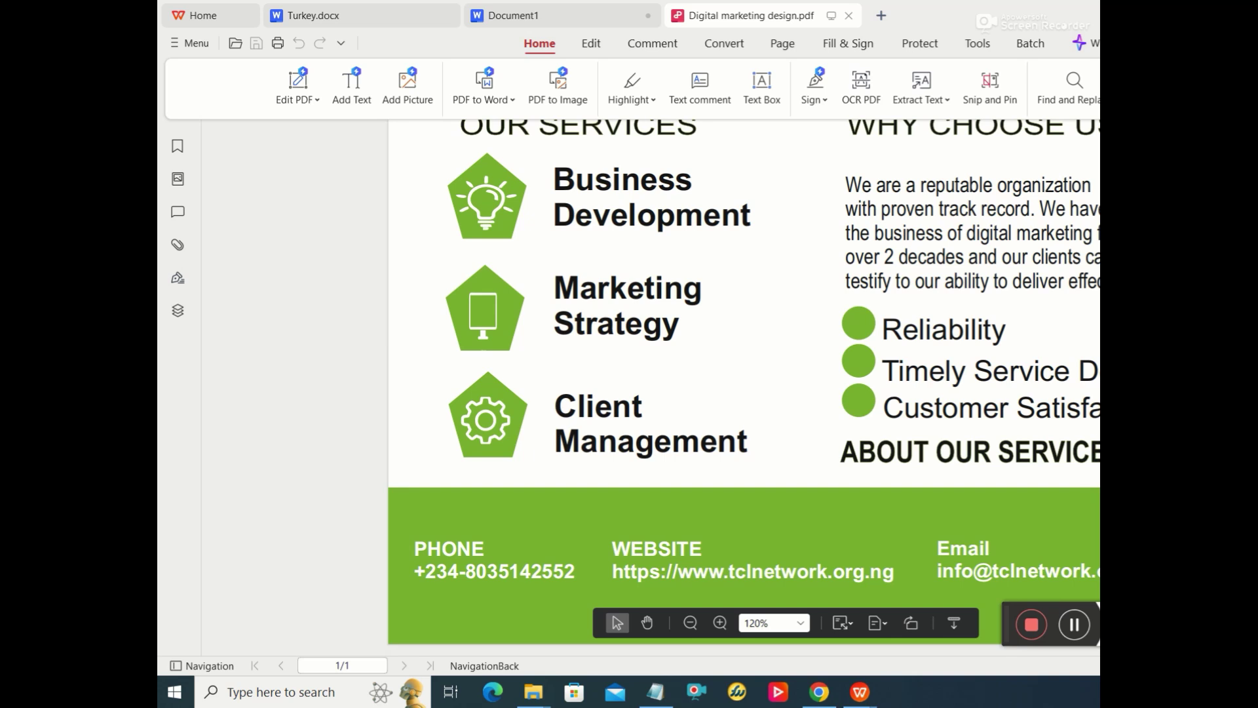
scroll(744, 386, up, 5)
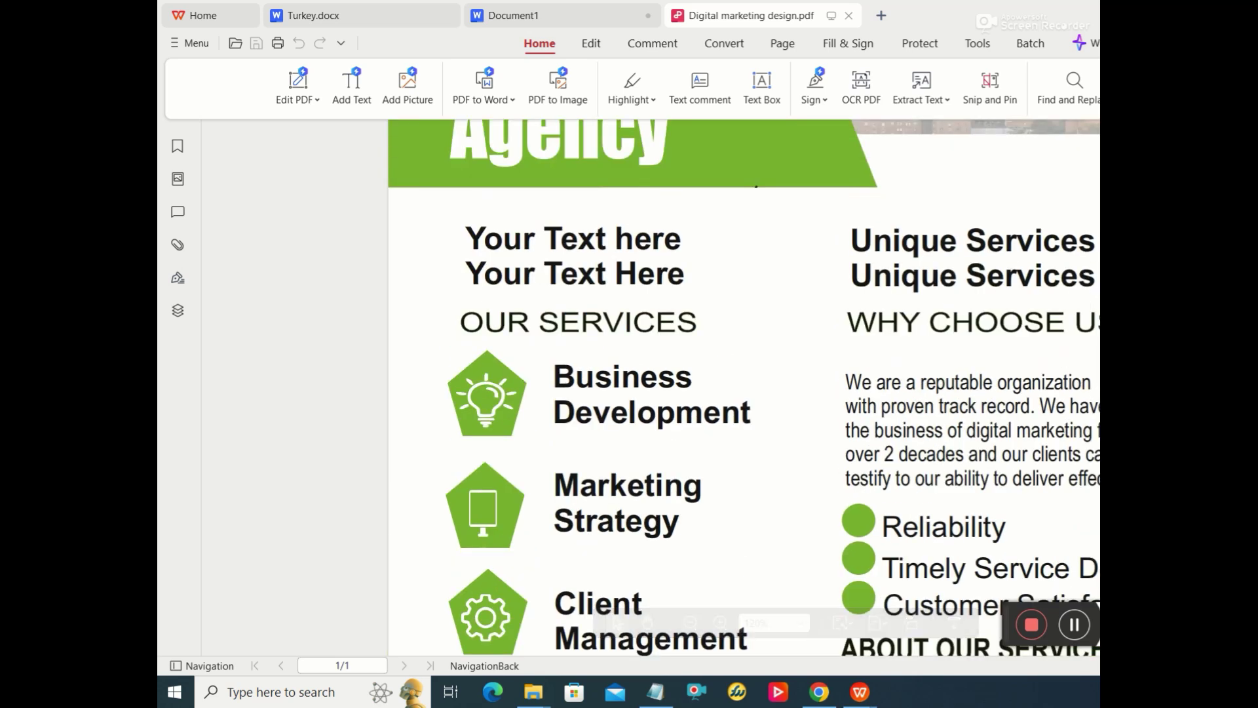
scroll(744, 387, up, 5)
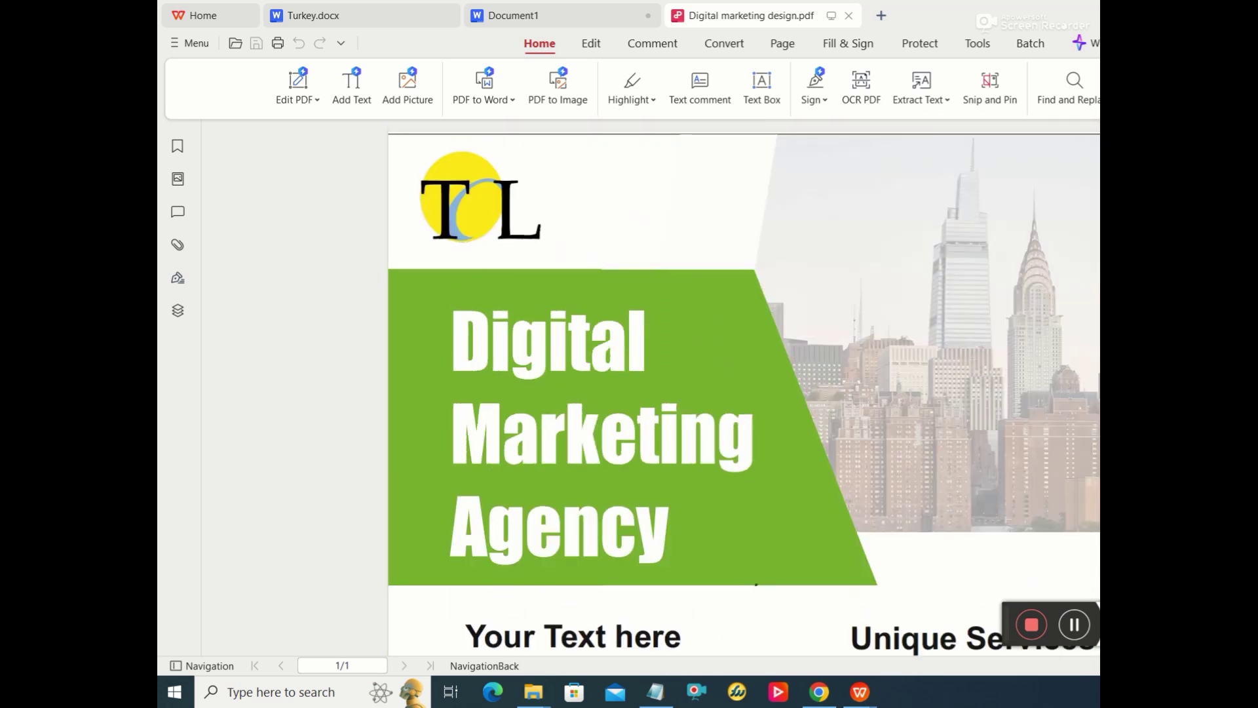
scroll(743, 387, down, 2)
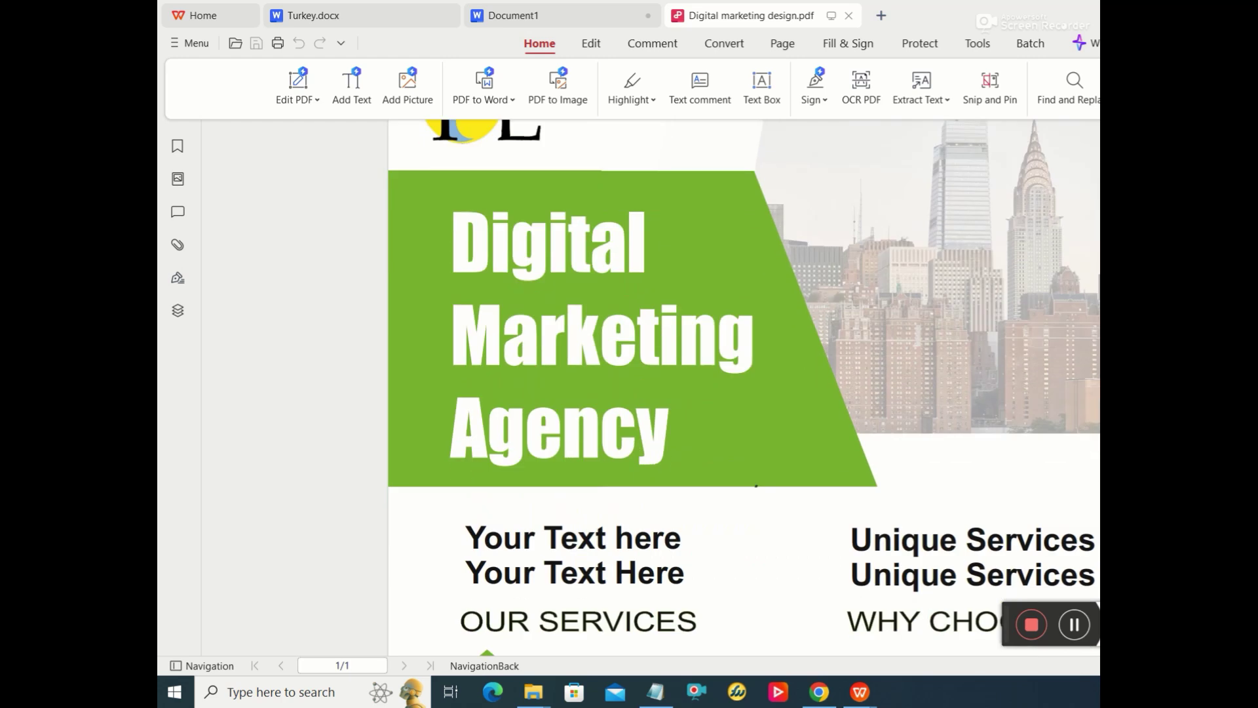
scroll(744, 387, down, 8)
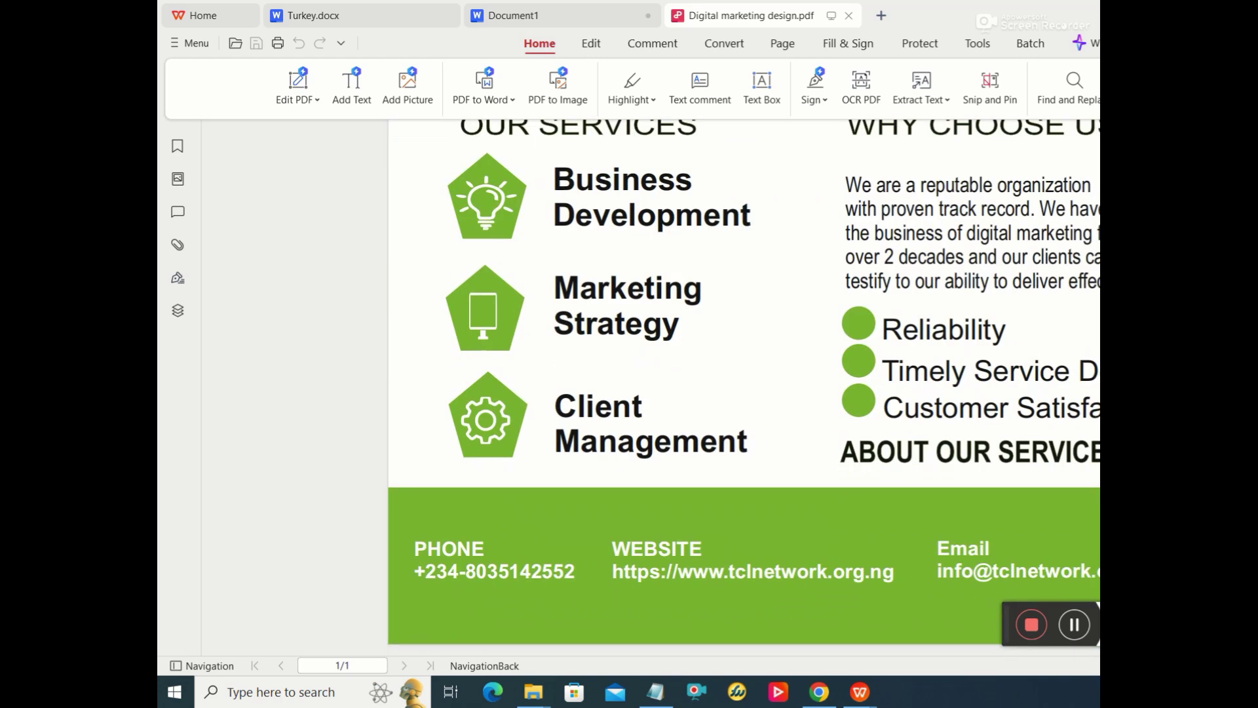